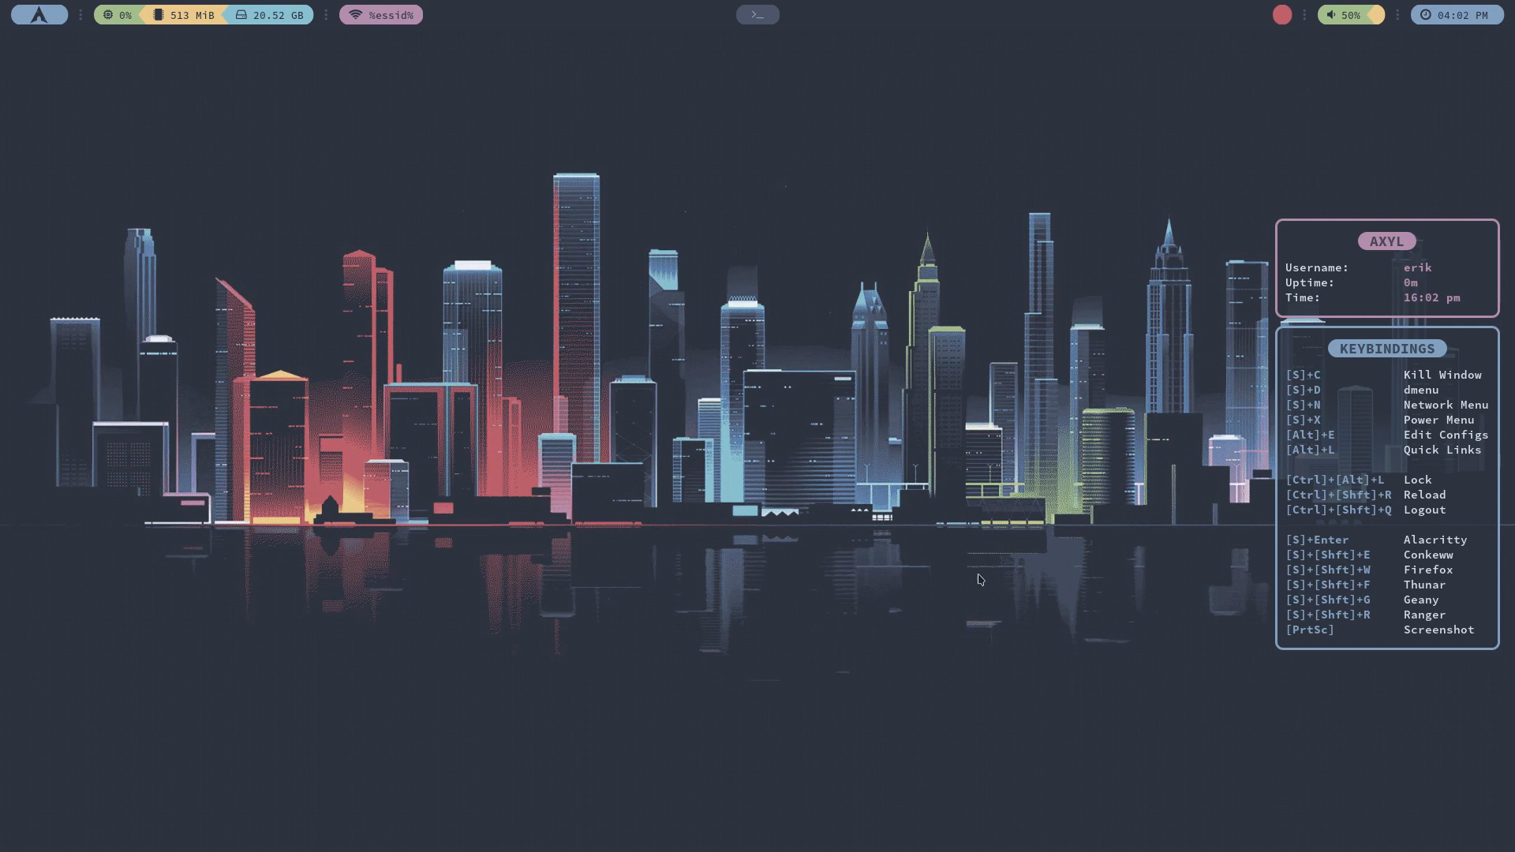
# Open a terminal and search for the tweak tool with 'yay archlinux tweak'
pyautogui.press('super+Return')
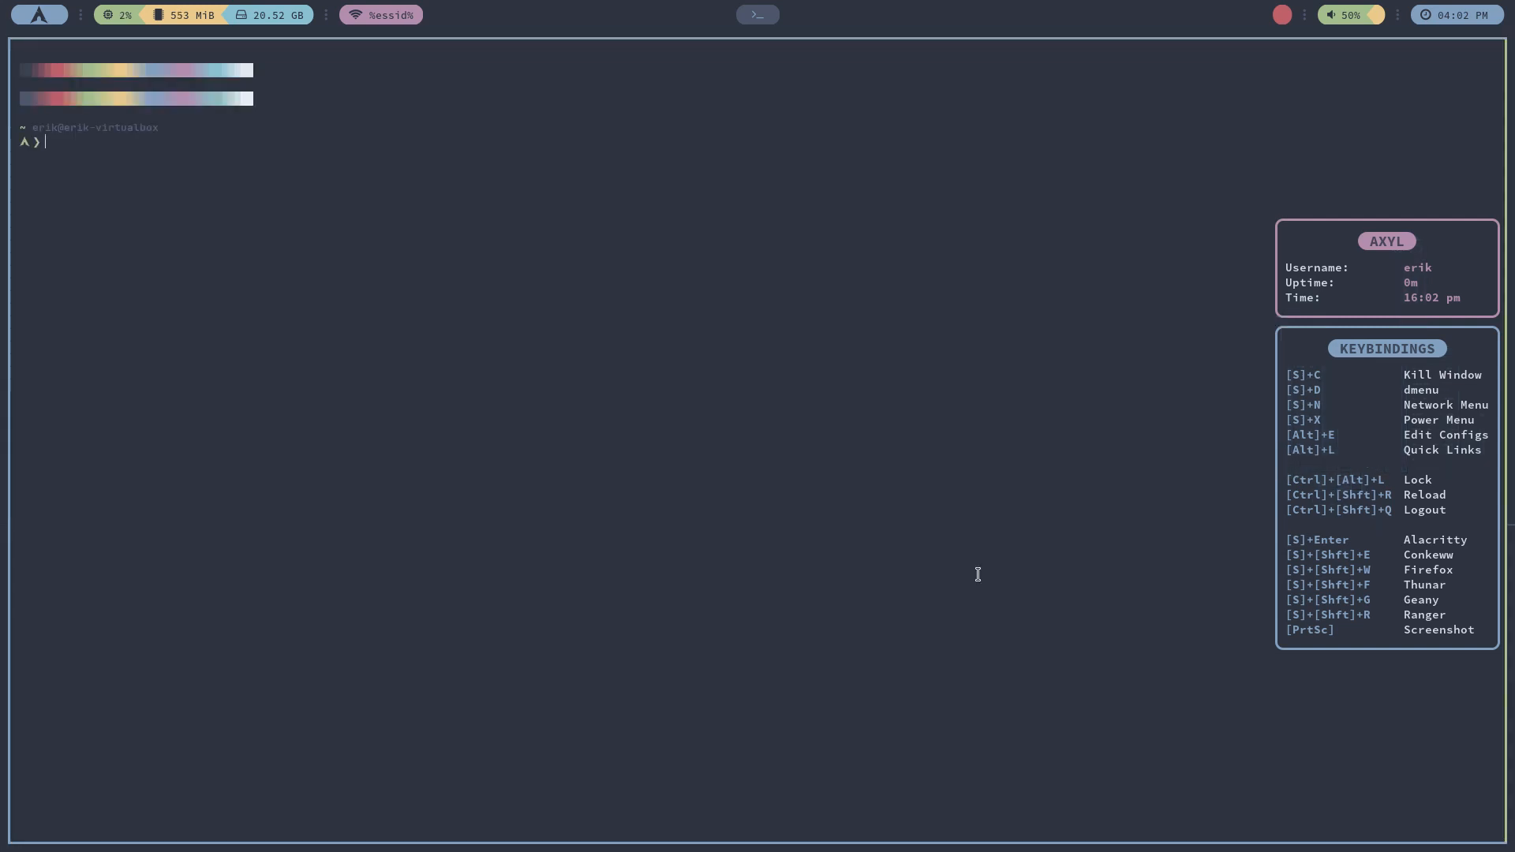
pyautogui.write('yay a')
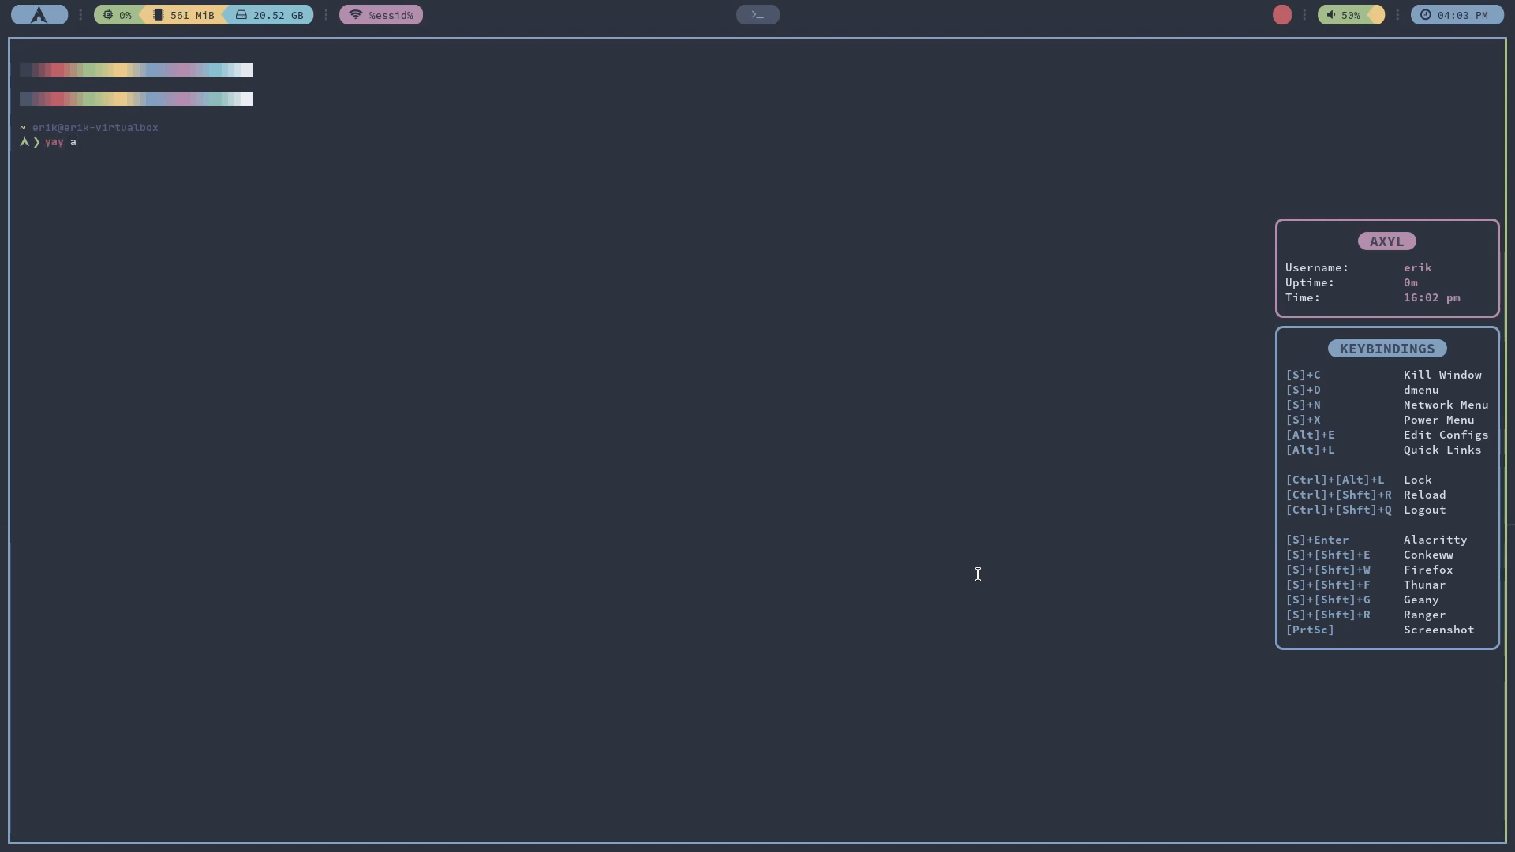
pyautogui.write('rchlinux tweak')
pyautogui.press('Return')
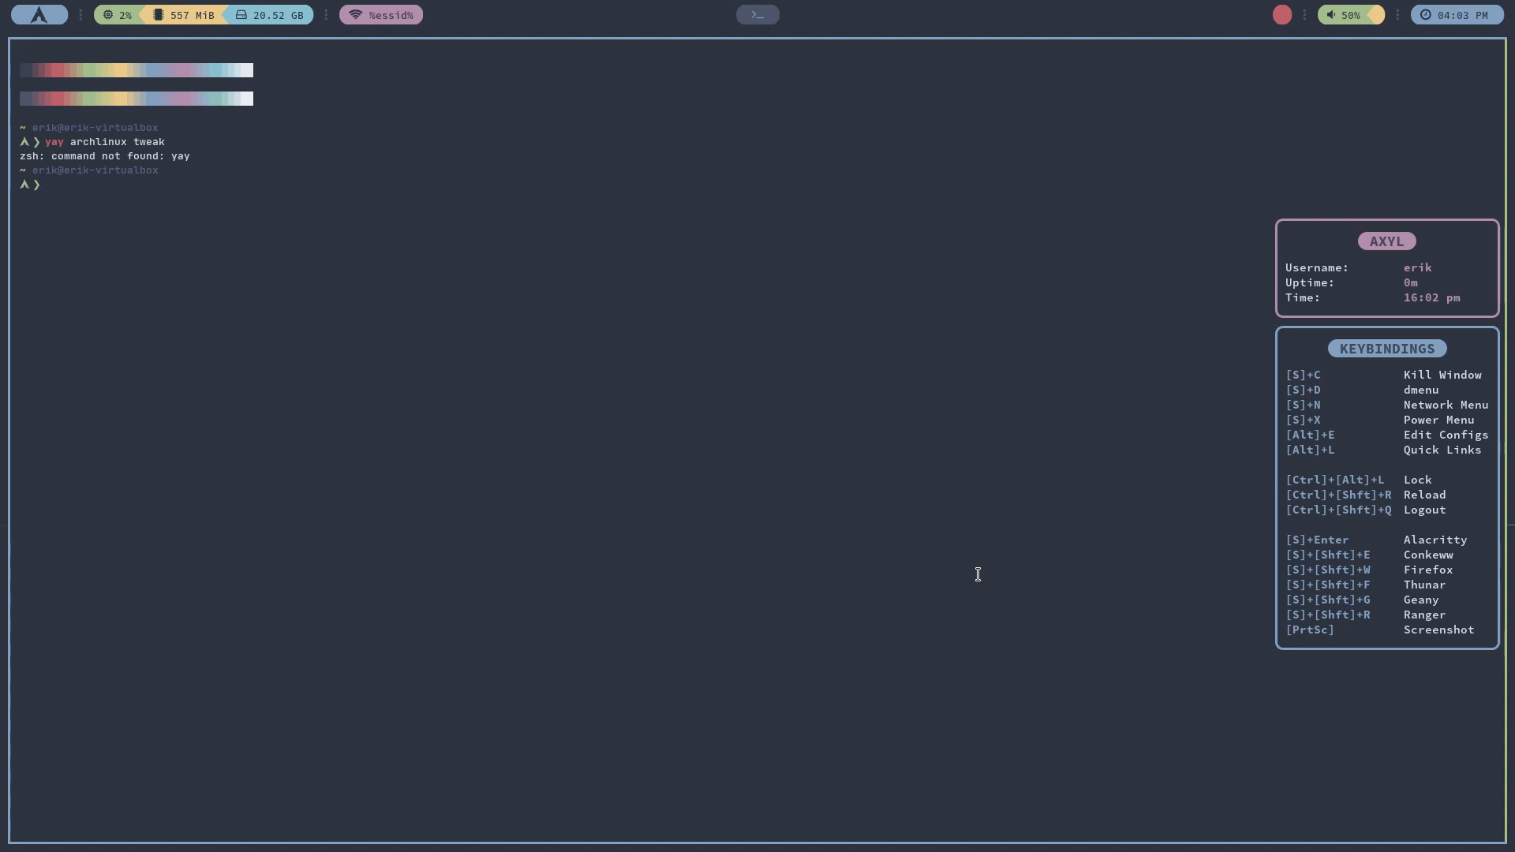
# Search the AUR with 'paru archlinux tweak' and cancel without installing
pyautogui.write('paru arch')
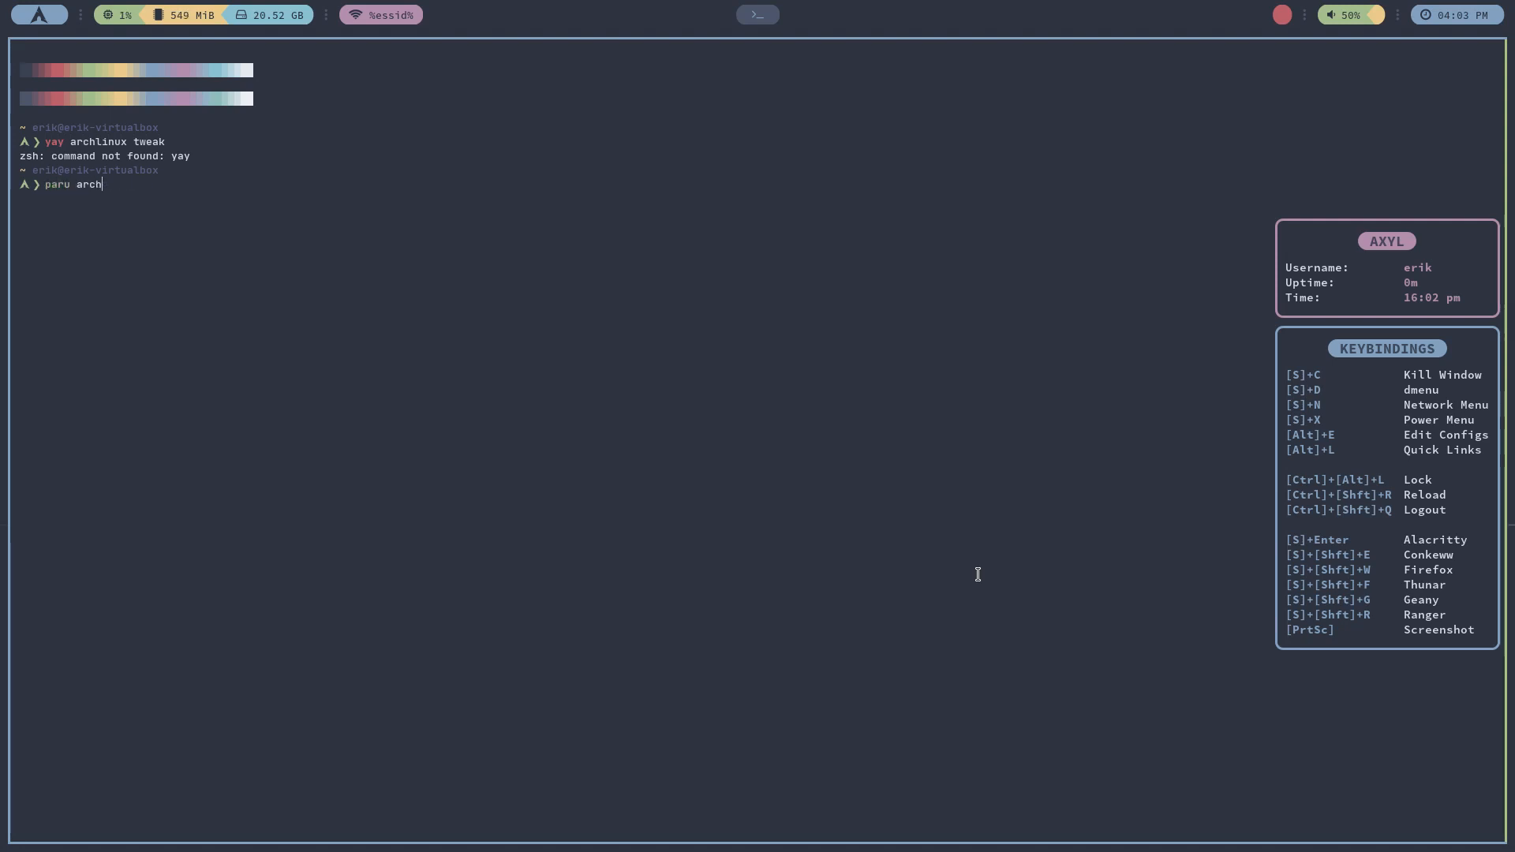
pyautogui.write('linux tweak')
pyautogui.press('Return')
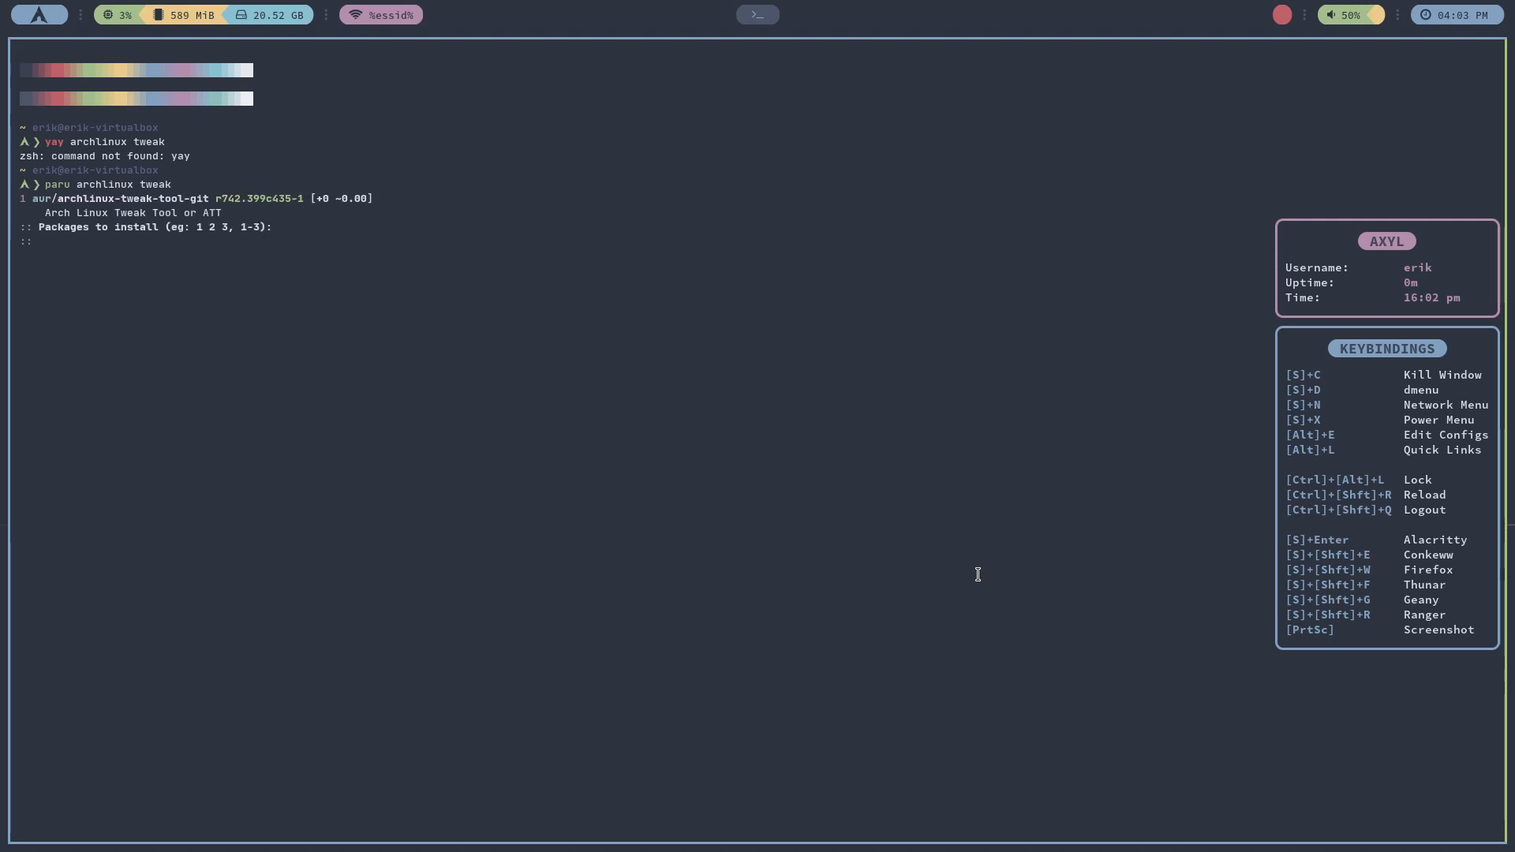
pyautogui.hotkey('ctrl', 'c')
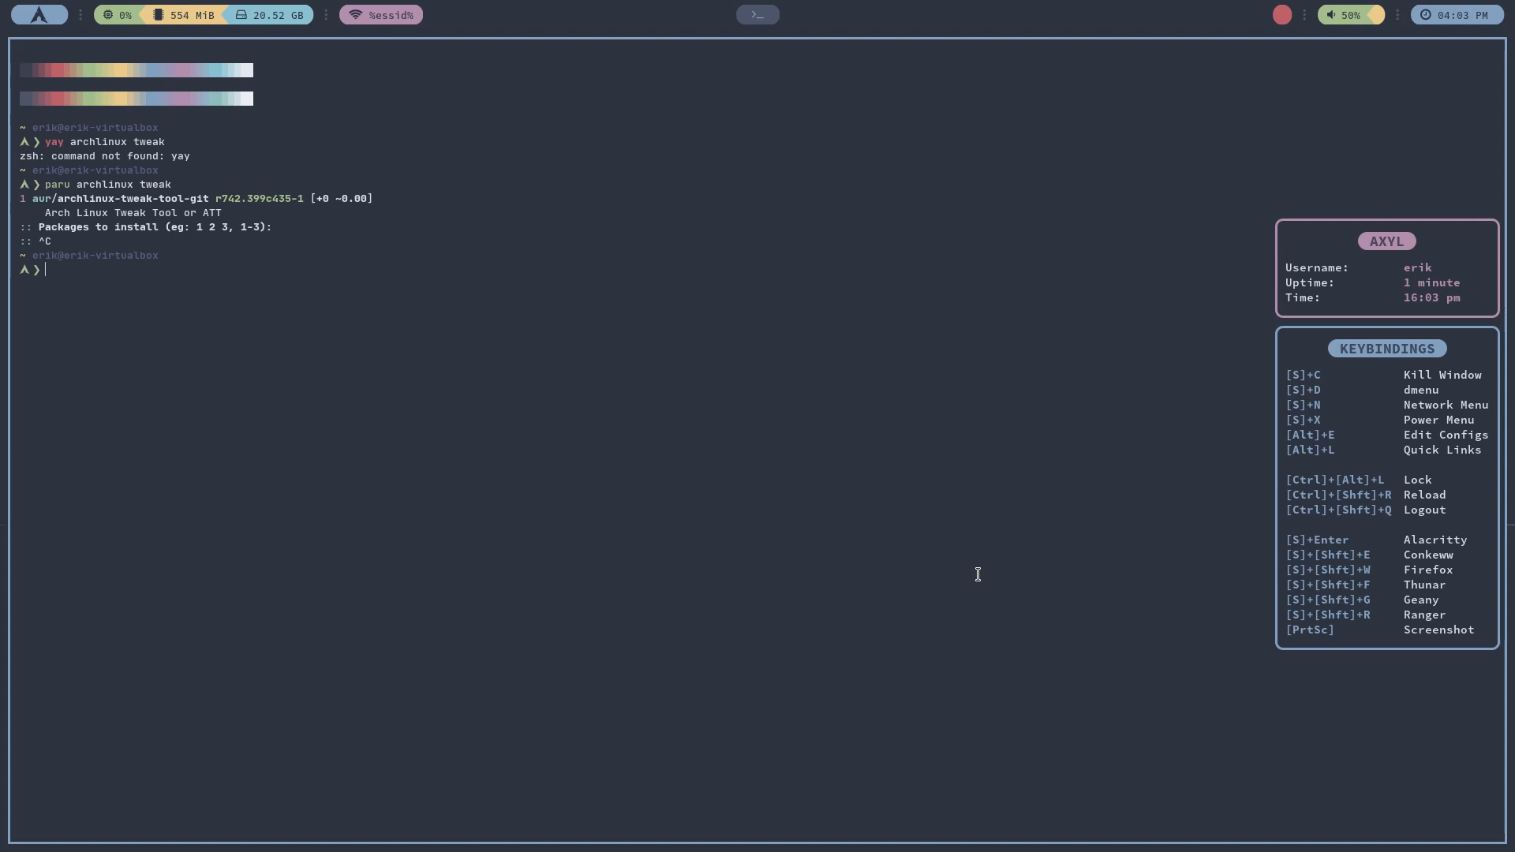
pyautogui.press('super+d')
# Launch Firefox and load the arcolinux.info website
pyautogui.write('fri')
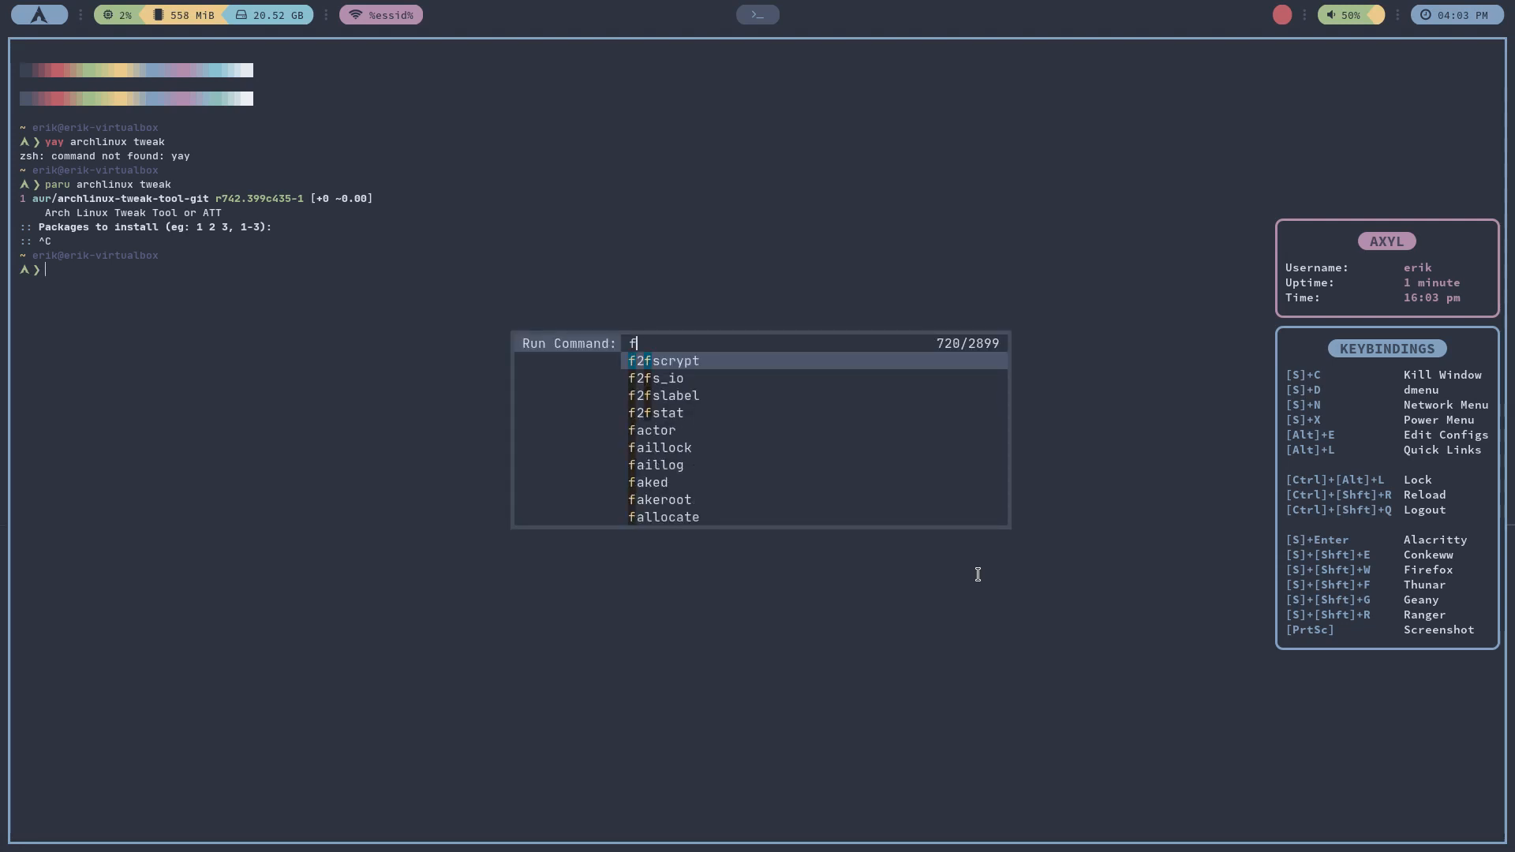
pyautogui.press('BackSpace')
pyautogui.press('BackSpace')
pyautogui.write('irefo')
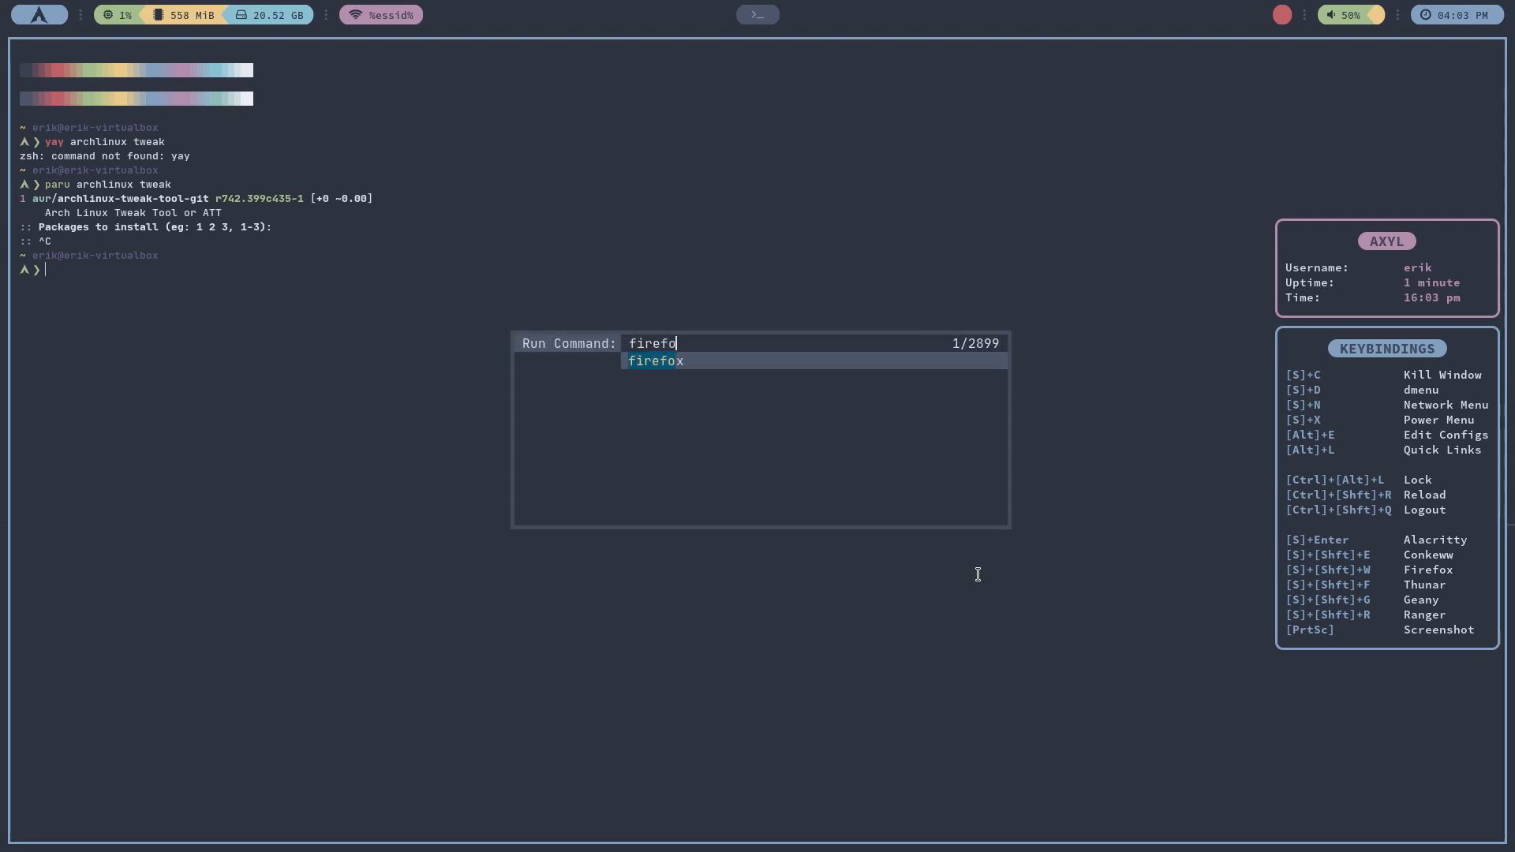
pyautogui.press('Return')
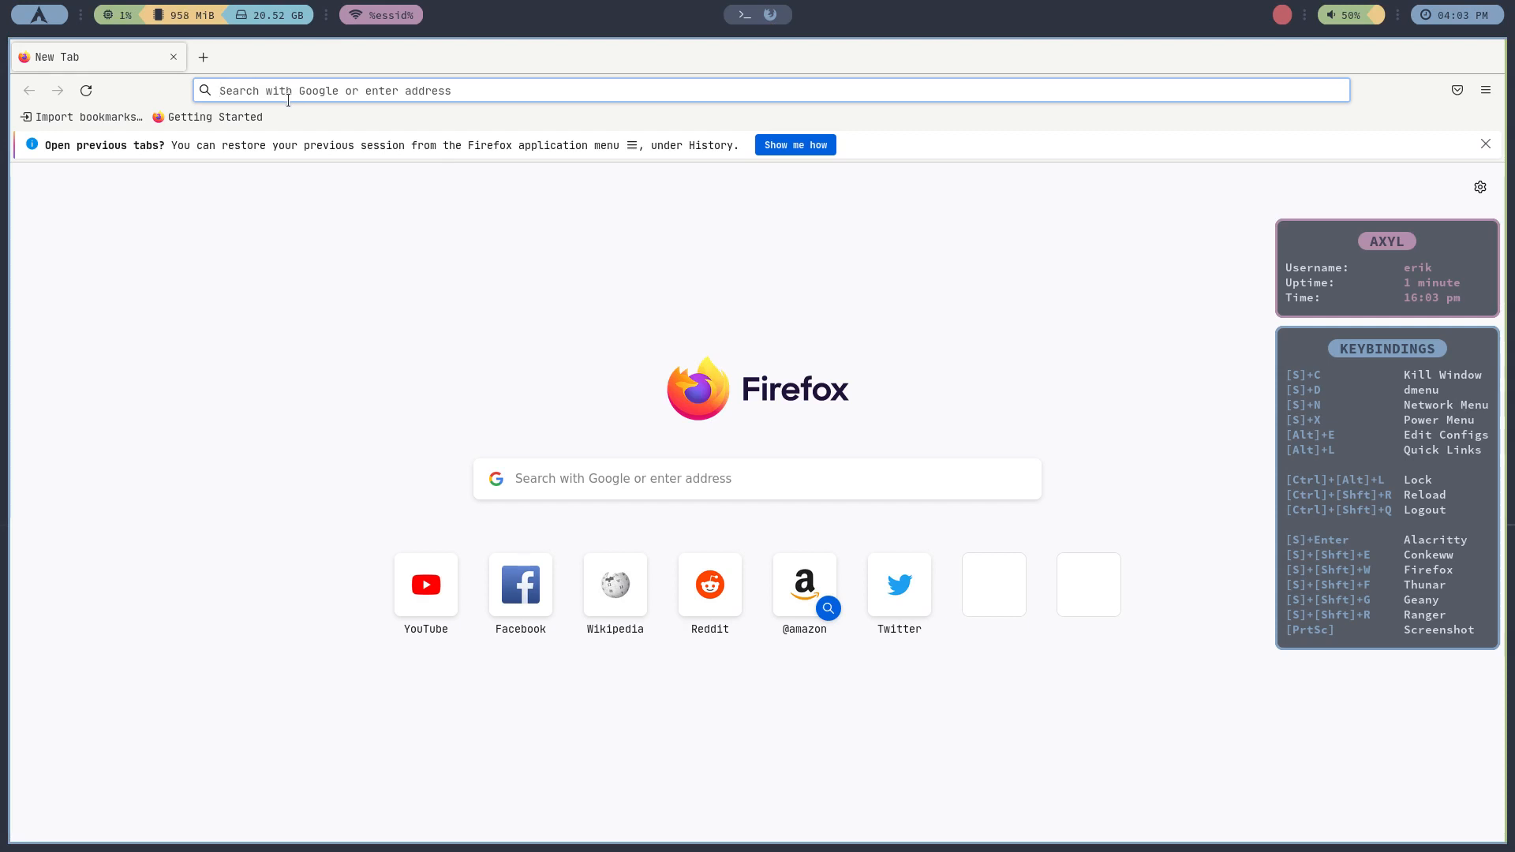
pyautogui.write('arcolinu')
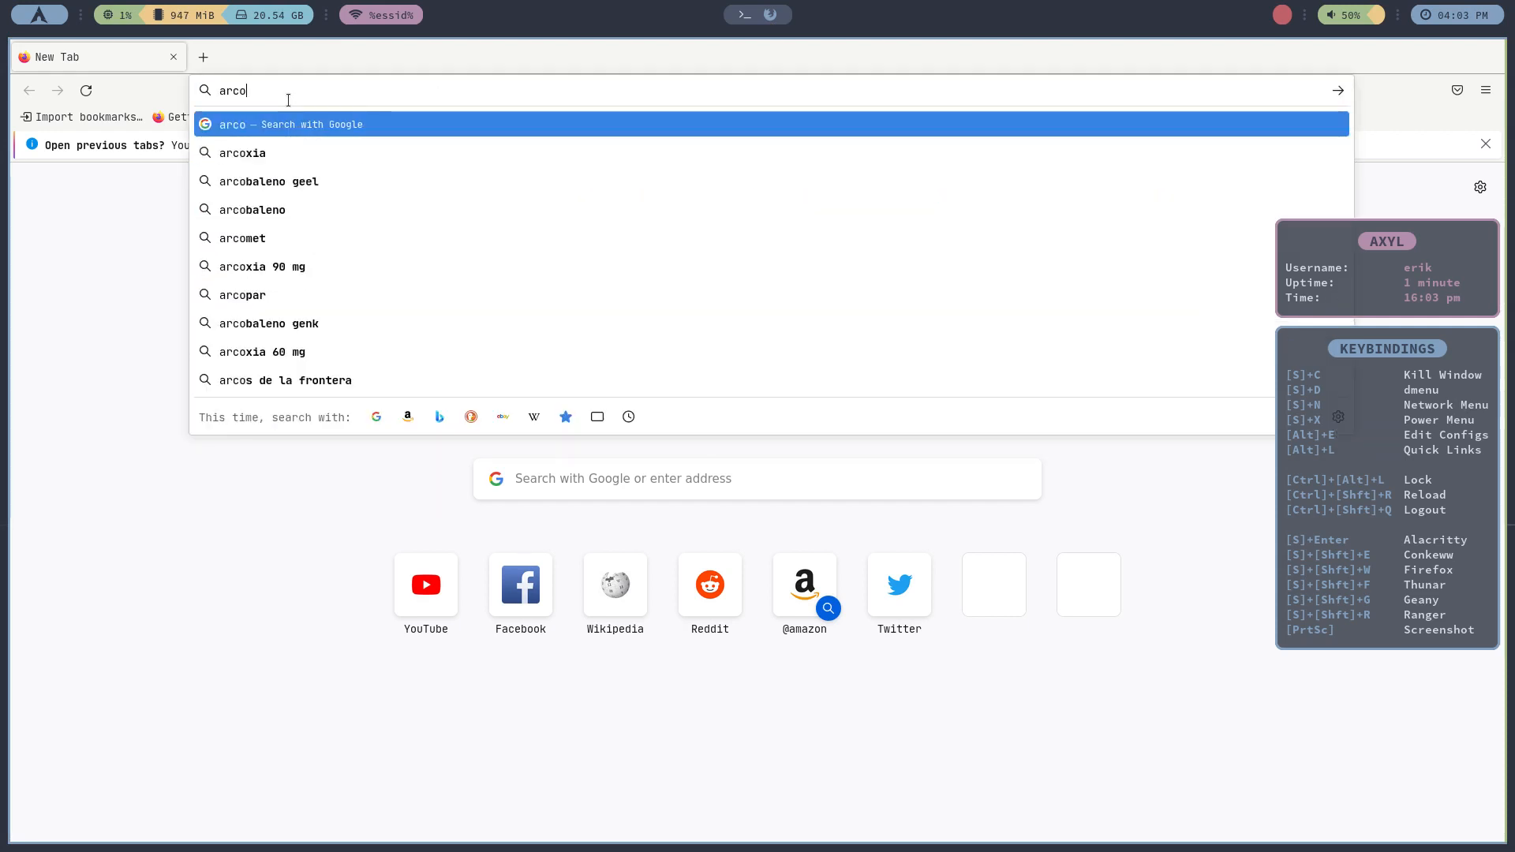
pyautogui.write('x.info')
pyautogui.press('Return')
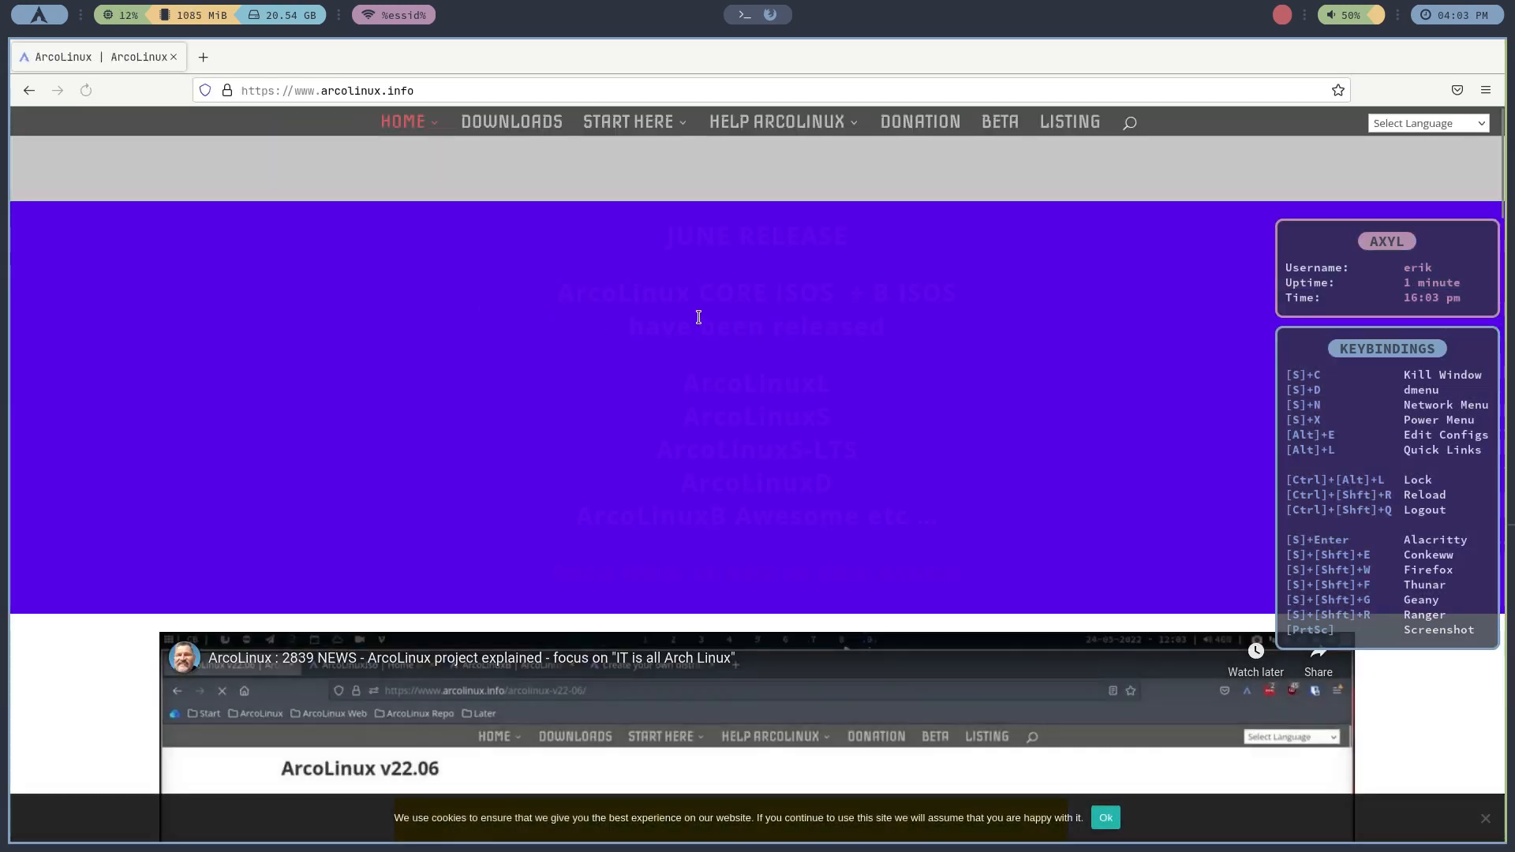
# Download the ArcoLinux Spices Application package and open its Downloads folder
pyautogui.scroll(-15, 699, 319)
pyautogui.scroll(8, 700, 321)
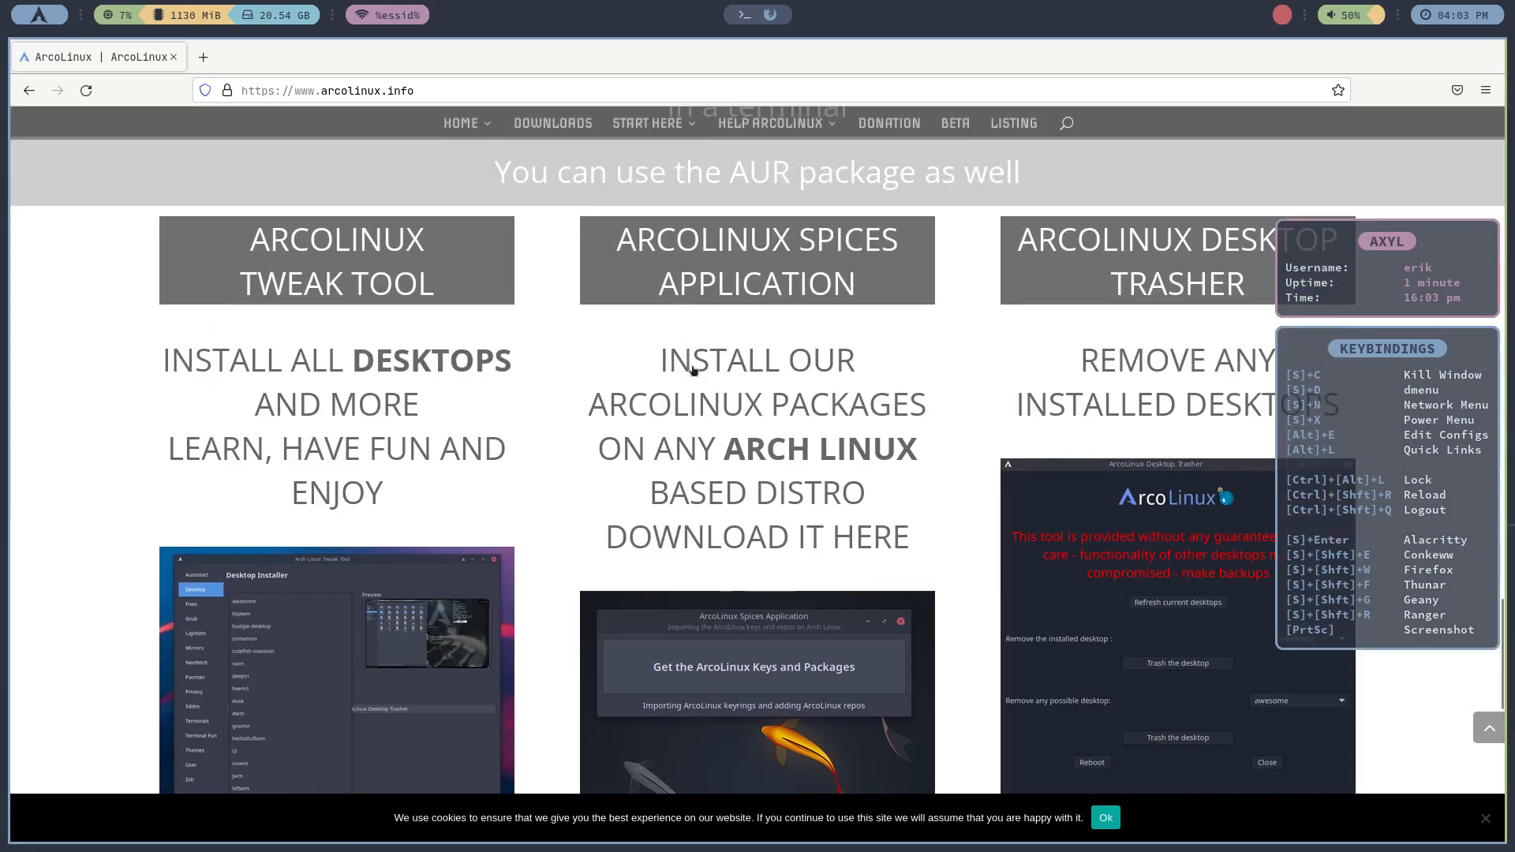
pyautogui.click(761, 494)
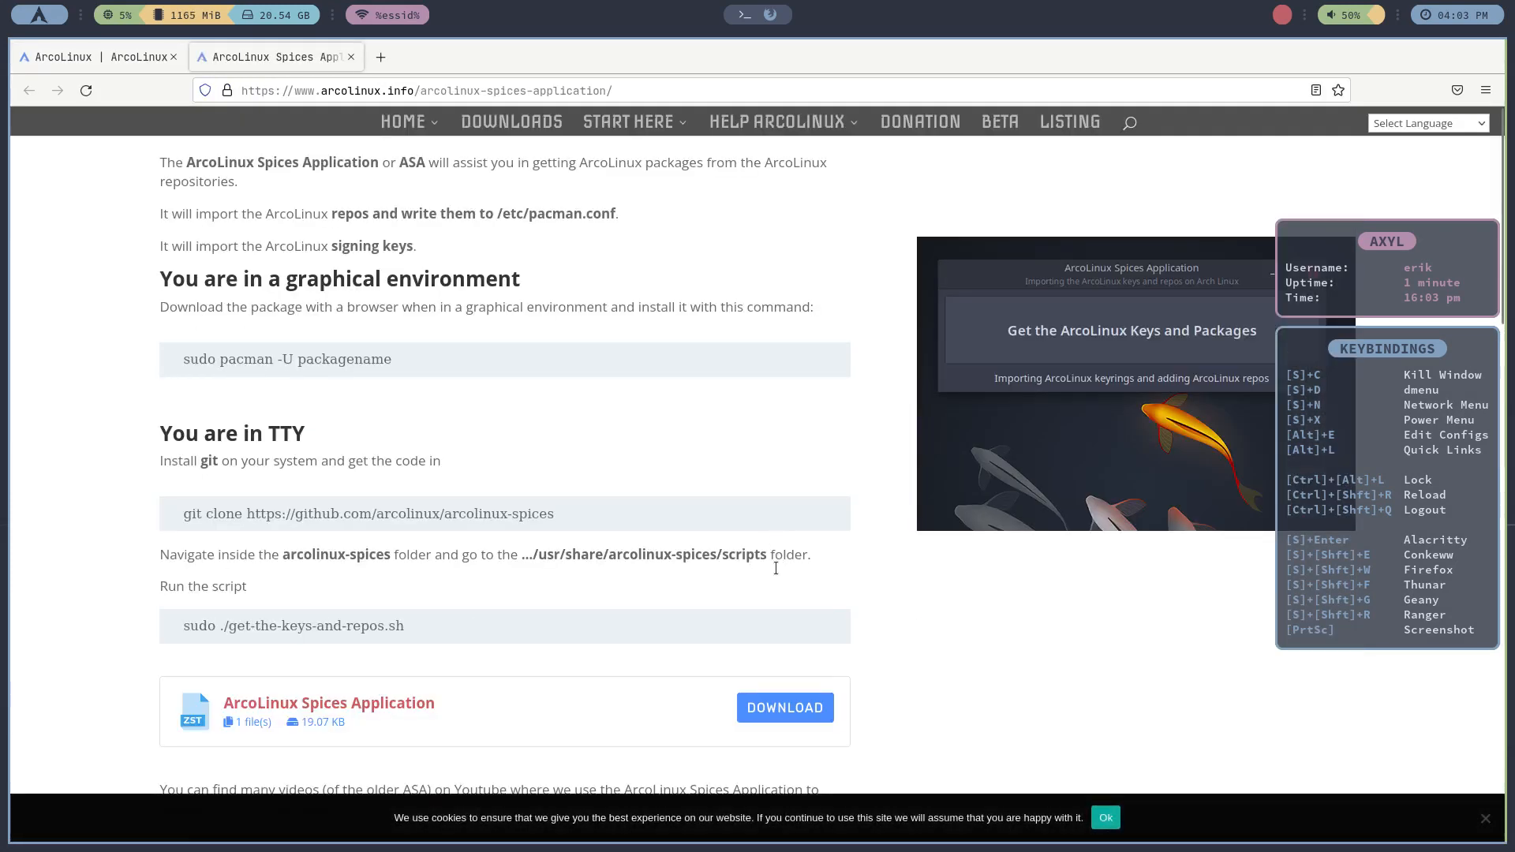
pyautogui.click(785, 714)
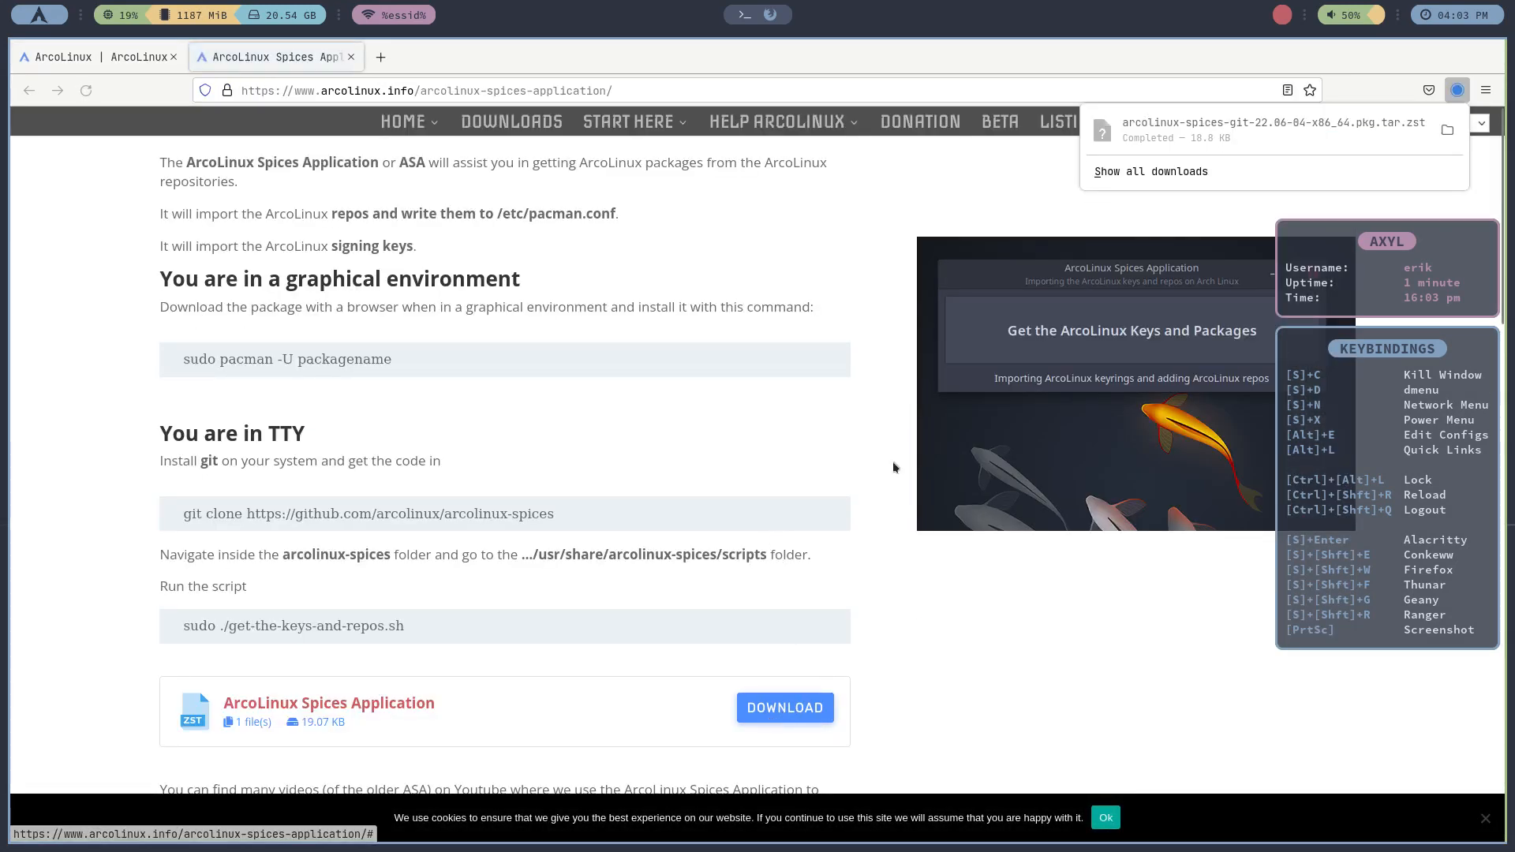
pyautogui.click(1447, 130)
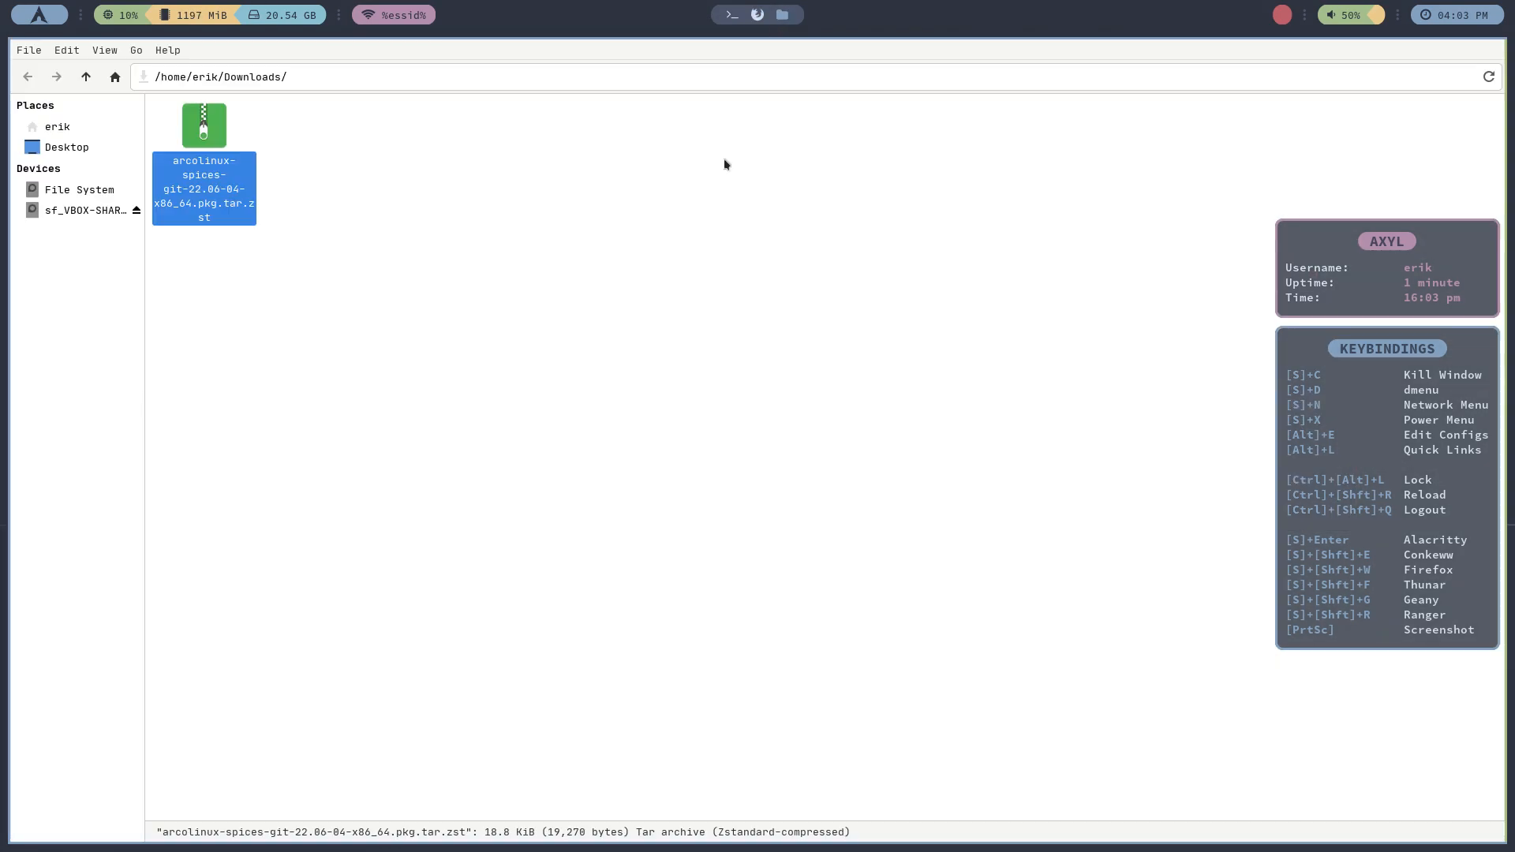
# Open a terminal in Downloads and install the arcolinux-spices-git package with 'sudo pacman -U', authenticating with the password
pyautogui.rightClick(335, 164)
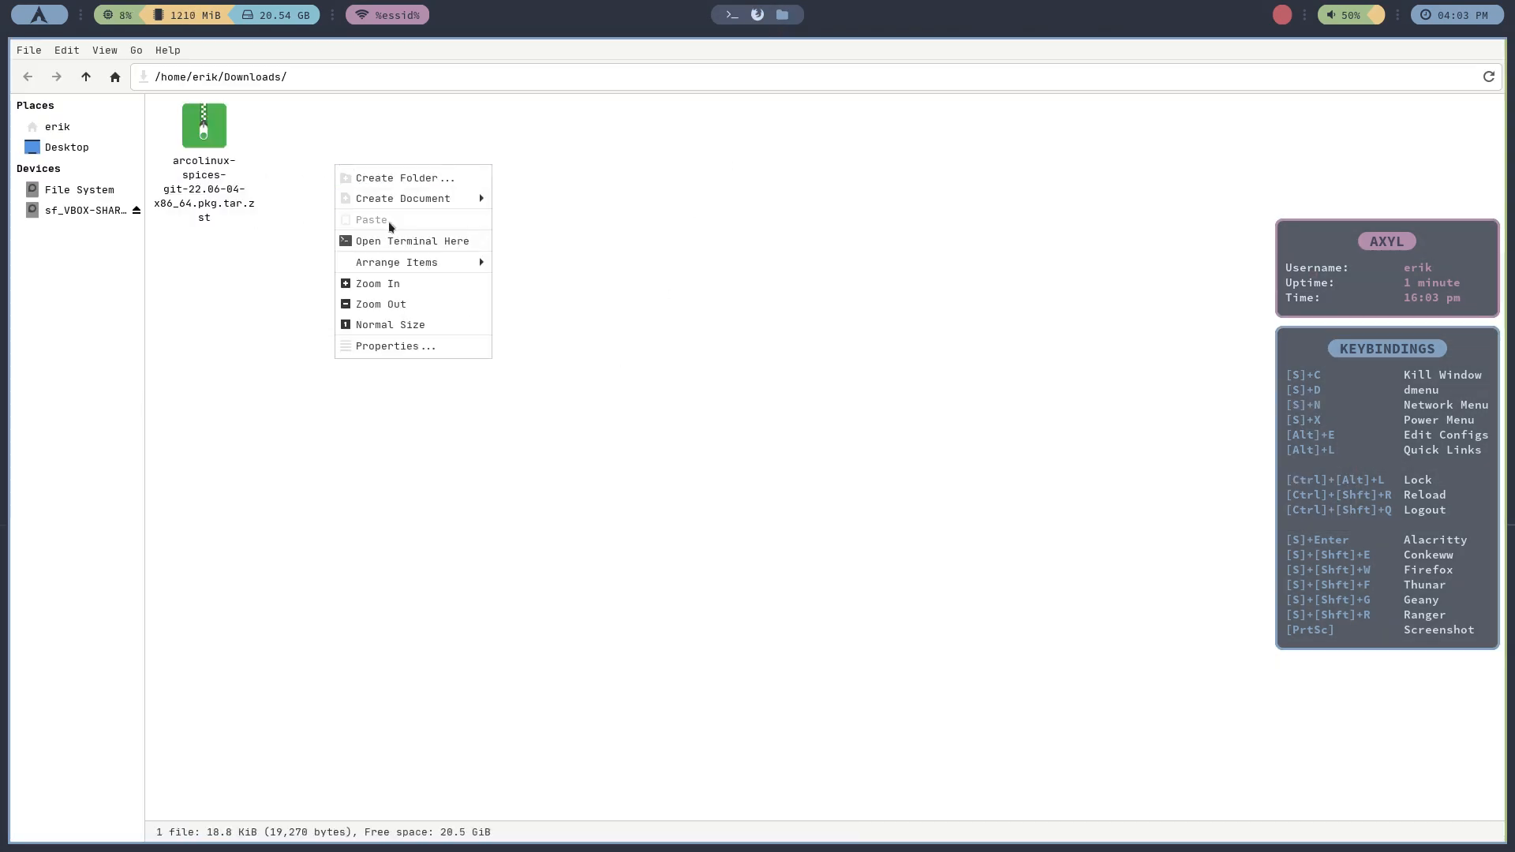
pyautogui.click(412, 240)
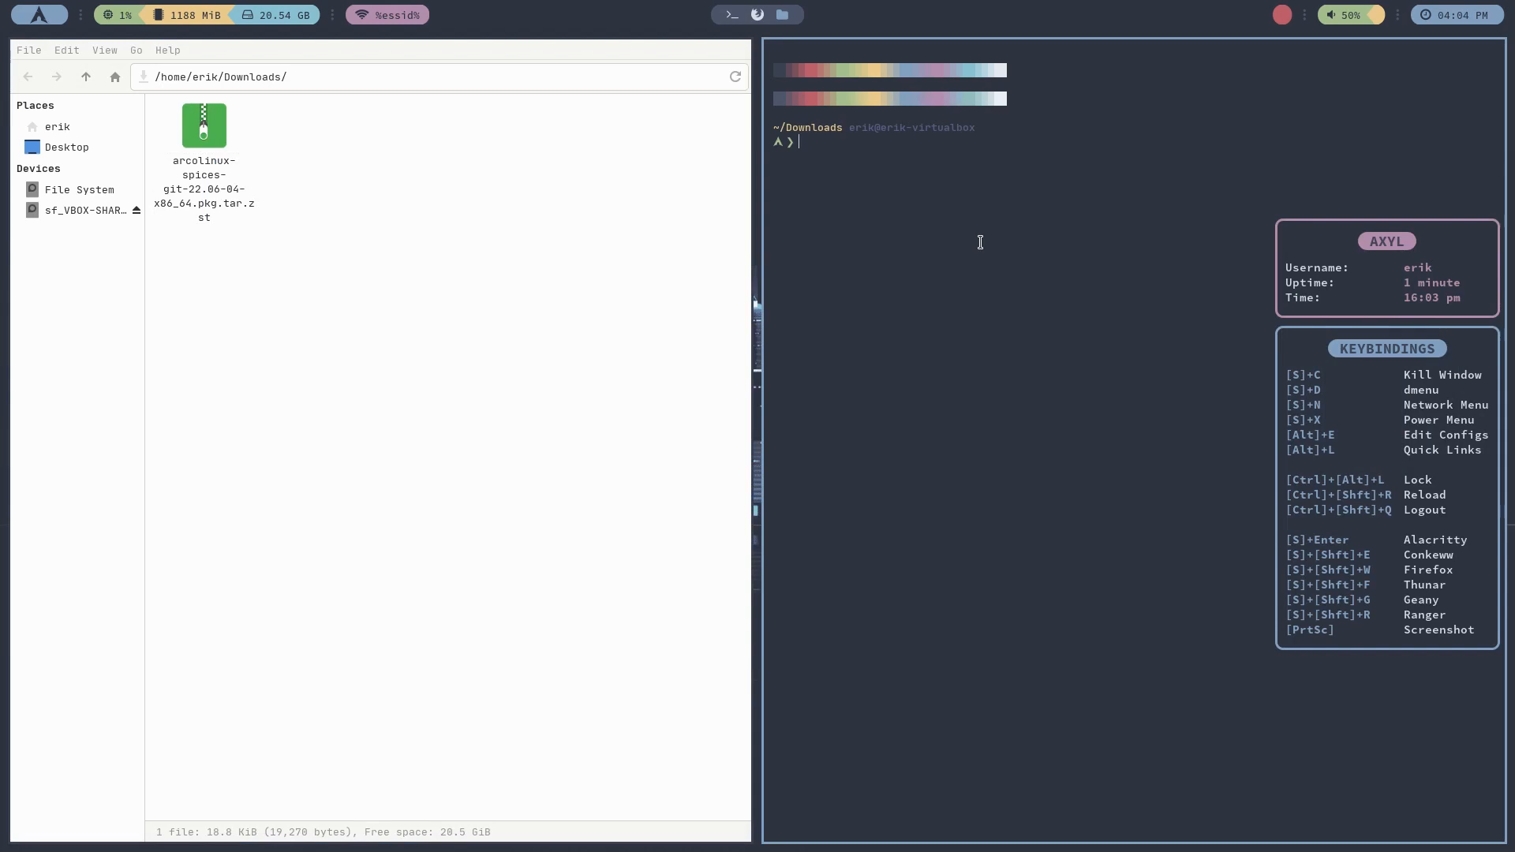
pyautogui.write('sudo pacman ')
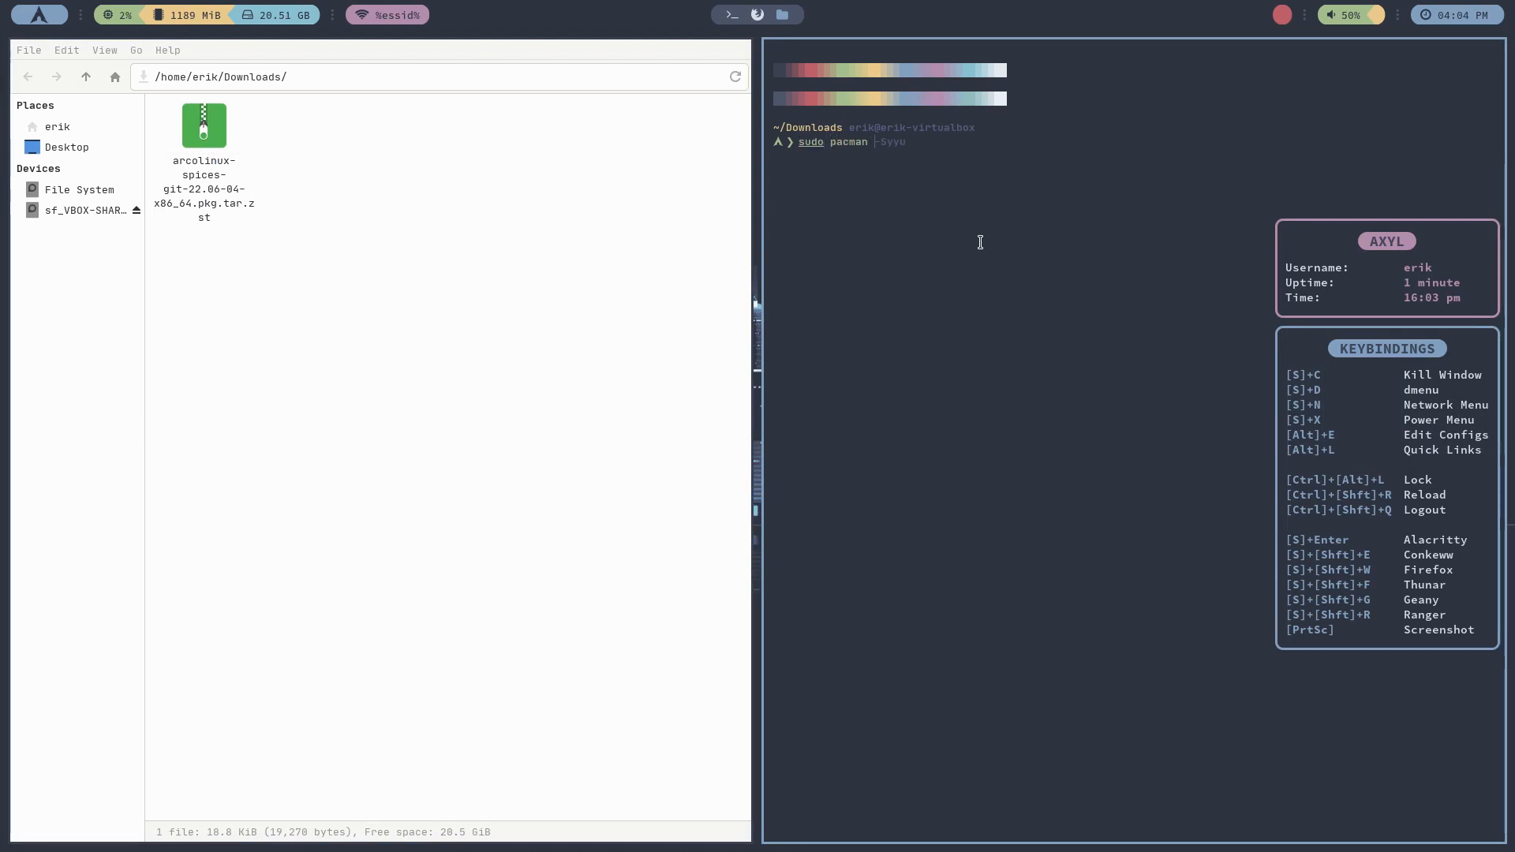
pyautogui.write('-U arcol')
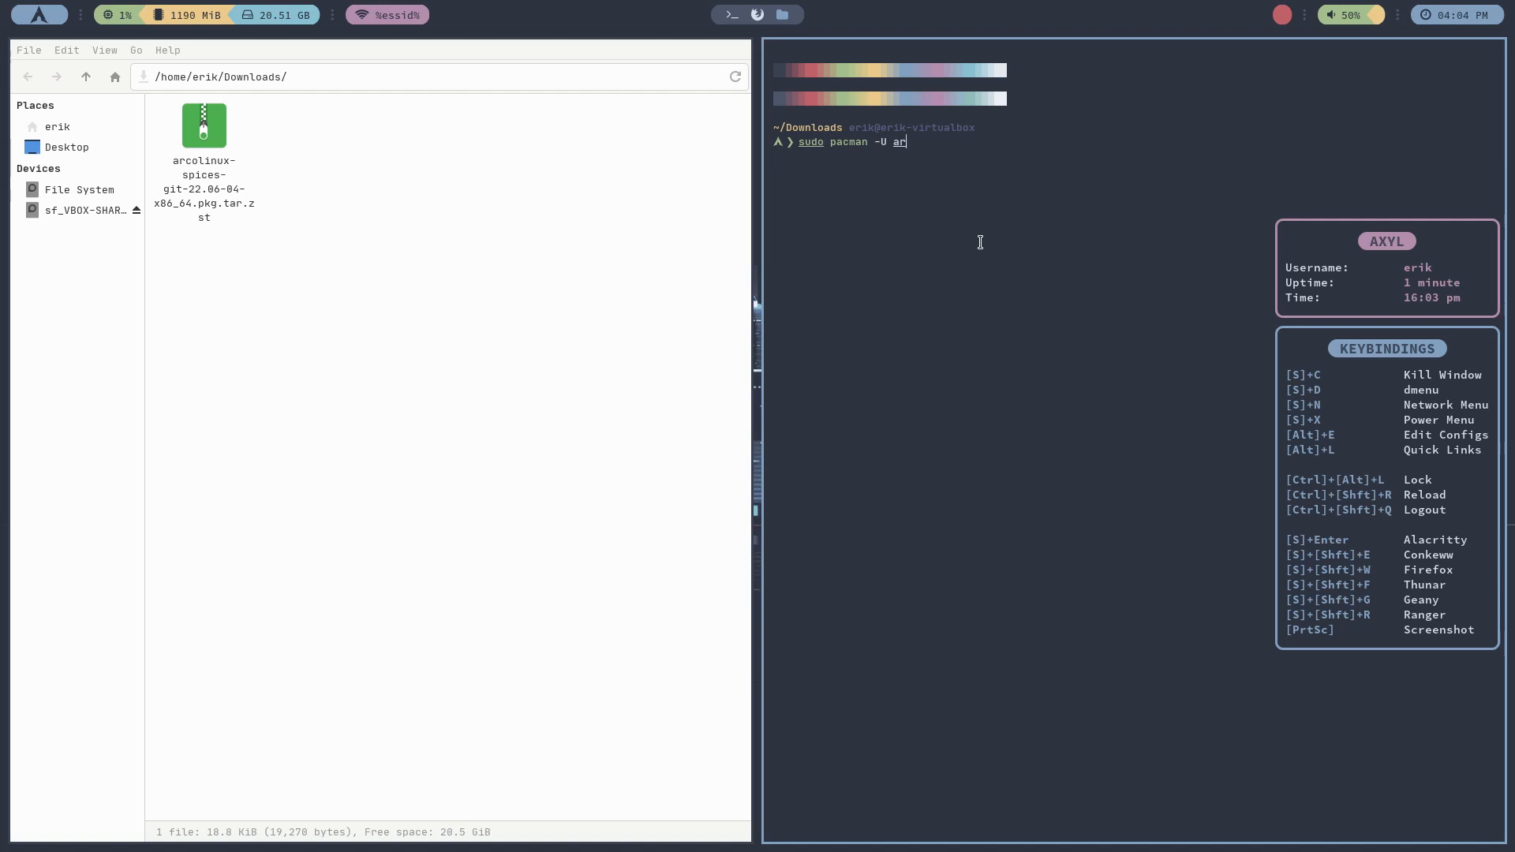
pyautogui.press('Tab')
pyautogui.press('Return')
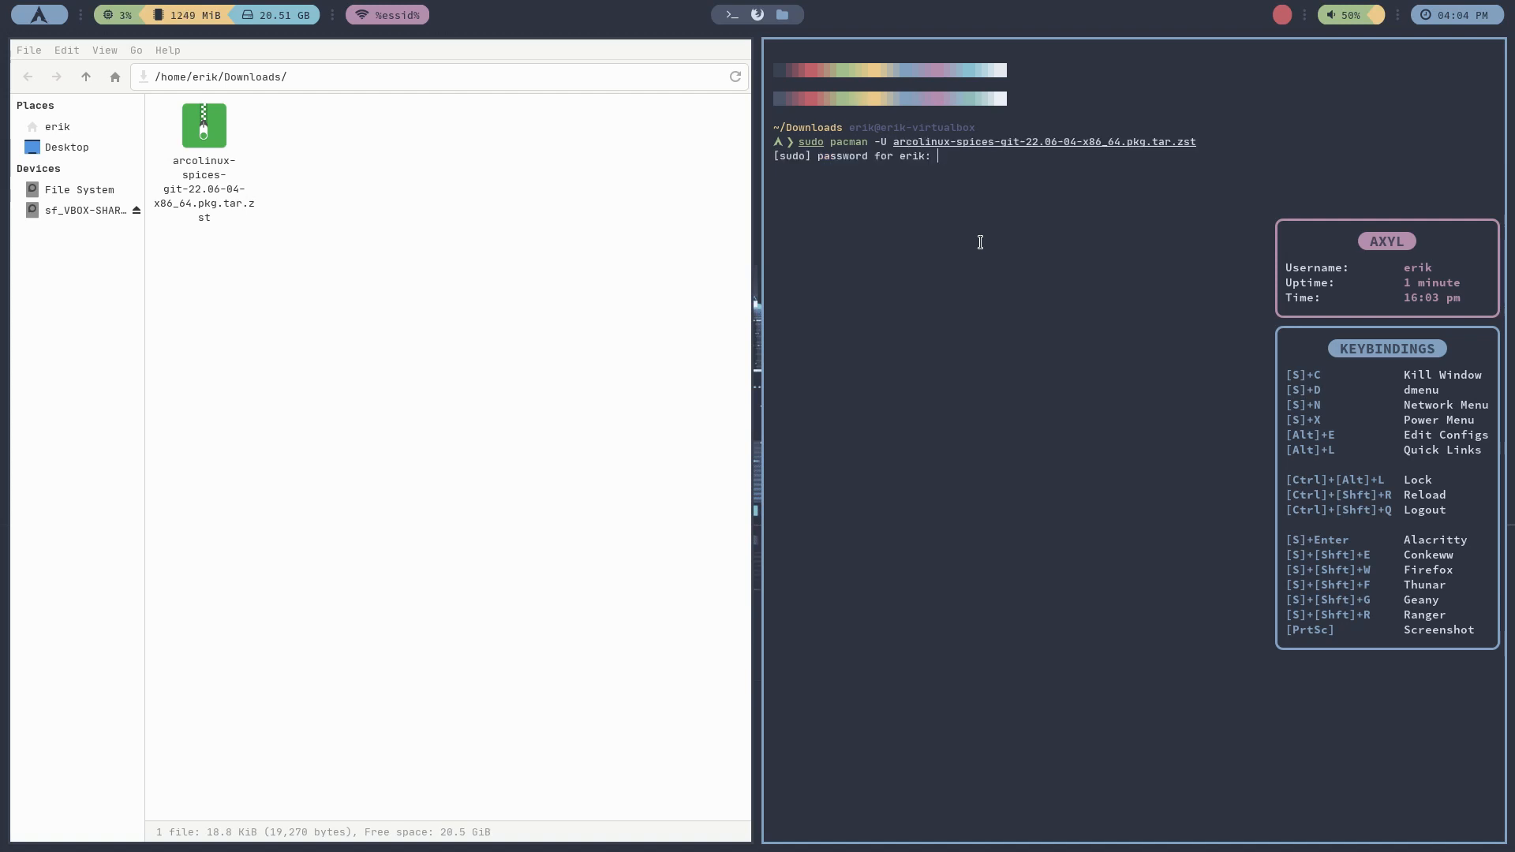
pyautogui.write('****')
pyautogui.press('Return')
pyautogui.press('Return')
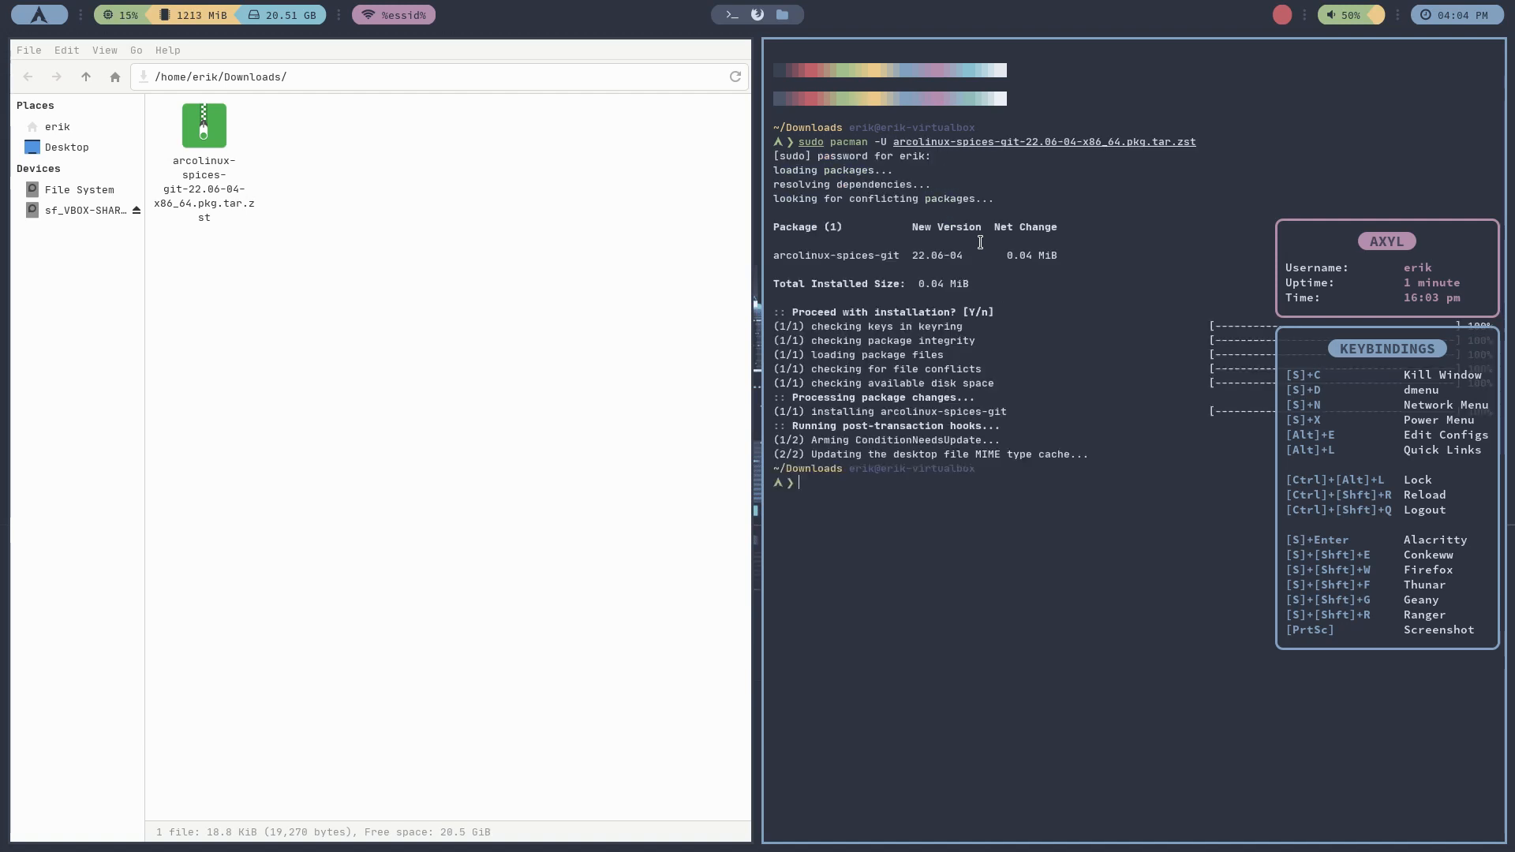
pyautogui.write('arcolinu')
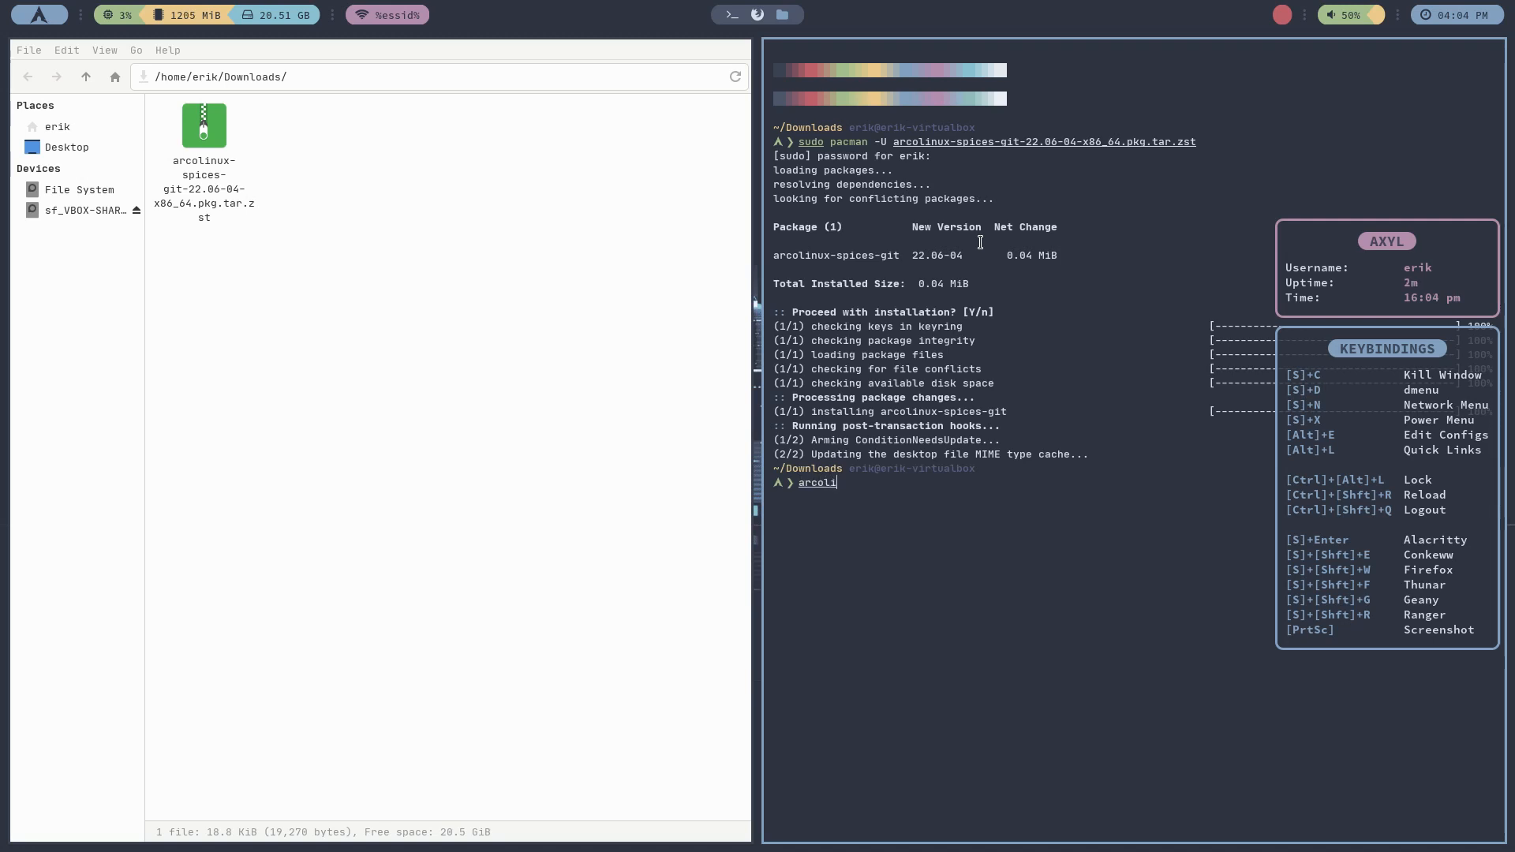
pyautogui.write('x-spices')
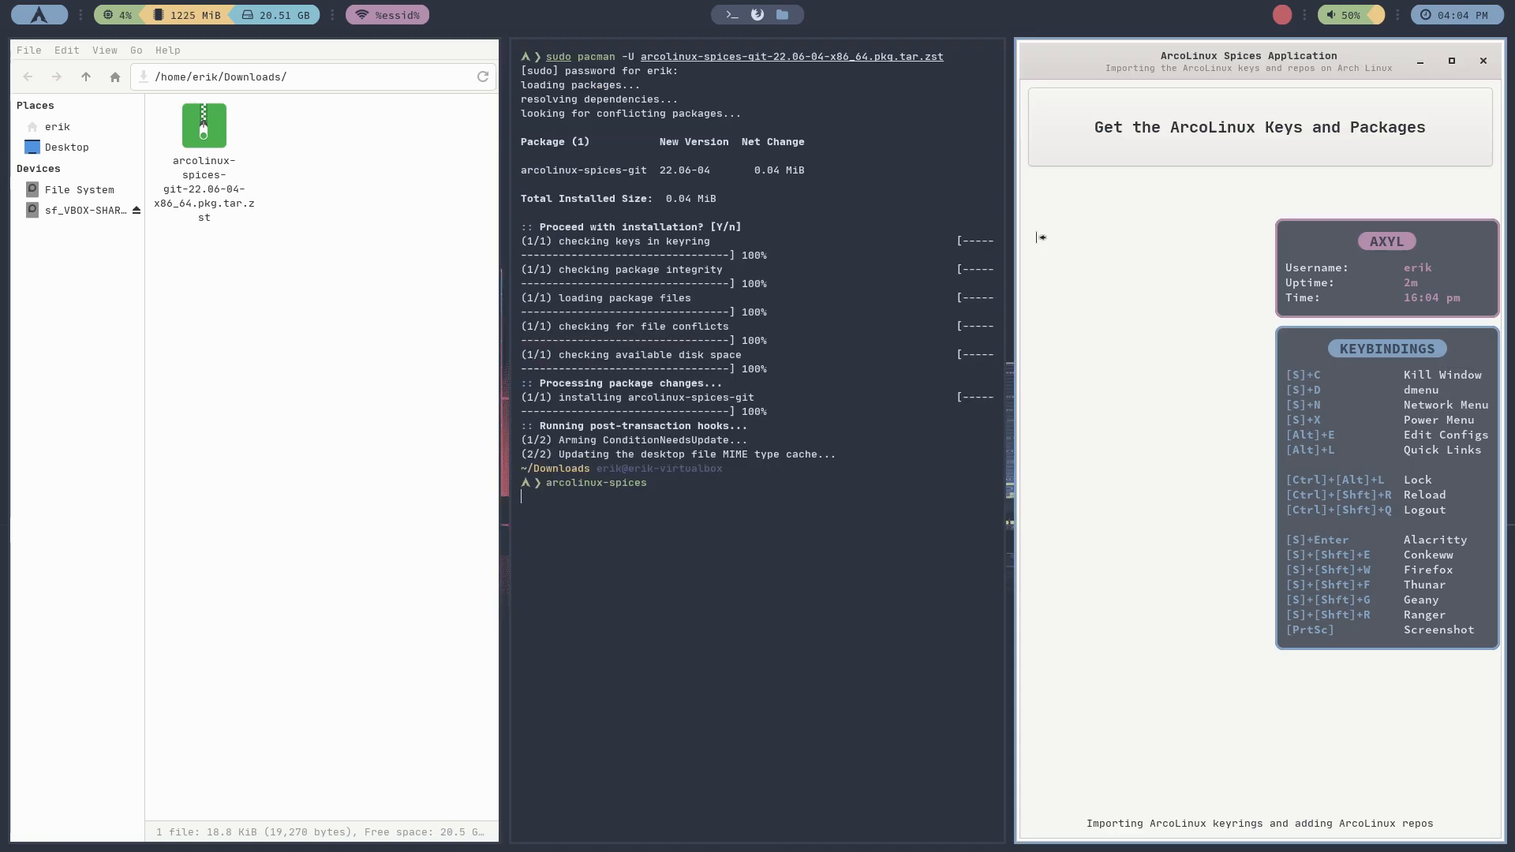
# Get the ArcoLinux keys and packages, authenticate with the password, then close Spices
pyautogui.click(1326, 131)
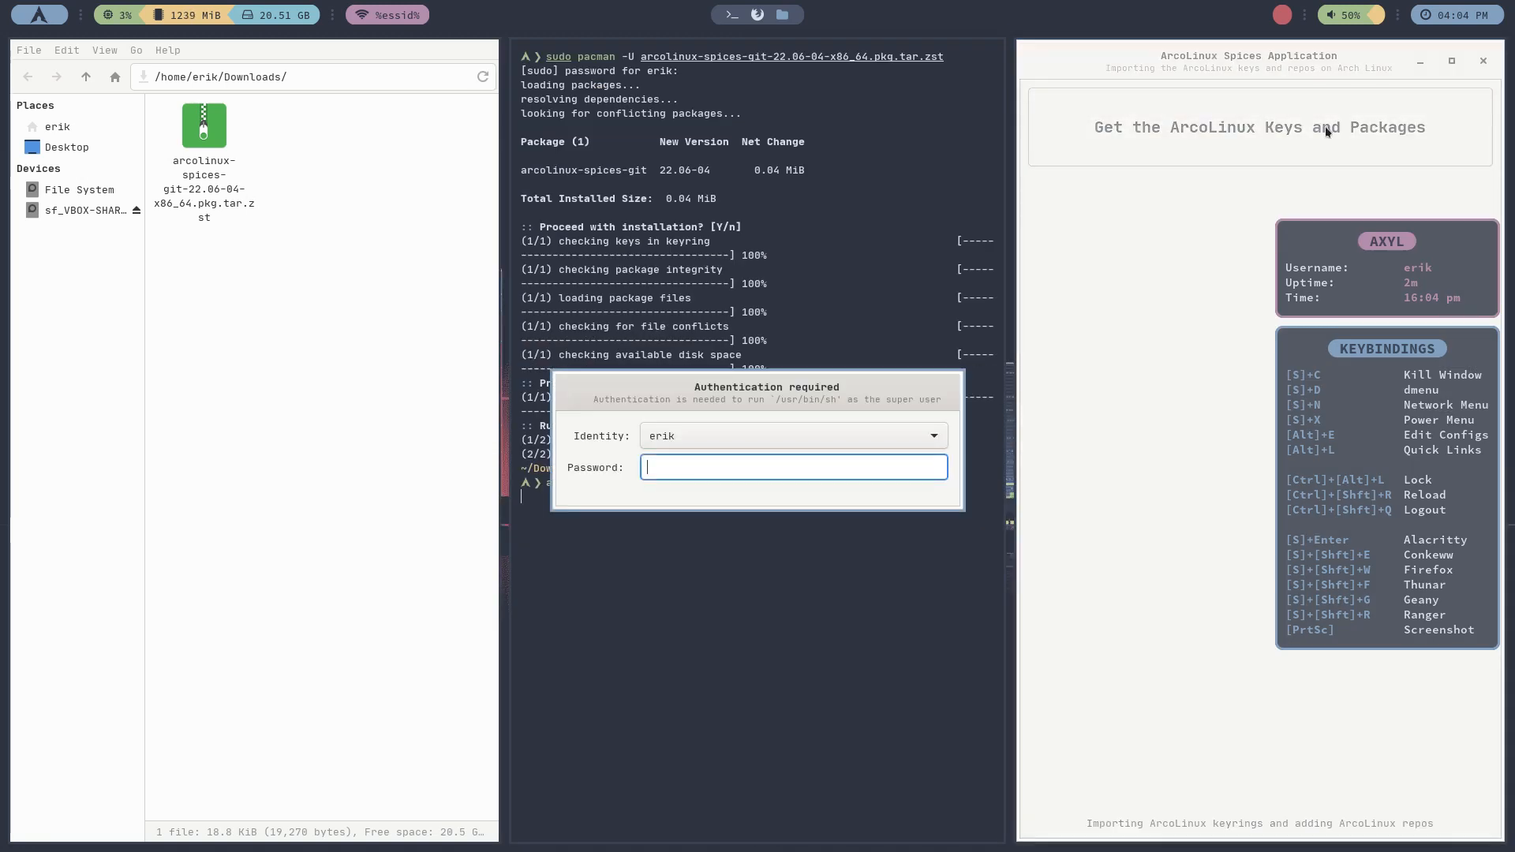
pyautogui.press('Return')
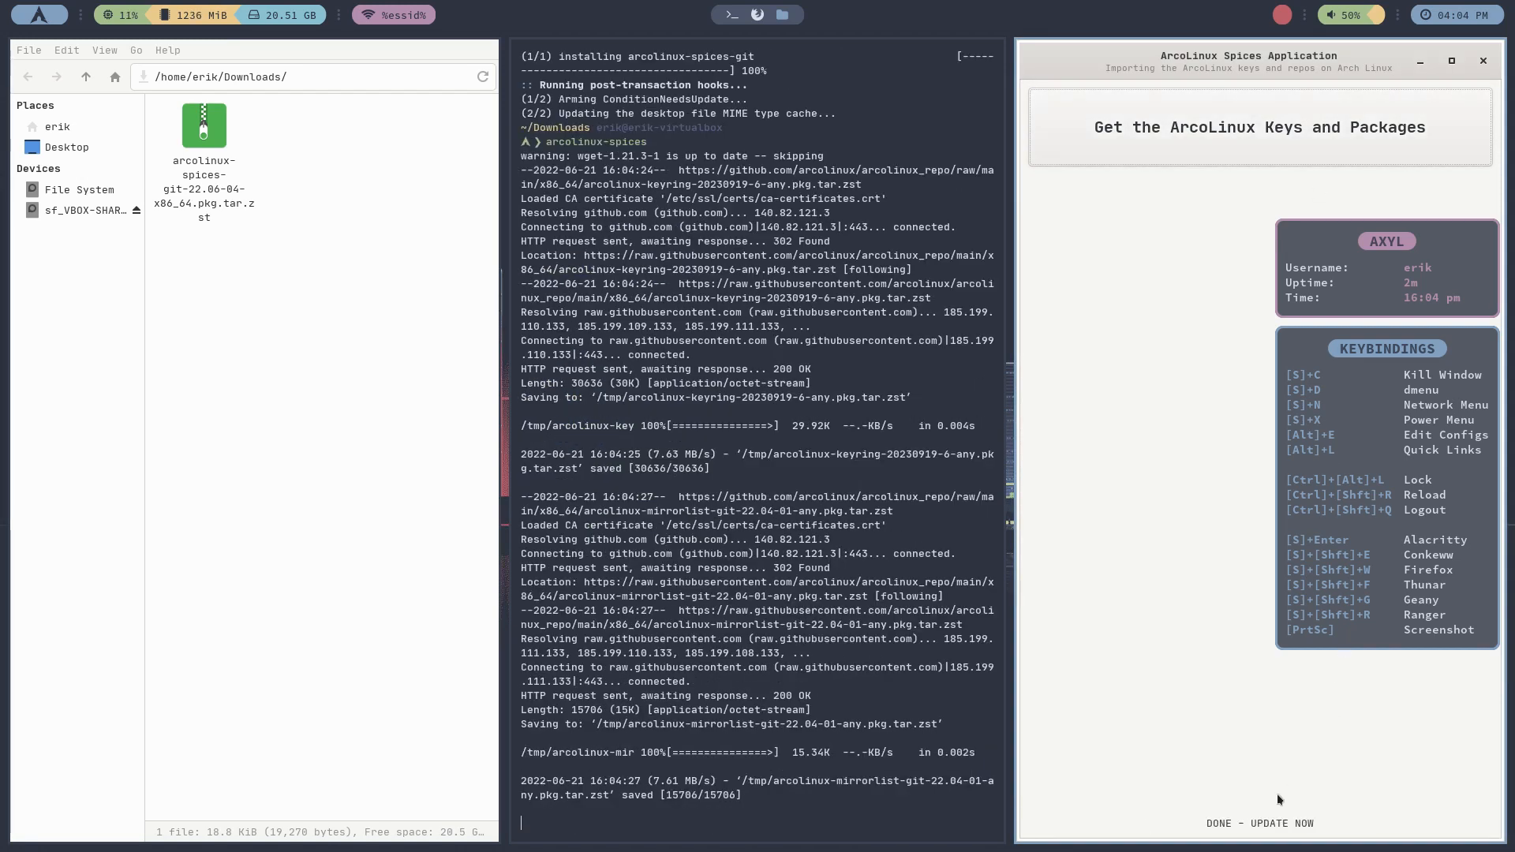
pyautogui.click(1484, 61)
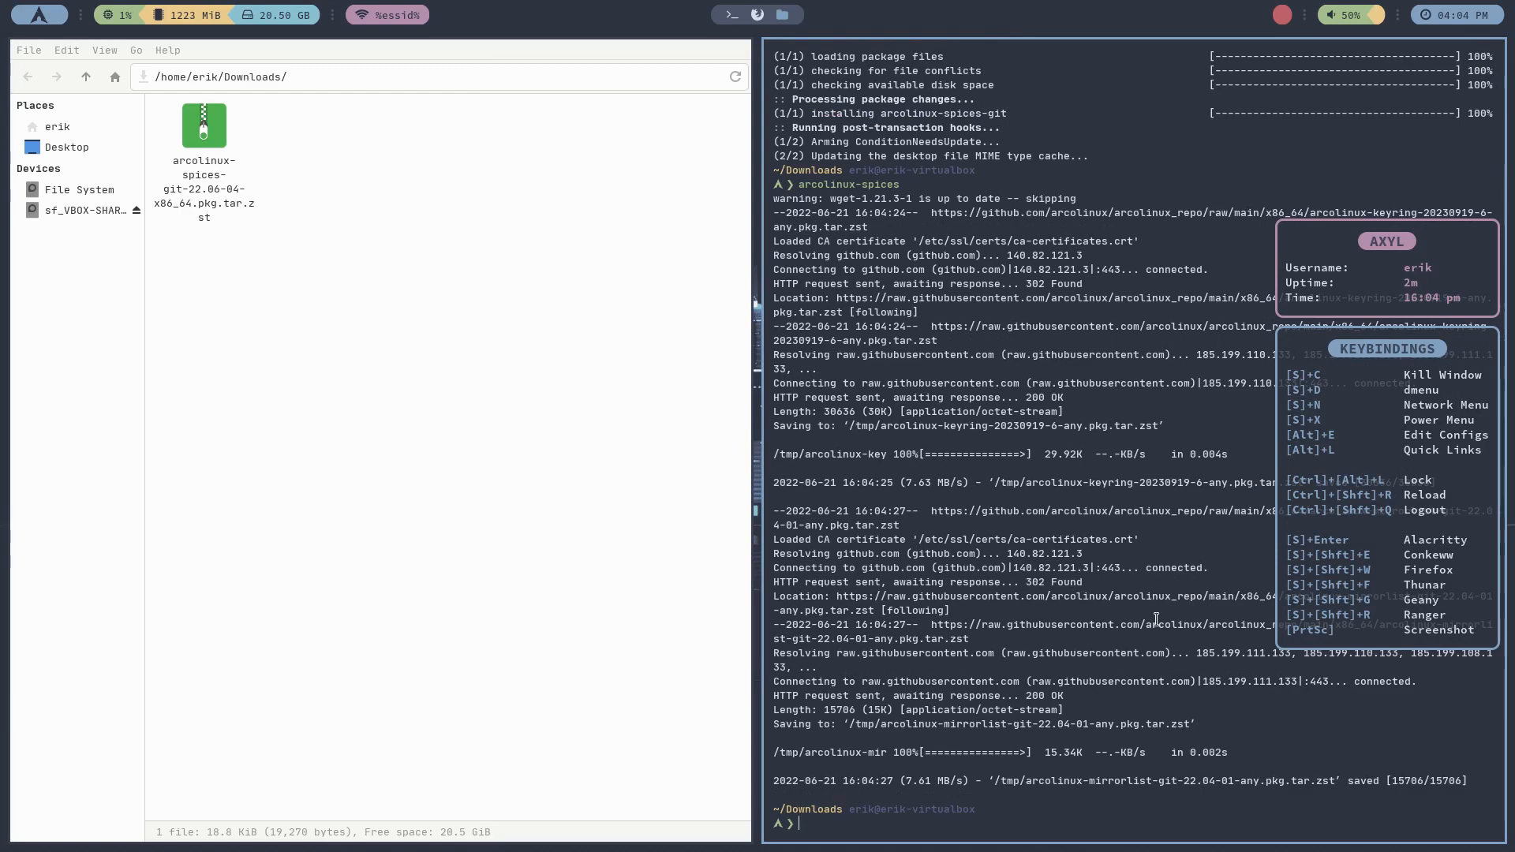
# Run 'update' to sync the newly added ArcoLinux repositories
pyautogui.write('update')
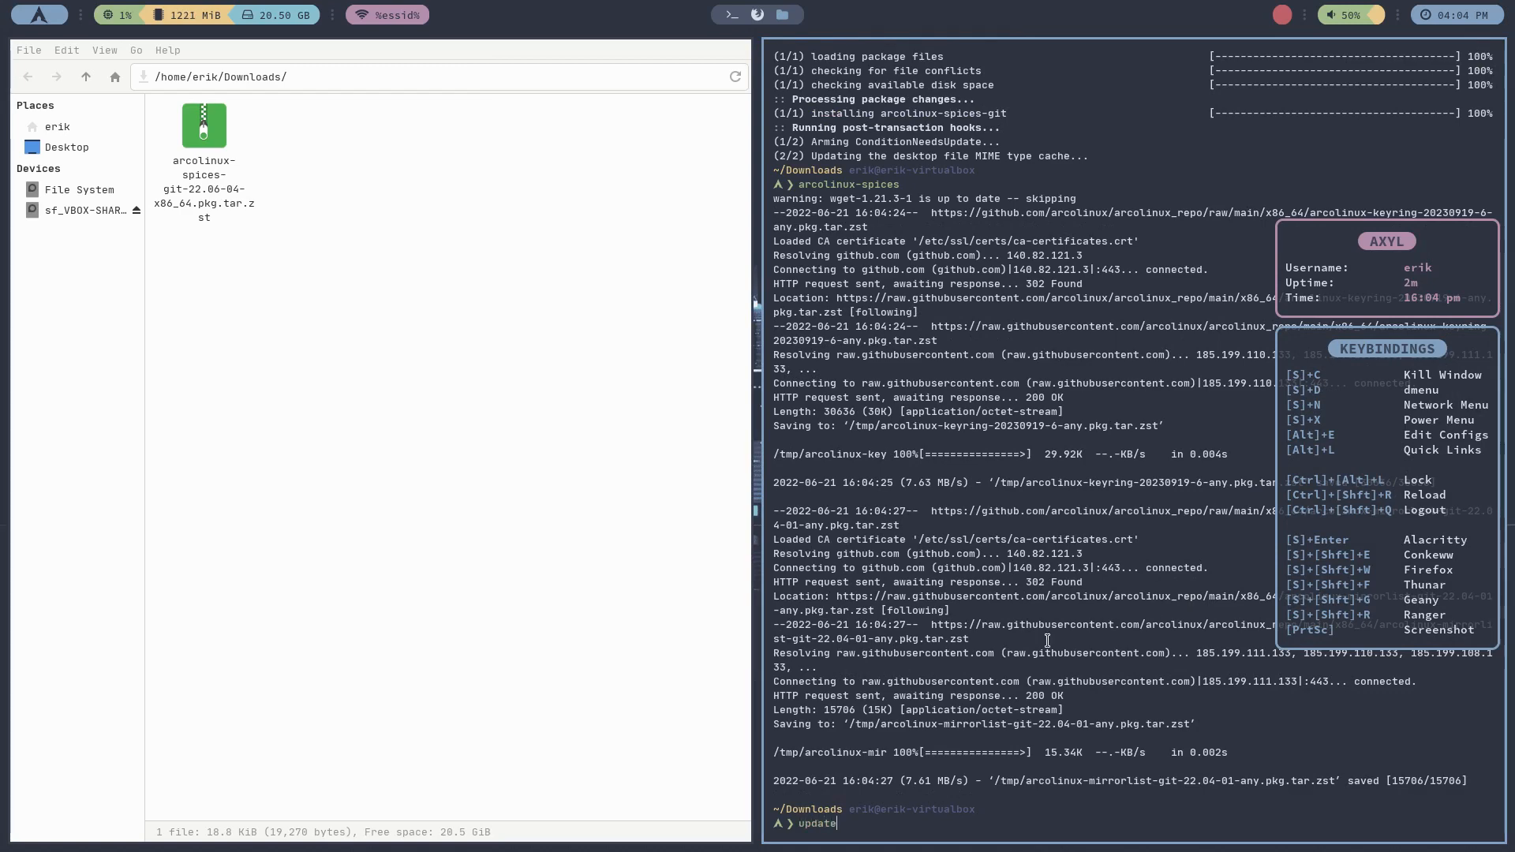
pyautogui.press('Return')
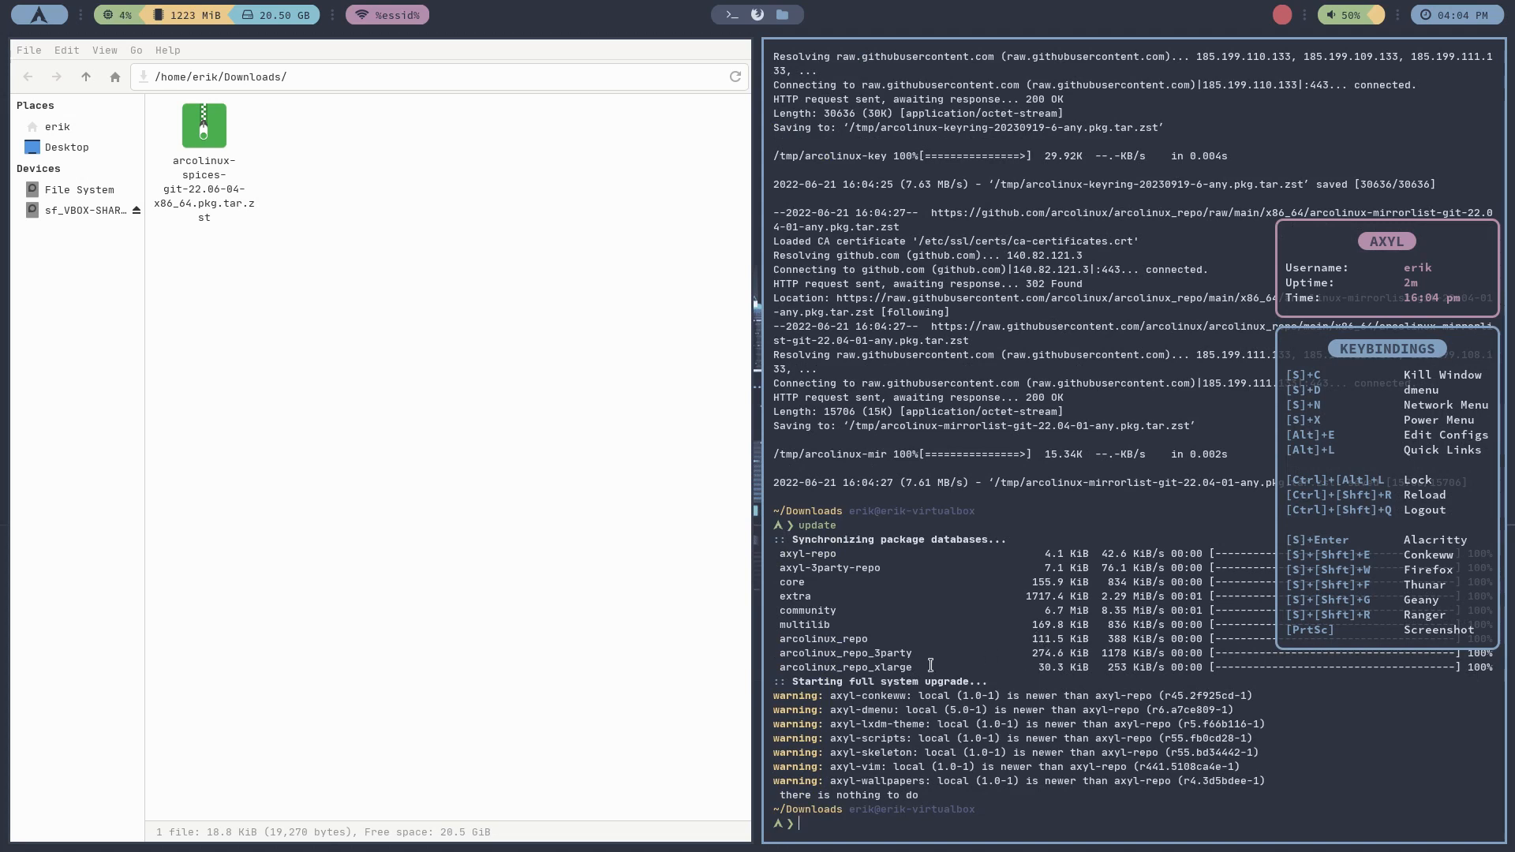
pyautogui.moveTo(930, 665); pyautogui.dragTo(774, 632)
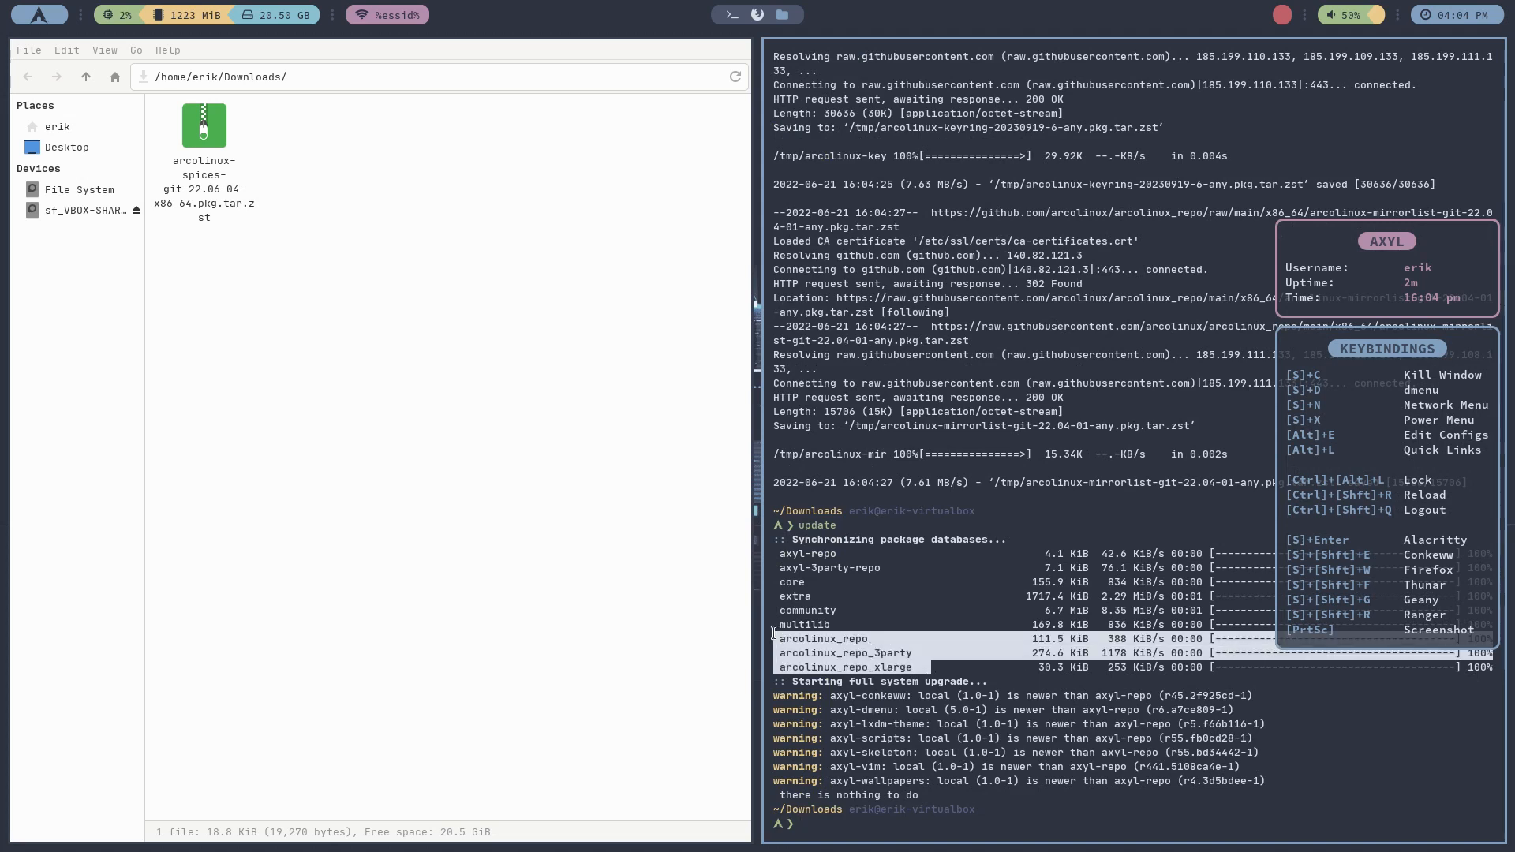
# Install archlinux-tweak-tool-git, meld, sublime-text-4 and arcolinux-wallpapers-git with pacman
pyautogui.write('sudo a')
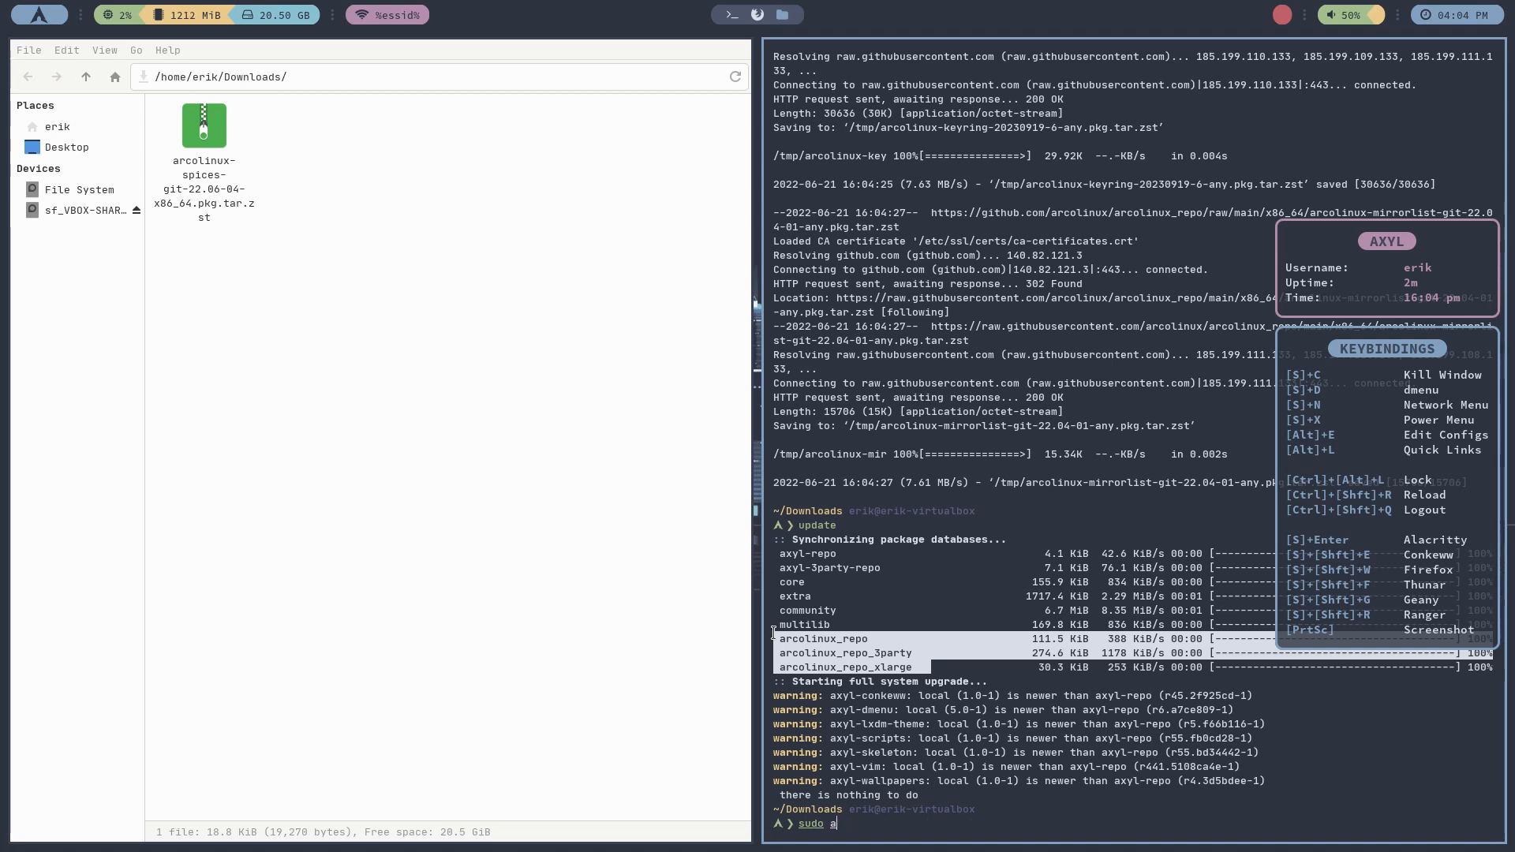
pyautogui.press('BackSpace')
pyautogui.write('pa')
pyautogui.write('cman -S archlinux-twe')
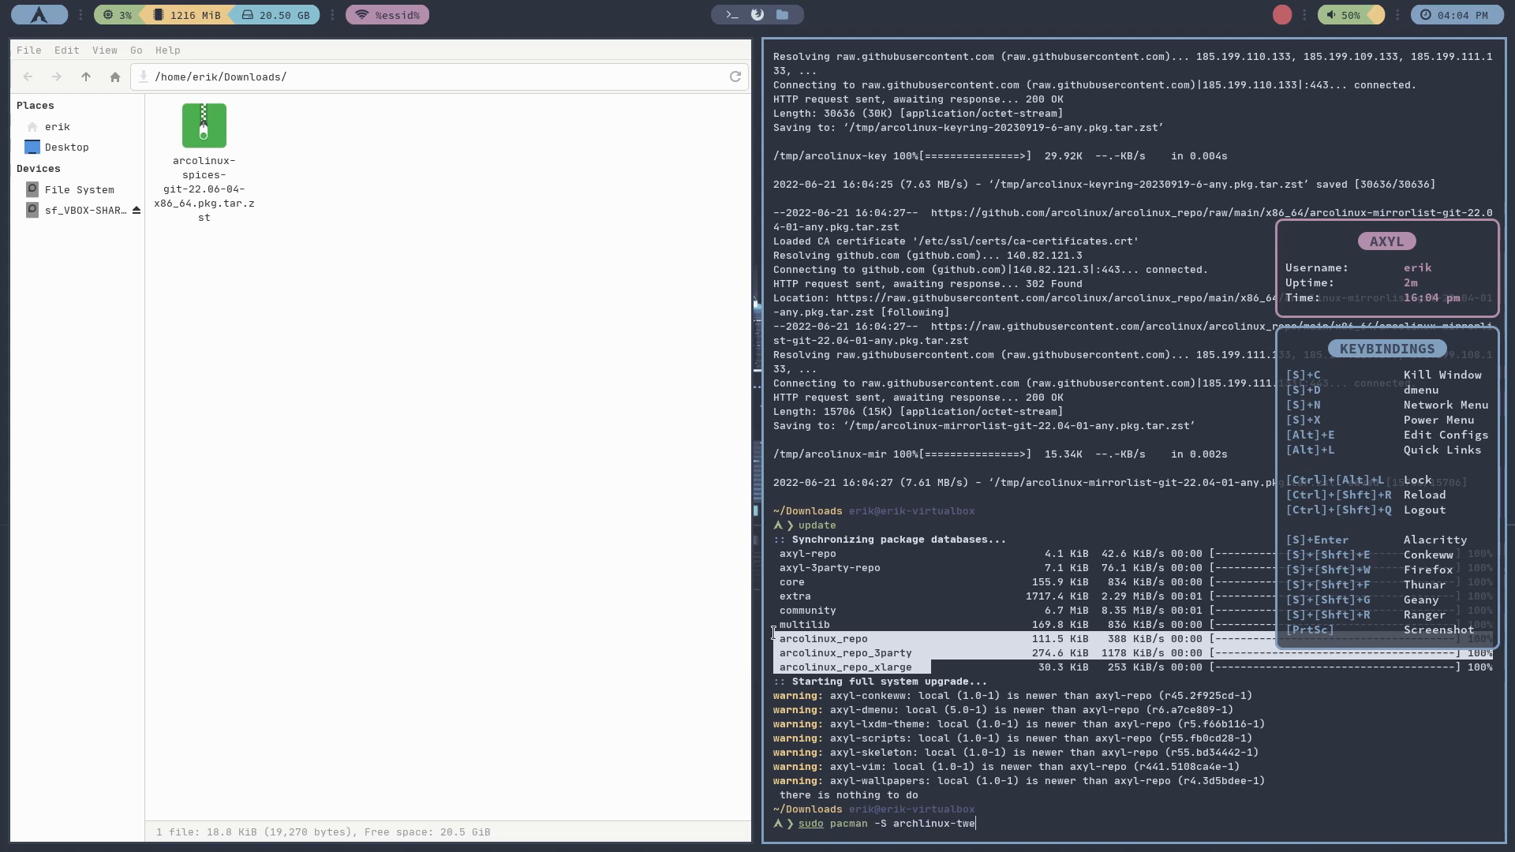
pyautogui.write('ak-tool-git meld ')
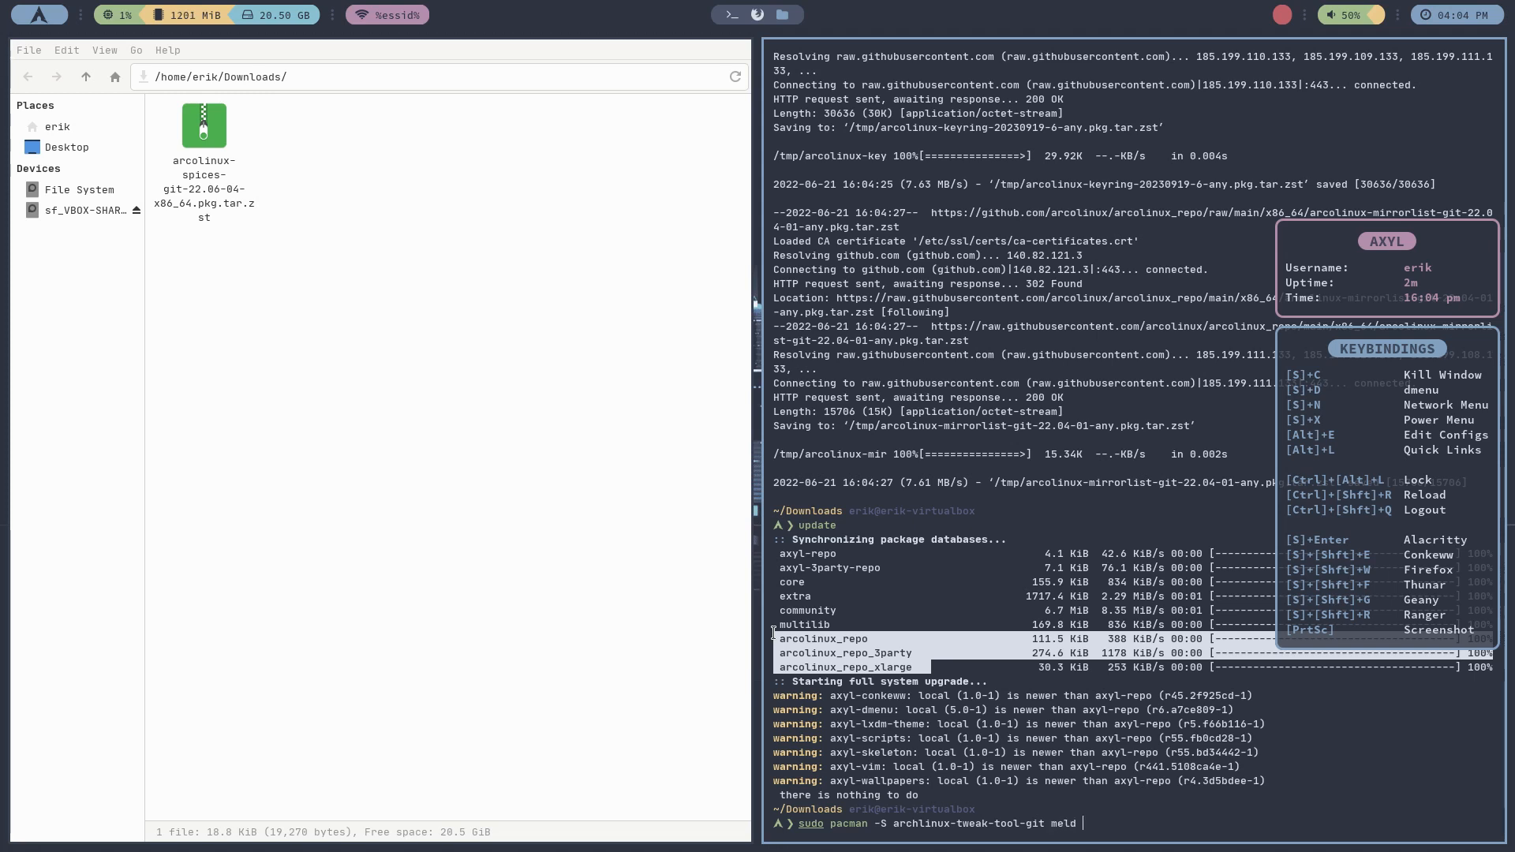
pyautogui.write('aublime-text-4 arcolinux-wallpapers-p')
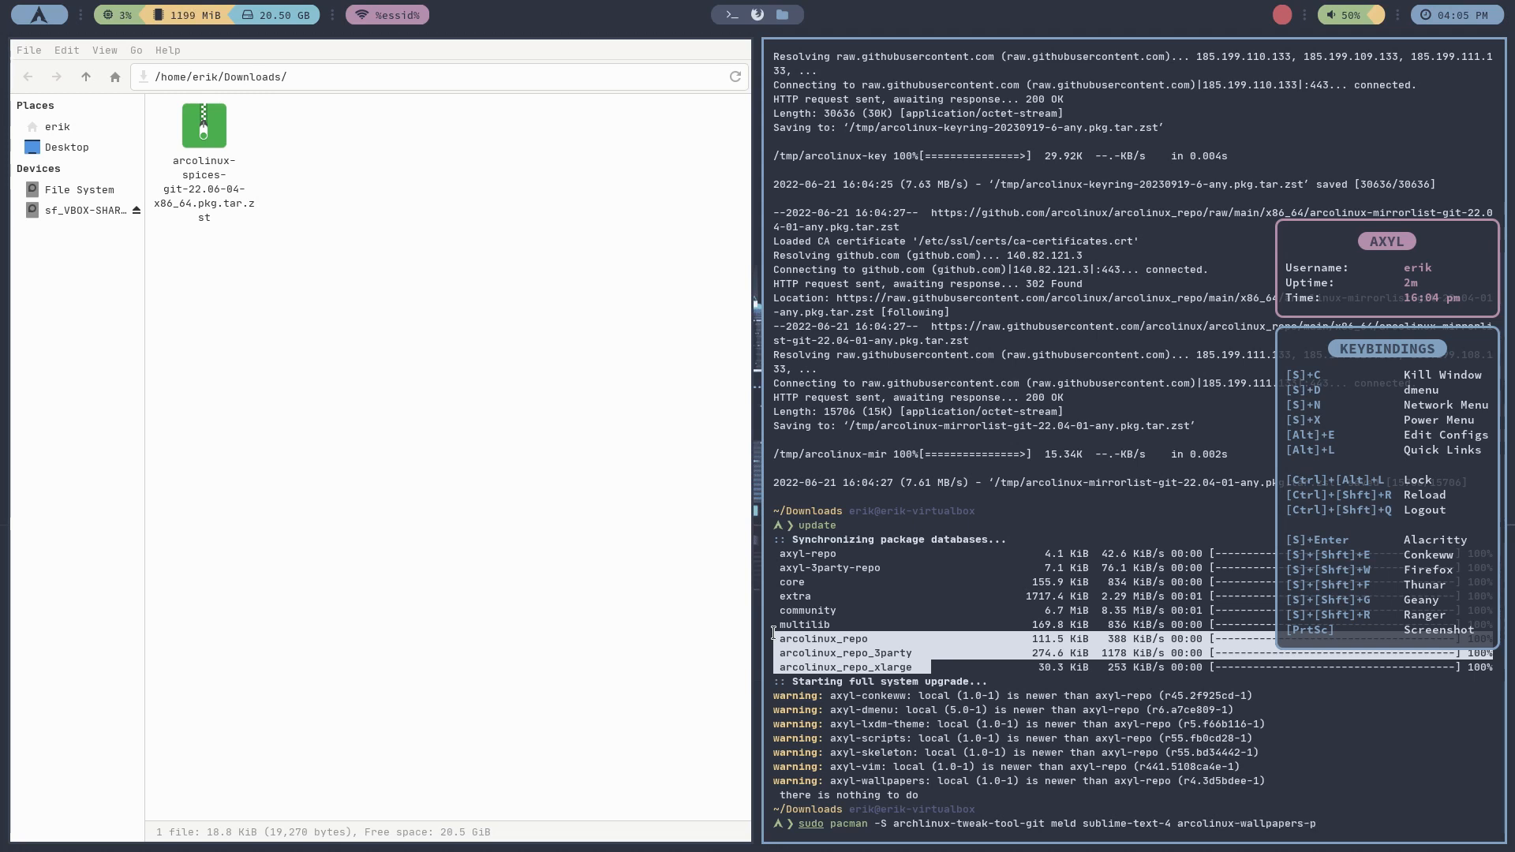
pyautogui.press('BackSpace')
pyautogui.write('git')
pyautogui.press('Return')
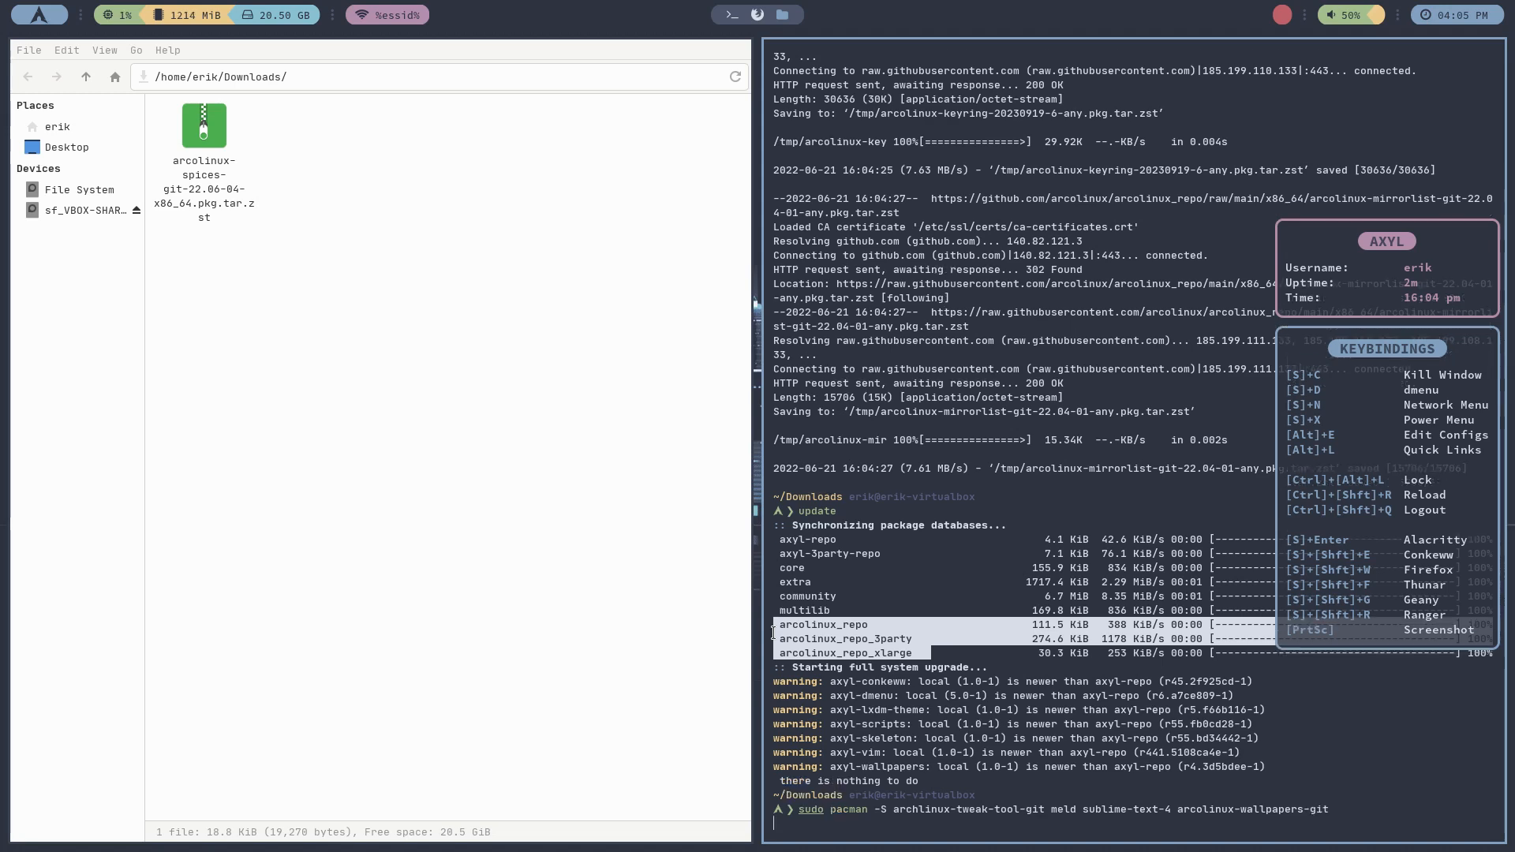
pyautogui.press('Return')
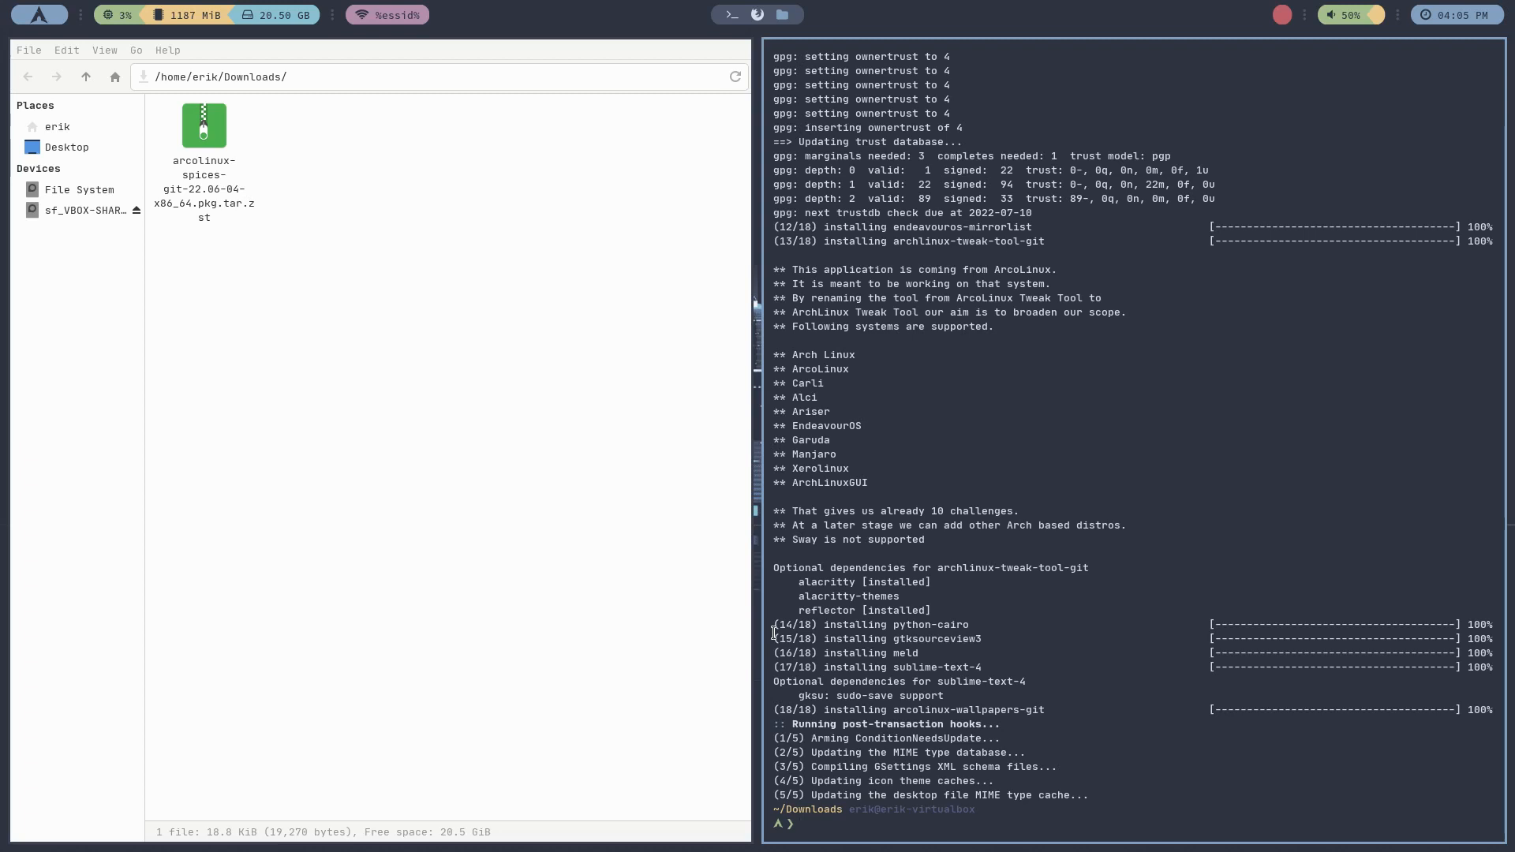
# Close the Downloads file manager and the terminal, leaving the bare desktop
pyautogui.press('super+s')
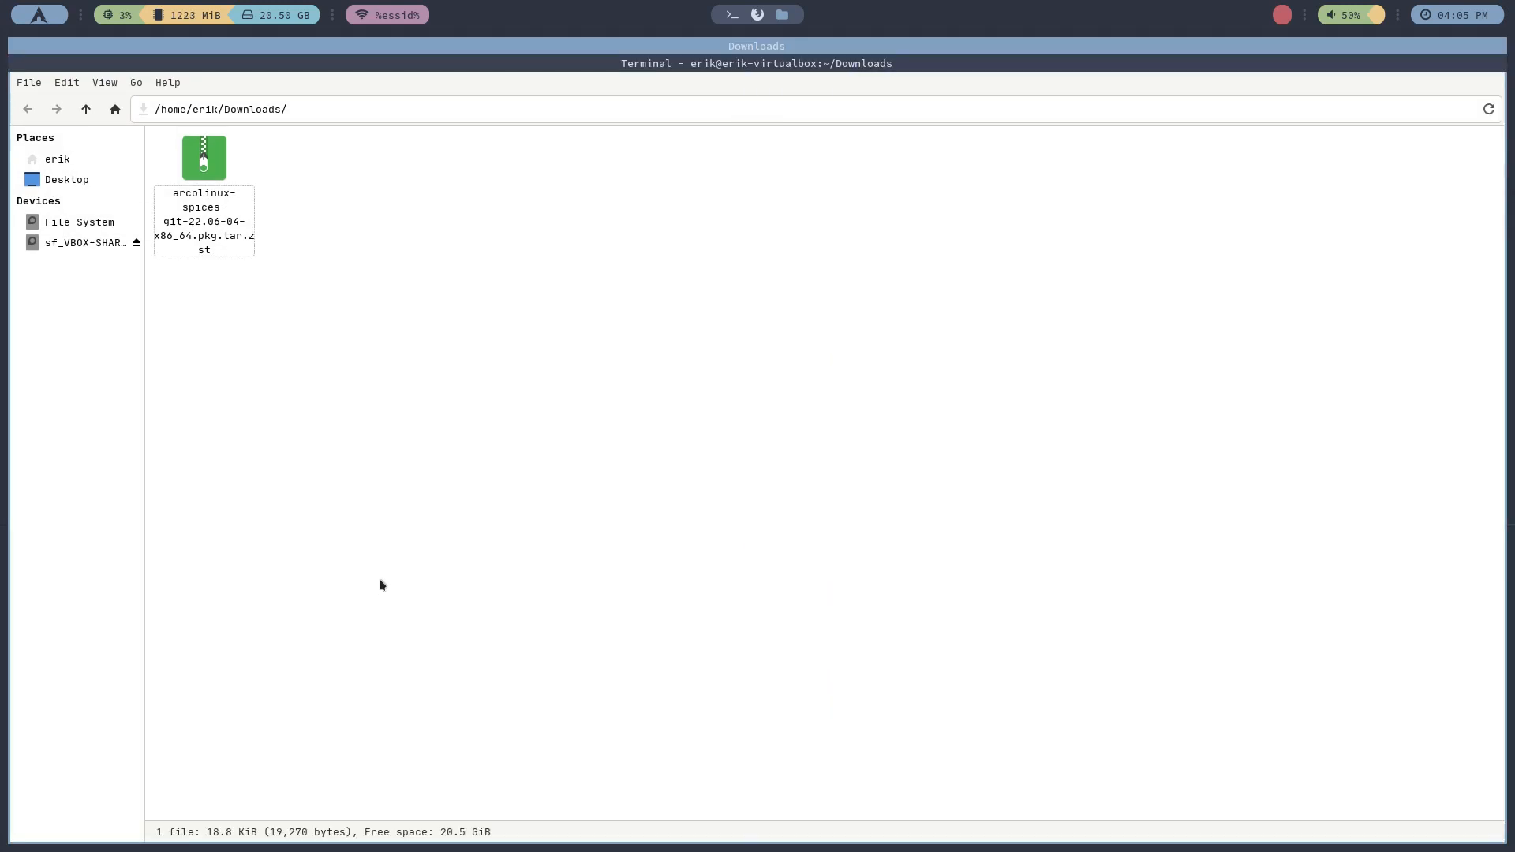
pyautogui.press('super+q')
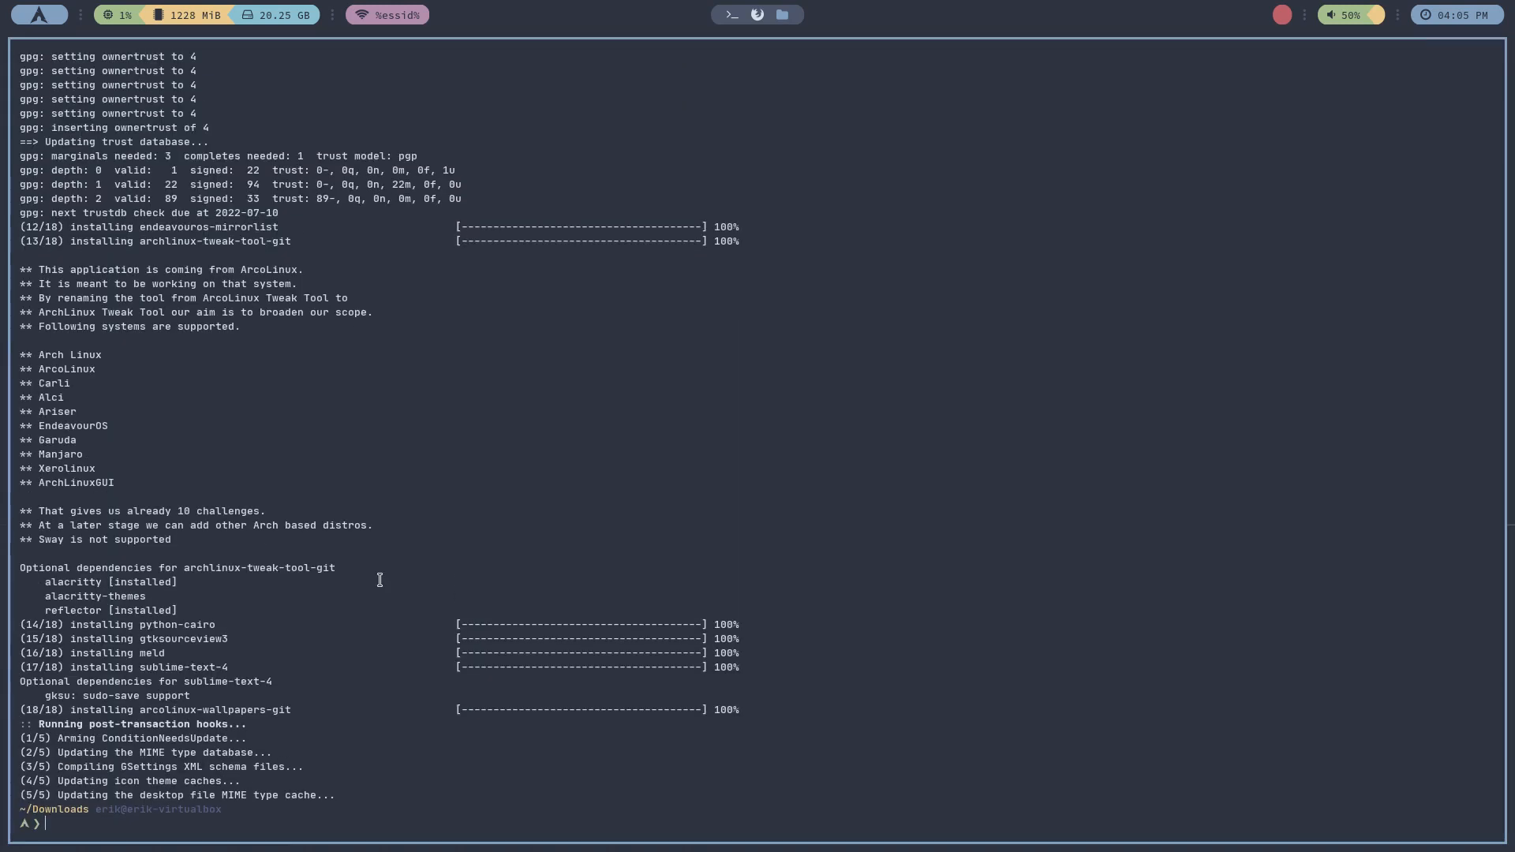
pyautogui.press('super+q')
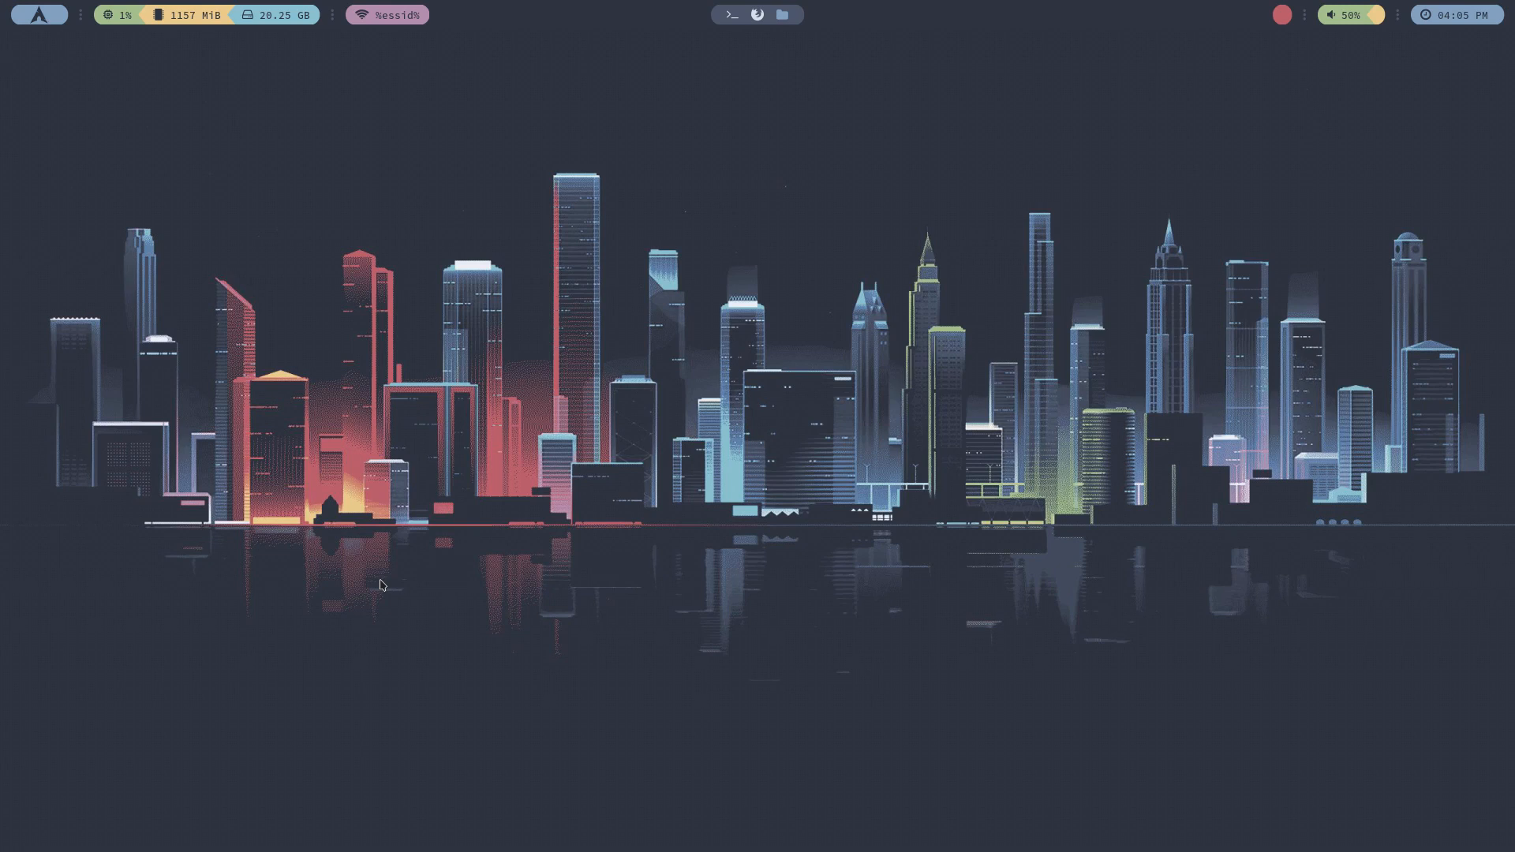
# Run archlinux-tweak-tool from a new terminal and authenticate with the administrator password
pyautogui.press('super+Return')
pyautogui.write('archlinux-tweak-tool')
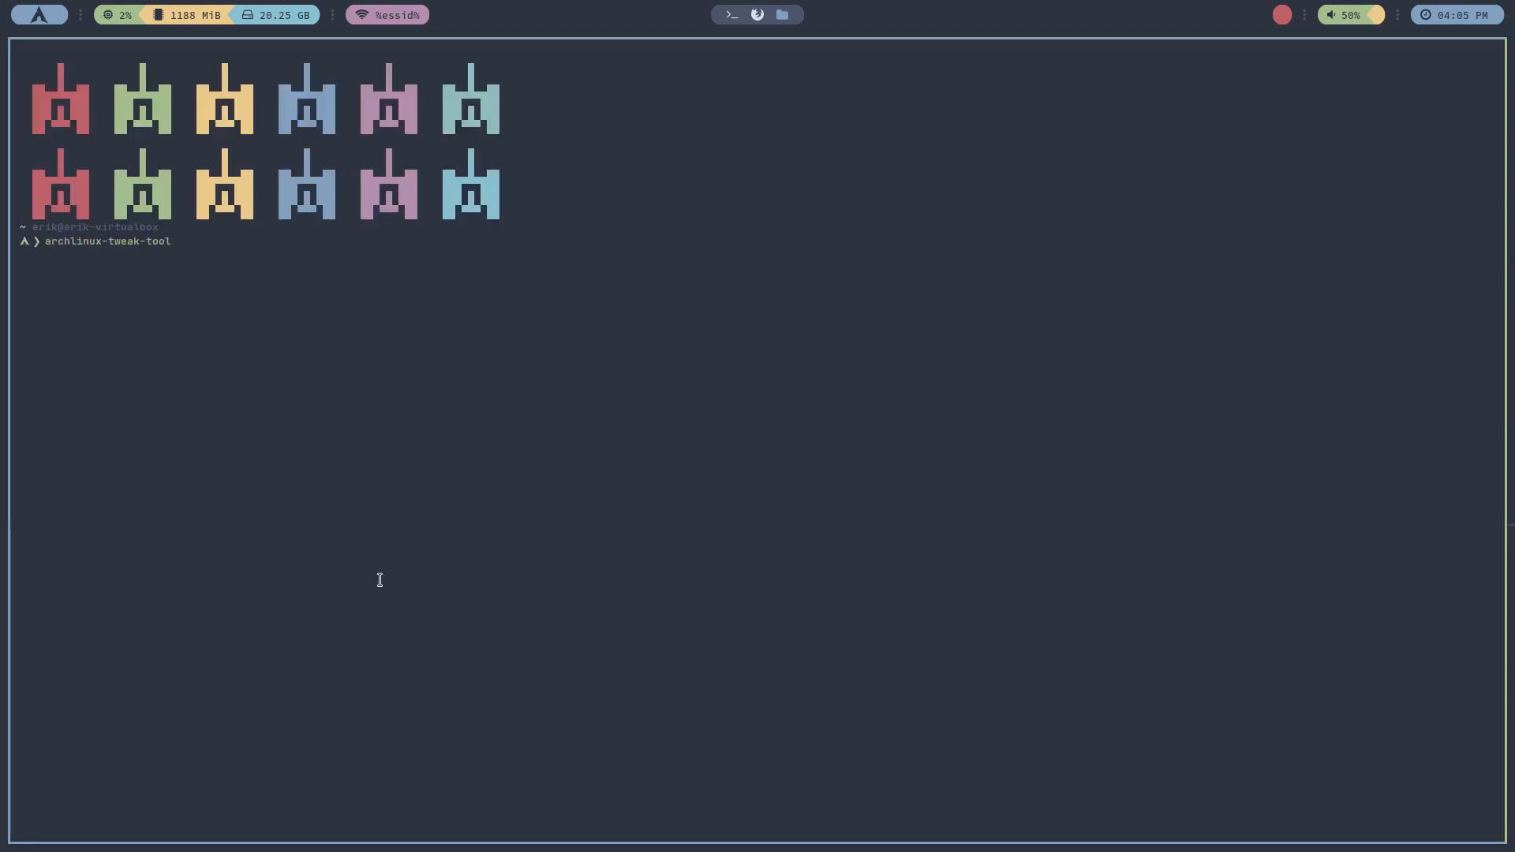
pyautogui.press('Return')
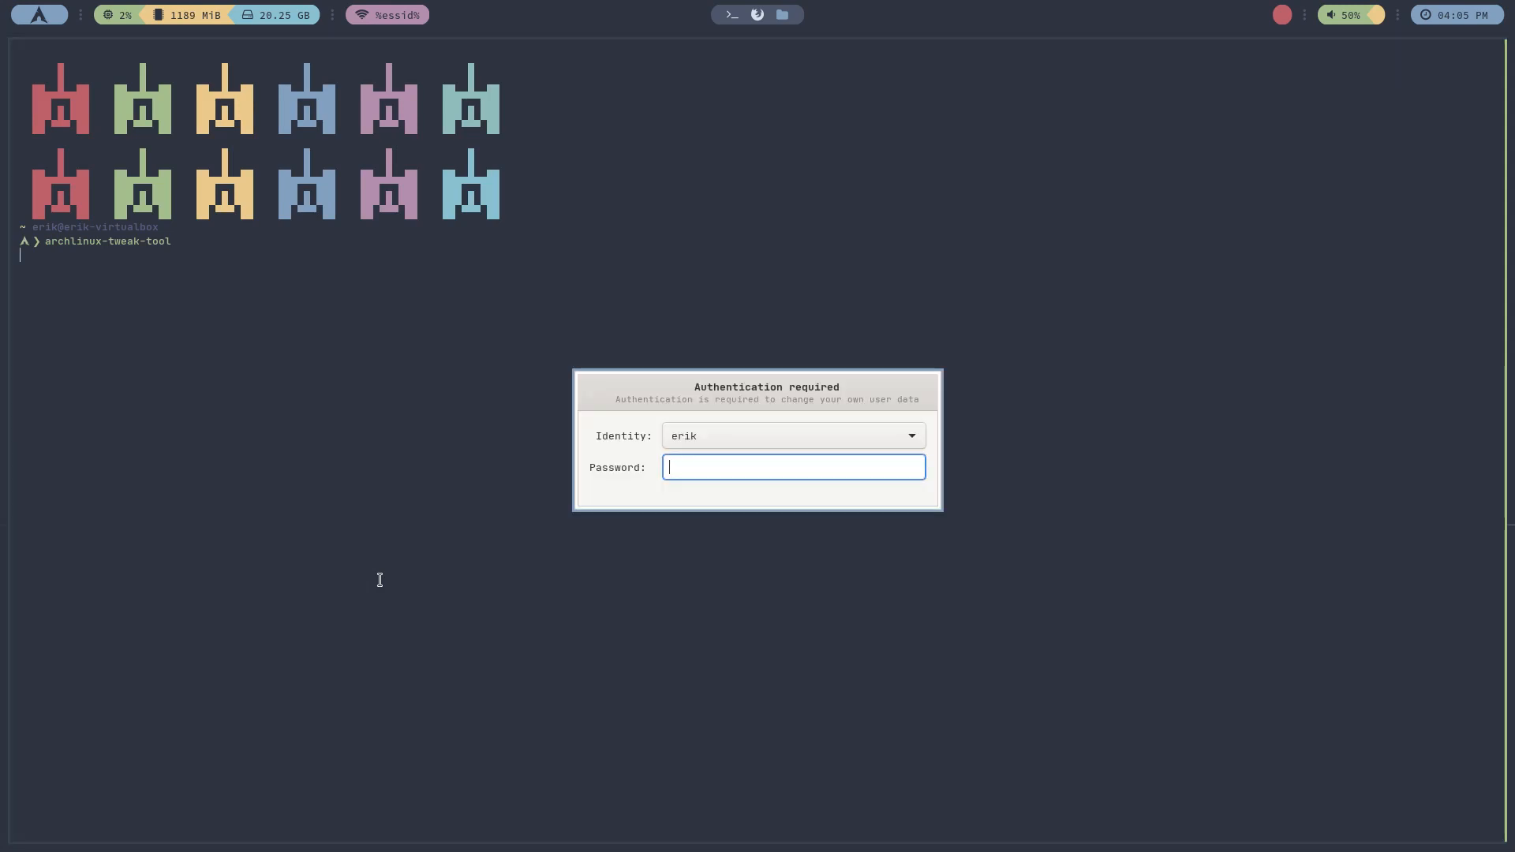
pyautogui.write('****')
pyautogui.press('Return')
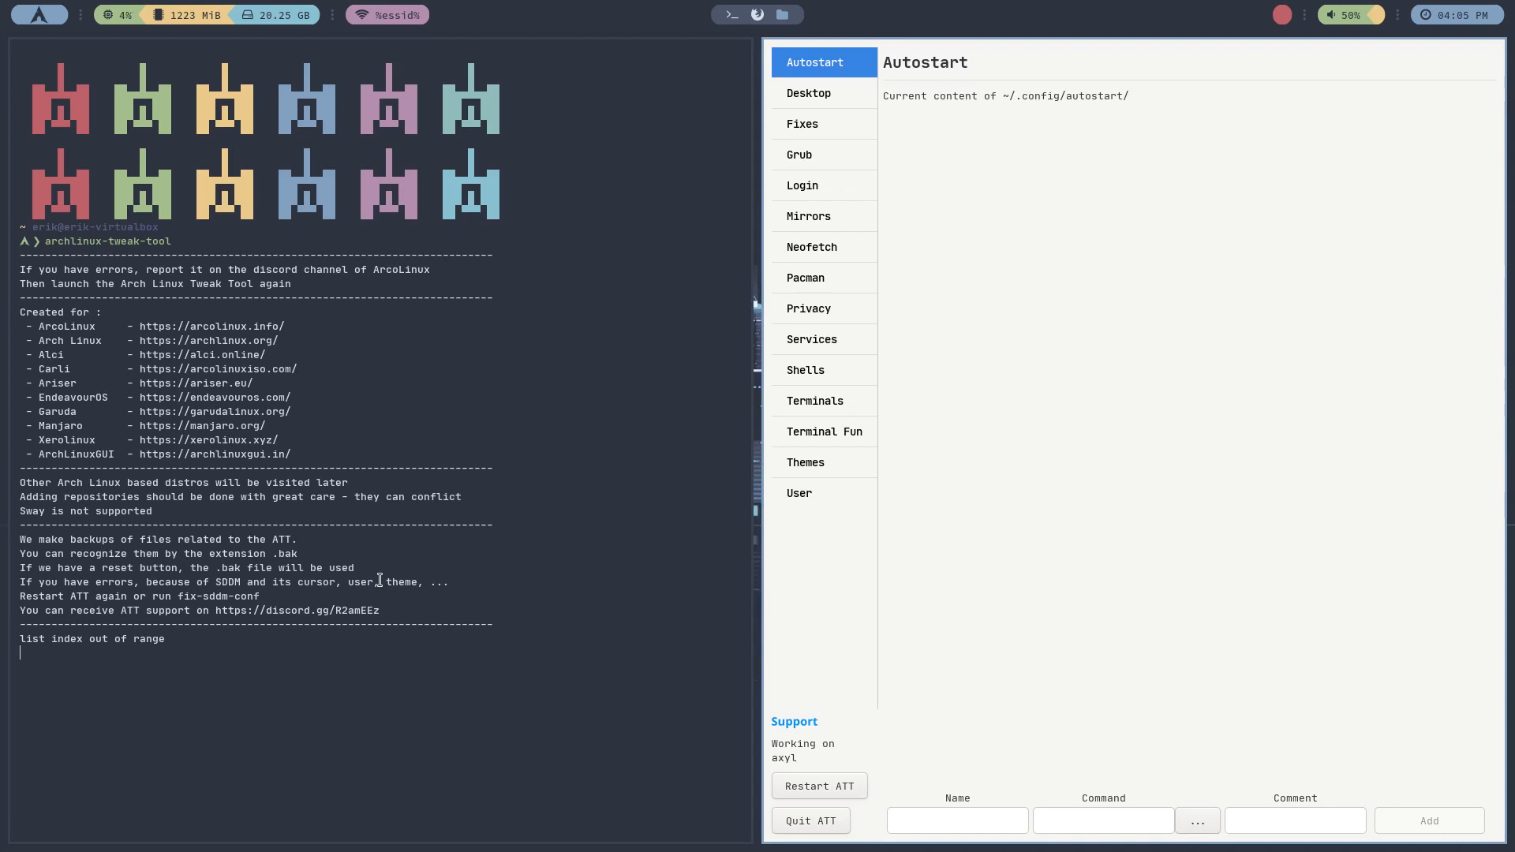
pyautogui.click(841, 93)
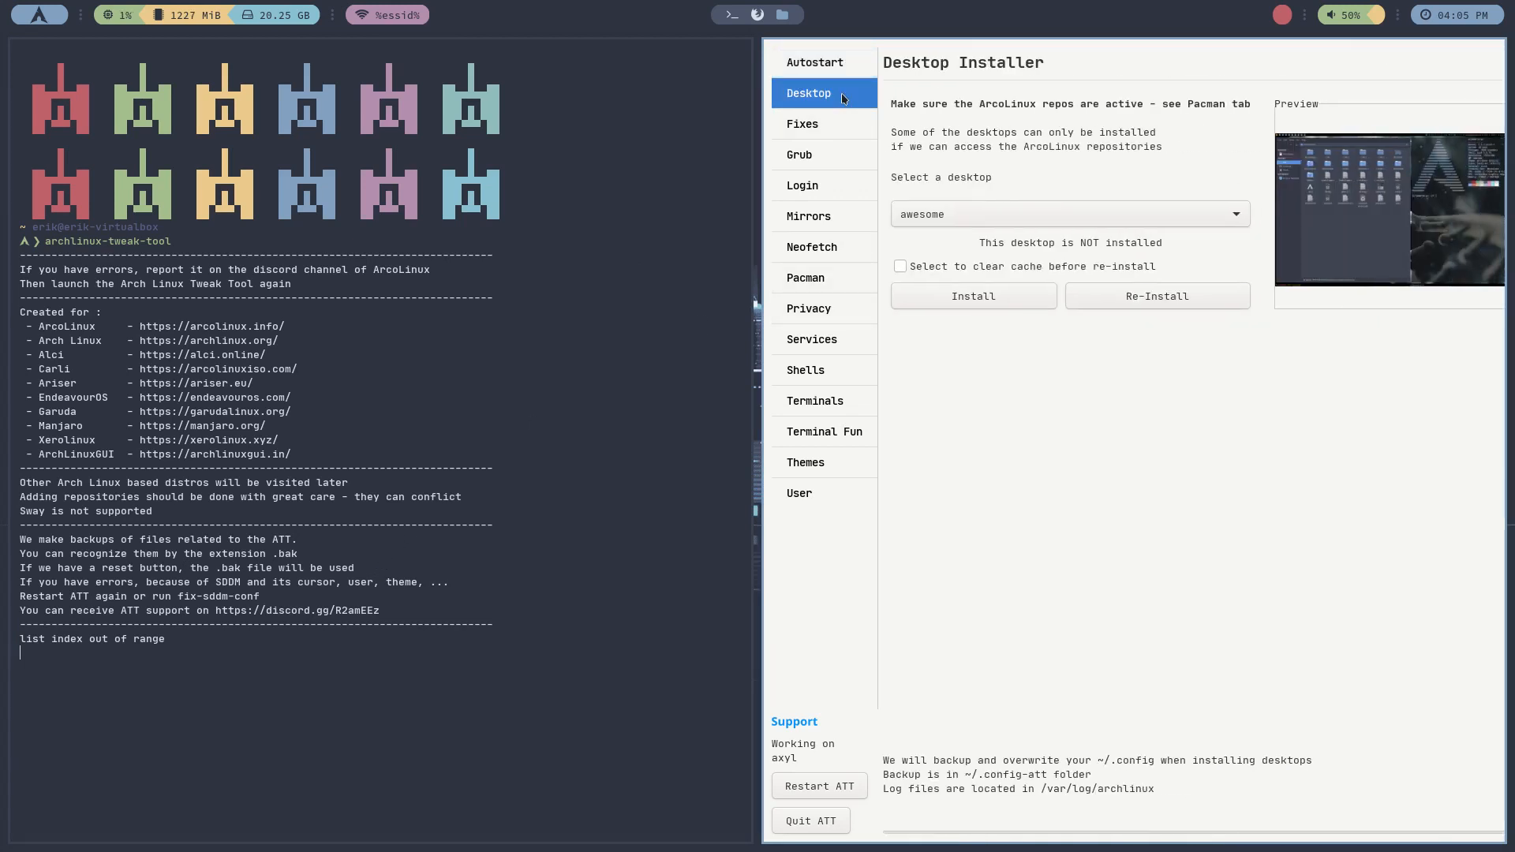
pyautogui.click(830, 126)
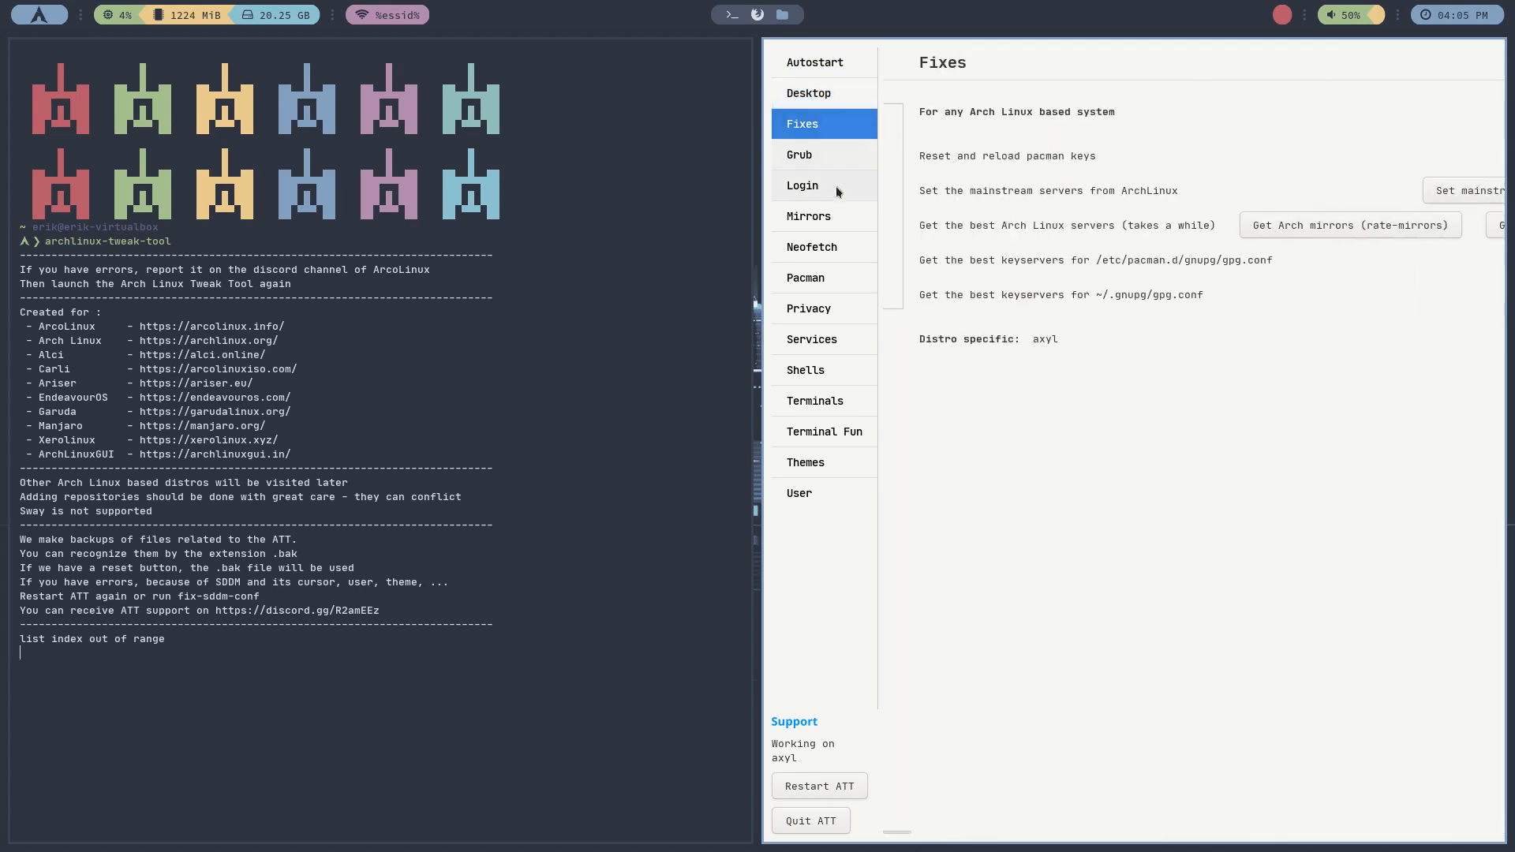
pyautogui.click(830, 276)
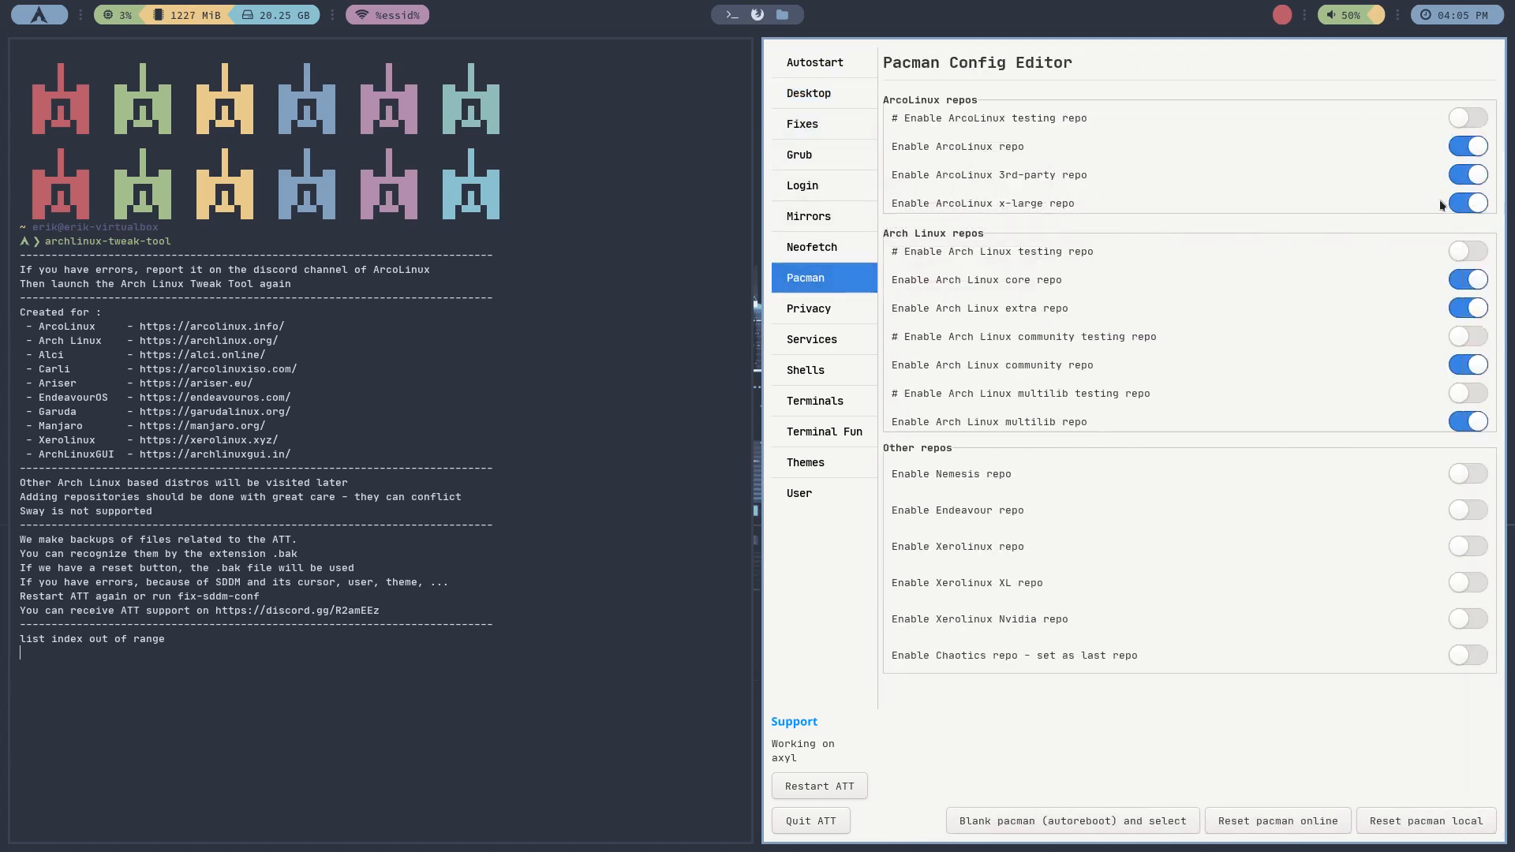
pyautogui.click(819, 69)
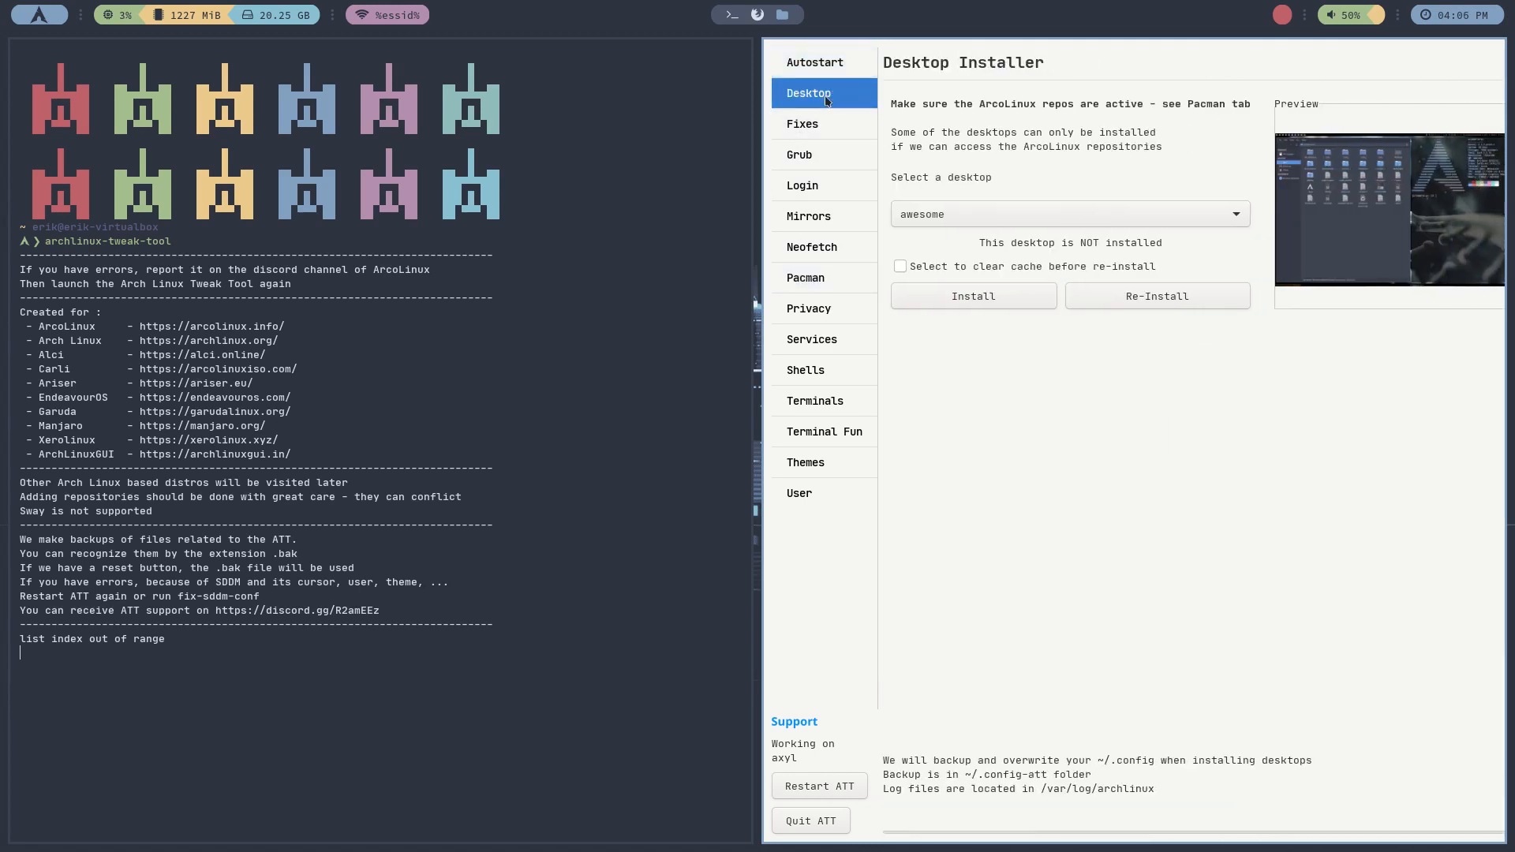
# Install the awesome desktop, then bring up a new terminal from the top bar
pyautogui.click(974, 303)
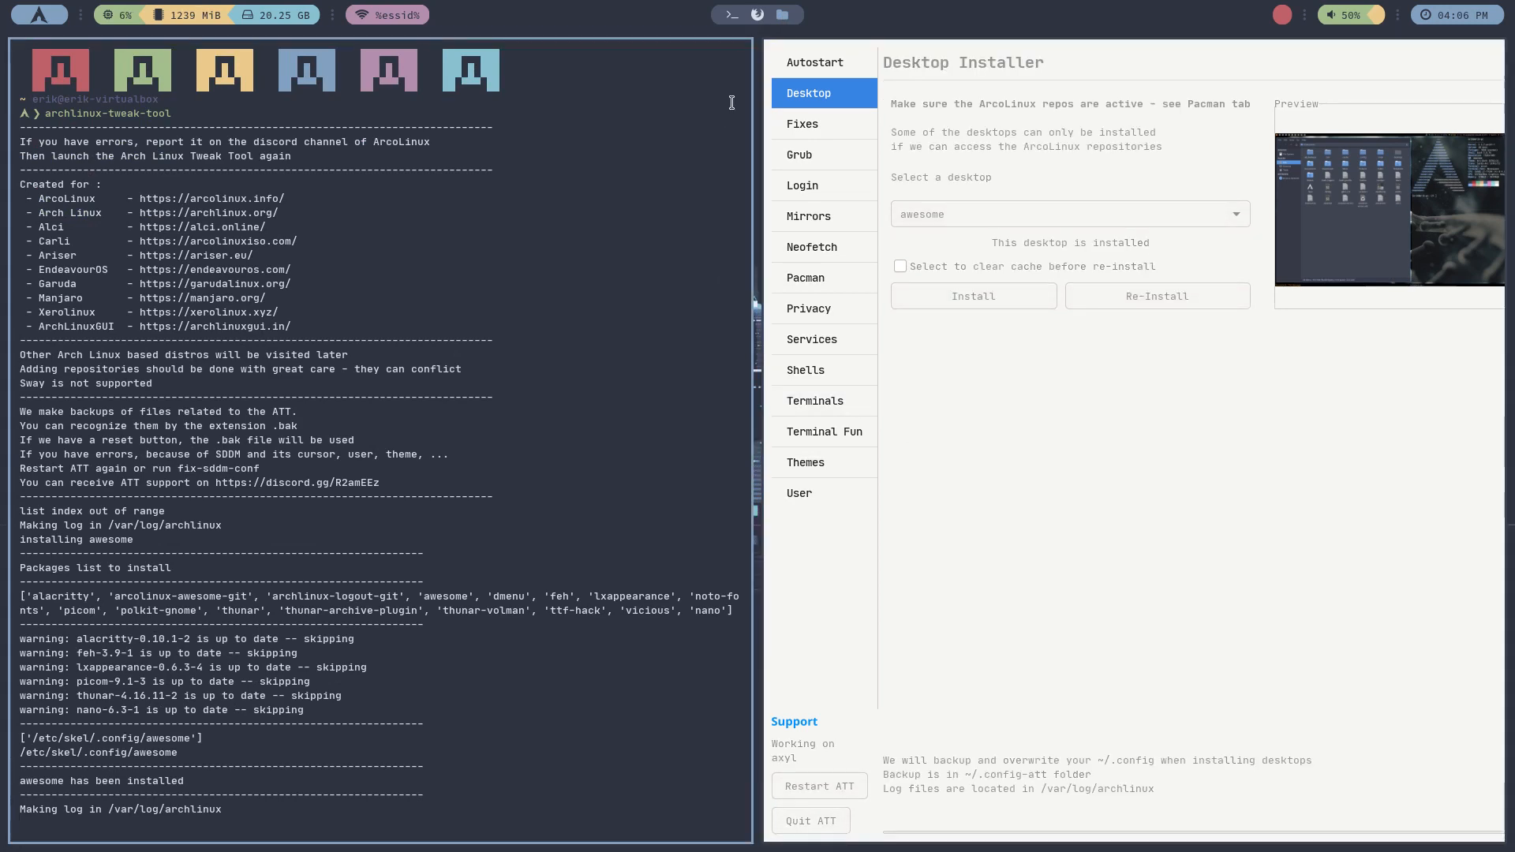
pyautogui.click(732, 16)
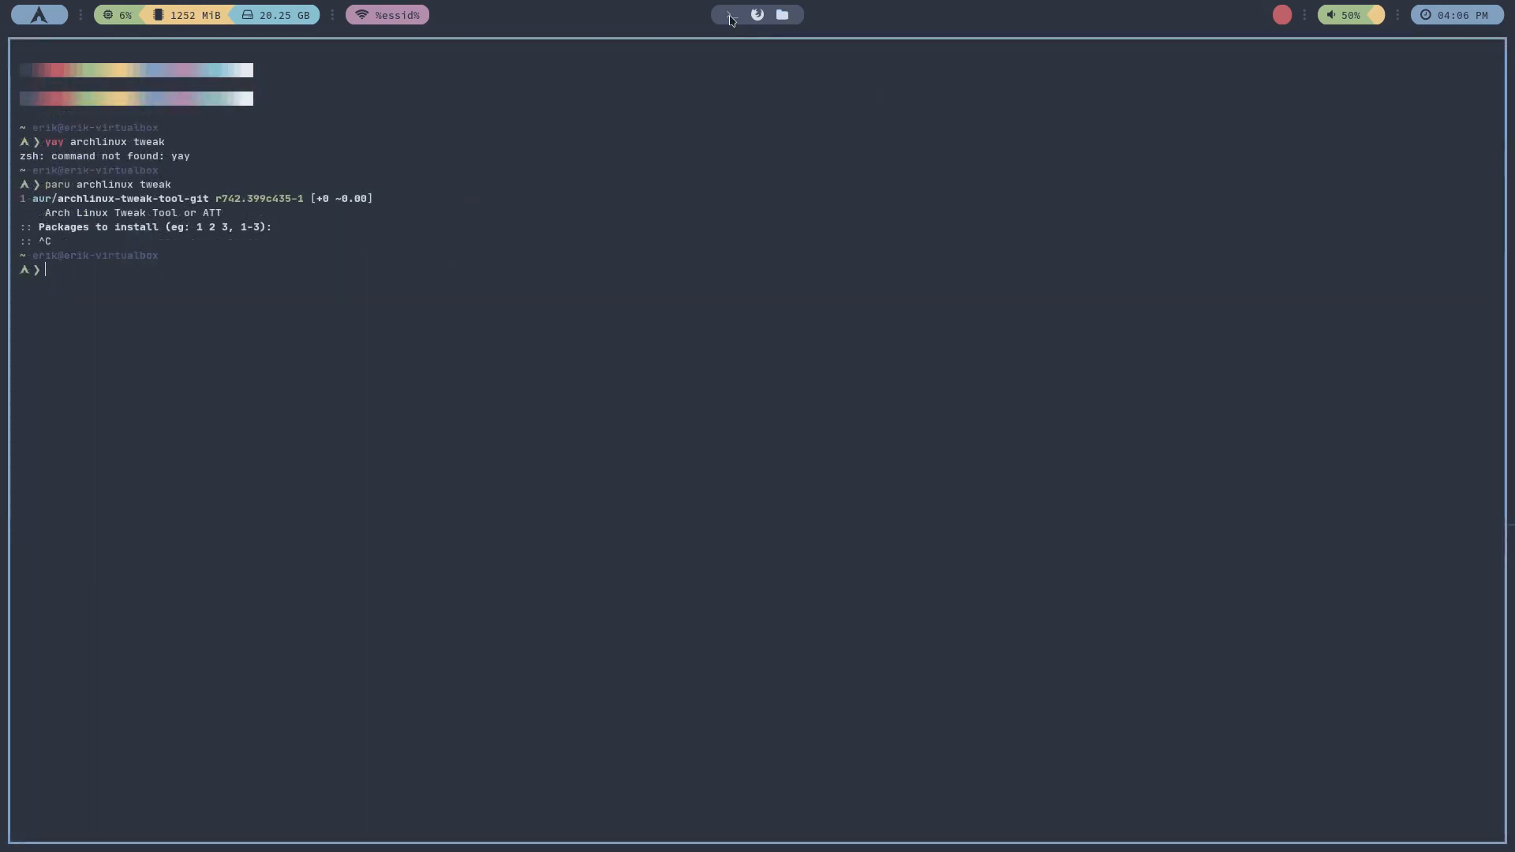
# Launch Thunar, show hidden files, and open the .config folder
pyautogui.write('thunar')
pyautogui.press('Return')
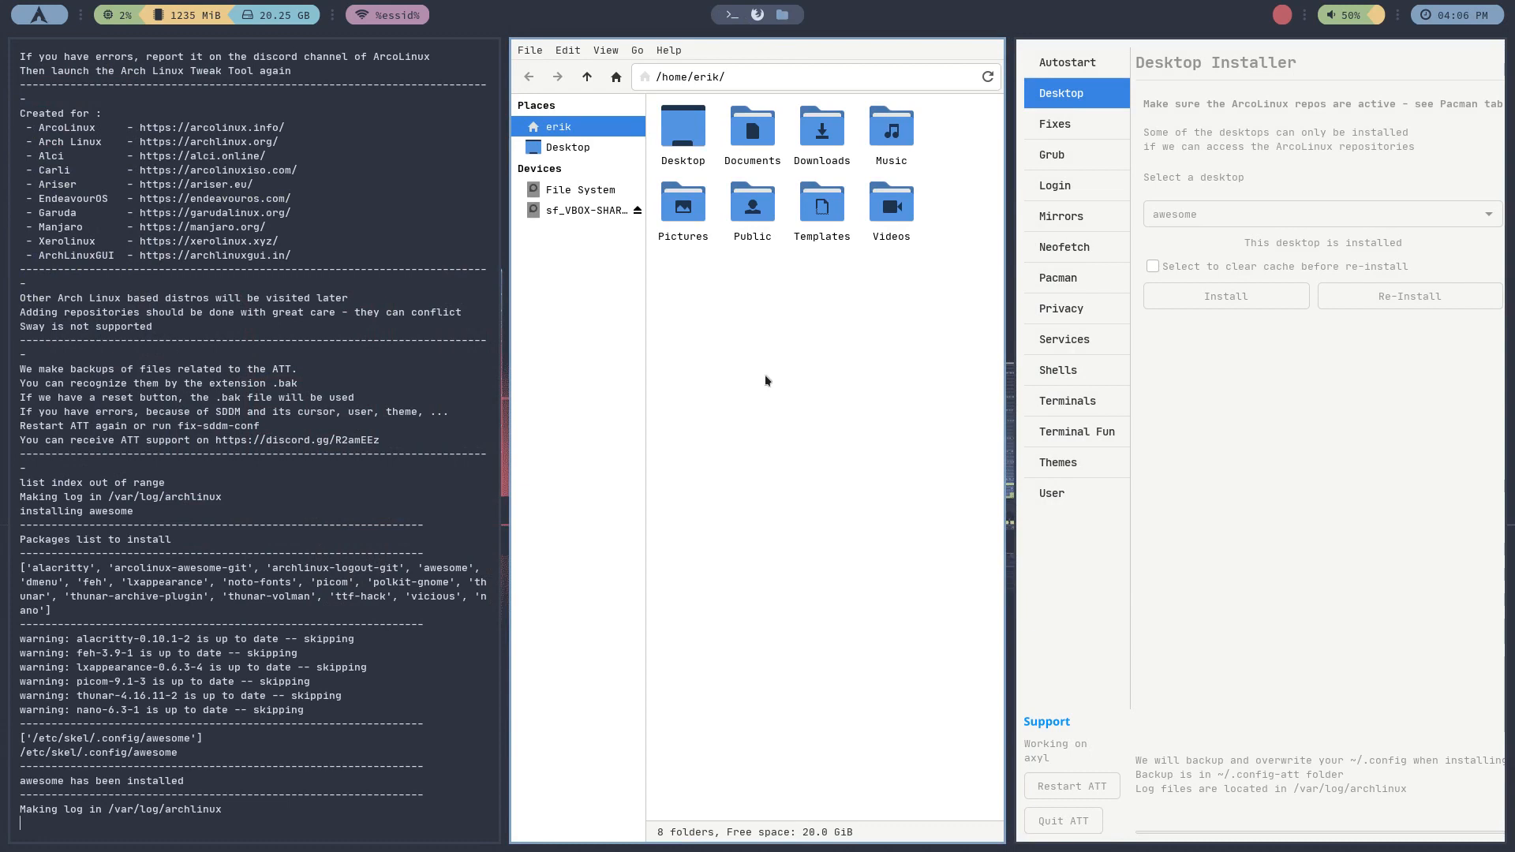
pyautogui.hotkey('ctrl', 'h')
pyautogui.doubleClick(820, 158)
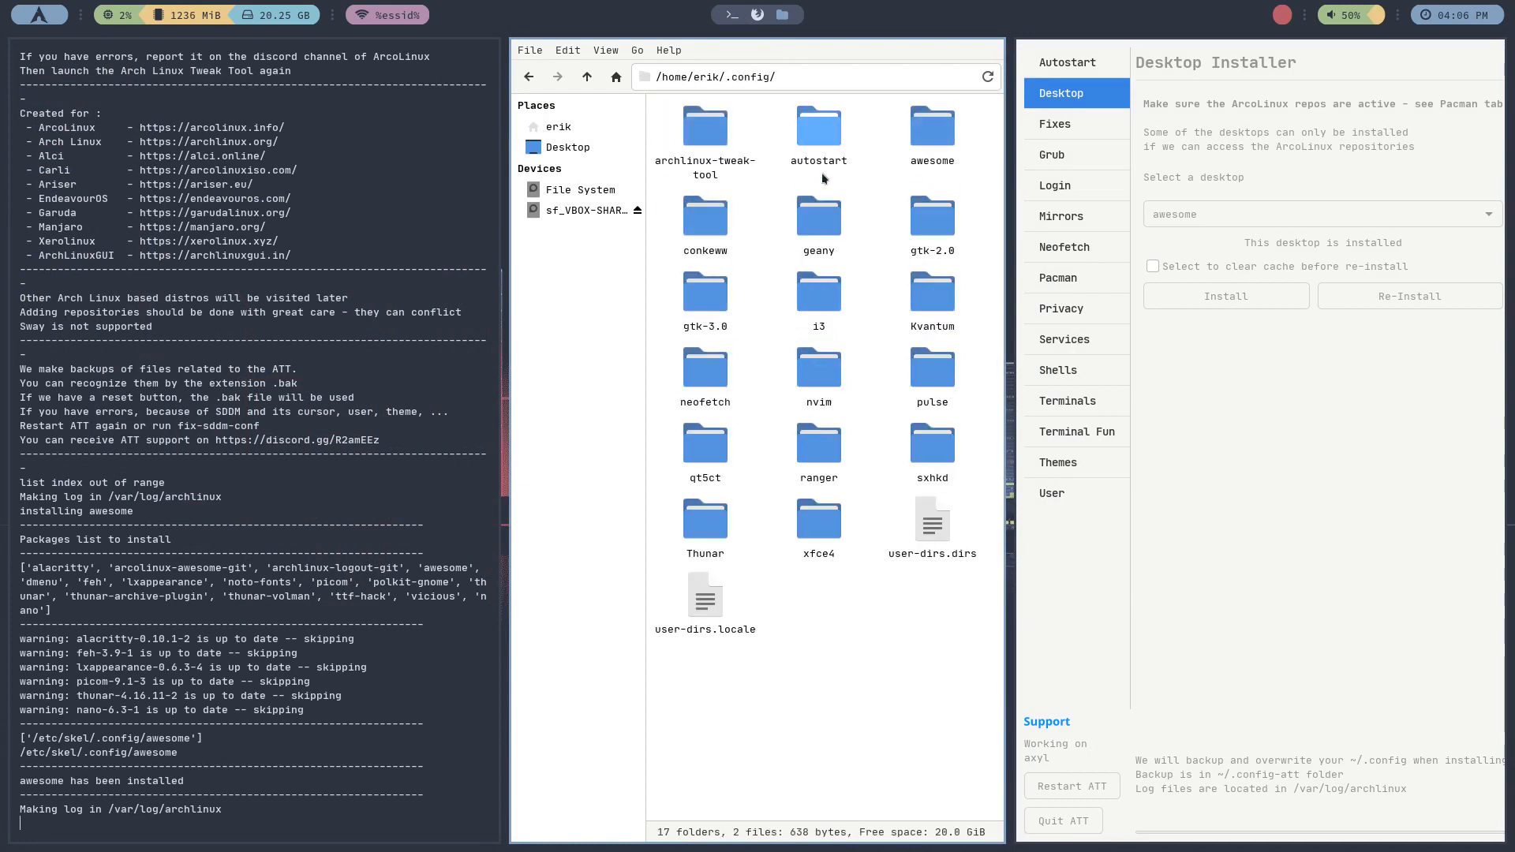
# Duplicate the i3 folder as 'i3 (copy 1)', leaving the original name unchanged
pyautogui.click(825, 292)
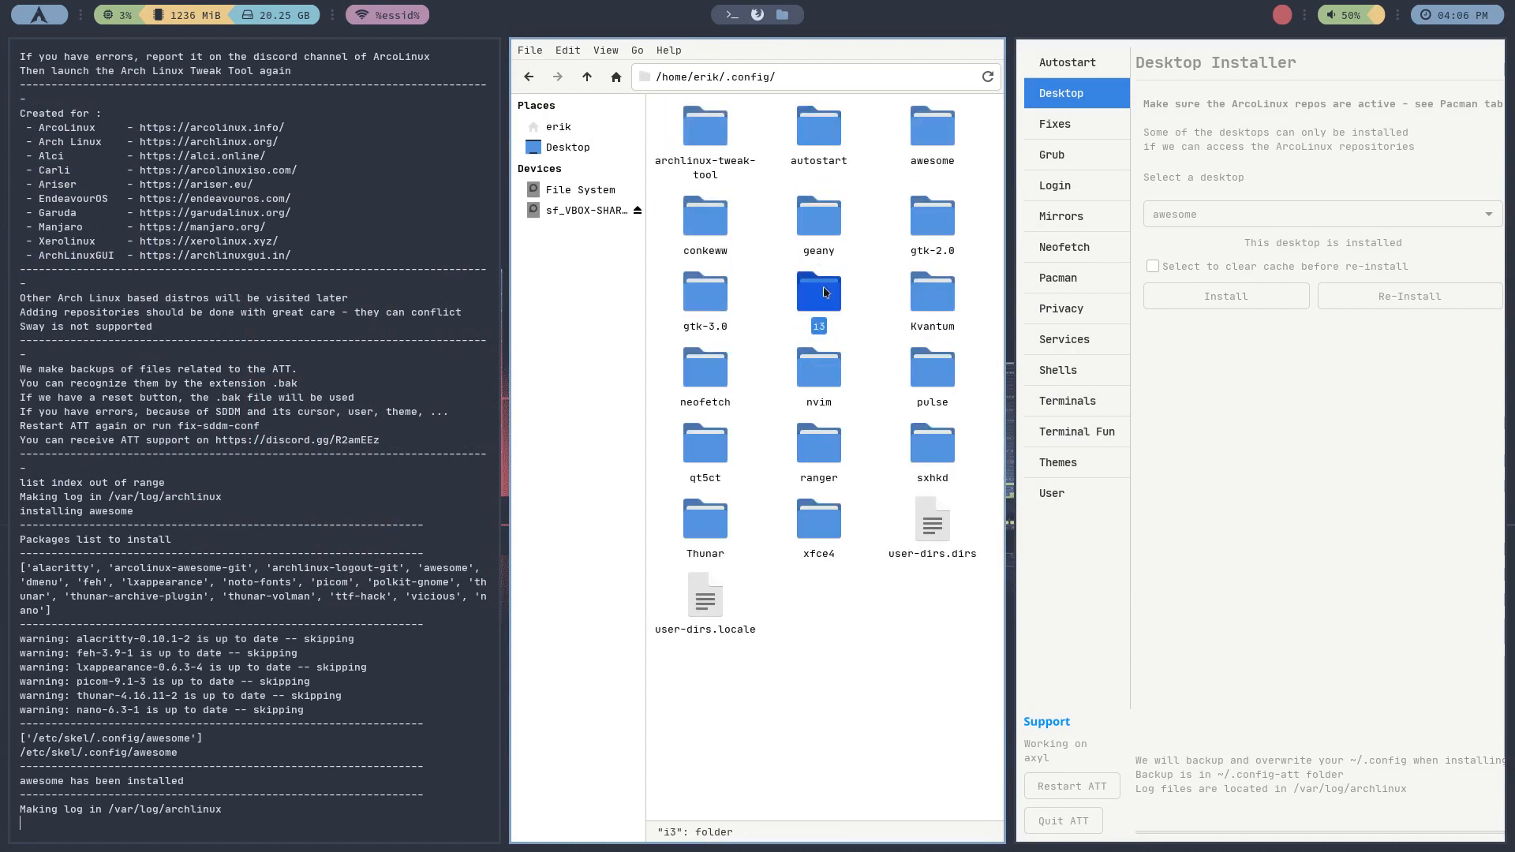
pyautogui.press('F2')
pyautogui.press('End')
pyautogui.write('-')
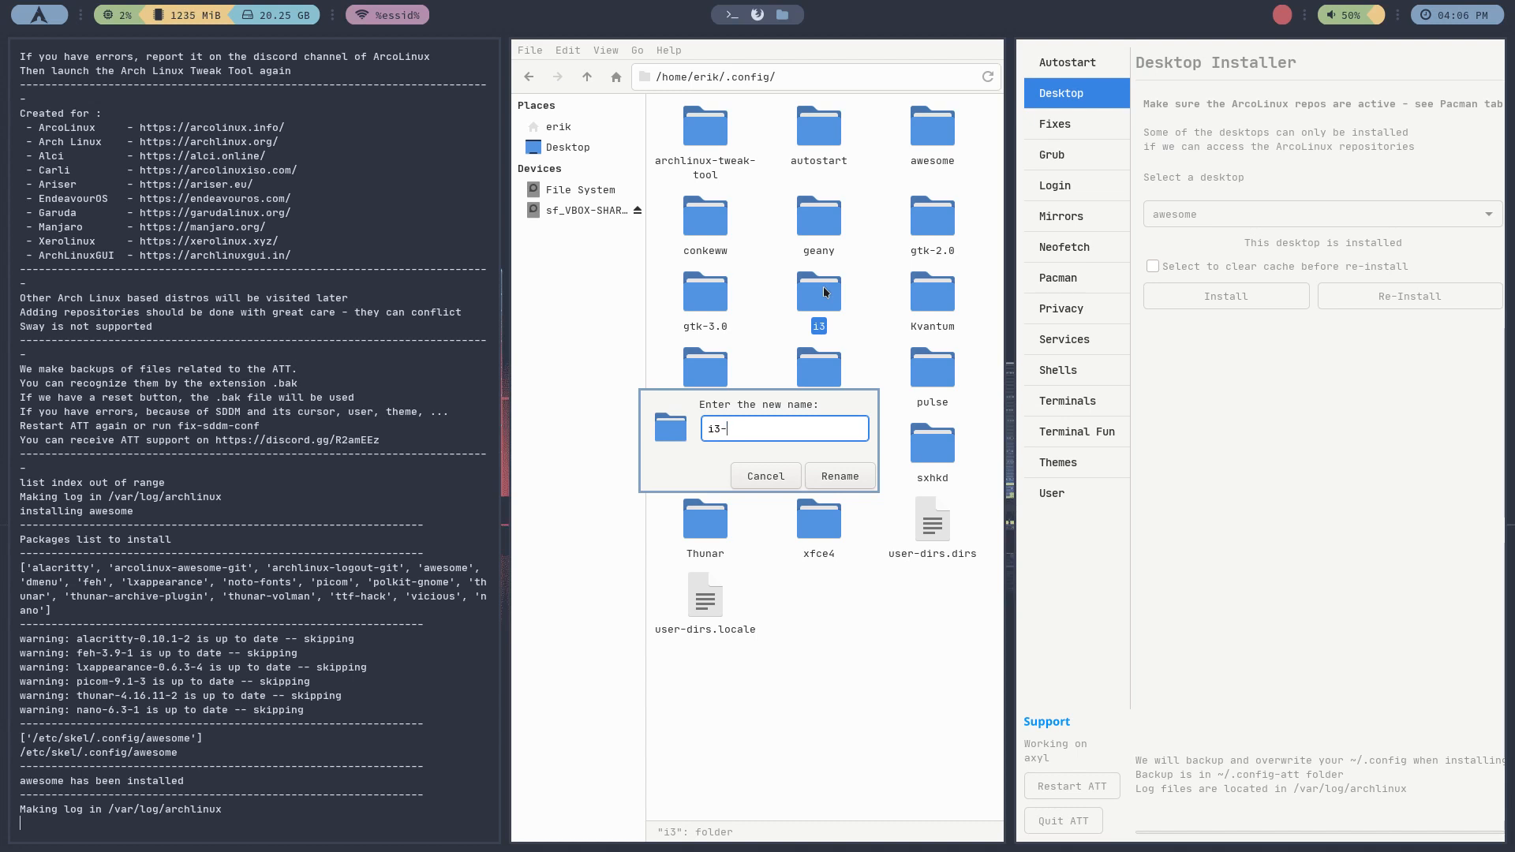
pyautogui.write('o')
pyautogui.press('BackSpace')
pyautogui.press('BackSpace')
pyautogui.press('BackSpace')
pyautogui.press('BackSpace')
pyautogui.press('Escape')
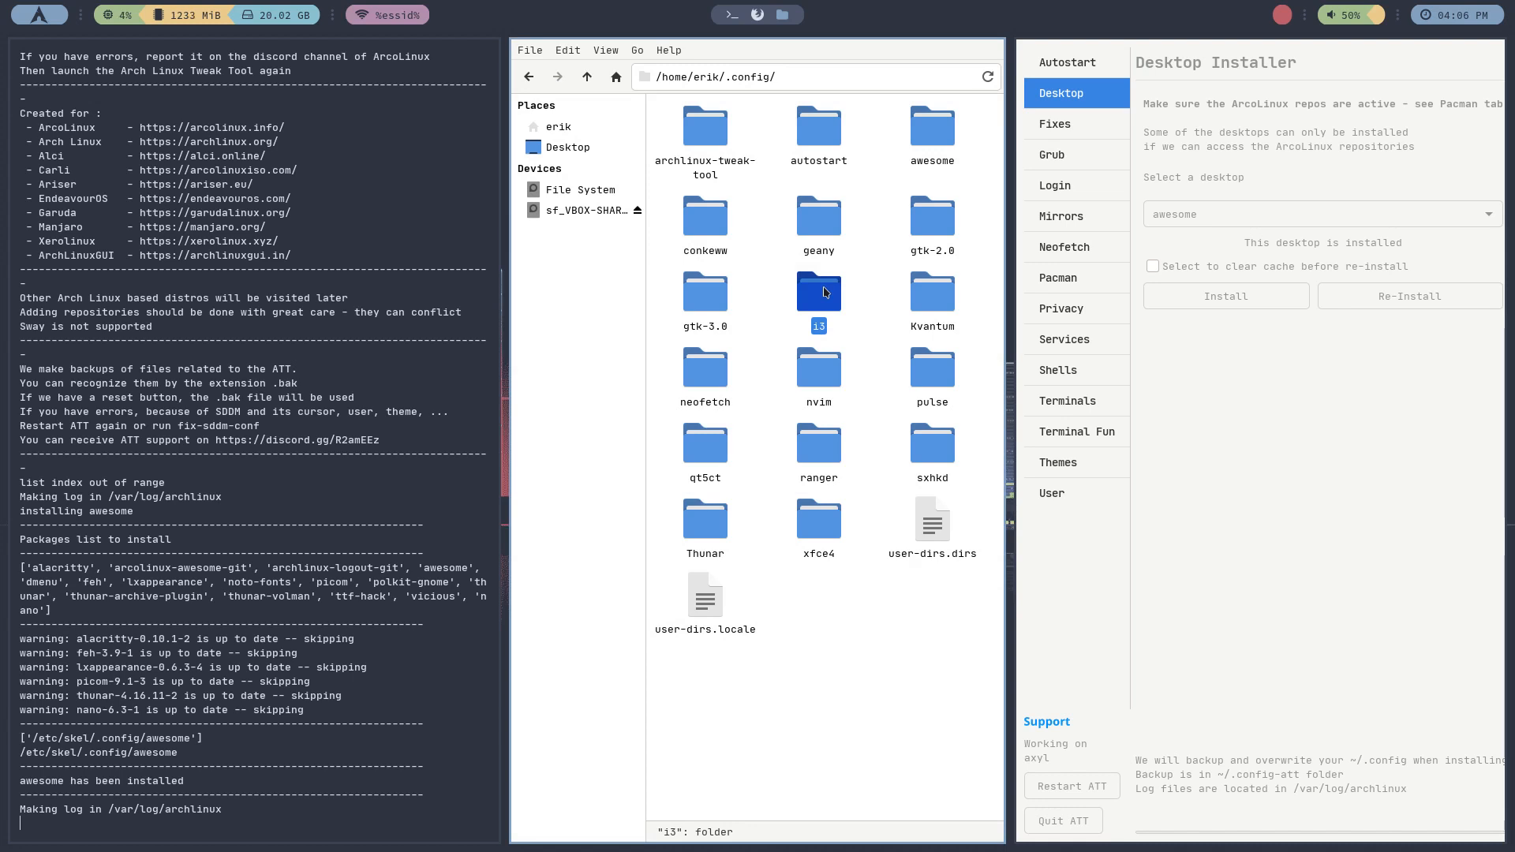
pyautogui.hotkey('ctrl', 'v')
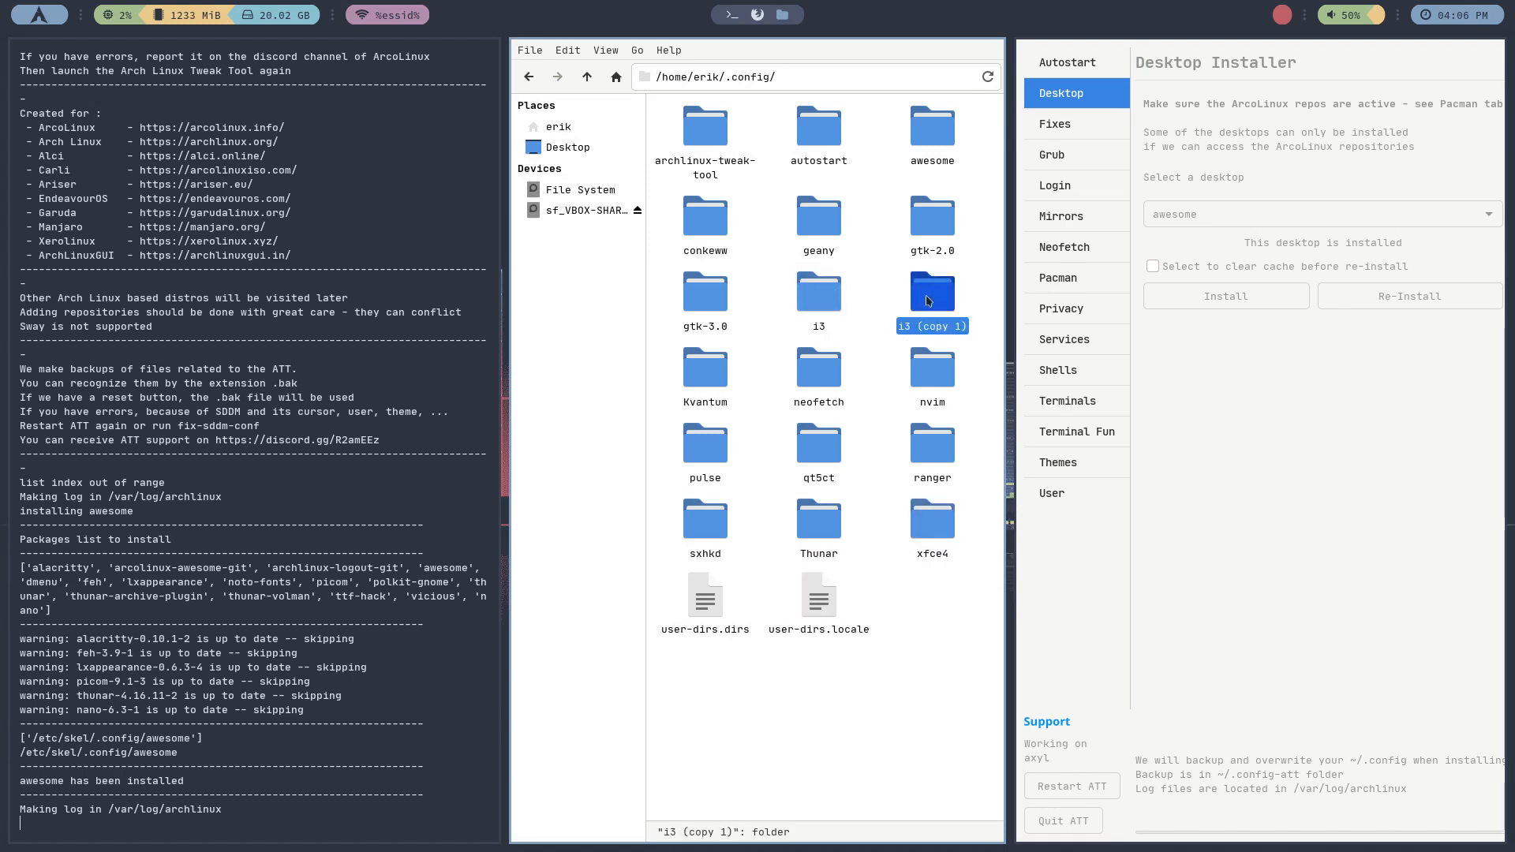
pyautogui.click(804, 289)
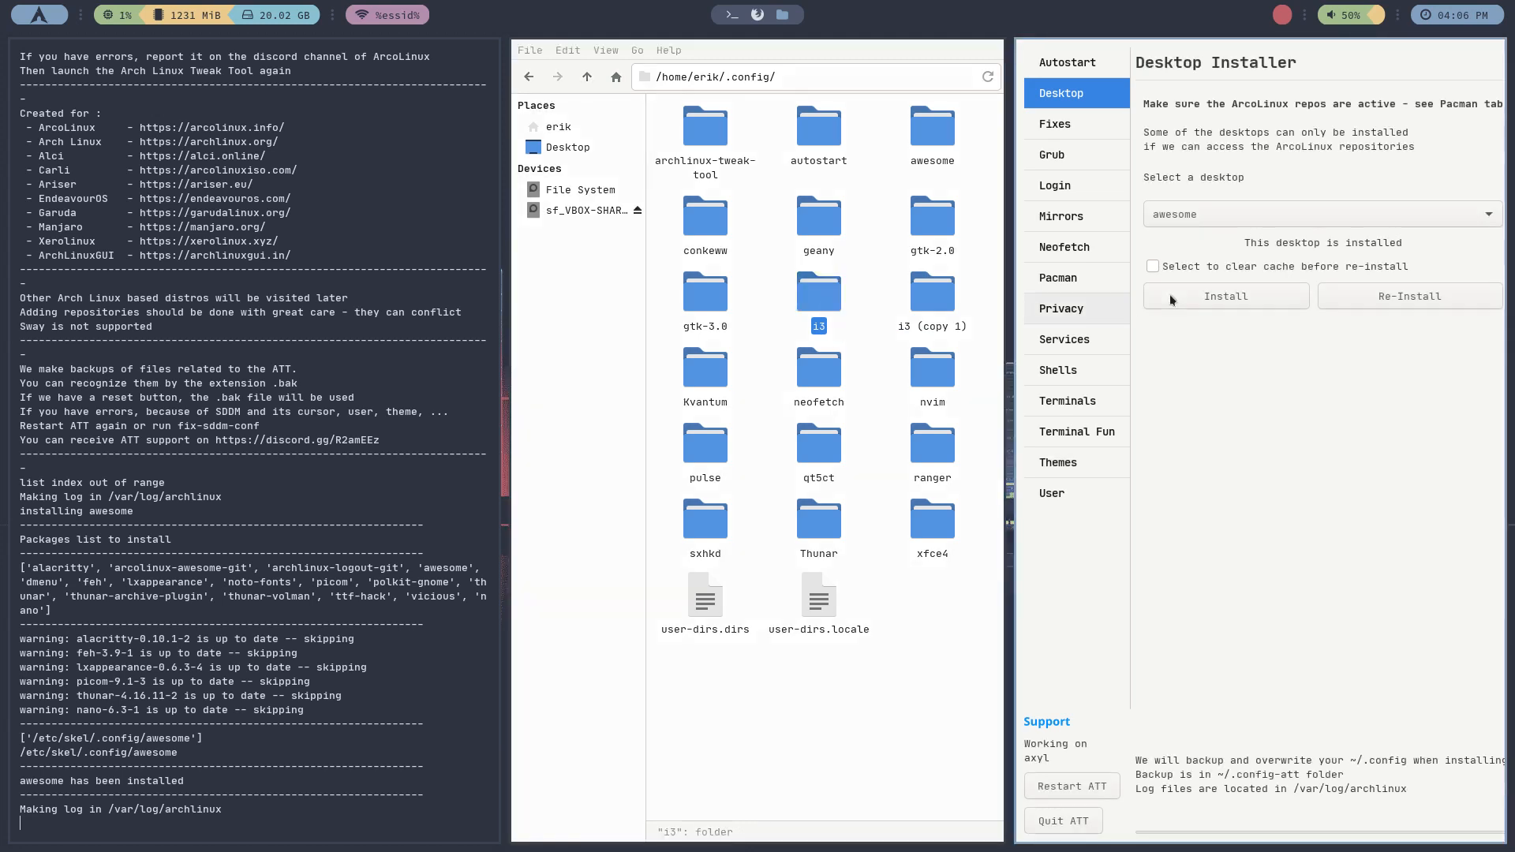
# Choose qtile from the desktop list and install it
pyautogui.click(1218, 219)
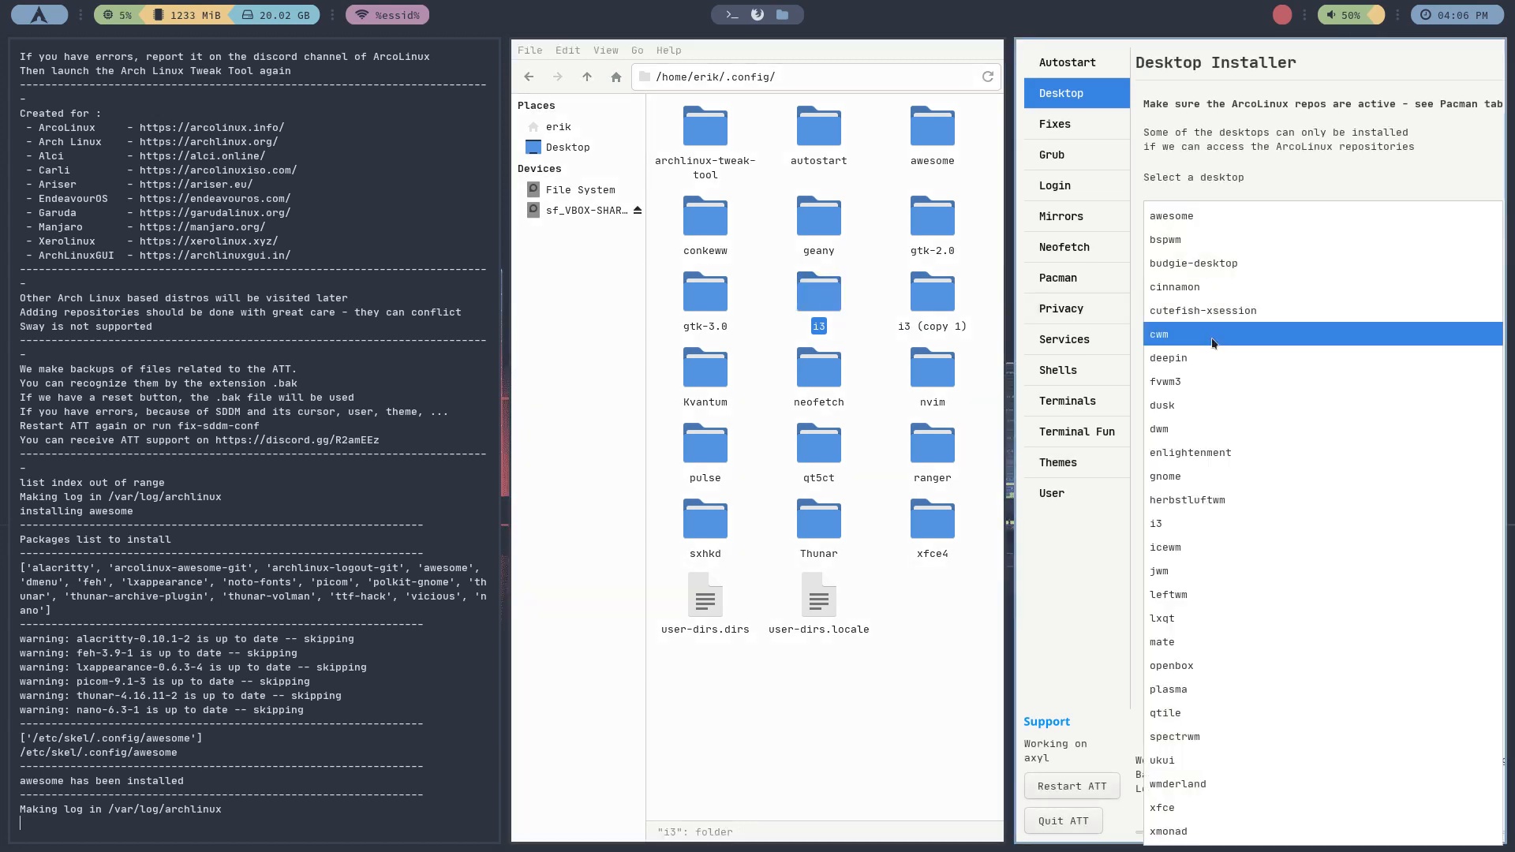
pyautogui.click(1224, 527)
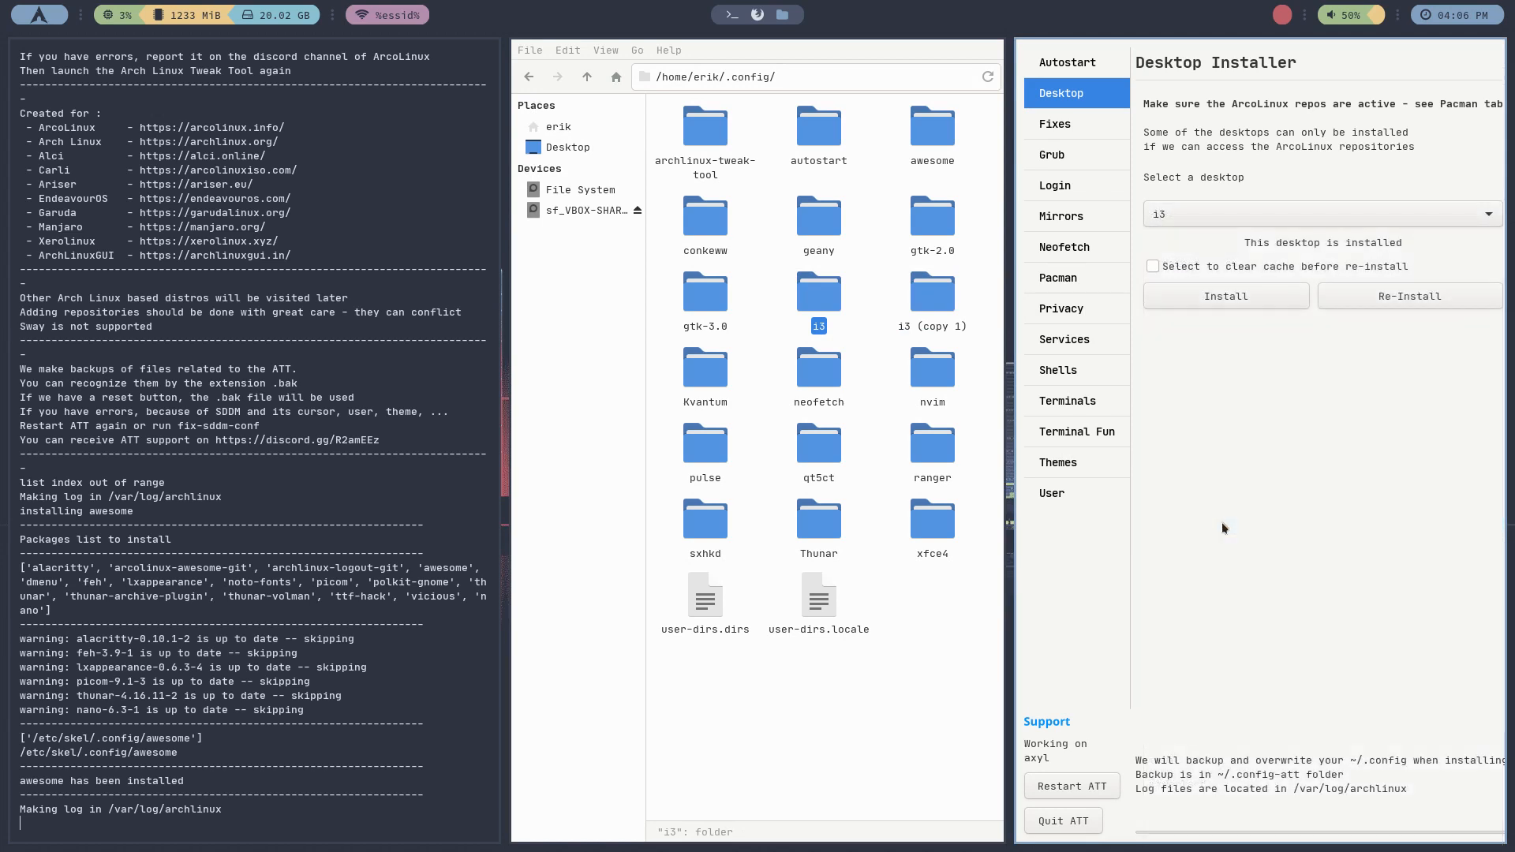
pyautogui.click(1233, 217)
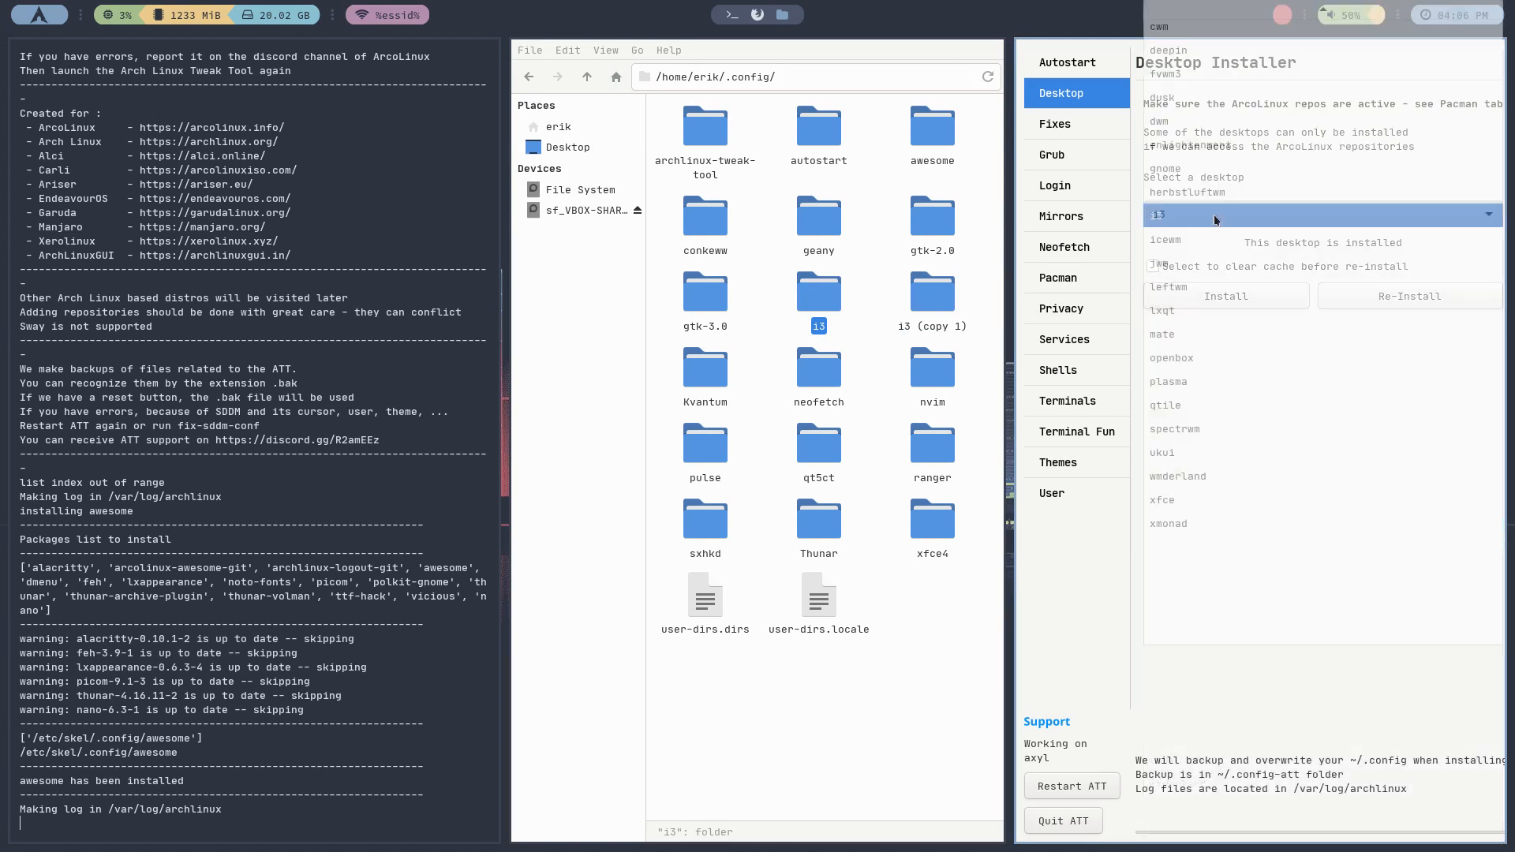
pyautogui.click(1205, 405)
pyautogui.click(1243, 303)
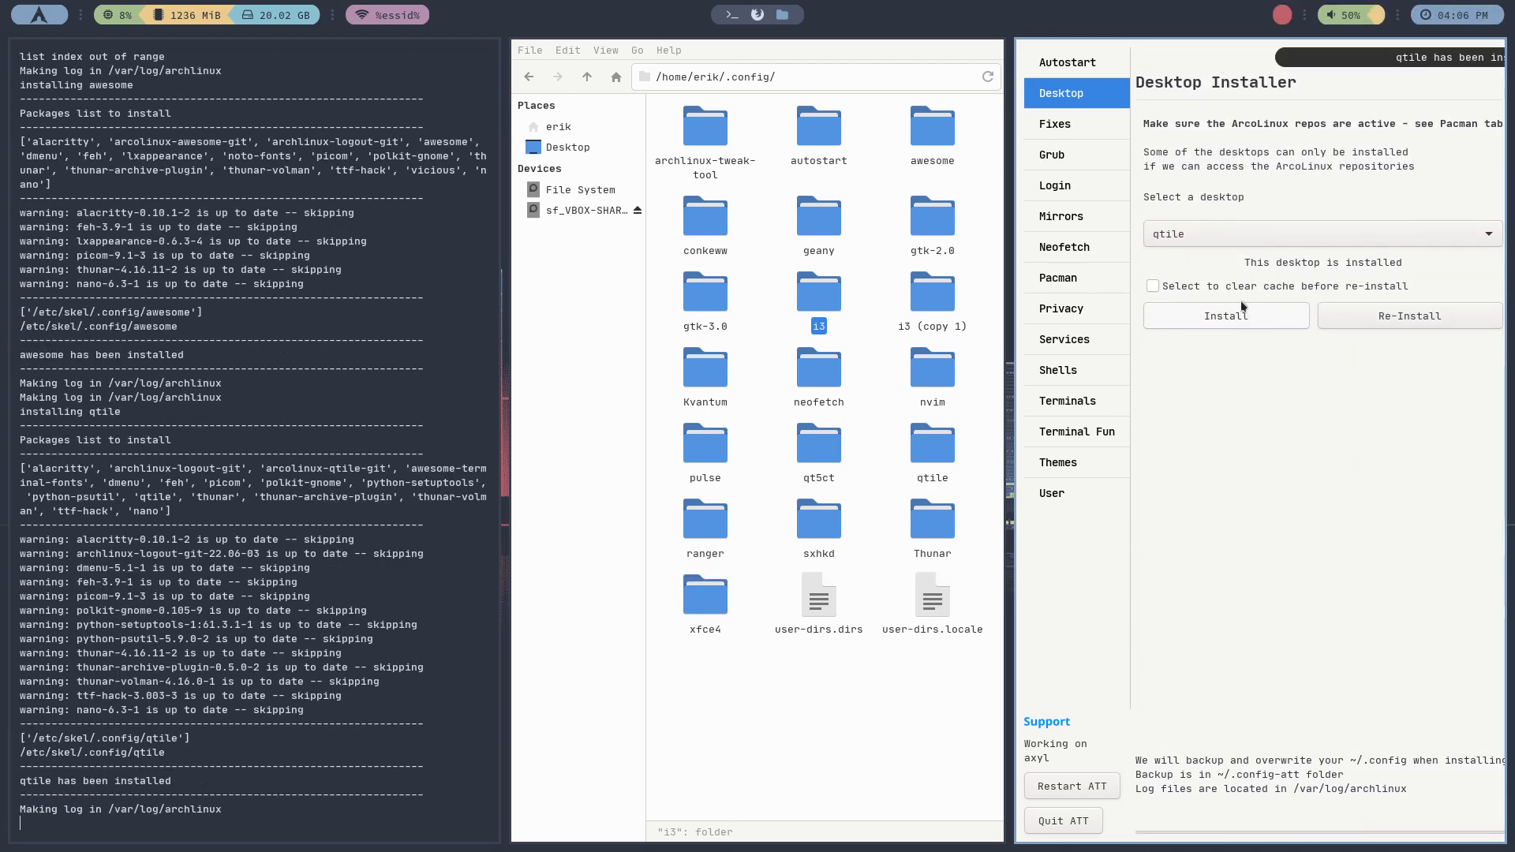
# Reinstall the i3 desktop to restore its default configs
pyautogui.click(1227, 231)
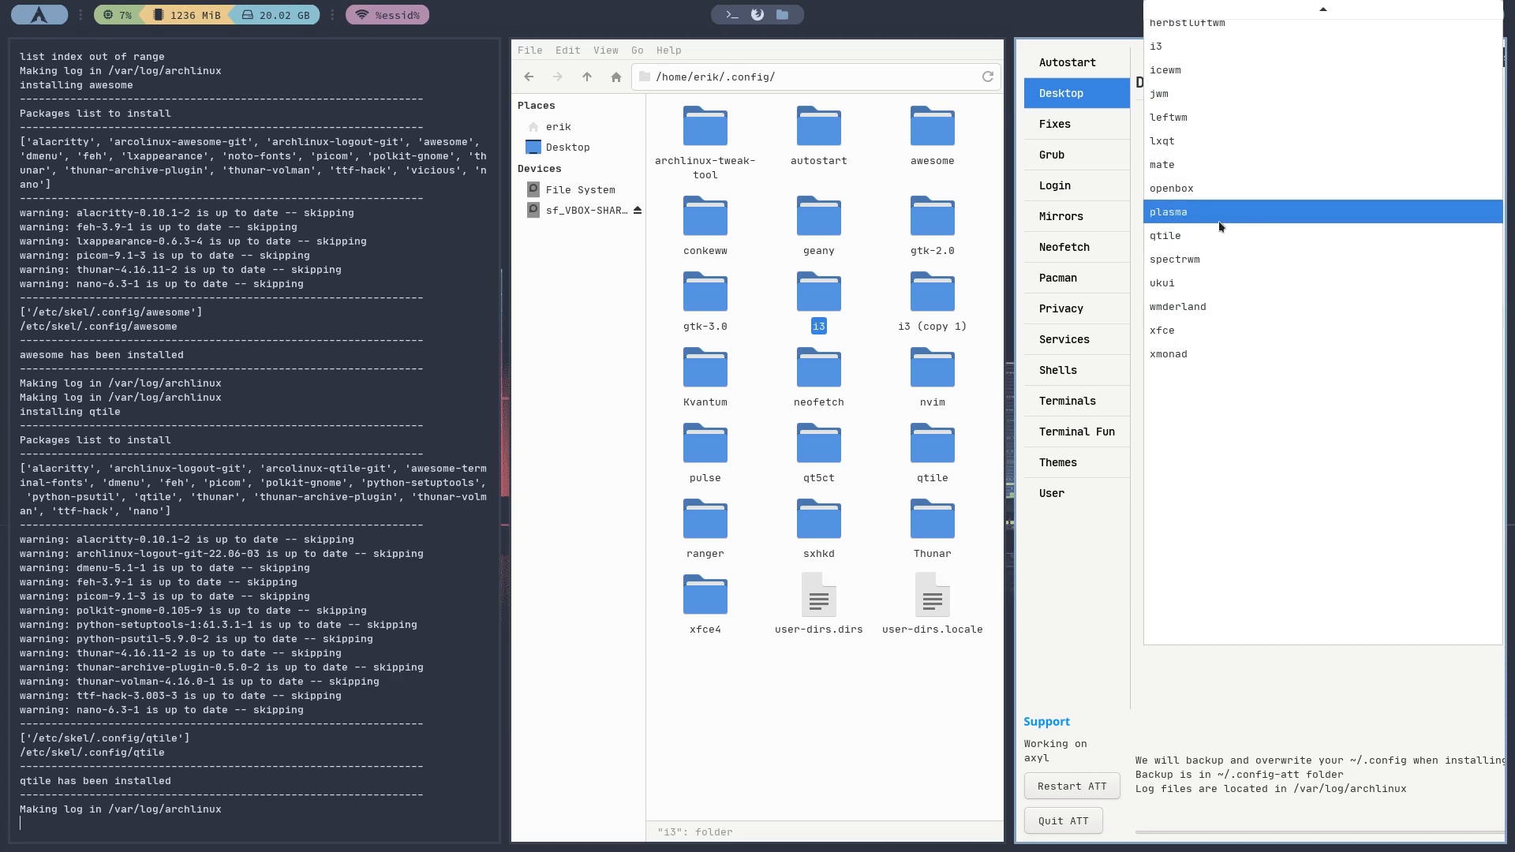
pyautogui.click(1184, 55)
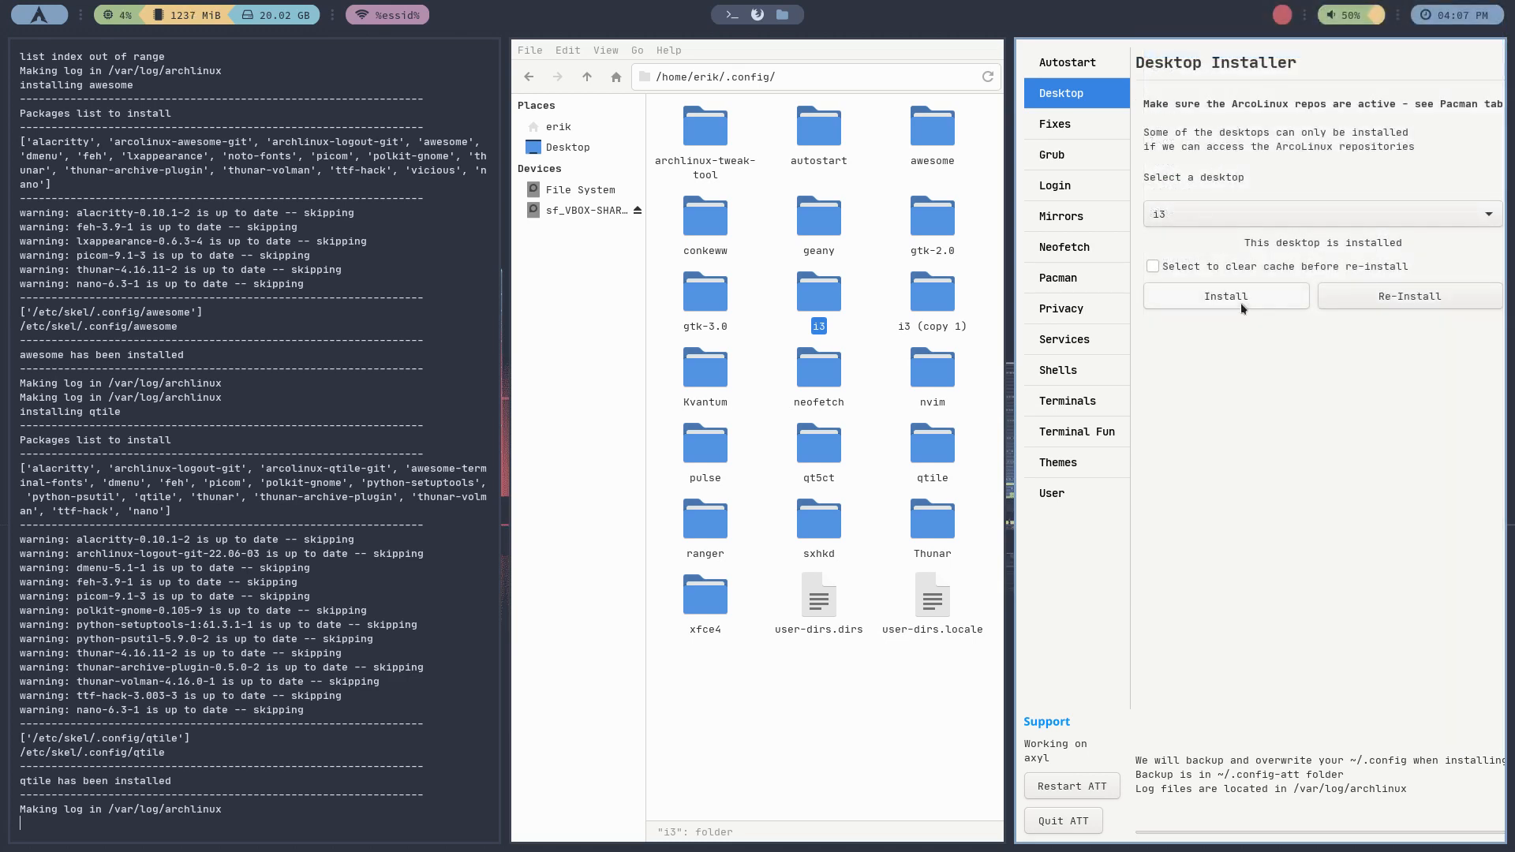
pyautogui.click(1241, 303)
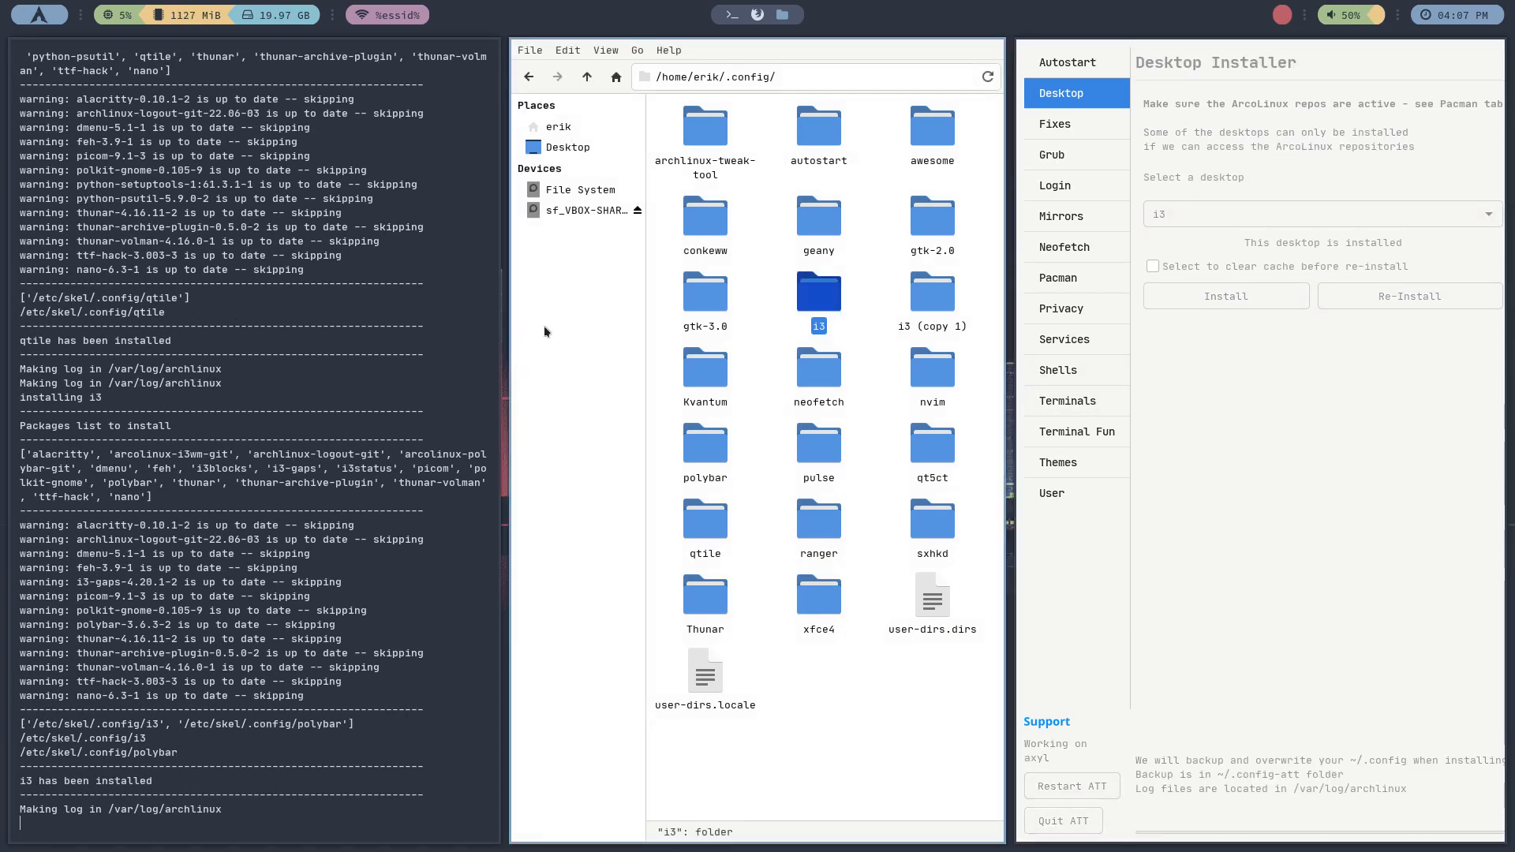
# In the terminal, browse the available axyl packages through tab completion
pyautogui.click(732, 16)
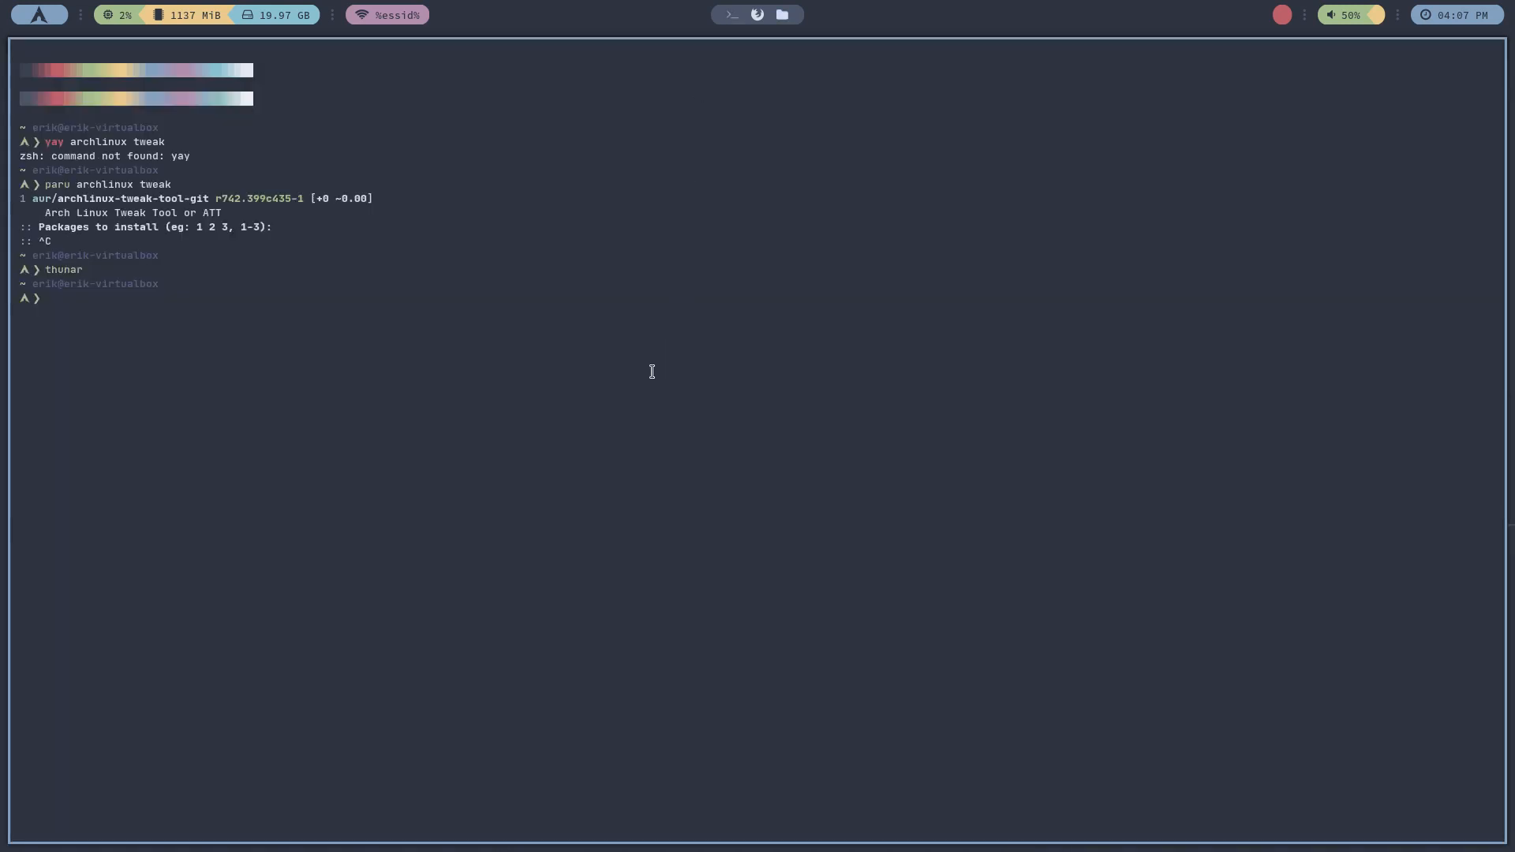
pyautogui.write('sudo pacman ')
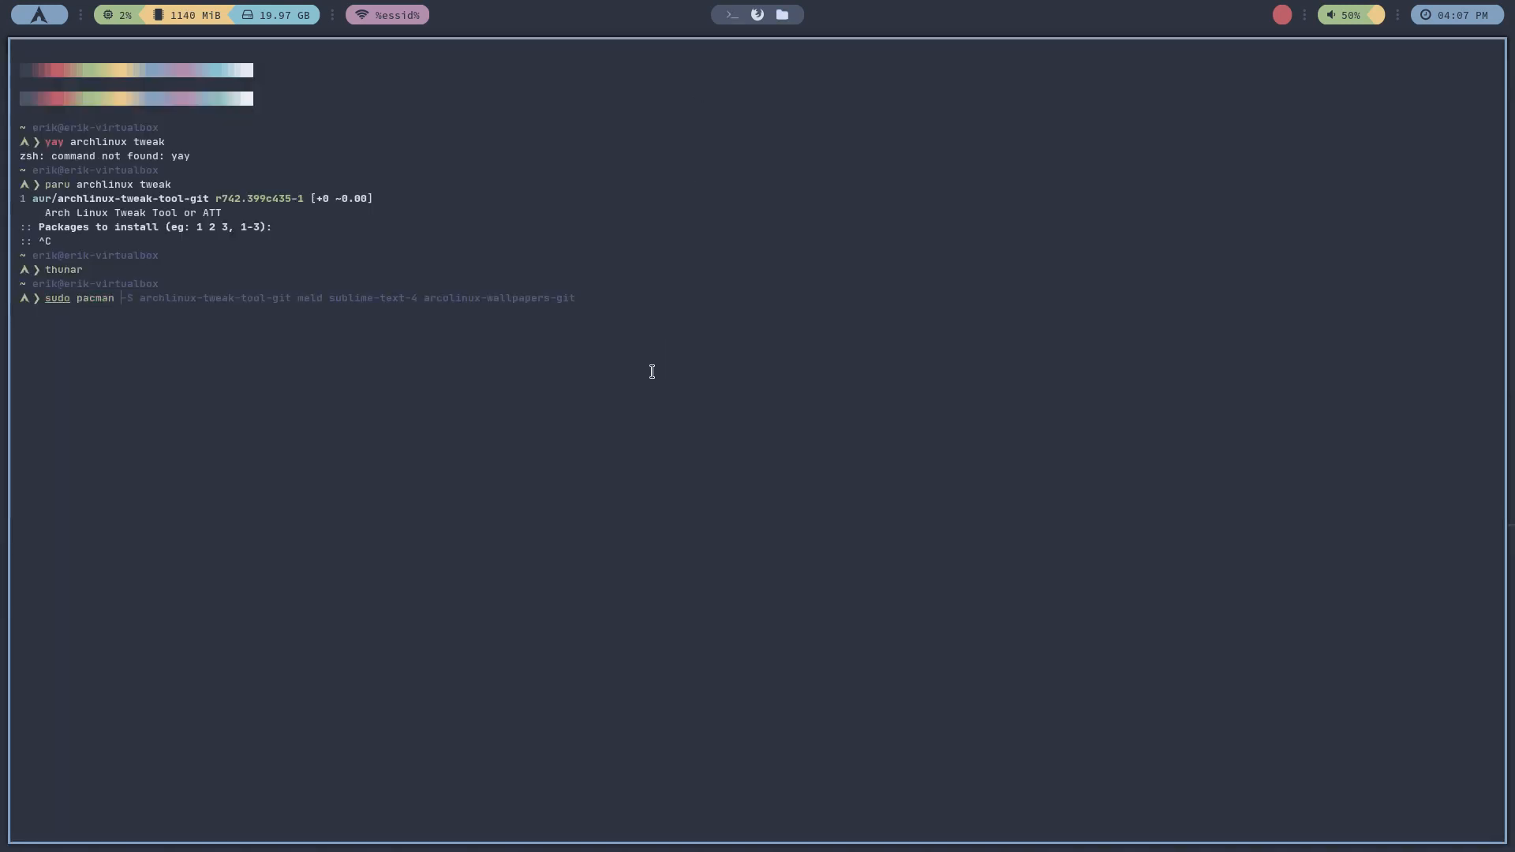
pyautogui.write('-R a')
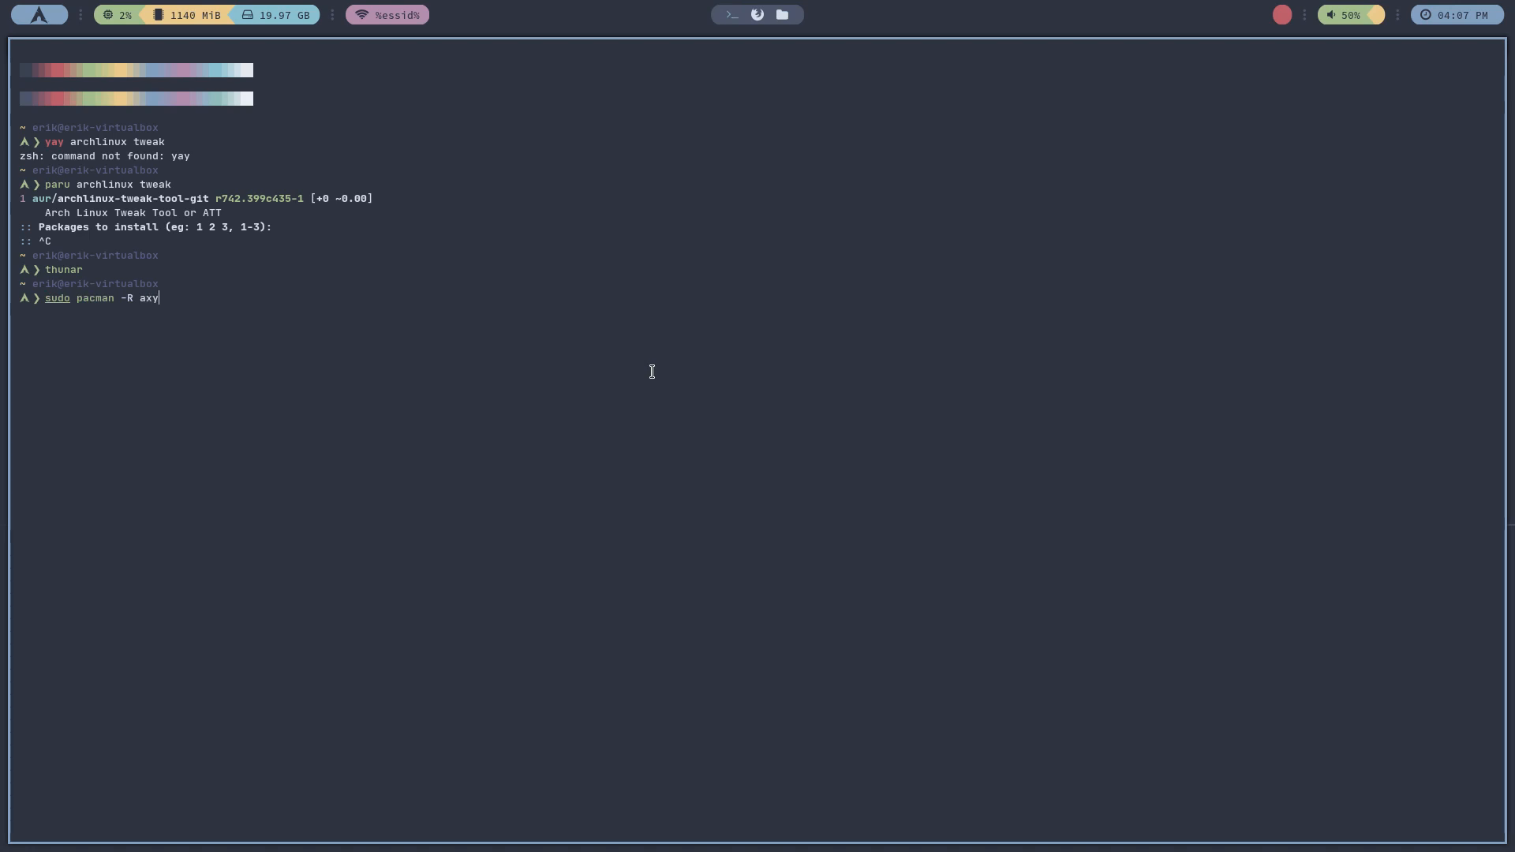
pyautogui.write('xy')
pyautogui.press('Tab')
pyautogui.press('Tab')
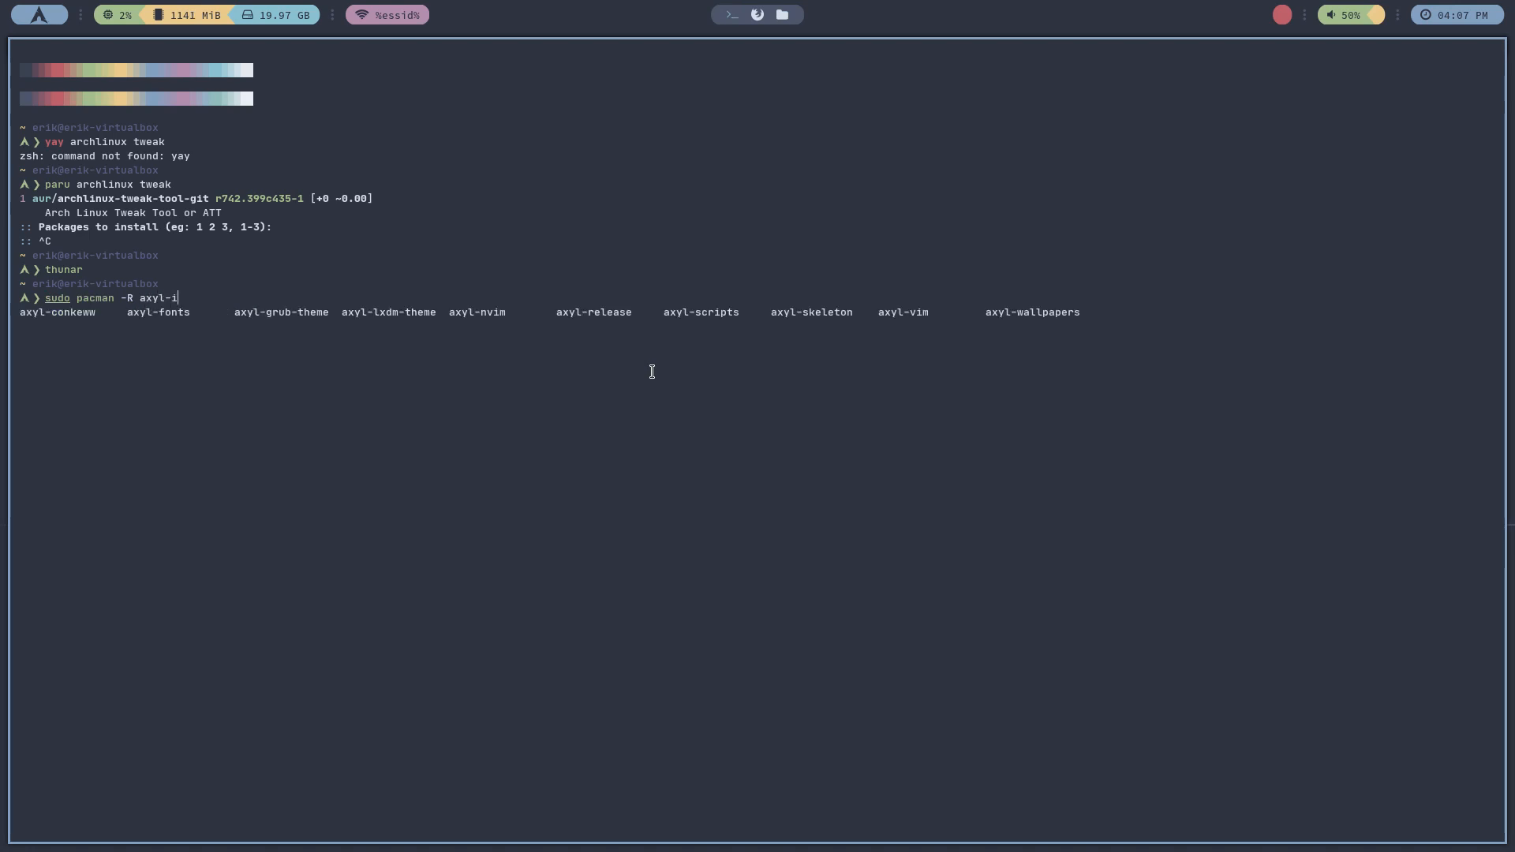
pyautogui.press('BackSpace')
pyautogui.press('Tab')
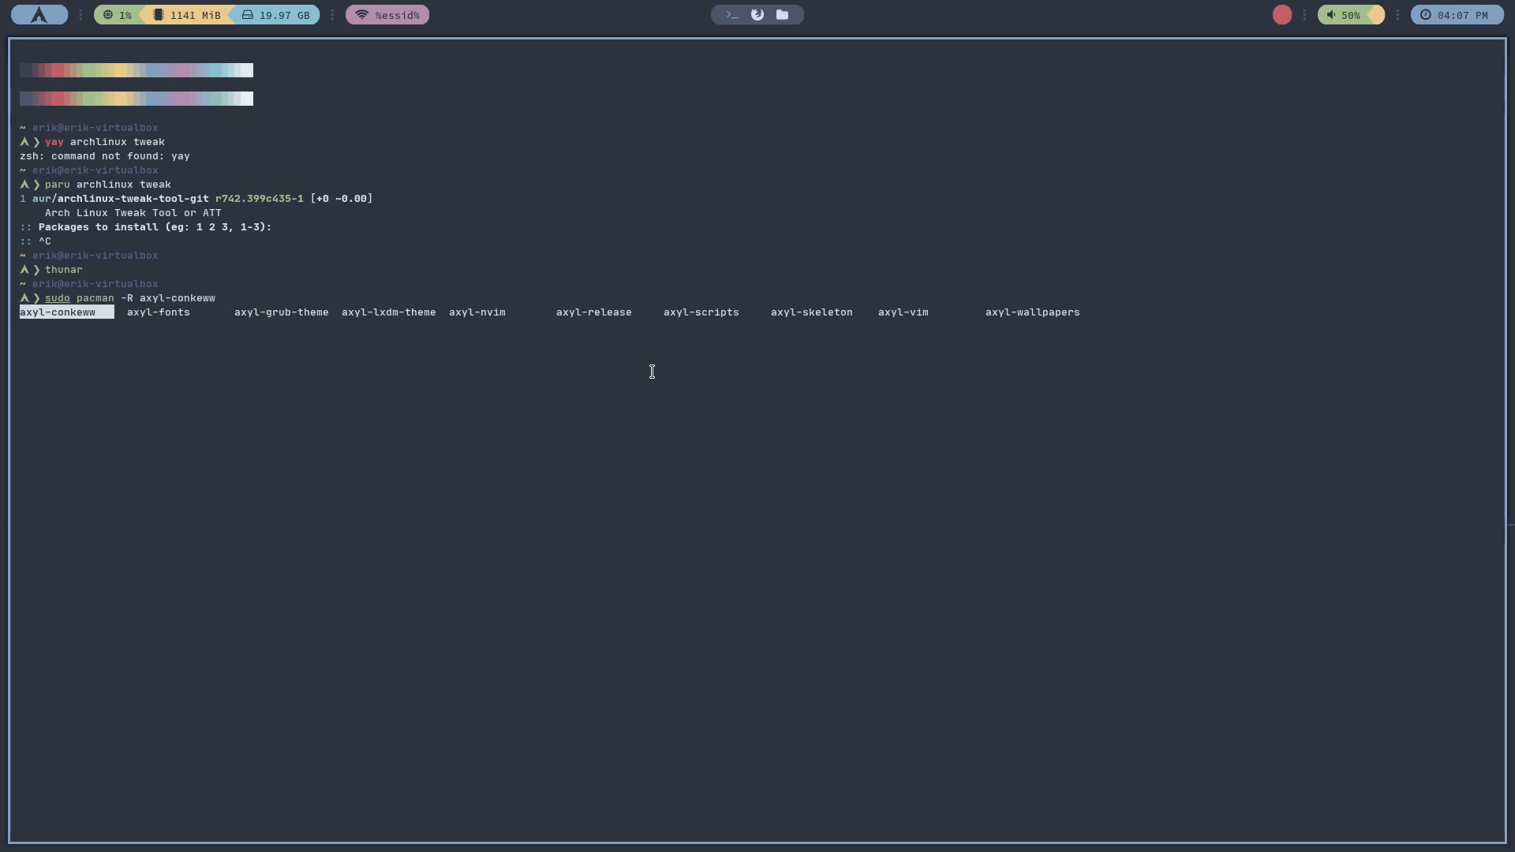
pyautogui.press('Tab')
pyautogui.press('Tab')
pyautogui.press('Tab')
pyautogui.press('Tab')
pyautogui.press('Tab')
pyautogui.press('Tab')
pyautogui.press('Tab')
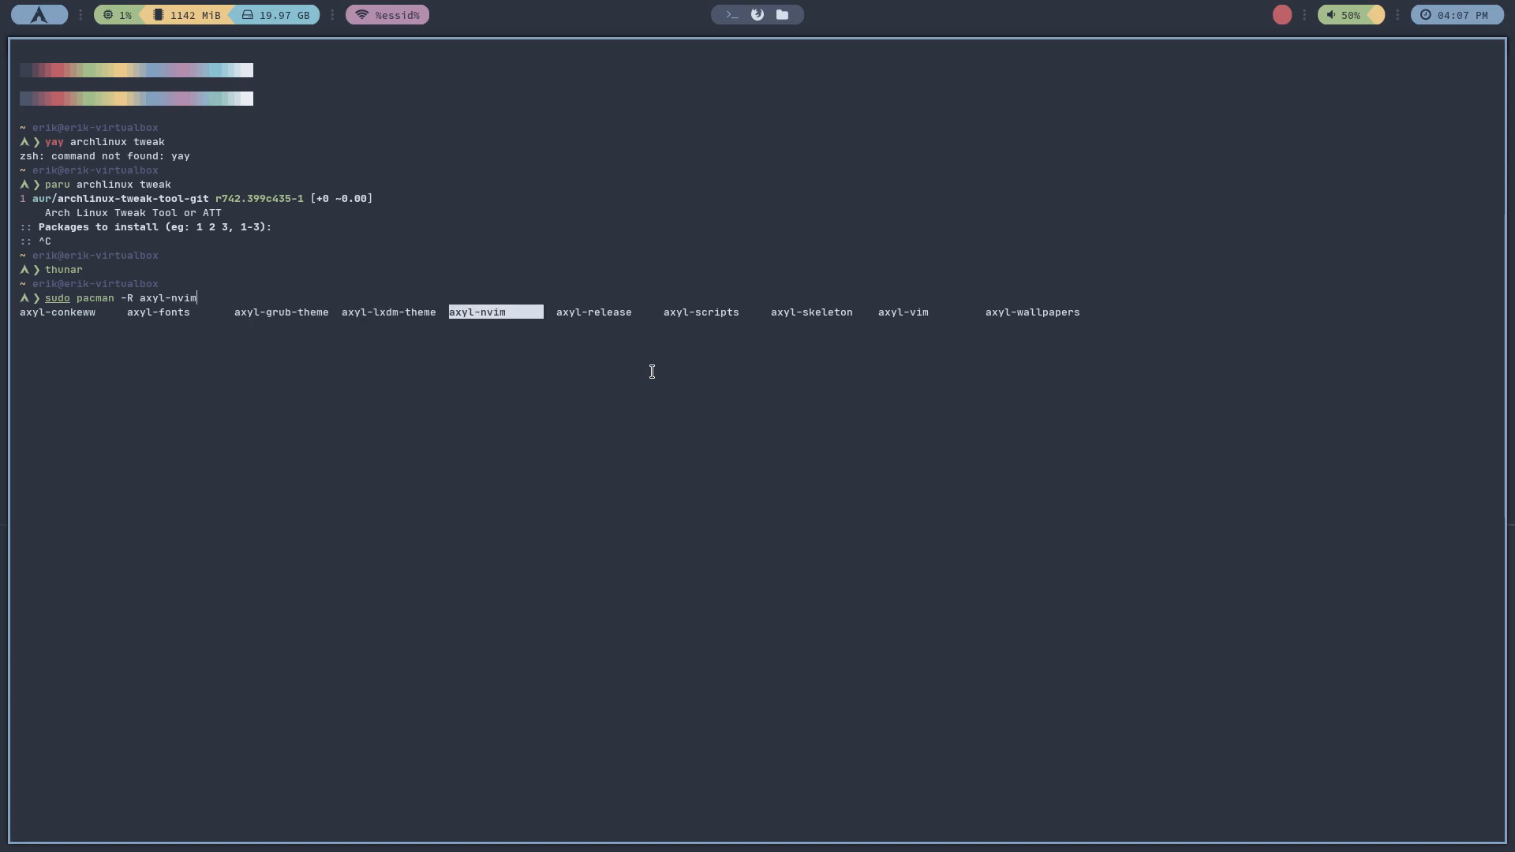
pyautogui.press('Tab')
pyautogui.press('Tab')
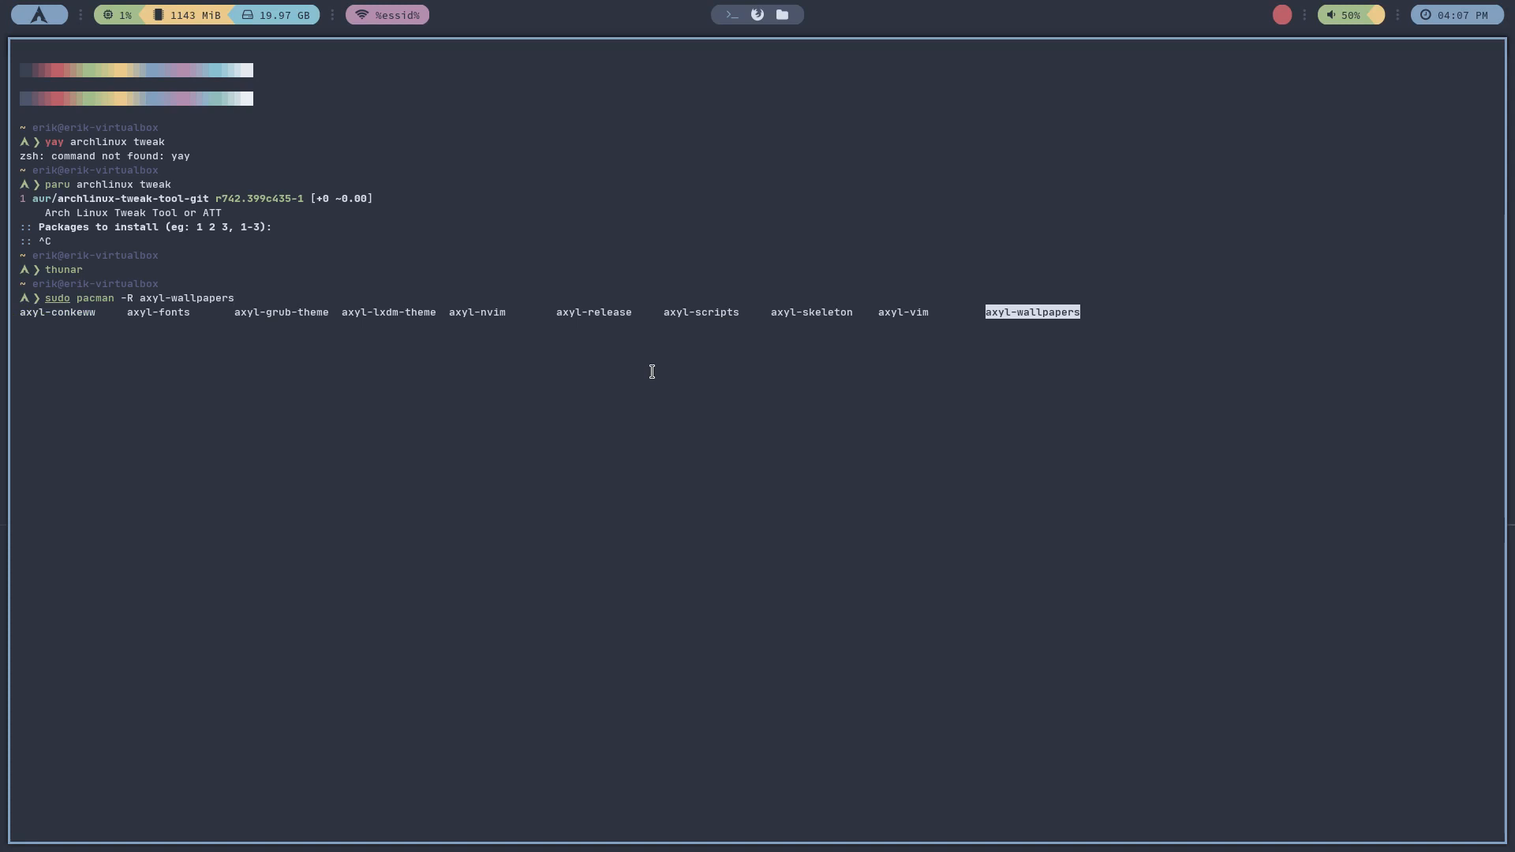
pyautogui.press('Return')
# Try 'sudo pacman -S axyl-i3wm', then abort at the arcolinux-i3wm-git conflict
pyautogui.press('BackSpace')
pyautogui.press('BackSpace')
pyautogui.press('BackSpace')
pyautogui.press('BackSpace')
pyautogui.press('BackSpace')
pyautogui.press('BackSpace')
pyautogui.press('BackSpace')
pyautogui.press('BackSpace')
pyautogui.press('BackSpace')
pyautogui.press('BackSpace')
pyautogui.press('BackSpace')
pyautogui.press('BackSpace')
pyautogui.press('BackSpace')
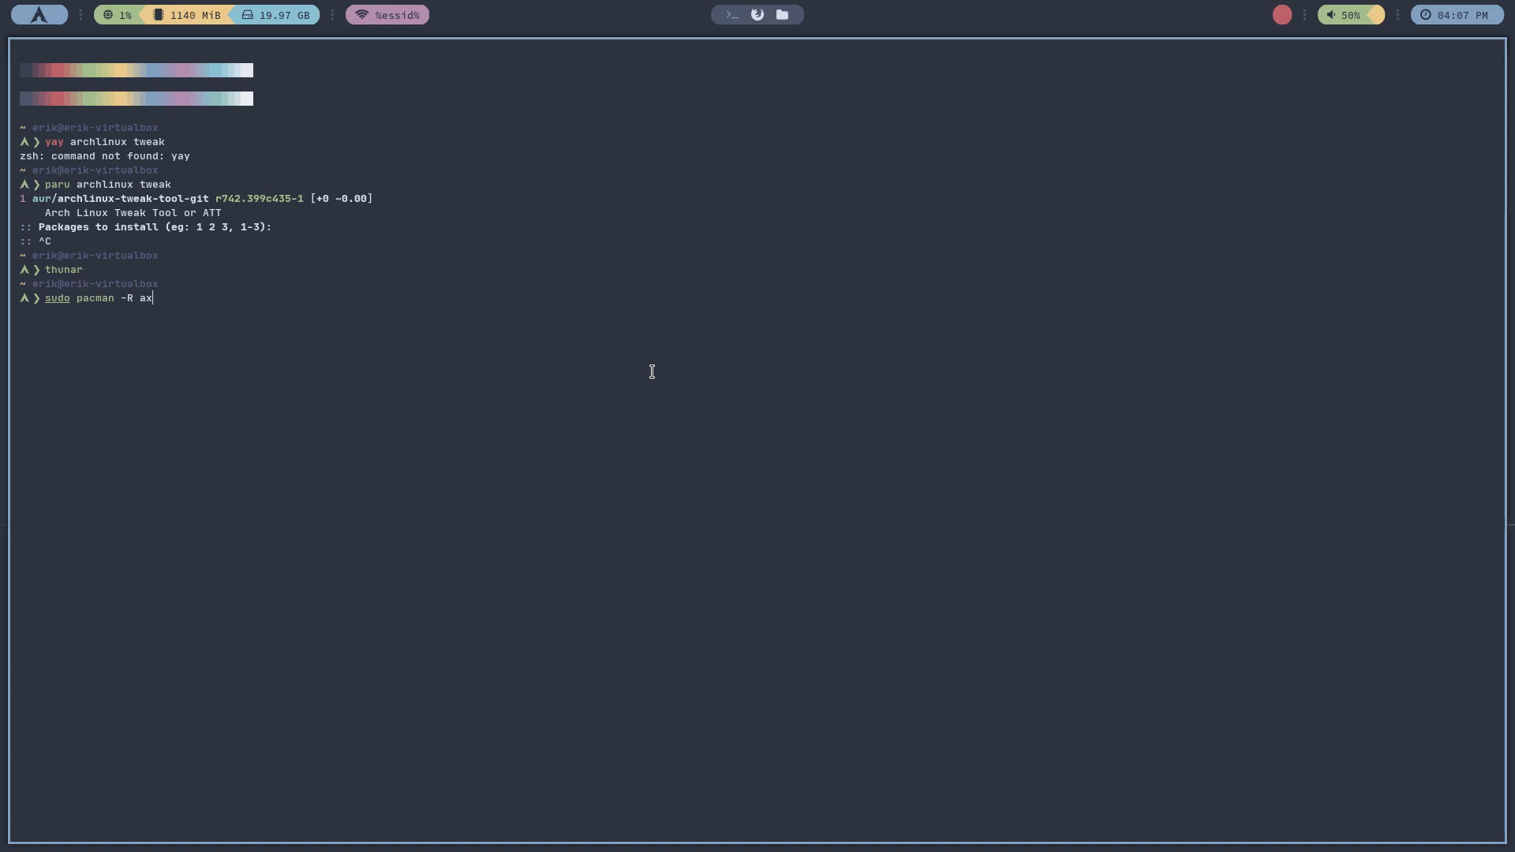
pyautogui.press('BackSpace')
pyautogui.write('S axyl-i')
pyautogui.press('Tab')
pyautogui.press('Tab')
pyautogui.press('Return')
pyautogui.press('Return')
pyautogui.write('****')
pyautogui.press('Return')
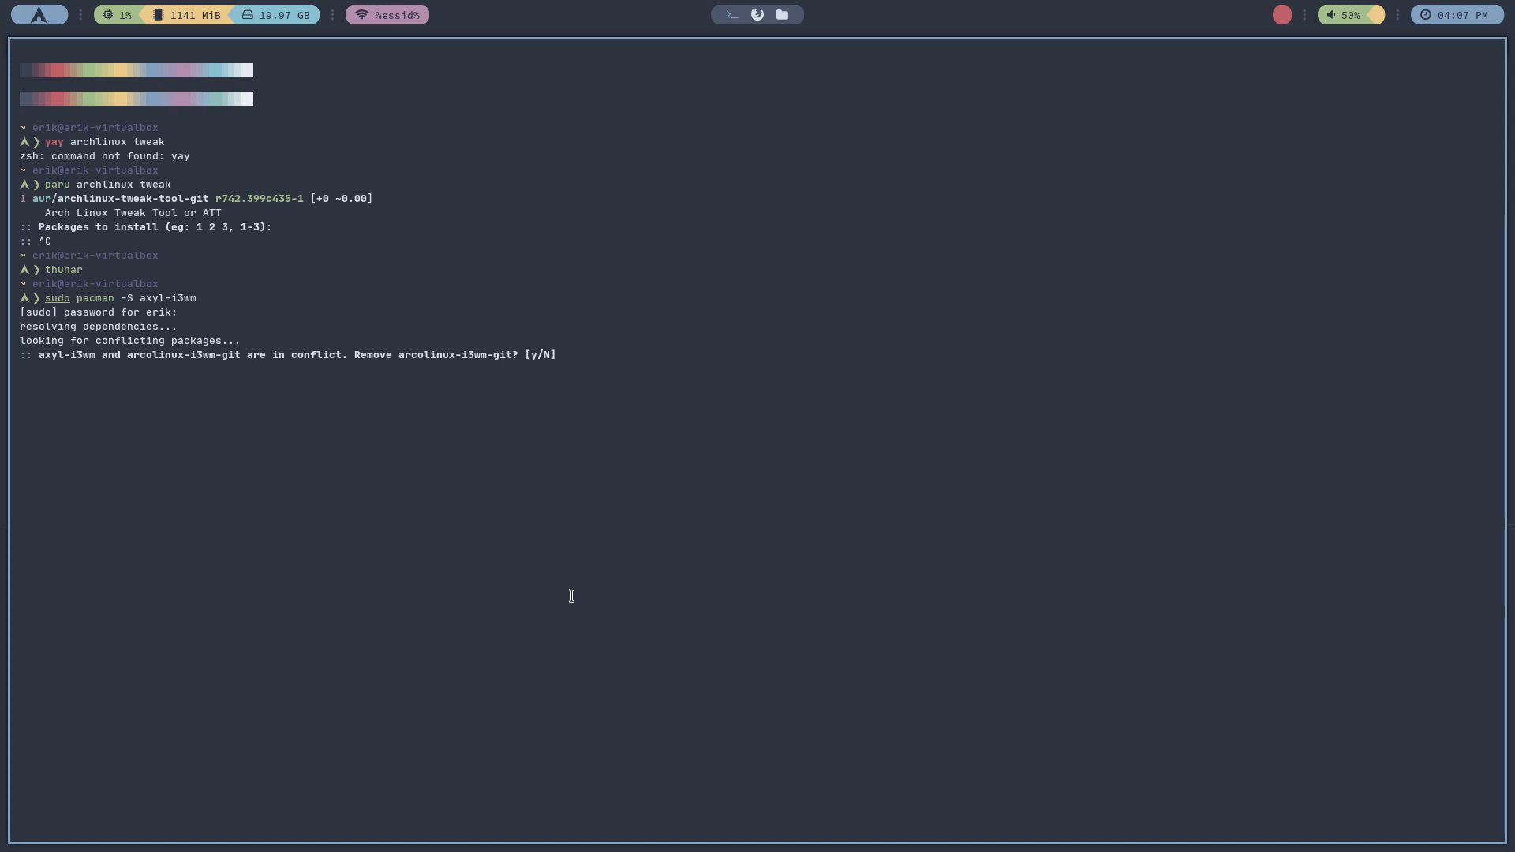
pyautogui.hotkey('ctrl', 'c')
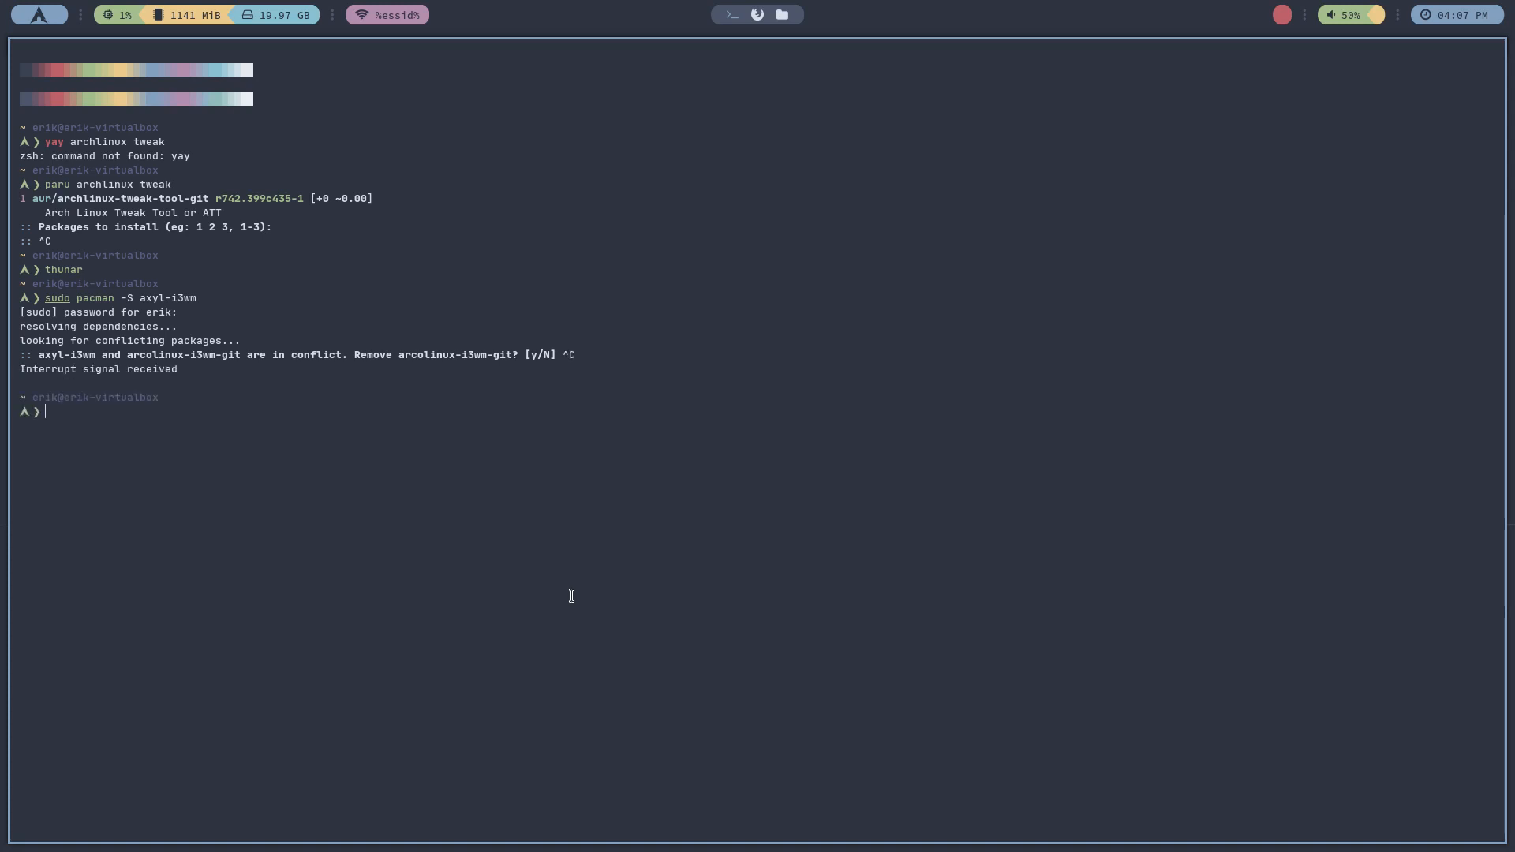
pyautogui.click(756, 18)
pyautogui.click(782, 17)
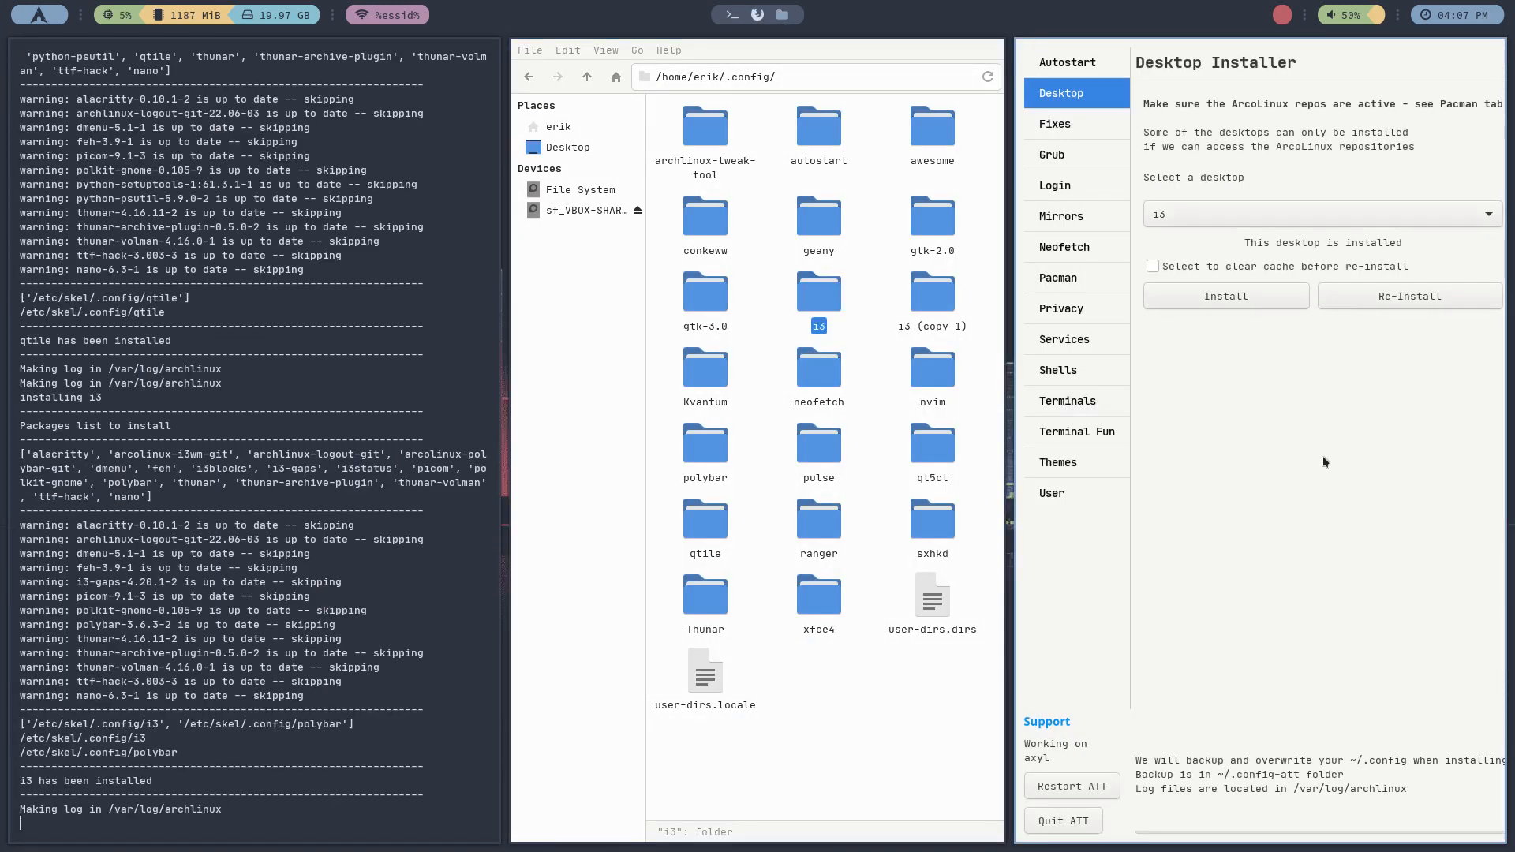
# Inspect the i3 folder in ~/.config, scrolling through its files down to dunstrc
pyautogui.doubleClick(826, 298)
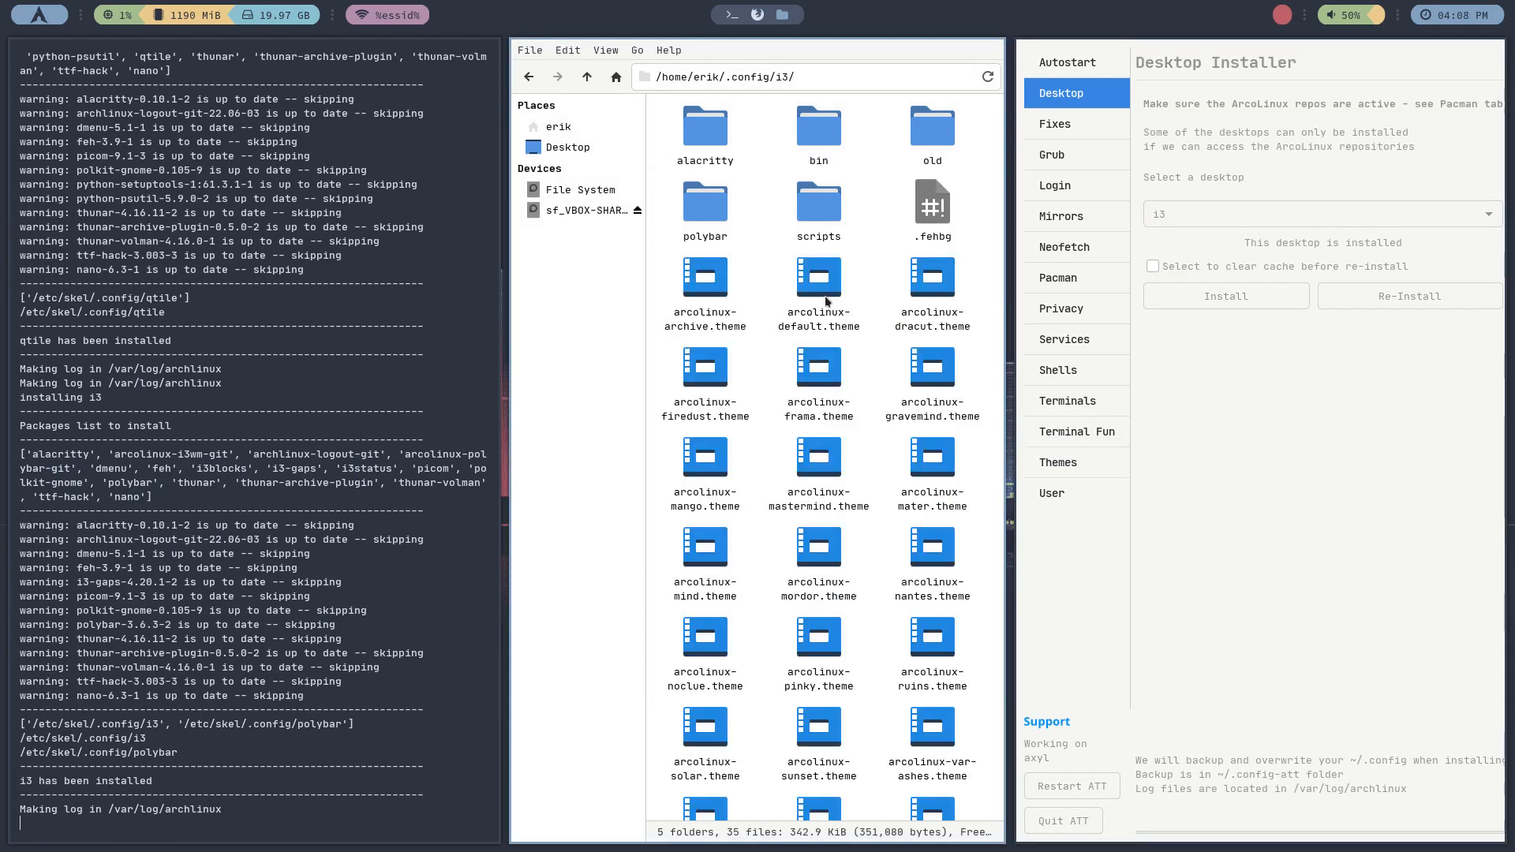
pyautogui.click(587, 77)
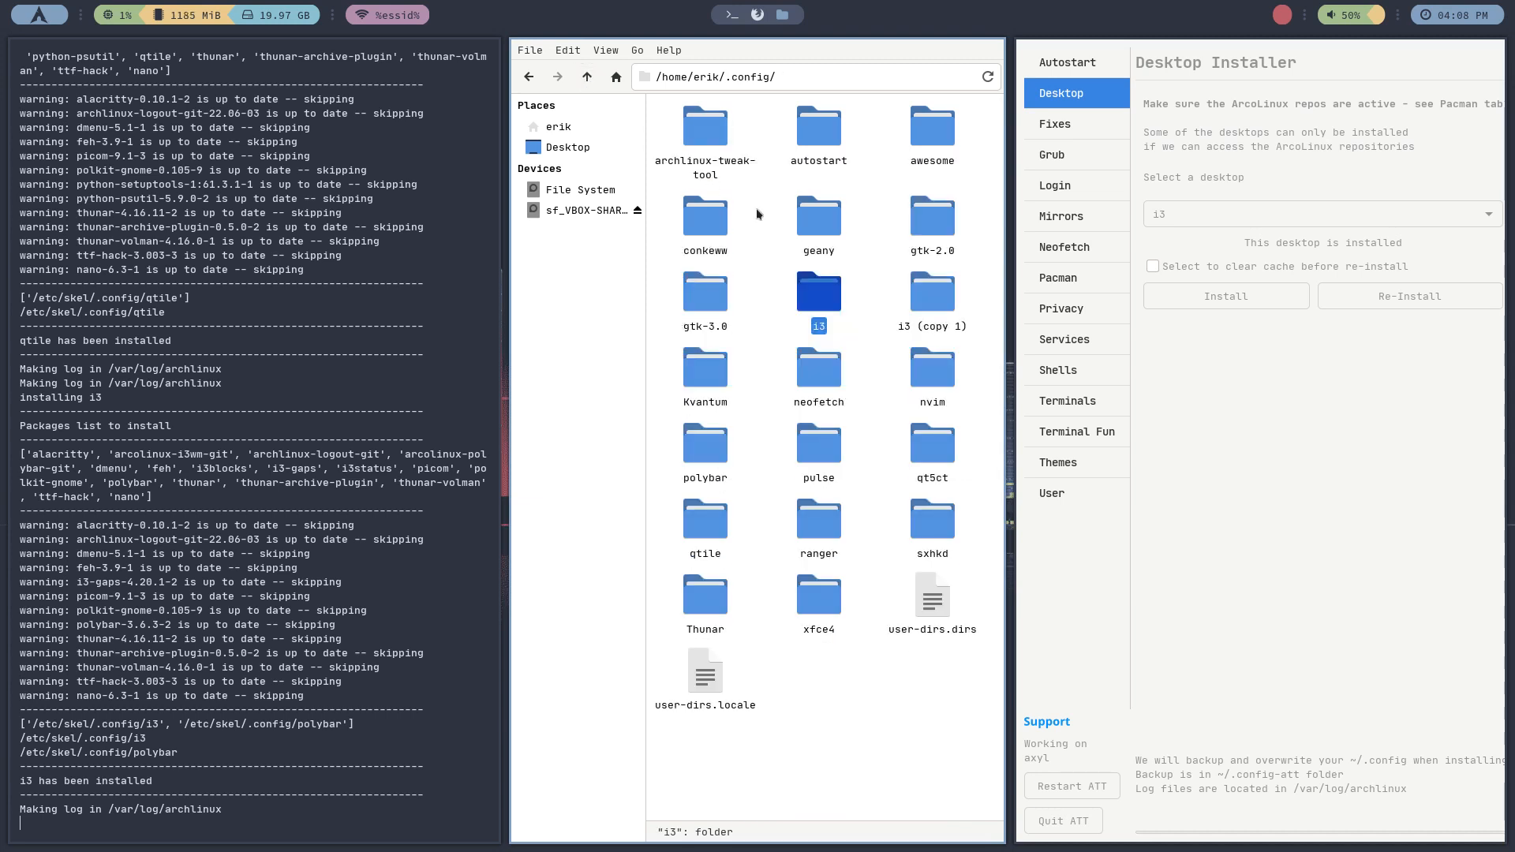
pyautogui.doubleClick(827, 298)
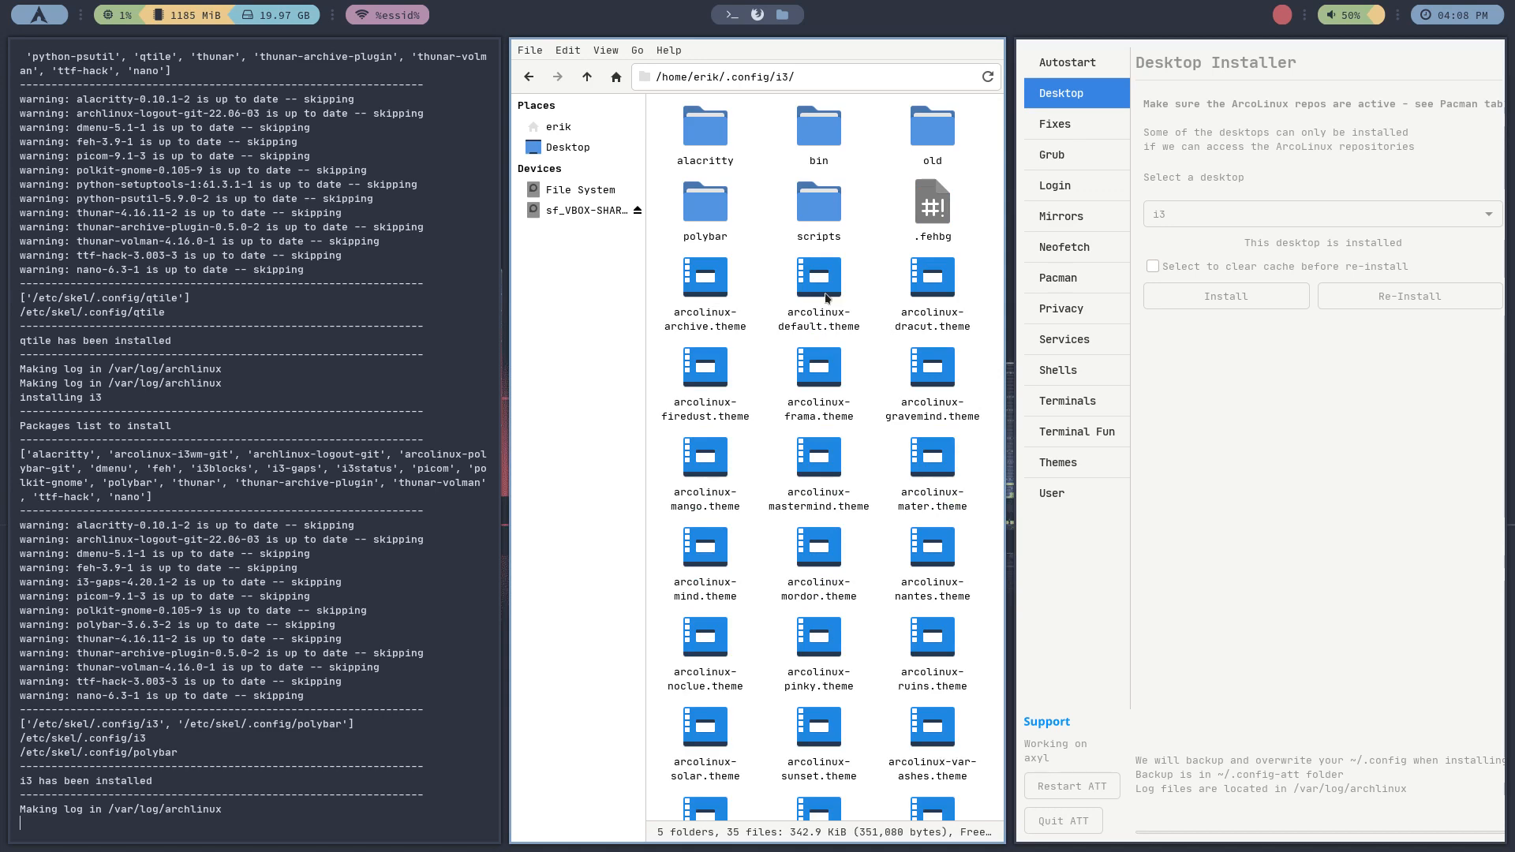
pyautogui.scroll(-5, 827, 299)
pyautogui.scroll(-1, 827, 298)
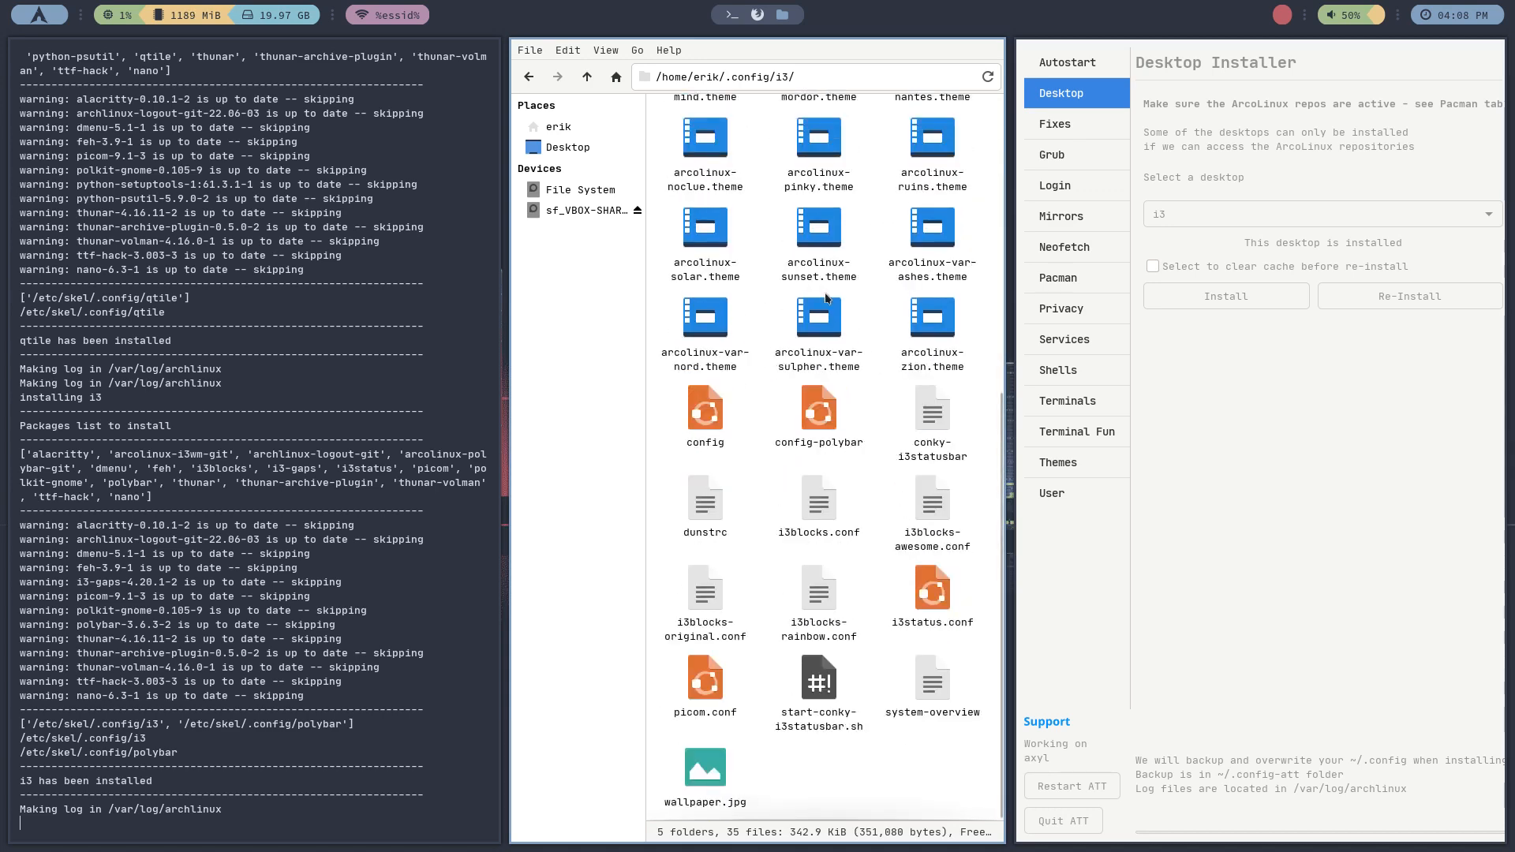
pyautogui.click(707, 517)
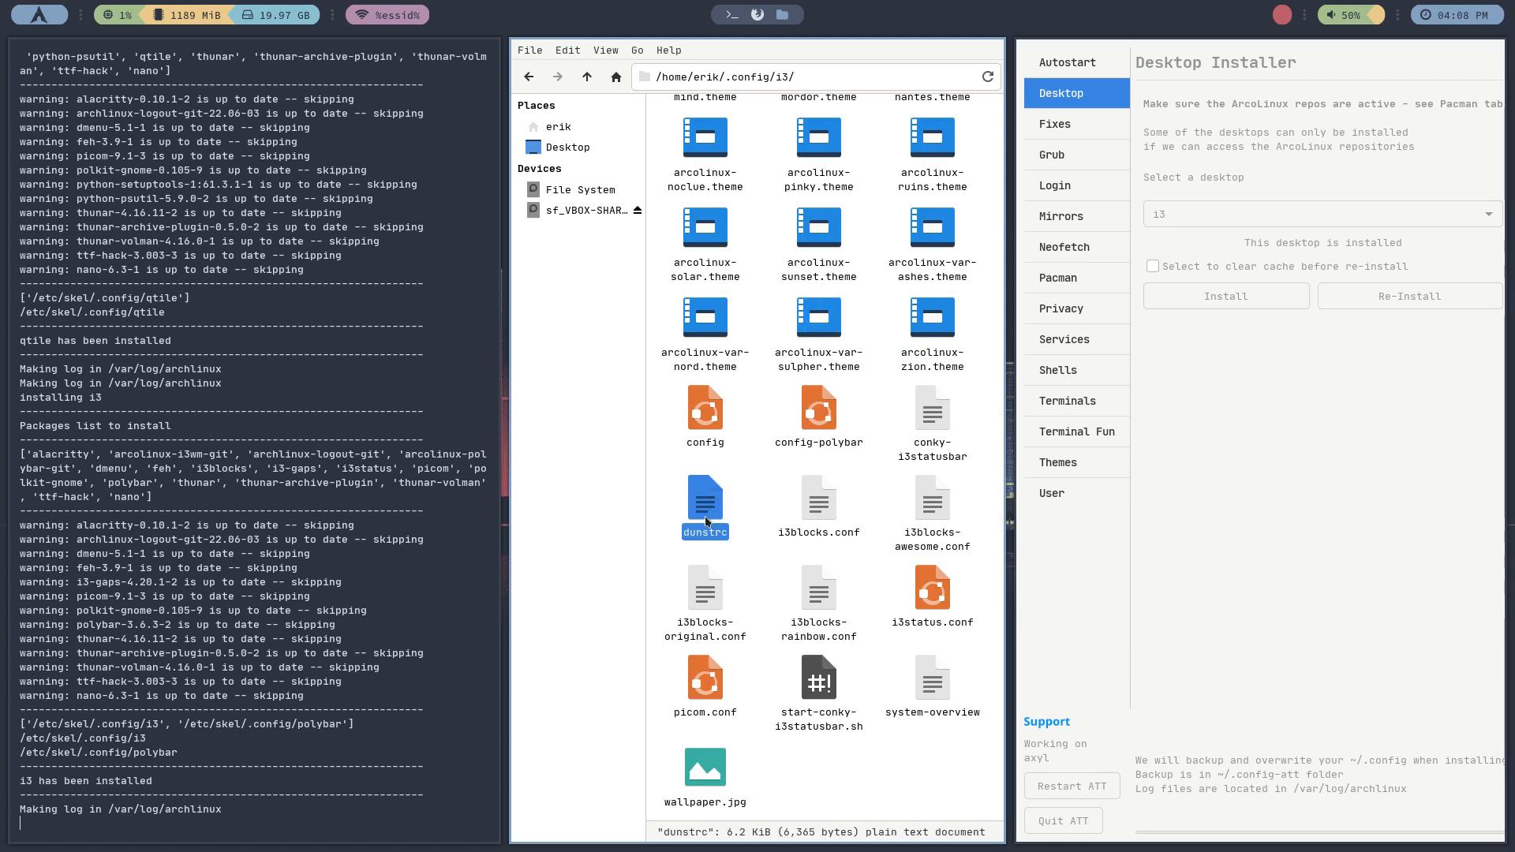
# Permanently delete the i3 folder from ~/.config, keeping only the 'i3 (copy 1)' backup
pyautogui.click(587, 76)
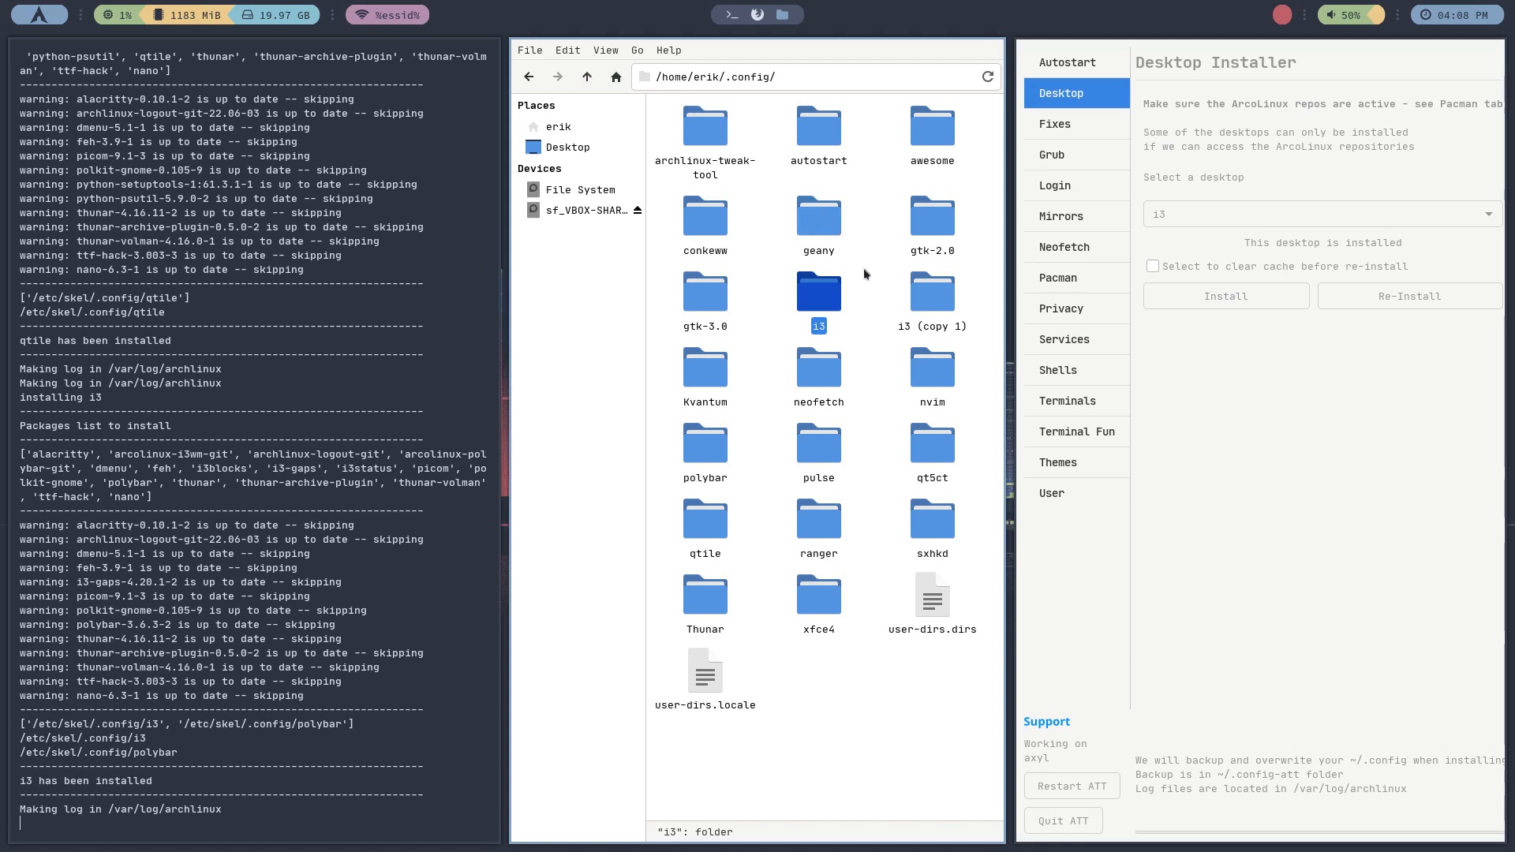
pyautogui.hotkey('shift', 'Delete')
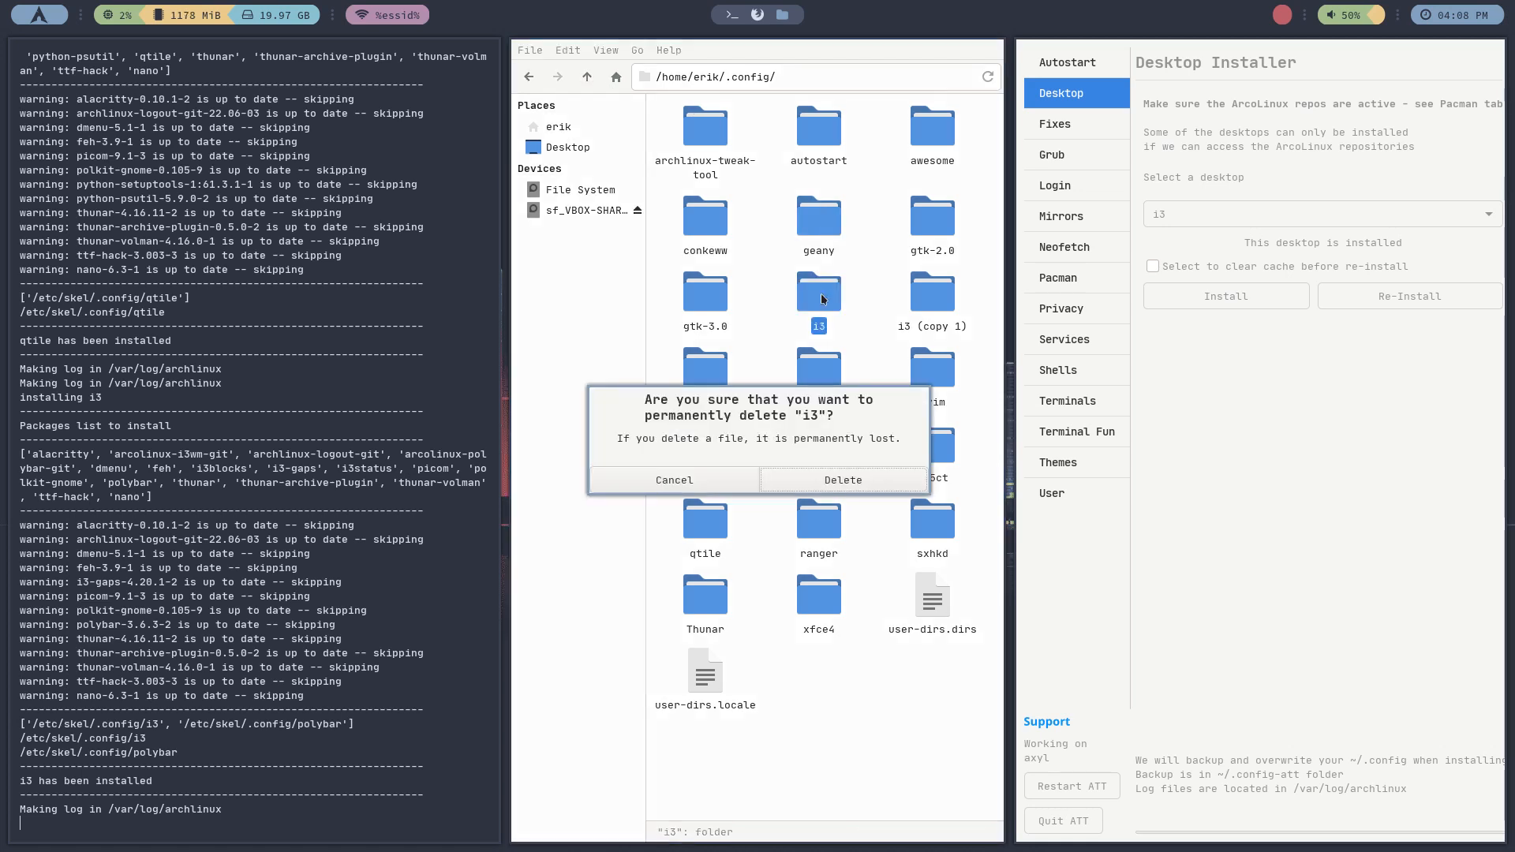
pyautogui.click(845, 483)
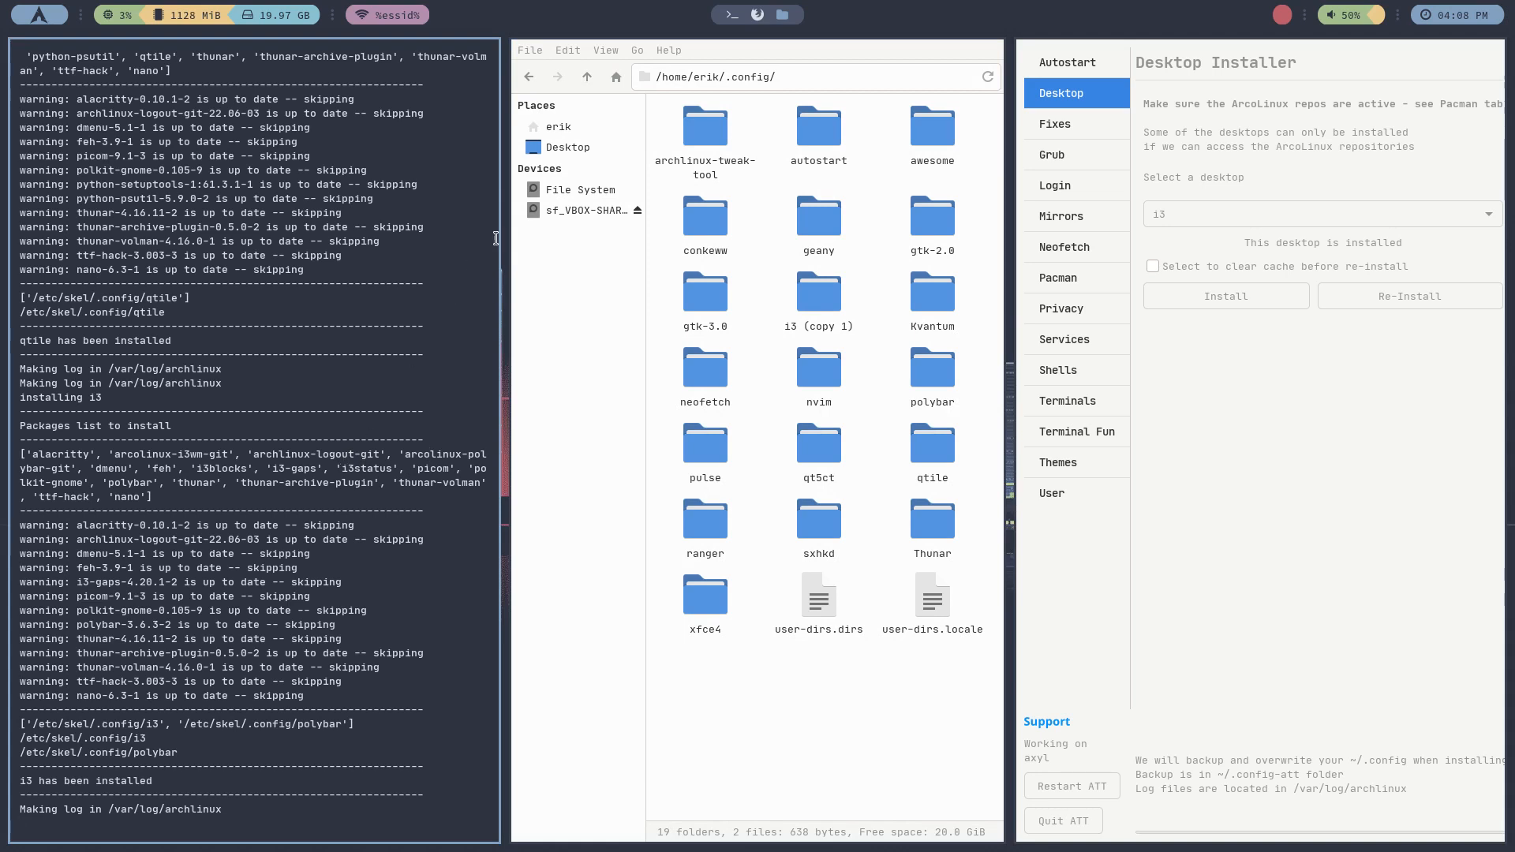
# Run skel in the terminal and answer y to copy /etc/skel into the home directory
pyautogui.click(729, 16)
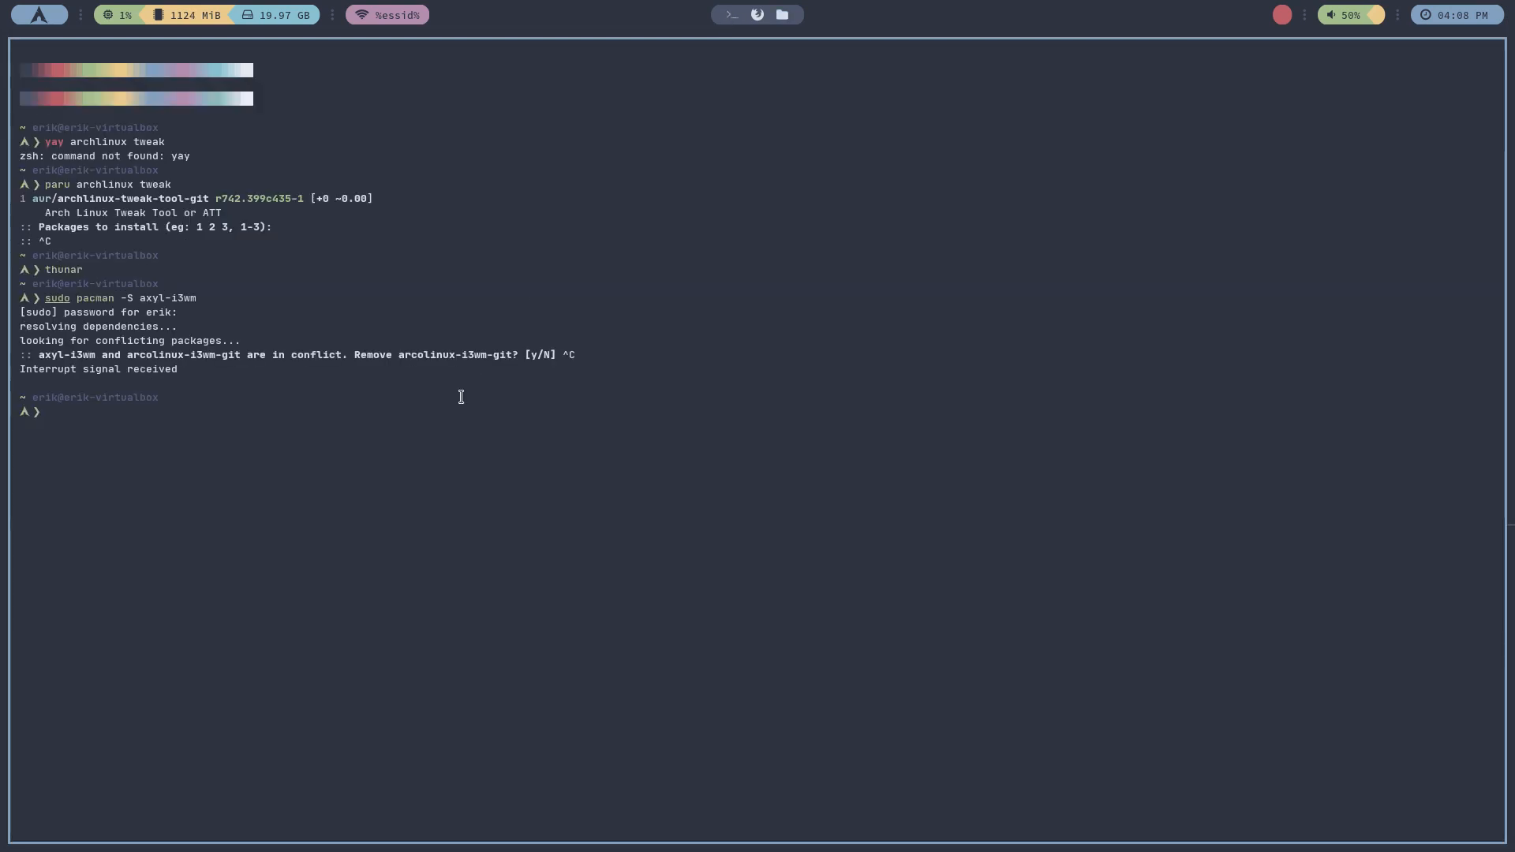
pyautogui.write('skell')
pyautogui.press('Return')
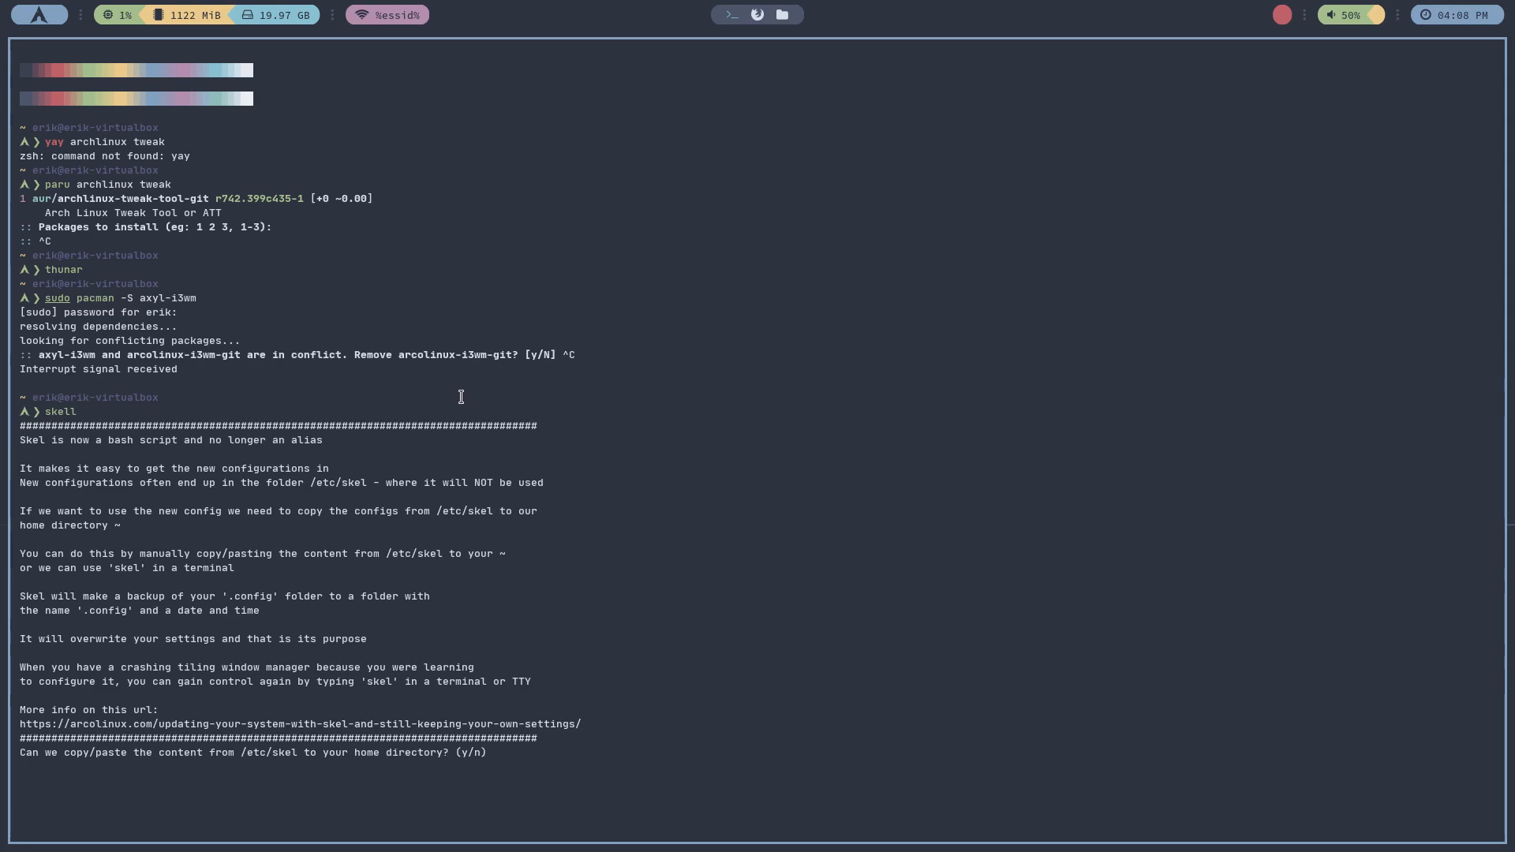
pyautogui.write('y')
pyautogui.press('Return')
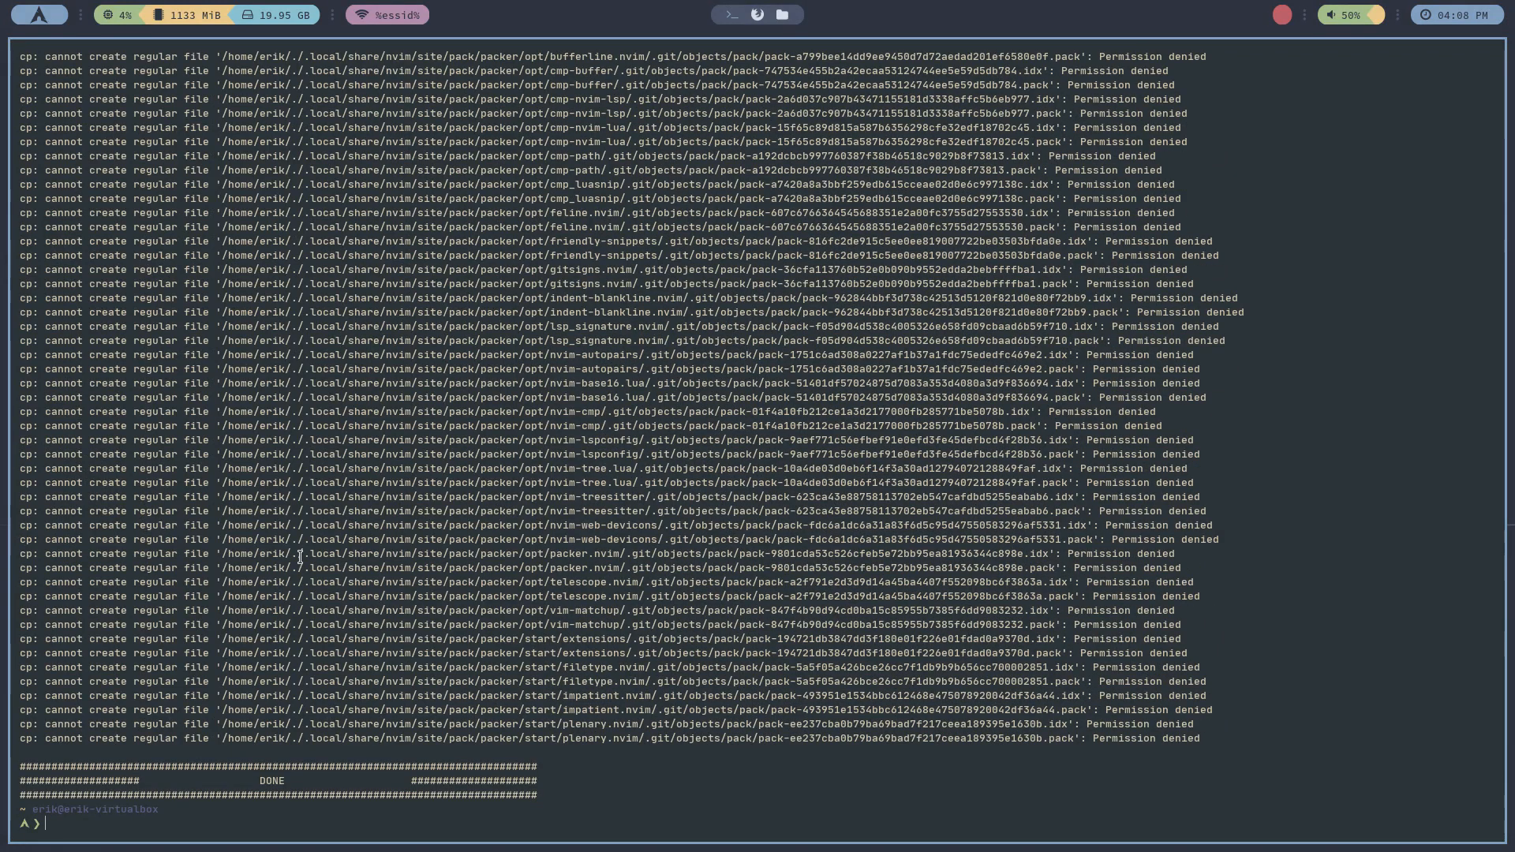
pyautogui.moveTo(304, 557); pyautogui.dragTo(588, 556)
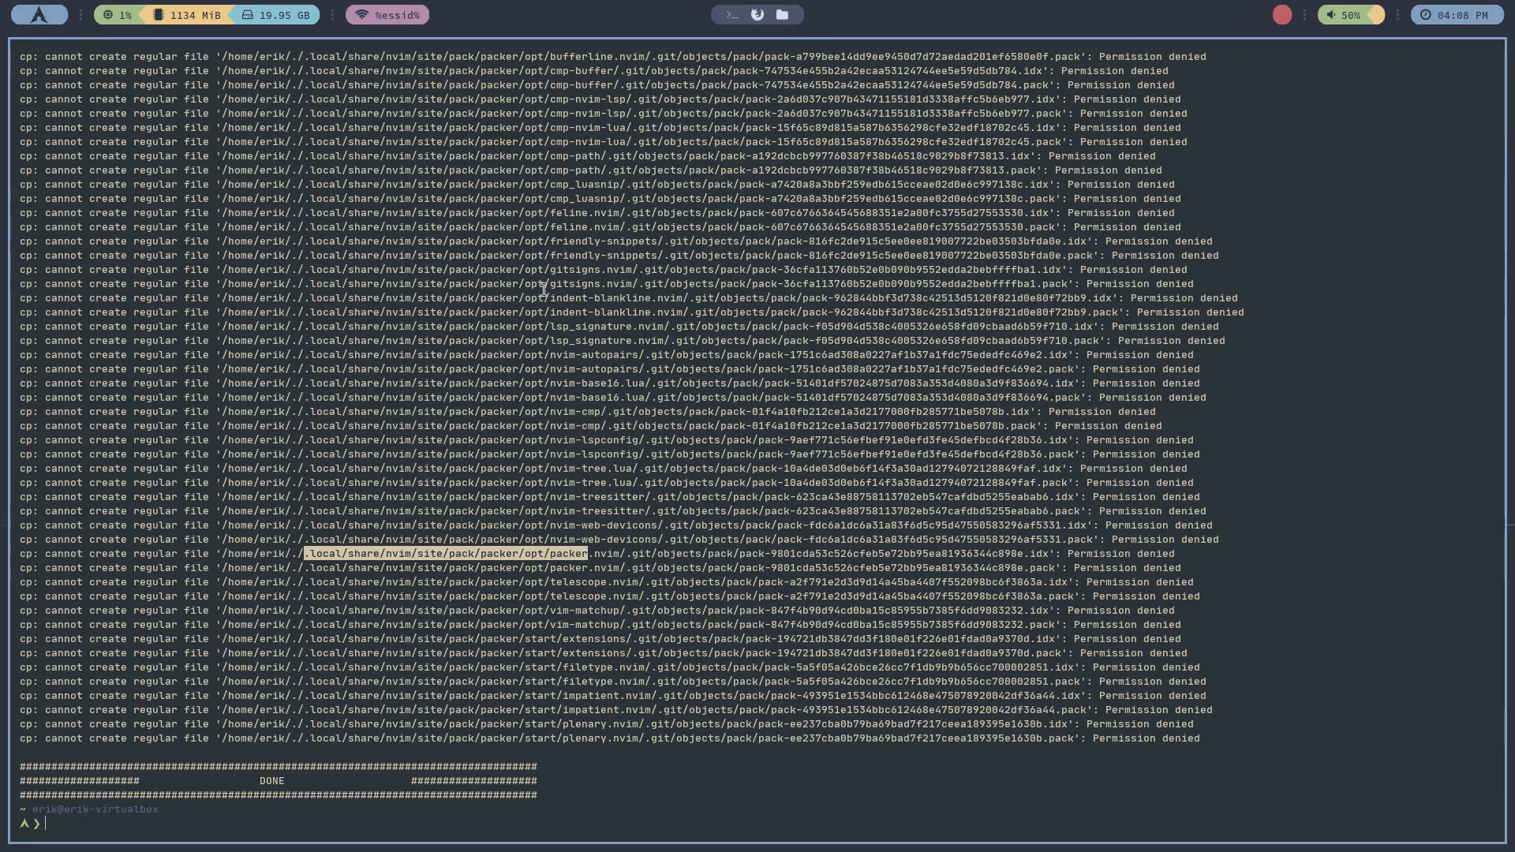
pyautogui.click(782, 17)
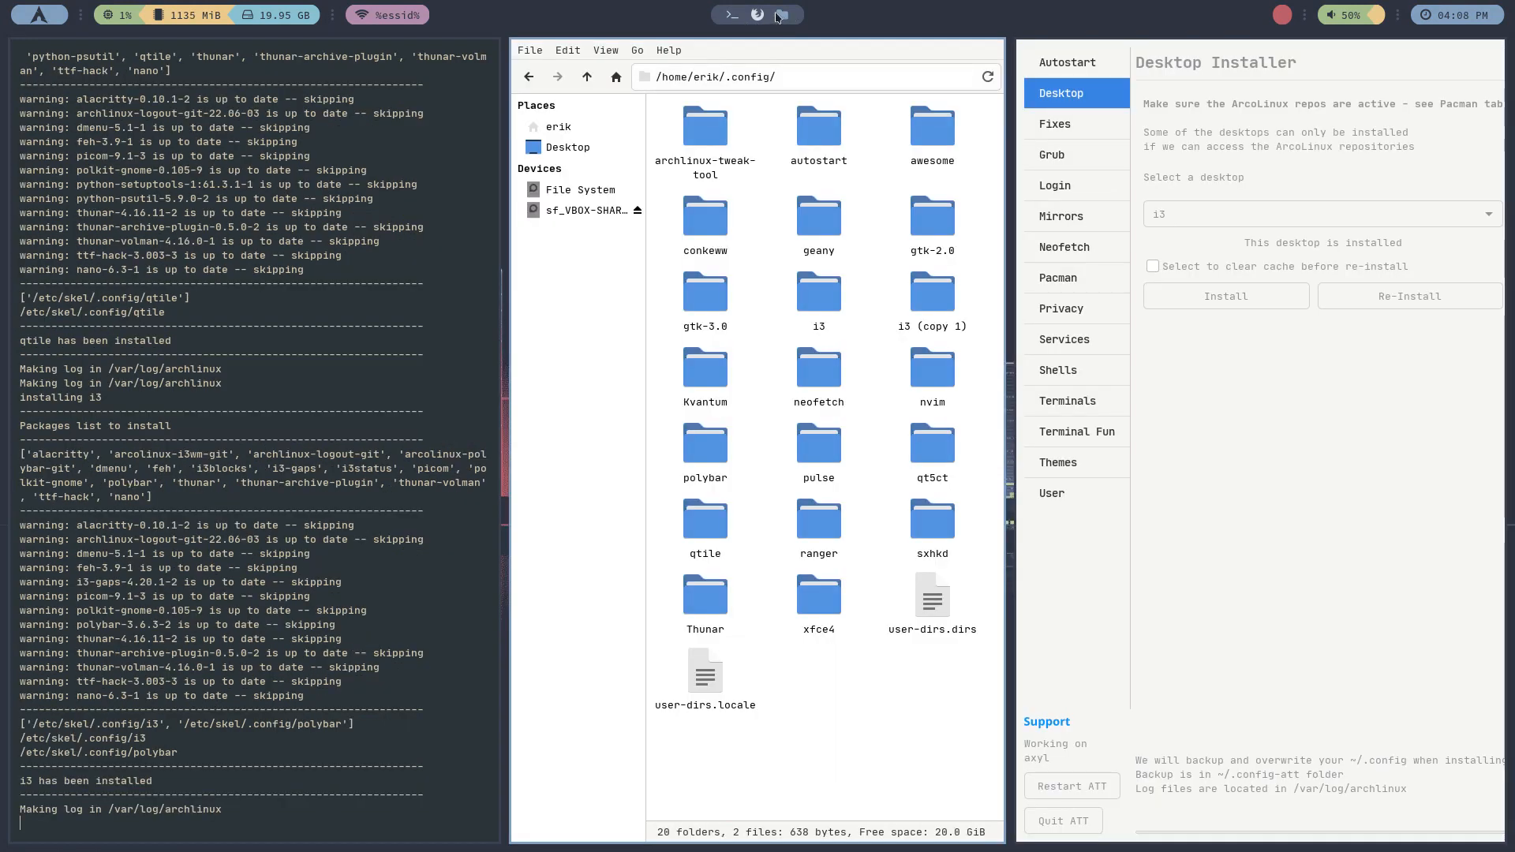
# Open the restored i3 folder in ~/.config and scroll through its theme and config files
pyautogui.click(815, 293)
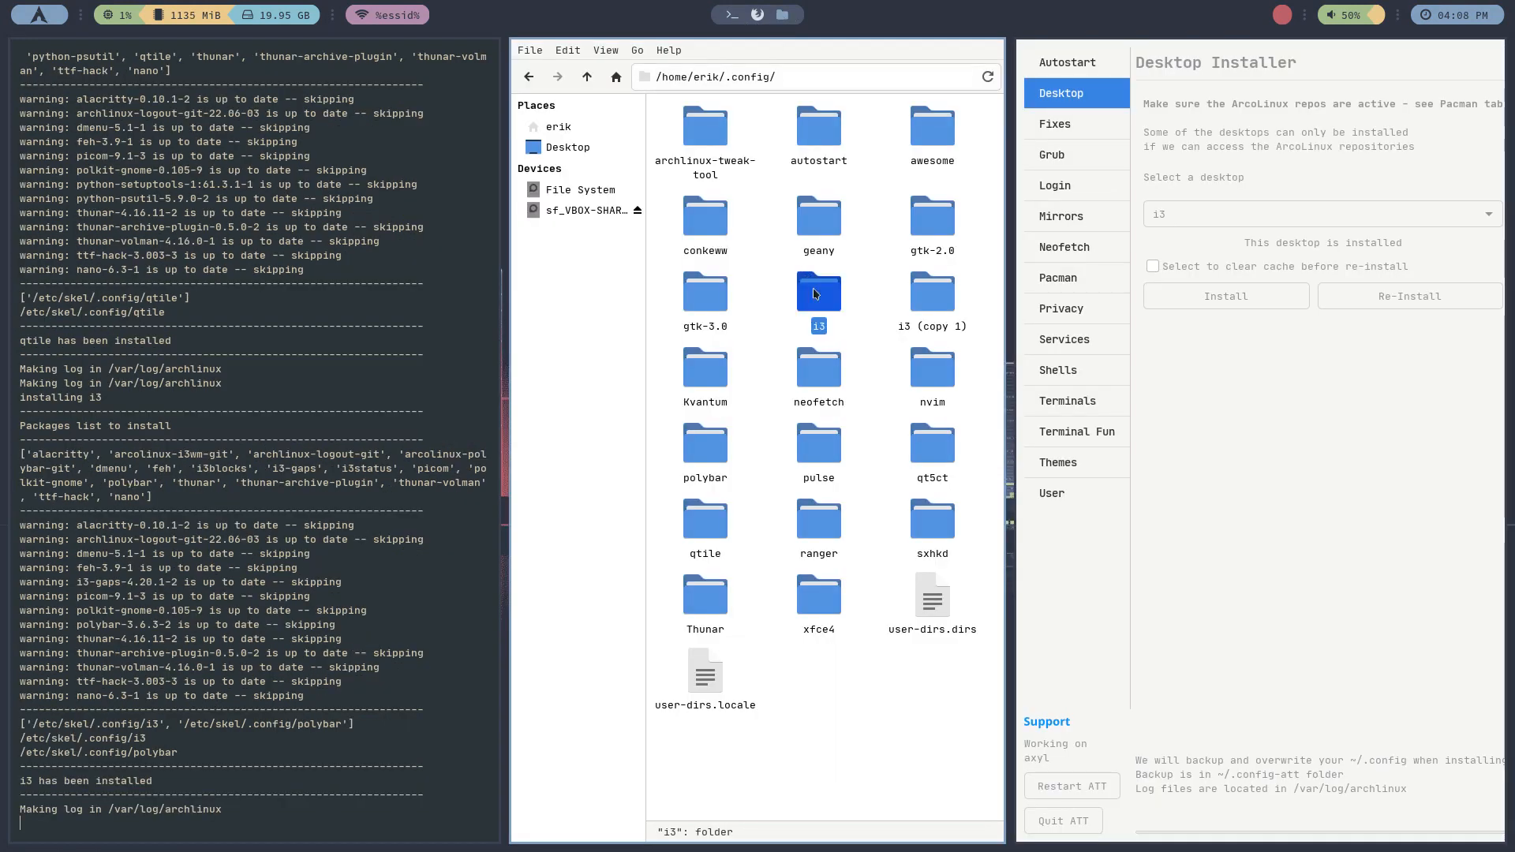
pyautogui.doubleClick(815, 294)
pyautogui.scroll(-5, 759, 603)
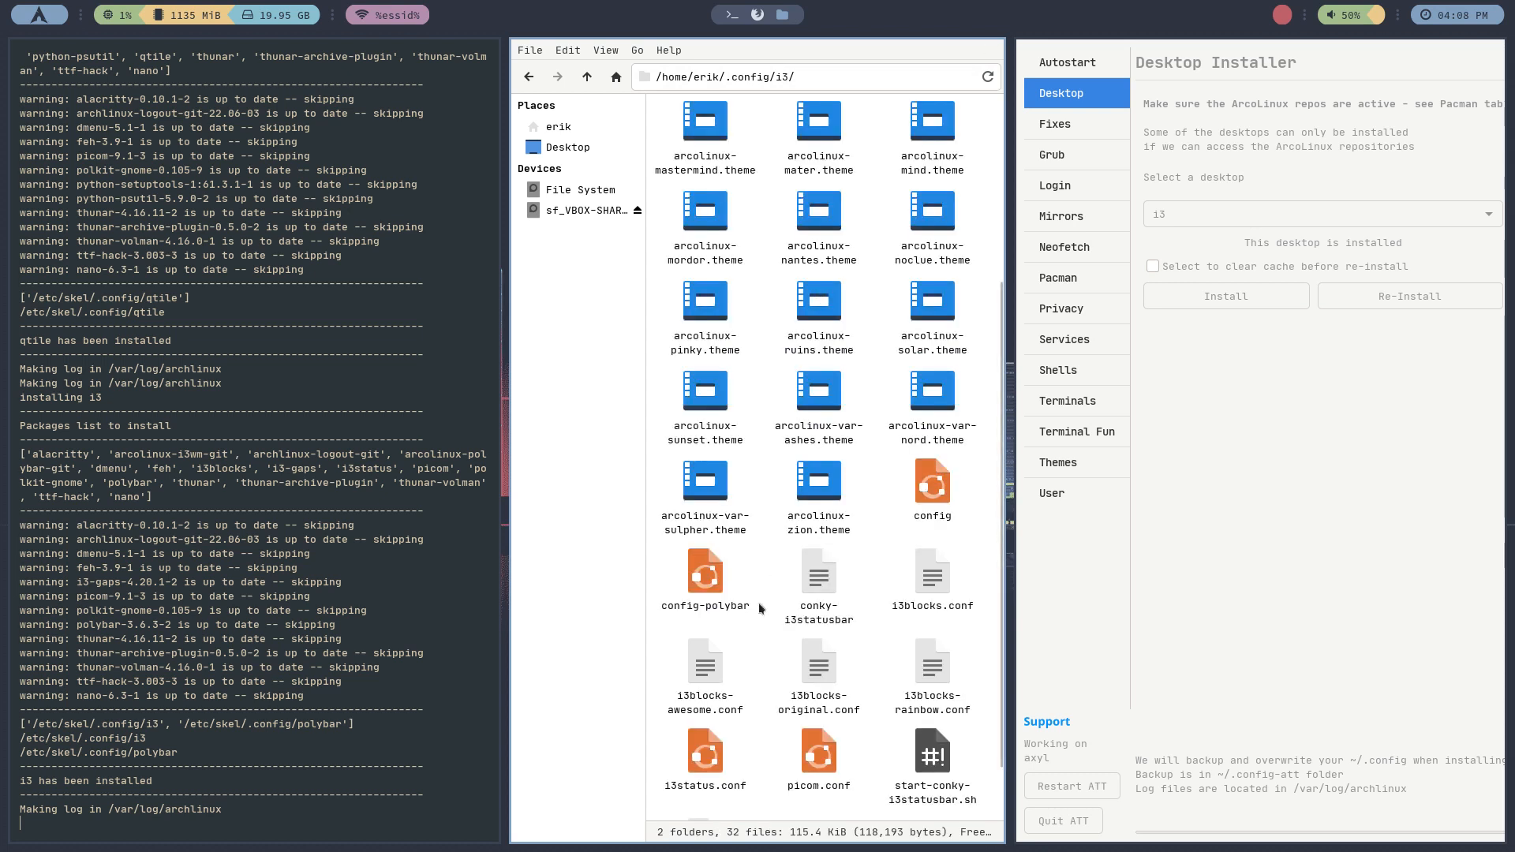
pyautogui.scroll(-1, 759, 603)
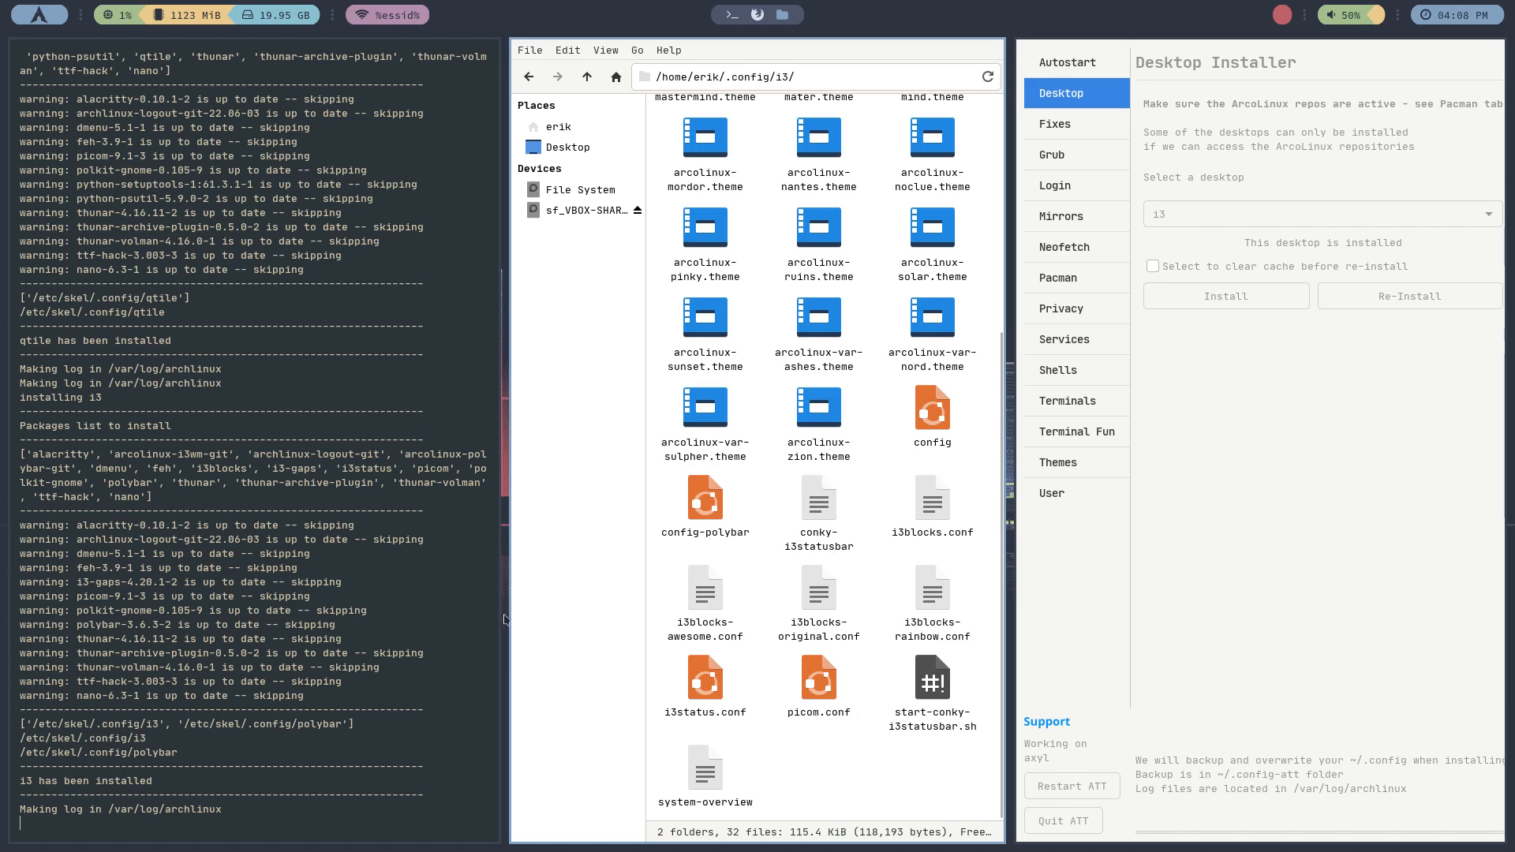
# Close Thunar, the terminal and the Tweak Tool, leaving the empty desktop
pyautogui.hotkey('ctrl', 'x')
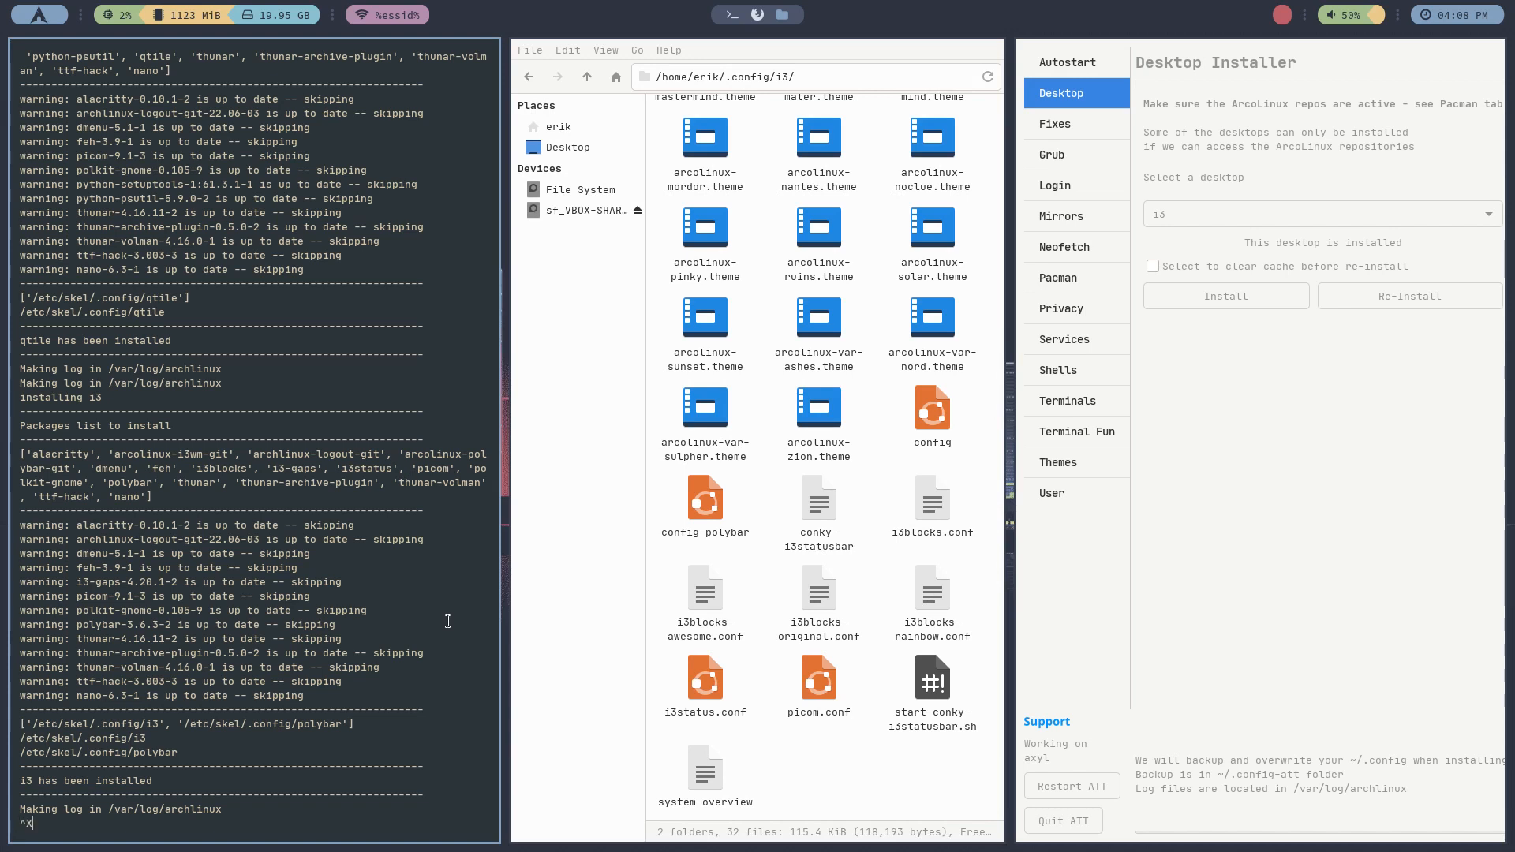
pyautogui.hotkey('ctrl', 'x')
pyautogui.press('super+q')
pyautogui.press('super+q')
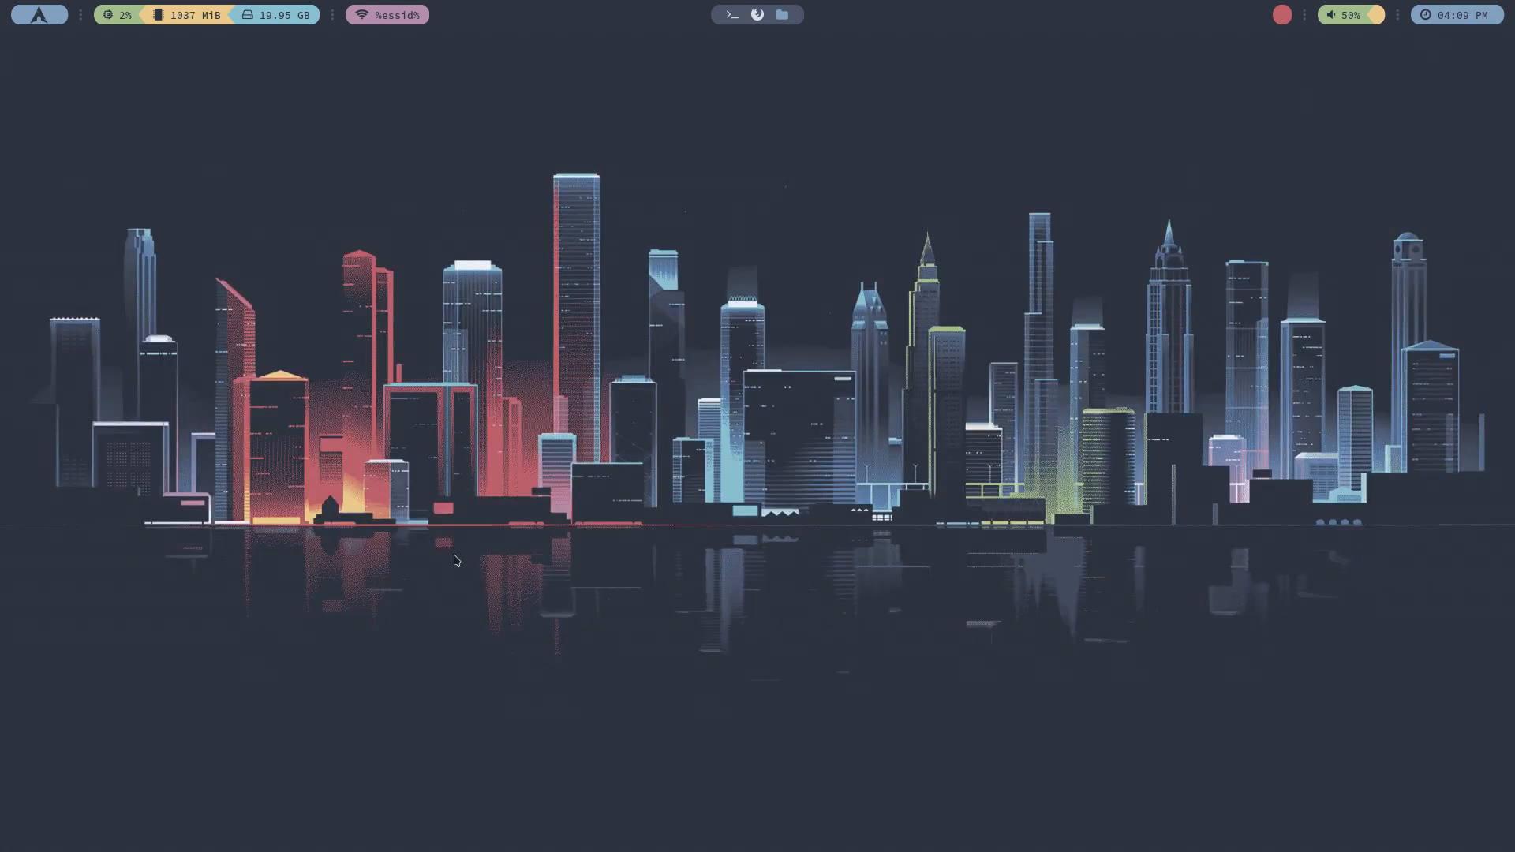
# End the i3 session by running pkill from a fresh terminal
pyautogui.click(732, 14)
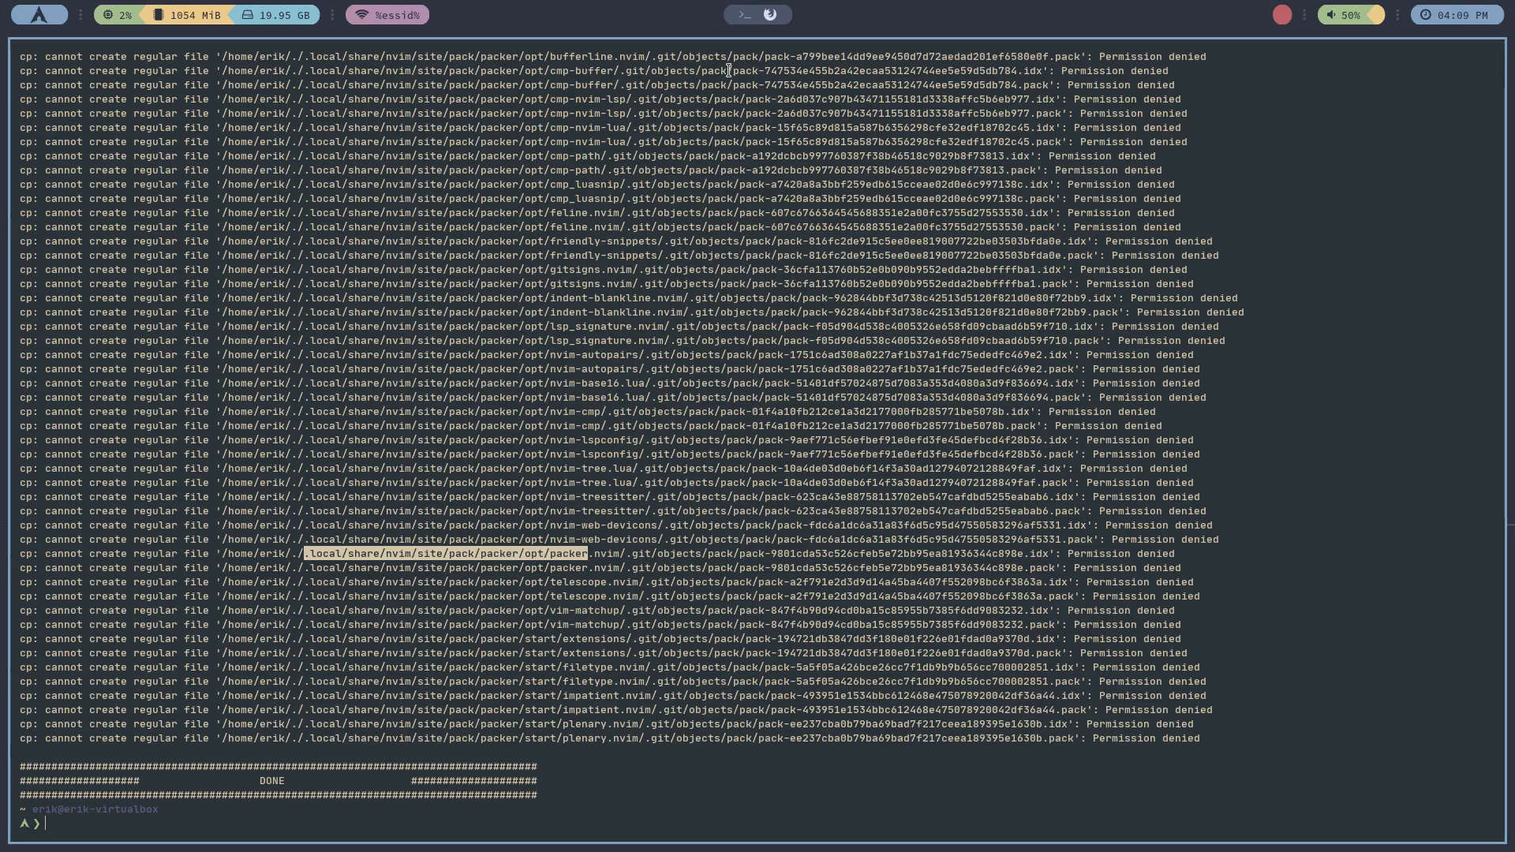
pyautogui.press('super+q')
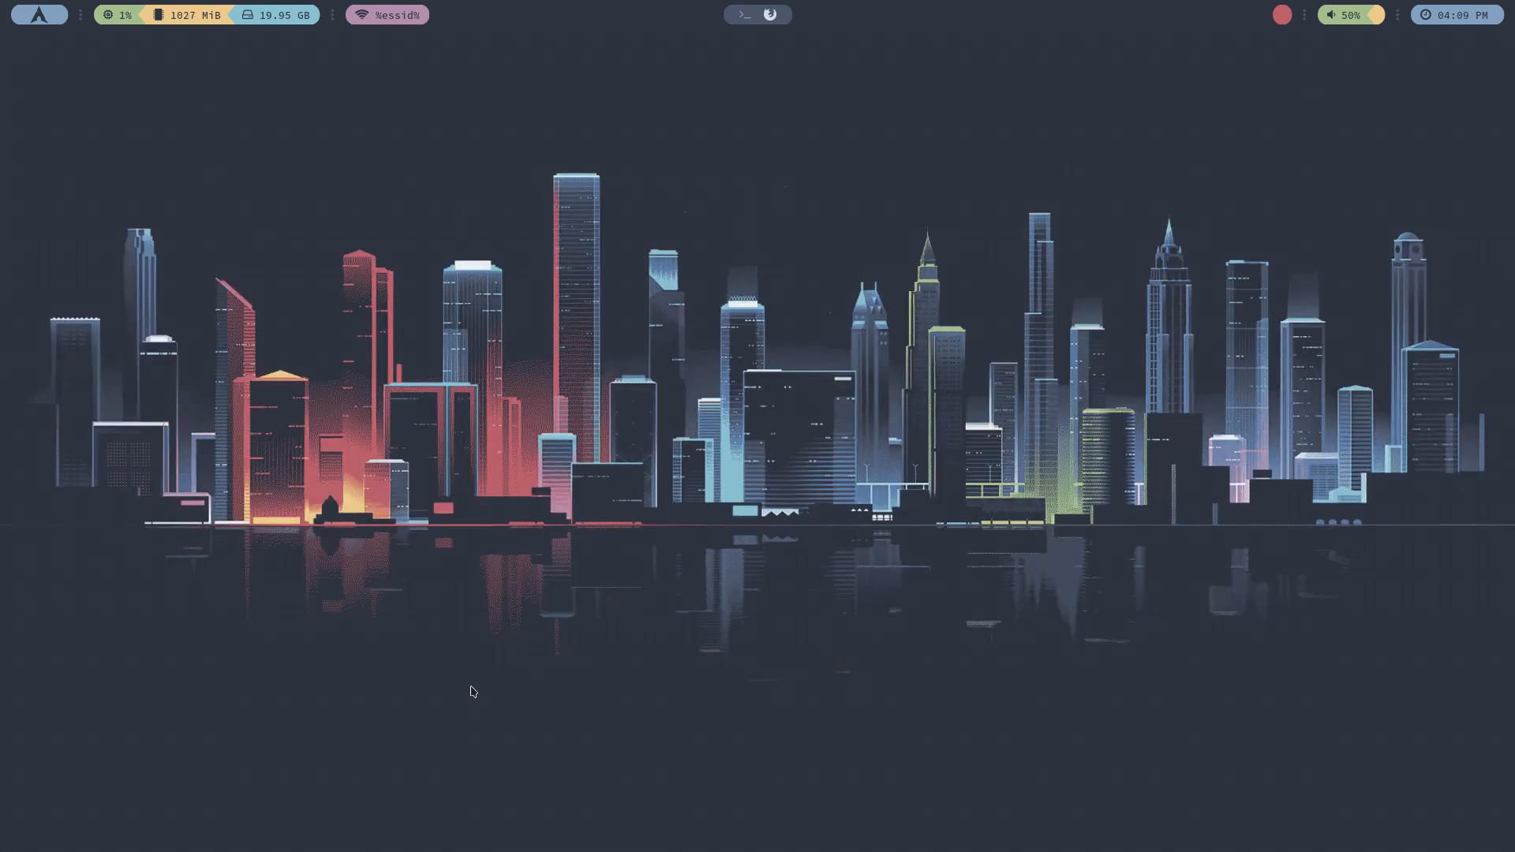
pyautogui.press('super+Return')
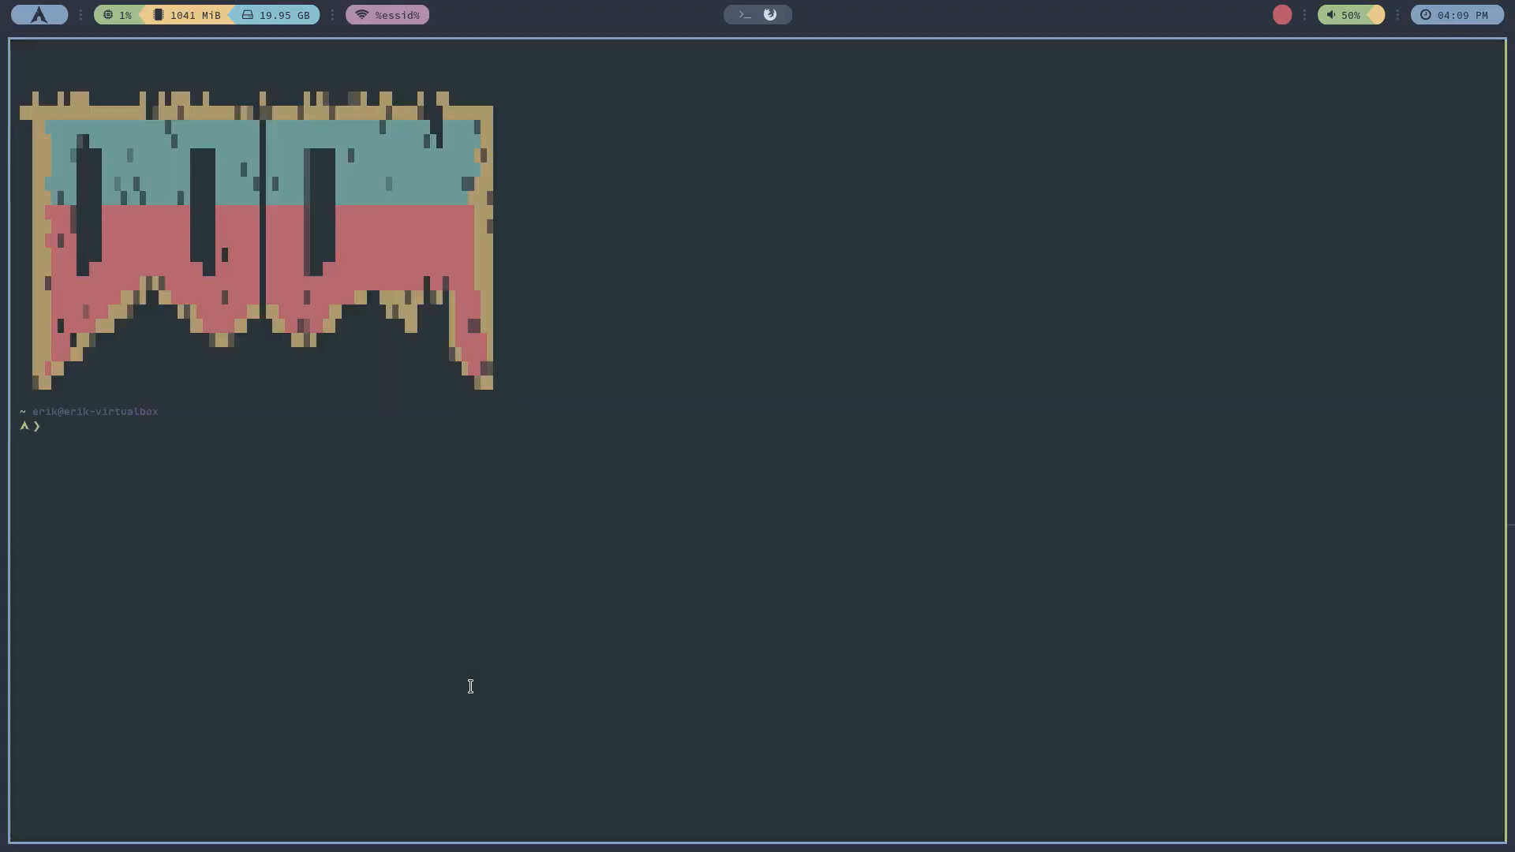
pyautogui.write('pkill i3')
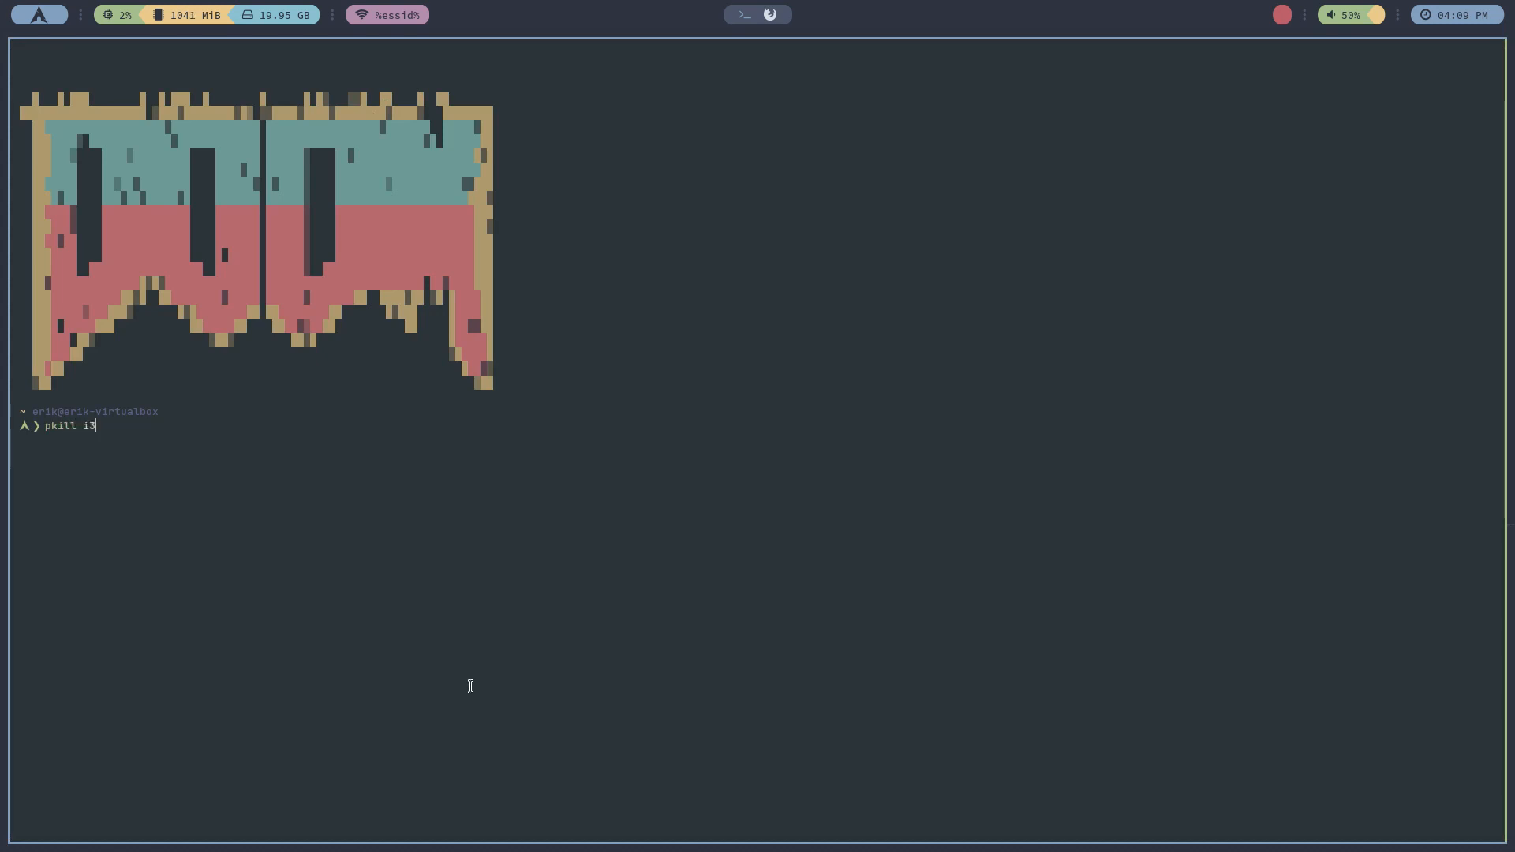
pyautogui.press('Return')
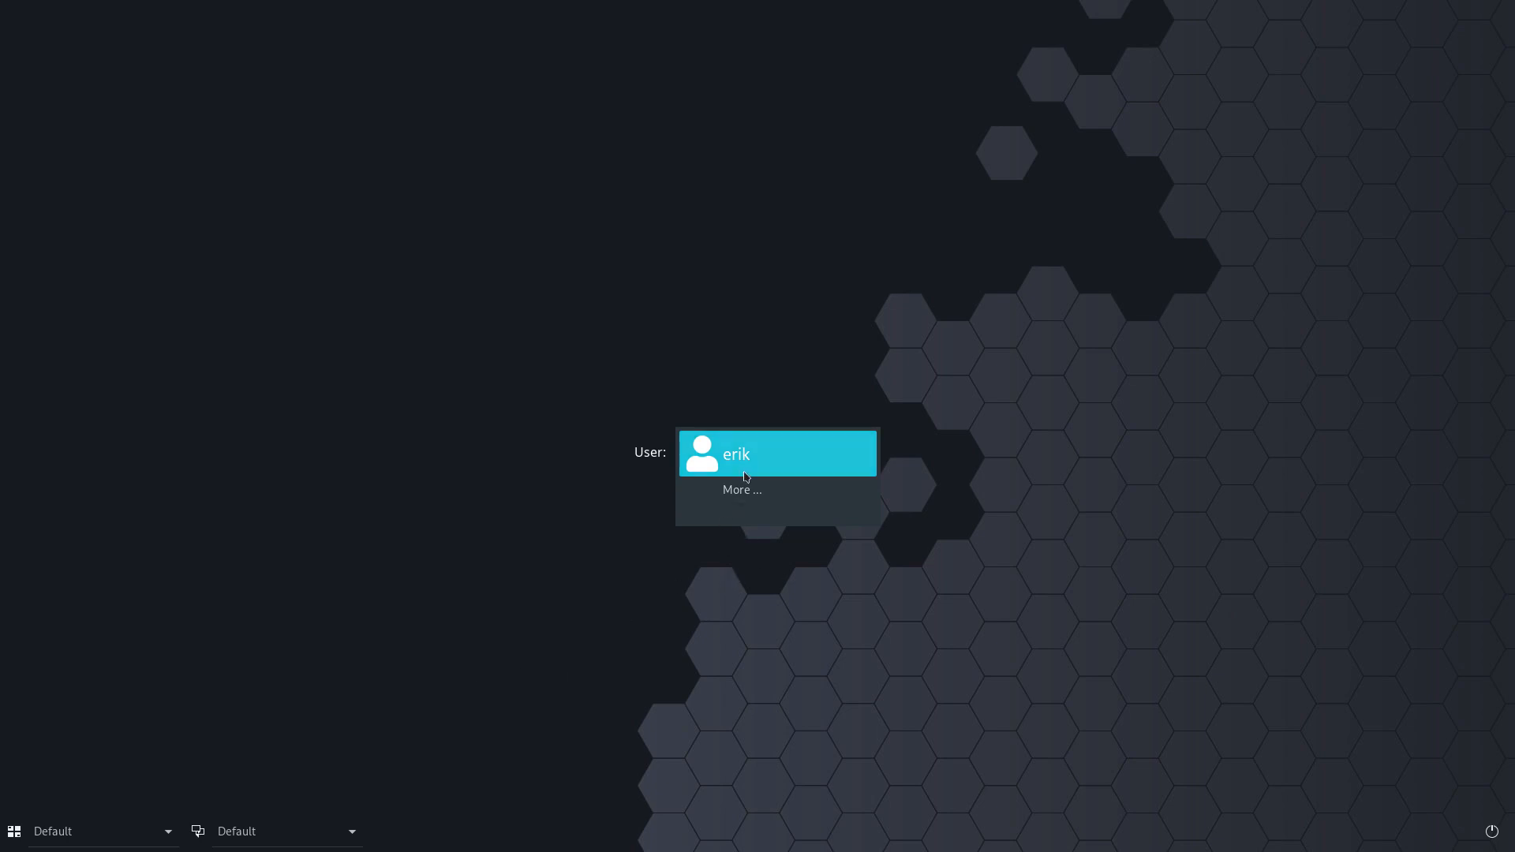
# At the SDDM screen, pick the user, enter the account password and log into the i3 session
pyautogui.click(802, 467)
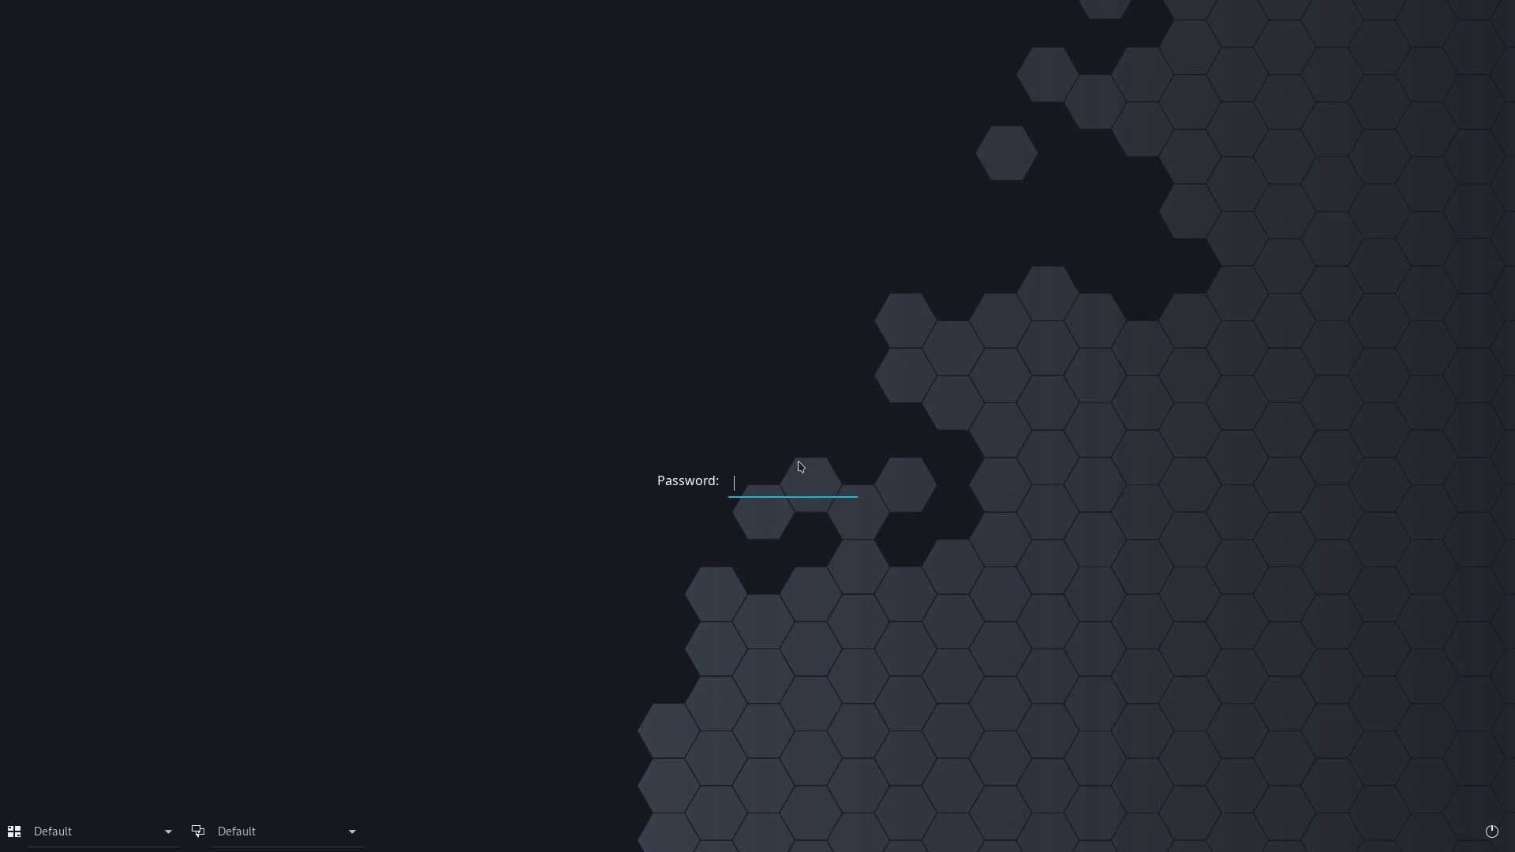
pyautogui.write('••••')
pyautogui.click(234, 835)
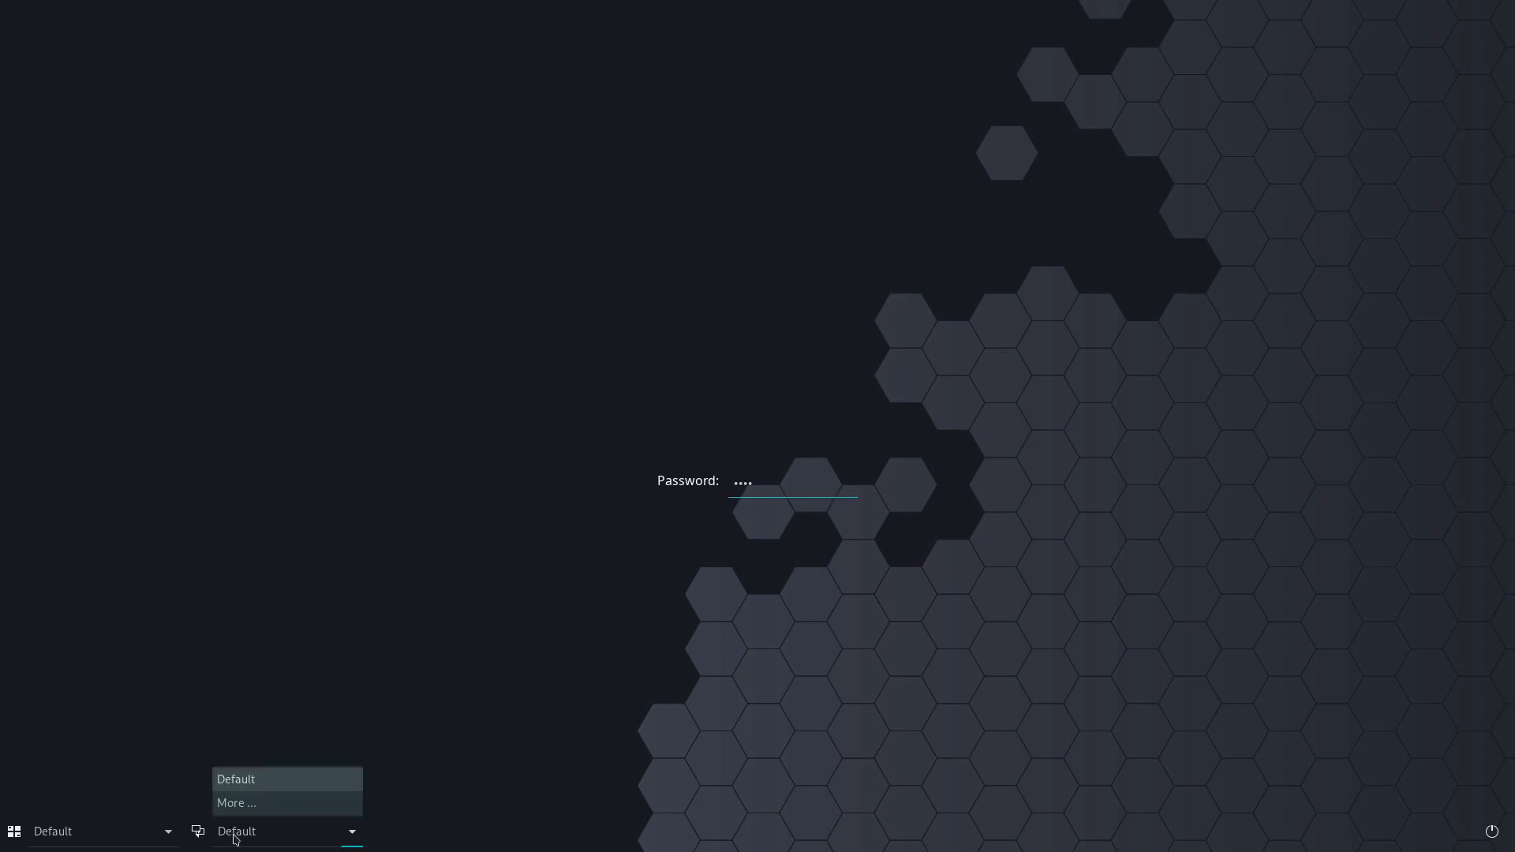
pyautogui.click(124, 845)
pyautogui.click(123, 836)
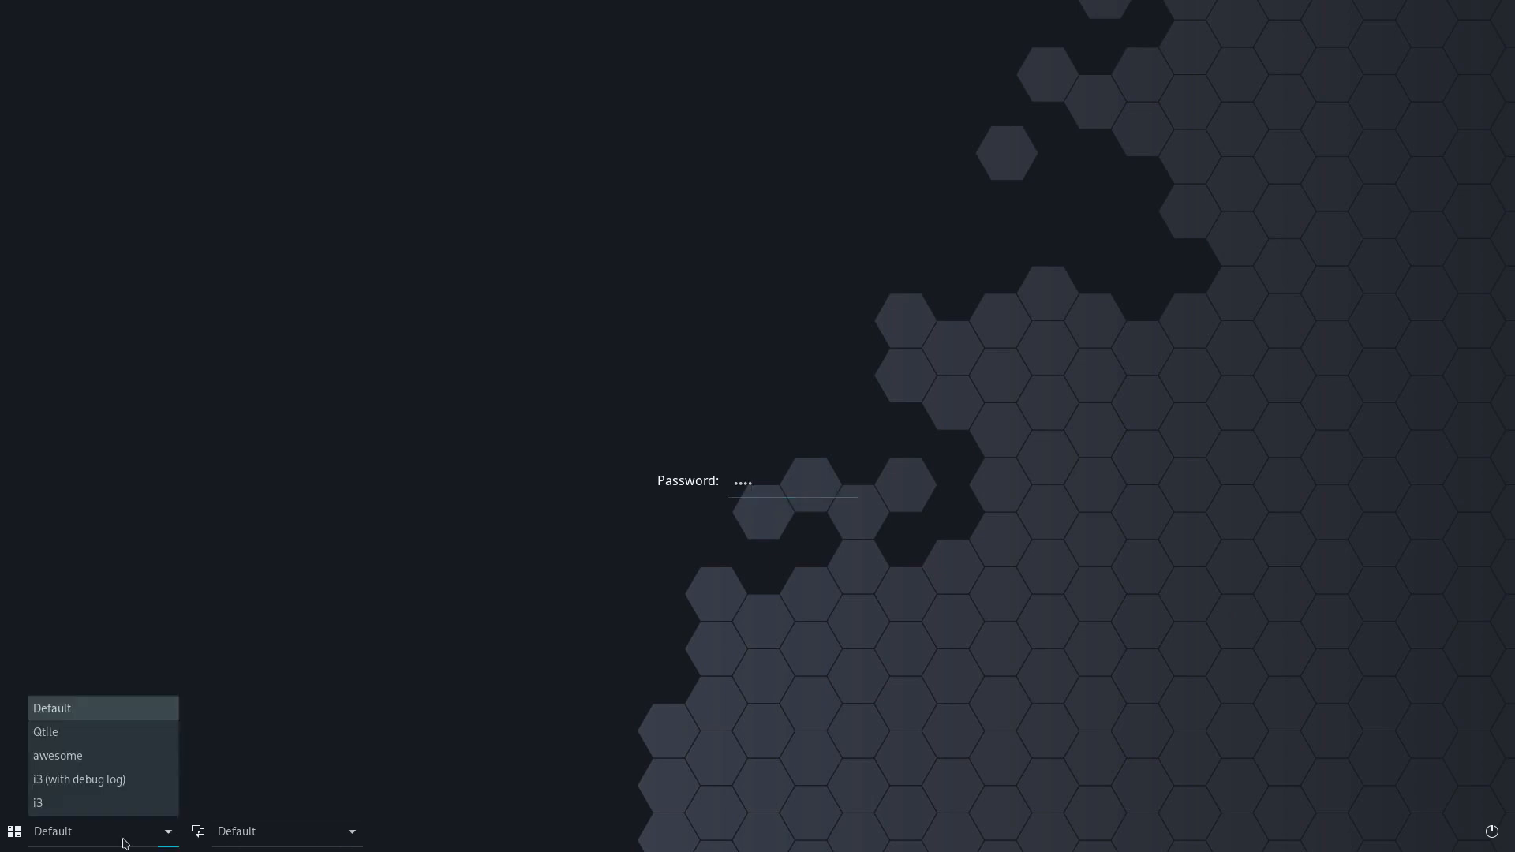
pyautogui.click(79, 804)
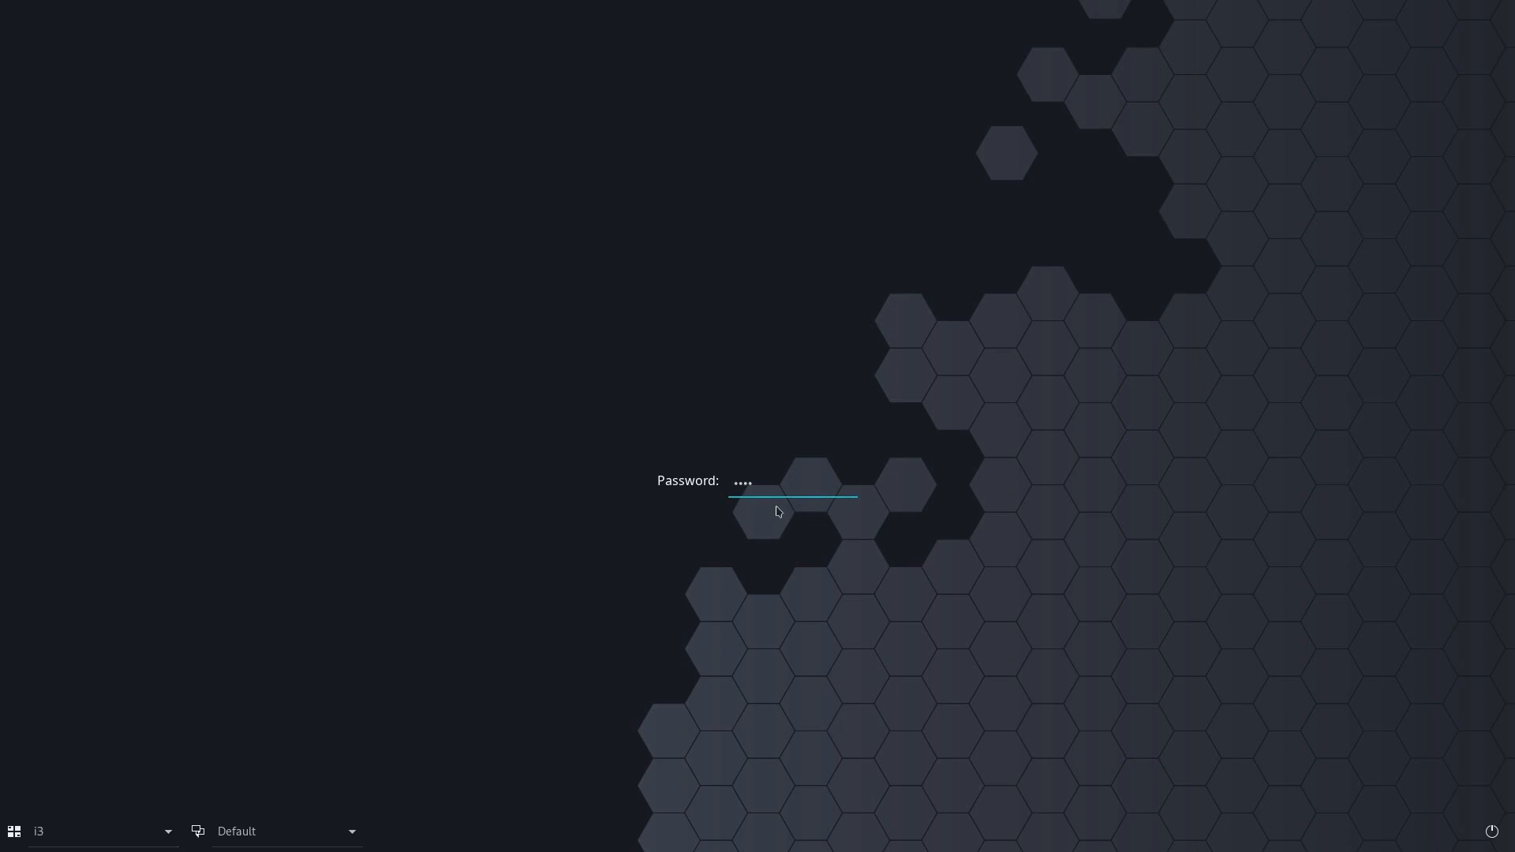
pyautogui.press('Return')
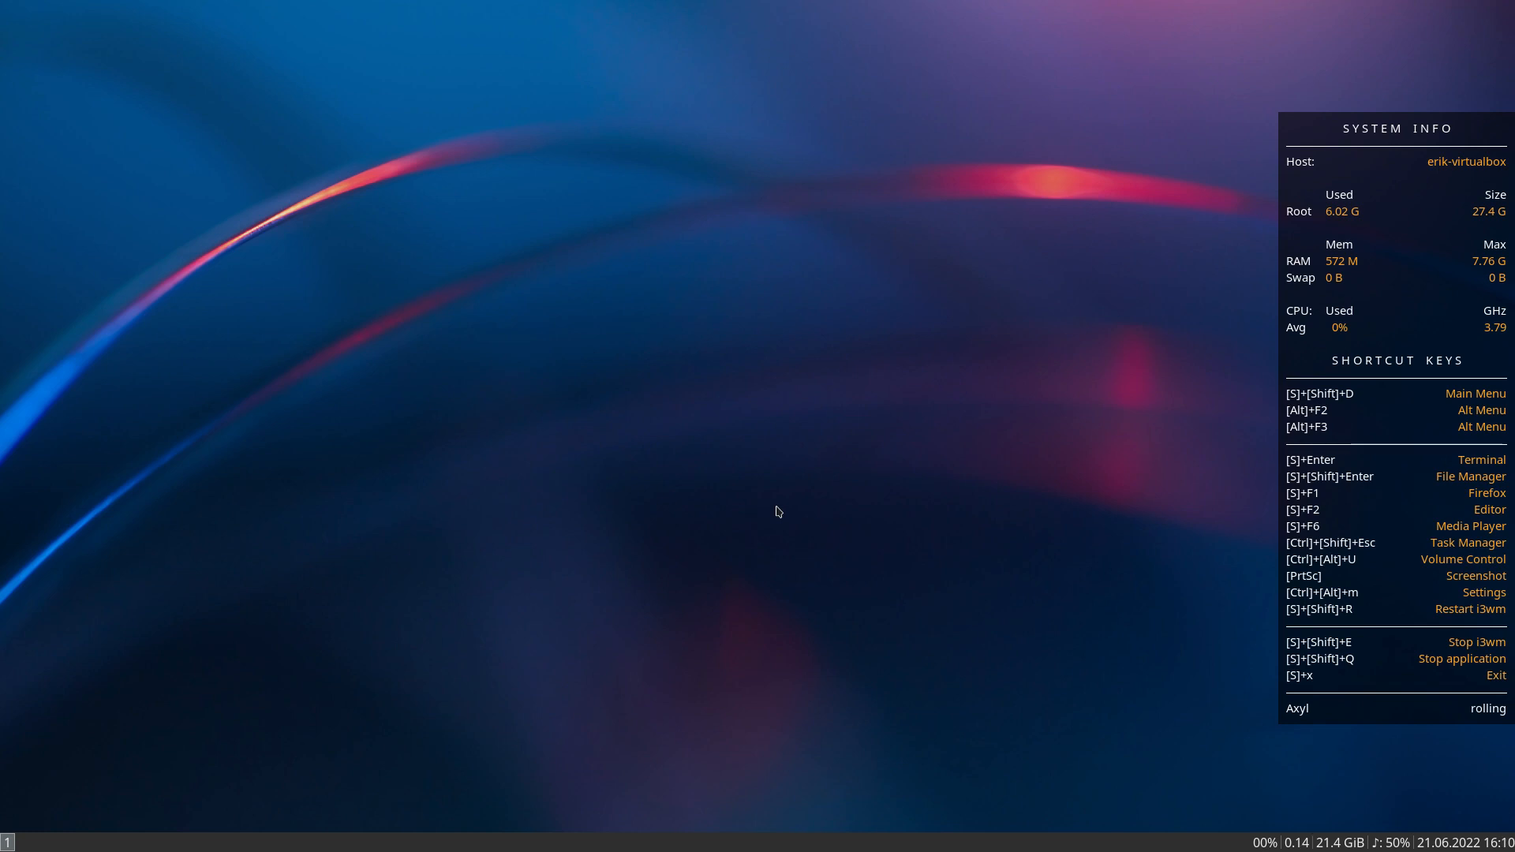
# Hide the Conky panel and open two terminals to see their random oh-my-zsh themes
pyautogui.press('super+c')
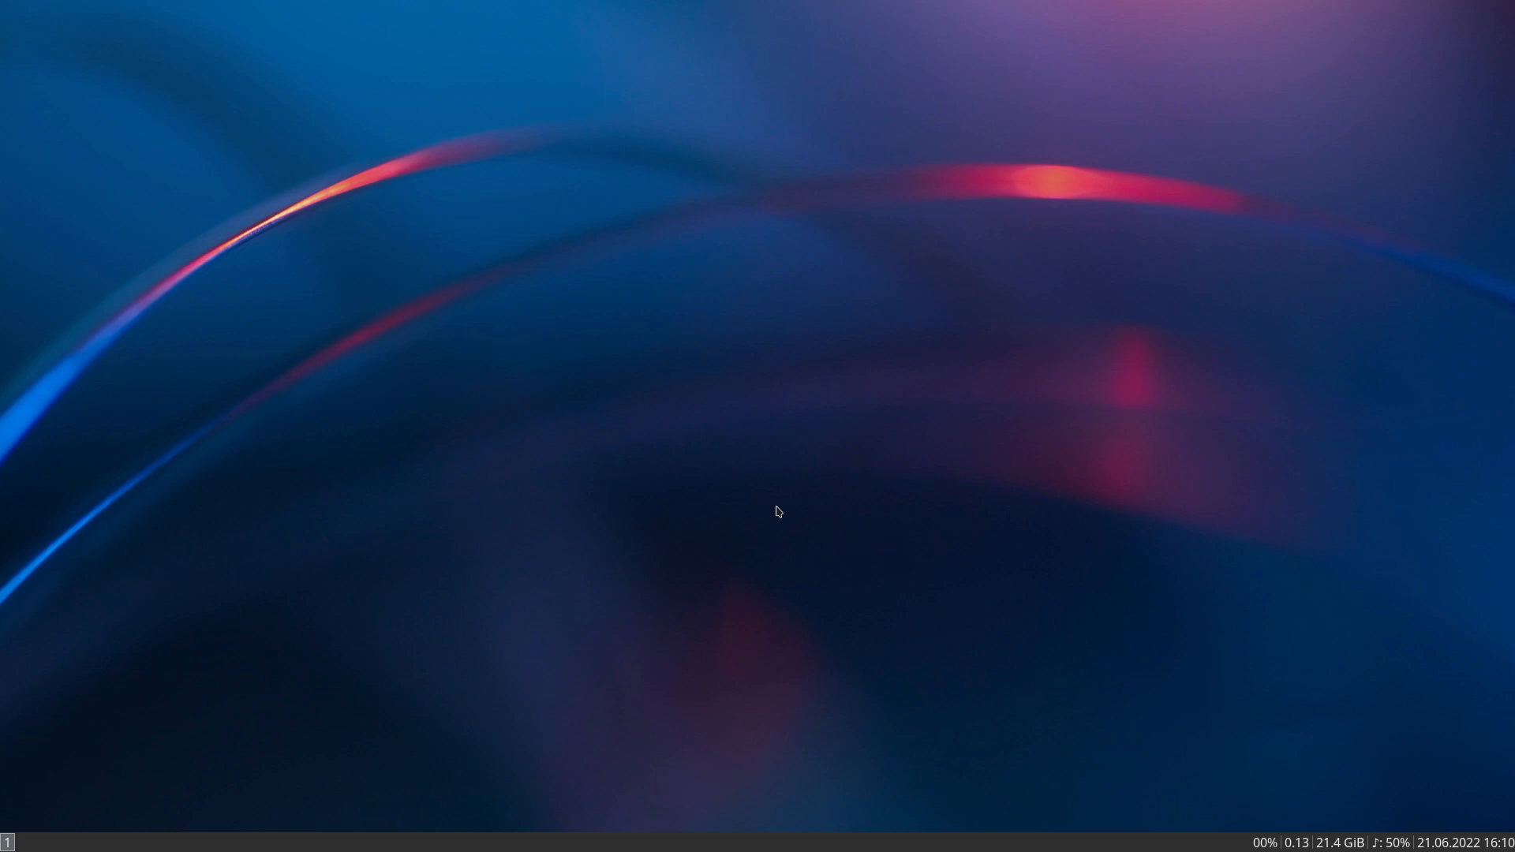
pyautogui.press('super+Return')
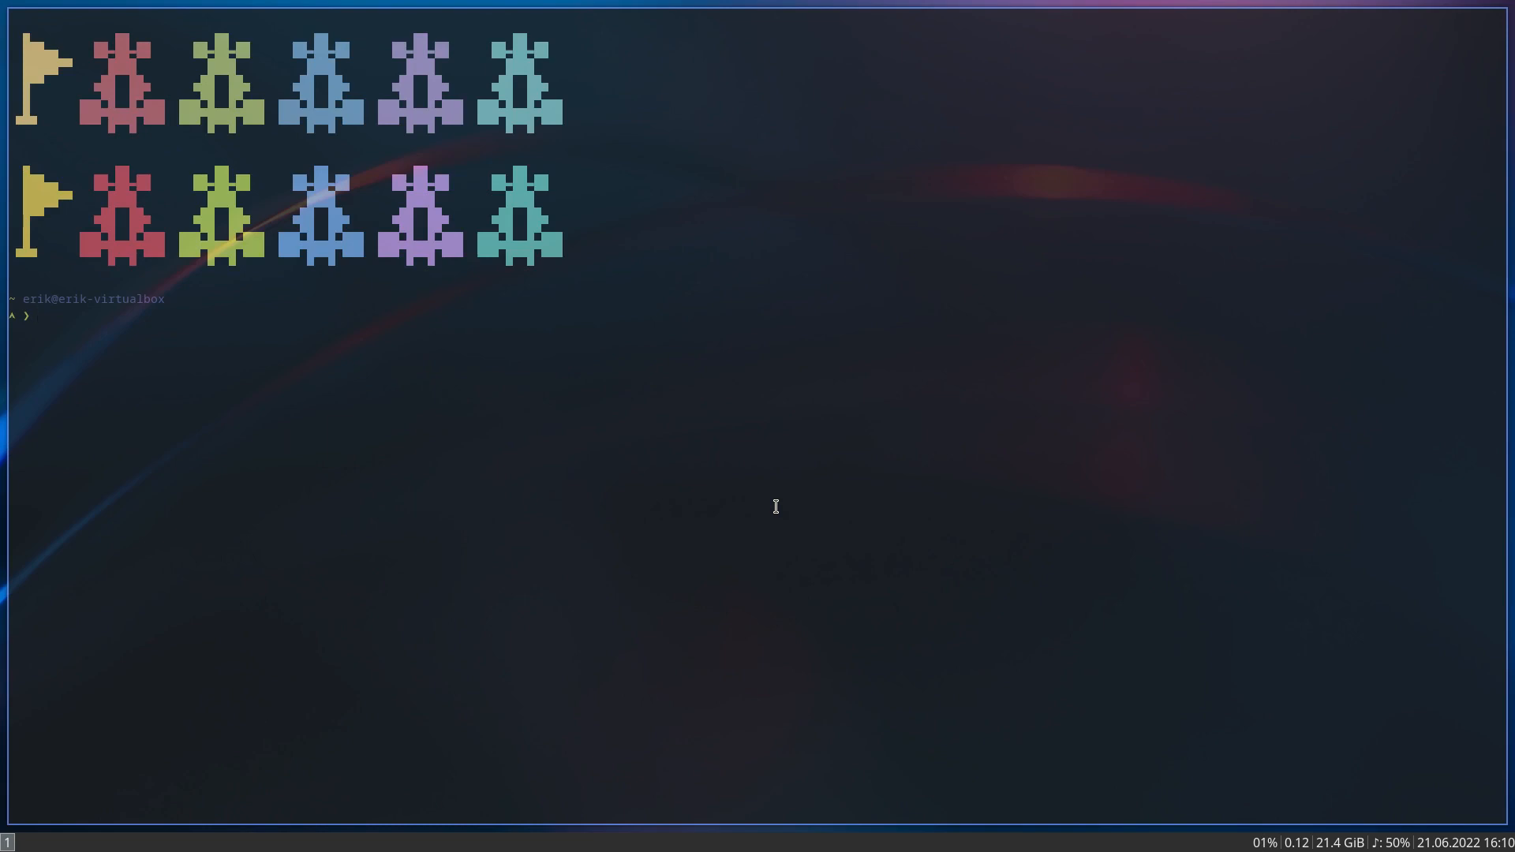
pyautogui.press('super+Return')
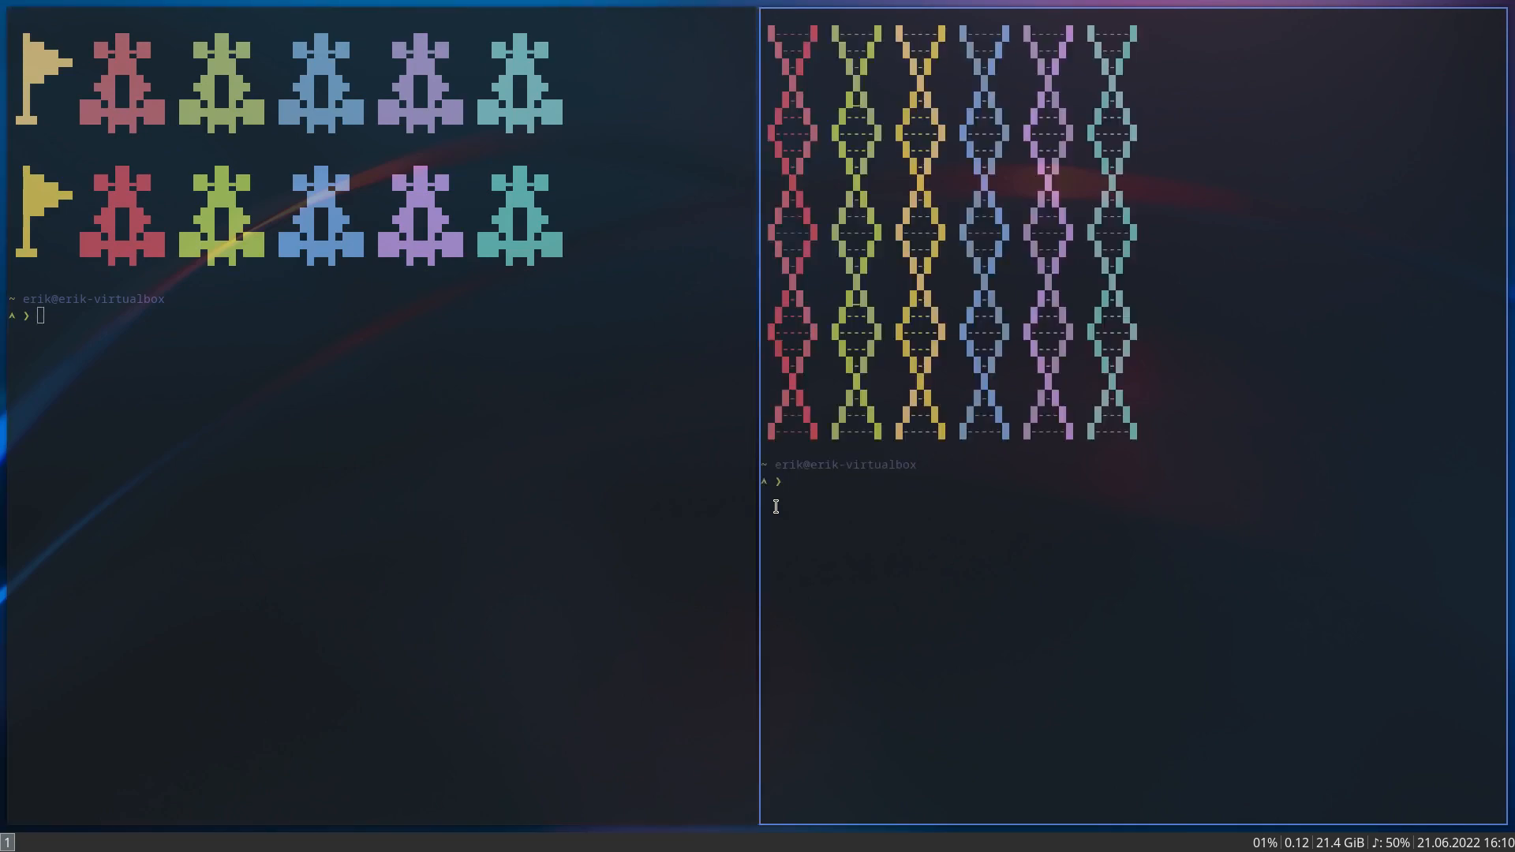
# Open and dismiss dmenu, close the right-hand terminal, and bring up the logout menu
pyautogui.press('super+d')
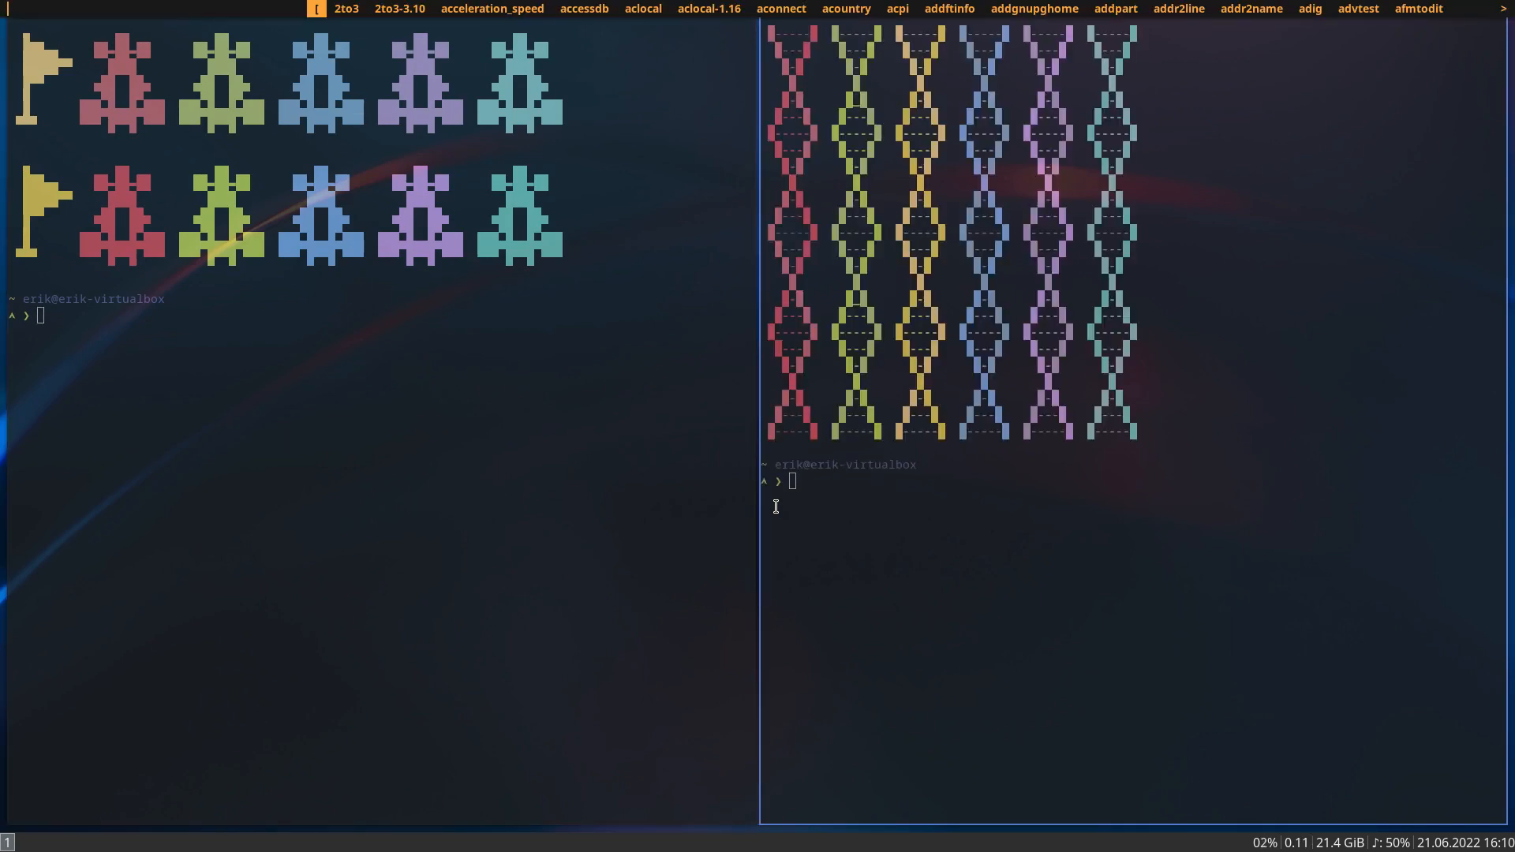
pyautogui.press('Escape')
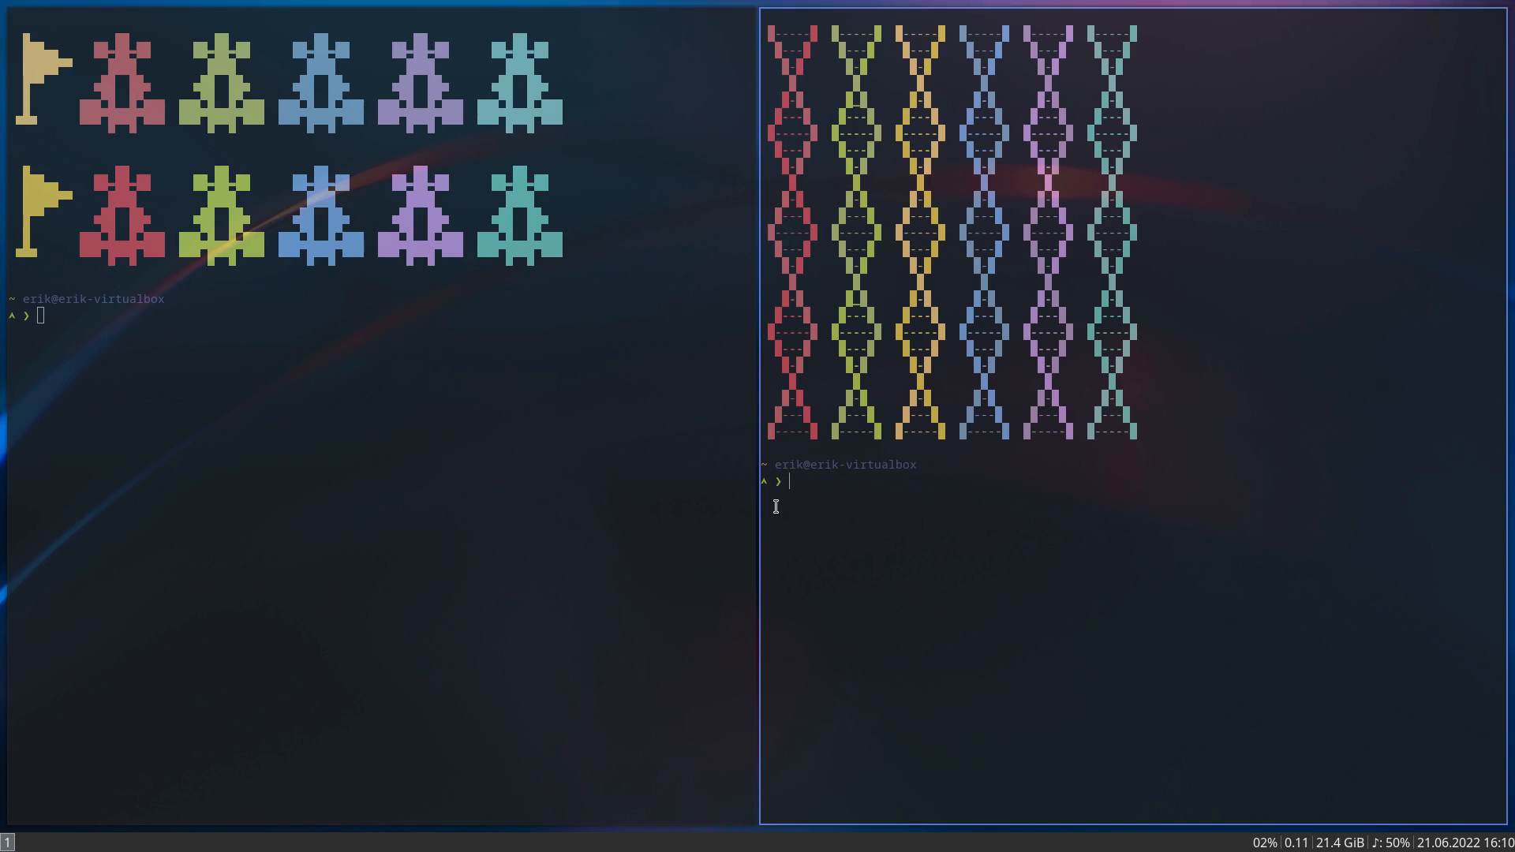
pyautogui.press('super+shift+q')
pyautogui.press('super+shift+q')
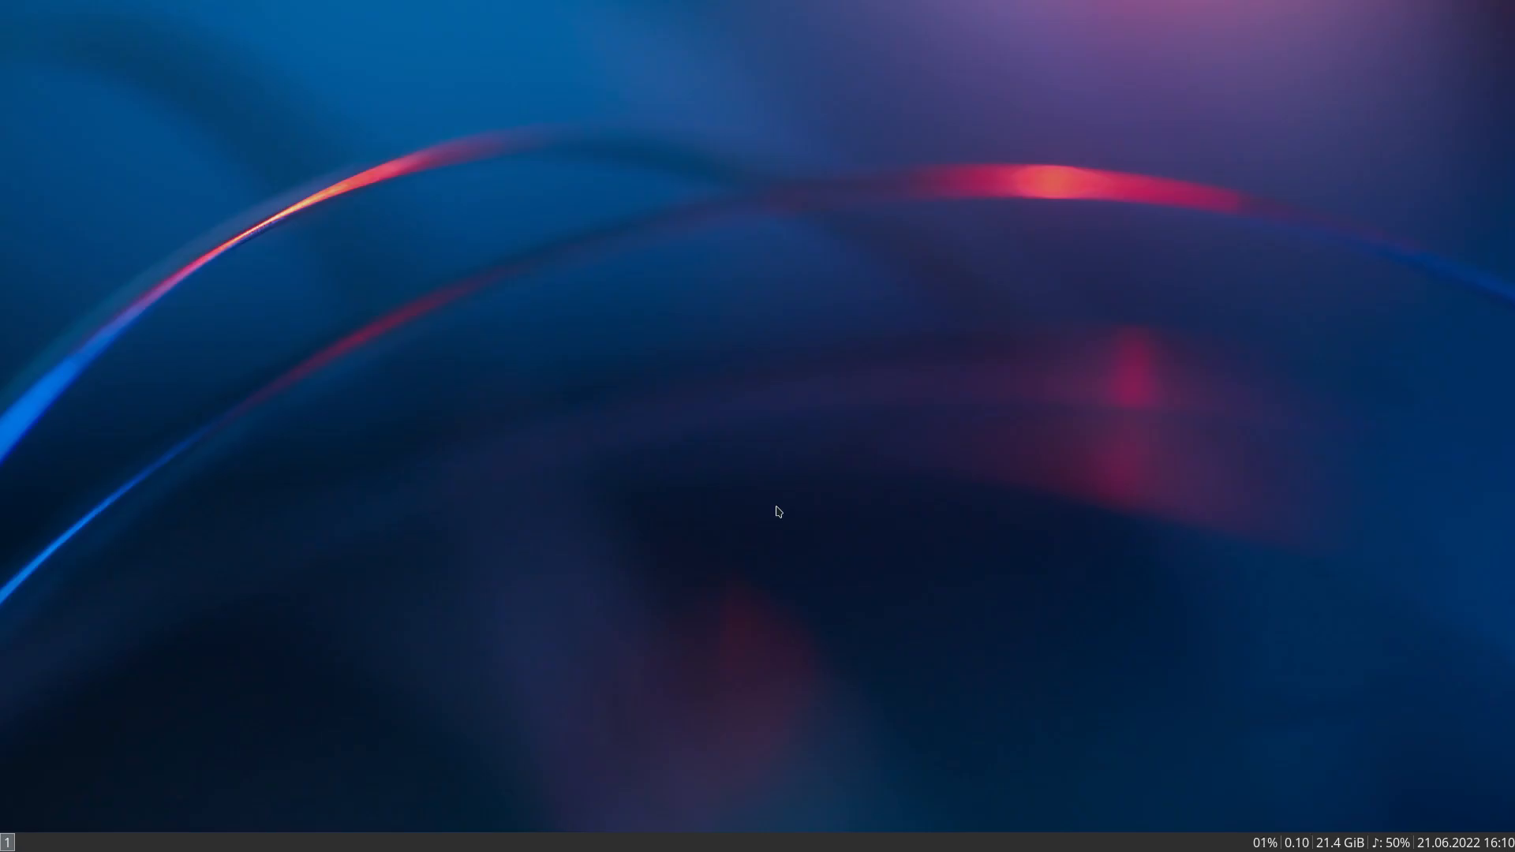
pyautogui.press('super+shift+e')
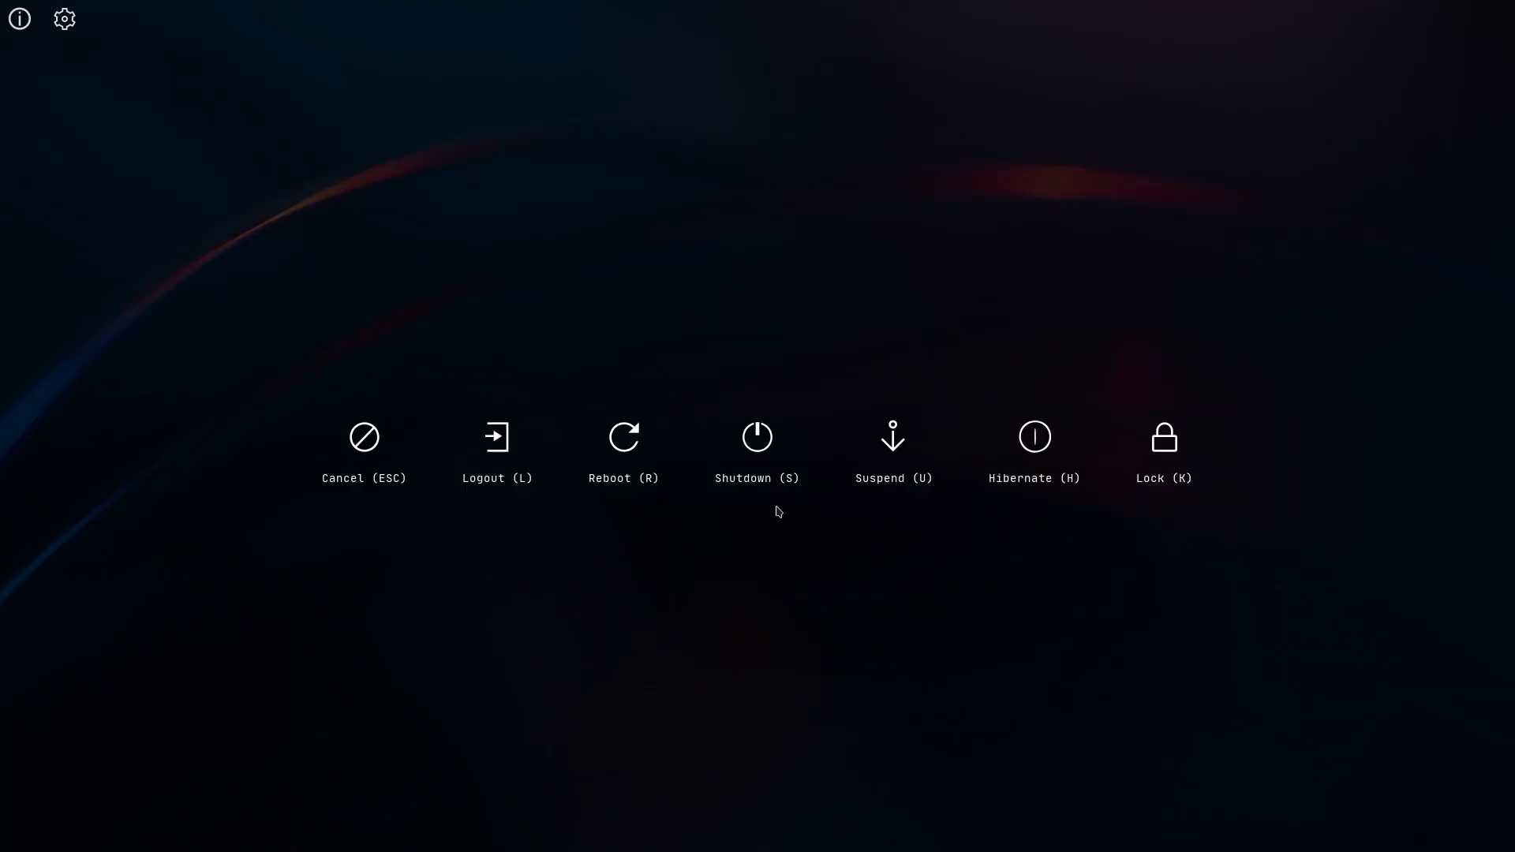
# Lock the screen from the logout menu and unlock it with the account password
pyautogui.click(1164, 464)
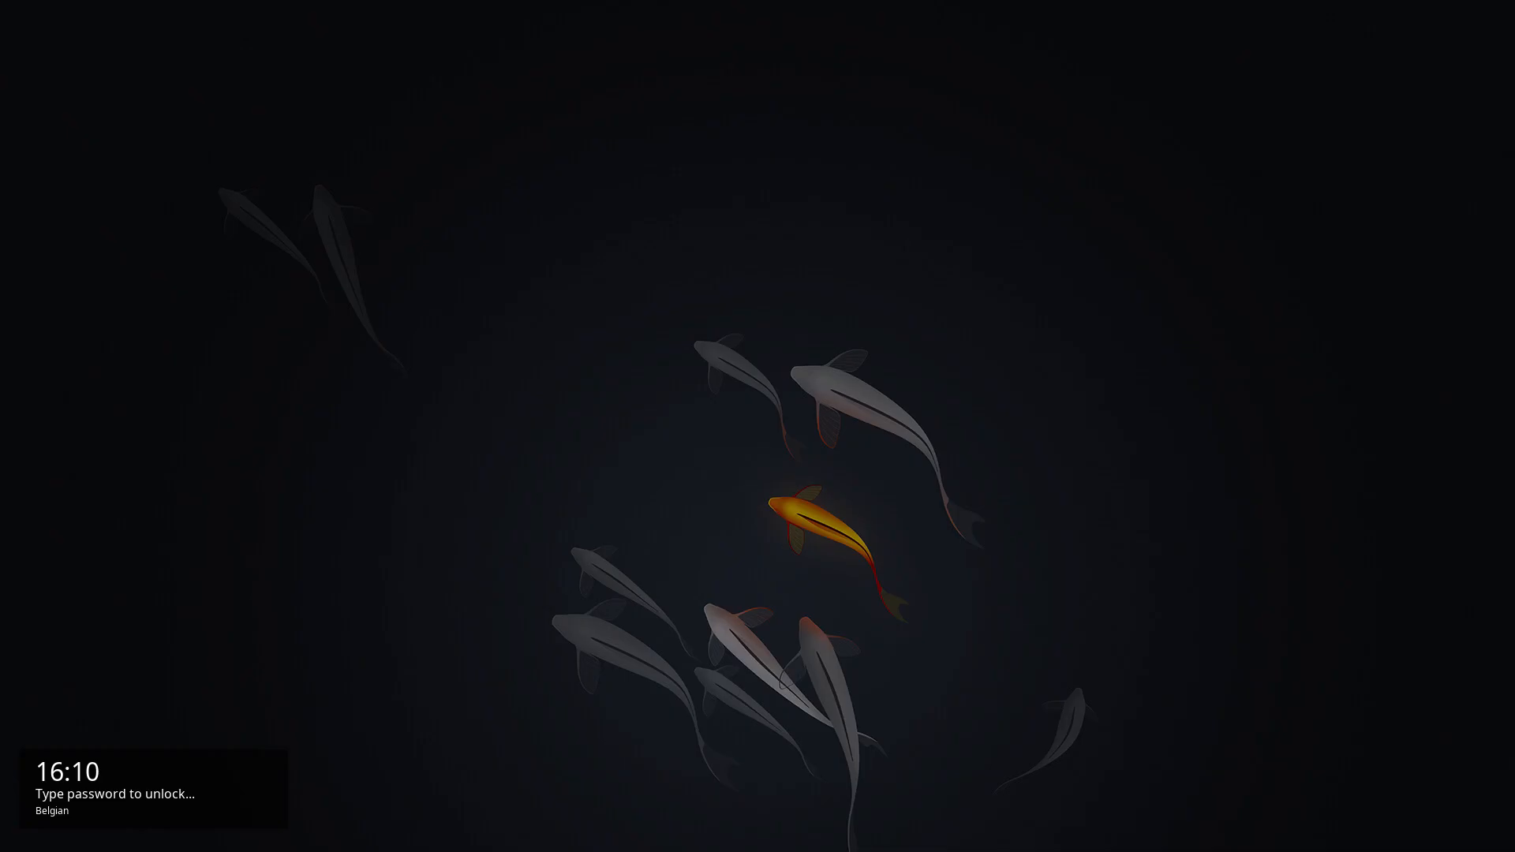
pyautogui.write('****')
pyautogui.press('Return')
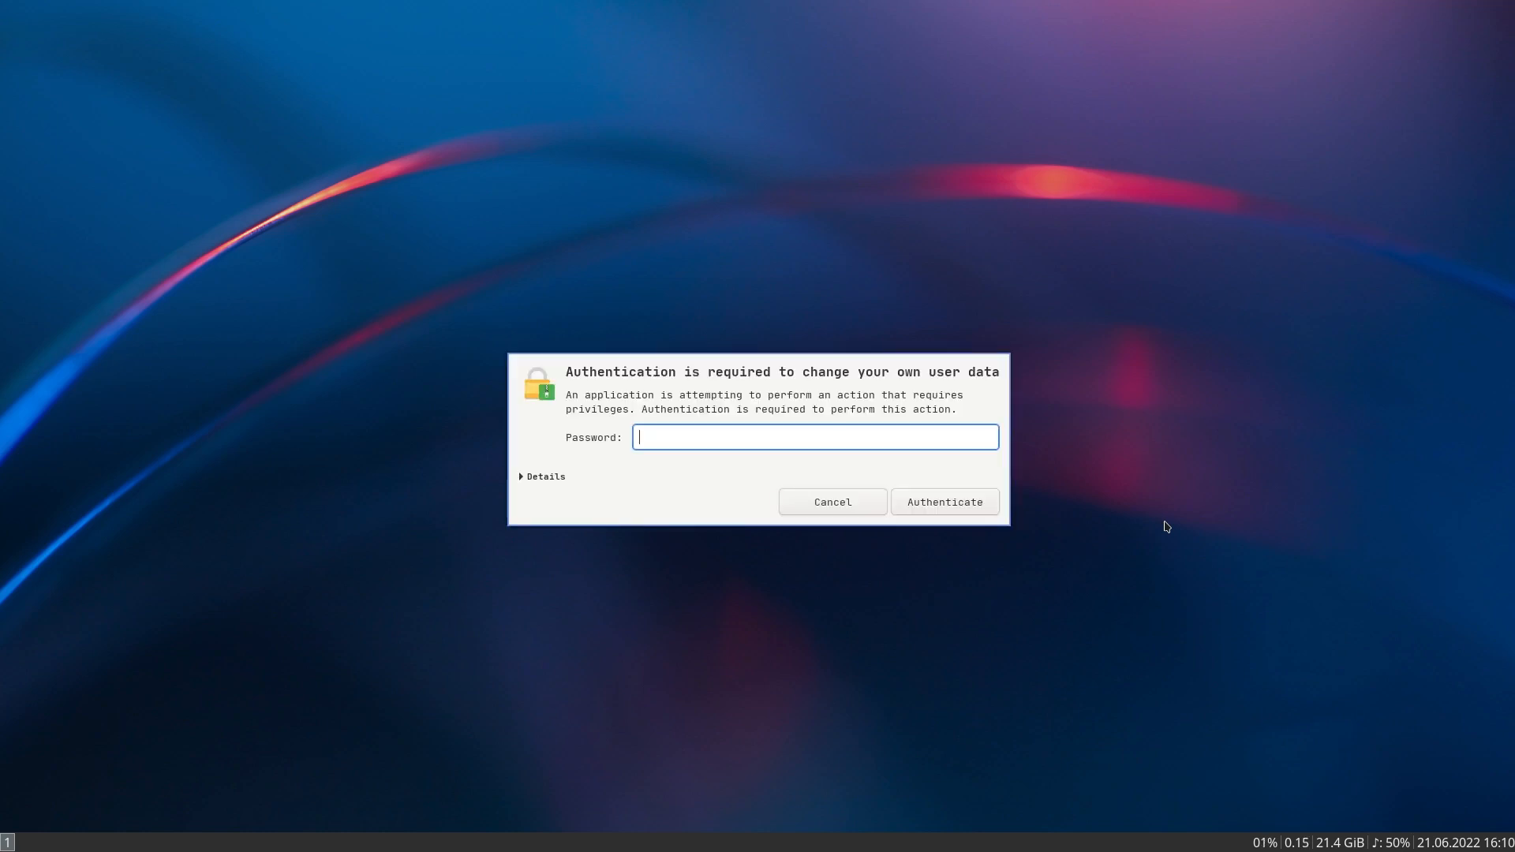
# Cancel both polkit authentication requests and open a fresh terminal
pyautogui.write('**')
pyautogui.press('Return')
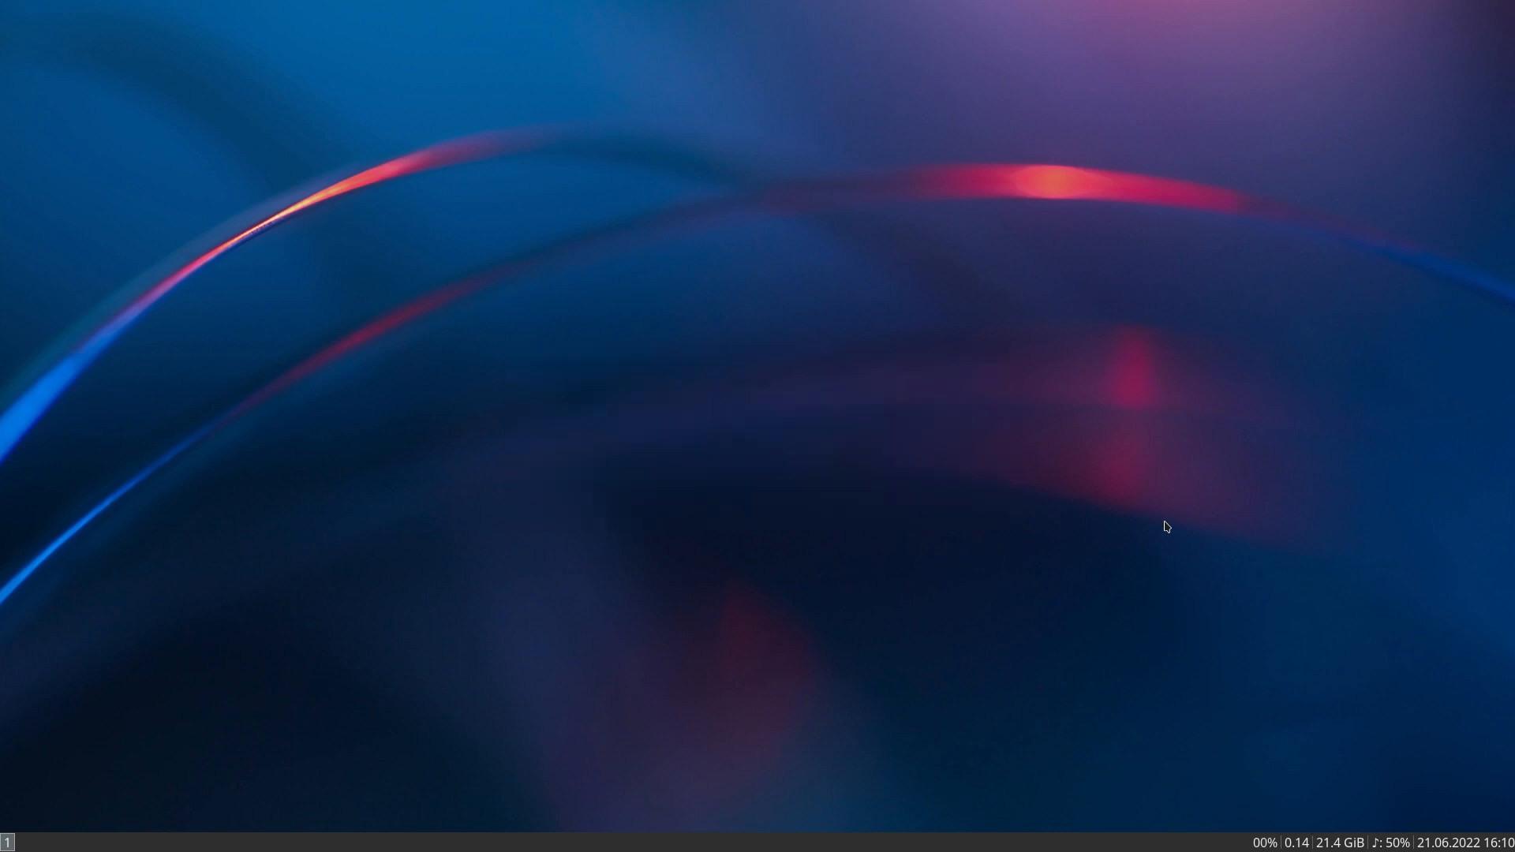
pyautogui.press('Escape')
pyautogui.press('super+Return')
# Launch archlinux-tweak-tool from the terminal with the password and dismiss the lock file warning
pyautogui.write('archl')
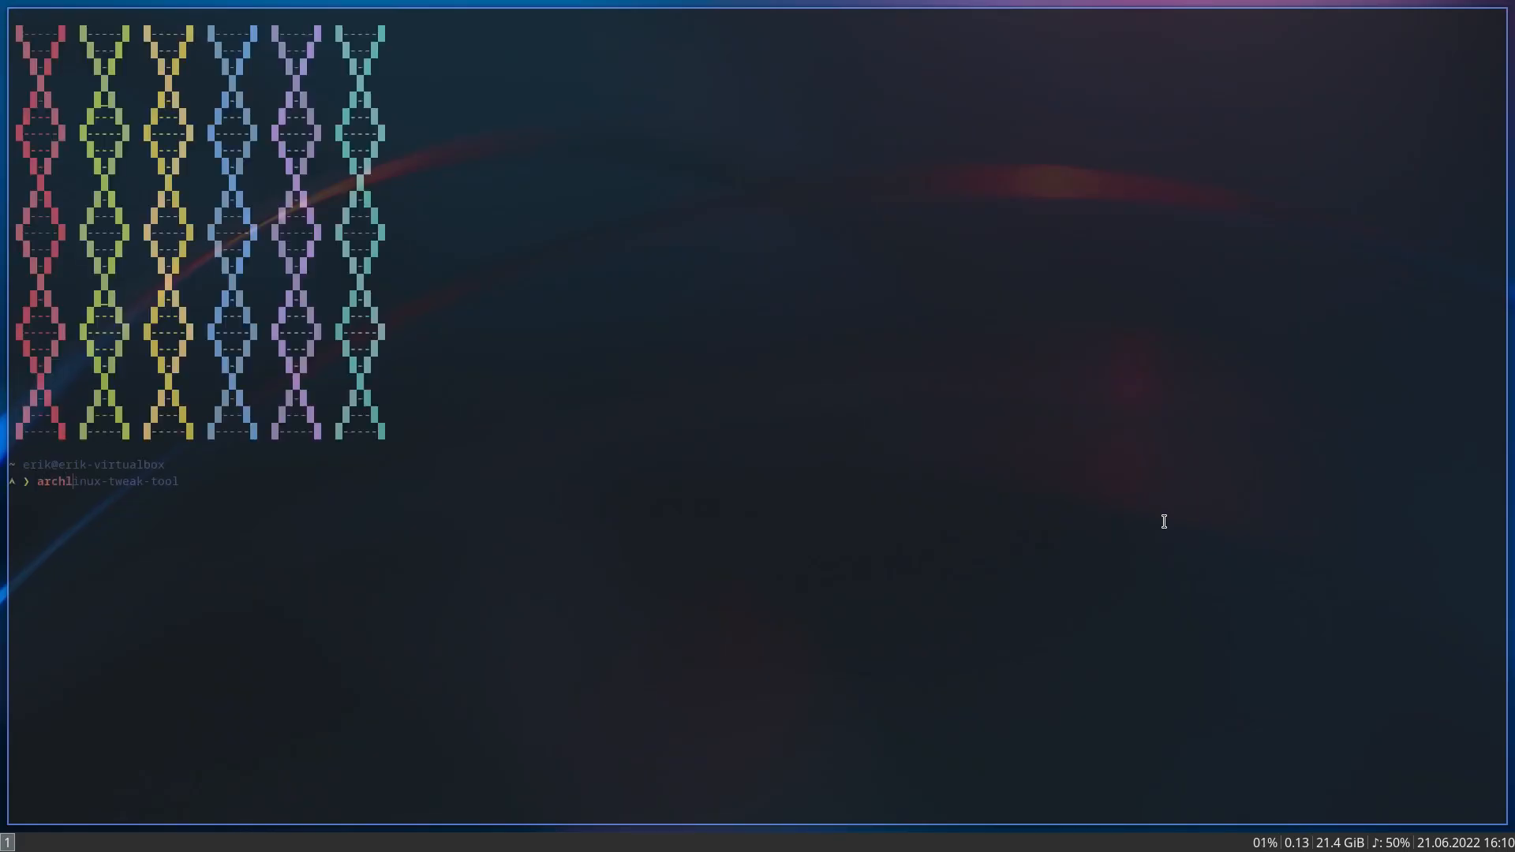
pyautogui.press('Right')
pyautogui.press('Return')
pyautogui.write('****')
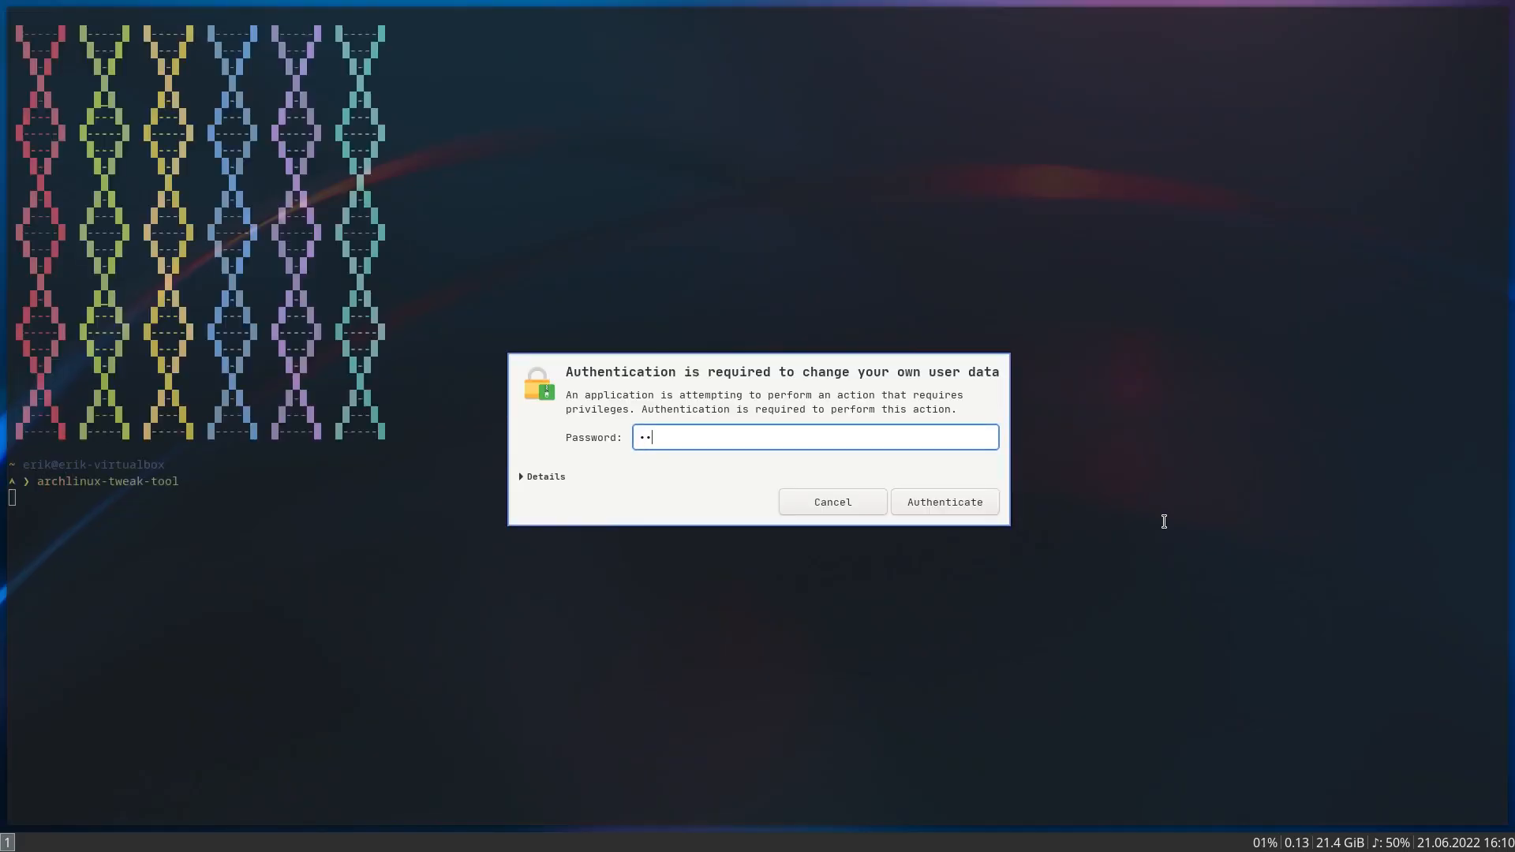
pyautogui.press('Return')
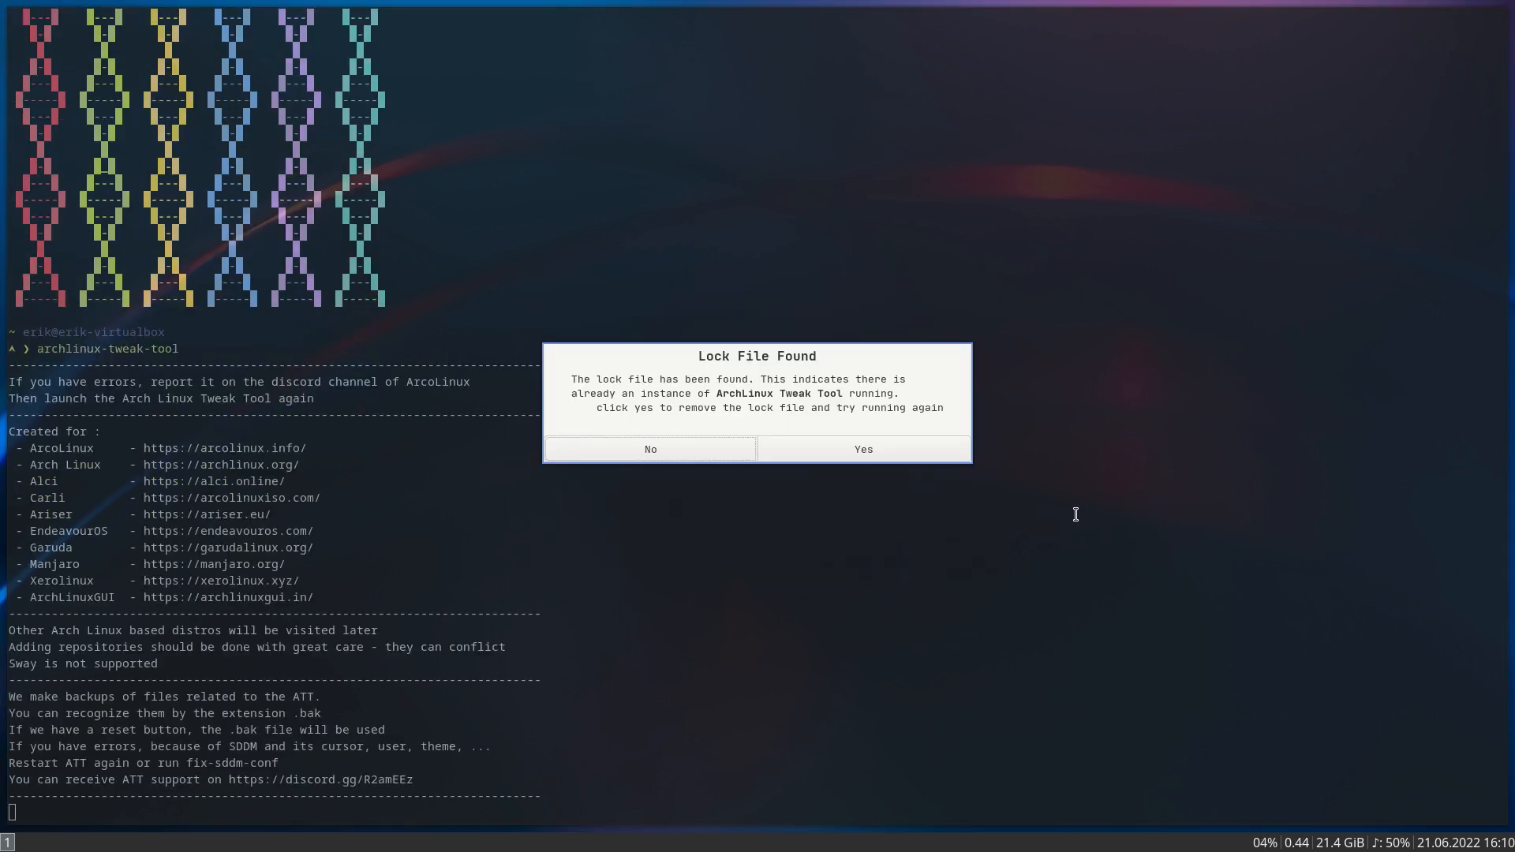
pyautogui.click(871, 452)
# Relaunch the Tweak Tool with authentication and show its Desktop Theme Switcher page
pyautogui.press('Up')
pyautogui.press('Up')
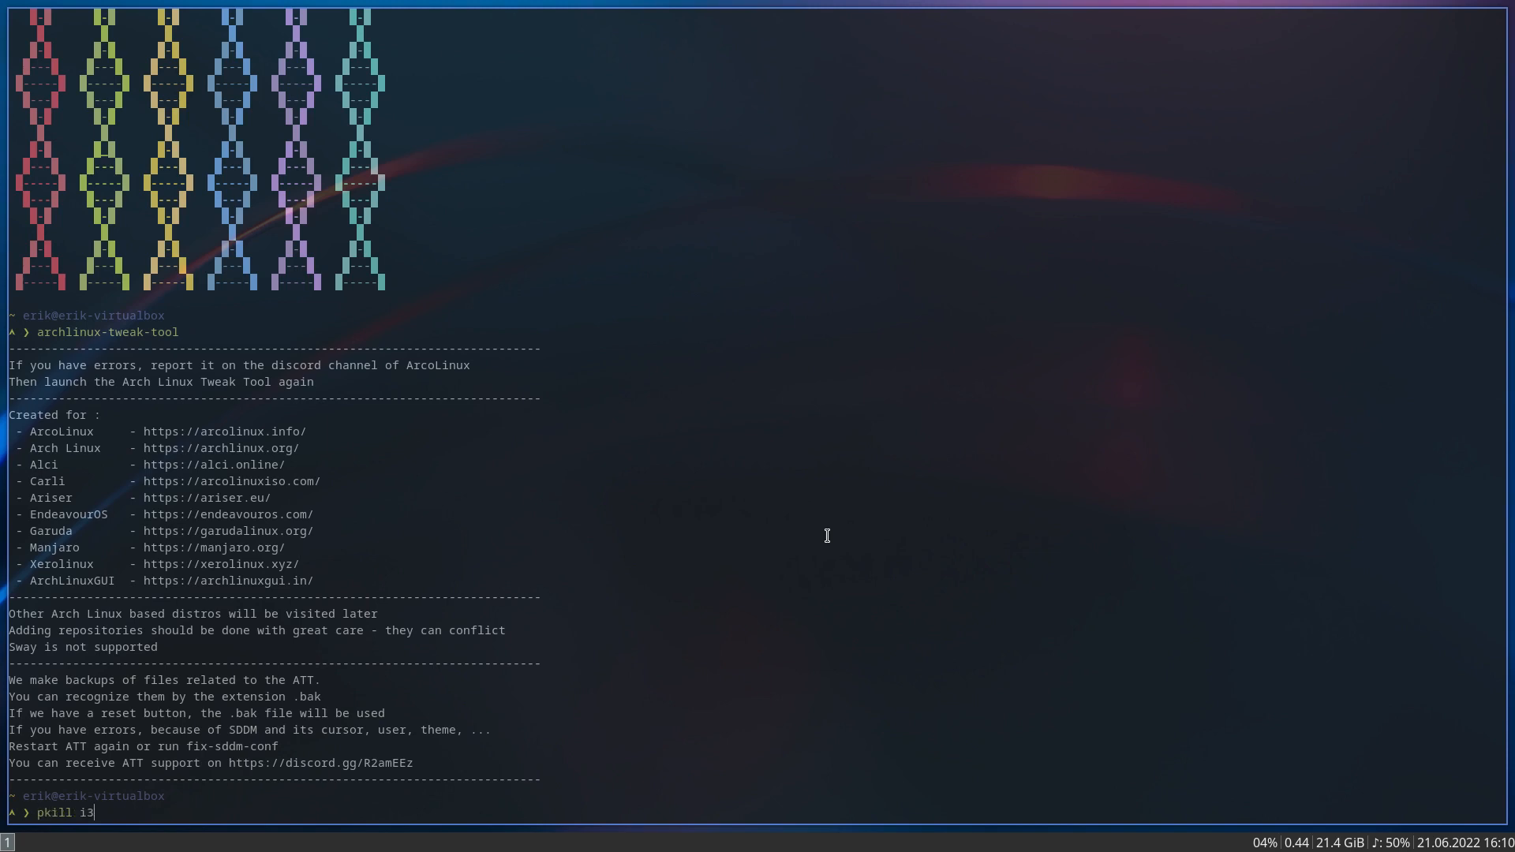
pyautogui.press('Down')
pyautogui.press('Return')
pyautogui.write('****')
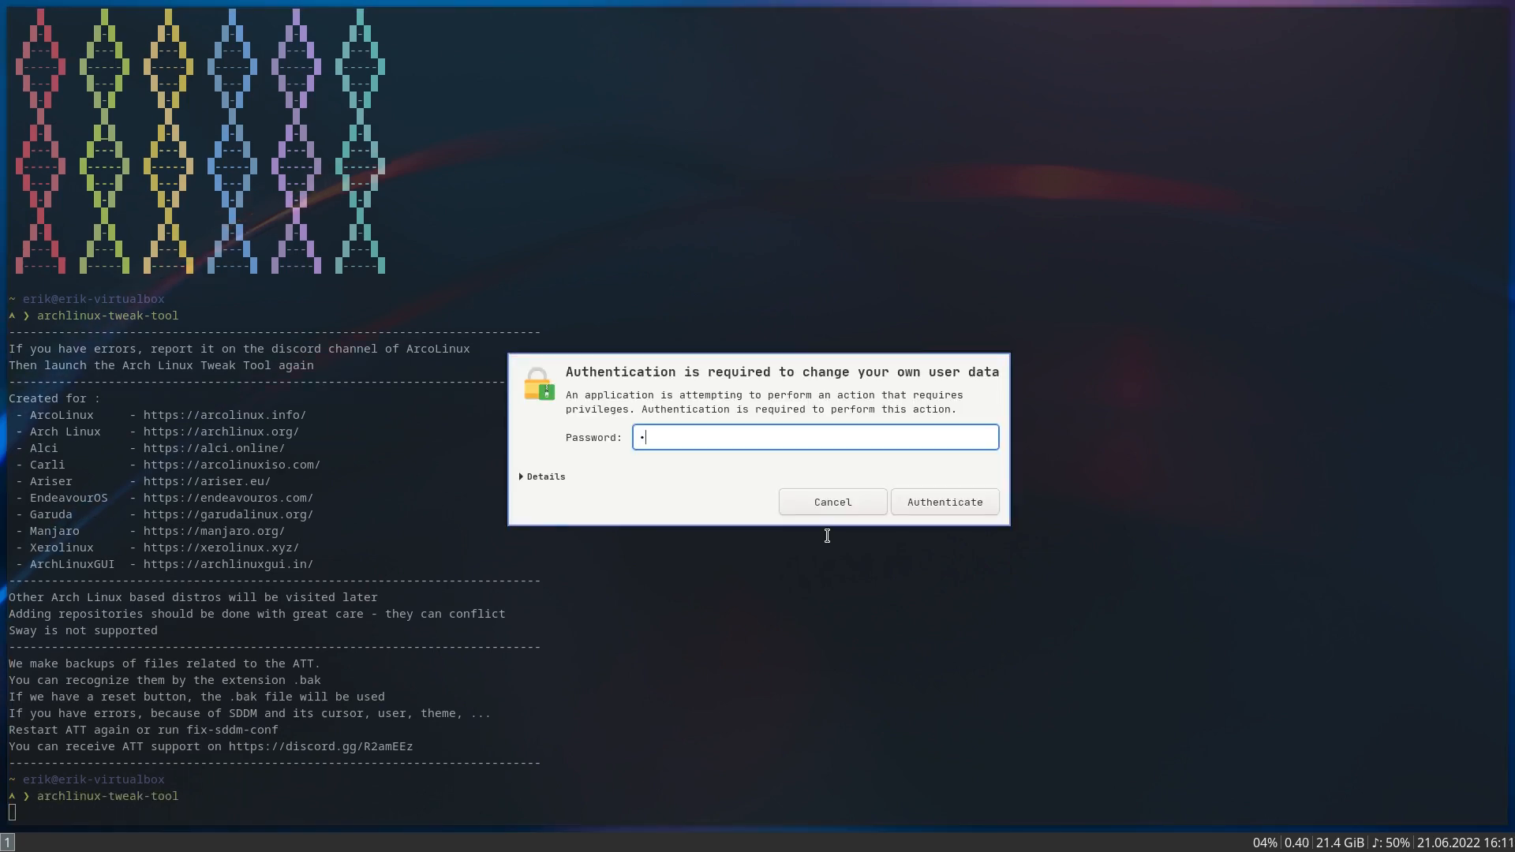
pyautogui.press('Return')
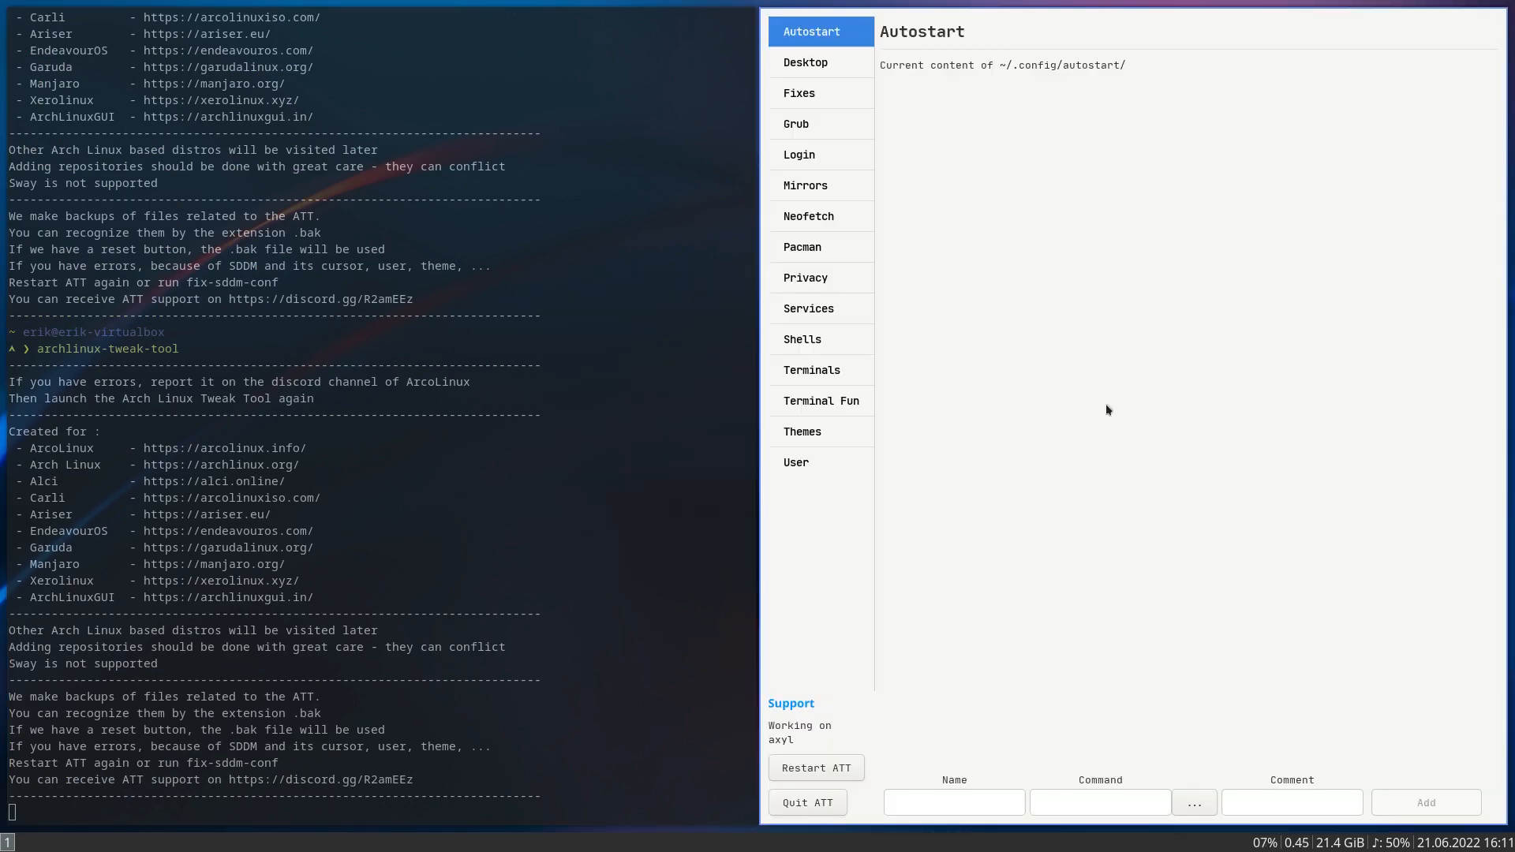
pyautogui.click(832, 62)
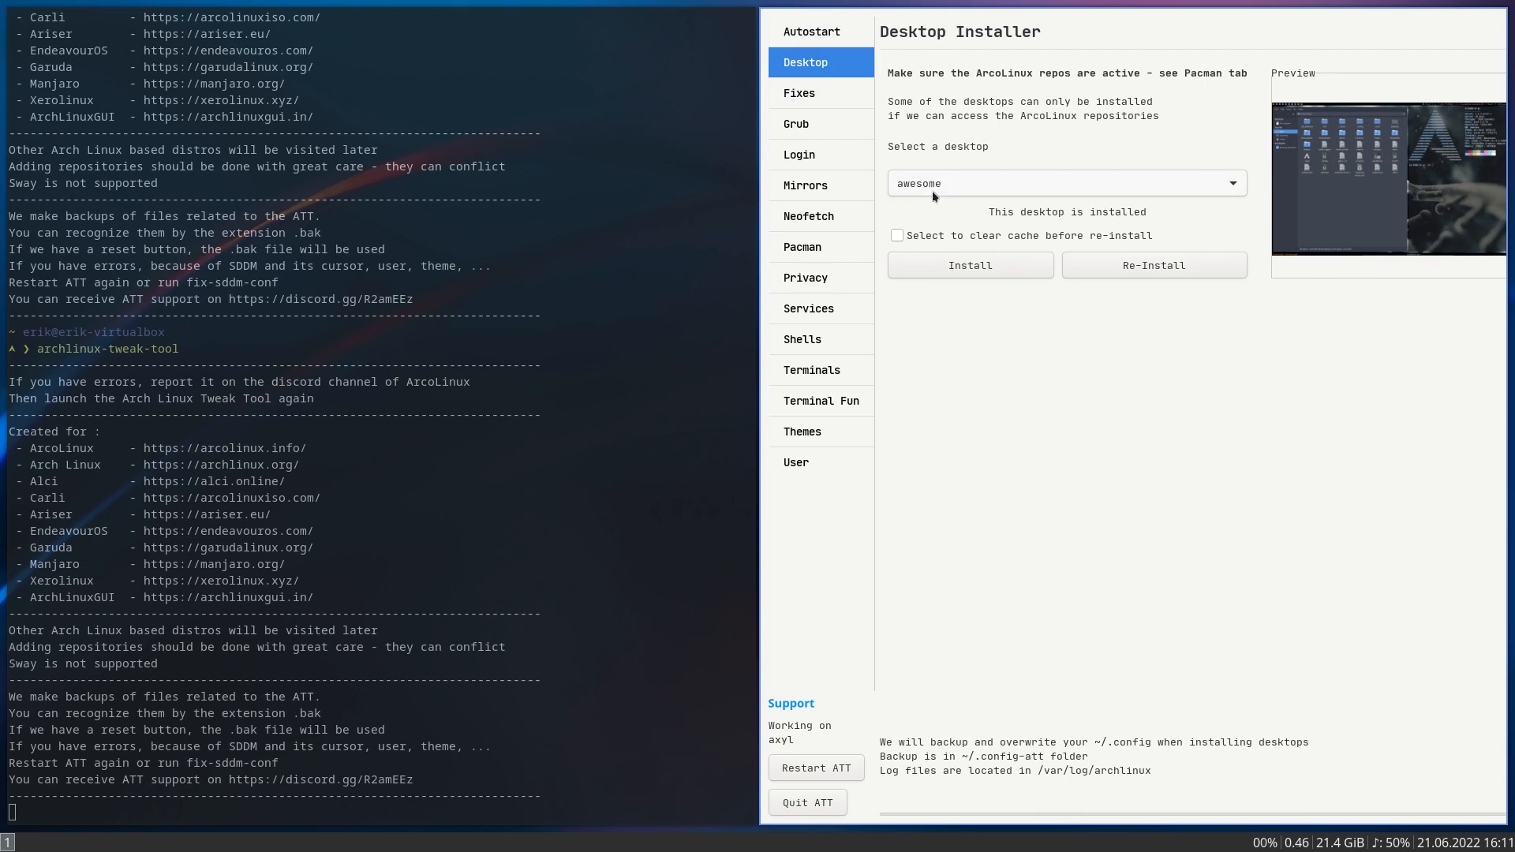
pyautogui.click(832, 431)
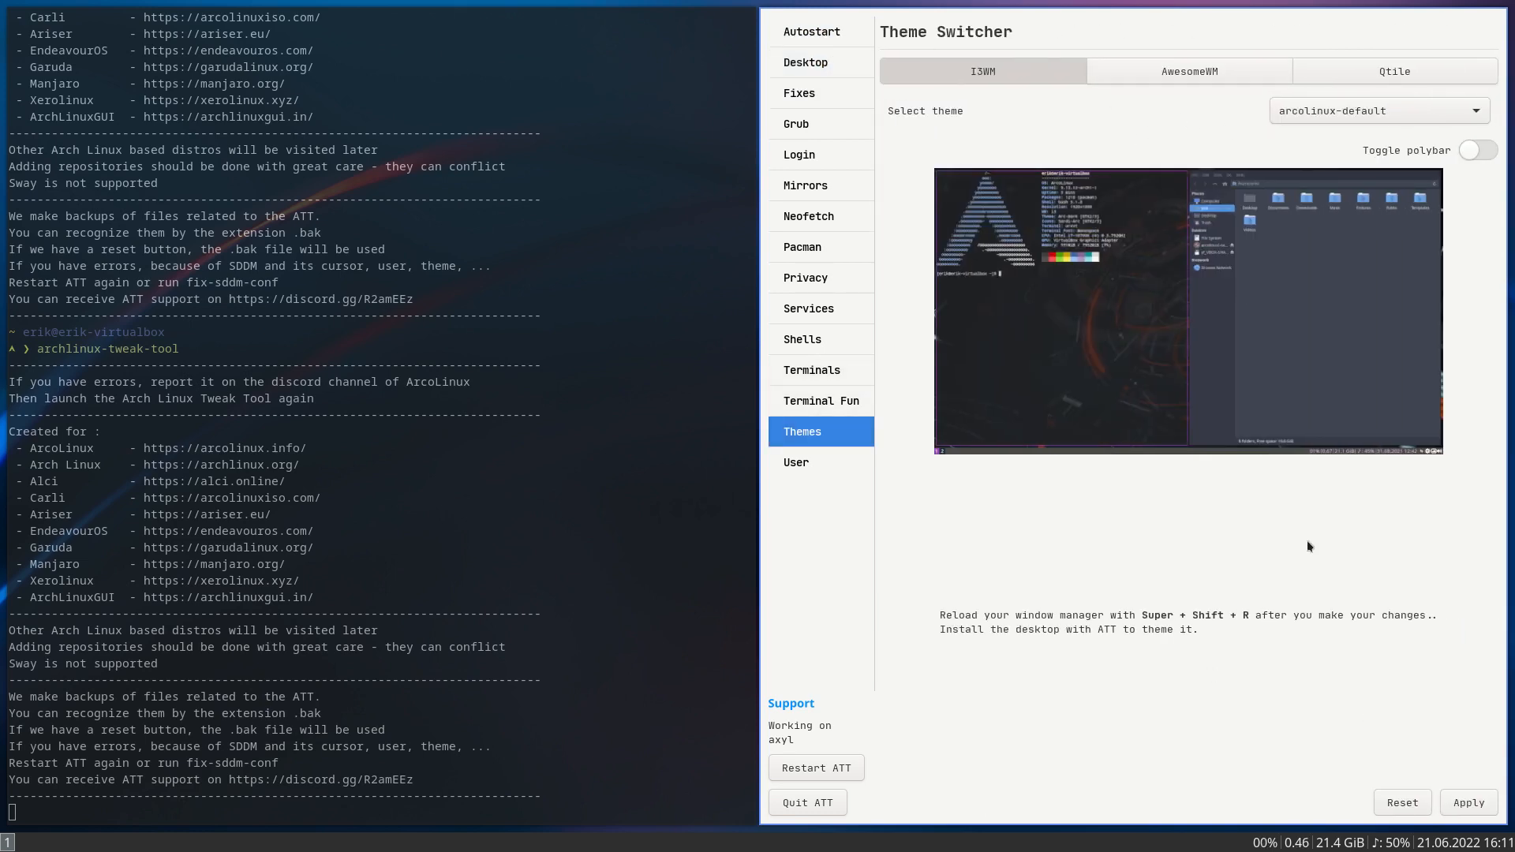
# Compare the theme lists on the I3WM, AwesomeWM and Qtile tabs without changing anything
pyautogui.click(1352, 112)
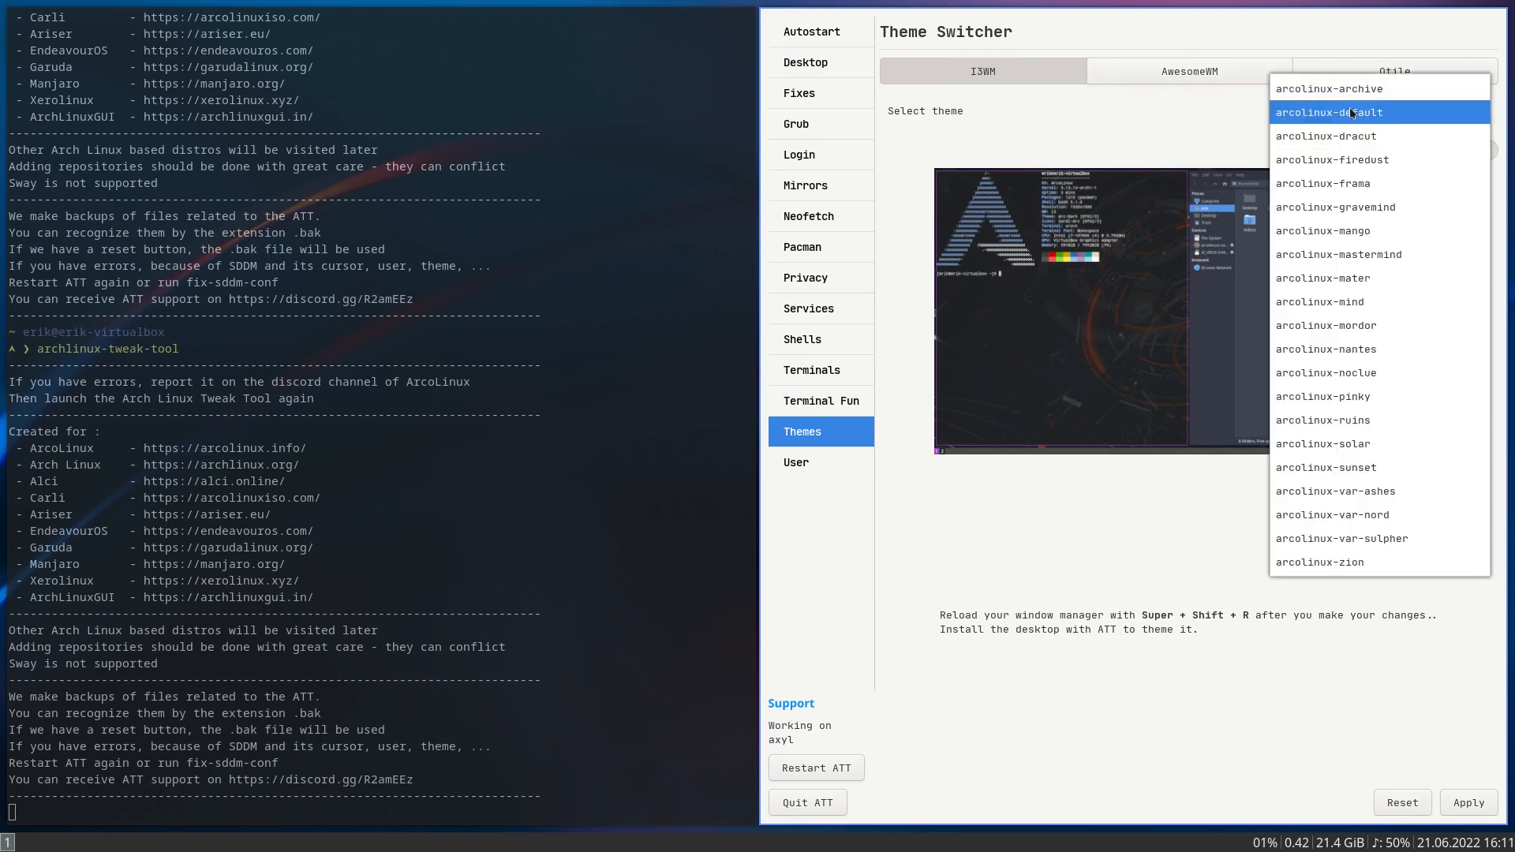
pyautogui.click(1206, 120)
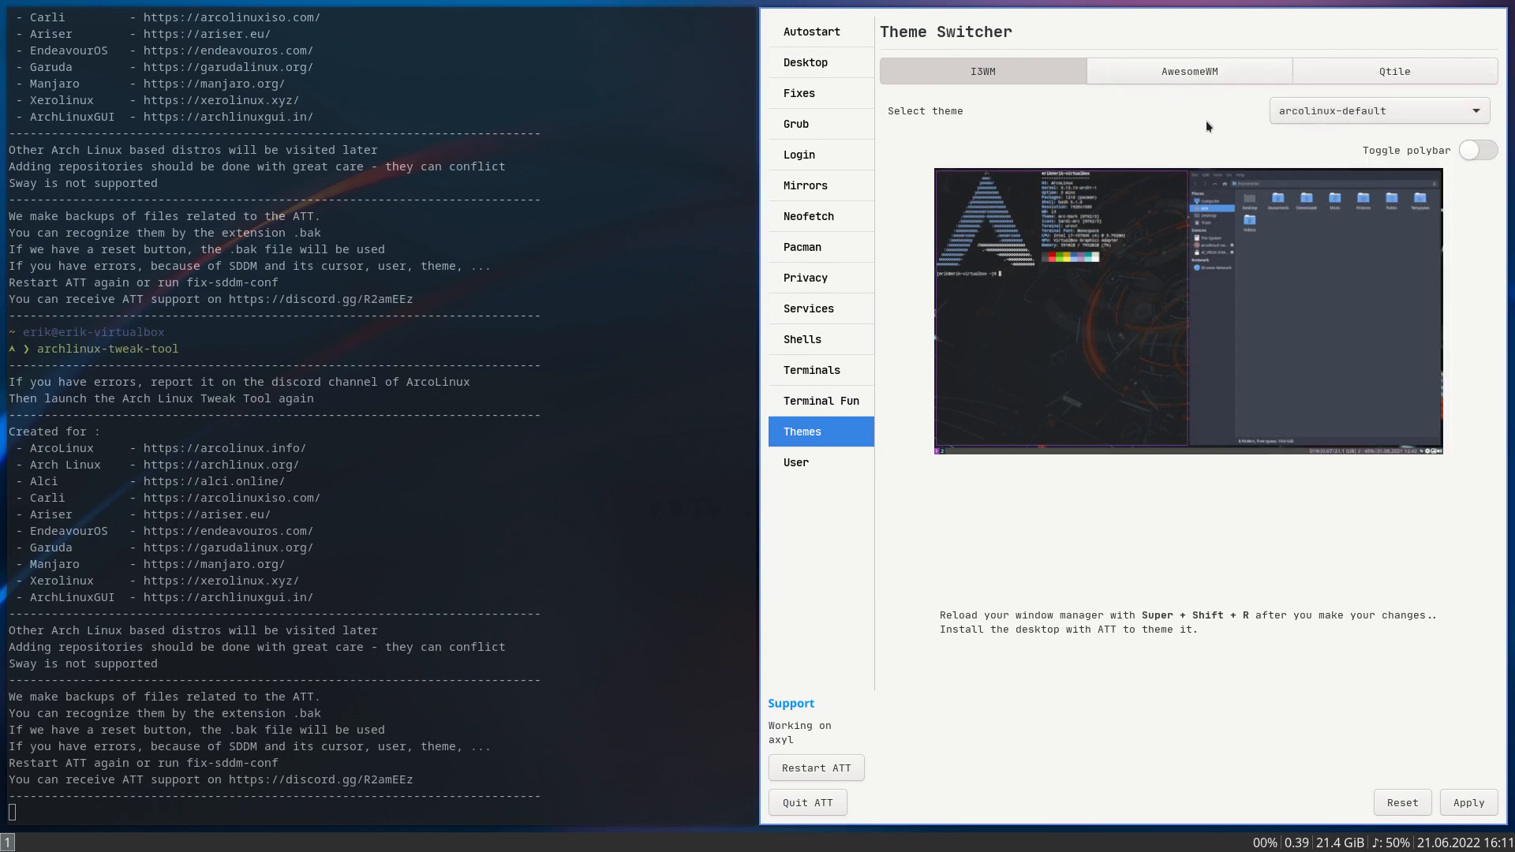
pyautogui.click(1177, 74)
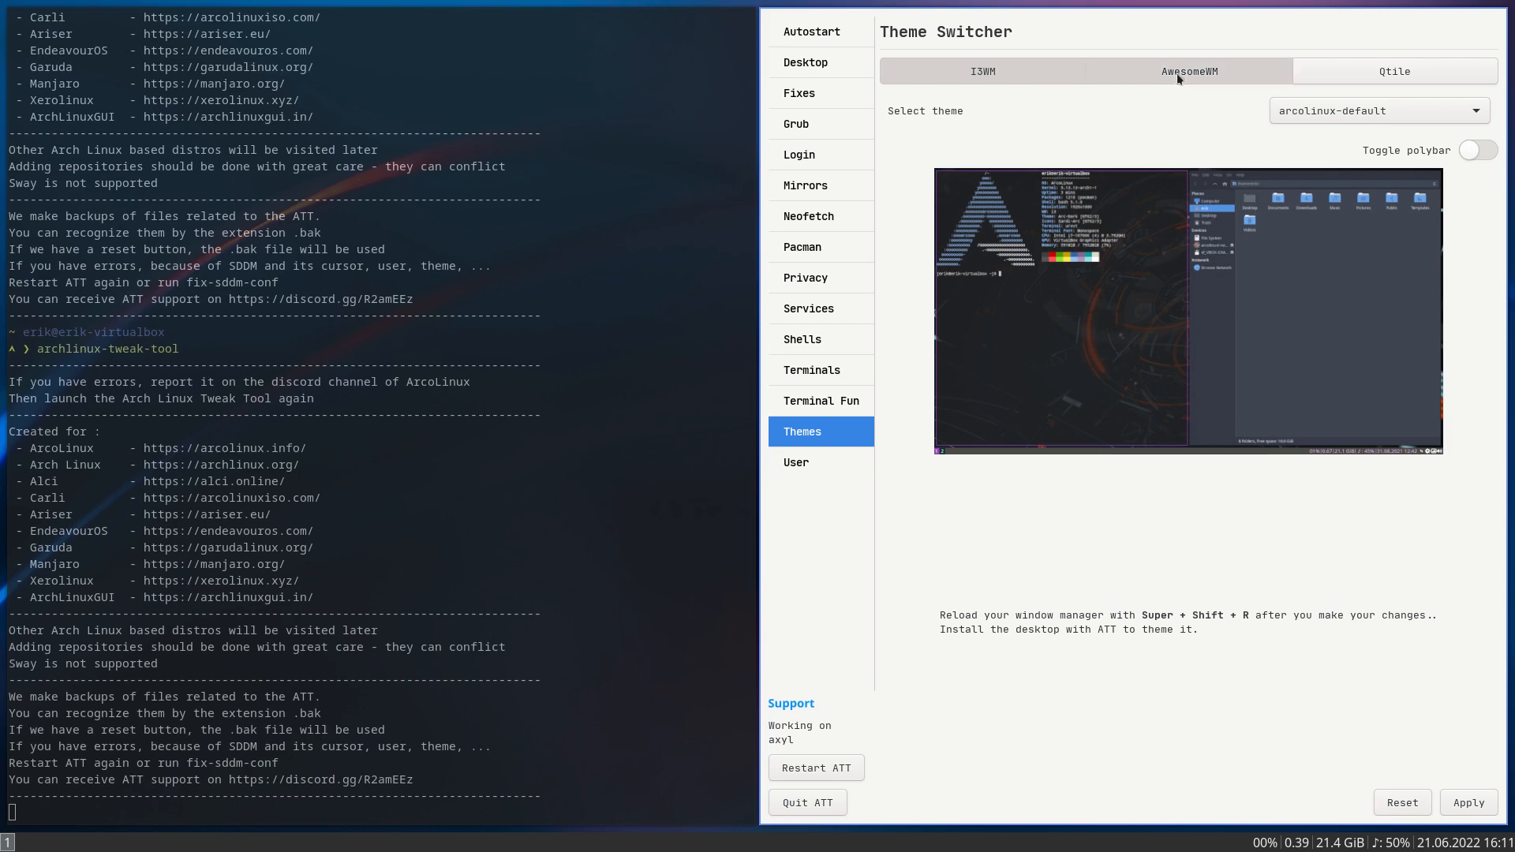
pyautogui.click(1355, 68)
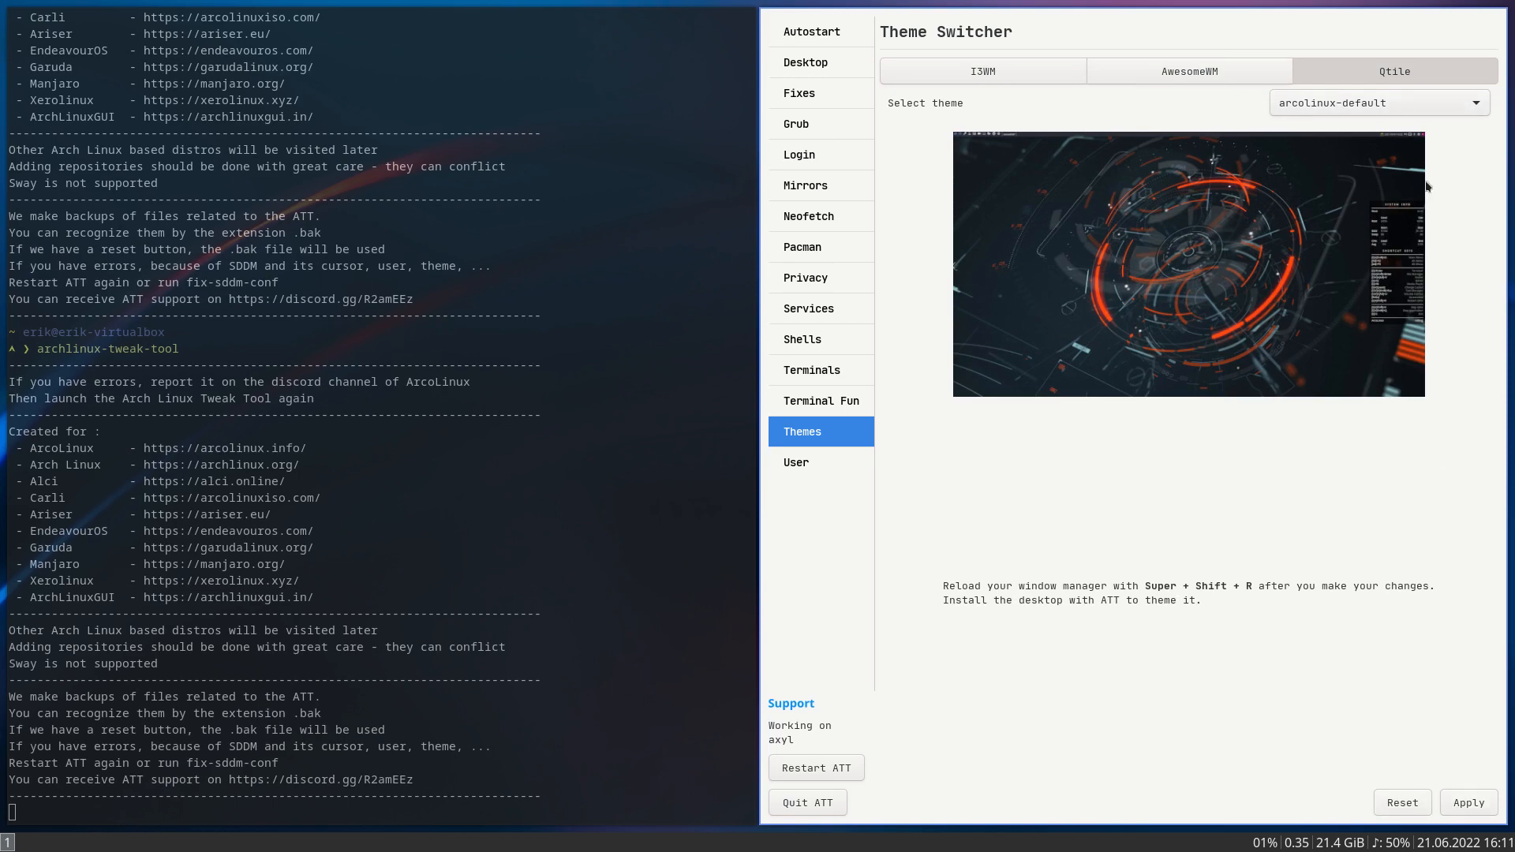
pyautogui.click(1234, 60)
pyautogui.click(987, 69)
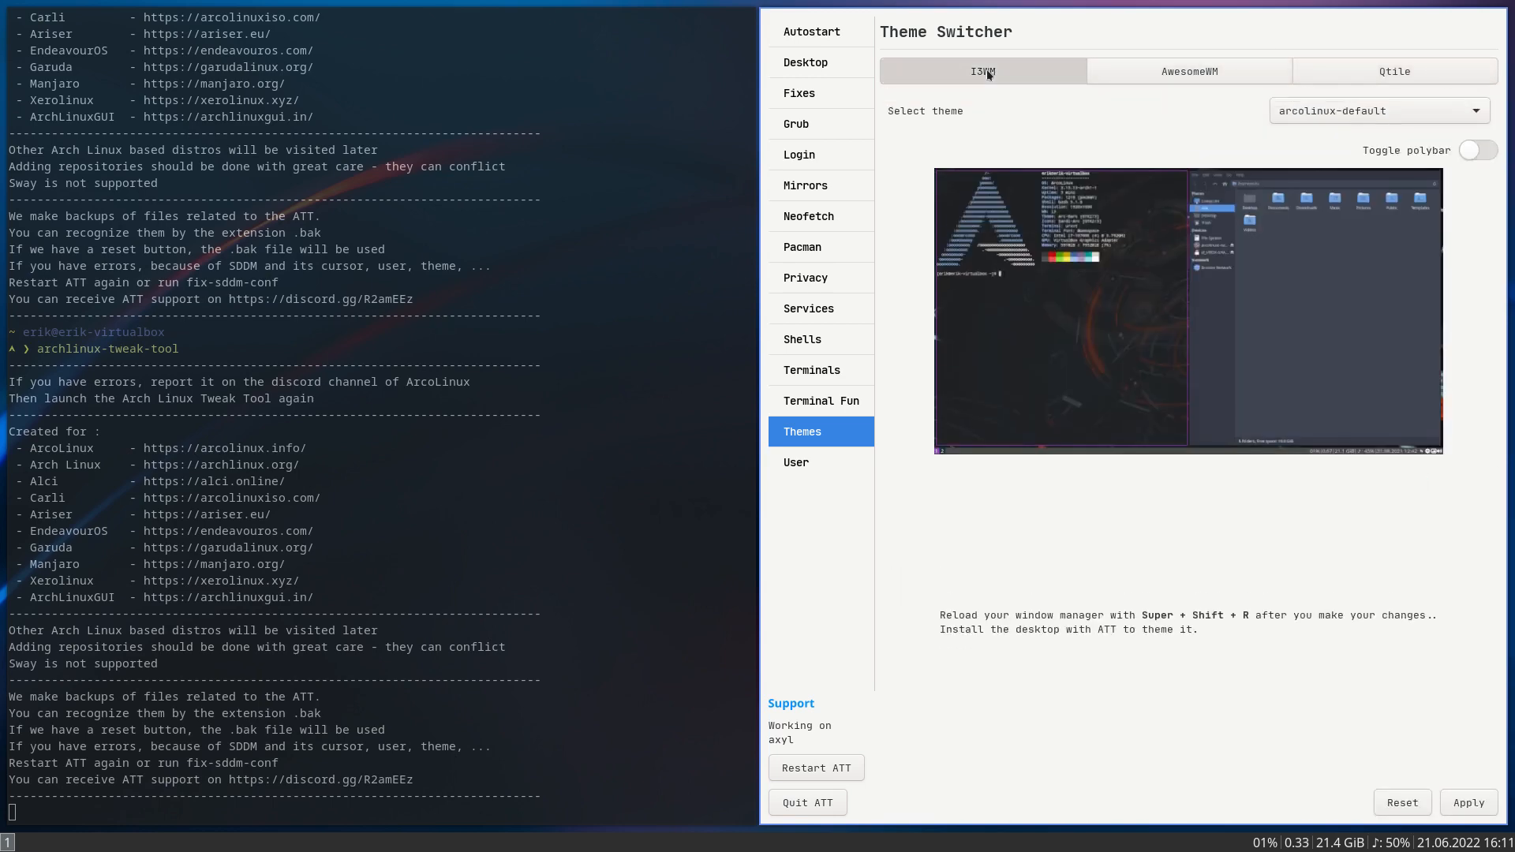
# Apply the arcolinux-pinky theme to i3
pyautogui.click(1432, 117)
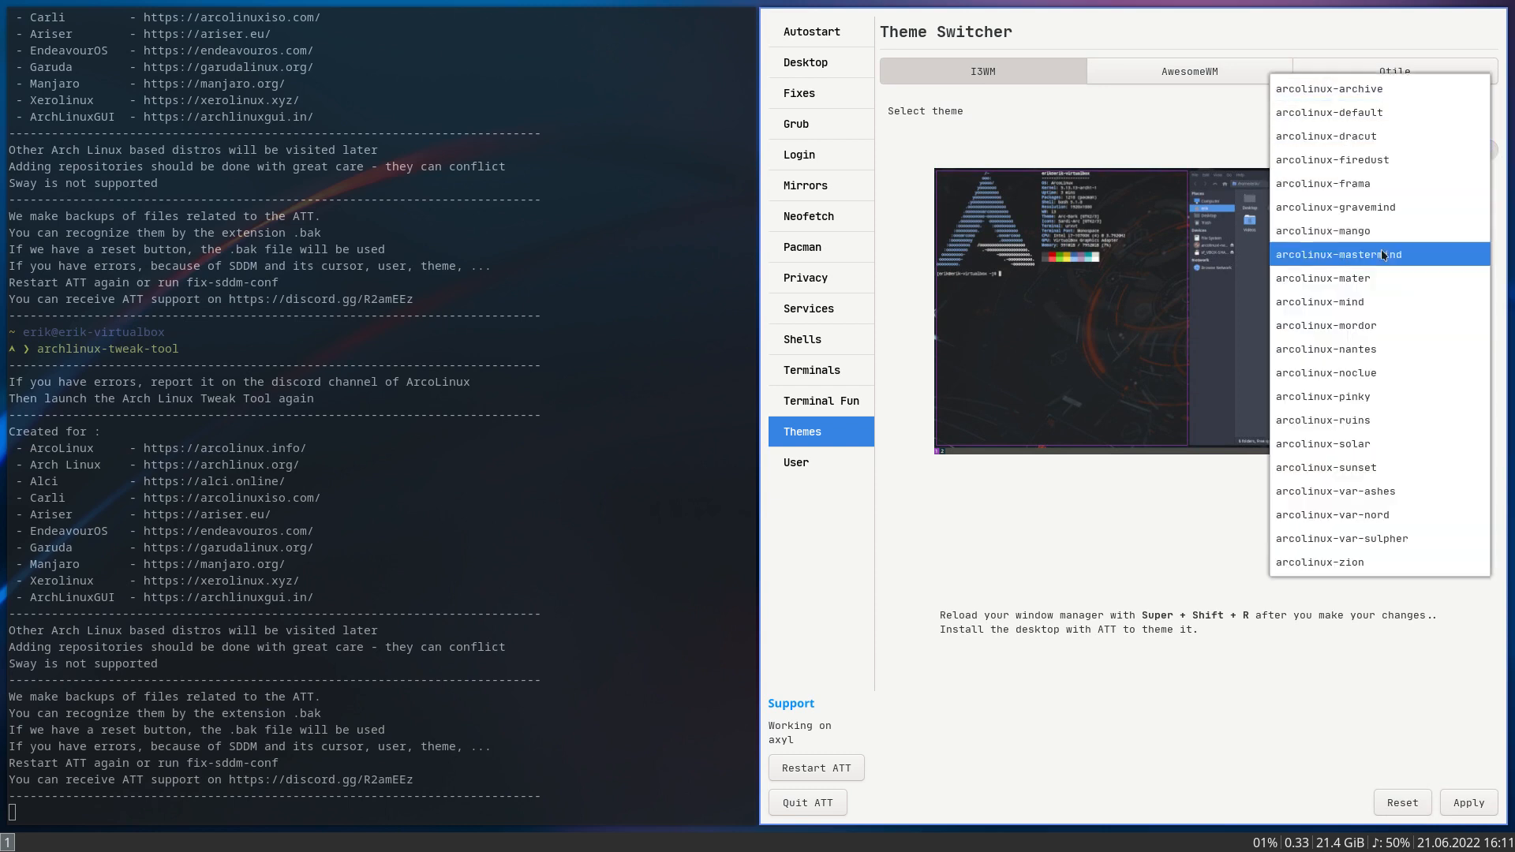
pyautogui.click(1392, 397)
pyautogui.click(1471, 803)
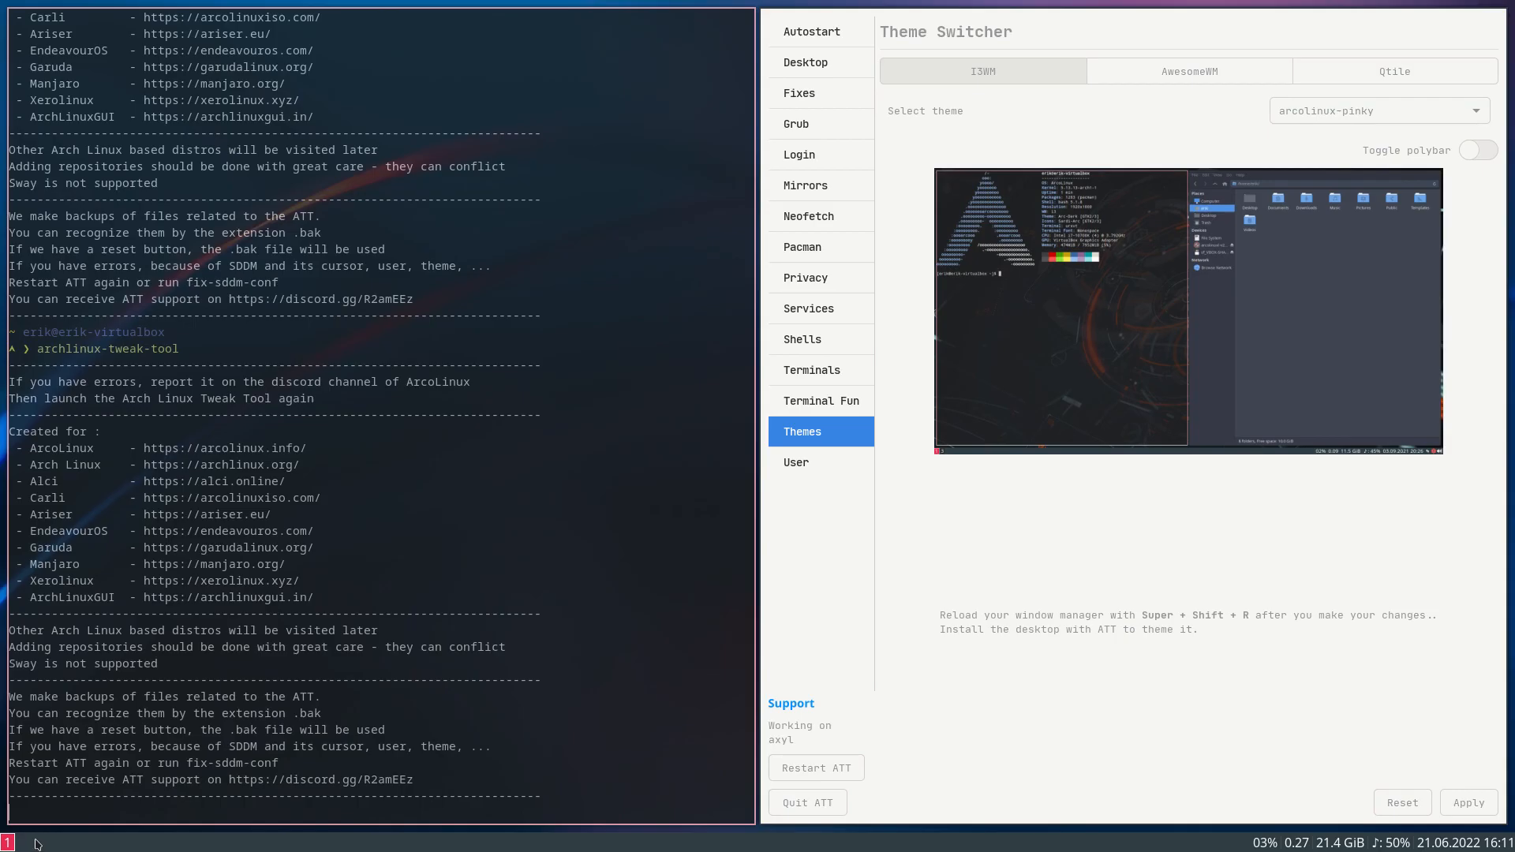
pyautogui.press('super+2')
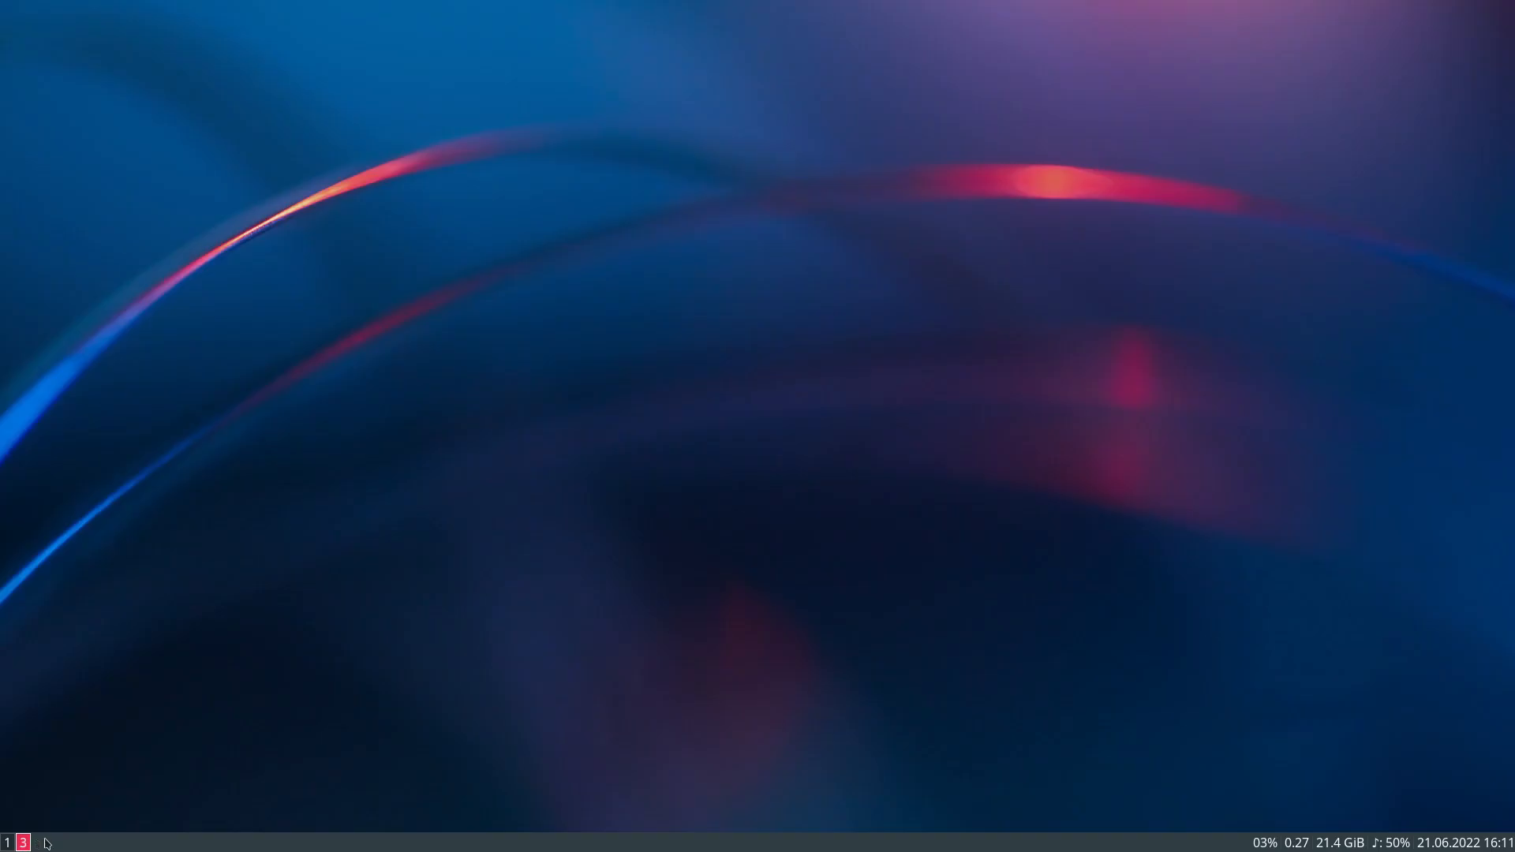
# Apply the copland theme to AwesomeWM in the Tweak Tool
pyautogui.press('super+Return')
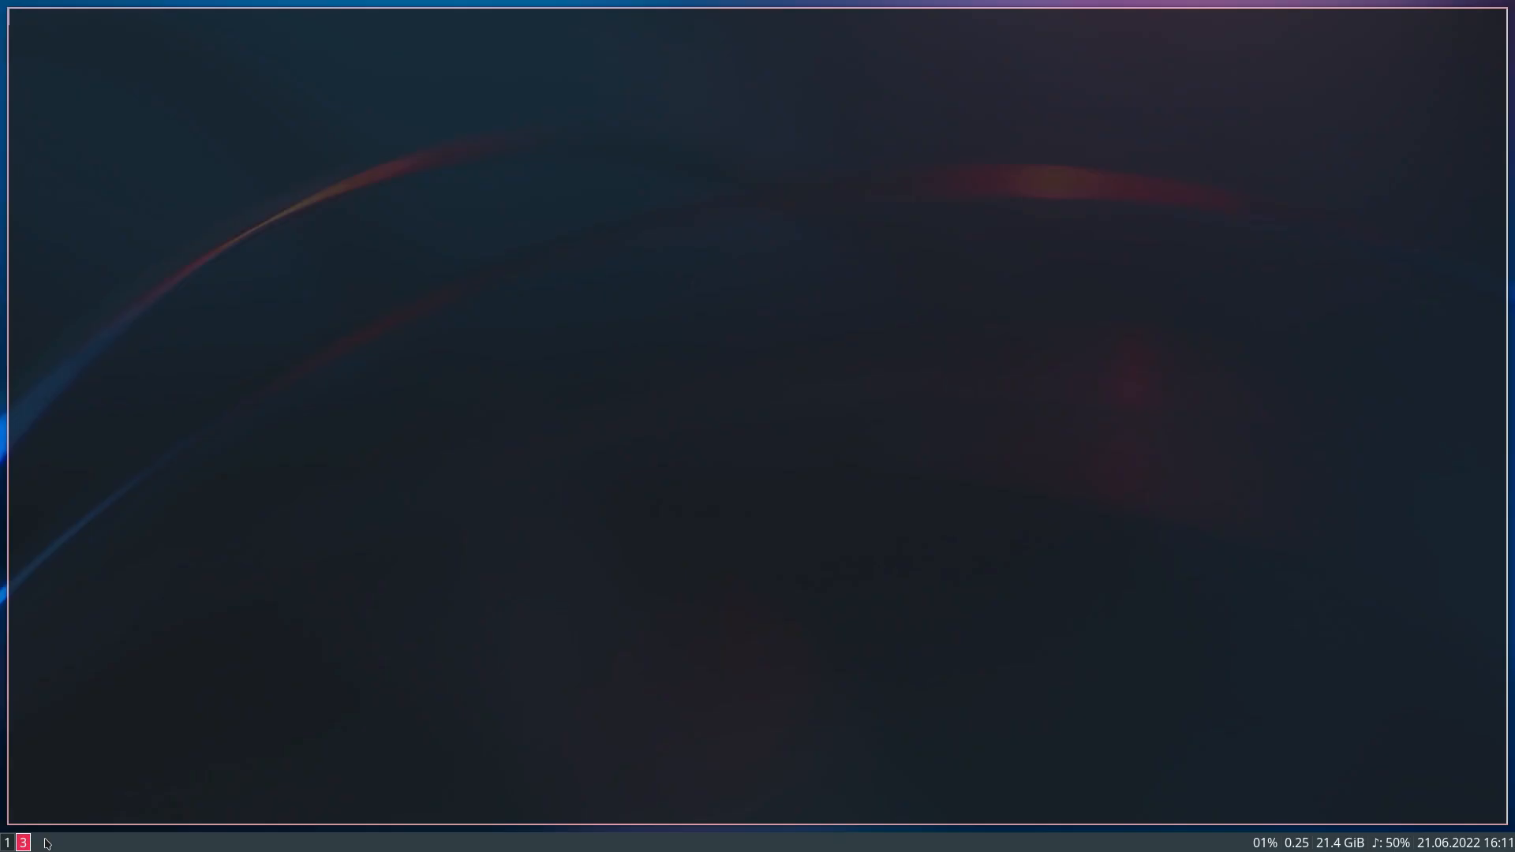
pyautogui.click(11, 842)
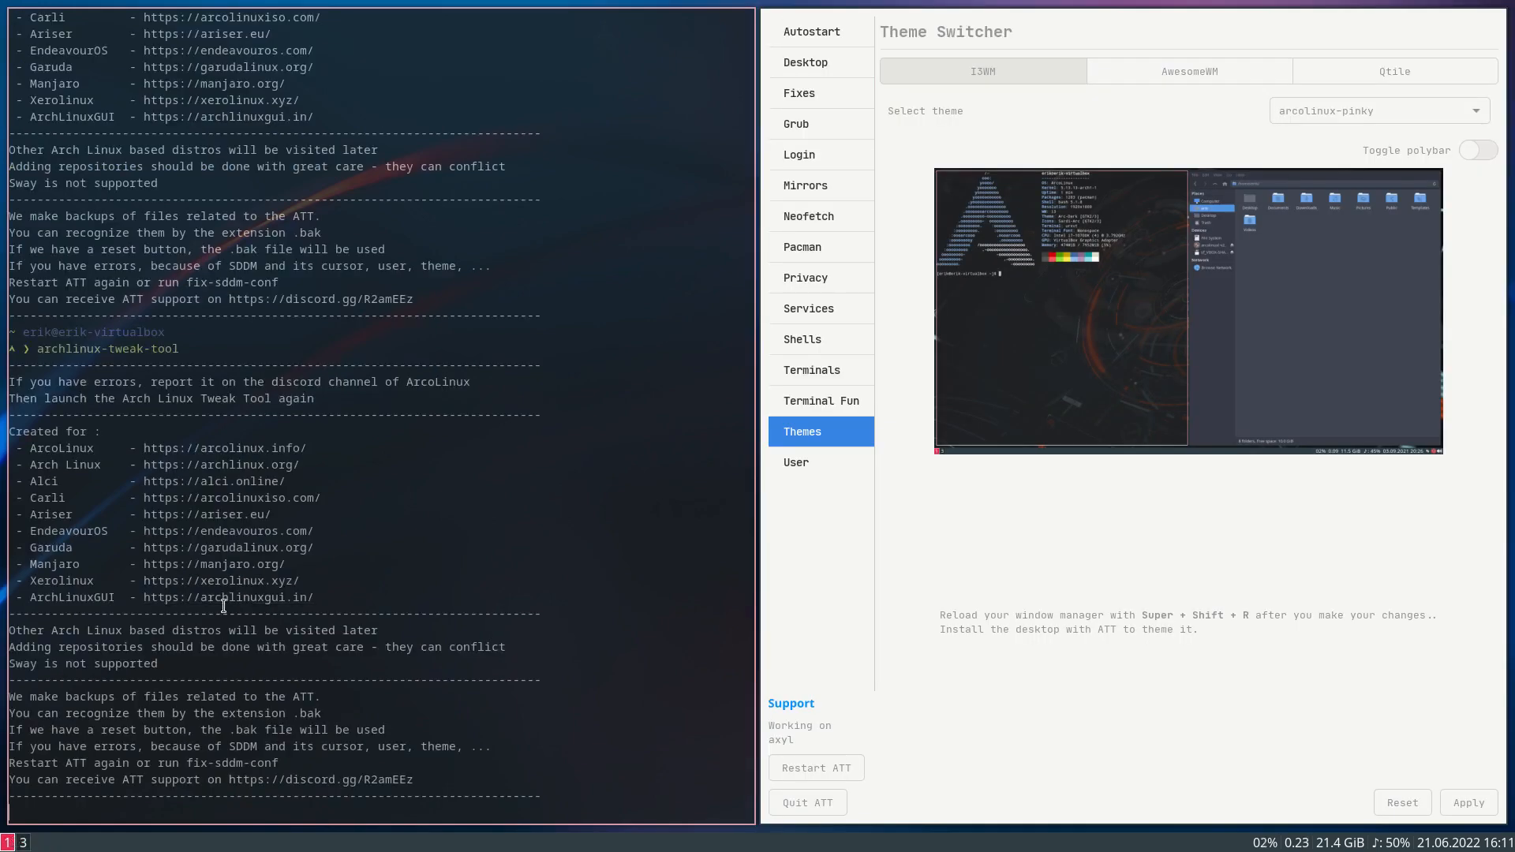
pyautogui.click(1204, 79)
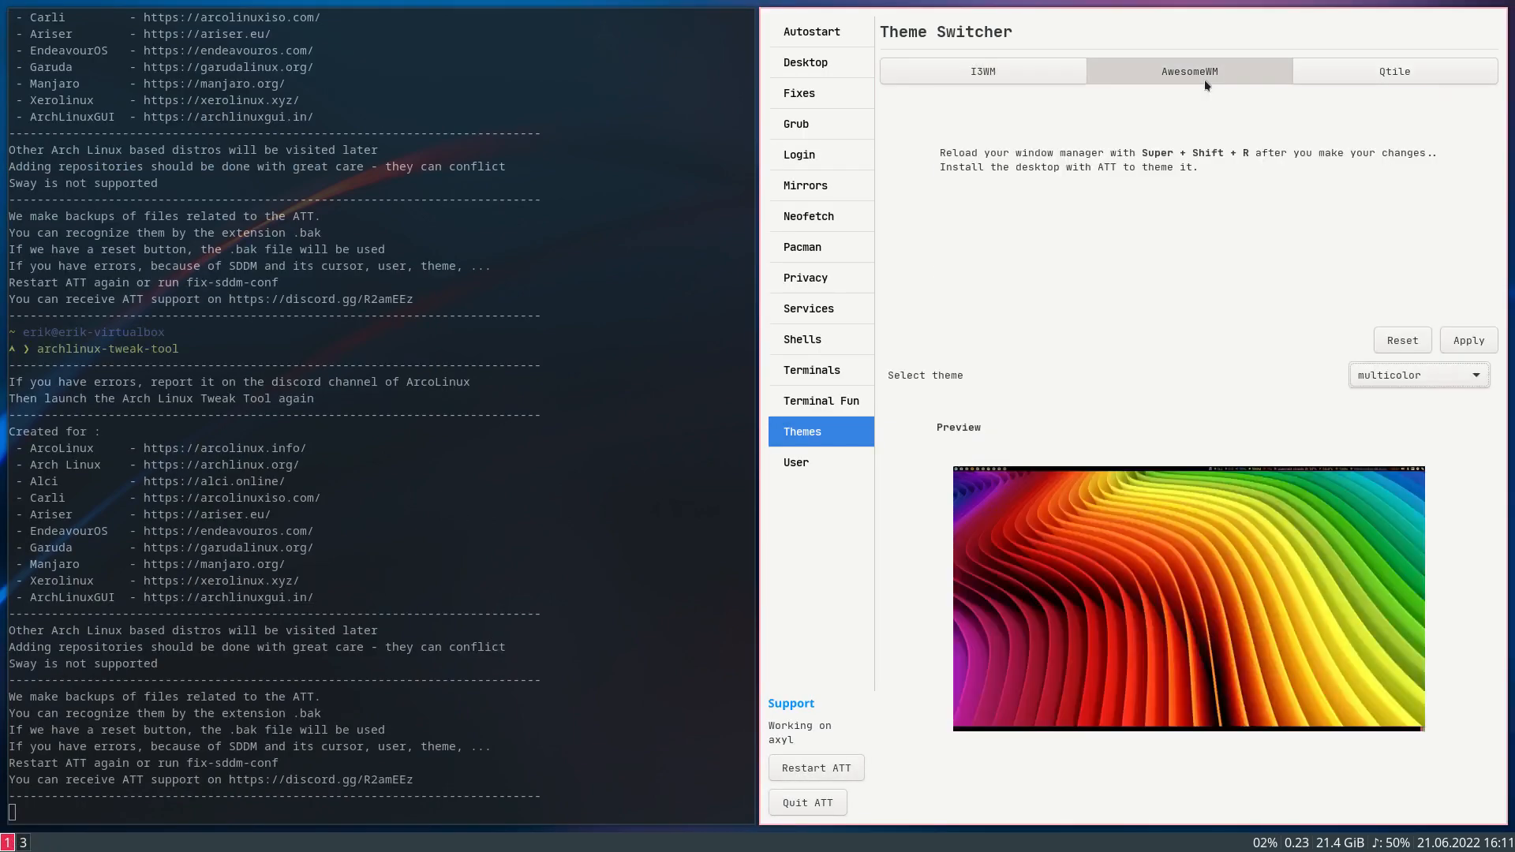
pyautogui.click(1397, 110)
pyautogui.click(1407, 98)
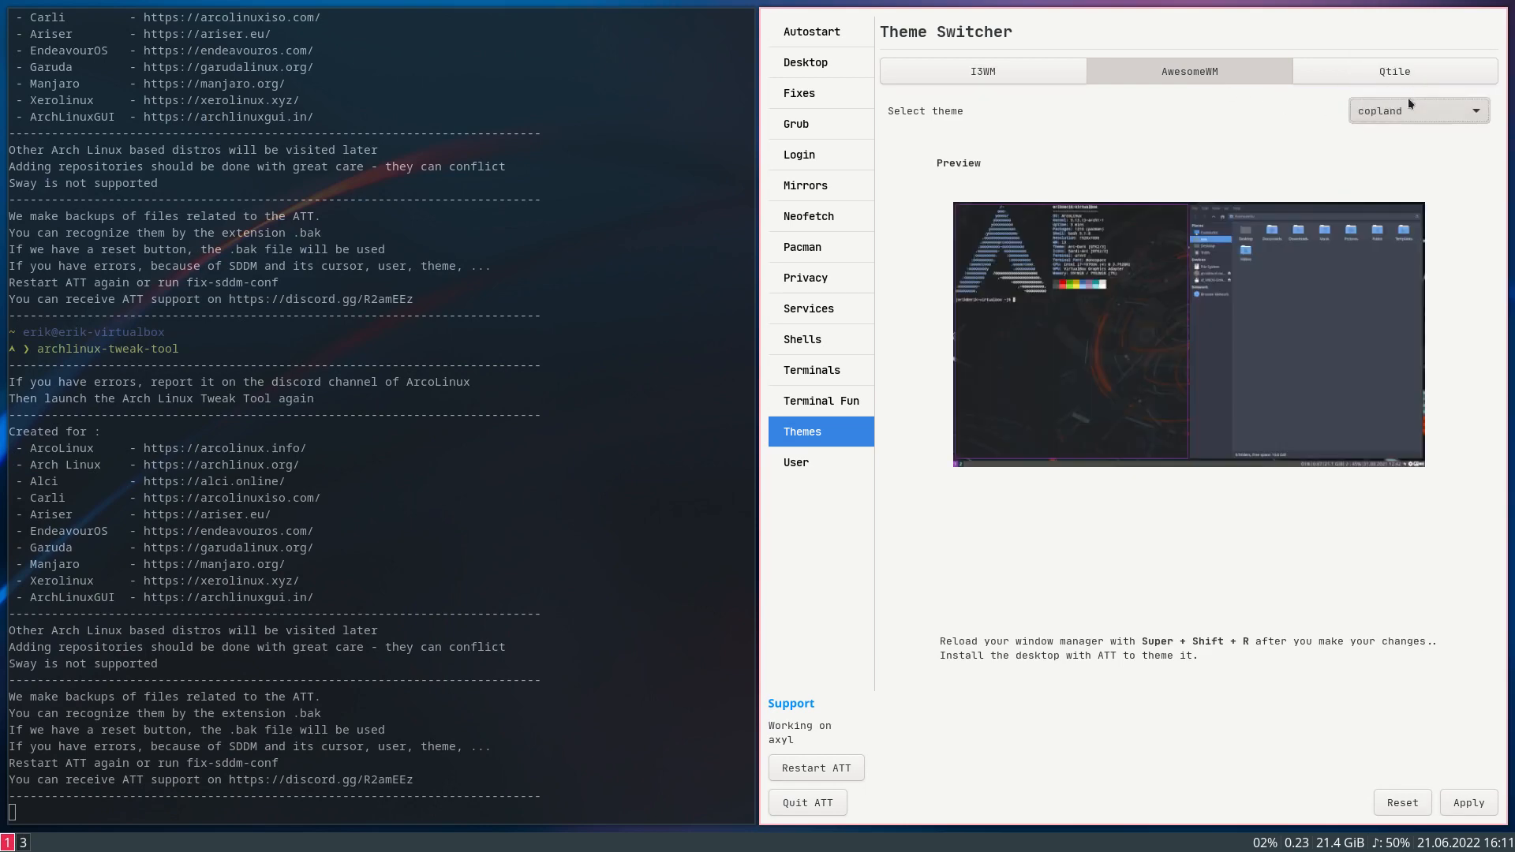
pyautogui.click(1465, 802)
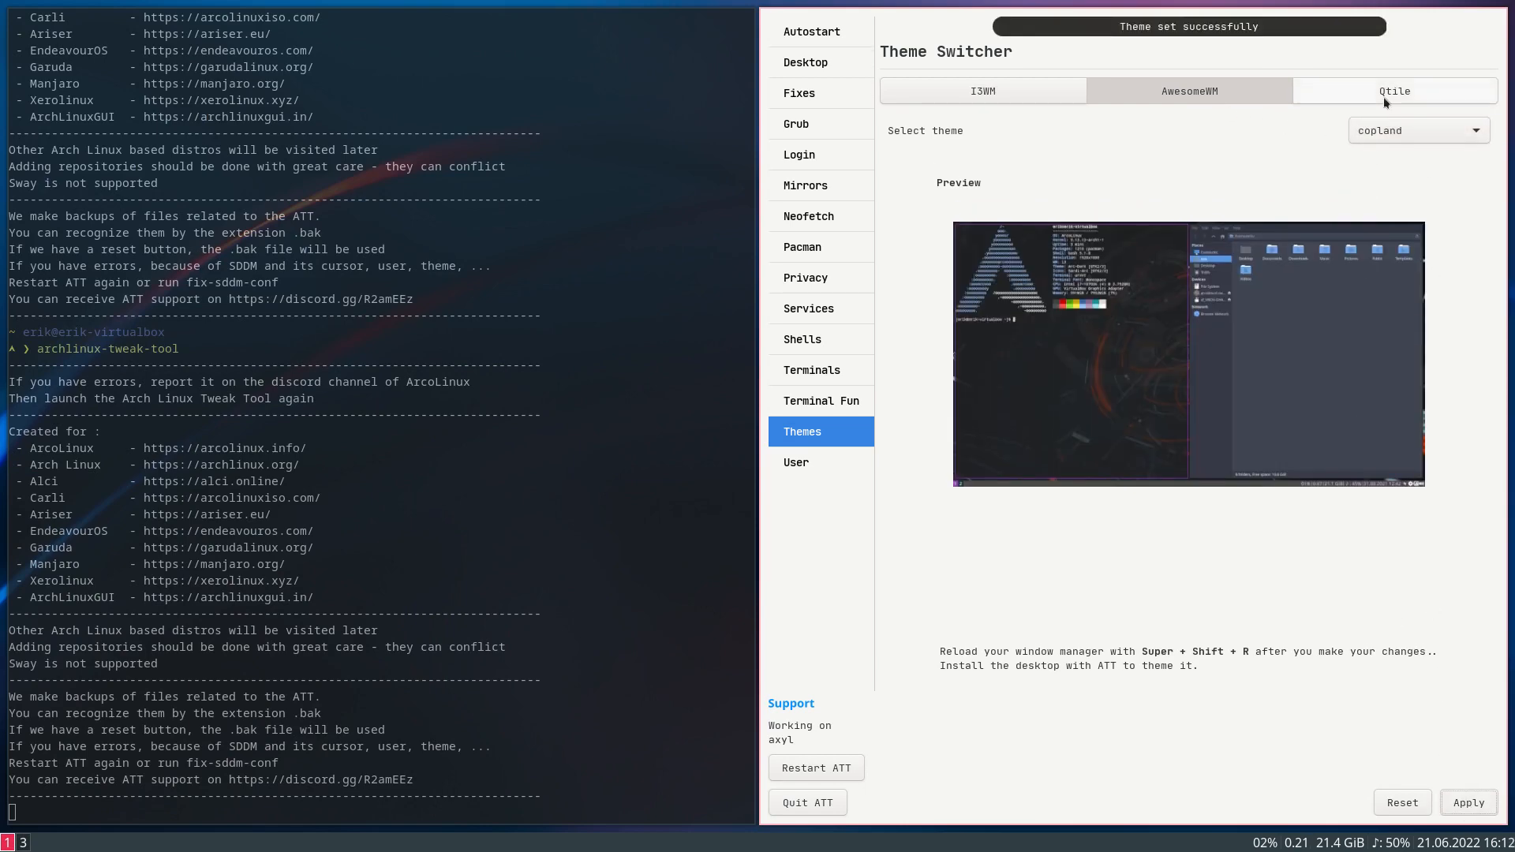
# Apply the arcolinux-crimson theme to Qtile and show the Create User page
pyautogui.click(1384, 98)
pyautogui.click(1397, 125)
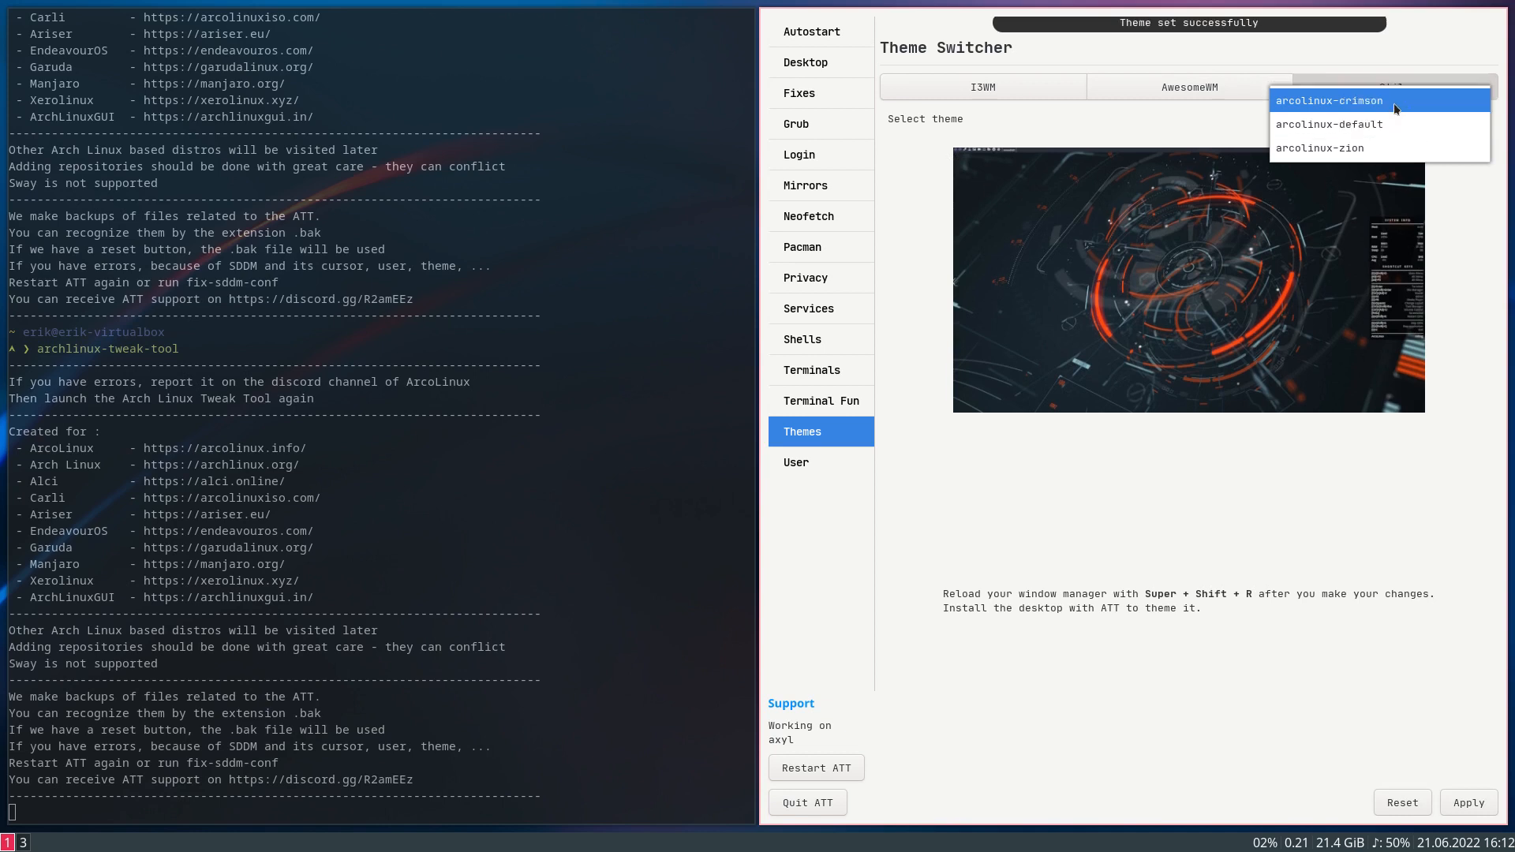
pyautogui.click(1396, 103)
pyautogui.click(1469, 803)
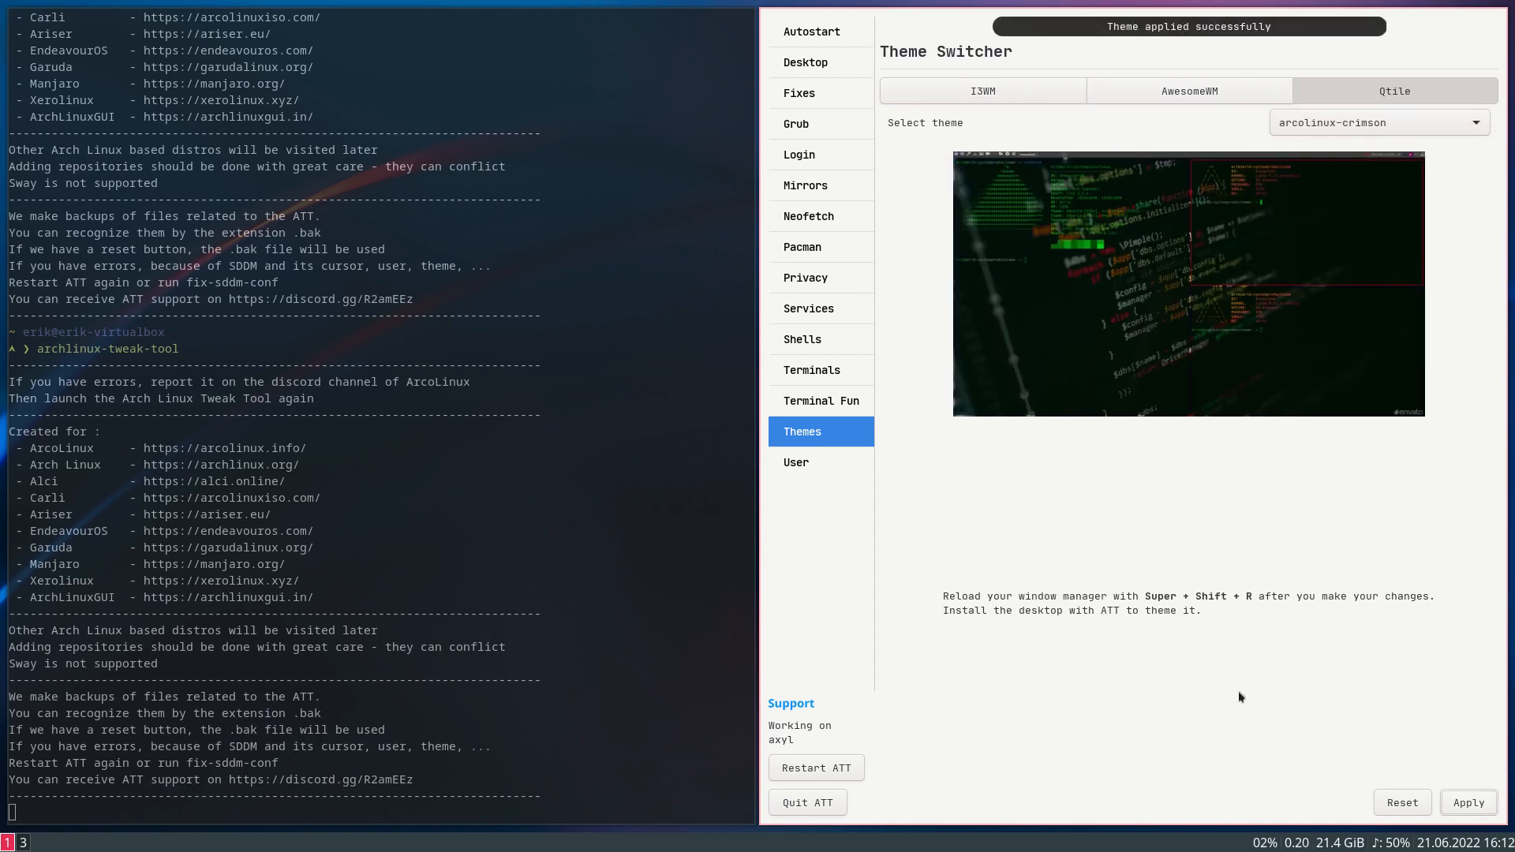
pyautogui.click(816, 462)
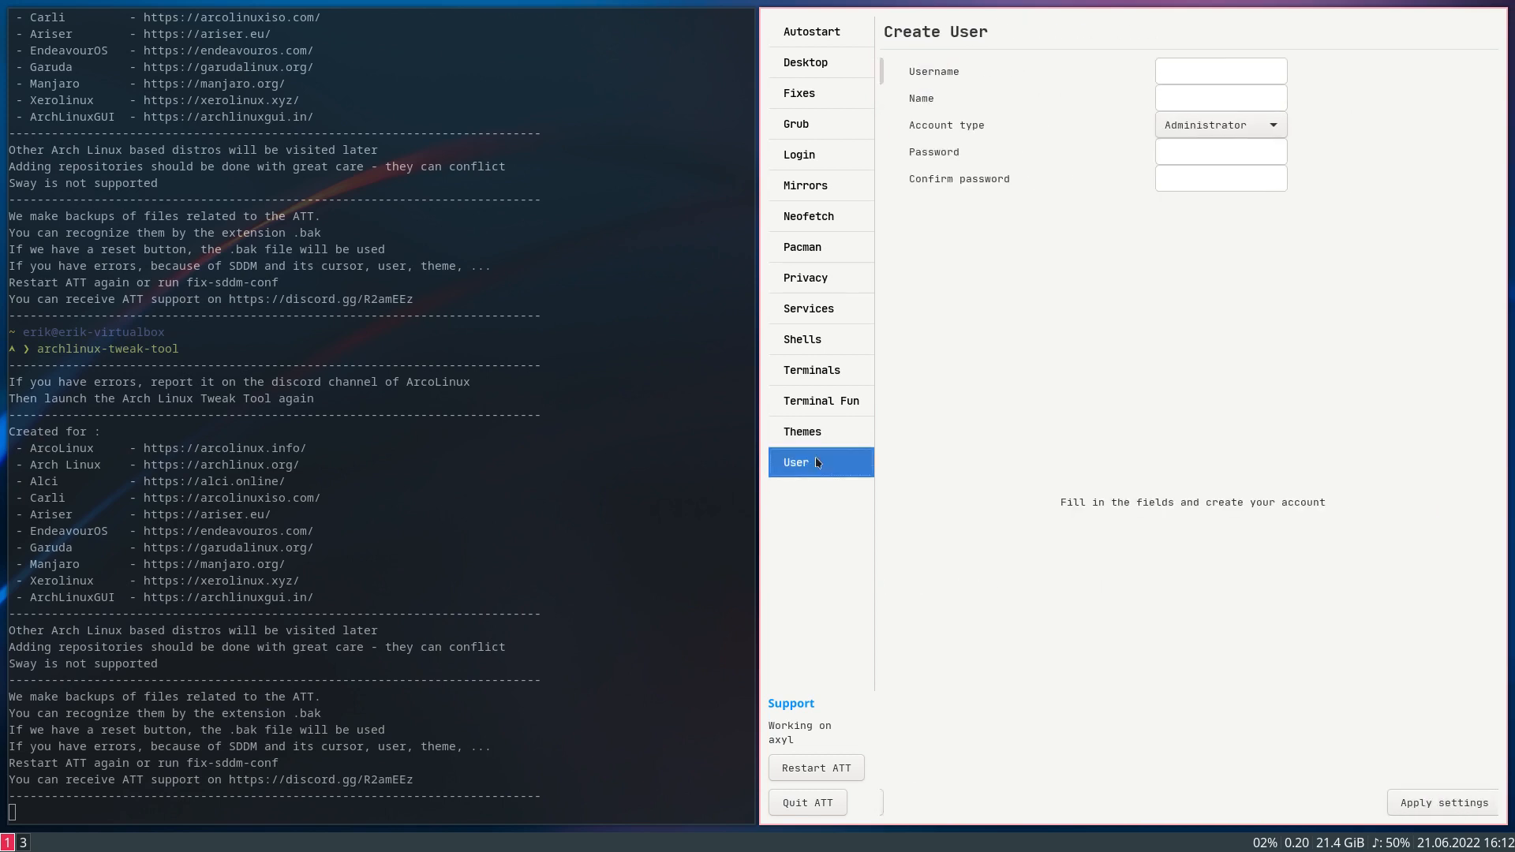
# Run neofetch to confirm zsh is the shell, then close windows and open the home folder in Thunar
pyautogui.click(836, 403)
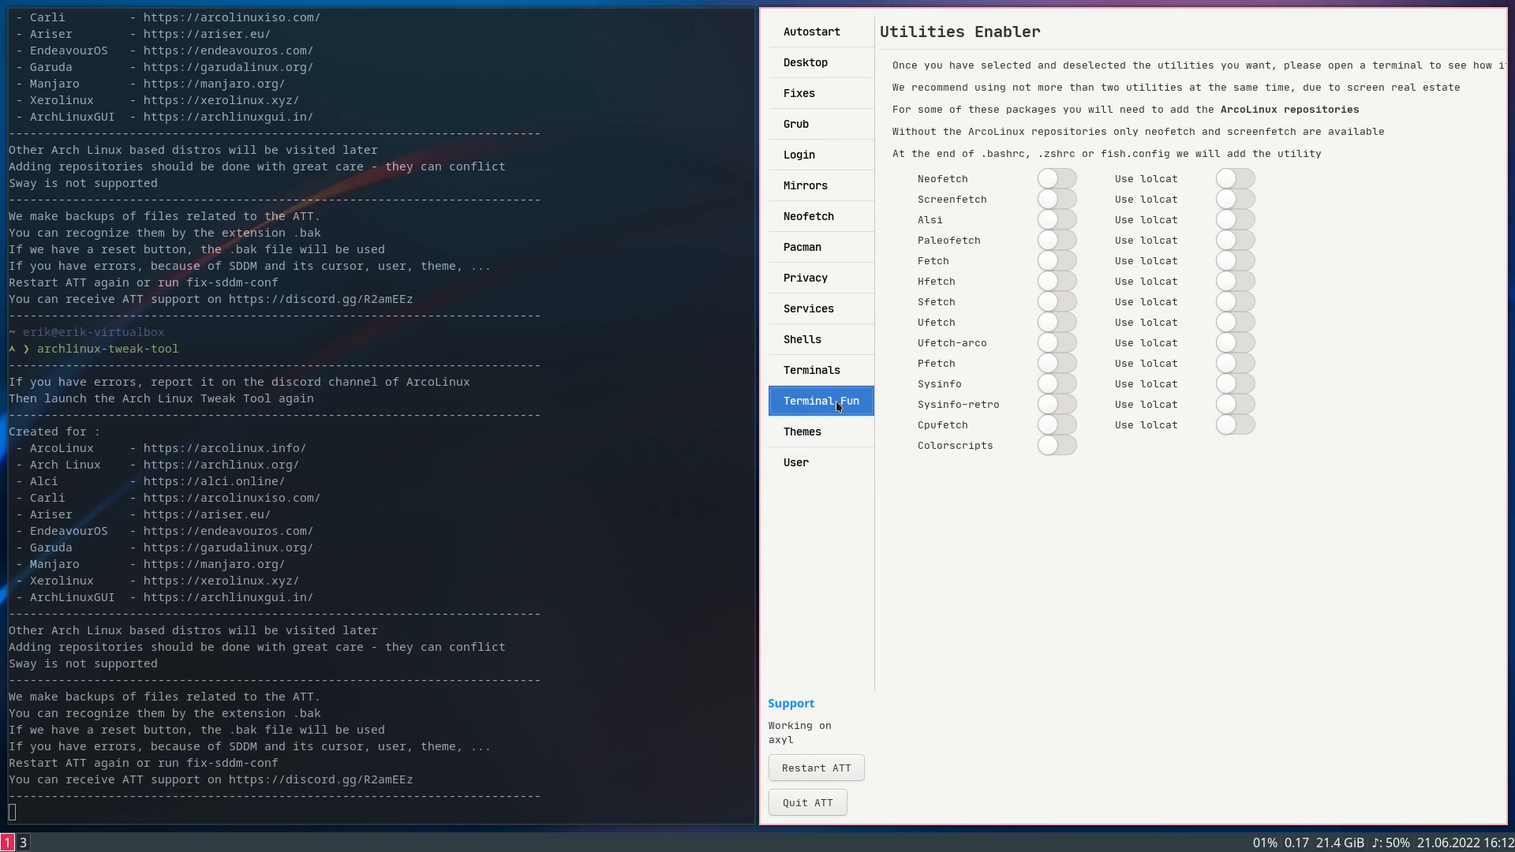
pyautogui.press('super+Return')
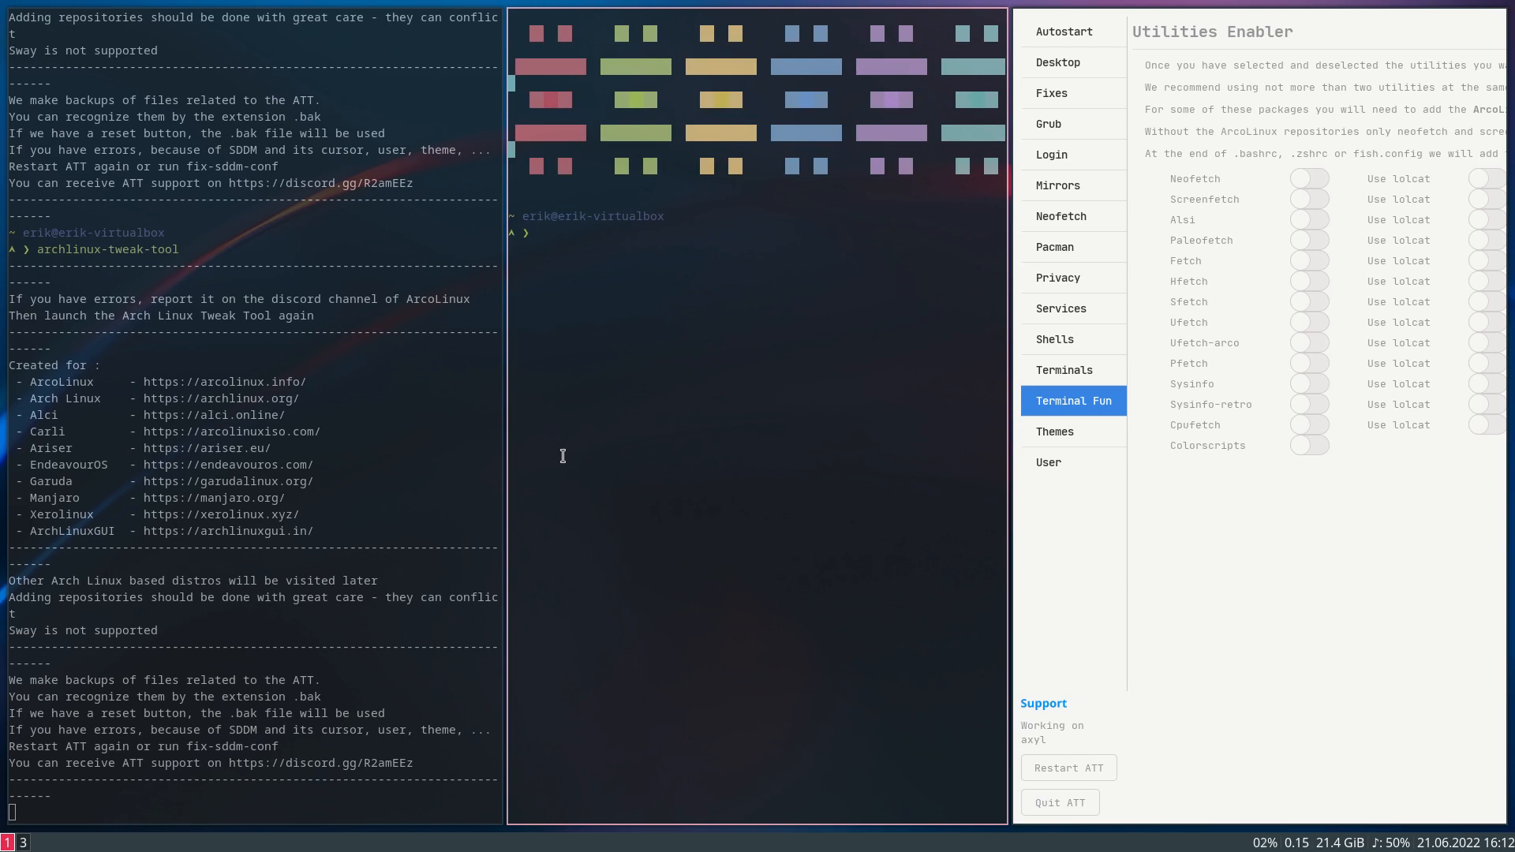
pyautogui.write('no')
pyautogui.write('efetch')
pyautogui.press('Return')
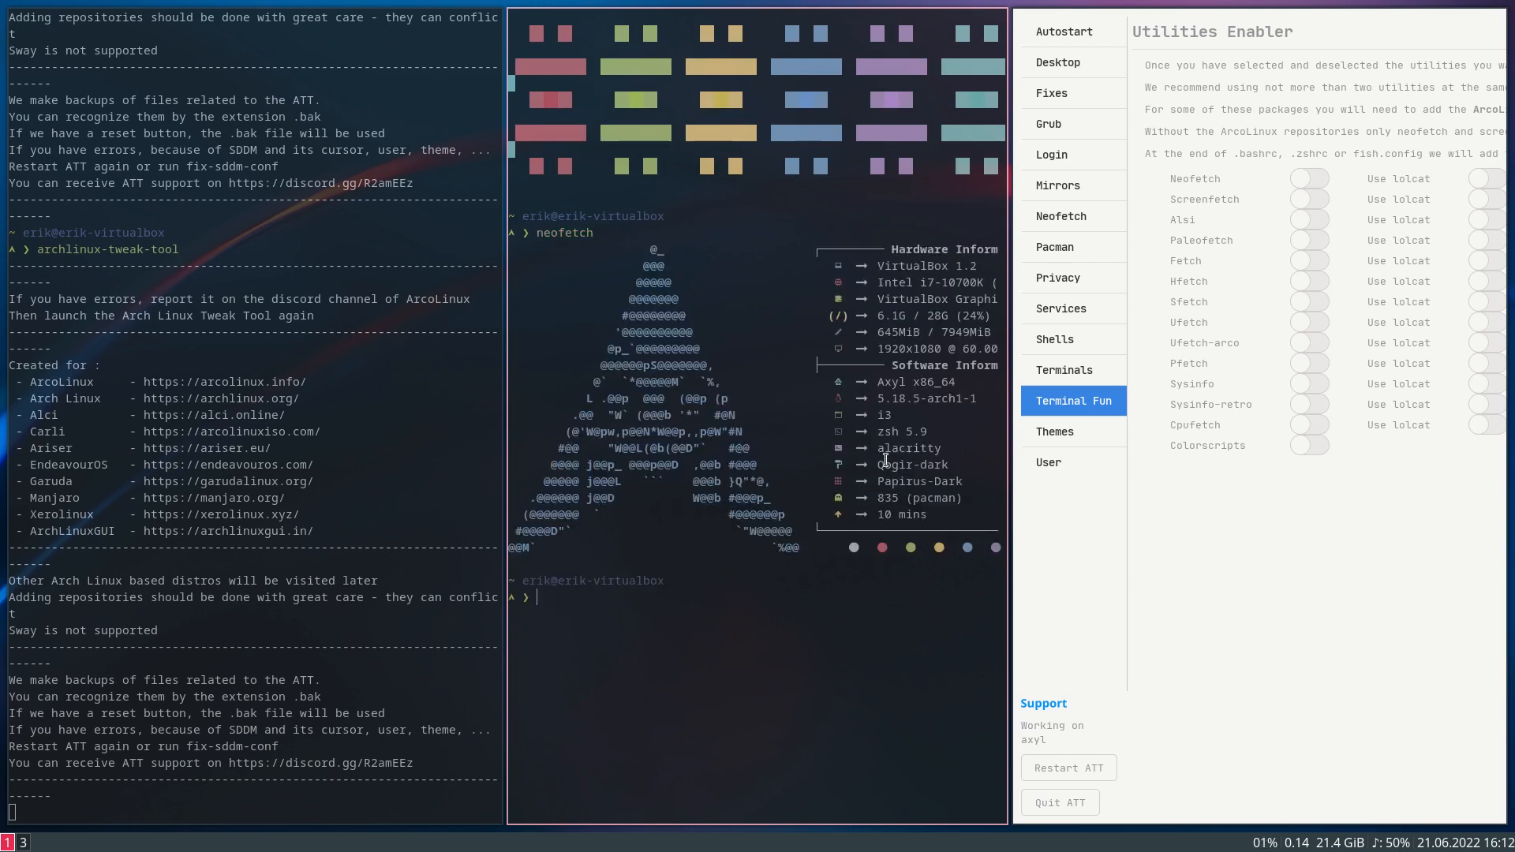
pyautogui.moveTo(877, 432); pyautogui.dragTo(912, 432)
pyautogui.press('super+q')
pyautogui.press('super+q')
pyautogui.press('super+q')
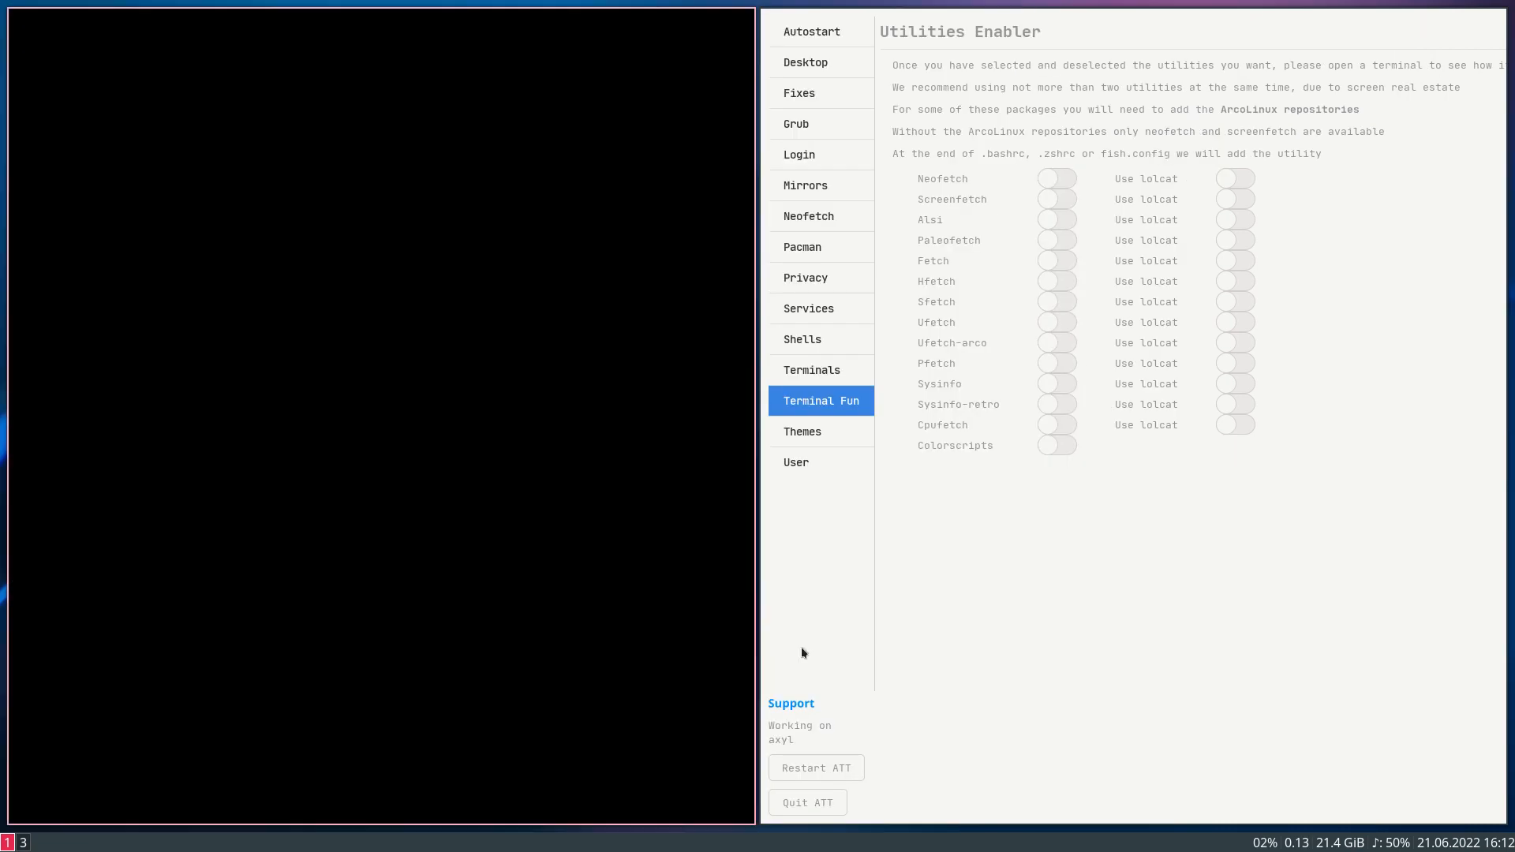
pyautogui.press('super+e')
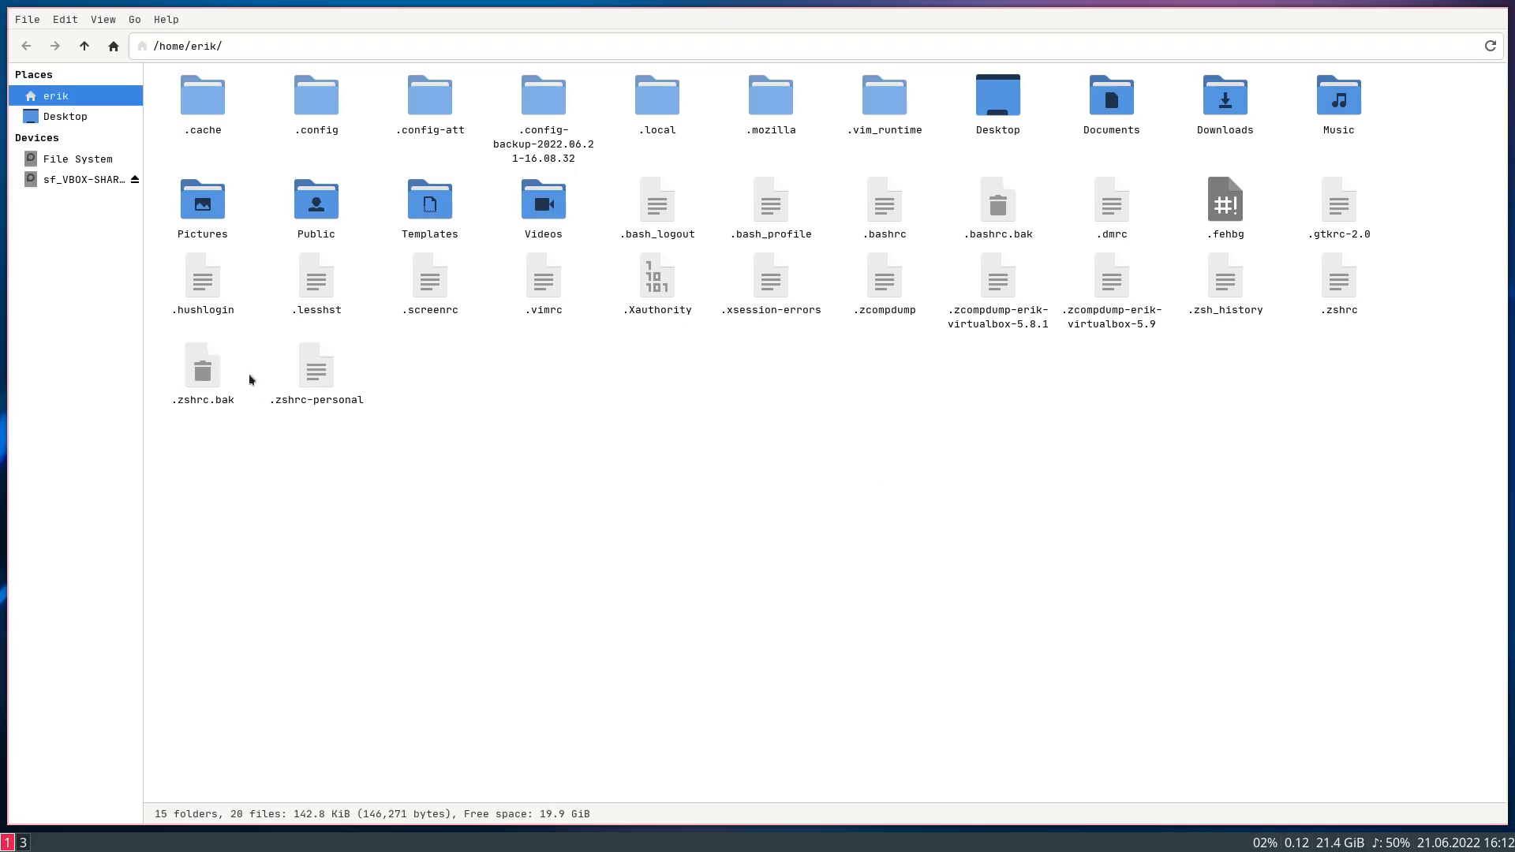
# Open .zshrc in Geany, comment out colorscript -r and uncomment neofetch on line 70
pyautogui.click(1327, 291)
pyautogui.doubleClick(1326, 290)
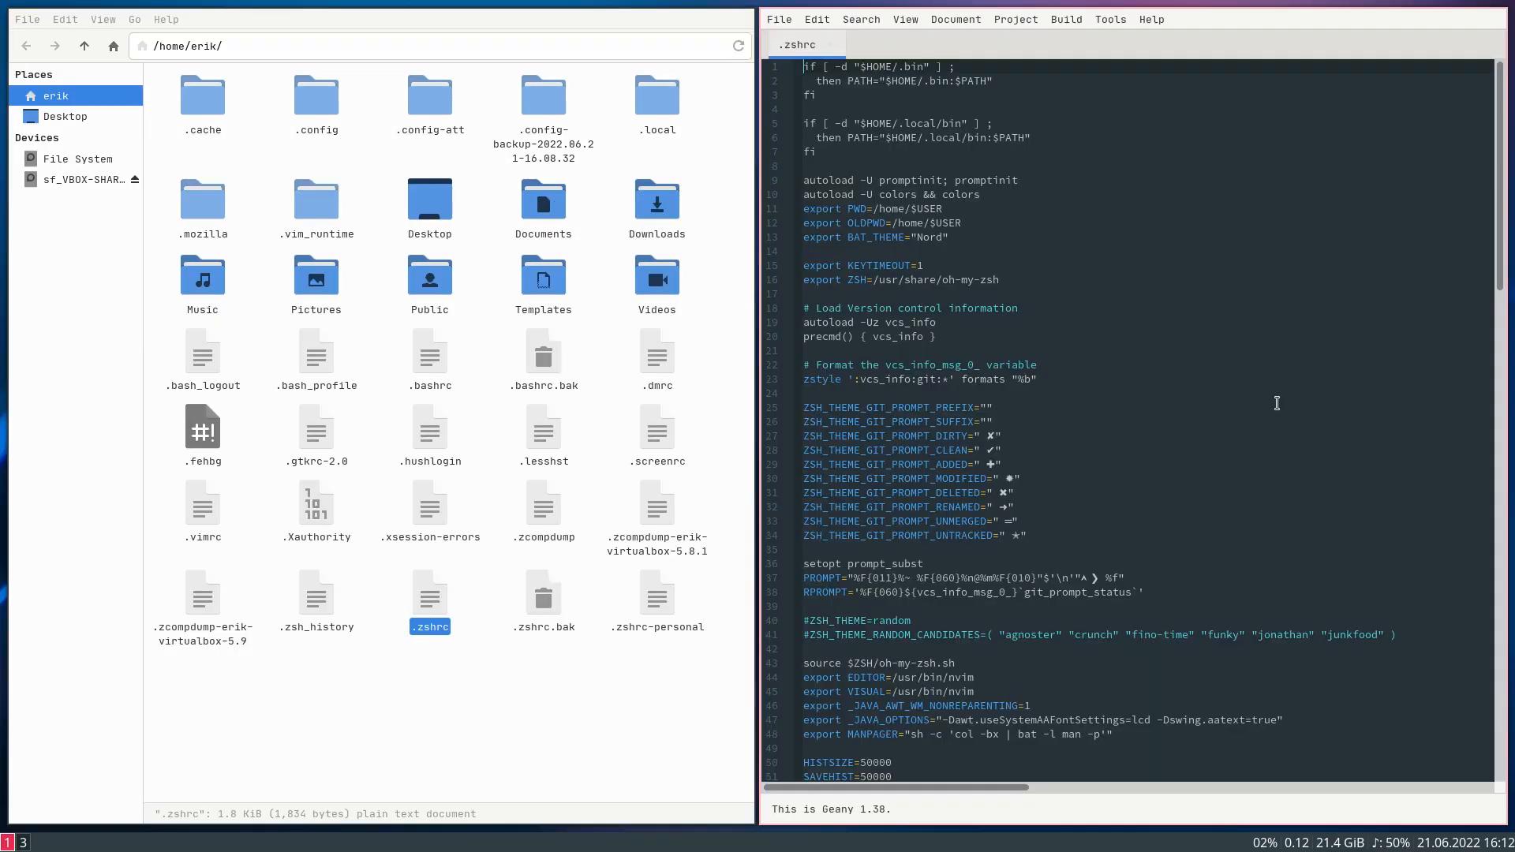
pyautogui.scroll(-5, 1137, 455)
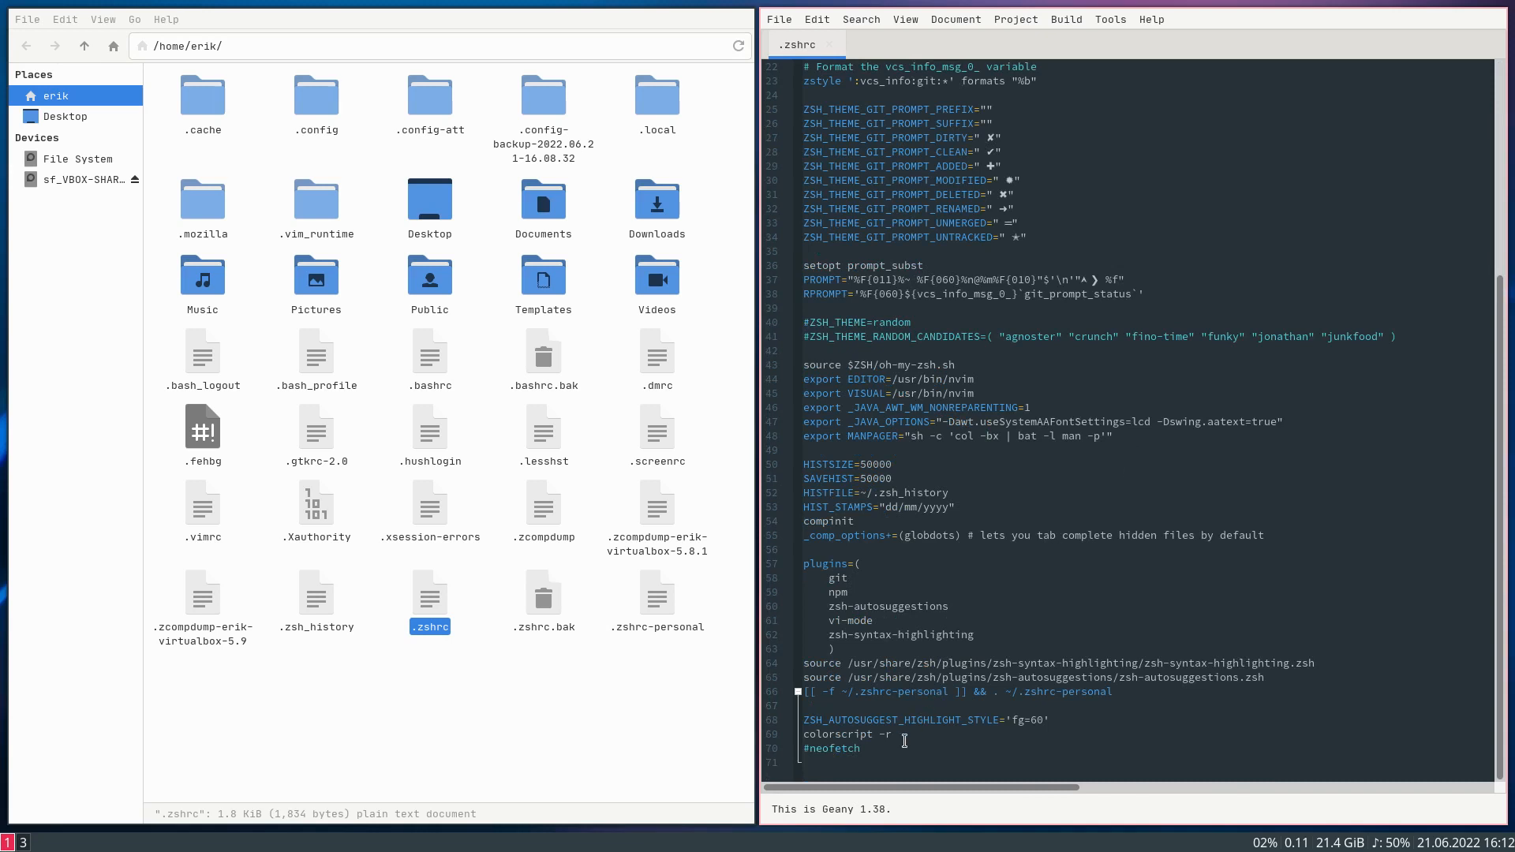
pyautogui.click(907, 733)
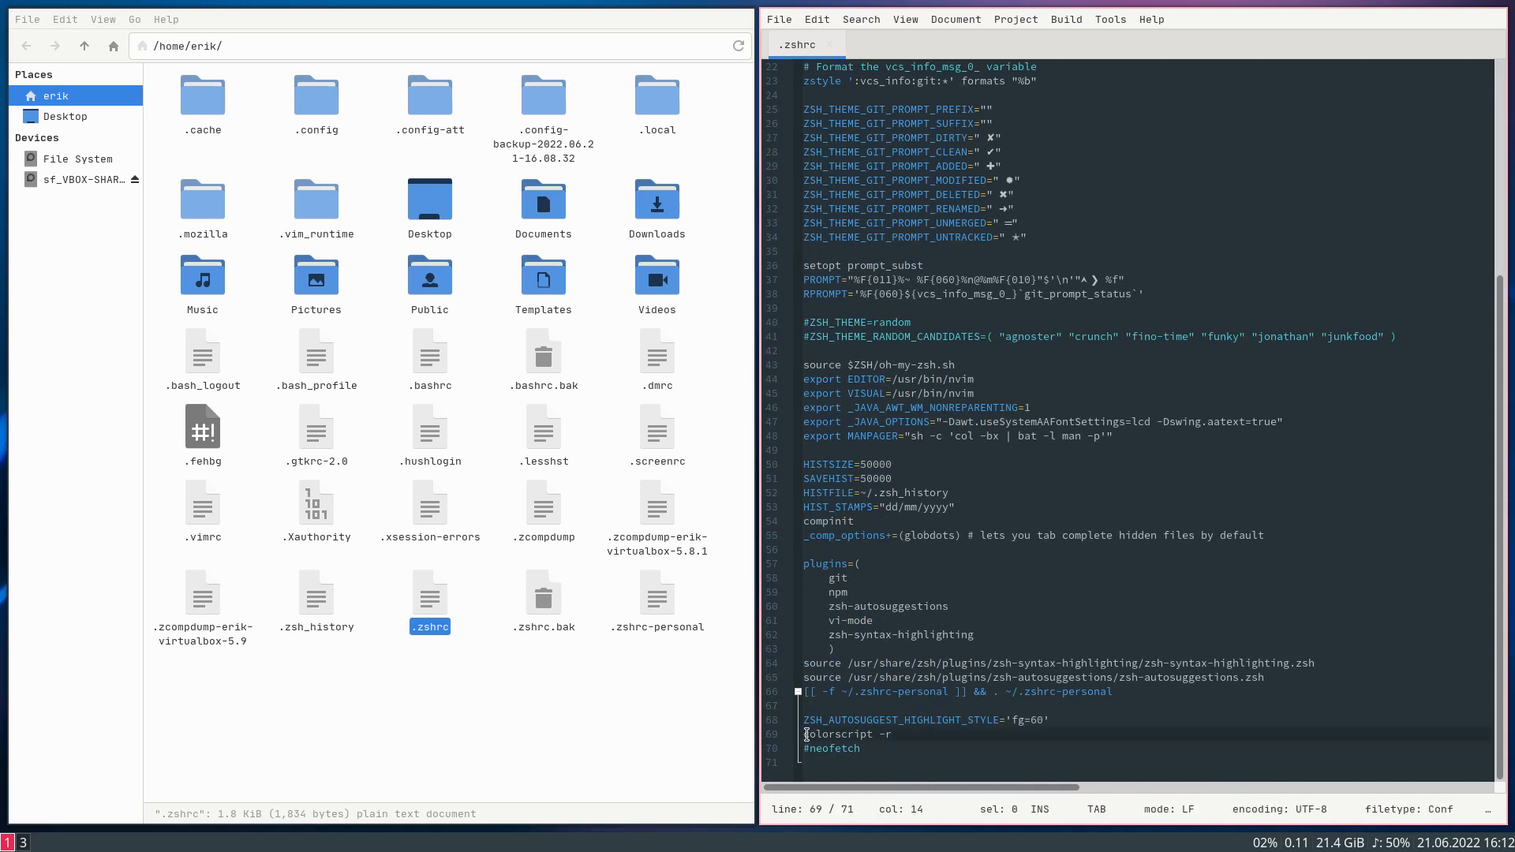
pyautogui.click(806, 735)
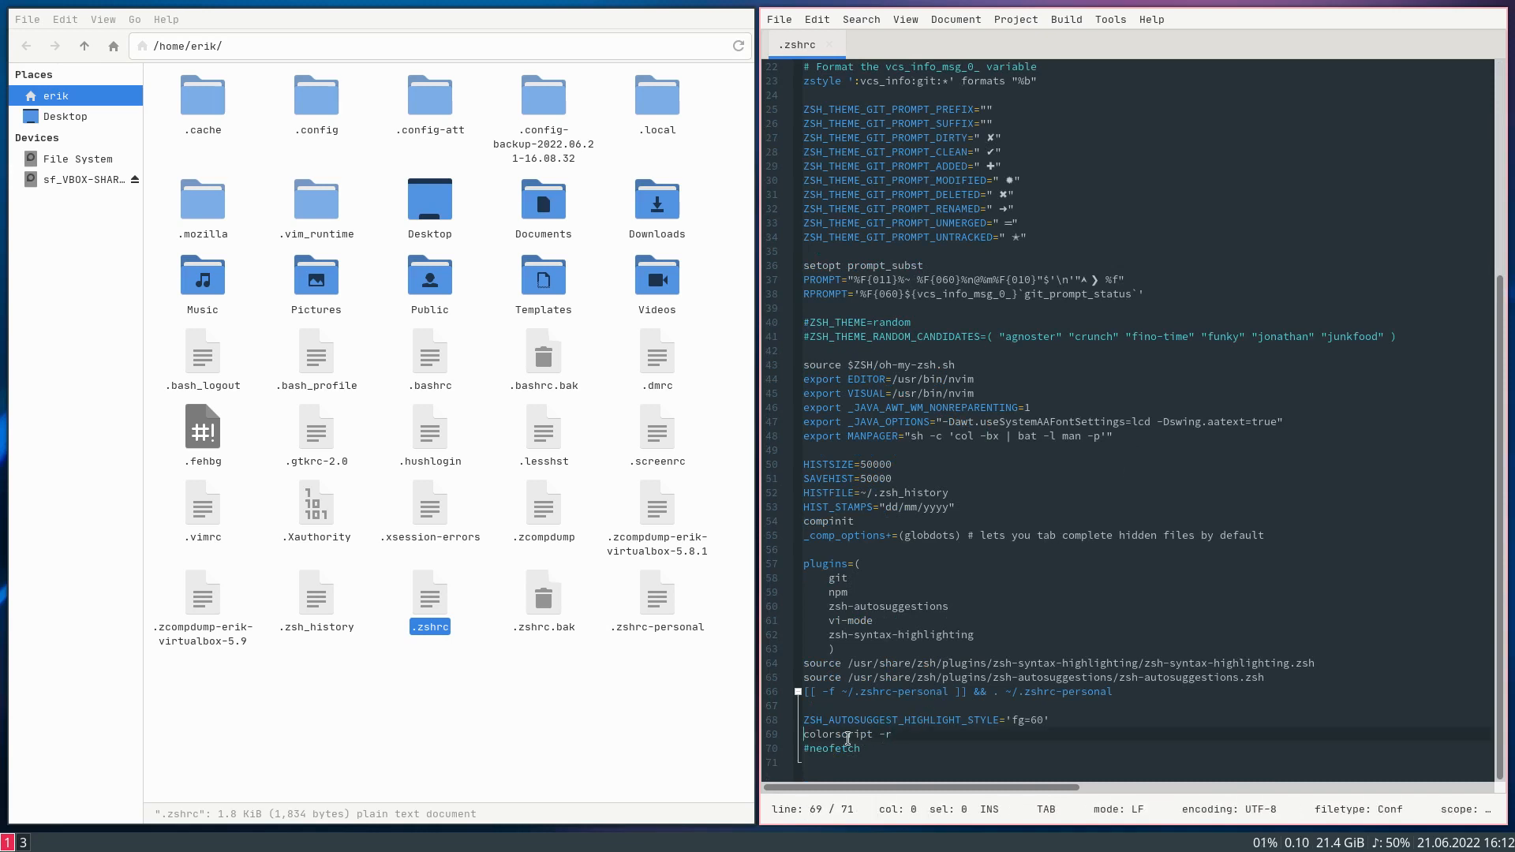
pyautogui.write('#')
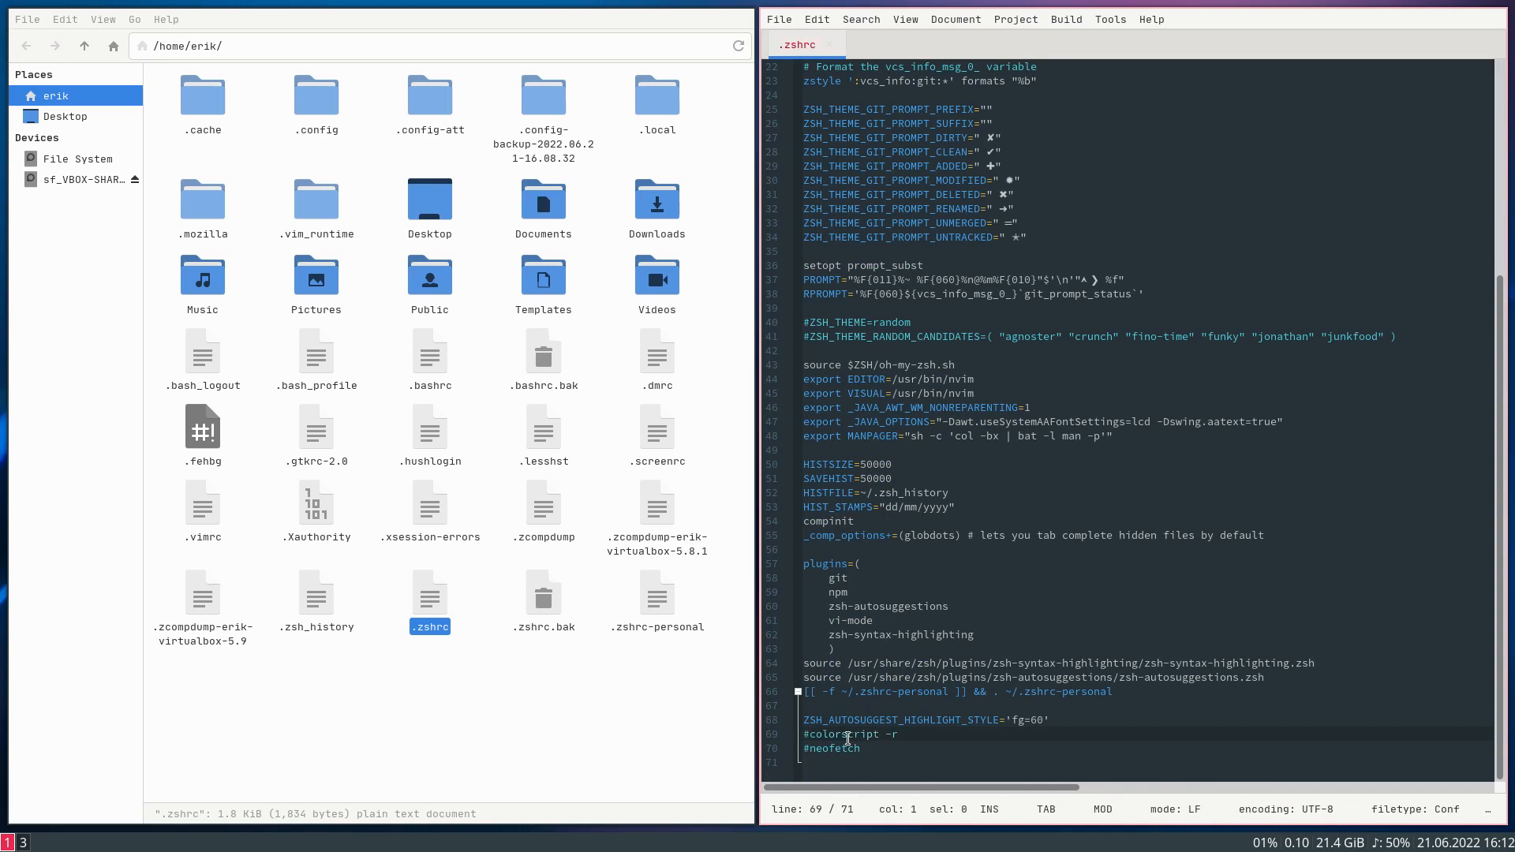
pyautogui.press('Down')
pyautogui.press('BackSpace')
# Save .zshrc, check the result in a new terminal, then close all windows
pyautogui.hotkey('ctrl', 's')
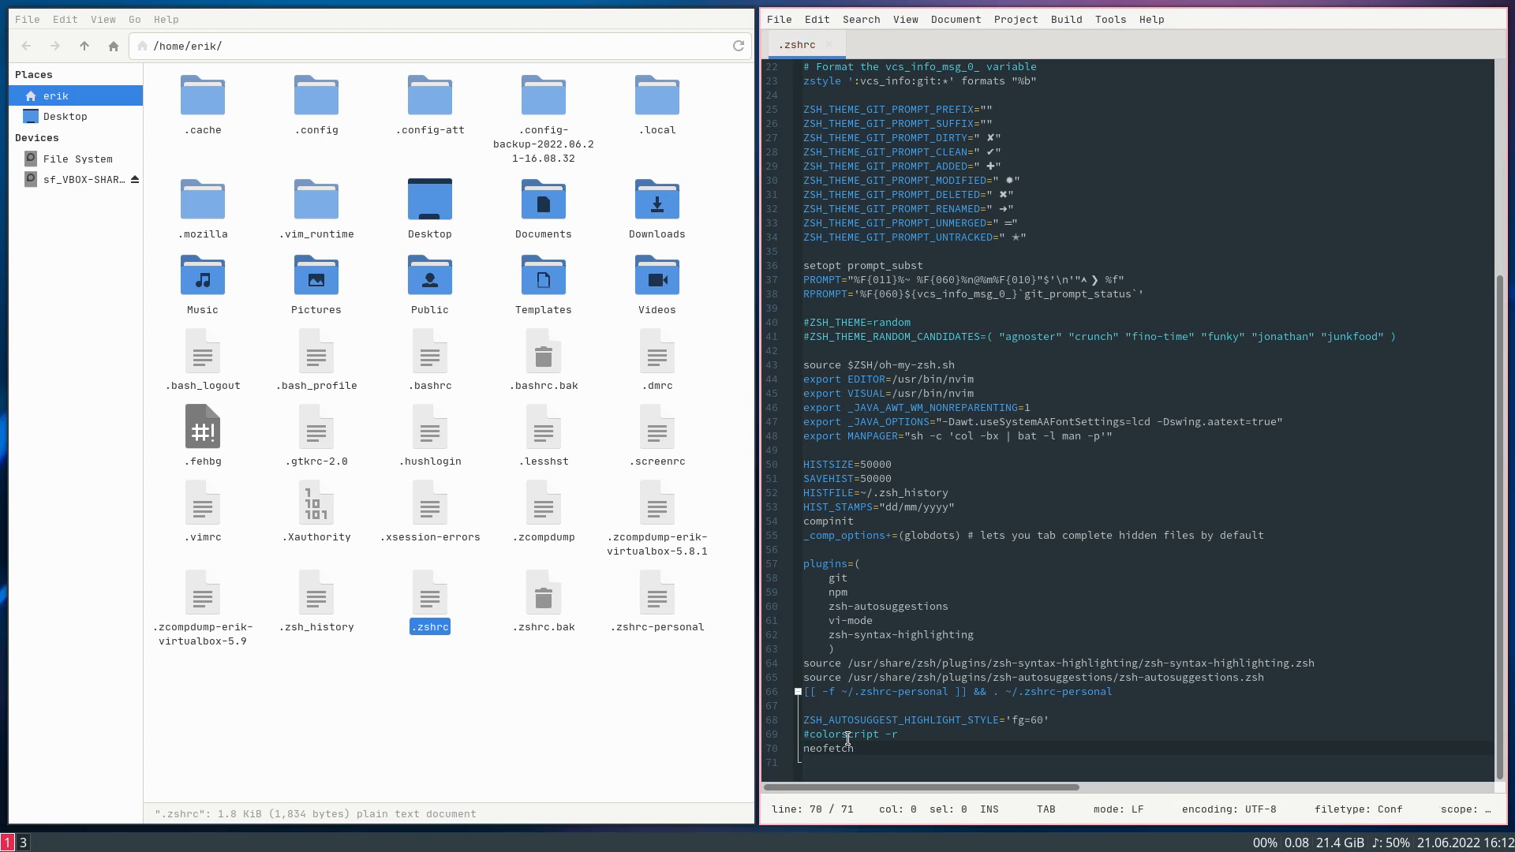
pyautogui.press('super+Return')
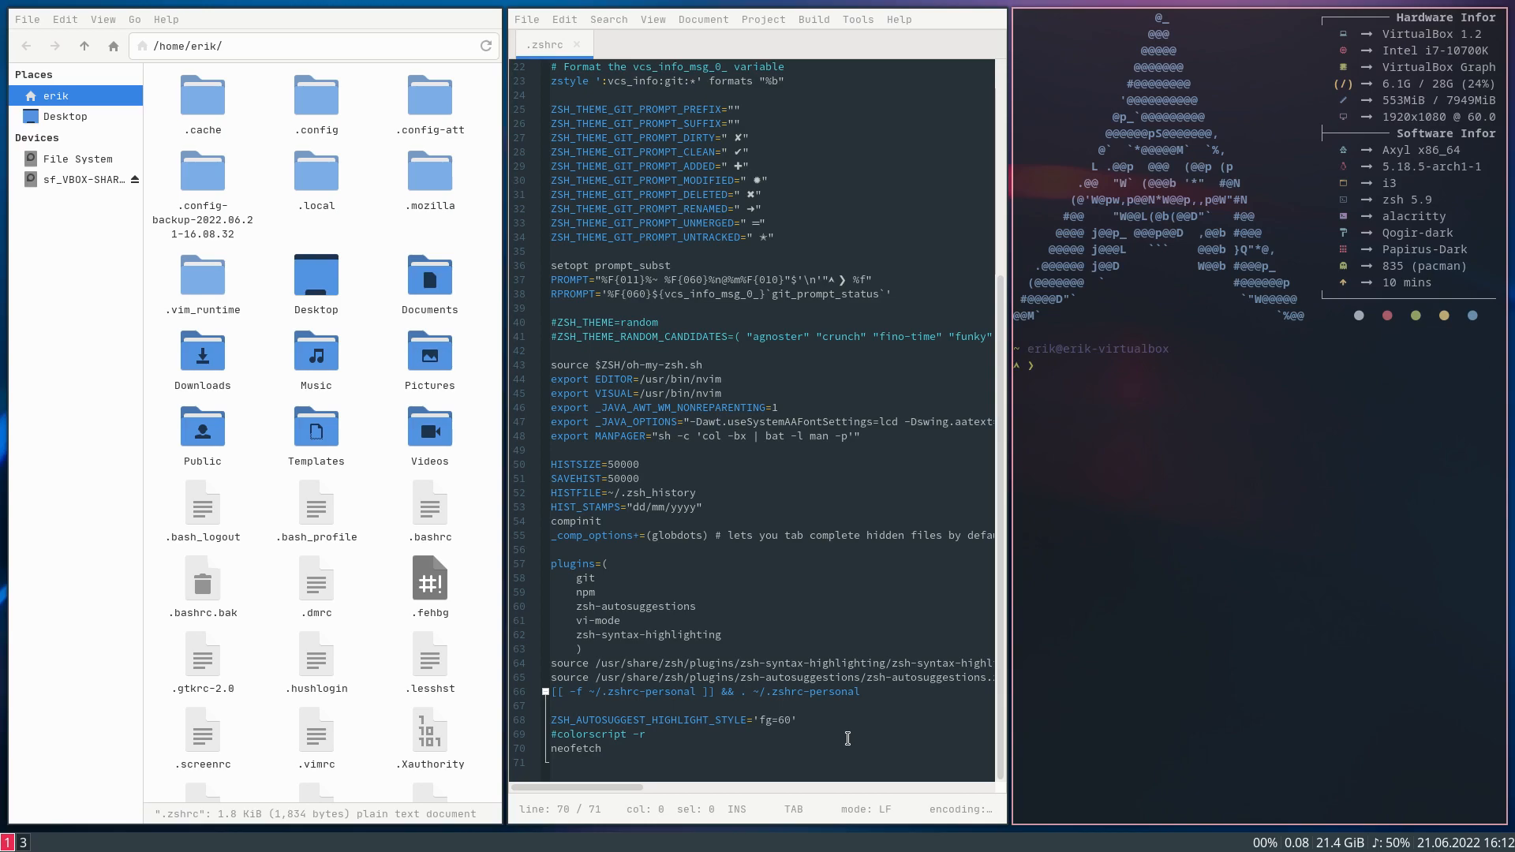
pyautogui.press('super+shift+q')
pyautogui.press('super+shift+q')
pyautogui.press('super+shift+q')
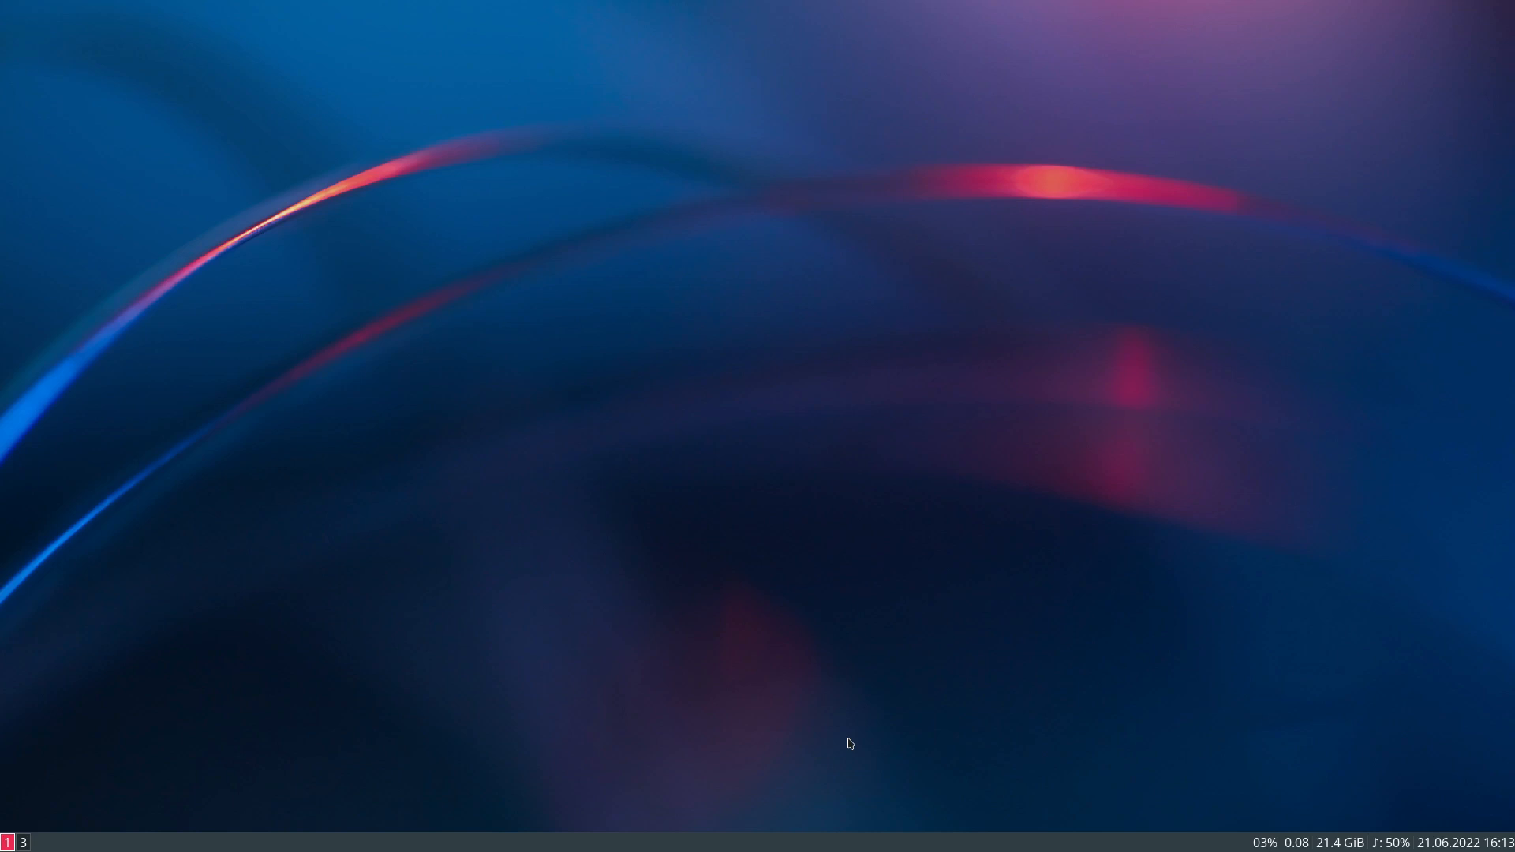
# Run archlinux-tweak-tool from a new terminal and authenticate with the user password
pyautogui.press('super+Return')
pyautogui.write('archlinux-tweak-tool')
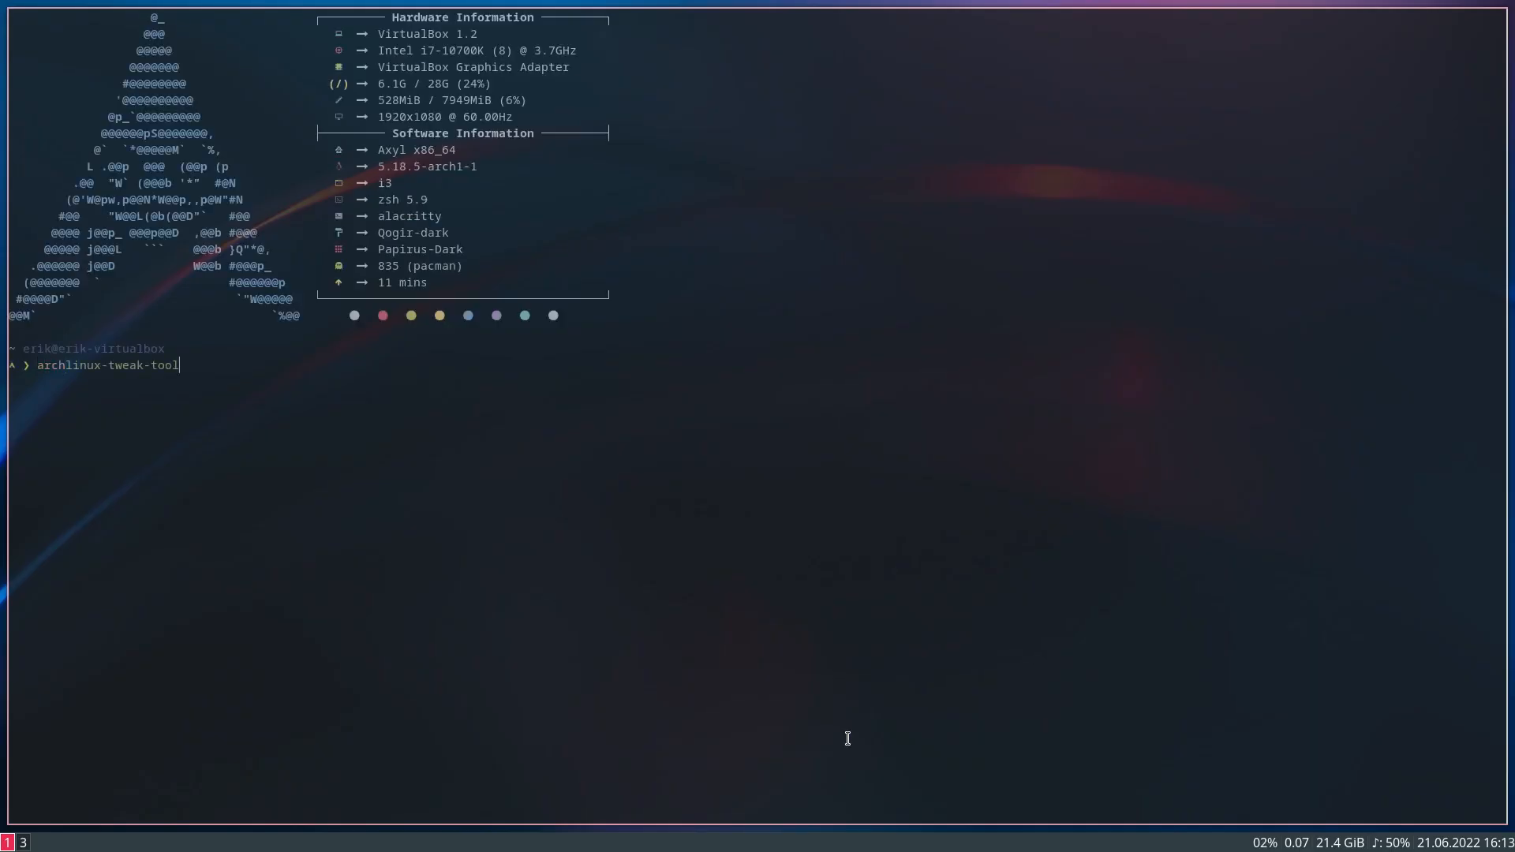
pyautogui.press('Return')
pyautogui.write('••')
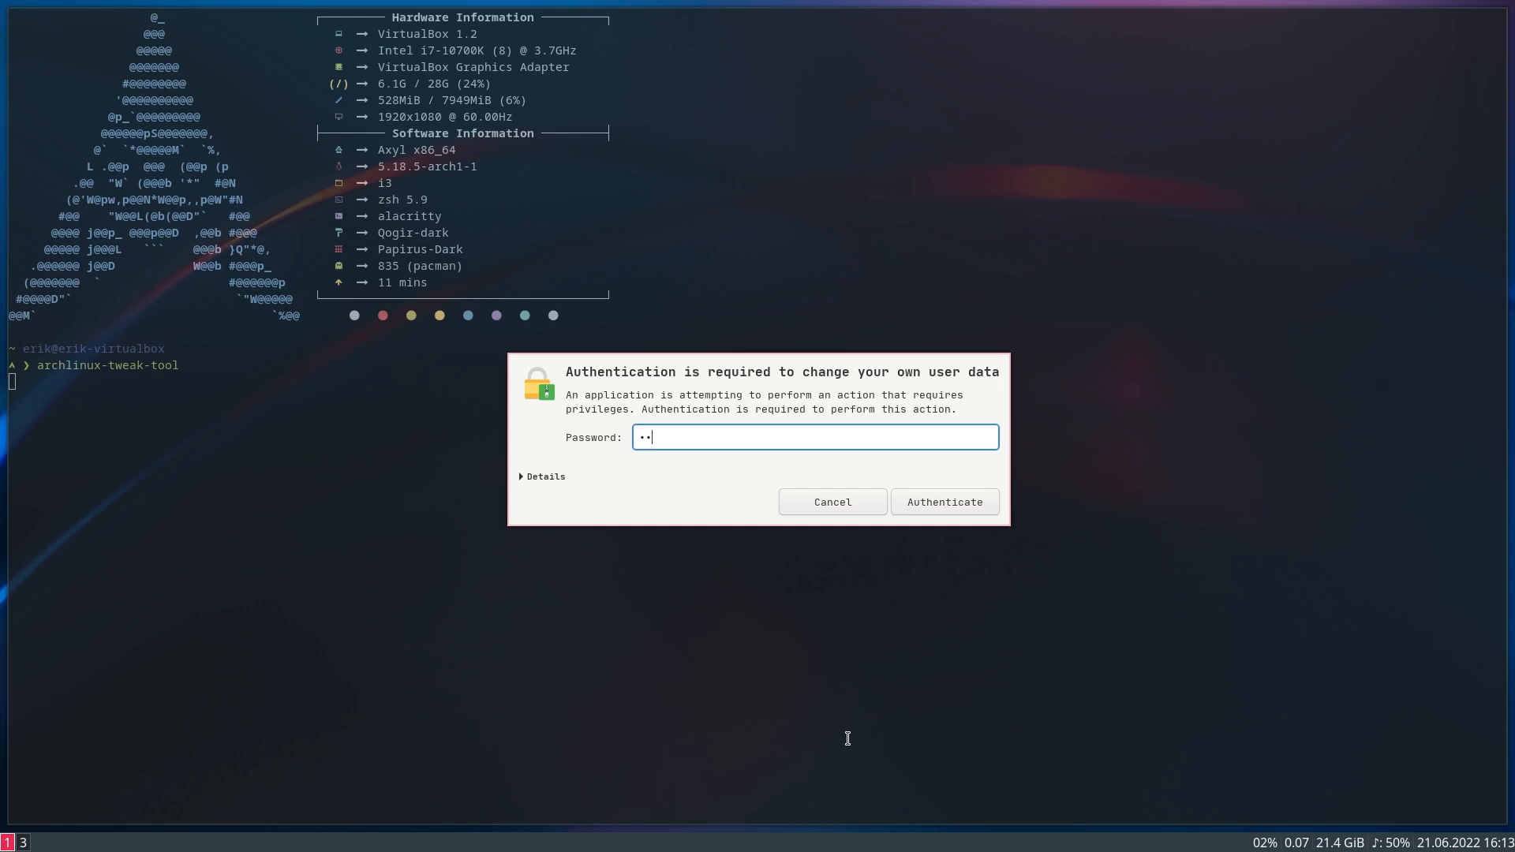
pyautogui.write('••')
pyautogui.press('Return')
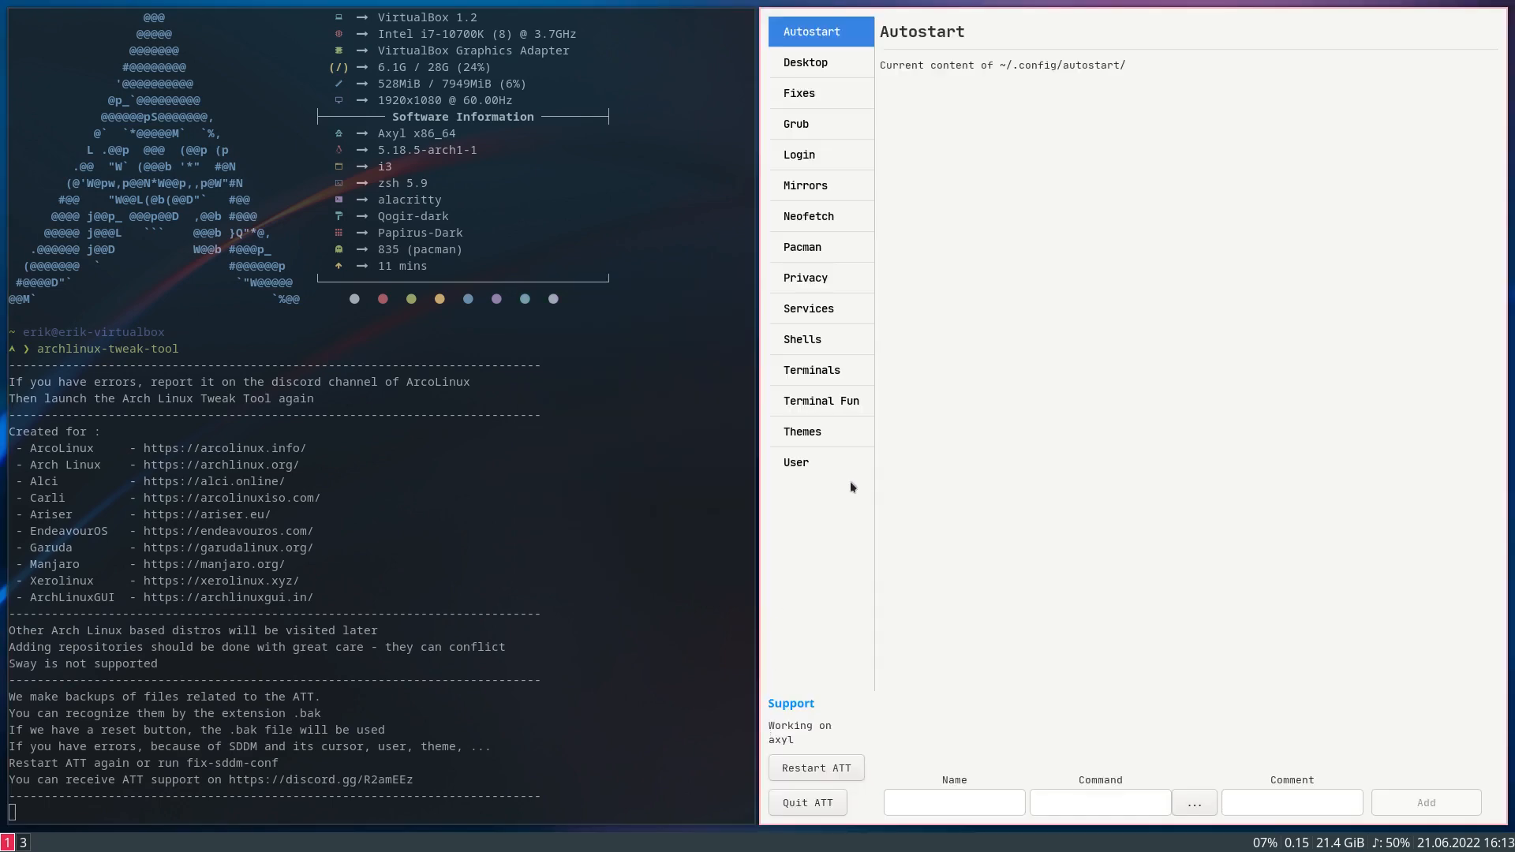
# Switch on Use lolcat for Neofetch under Terminal Fun, preview it in a terminal, return to workspace 1
pyautogui.click(837, 403)
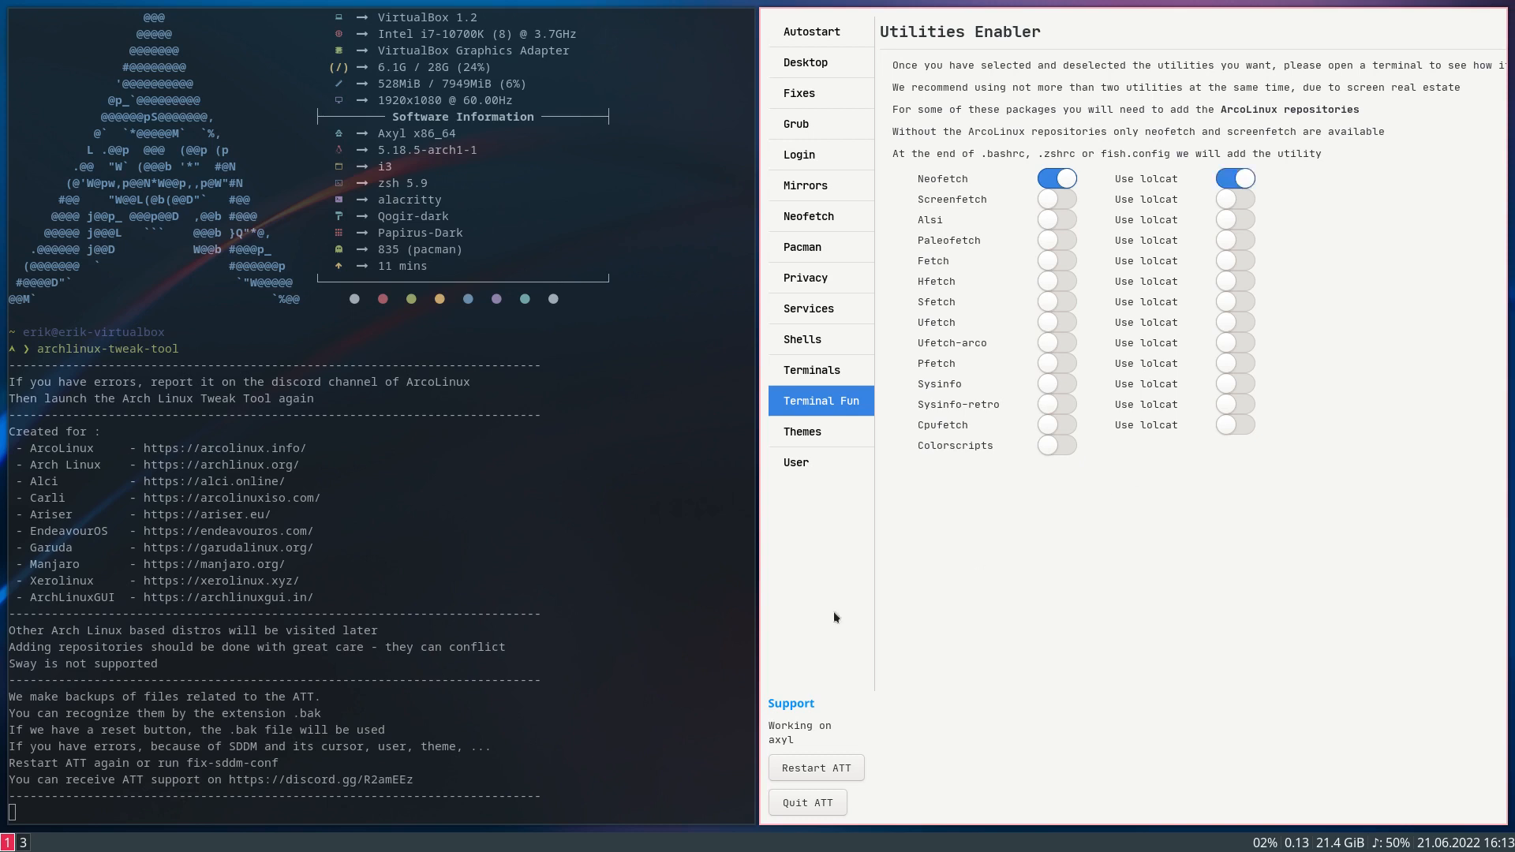
pyautogui.click(23, 843)
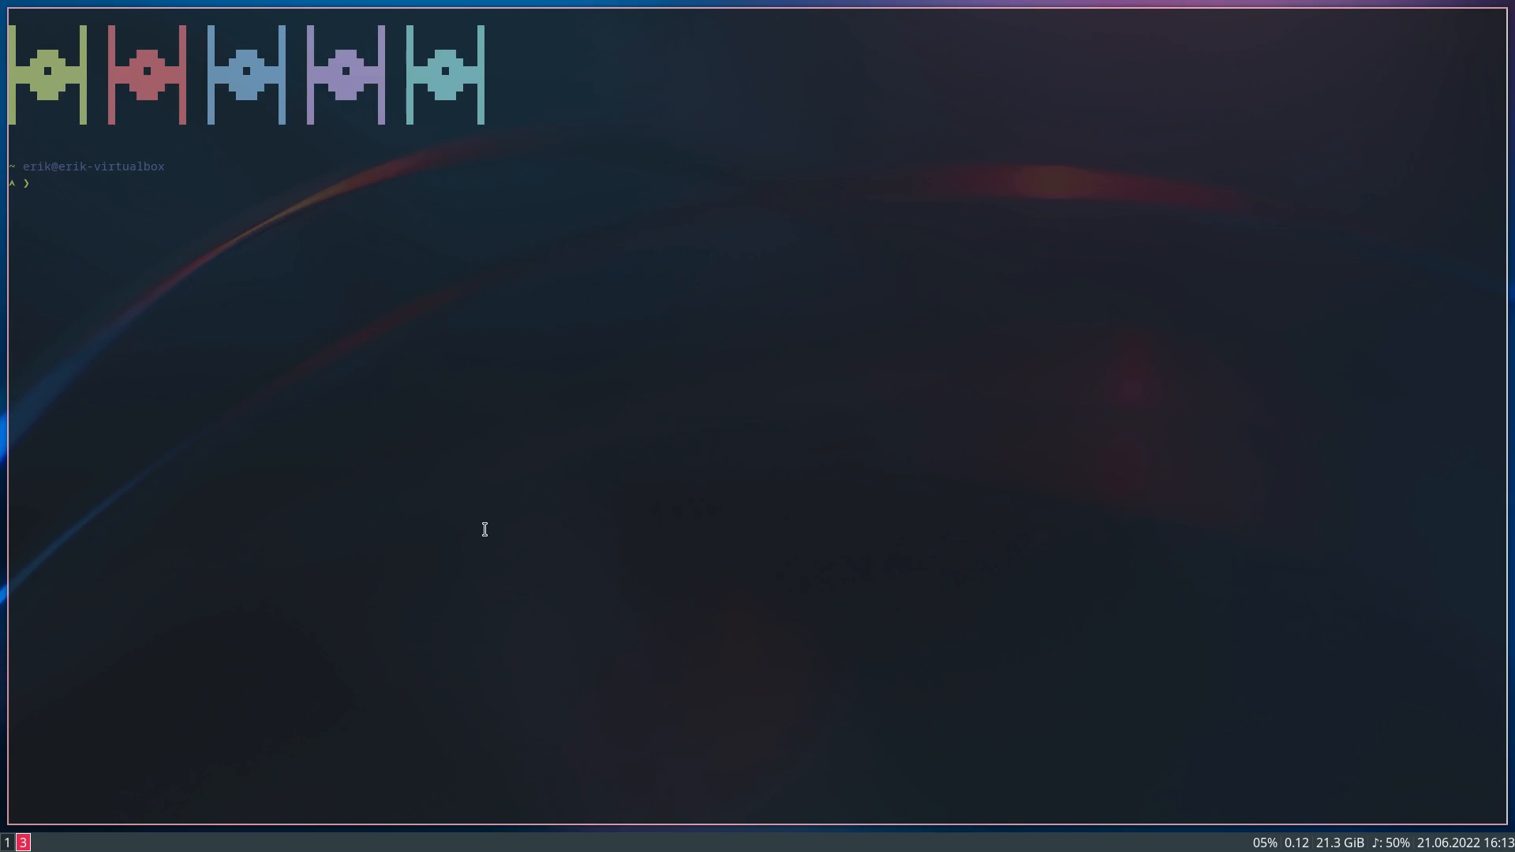
pyautogui.press('super+Return')
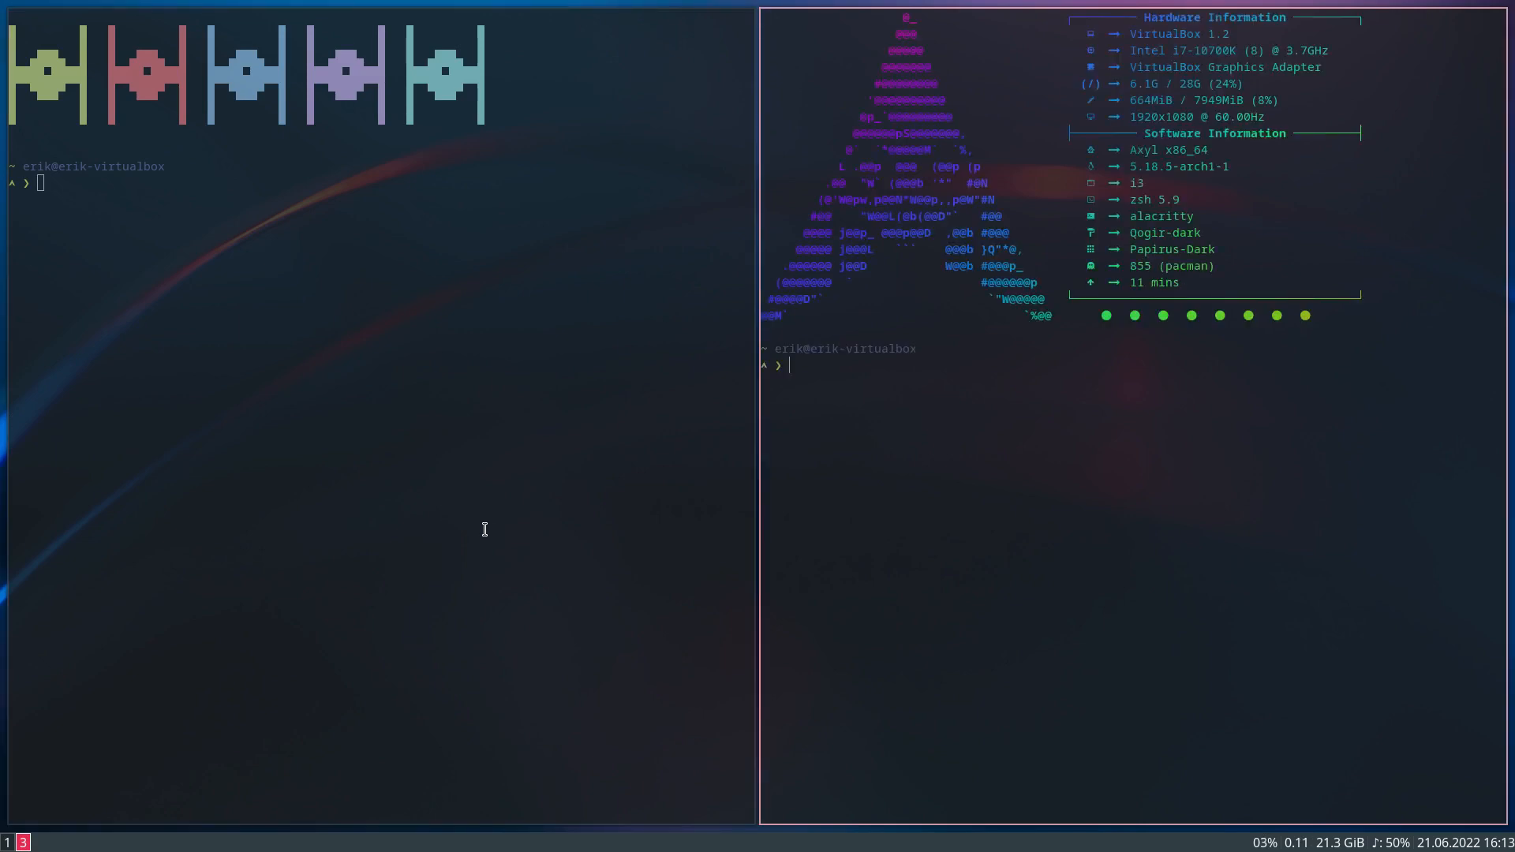
pyautogui.press('super+Left')
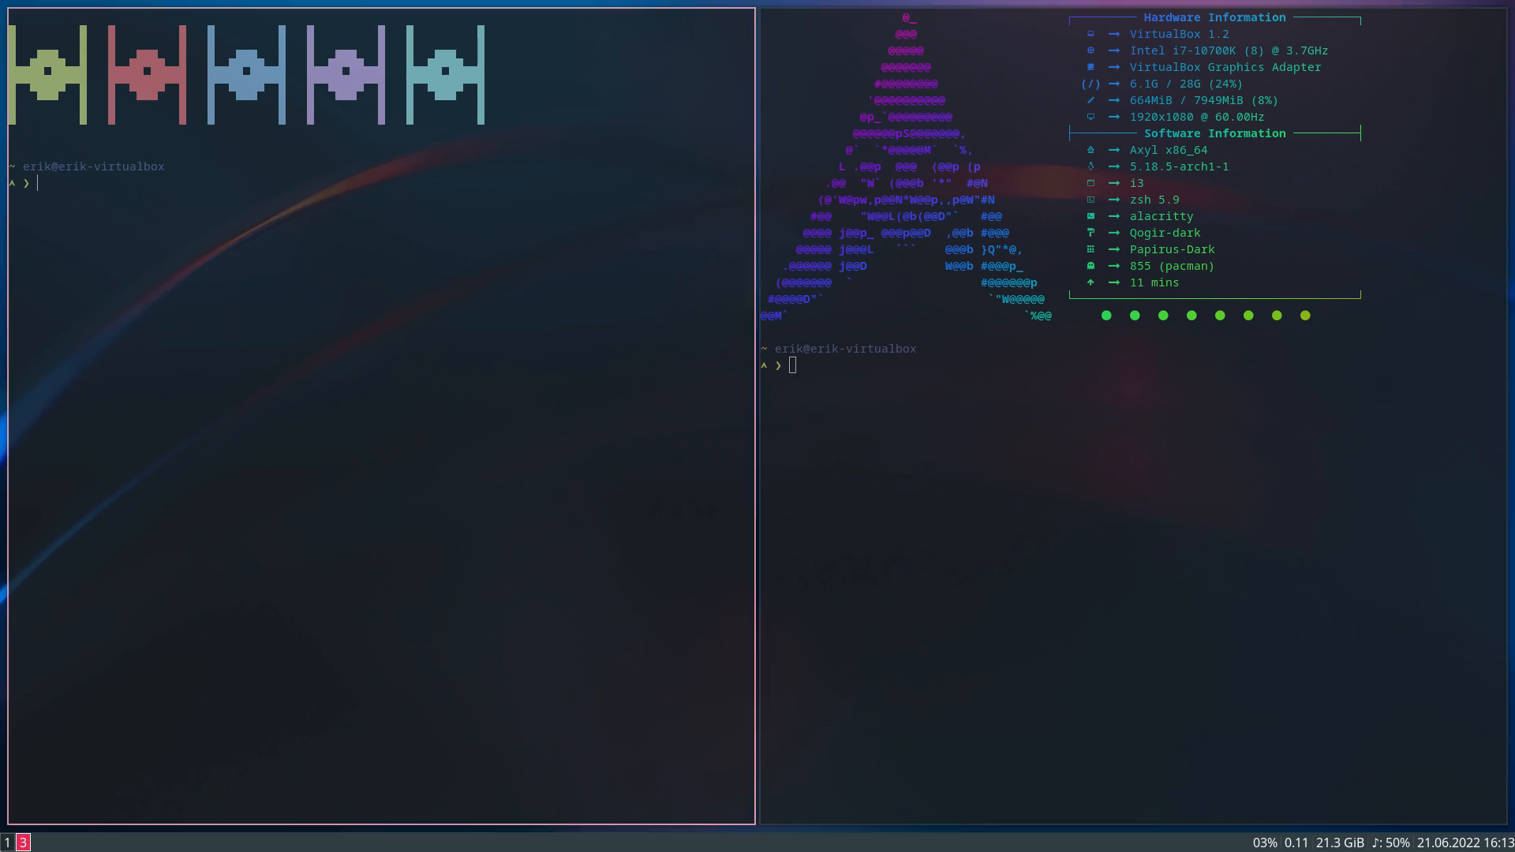
pyautogui.press('super+1')
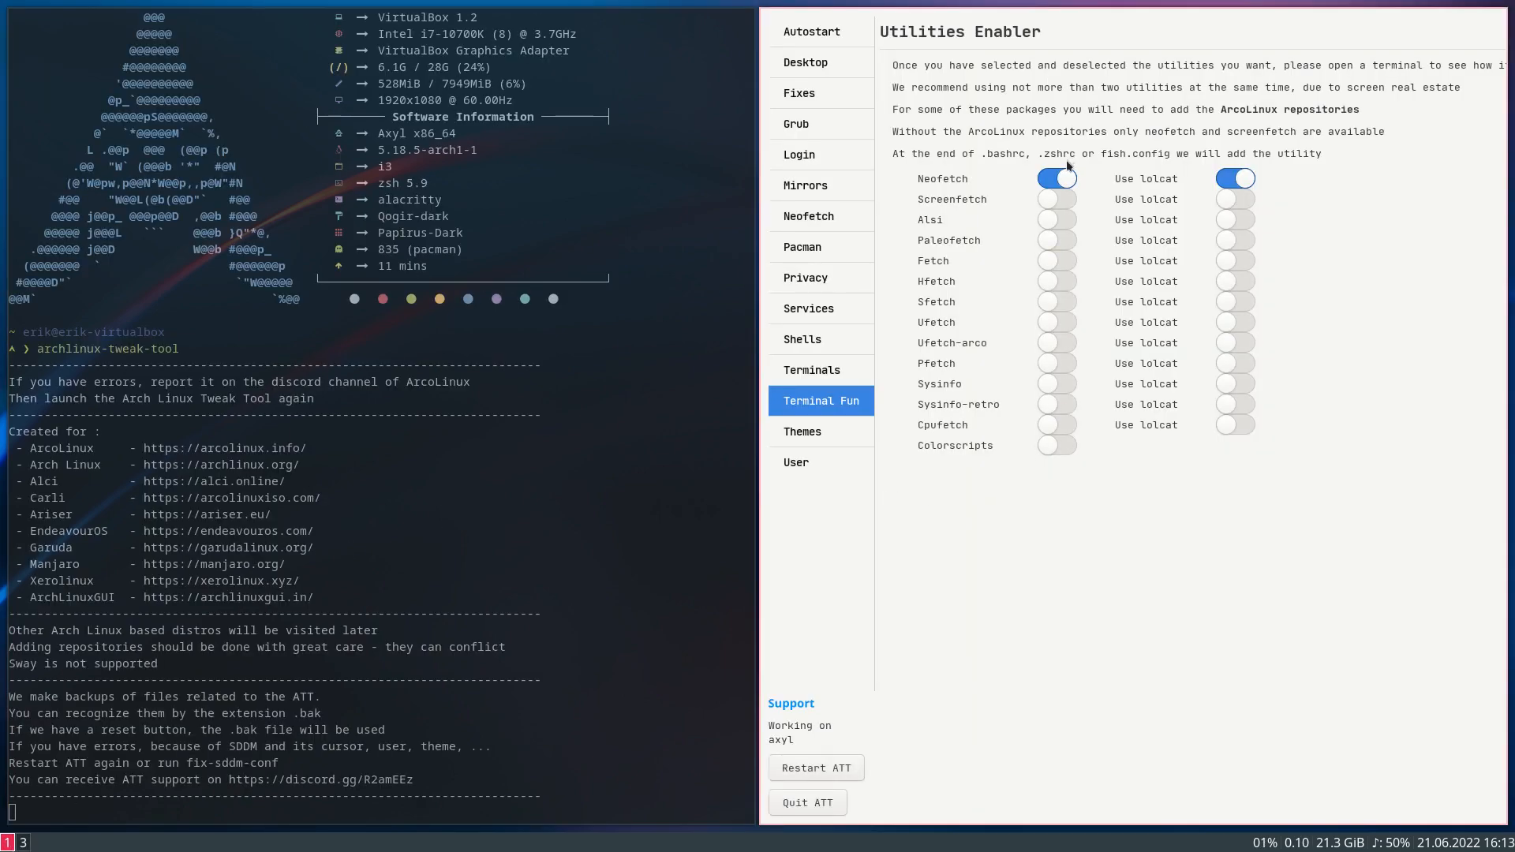
# Browse the Terminals page in fullscreen, try the F12 drop-down terminal, then go to Shells
pyautogui.click(844, 379)
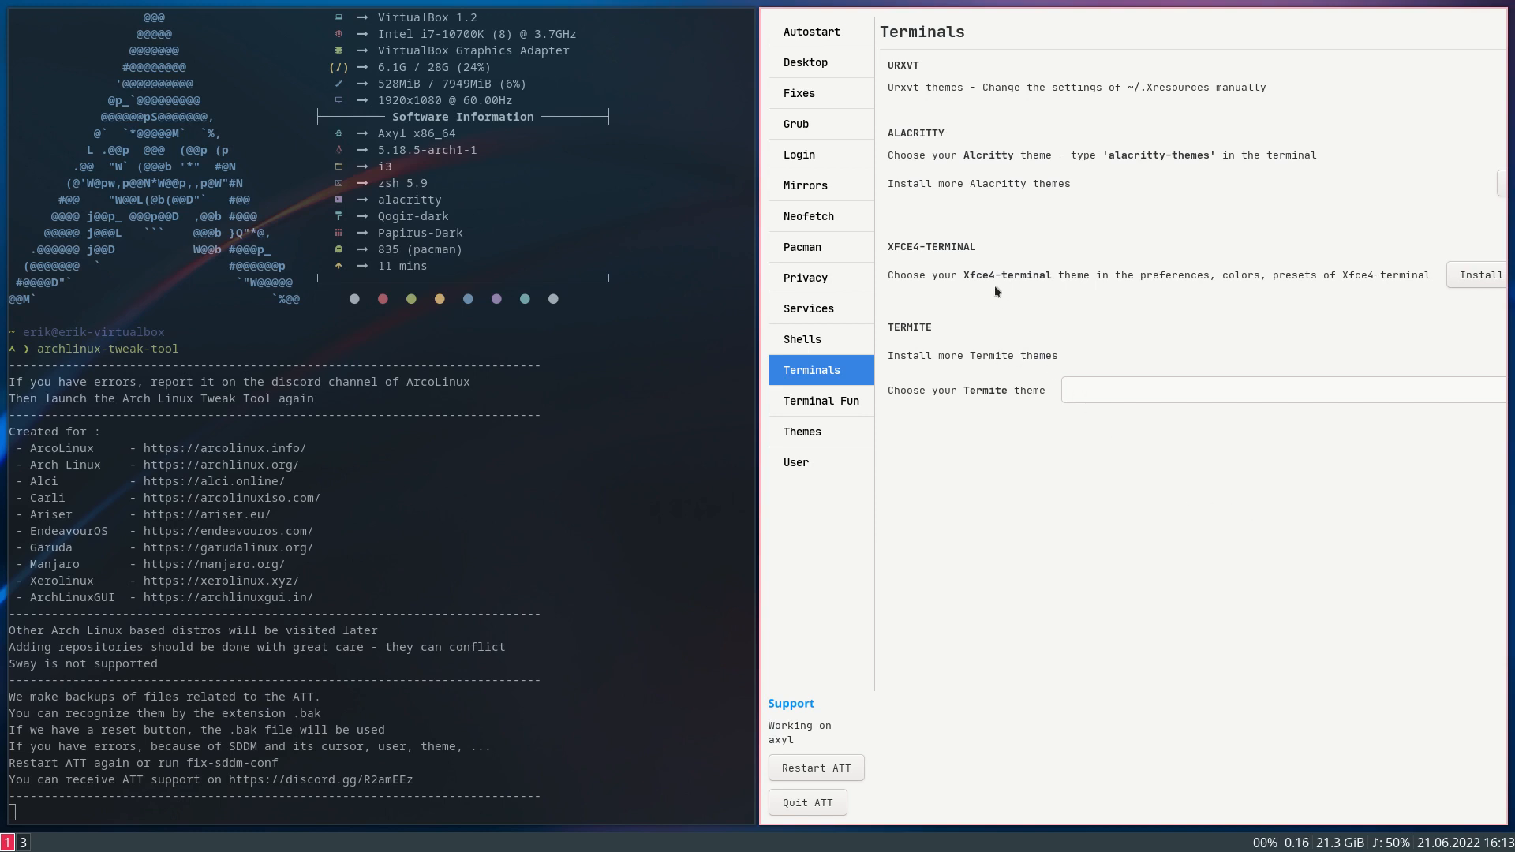
pyautogui.press('super+f')
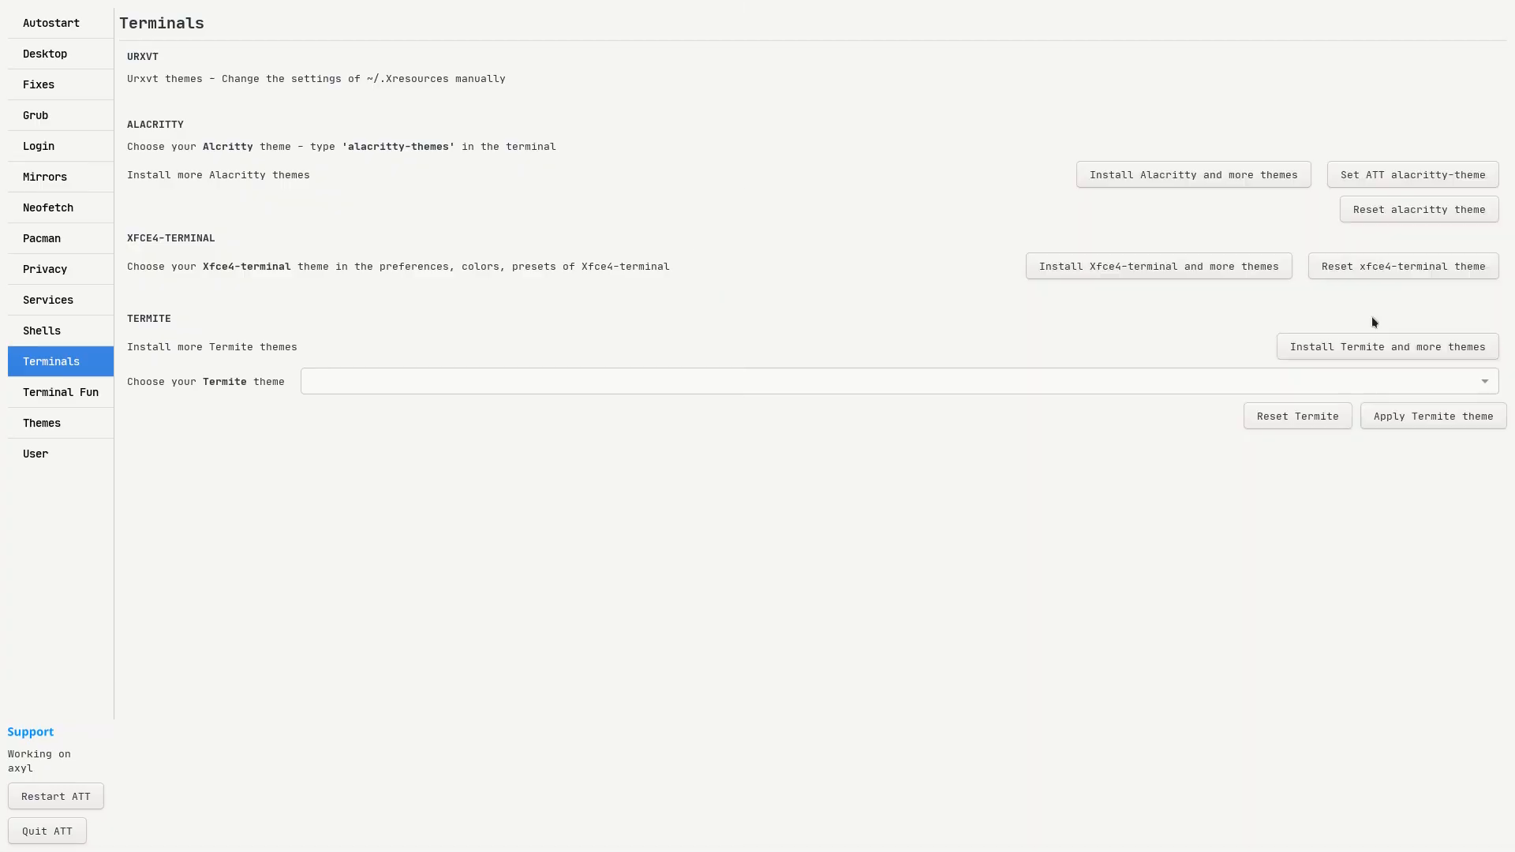
pyautogui.press('super+f')
pyautogui.press('F12')
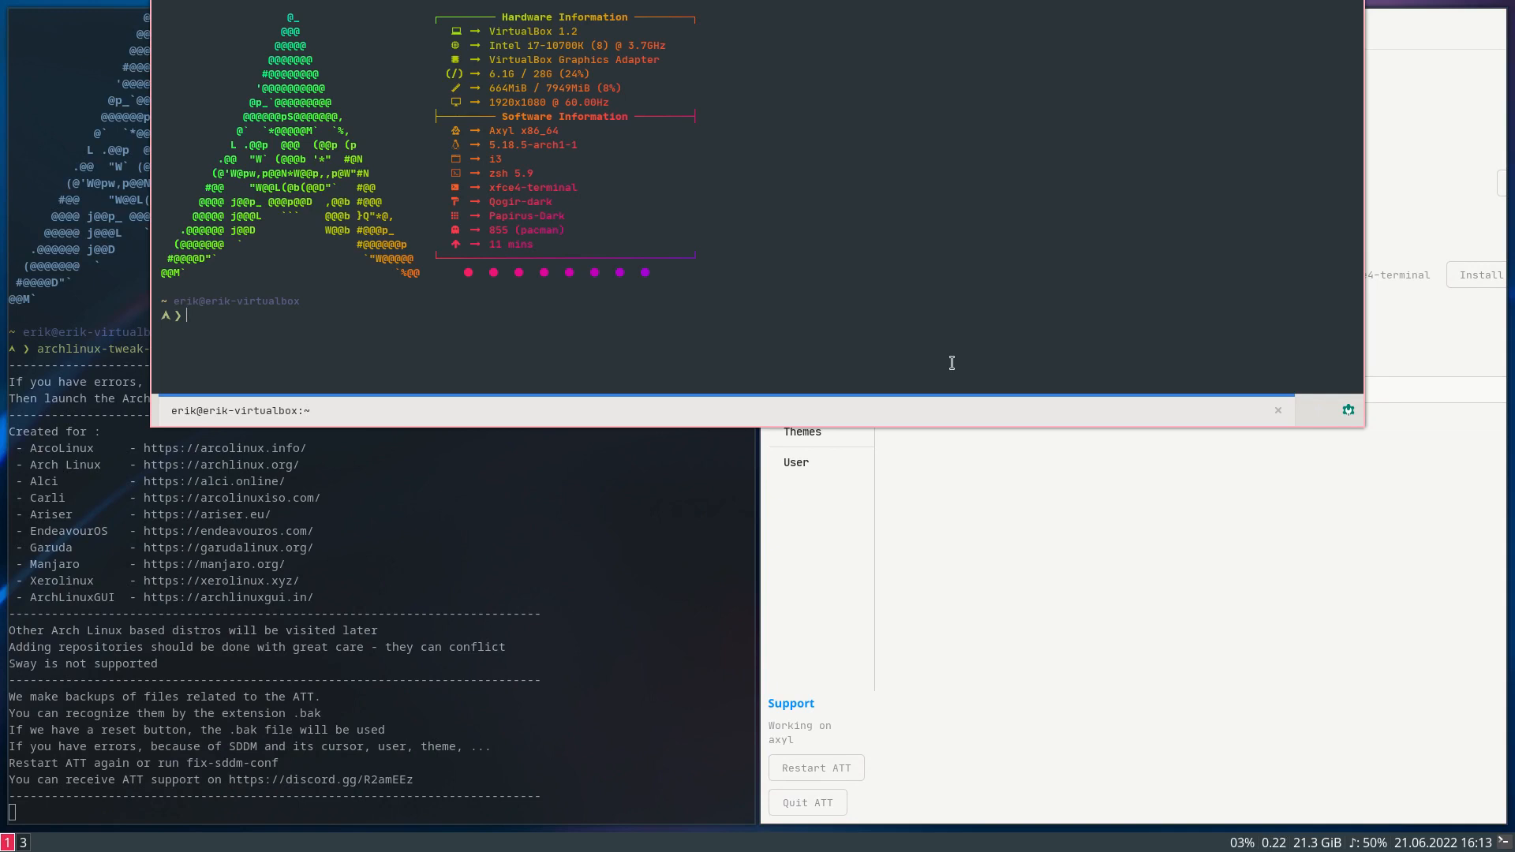
pyautogui.press('F12')
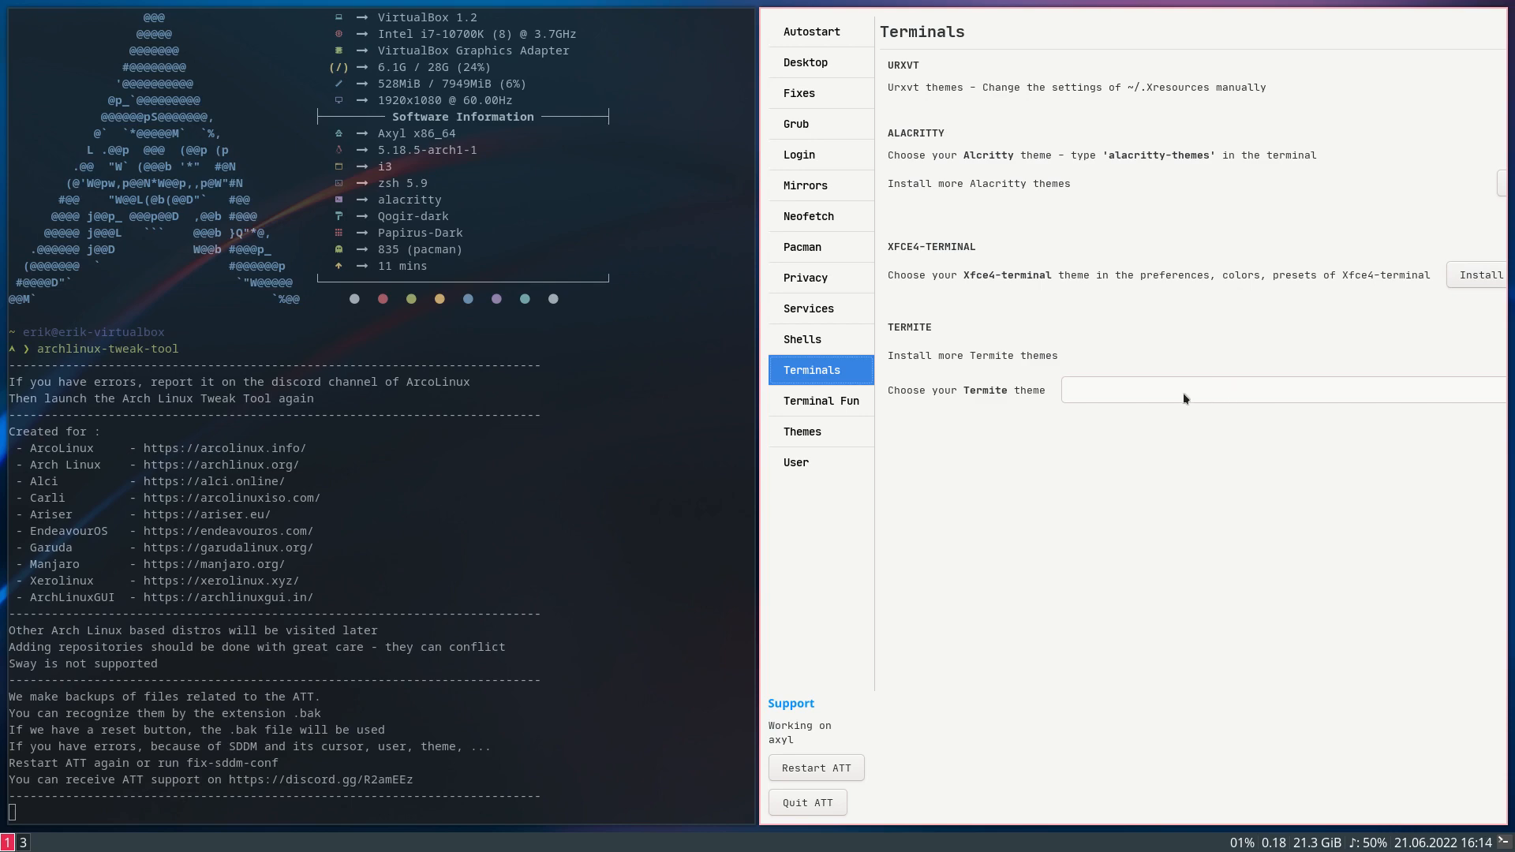
pyautogui.press('super+f')
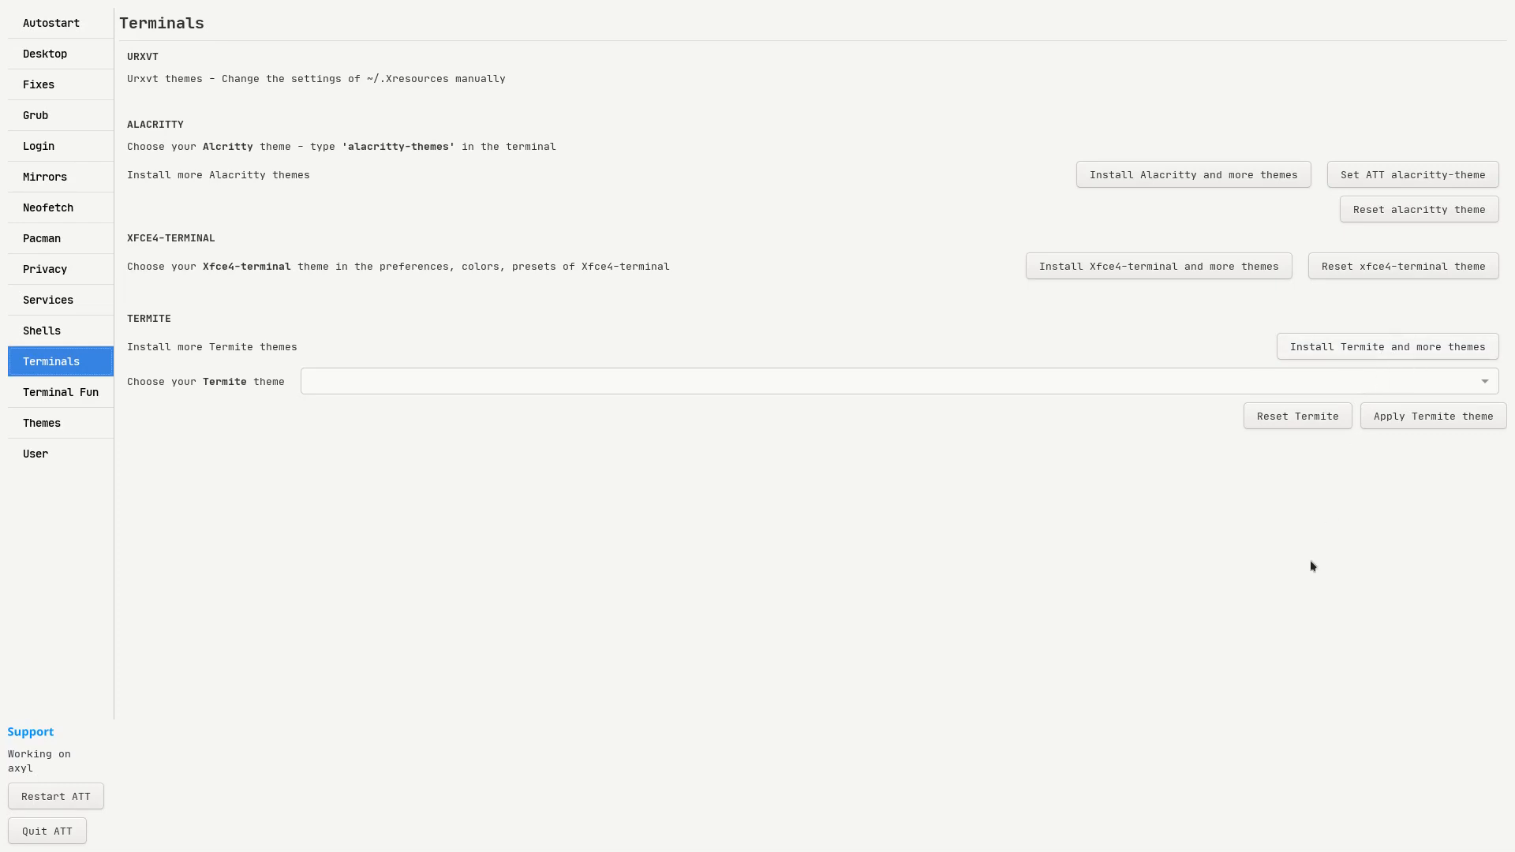
pyautogui.press('super+f')
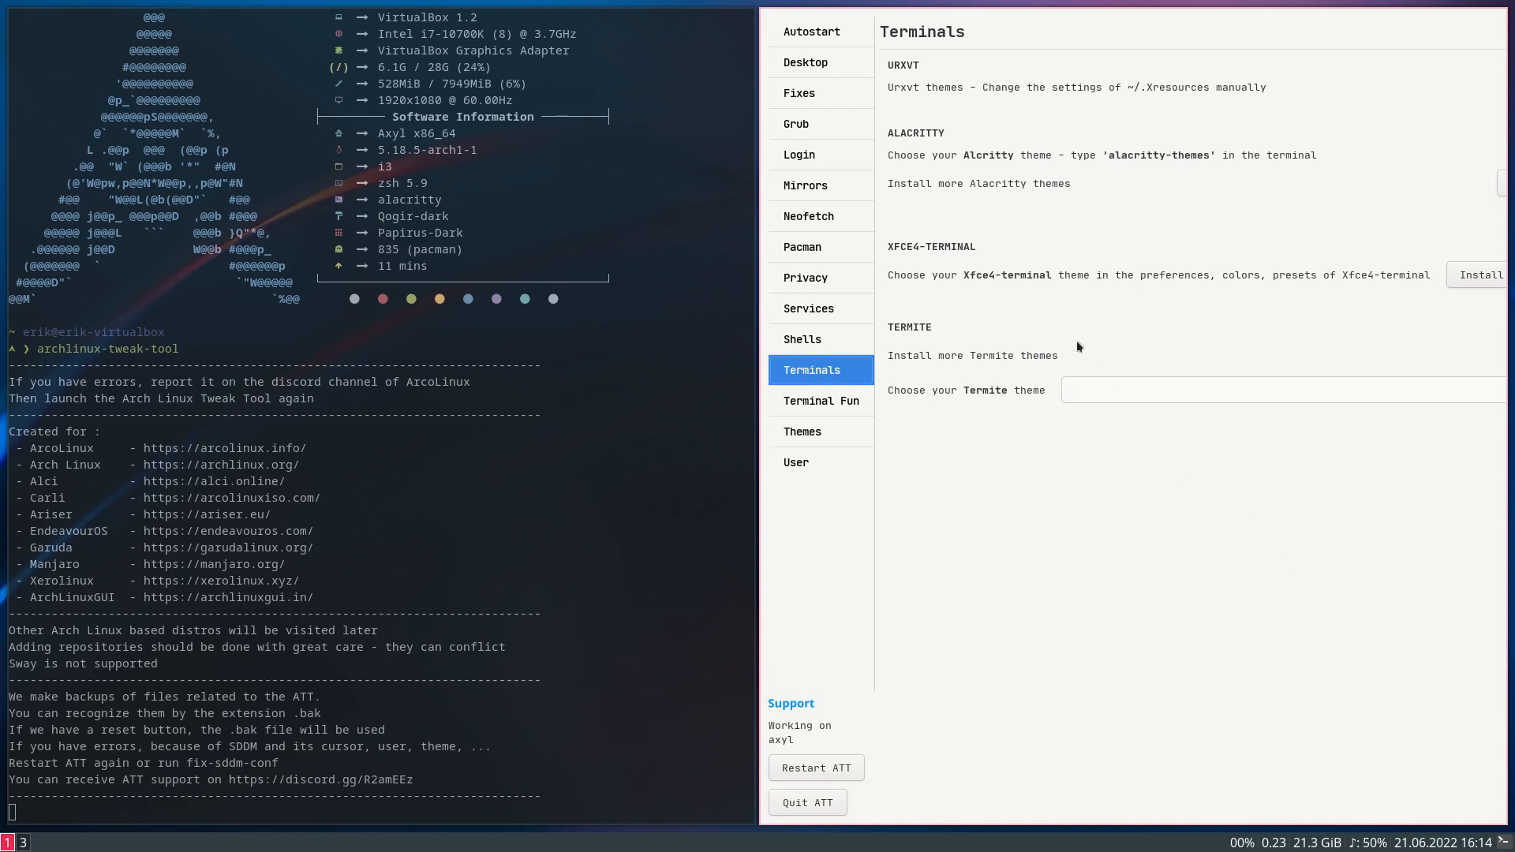
pyautogui.click(827, 348)
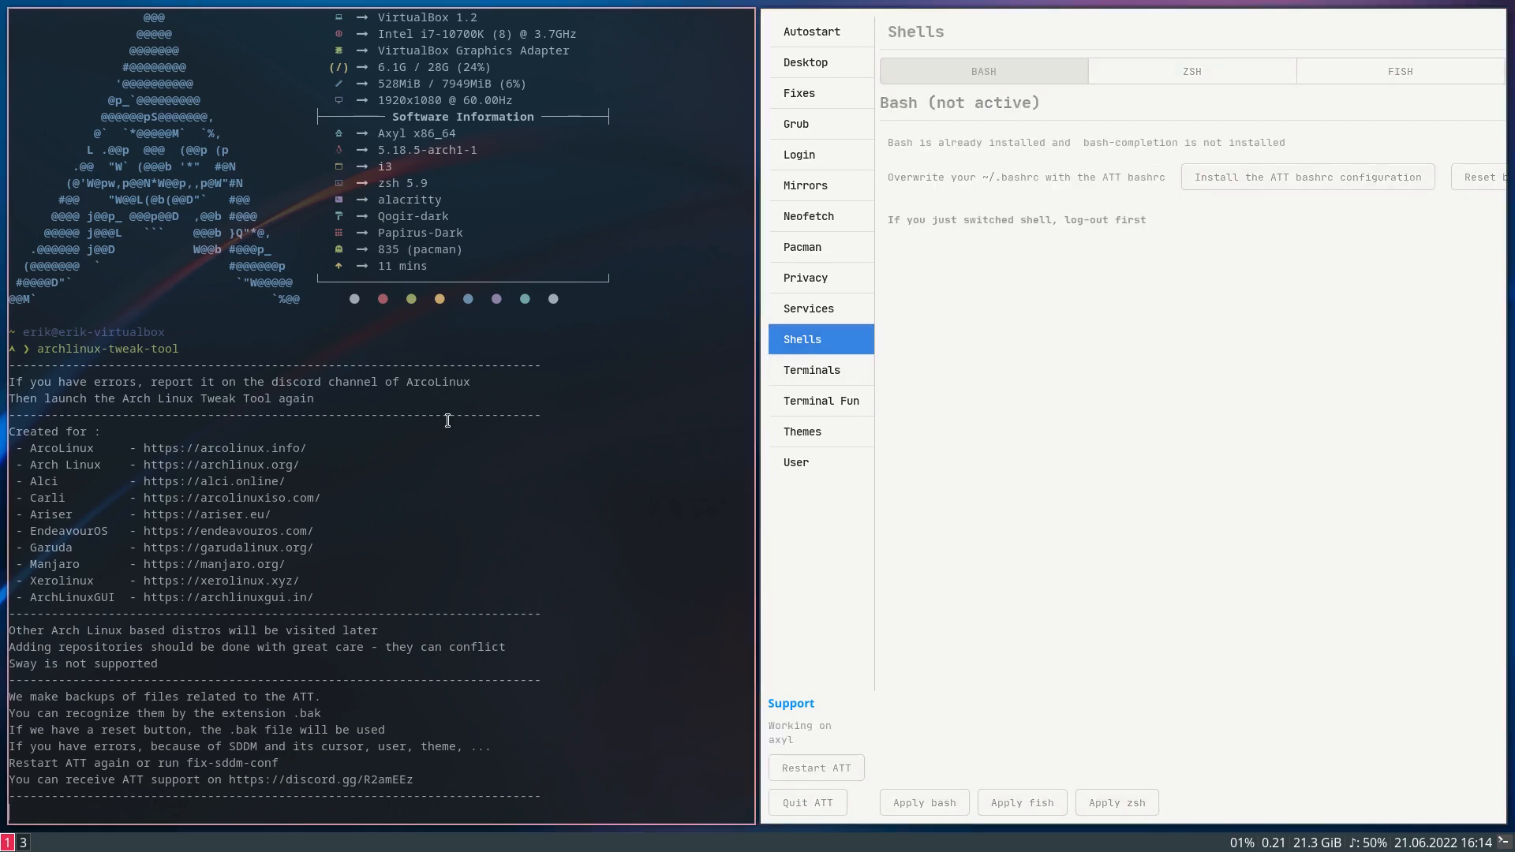
# Install autotiling with sudo pacman -S autotiling, then close the terminals and open the power menu
pyautogui.press('super+Return')
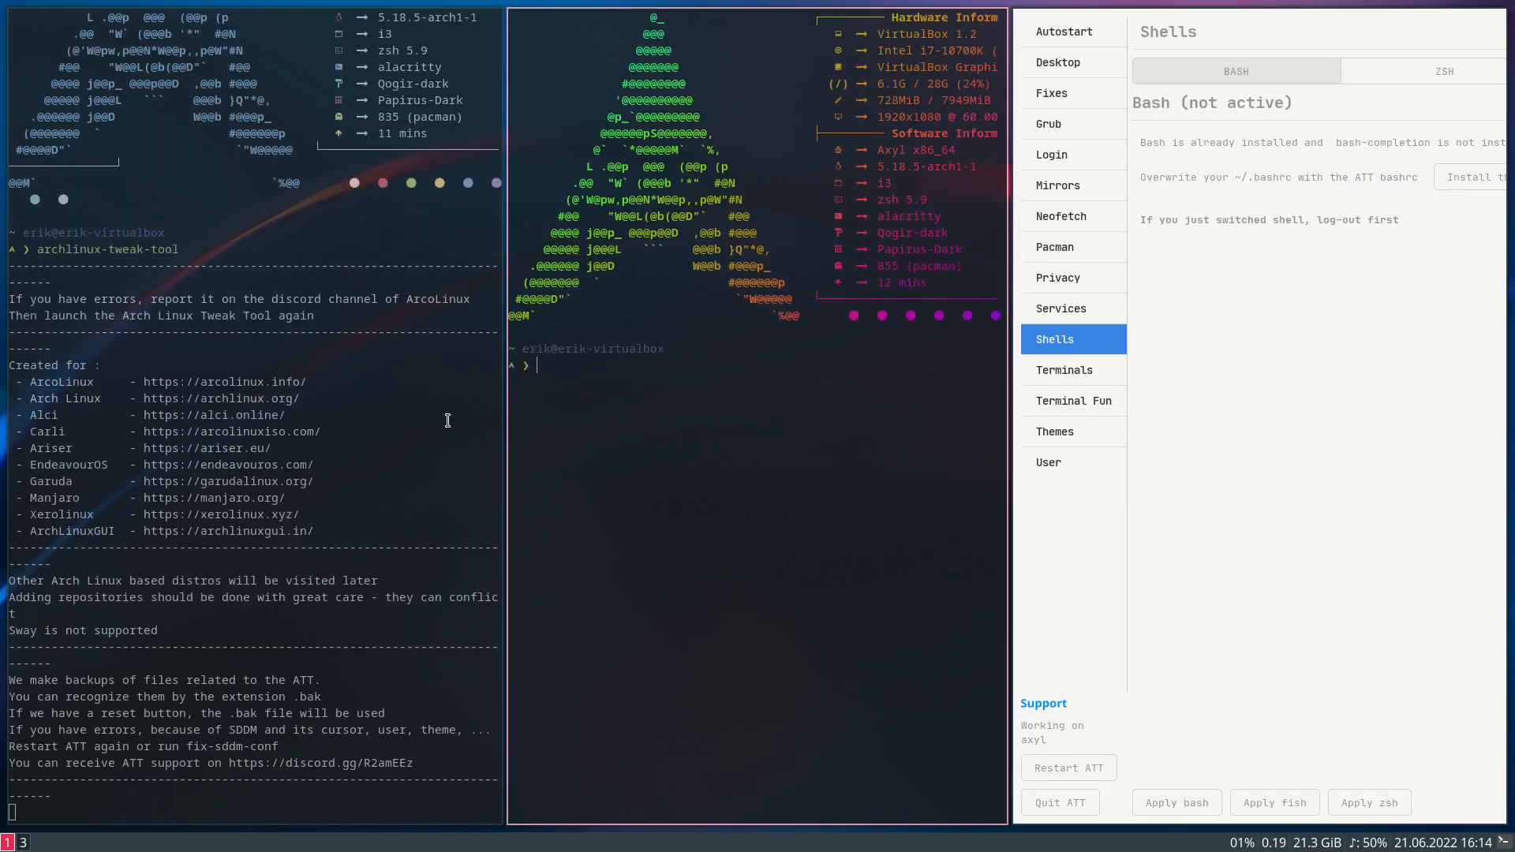
pyautogui.press('super+Return')
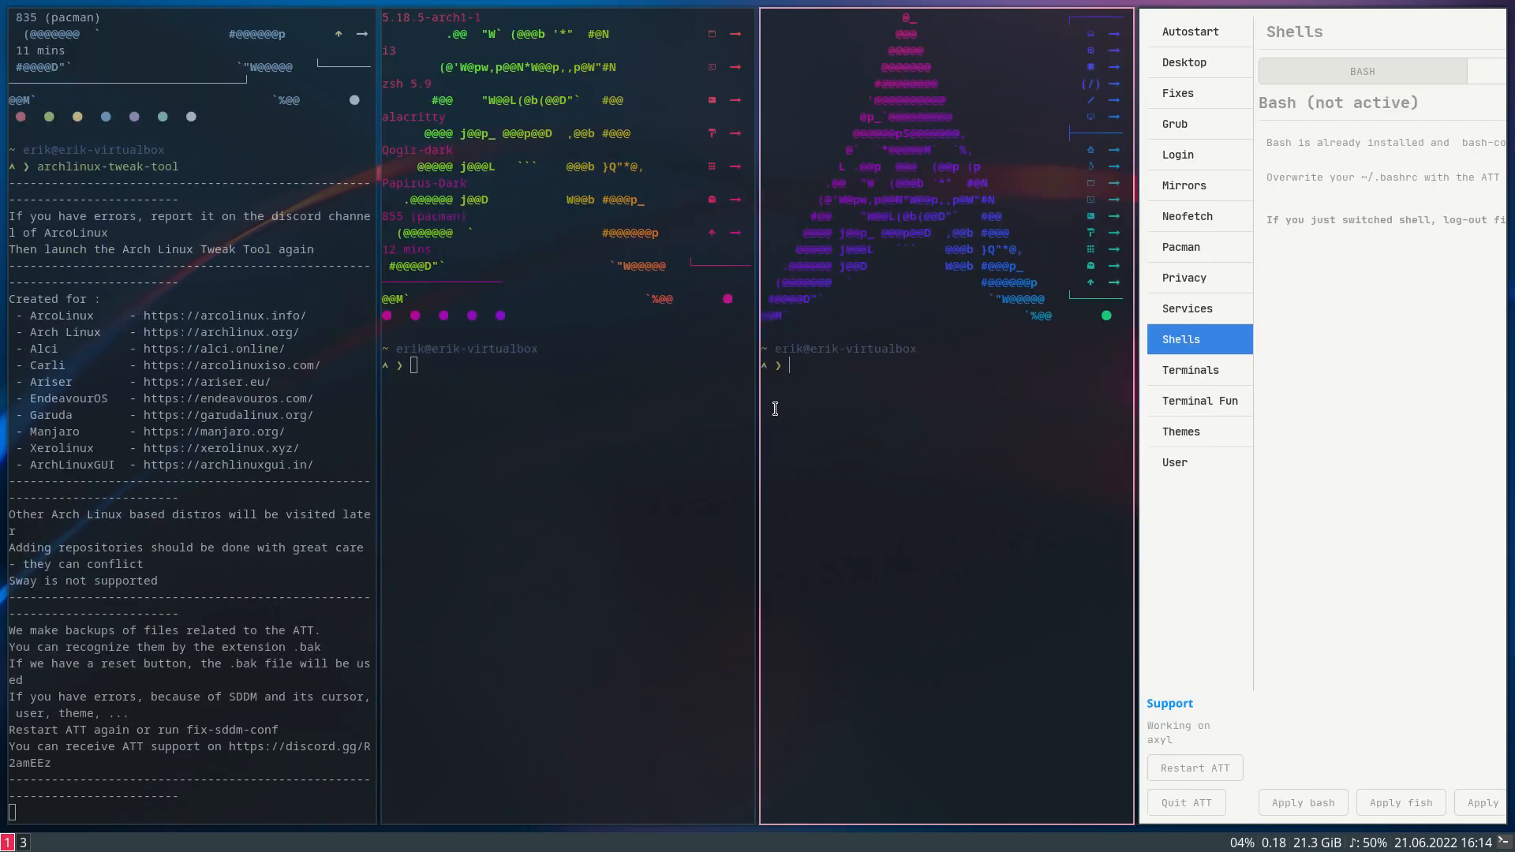
pyautogui.write('sudo pacman -S autotiling')
pyautogui.press('Return')
pyautogui.write('****')
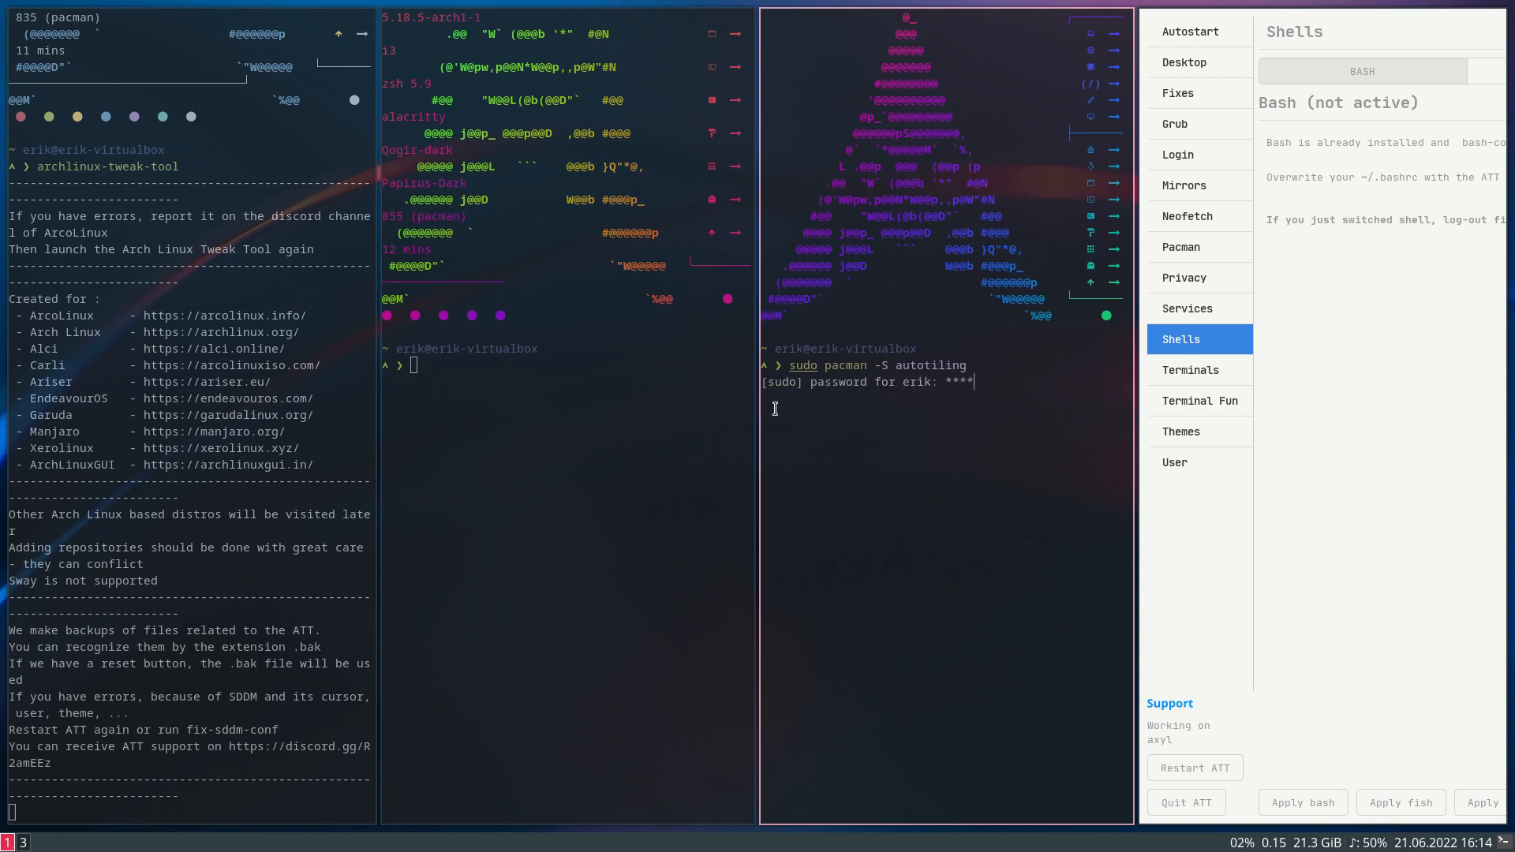
pyautogui.press('Return')
pyautogui.press('Return')
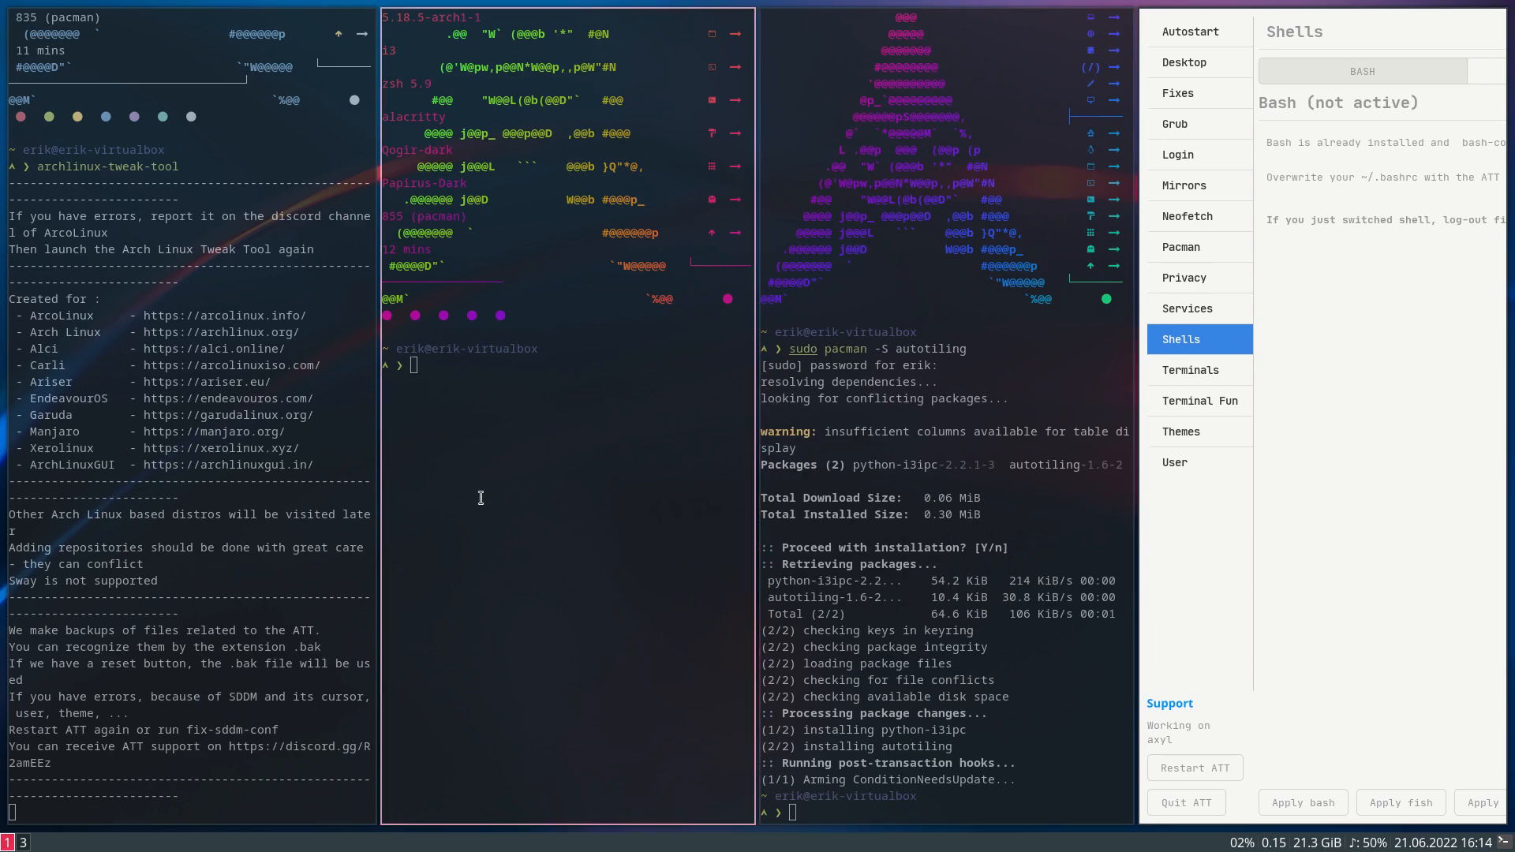
pyautogui.press('super+q')
pyautogui.press('super+q')
pyautogui.press('super+q')
pyautogui.press('super+shift+e')
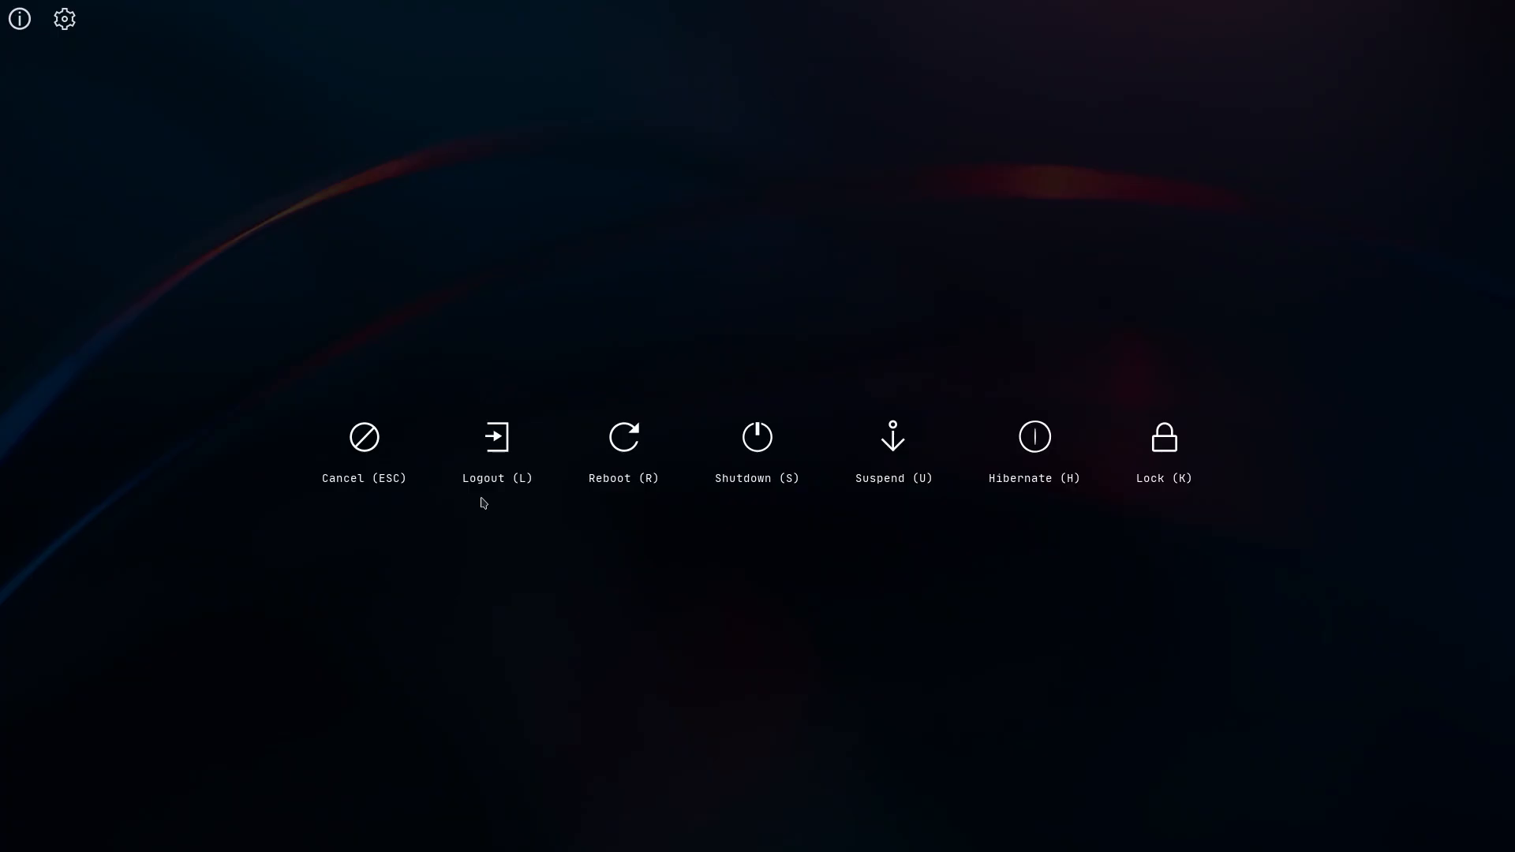
# Log out, log back in at SDDM with the password, and hide the conky panel with Super+C
pyautogui.click(493, 460)
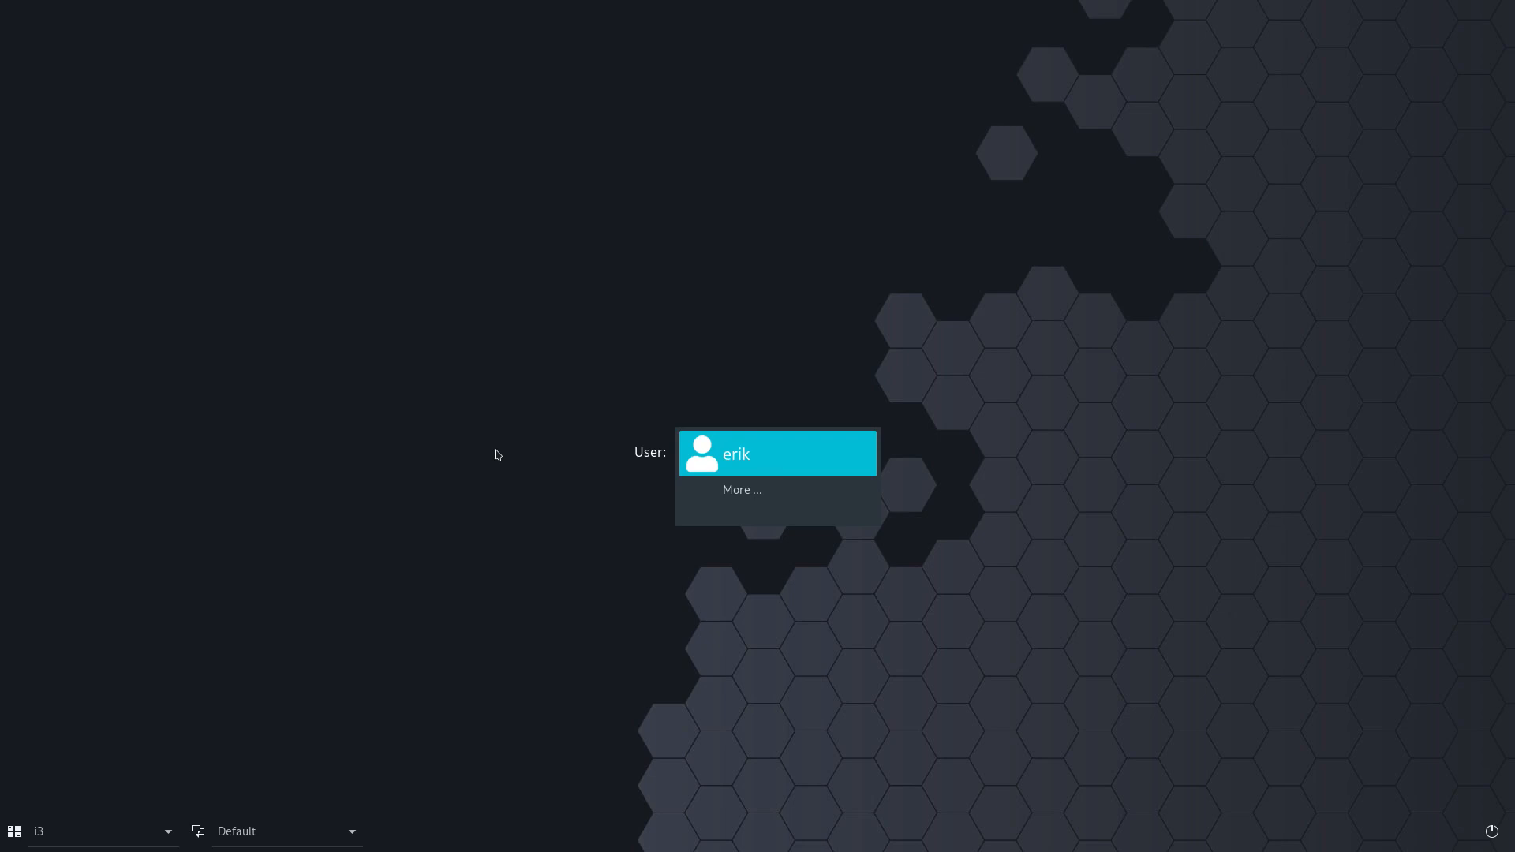
pyautogui.press('Return')
pyautogui.write('••')
pyautogui.press('Return')
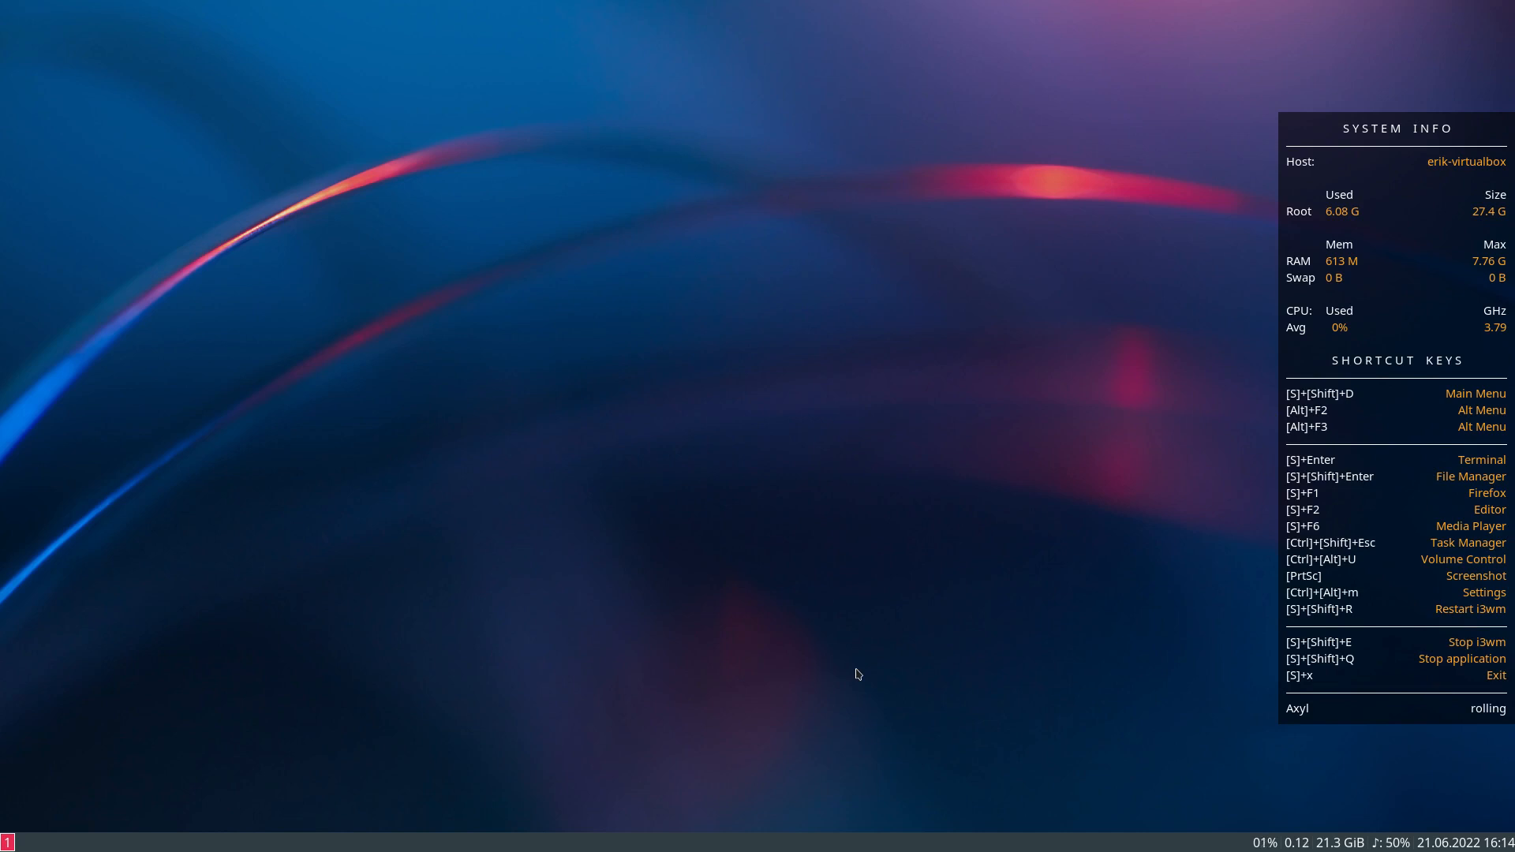
pyautogui.press('super+c')
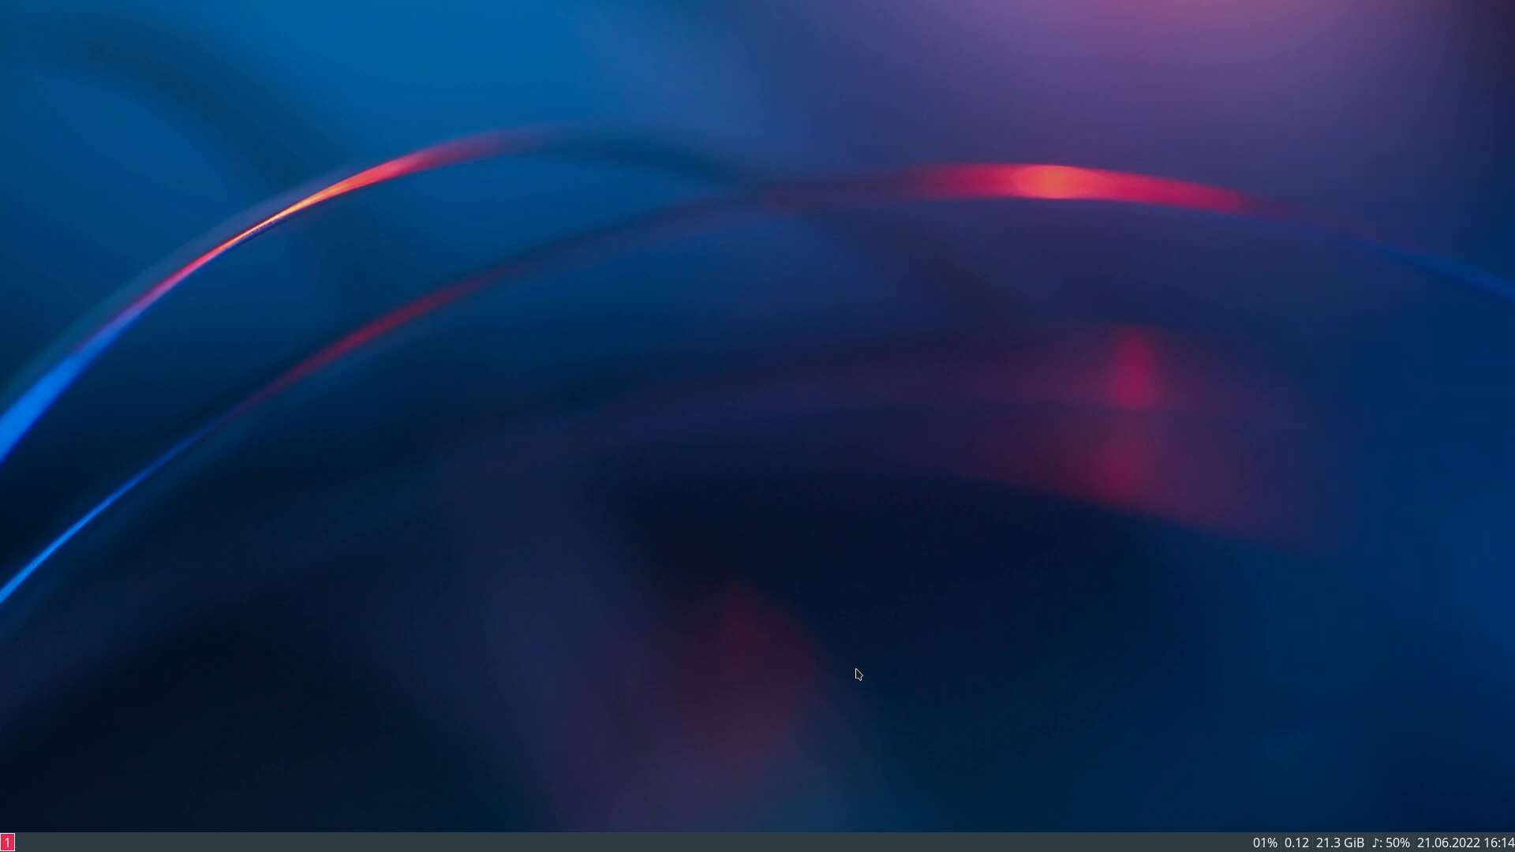
# Open and split several Alacritty terminals into a tiled layout
pyautogui.press('super+Return')
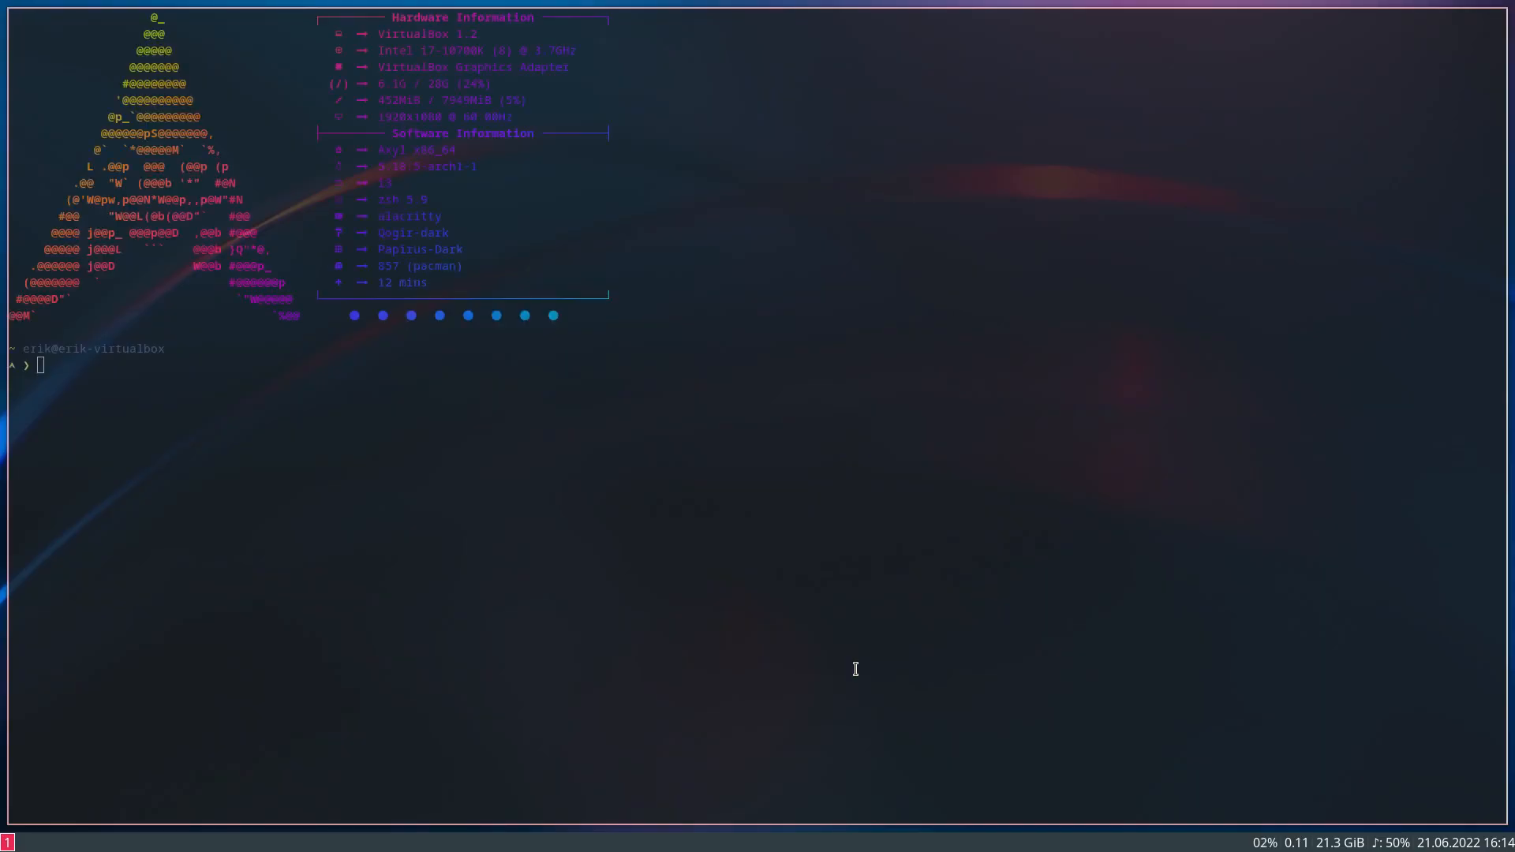
pyautogui.press('super+Return')
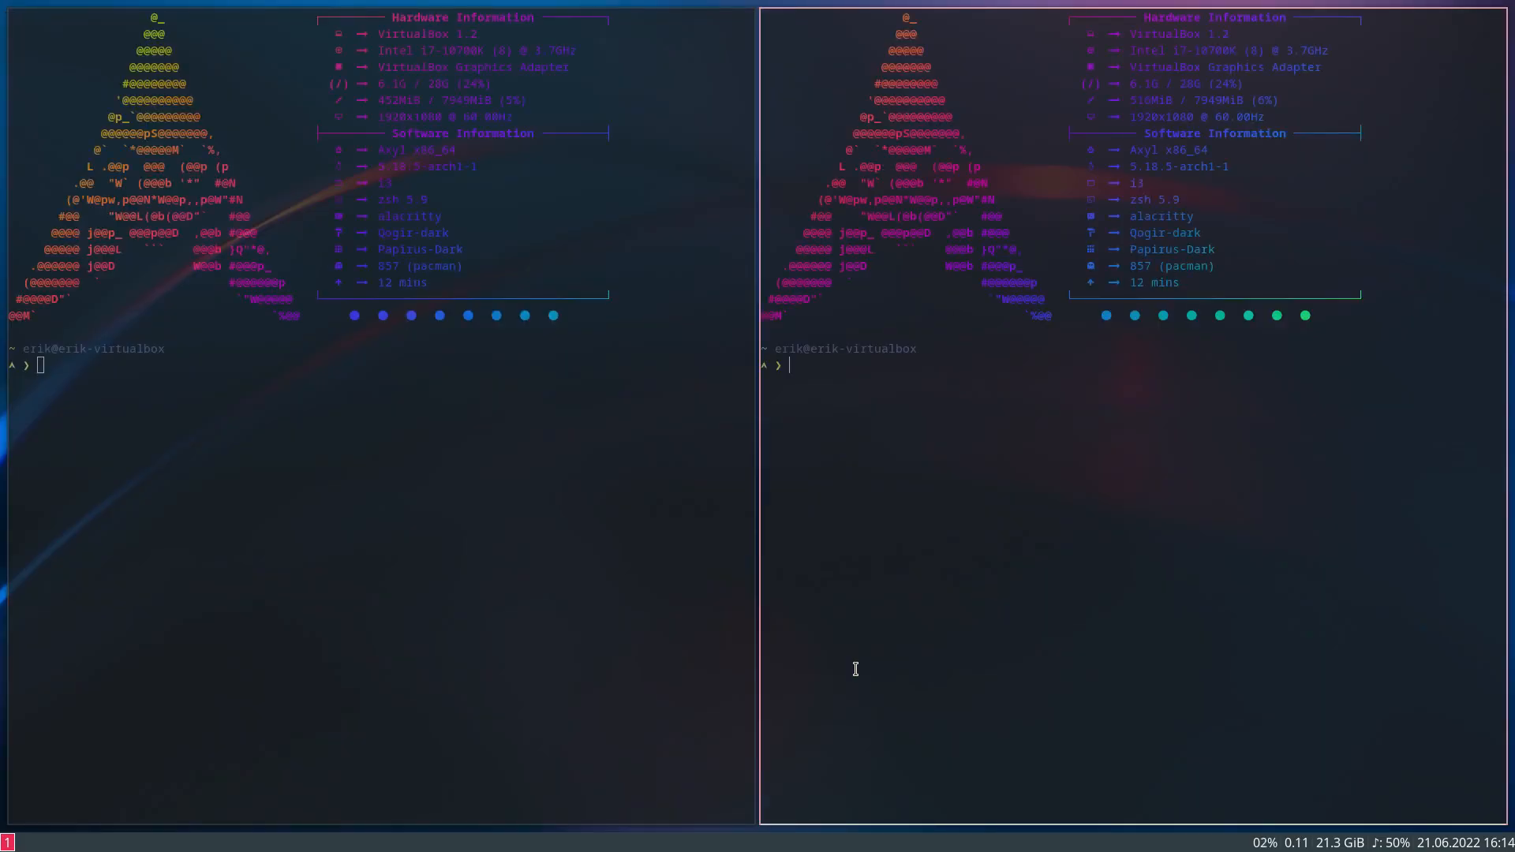
pyautogui.press('super+Return')
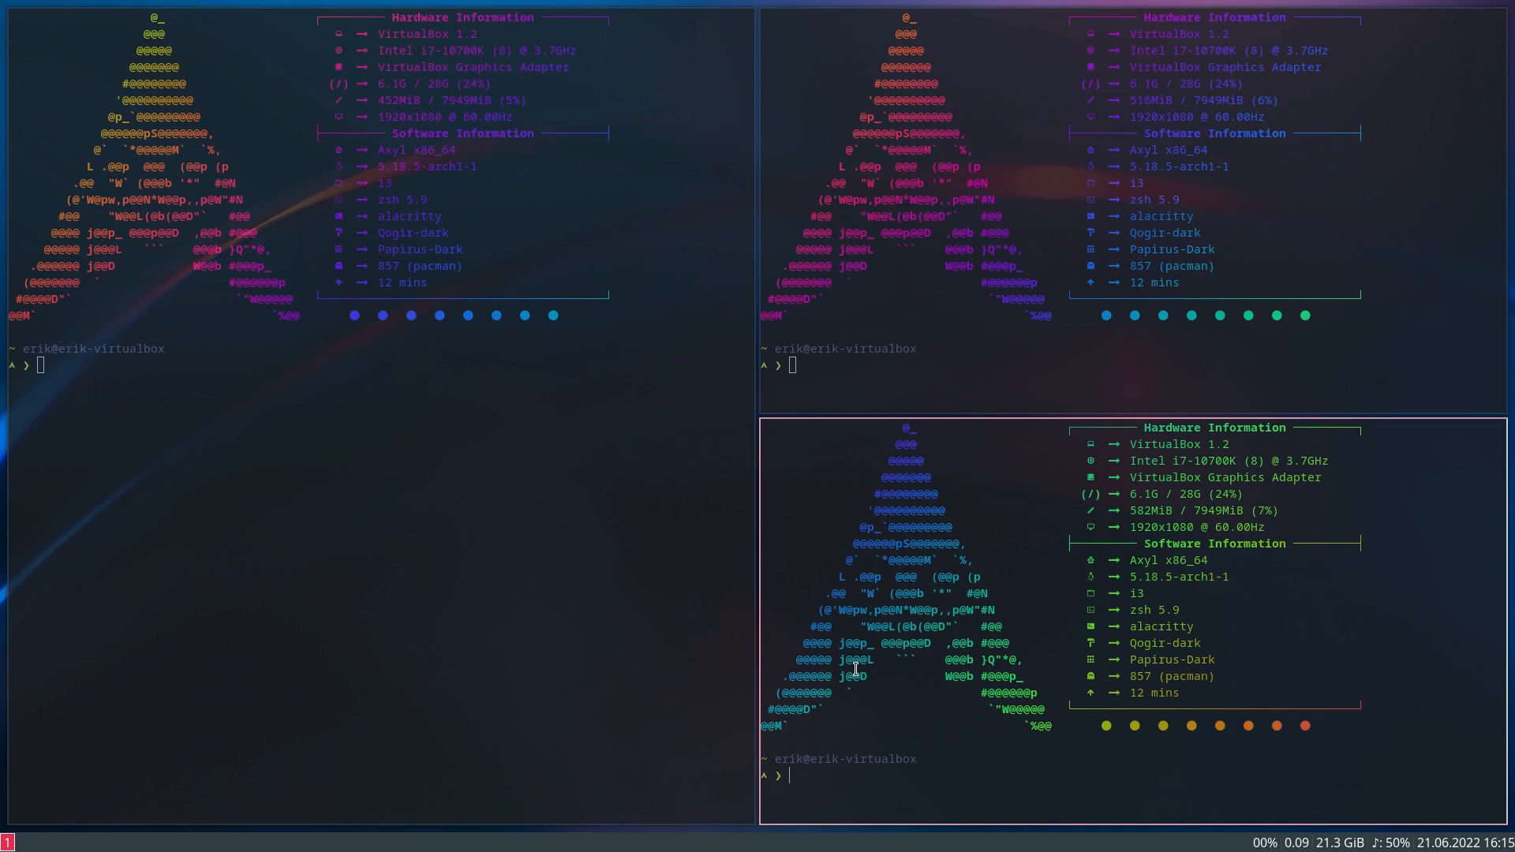
pyautogui.press('super+w')
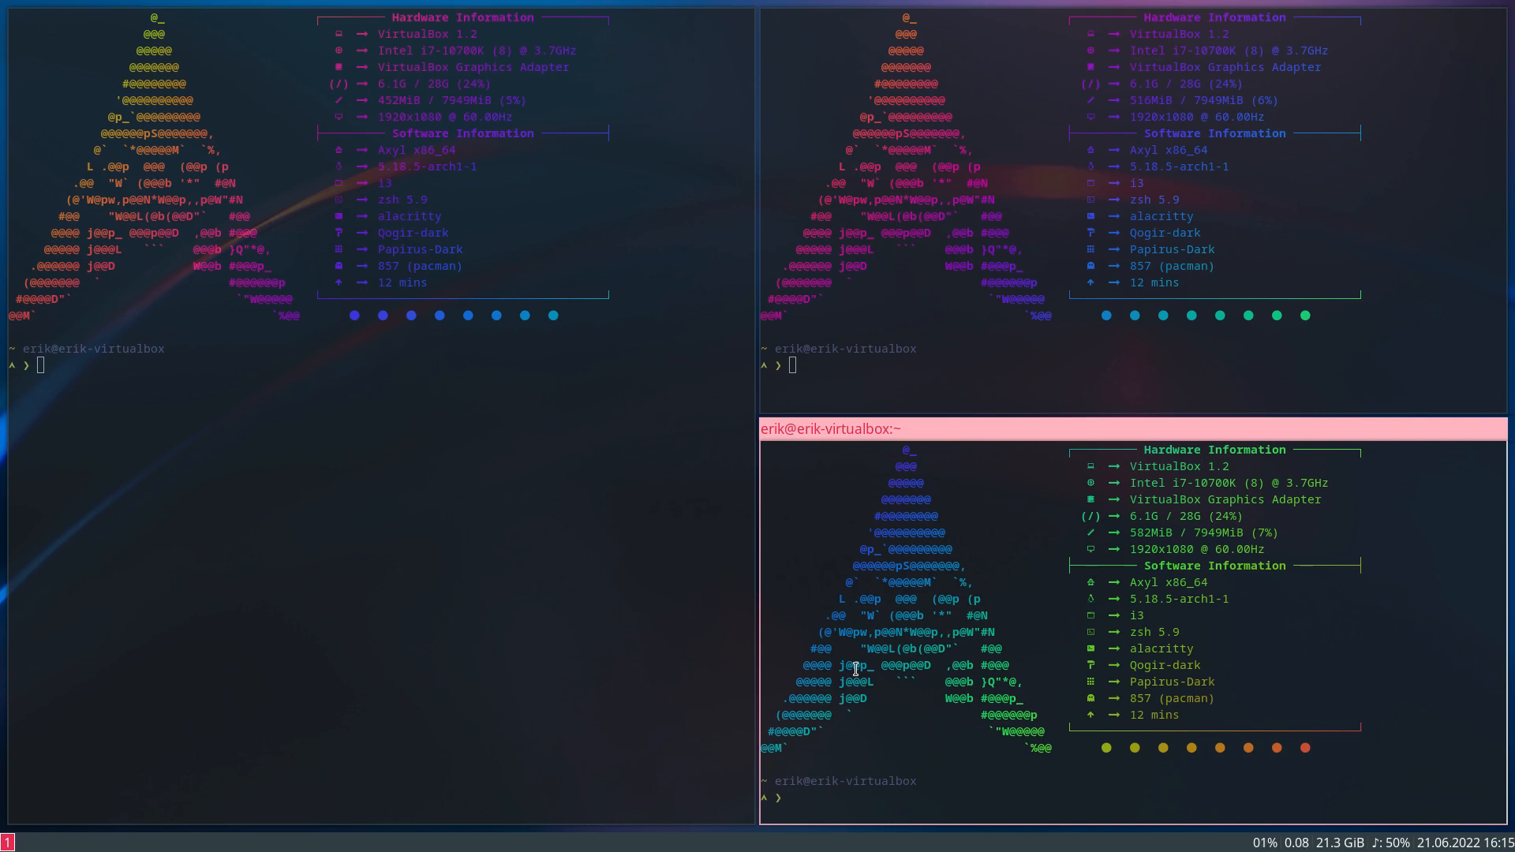
pyautogui.press('super+Return')
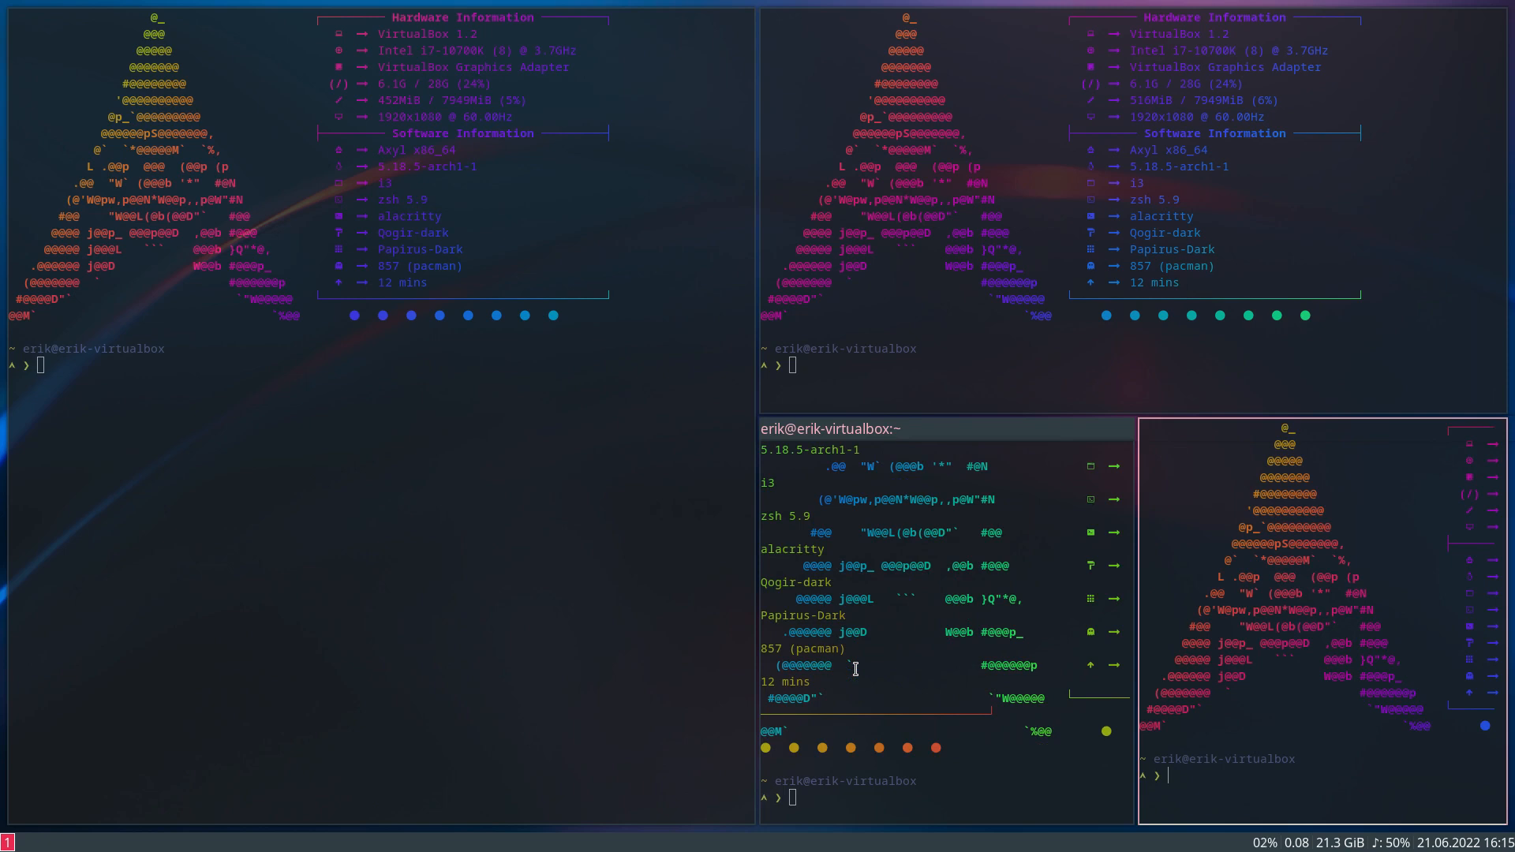
pyautogui.press('super+Return')
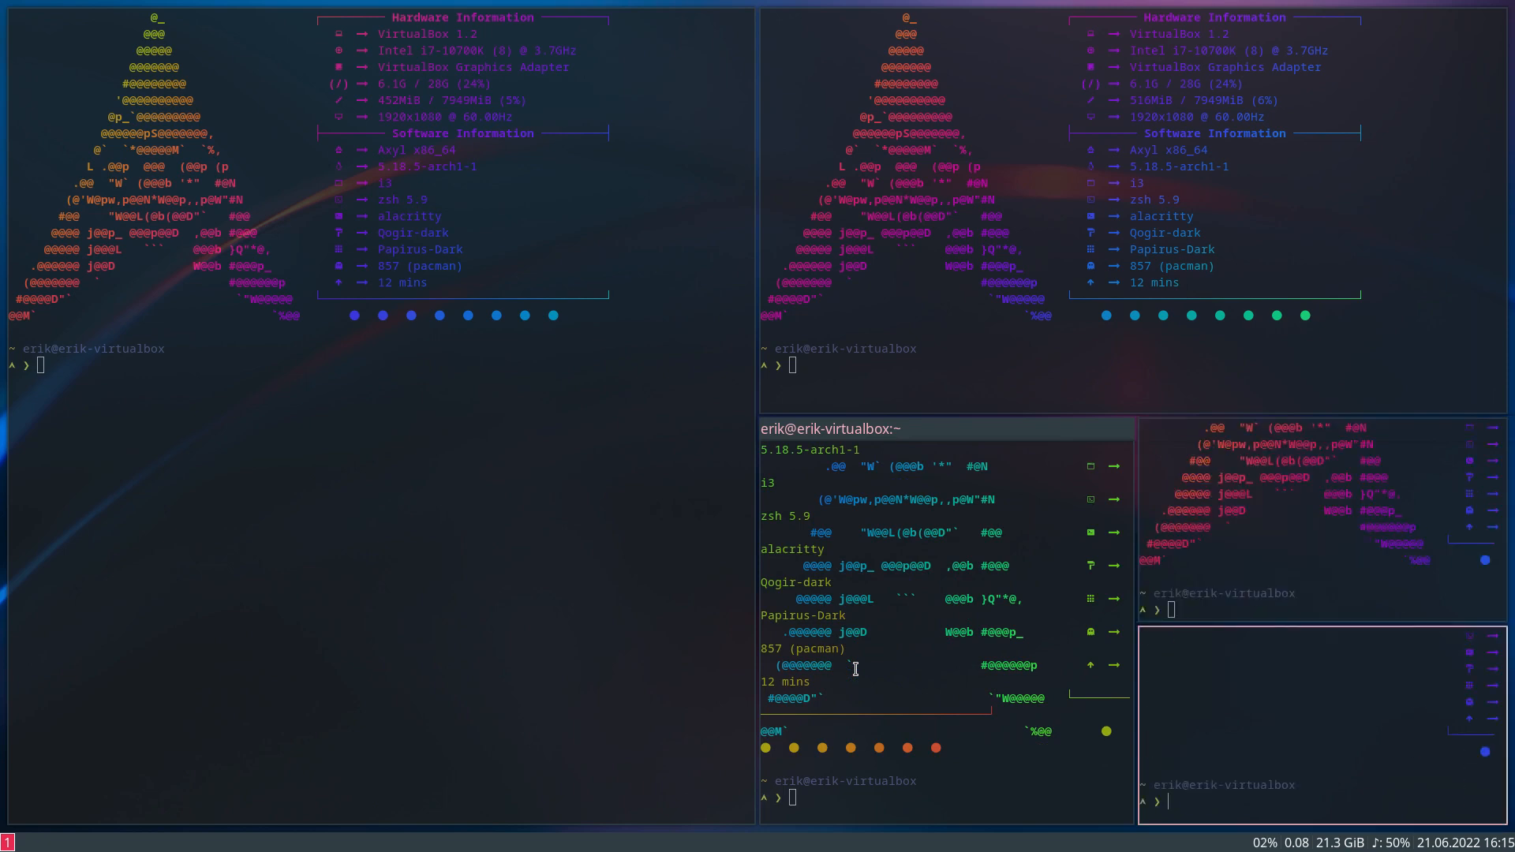
pyautogui.press('super+Return')
pyautogui.press('super+Return')
pyautogui.press('super+Return')
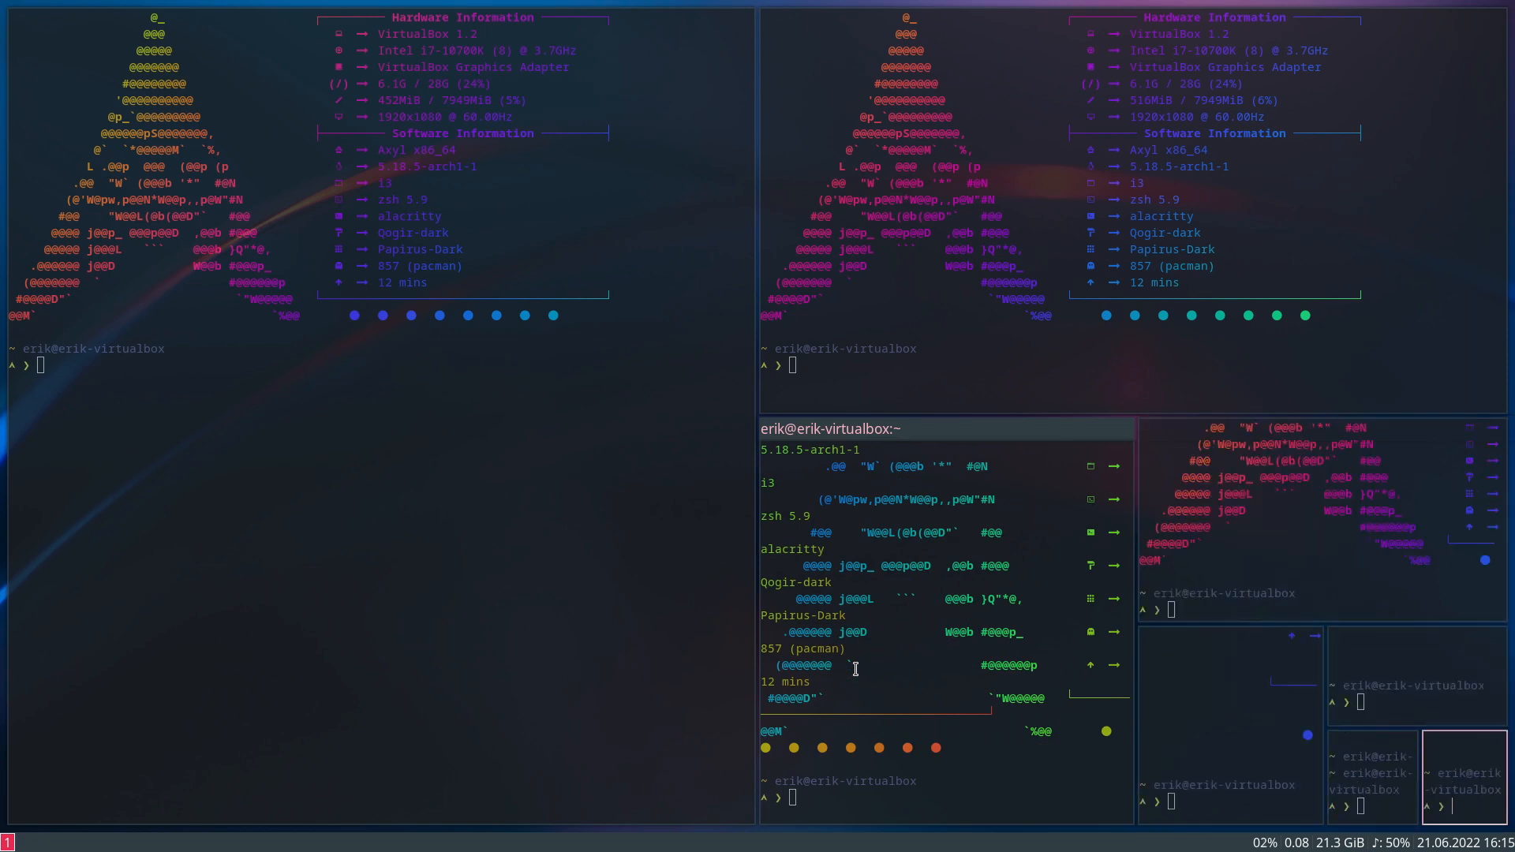
pyautogui.press('super+Return')
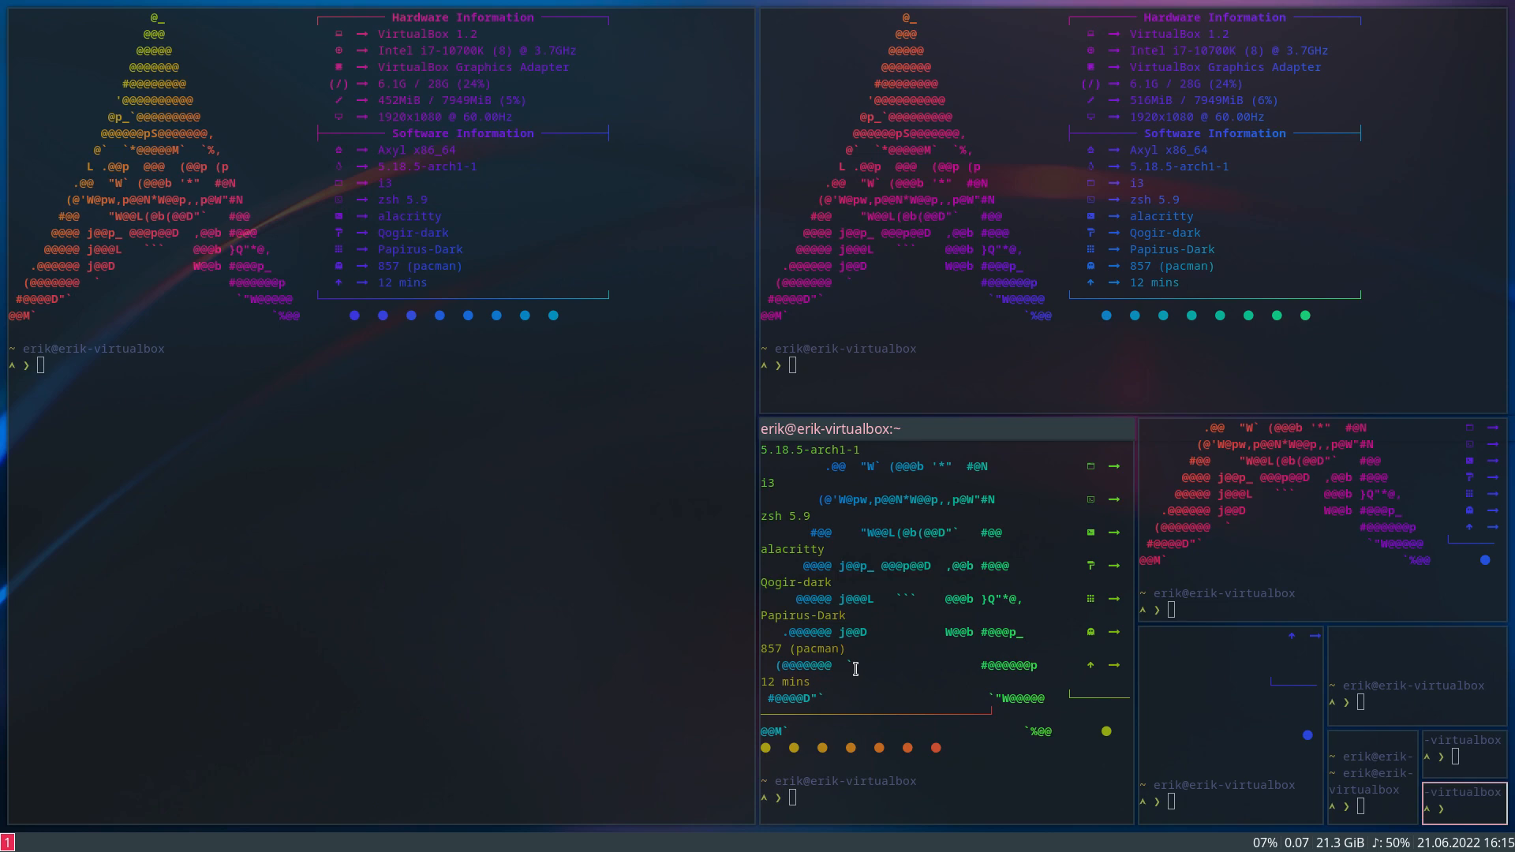
# Close the extra terminals, try fullscreen toggling, and open one fresh terminal
pyautogui.press('super+shift+q')
pyautogui.press('super+shift+q')
pyautogui.press('super+shift+q')
pyautogui.press('super+shift+q')
pyautogui.press('super+shift+q')
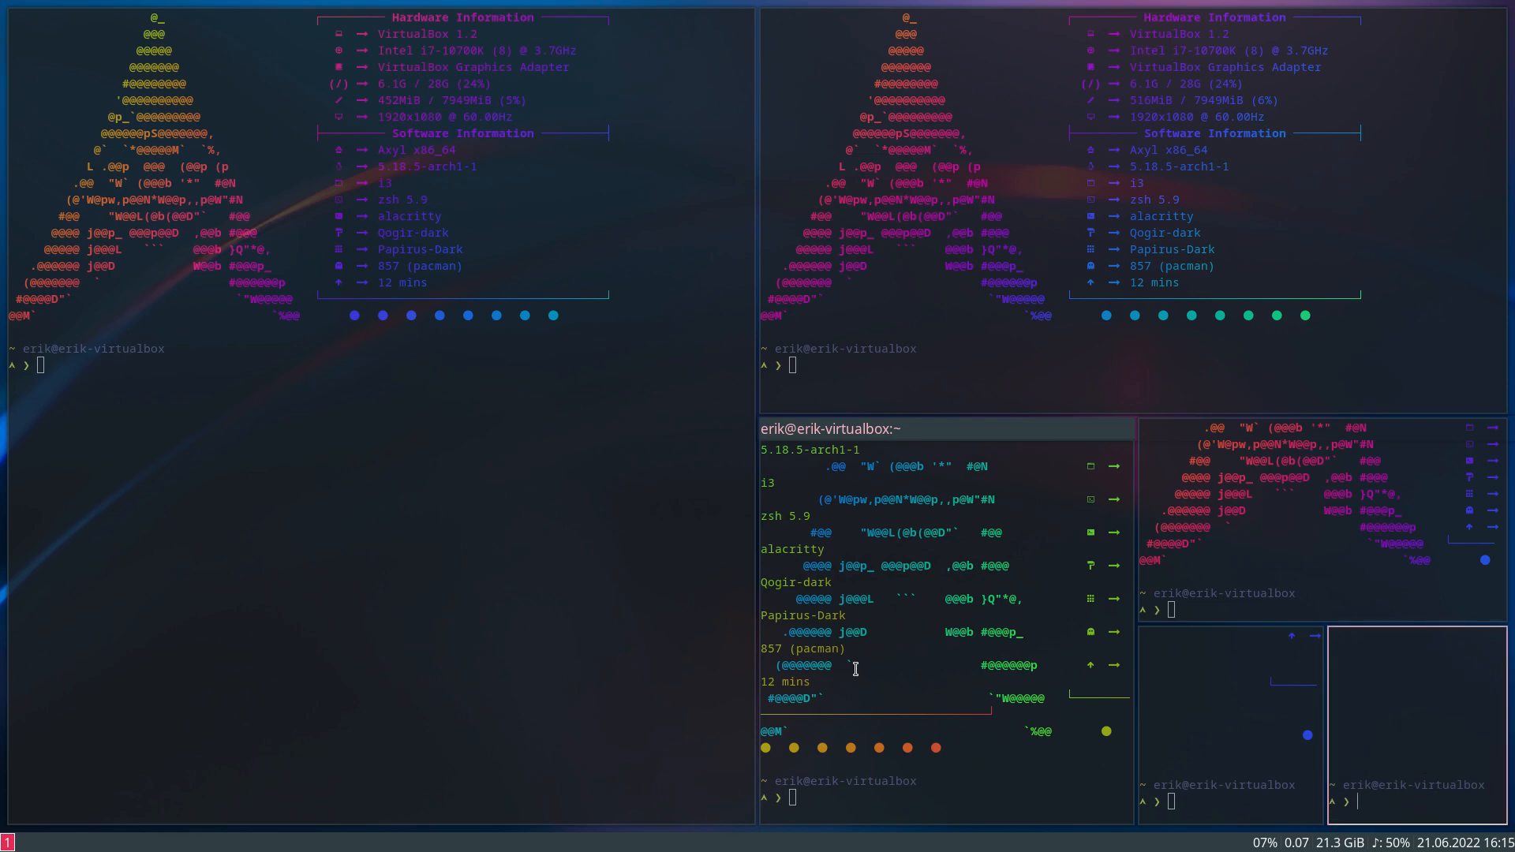
pyautogui.press('super+shift+q')
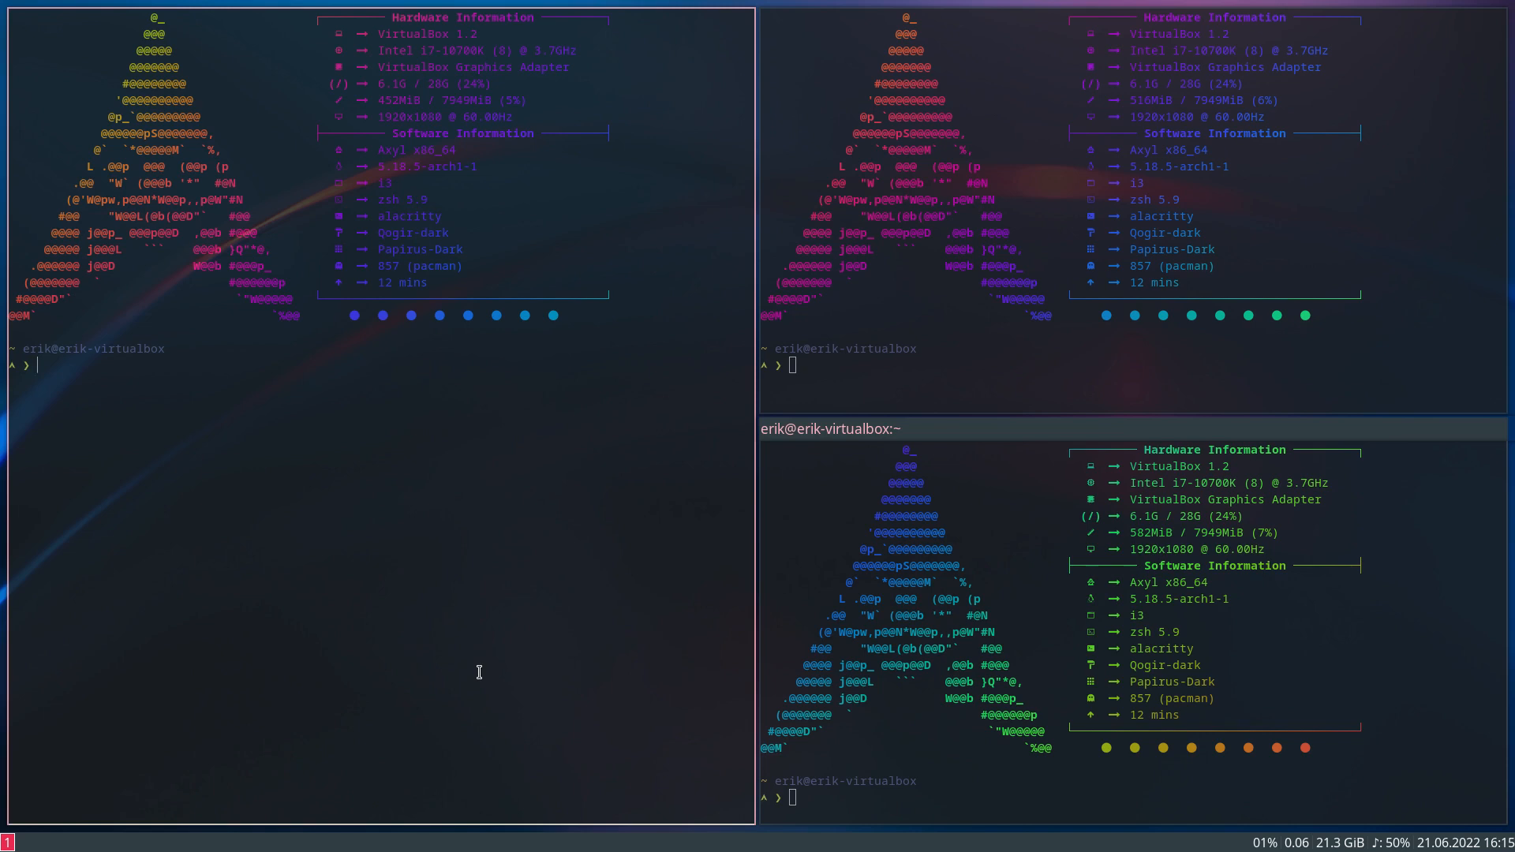
pyautogui.press('super+f')
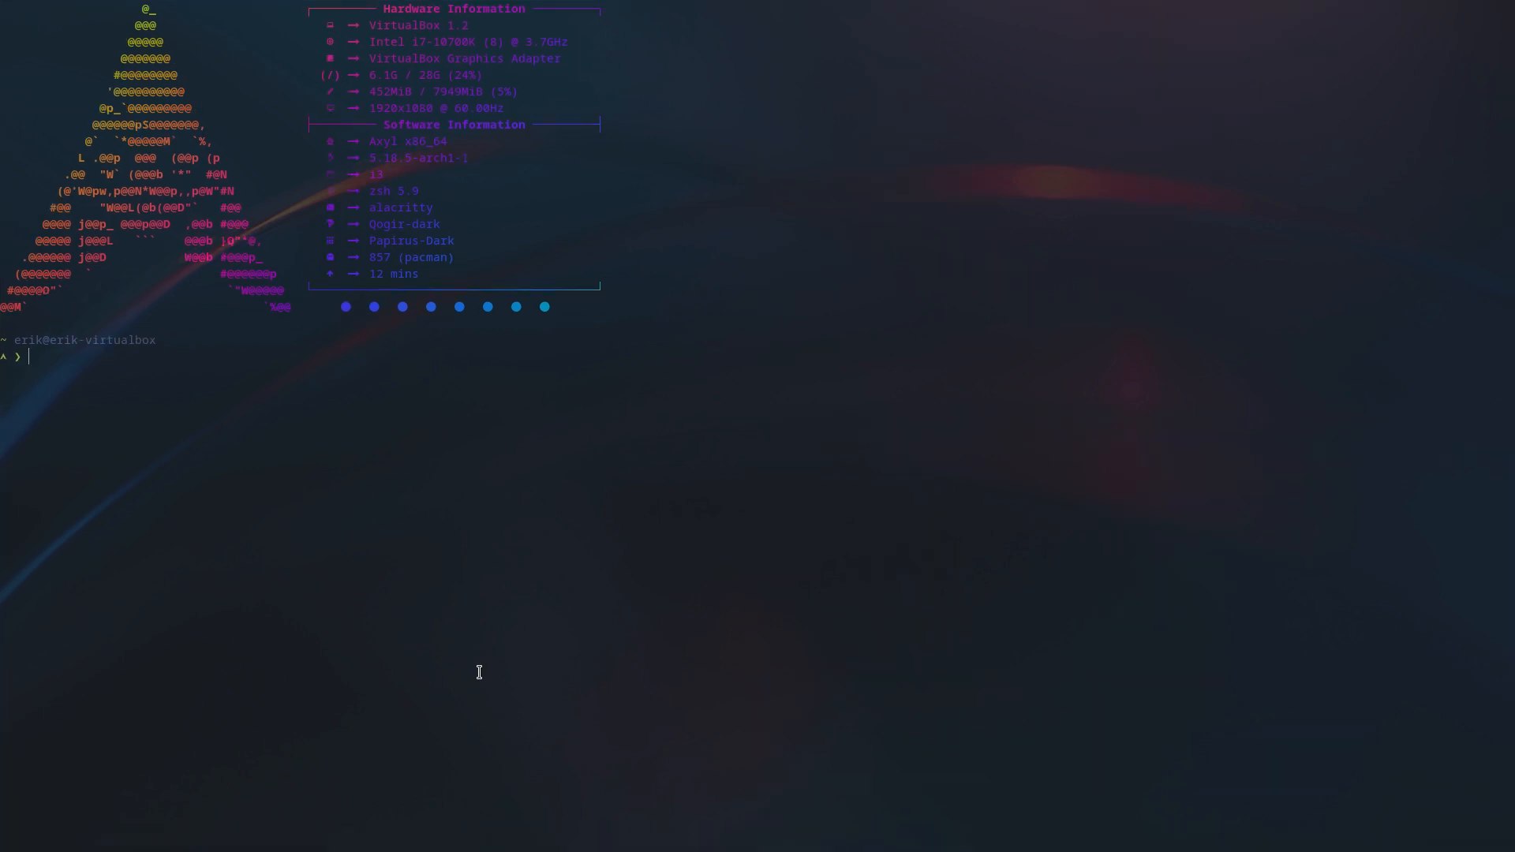
pyautogui.press('super+f')
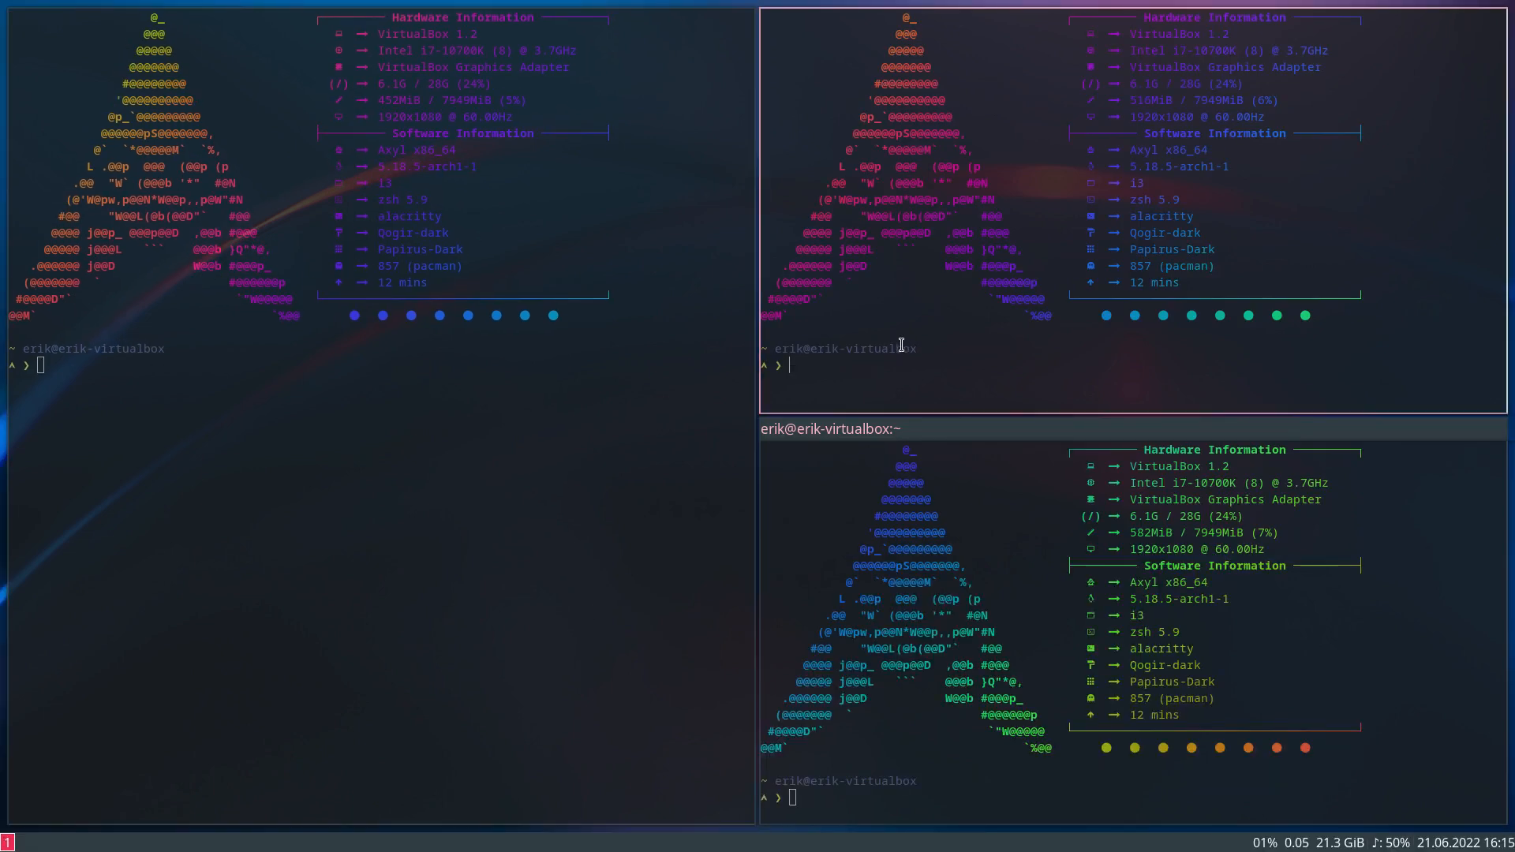
pyautogui.press('super+f')
pyautogui.press('super+f')
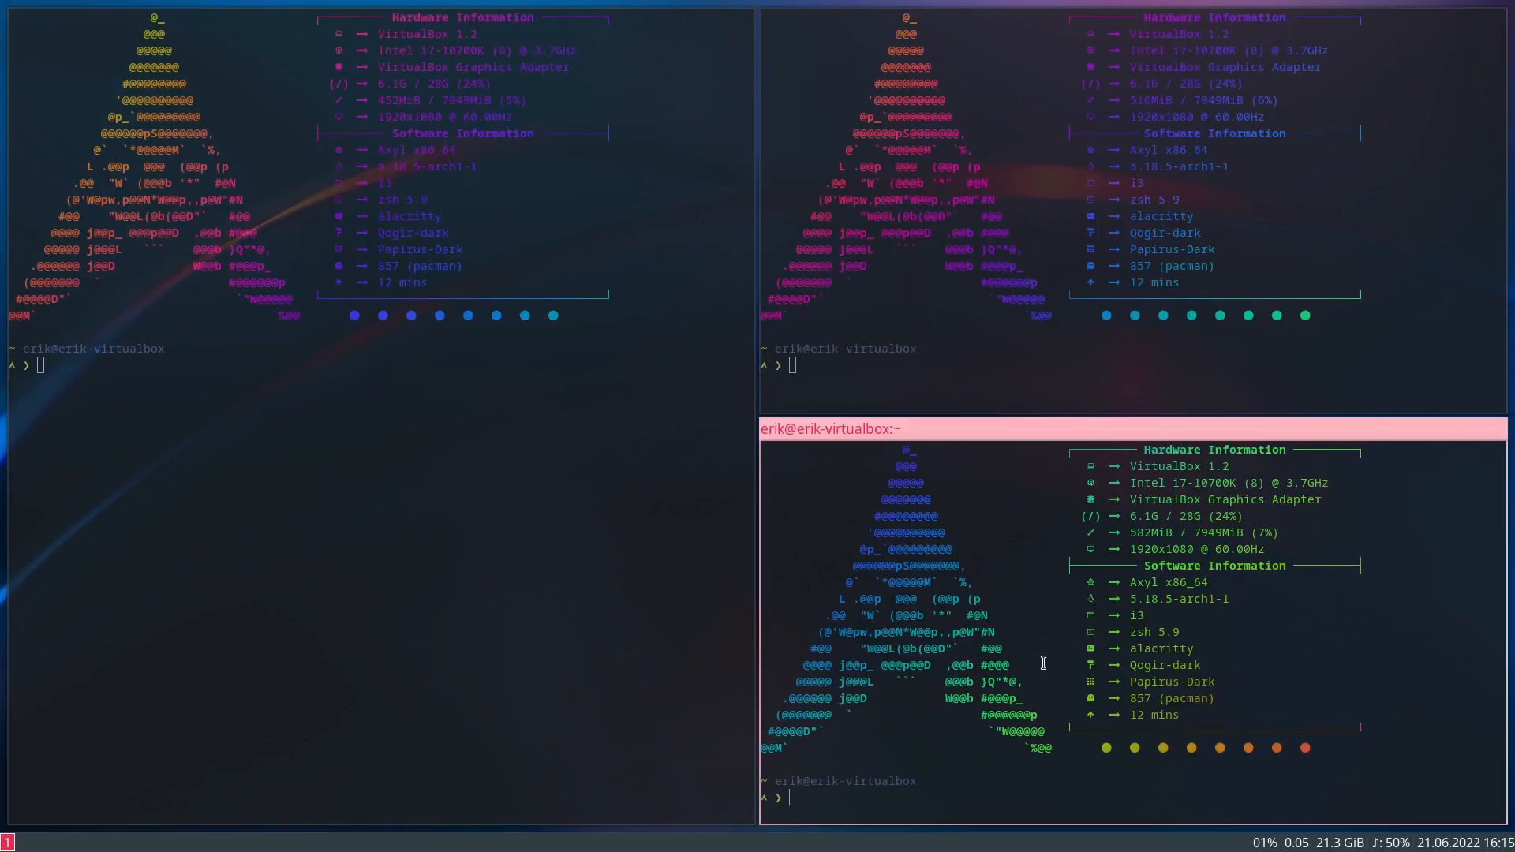
pyautogui.press('super+f')
pyautogui.press('super+f')
pyautogui.press('super+shift+q')
pyautogui.press('super+shift+q')
pyautogui.press('super+shift+q')
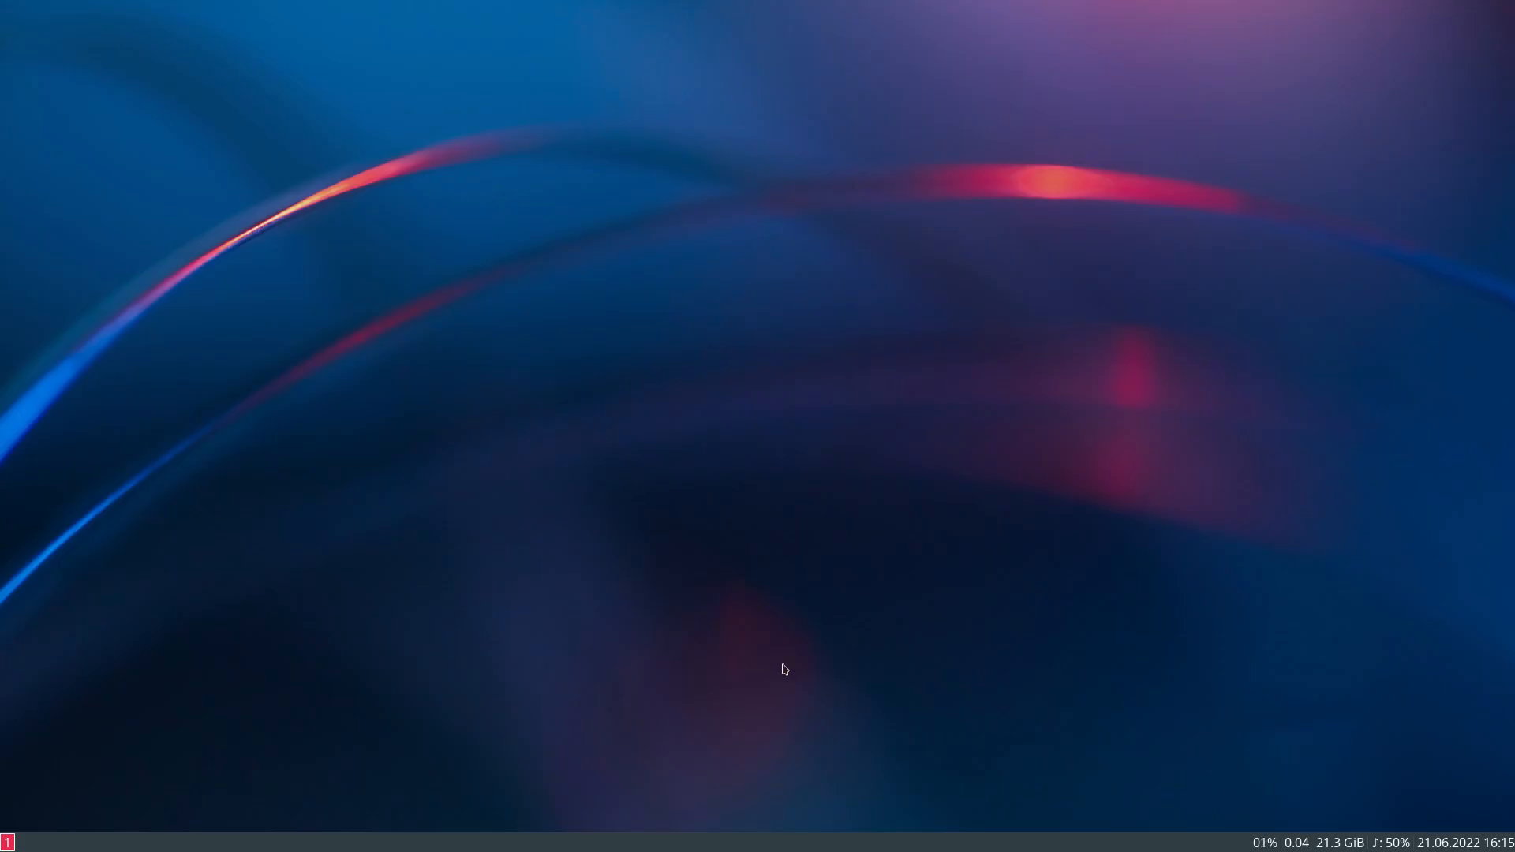
pyautogui.press('super+Return')
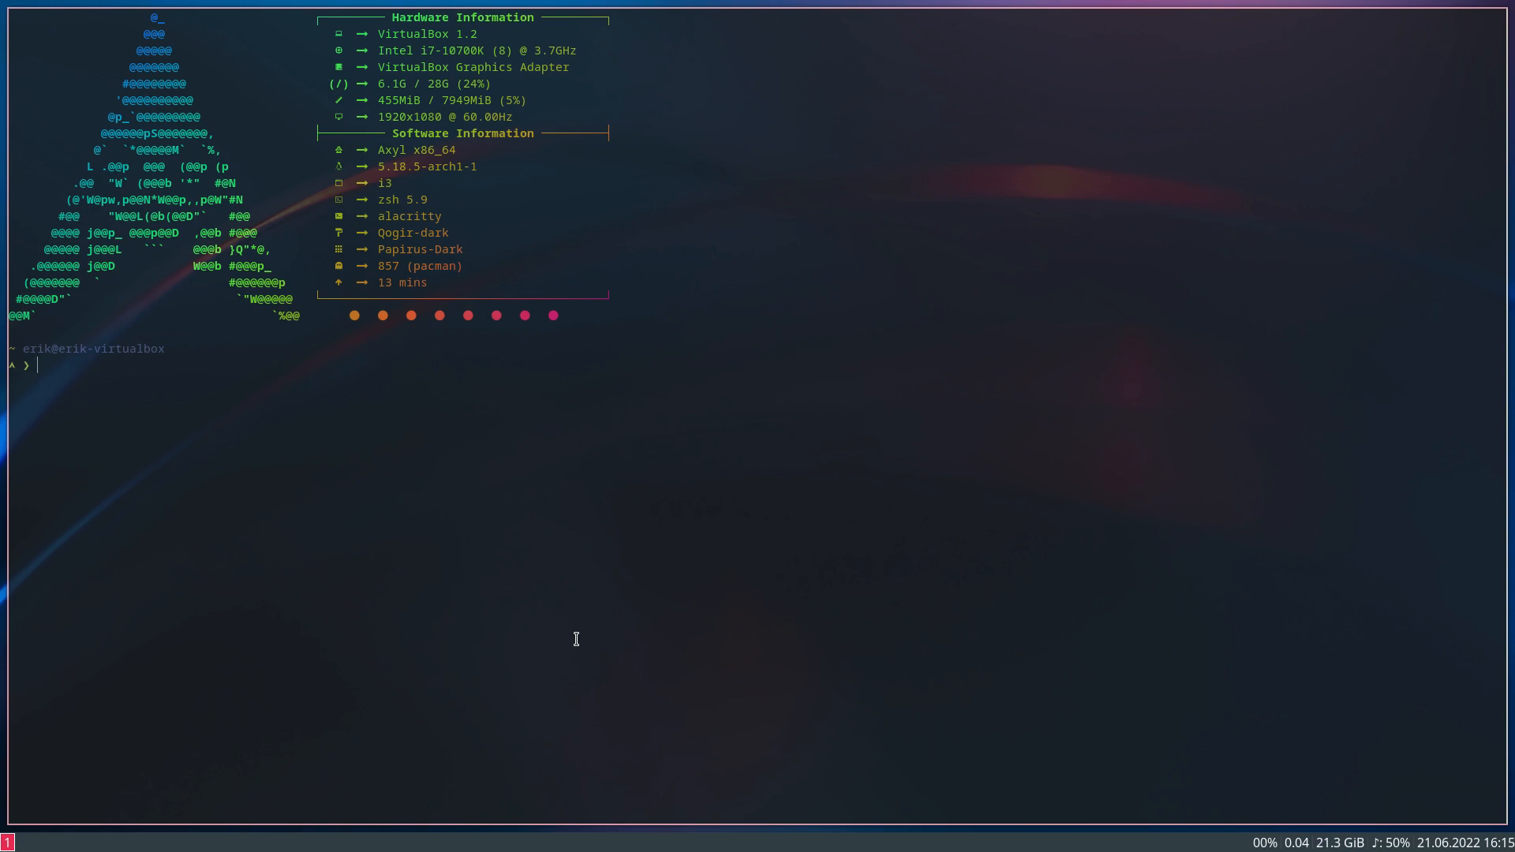
# Launch archlinux-tweak-tool from the terminal and authenticate with the password
pyautogui.write('archlinux-tweak-tool')
pyautogui.press('Return')
pyautogui.write('•••••')
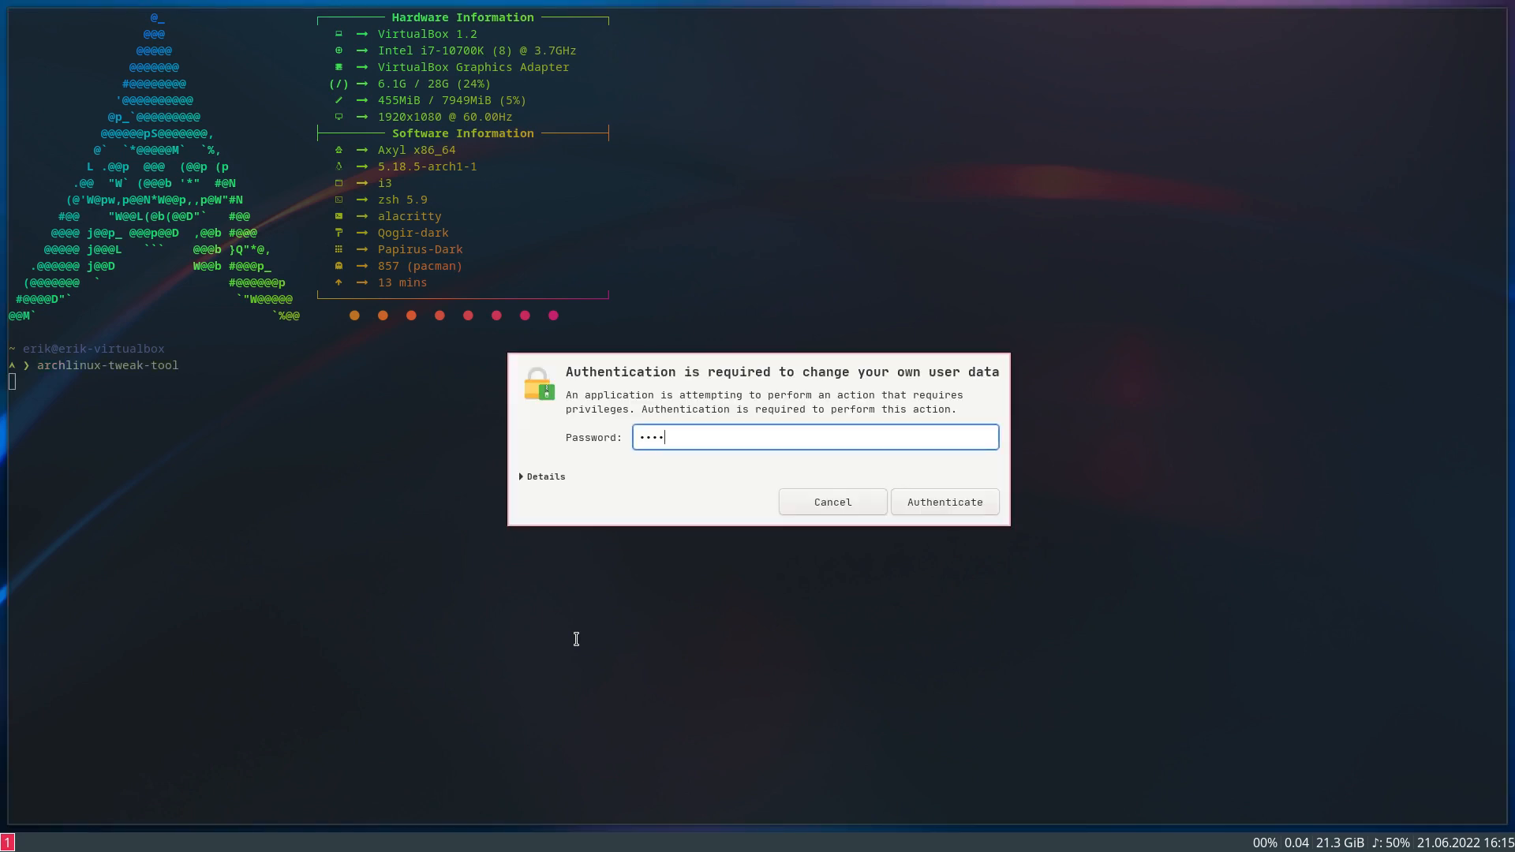
pyautogui.press('Return')
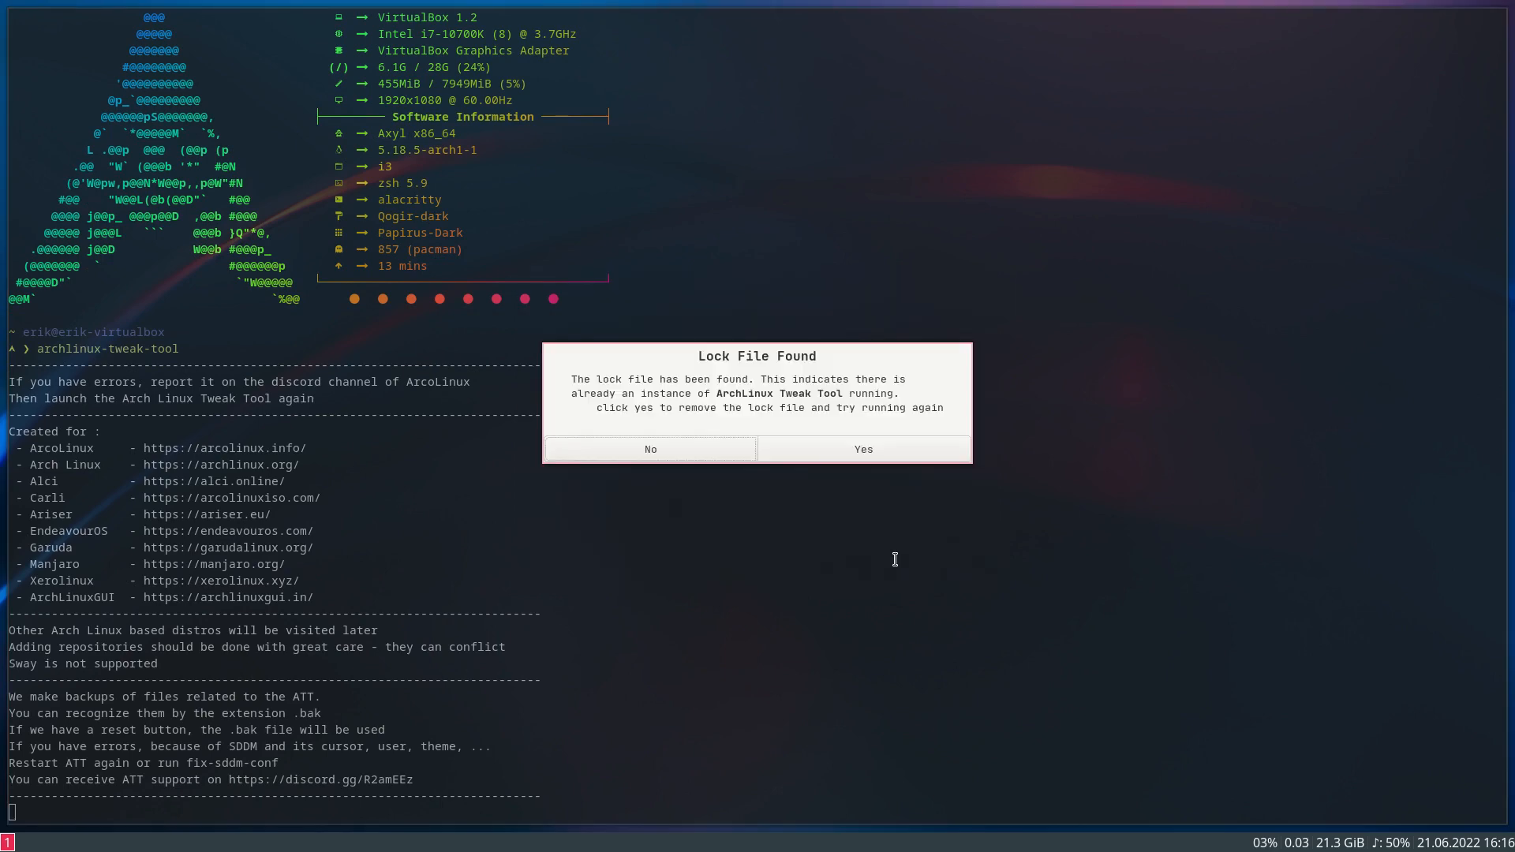
# Remove the stale lock file, rerun archlinux-tweak-tool and authenticate again
pyautogui.click(875, 464)
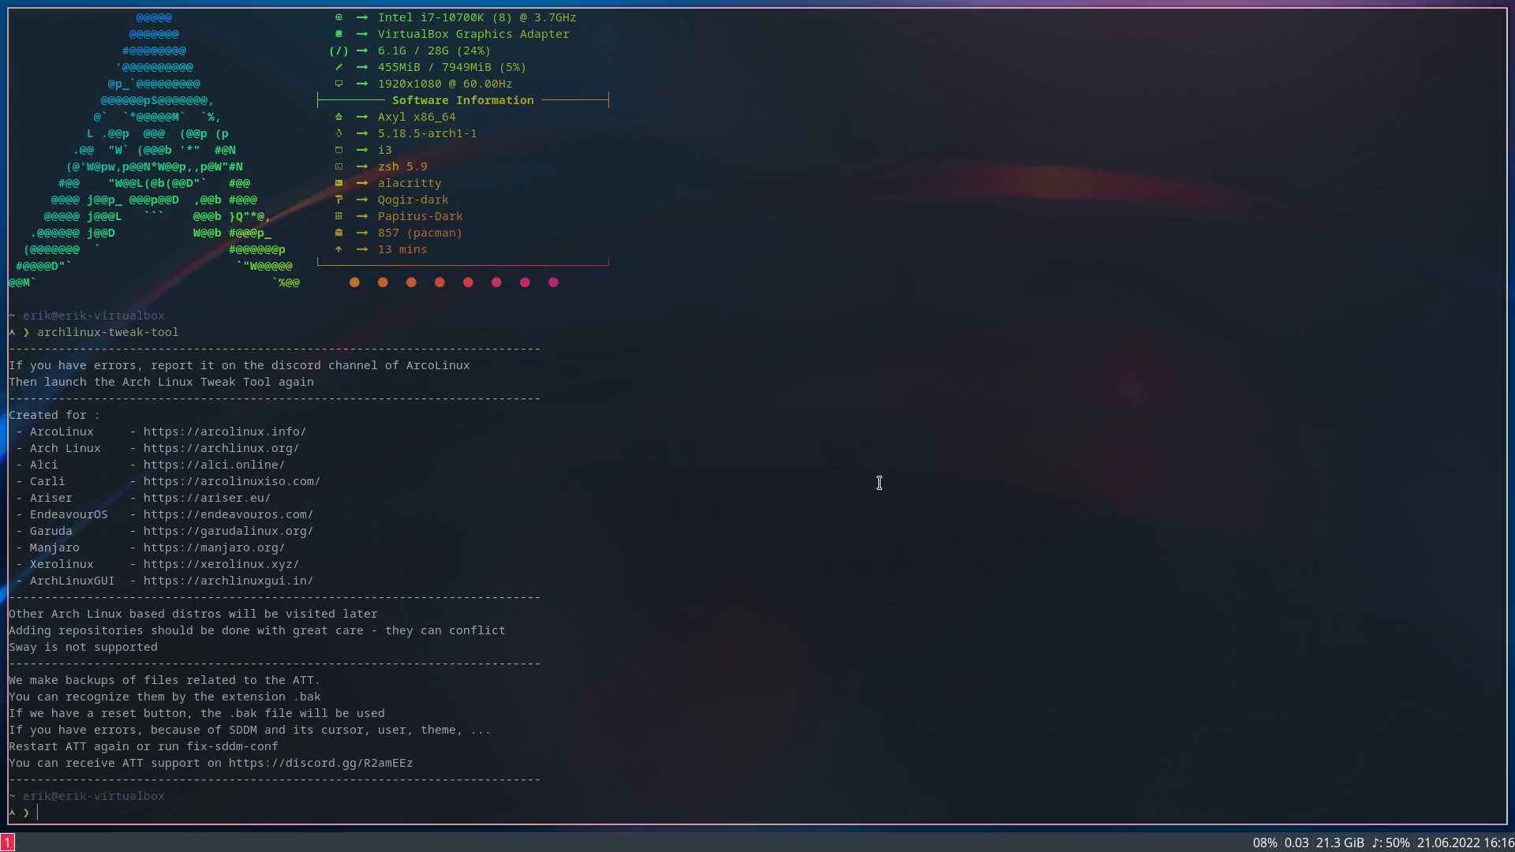
pyautogui.press('Up')
pyautogui.press('Return')
pyautogui.write('****')
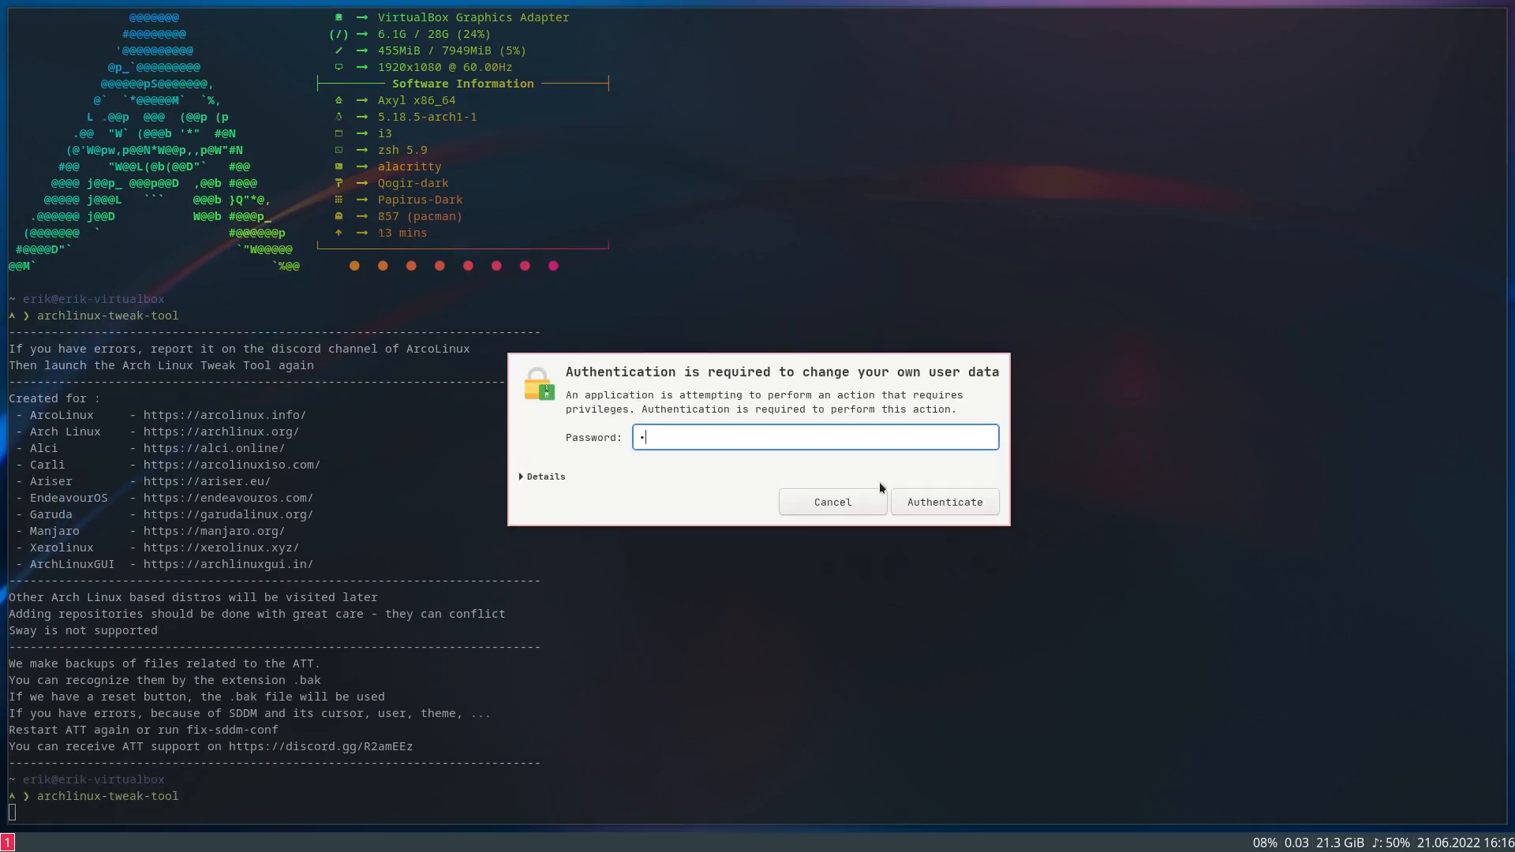
pyautogui.press('Return')
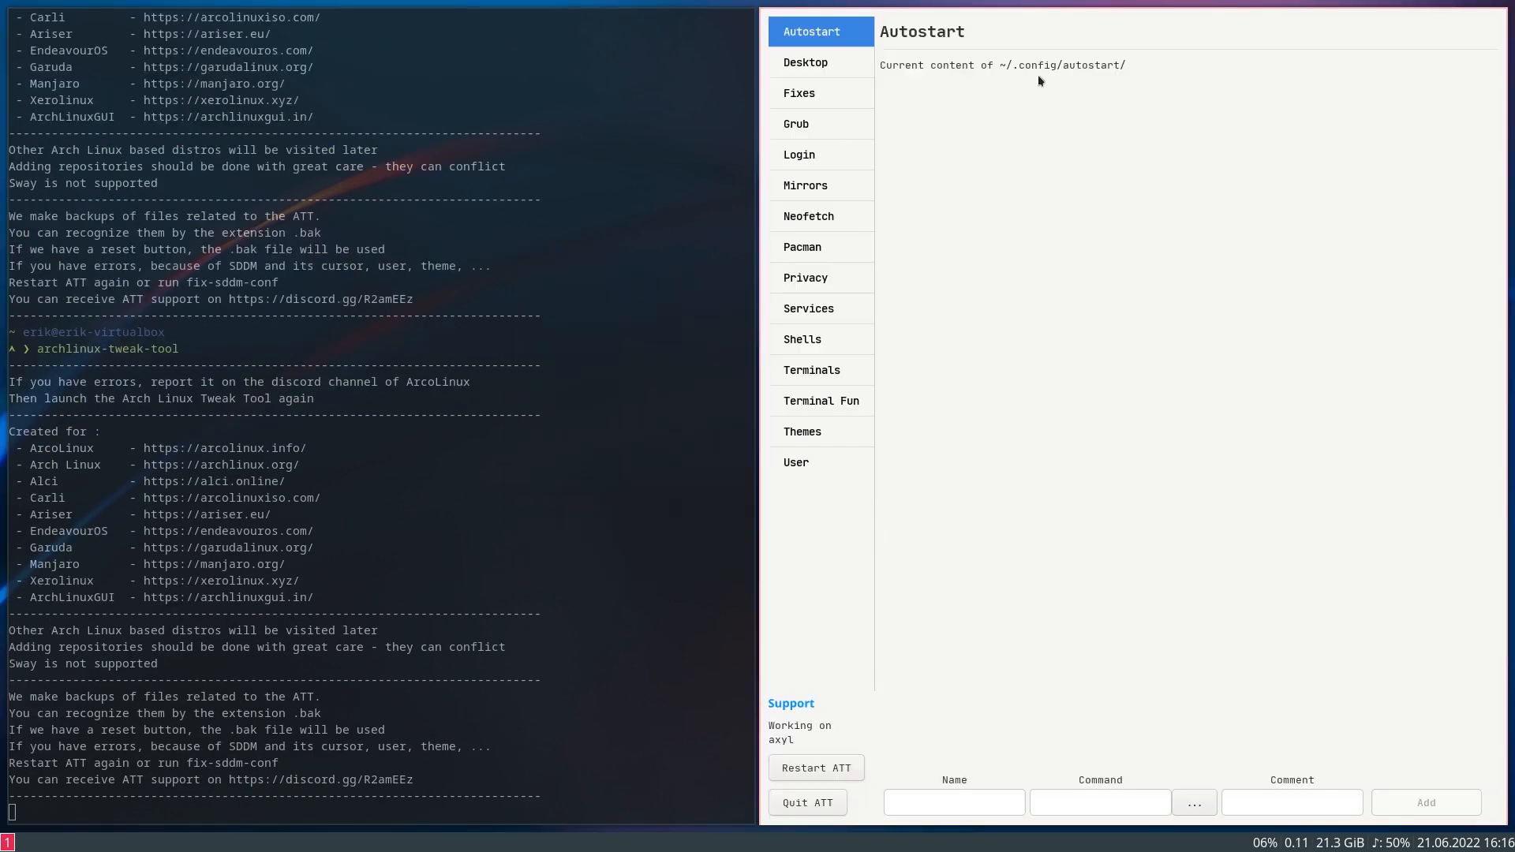
# Open the Shells page fullscreen and install bash-completion
pyautogui.click(817, 75)
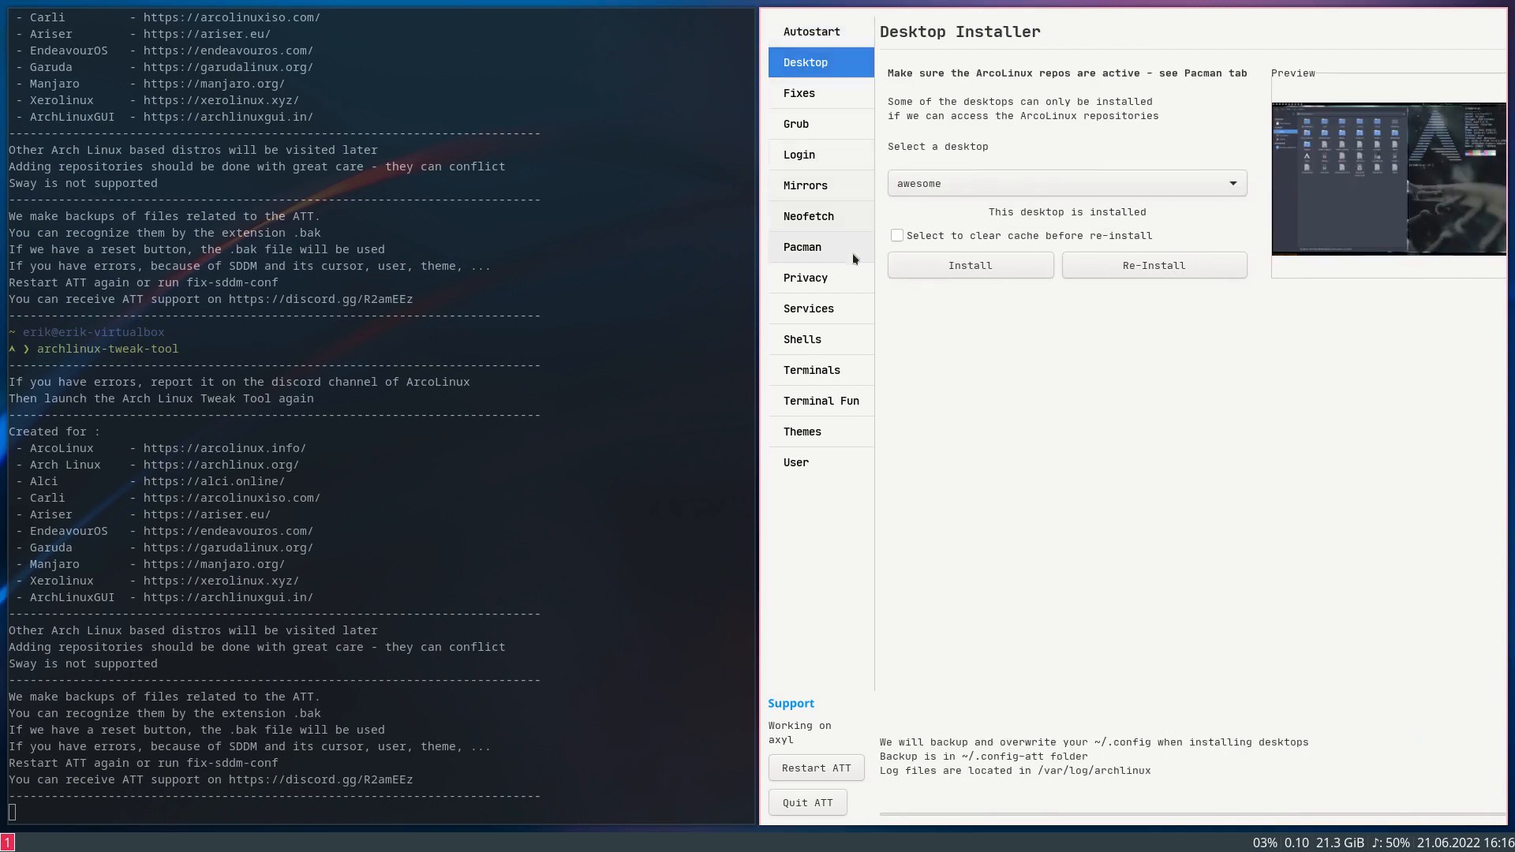
pyautogui.click(833, 339)
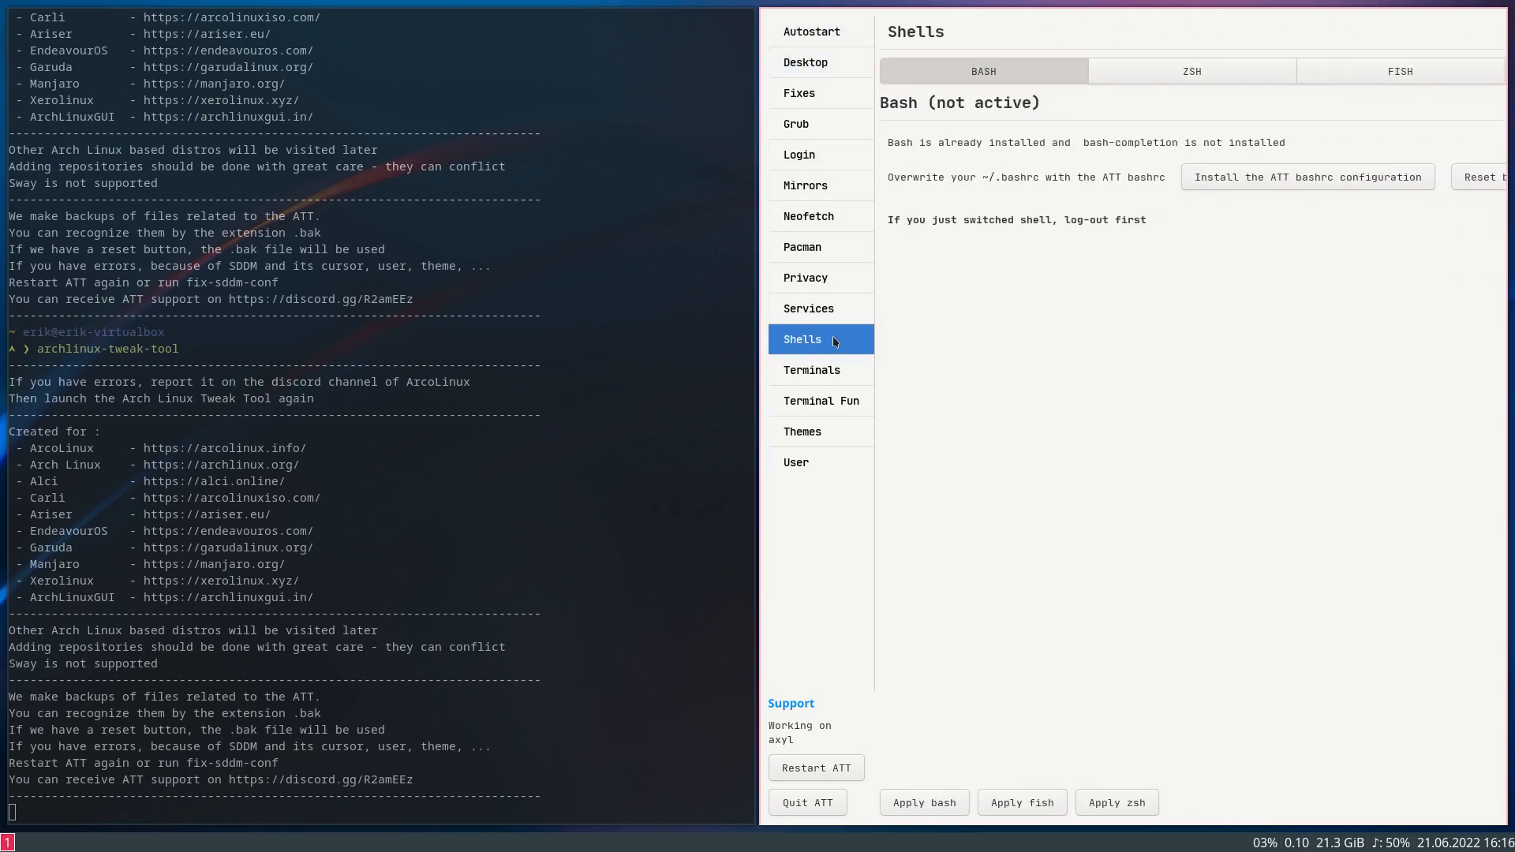
pyautogui.press('super+f')
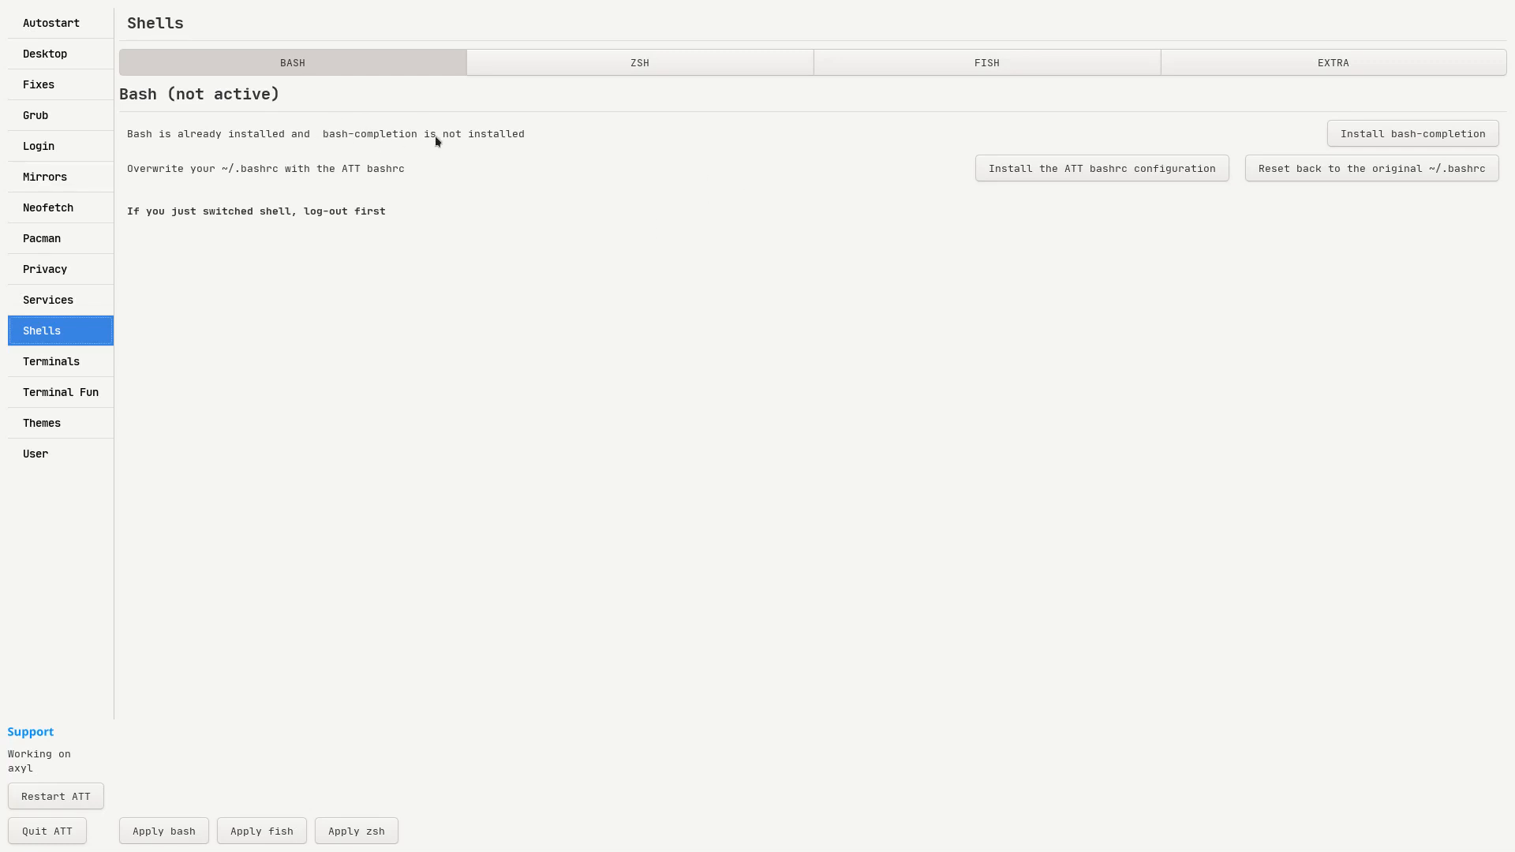
pyautogui.click(1425, 134)
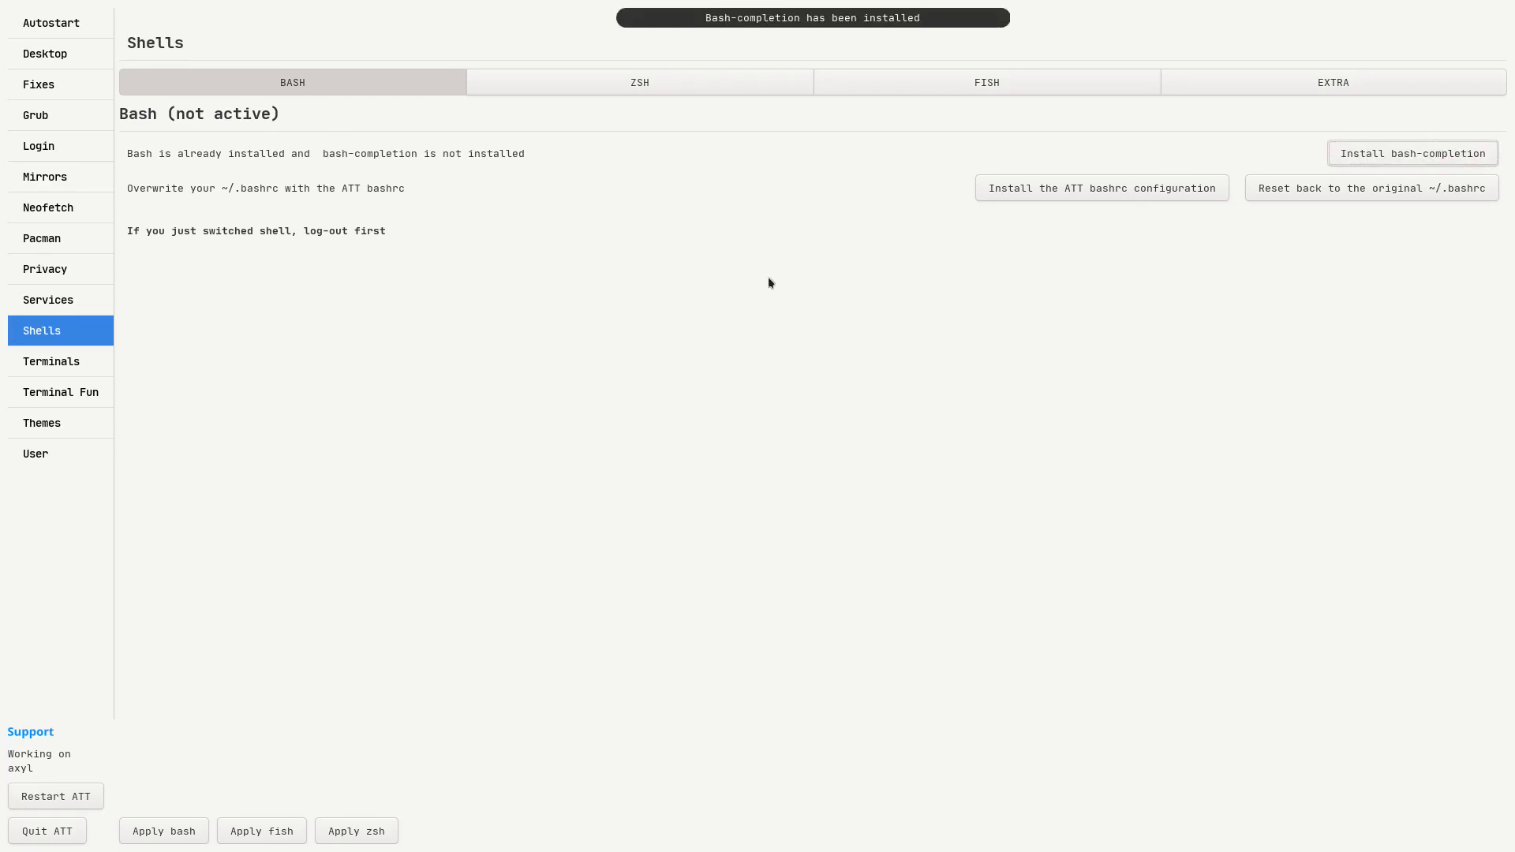
# Apply the ATT ~/.bashrc, make bash the user's shell, and view the ZSH tab
pyautogui.click(1103, 192)
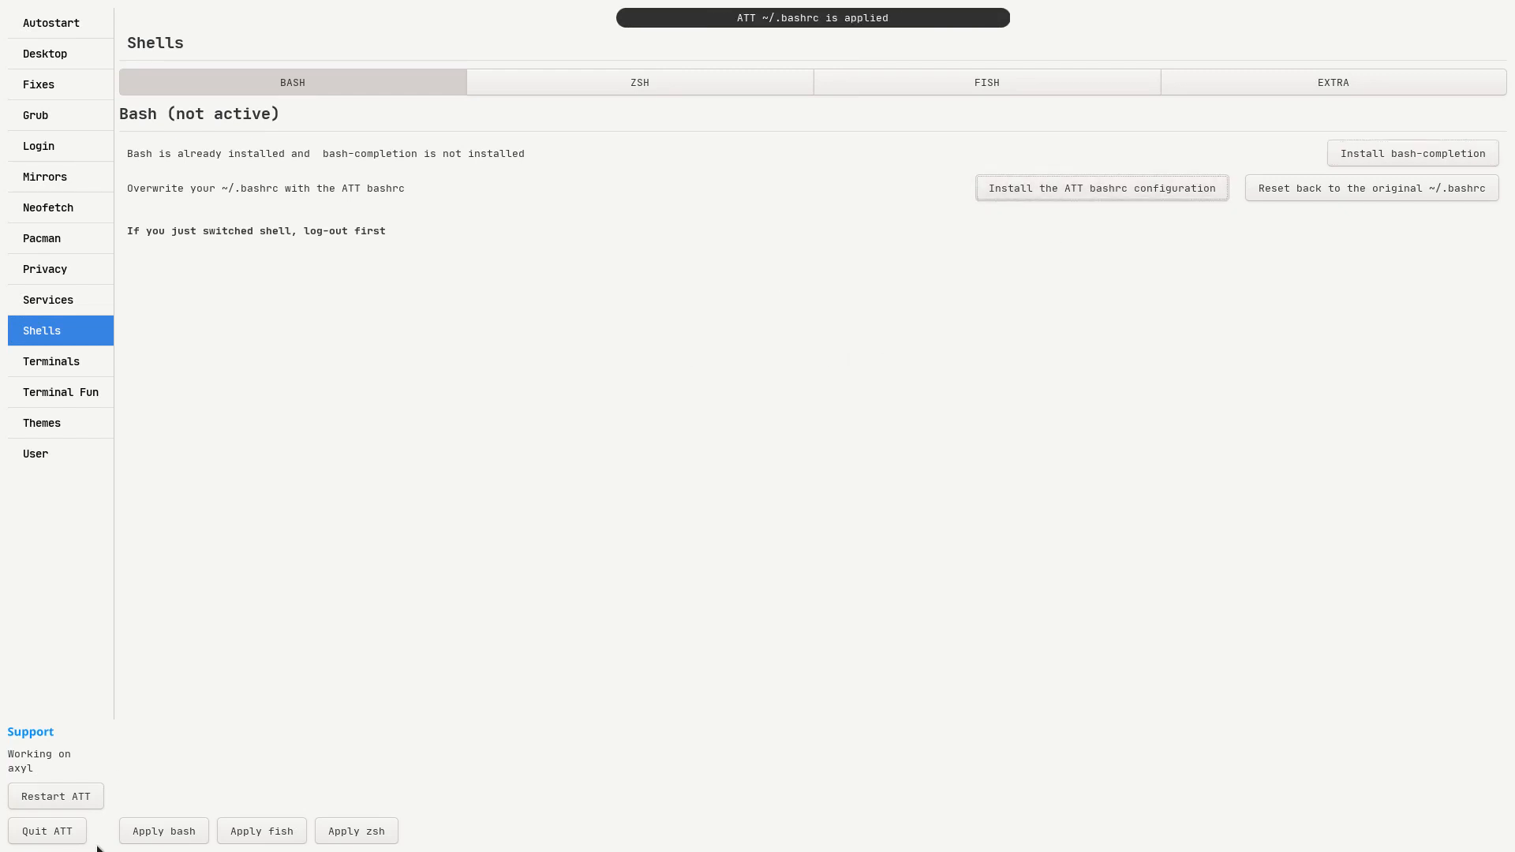
pyautogui.click(136, 829)
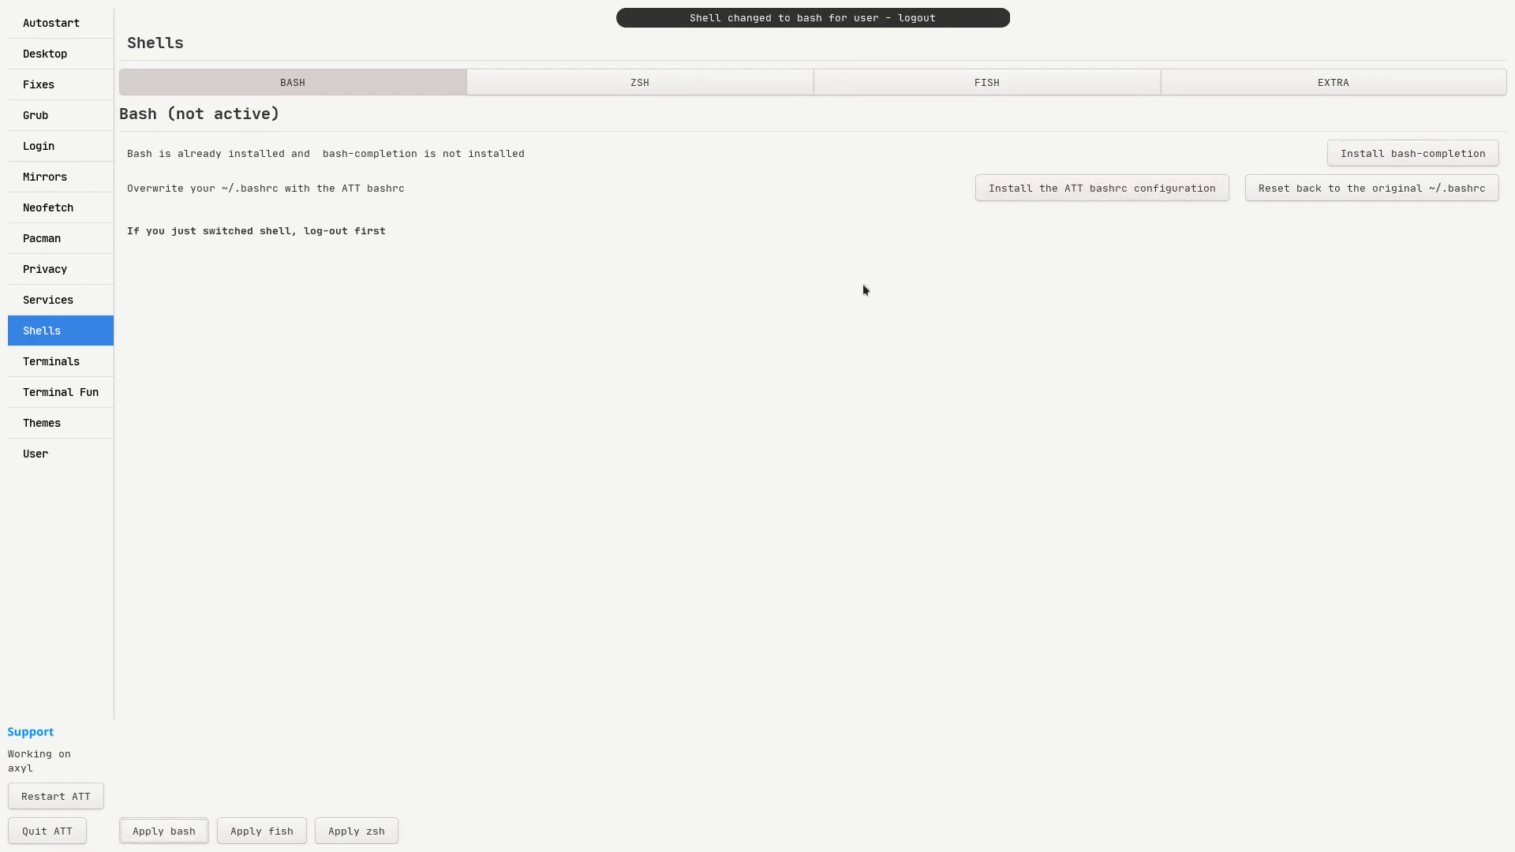
pyautogui.click(675, 71)
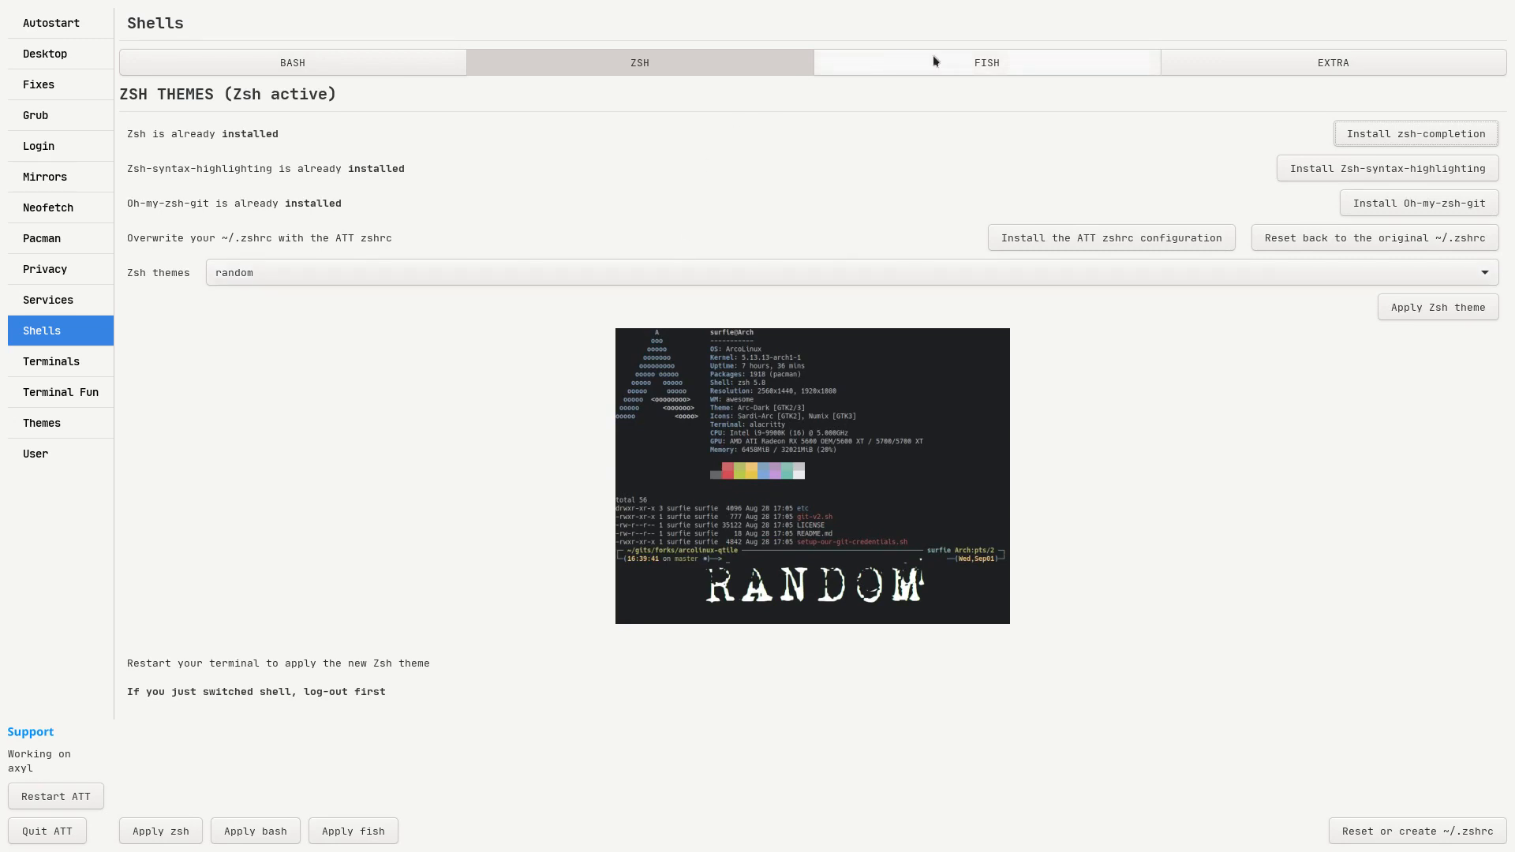
# From the FISH tab, install only Fish and let the tool restart
pyautogui.click(958, 61)
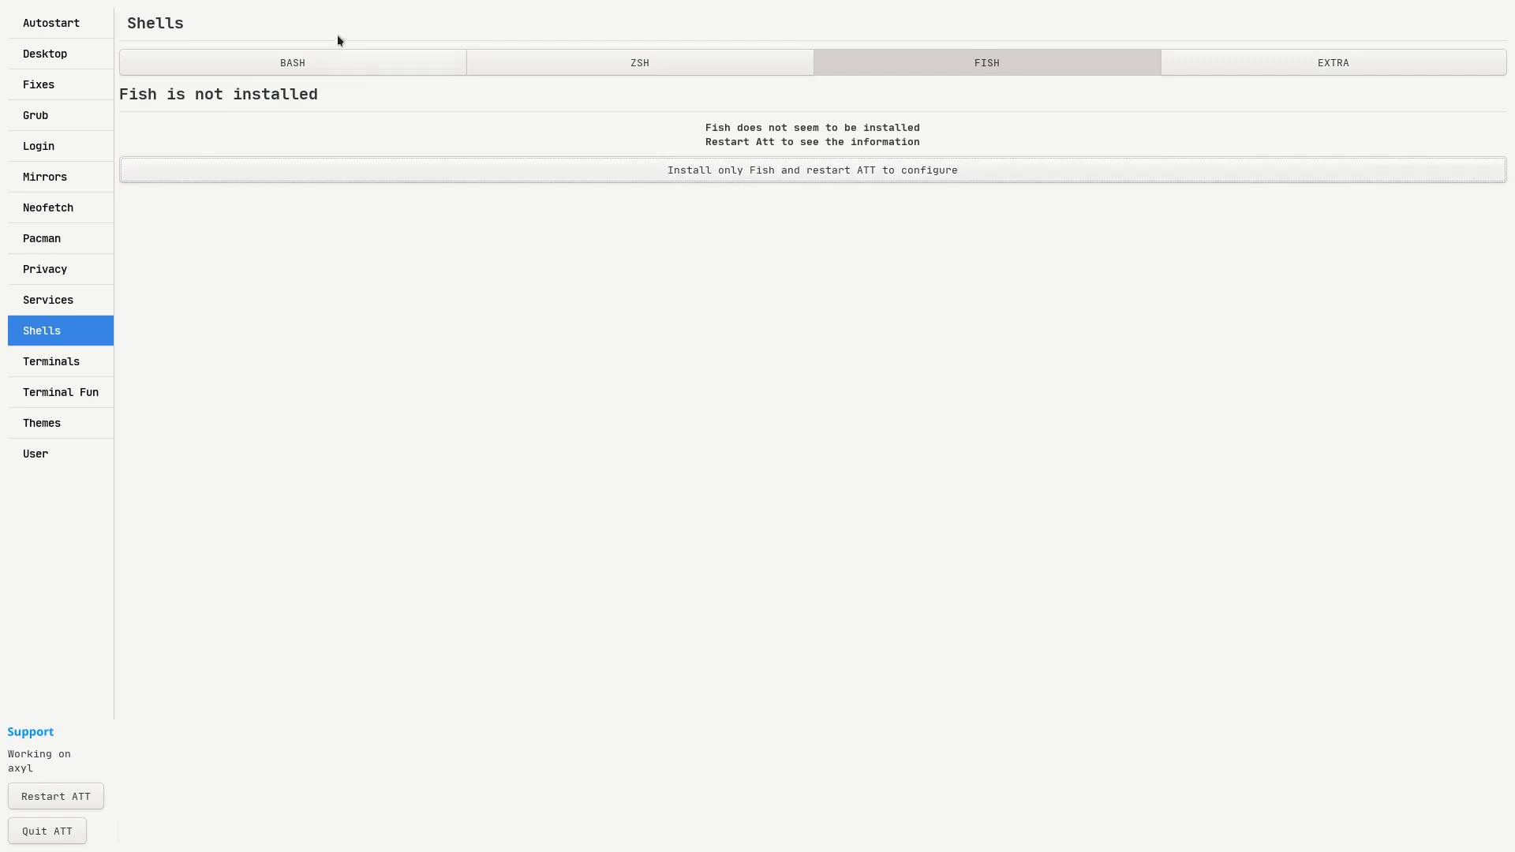
pyautogui.click(874, 174)
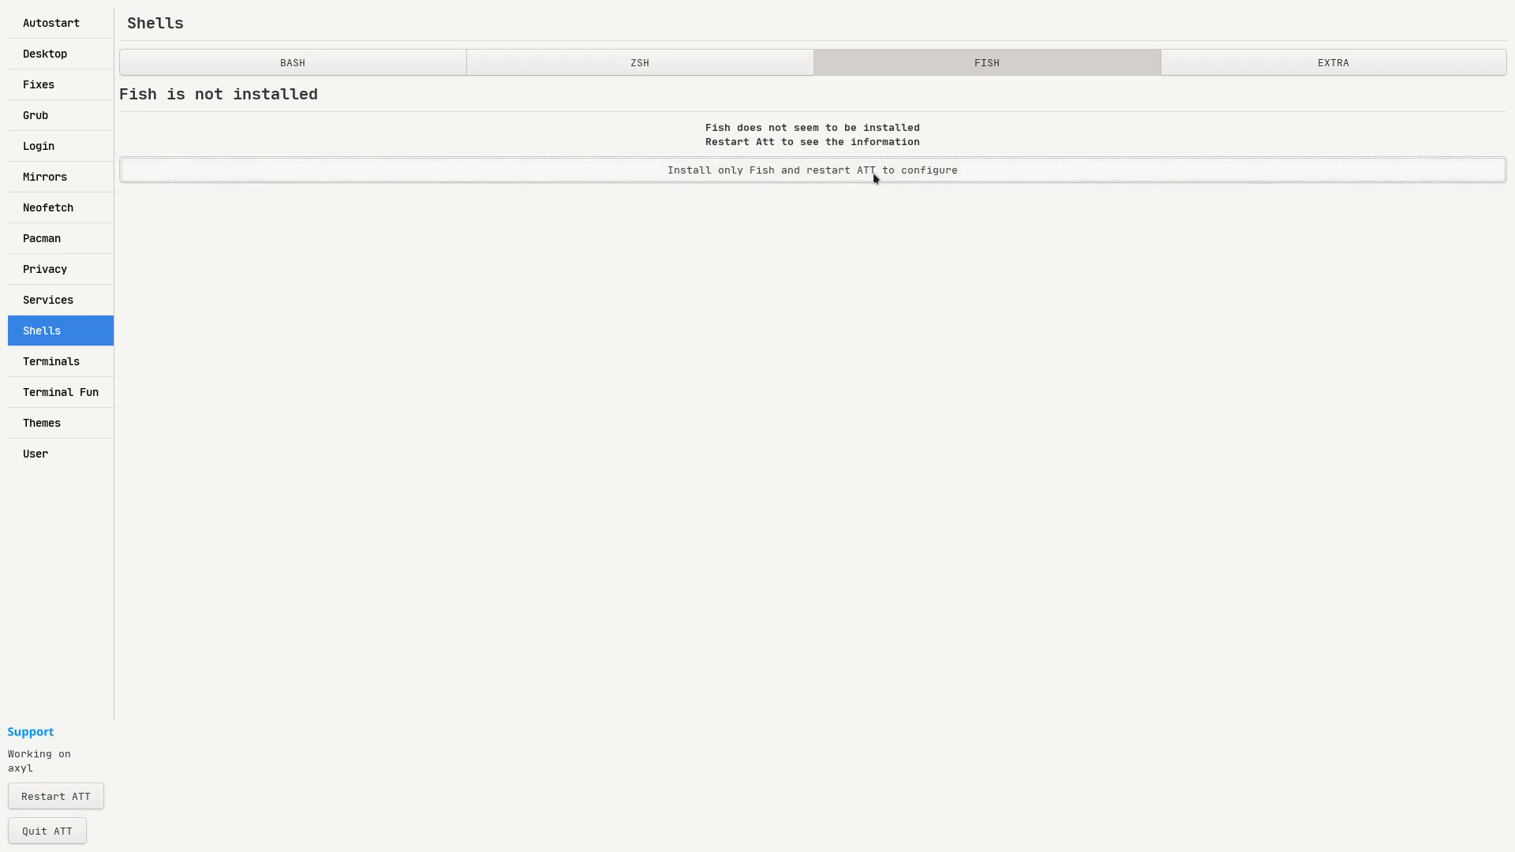
pyautogui.click(69, 798)
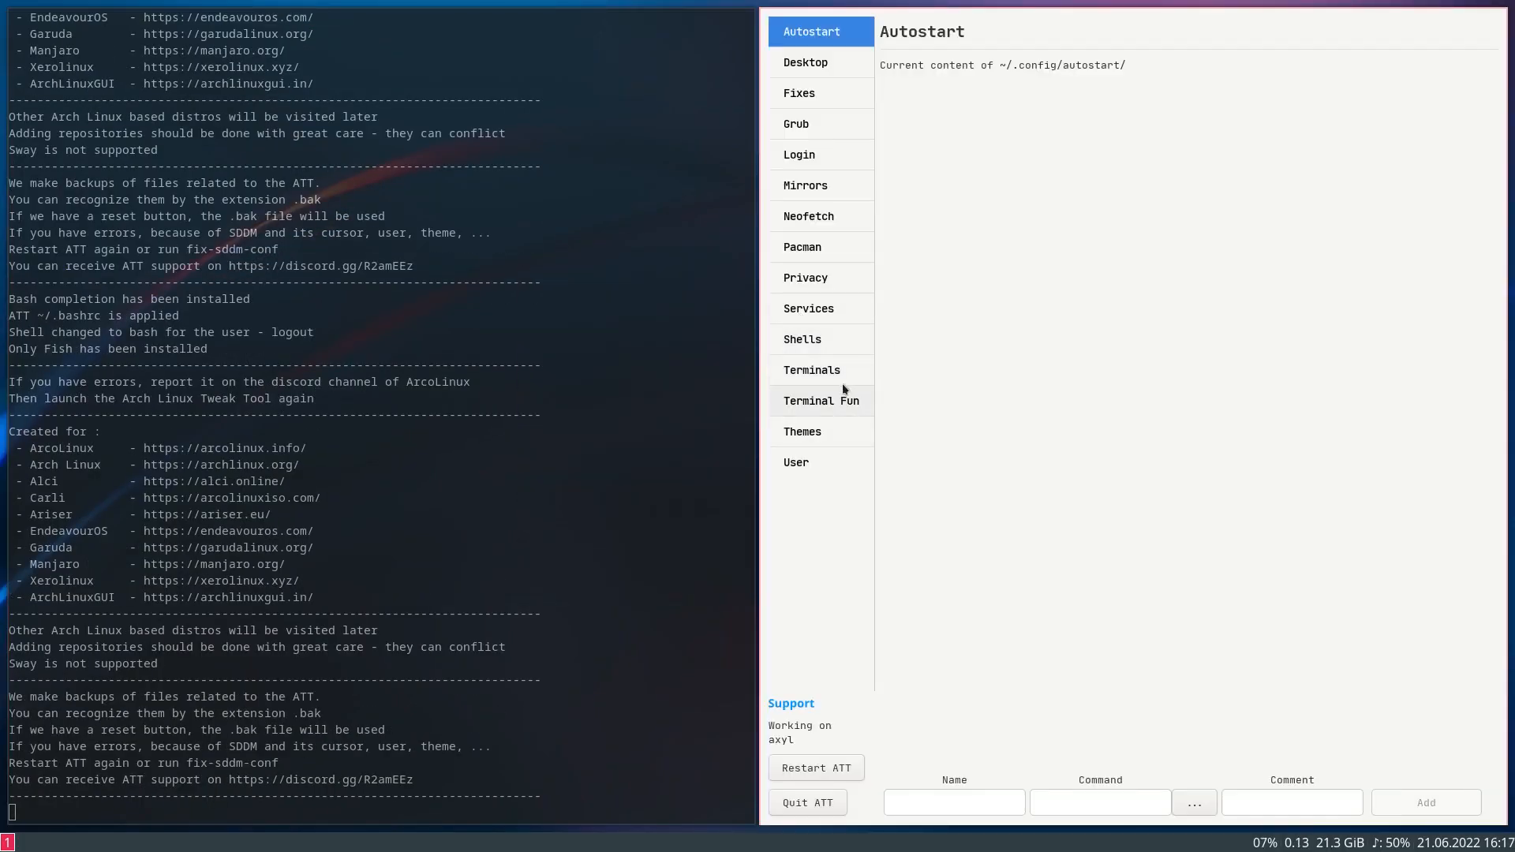
# Install the ATT config.fish and ATT fish package, then apply fish as the user's shell
pyautogui.click(813, 341)
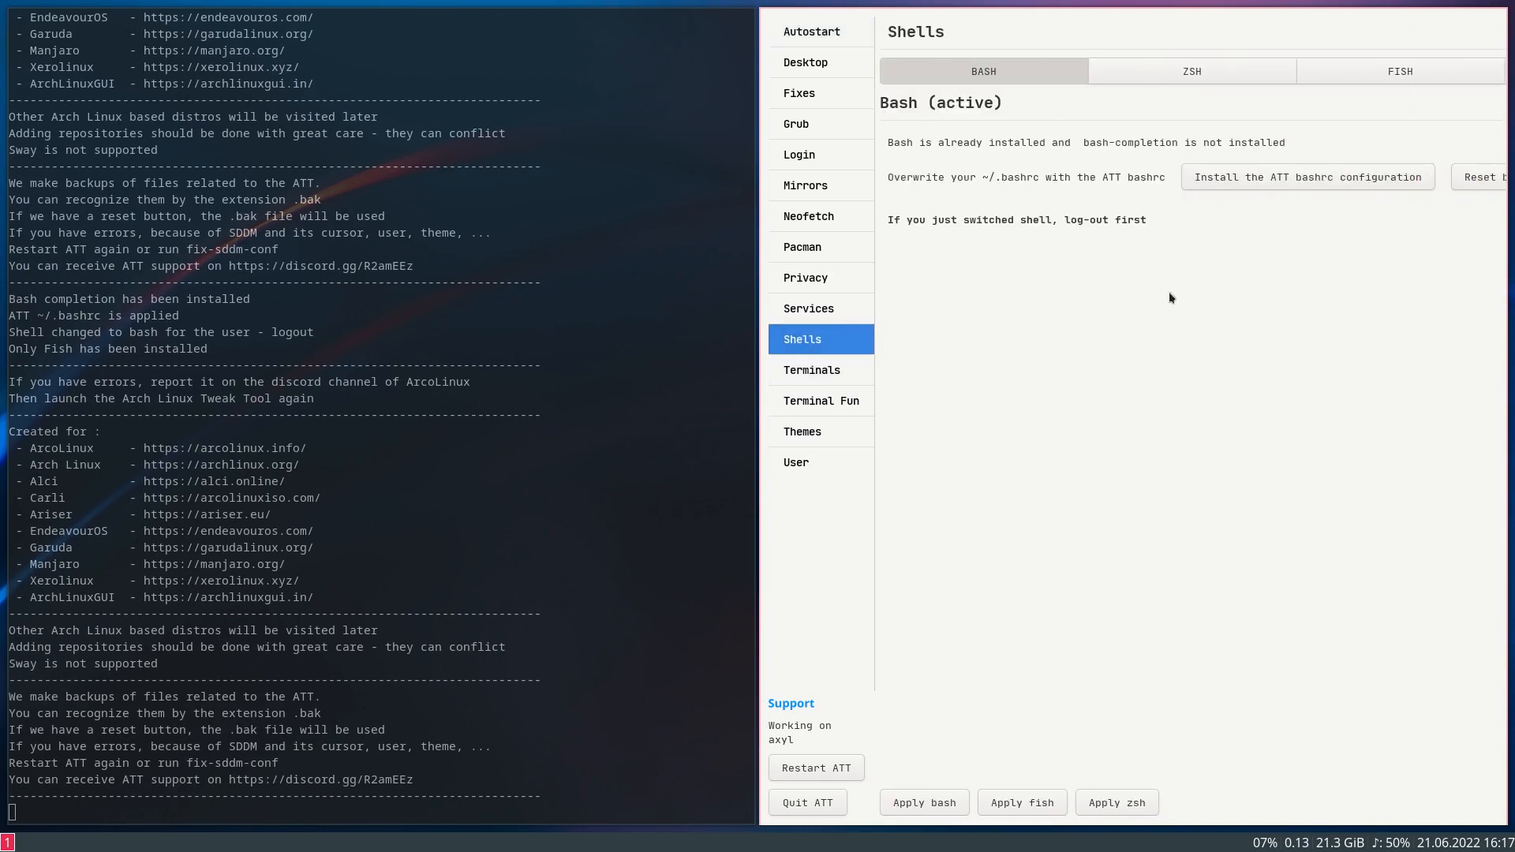
pyautogui.click(1366, 75)
pyautogui.press('super+f')
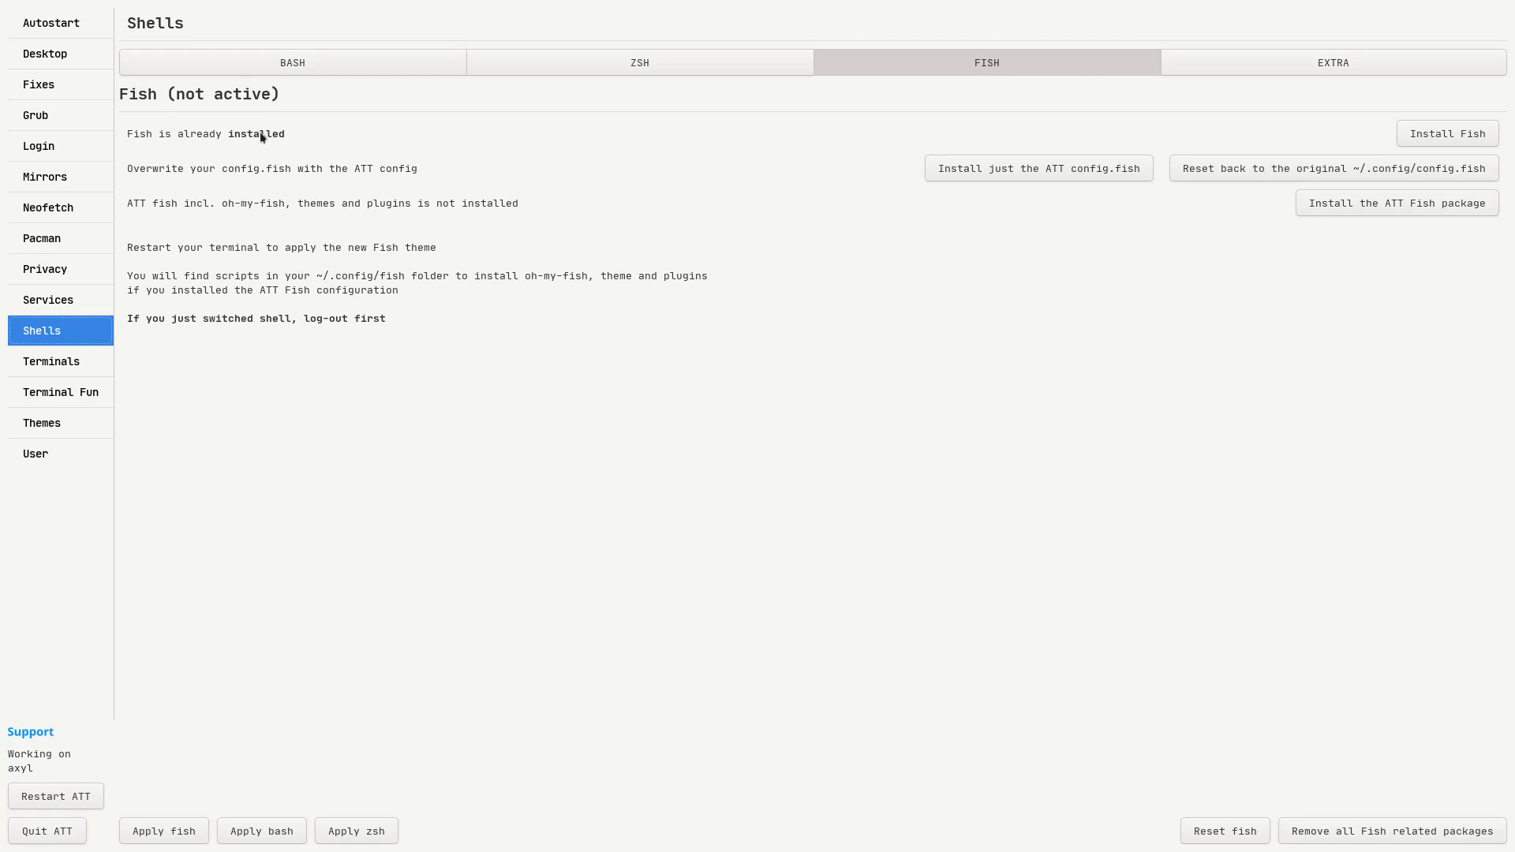
pyautogui.click(1004, 172)
pyautogui.click(1389, 207)
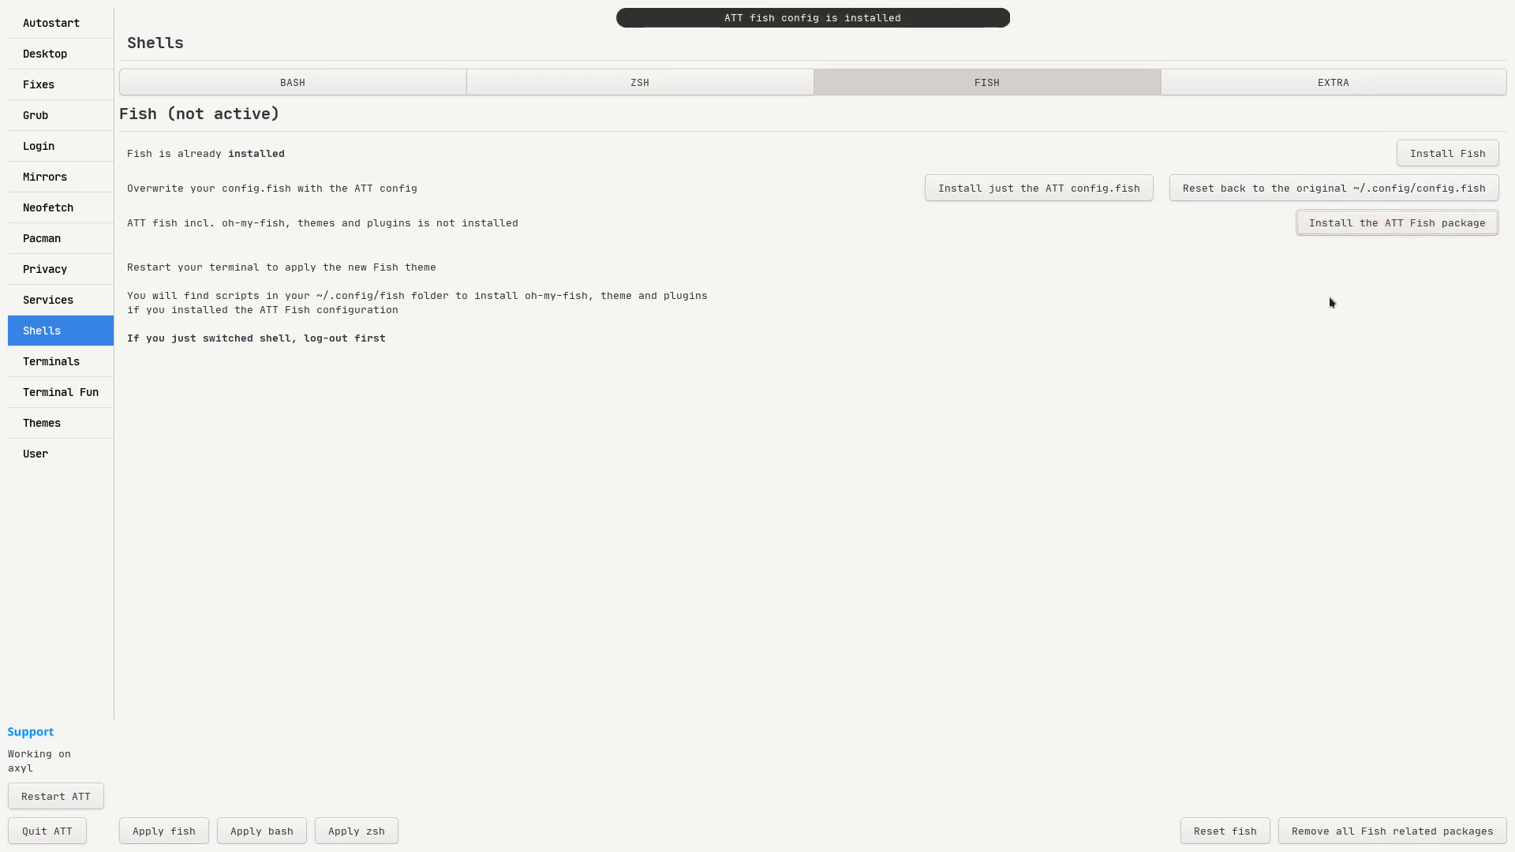
pyautogui.click(192, 832)
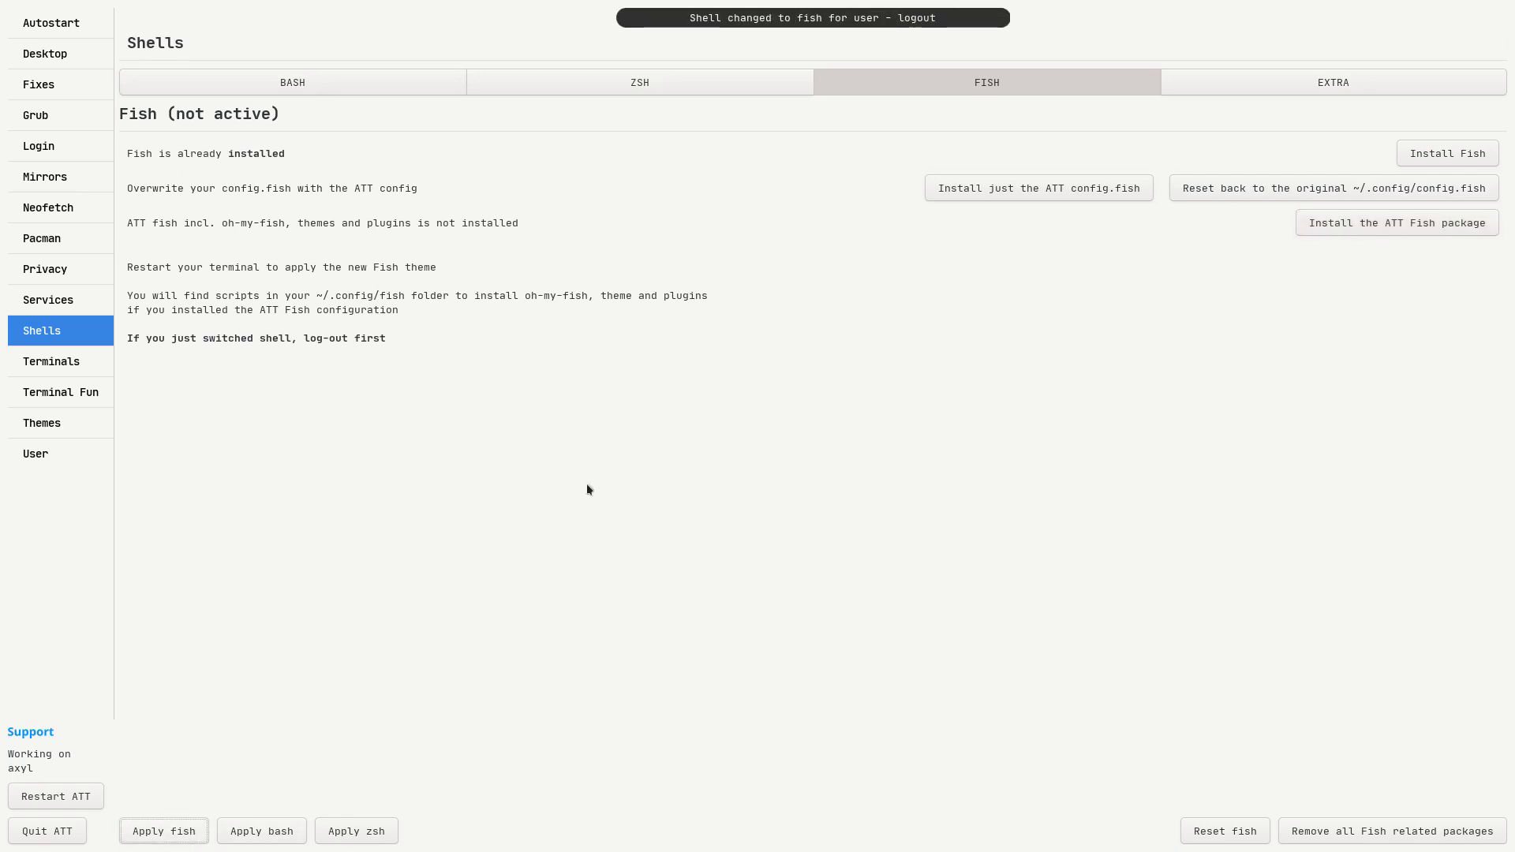
# Select all extra alias applications (expac, ripgrep, yay, etc.) and install them
pyautogui.click(1307, 81)
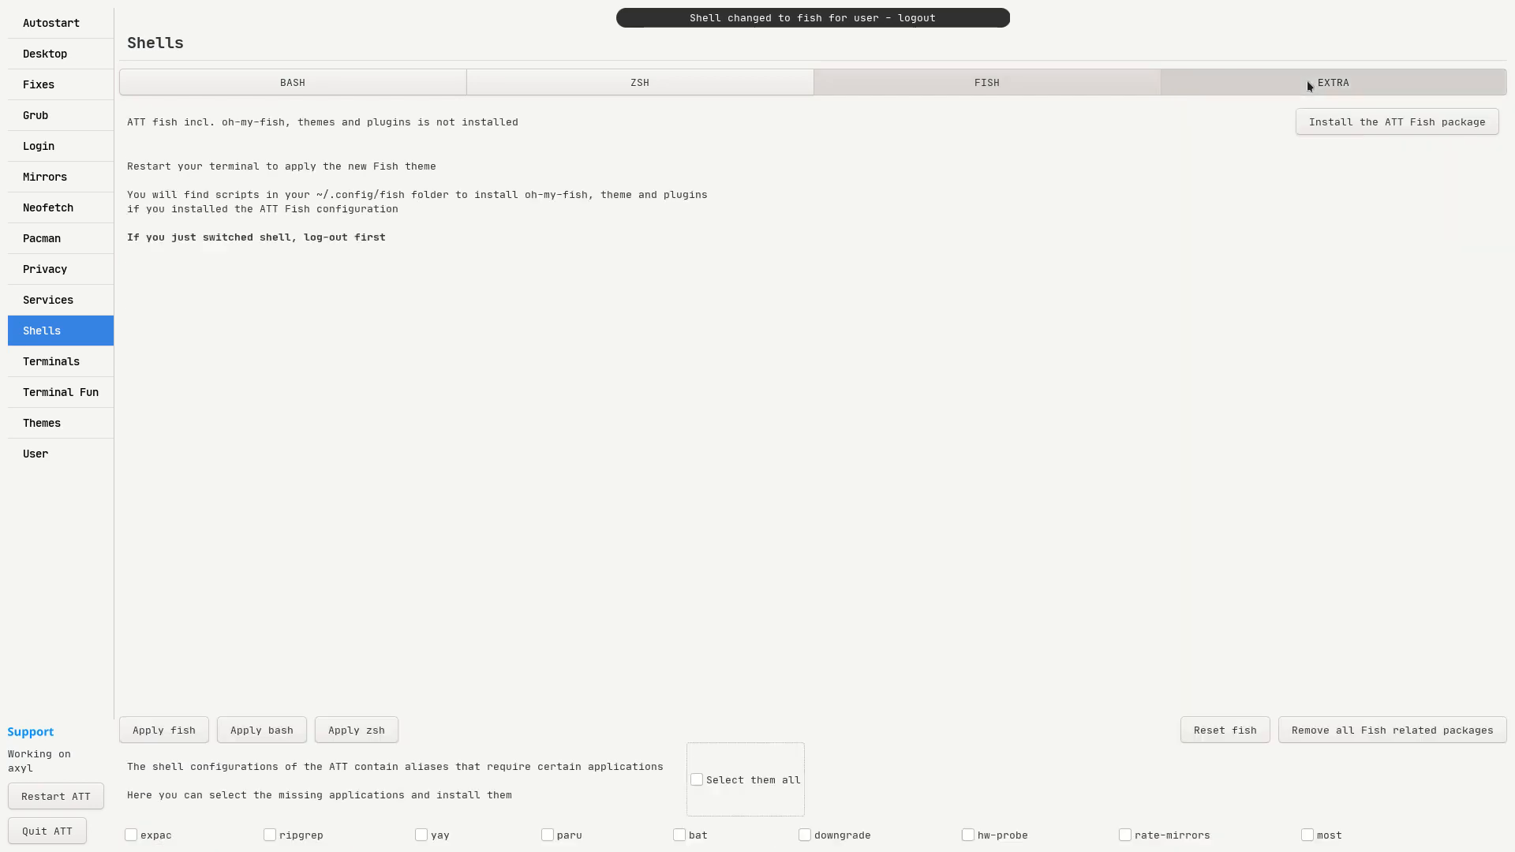
pyautogui.click(779, 125)
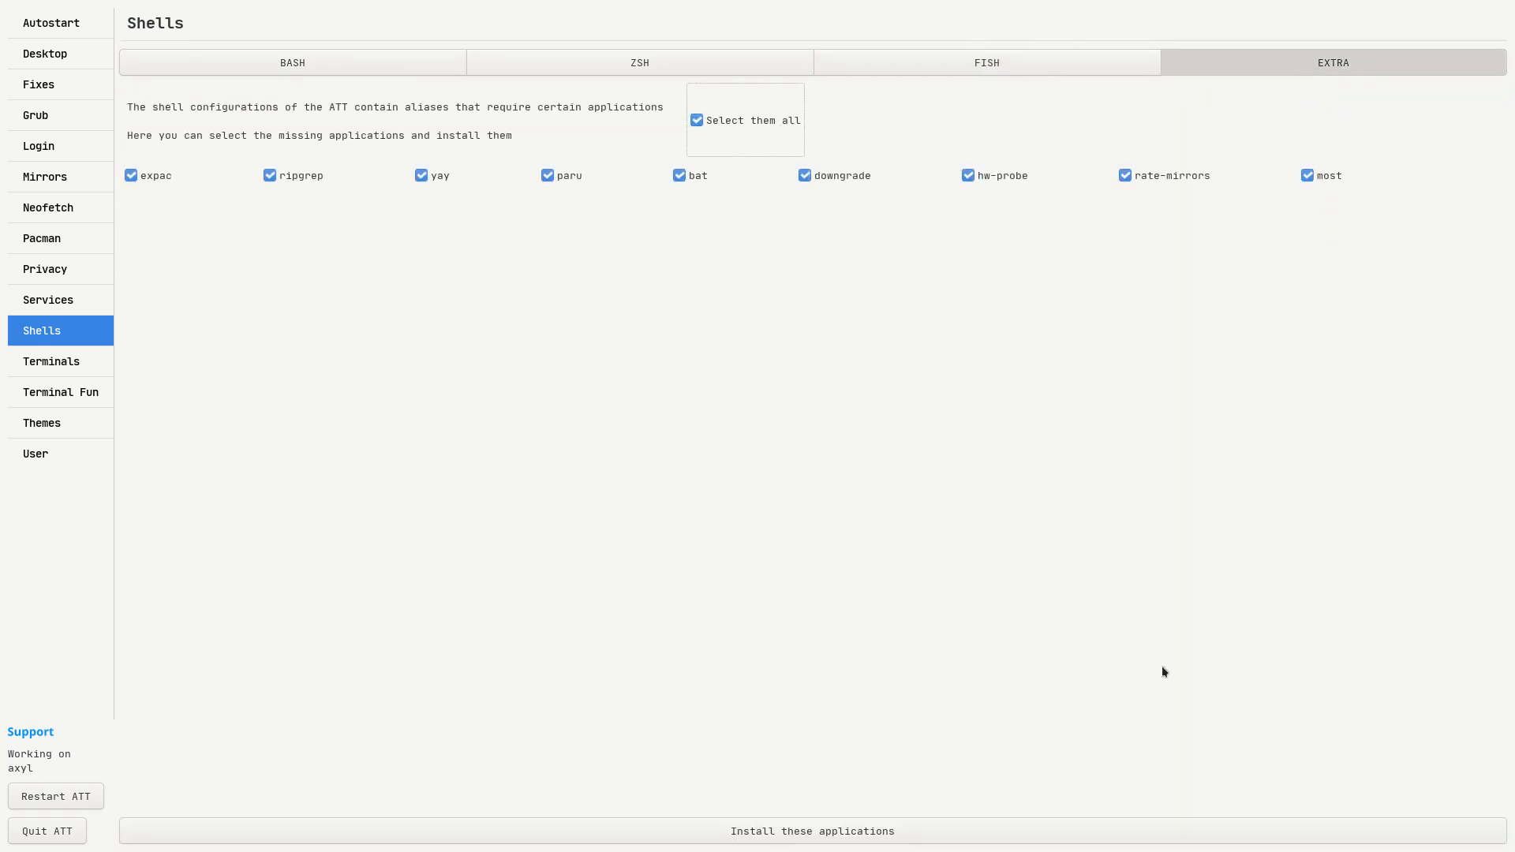
pyautogui.click(908, 834)
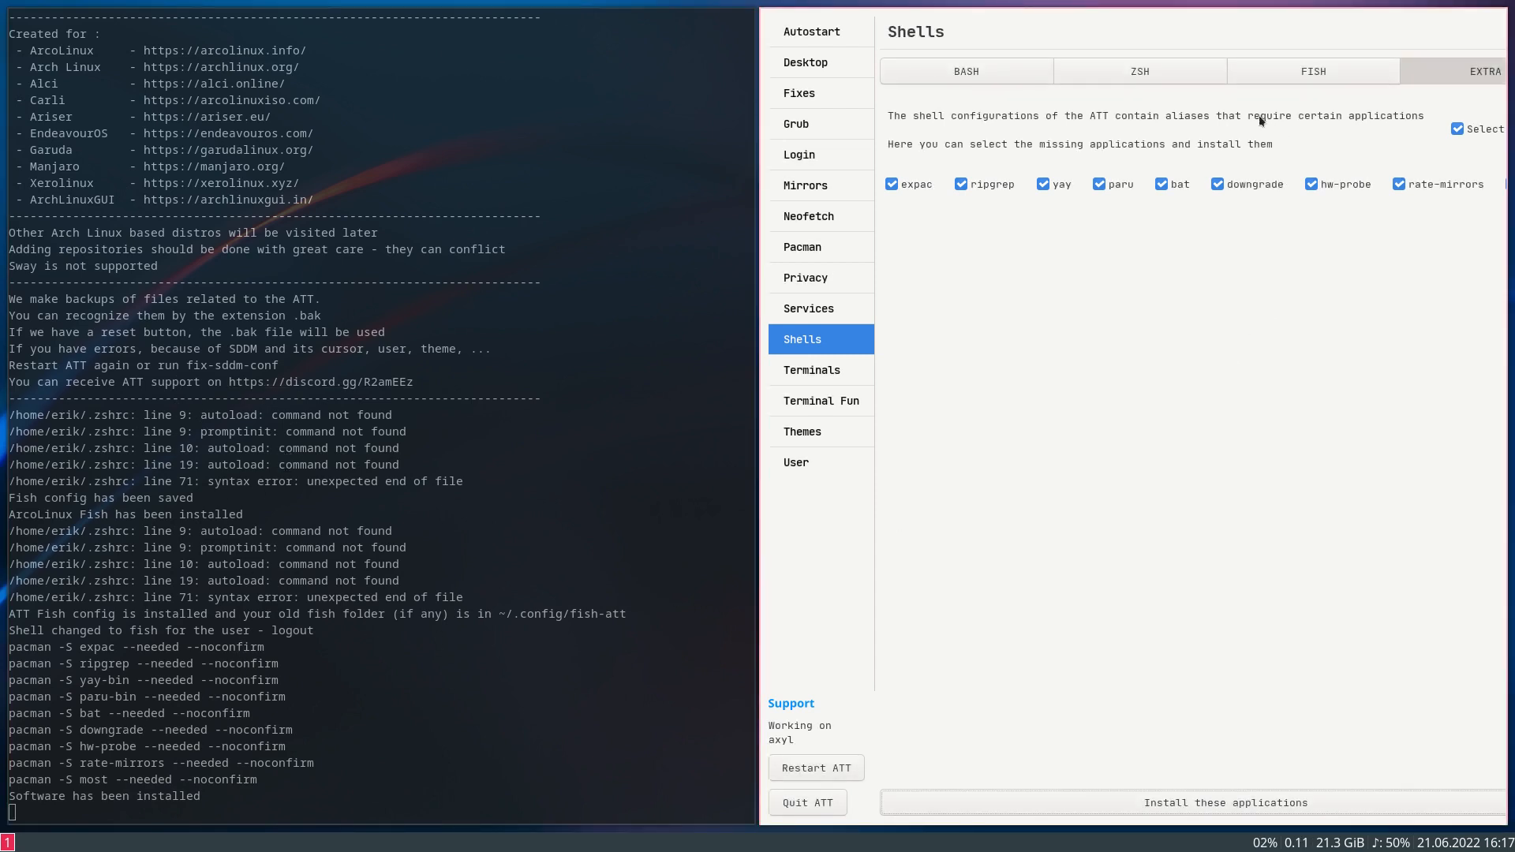
# Install the ATT zshrc configuration, apply zsh as the user's shell, and quit the tweak tool
pyautogui.click(1143, 75)
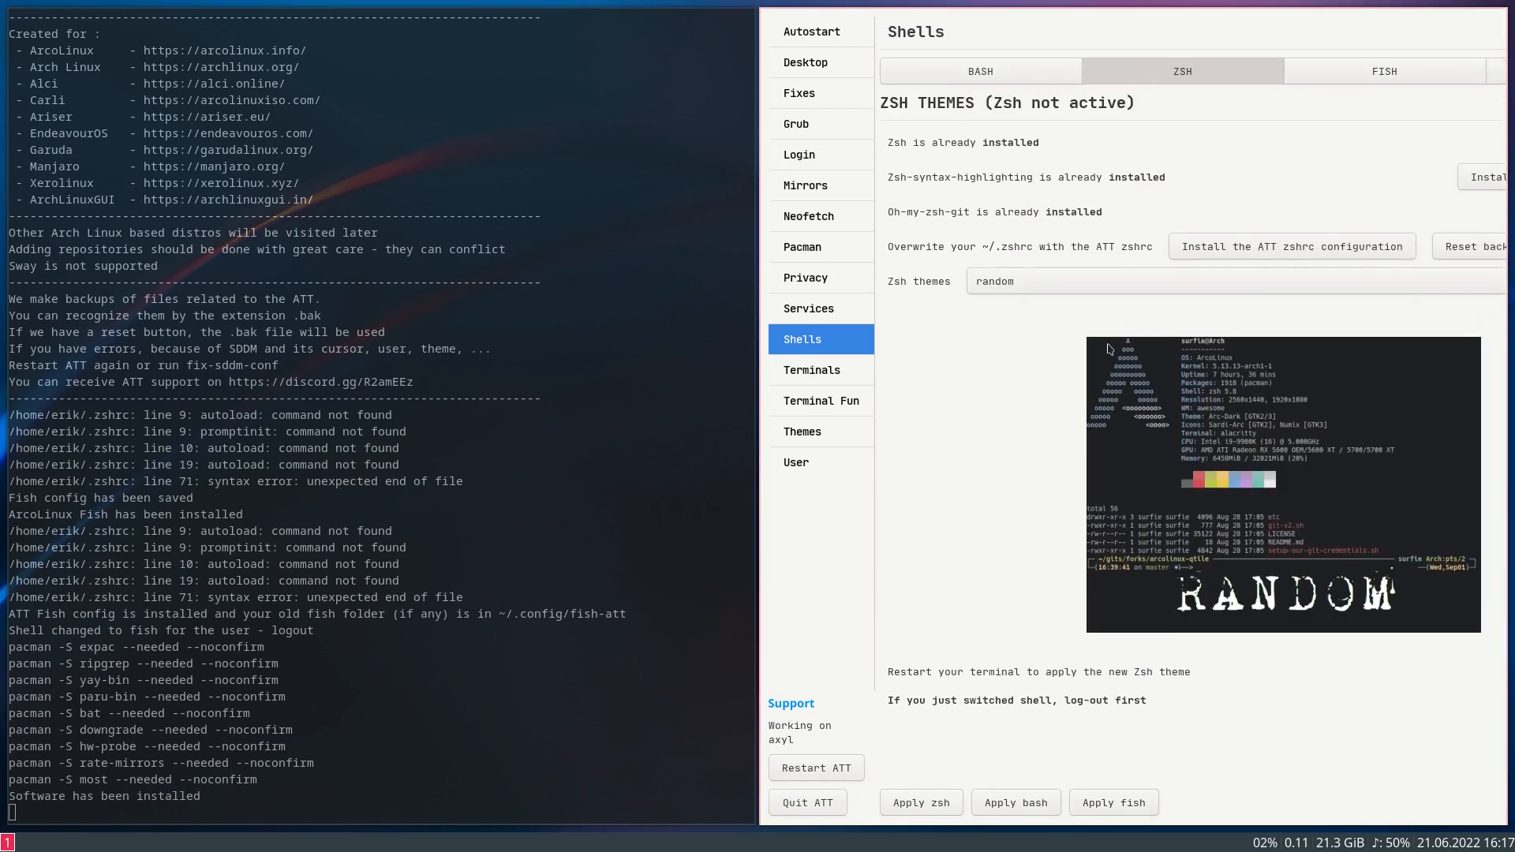
pyautogui.click(1289, 247)
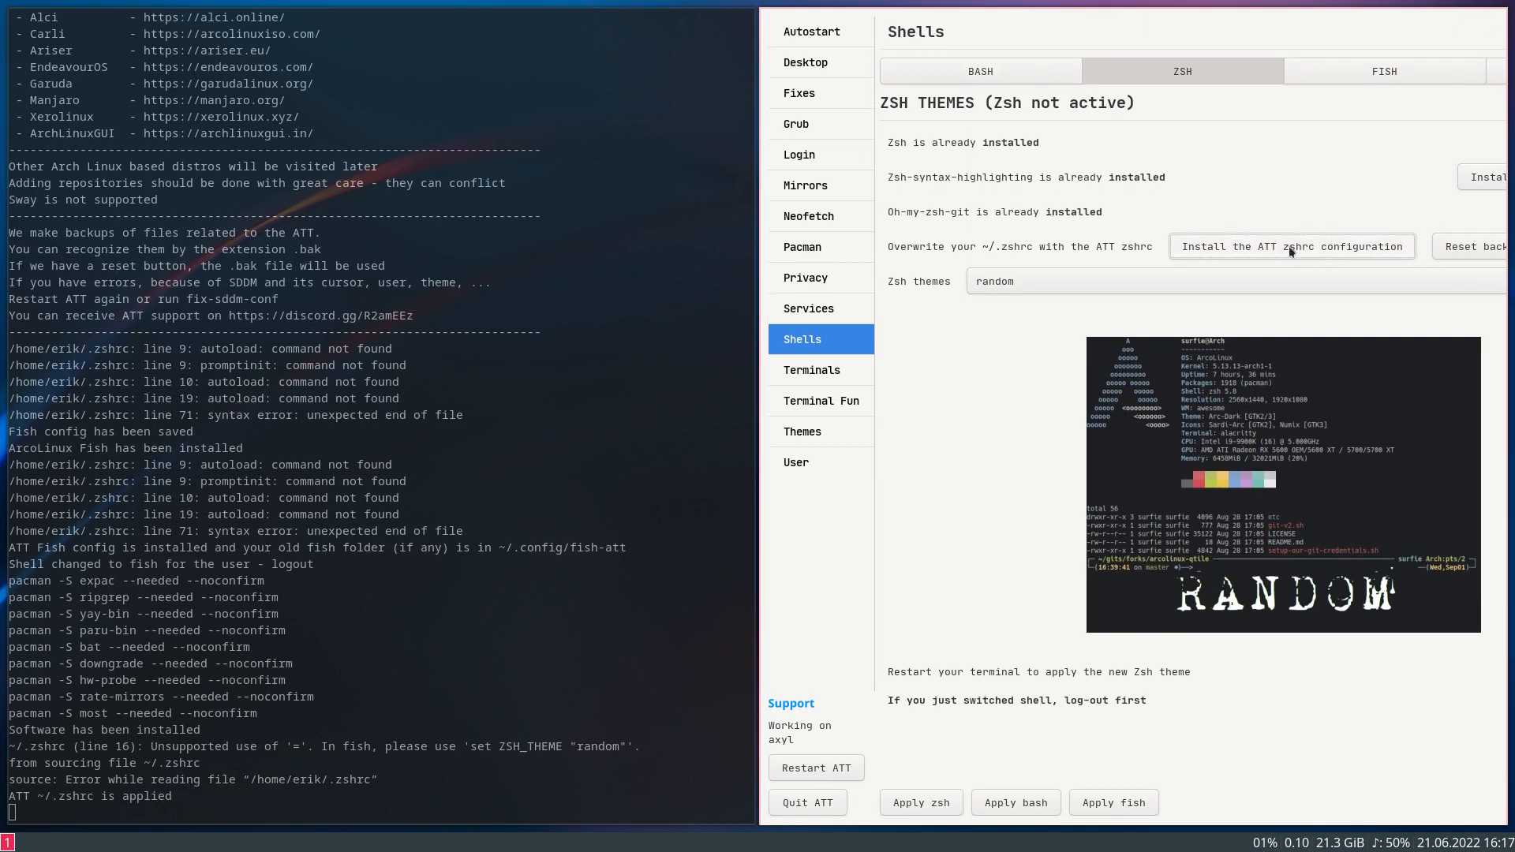
pyautogui.click(907, 804)
pyautogui.click(811, 806)
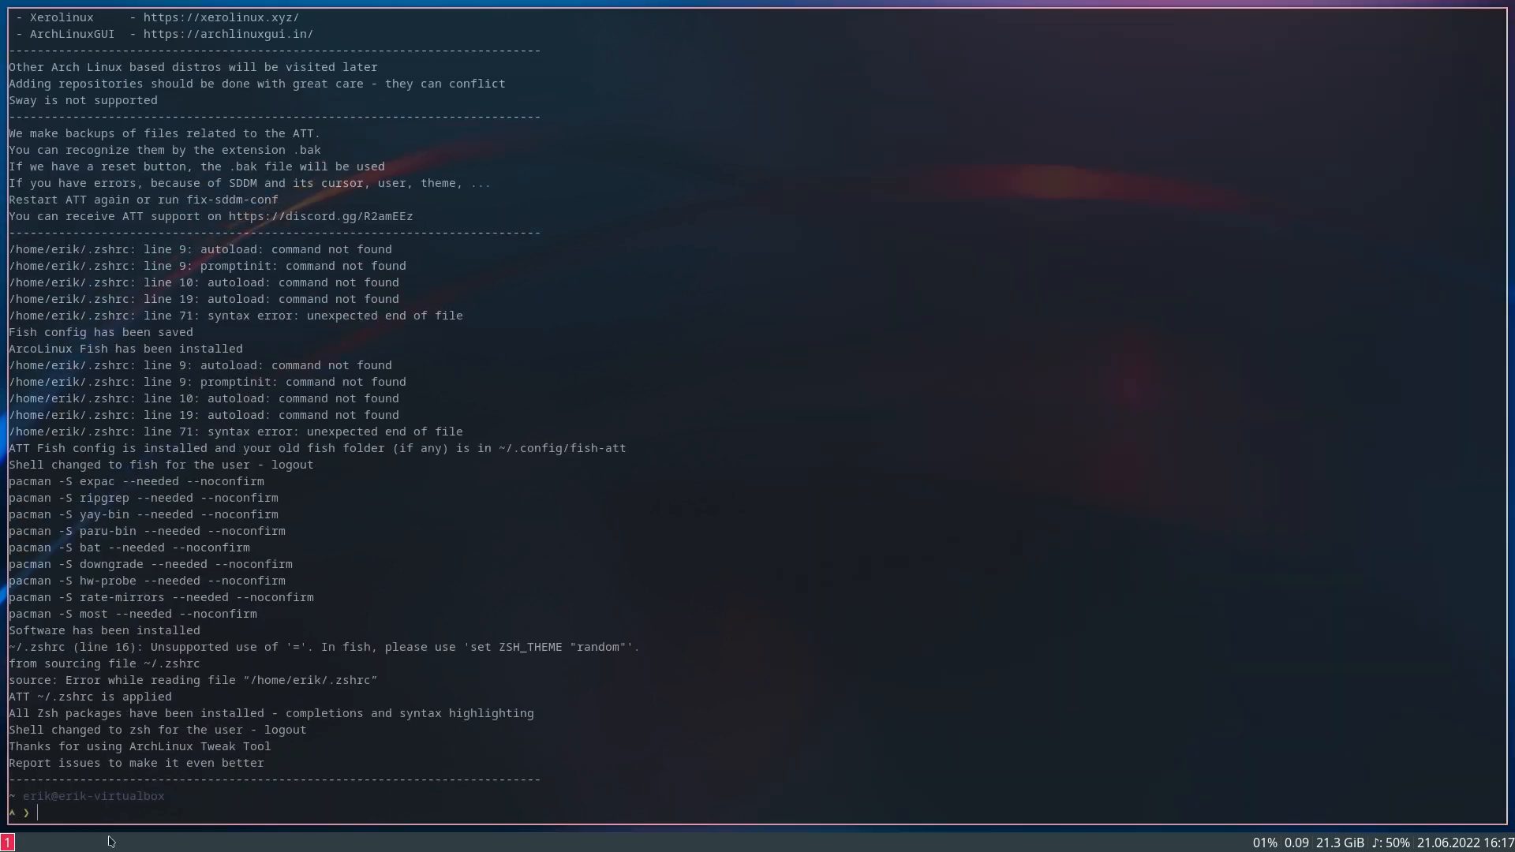
# Log out of i3, log back in at SDDM, and open a terminal showing the 'bureau' theme
pyautogui.press('super+x')
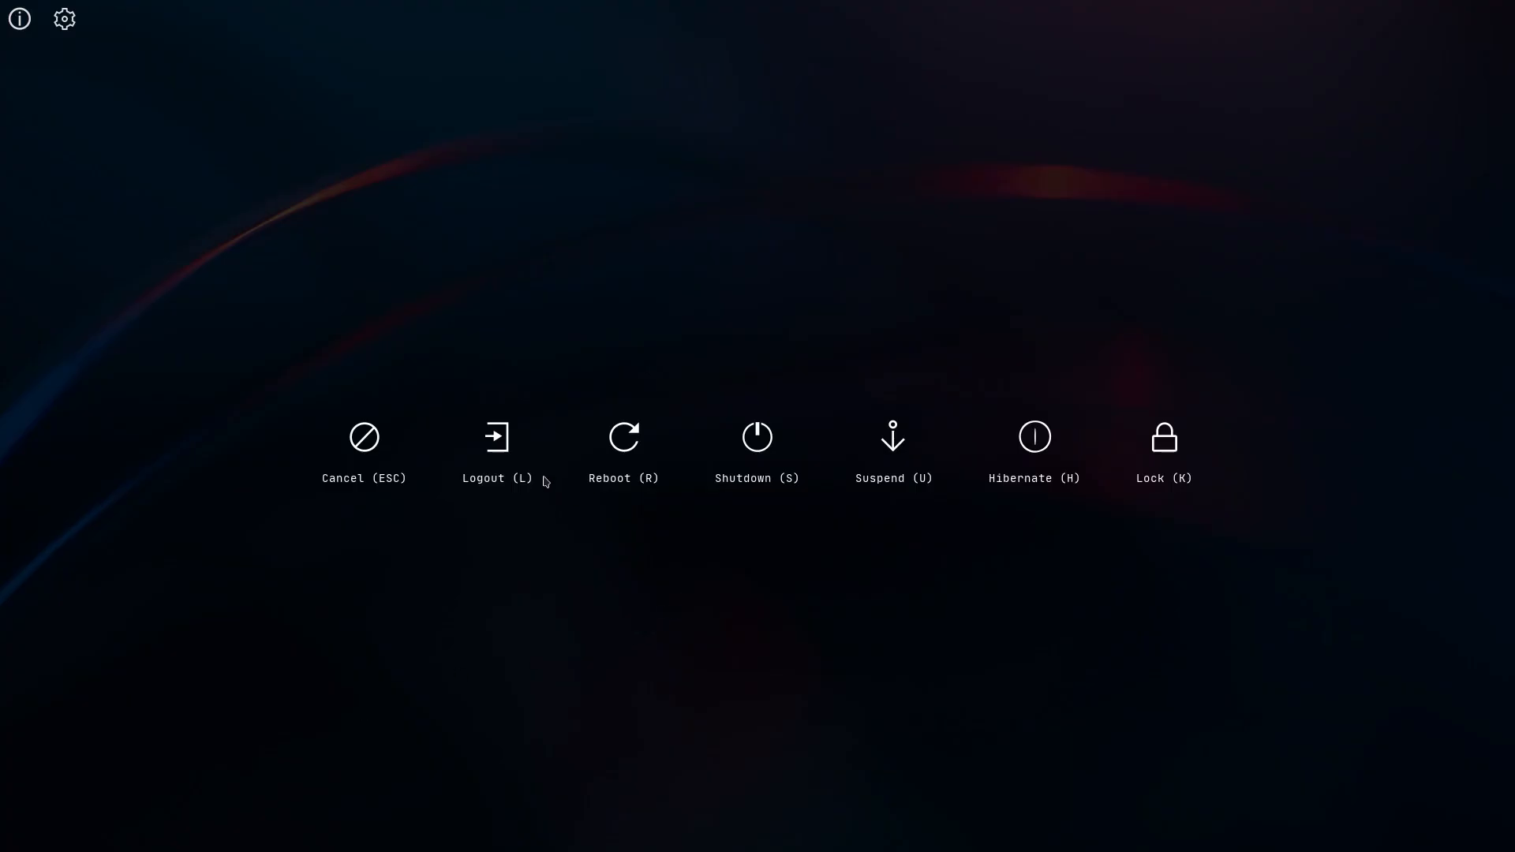
pyautogui.click(497, 438)
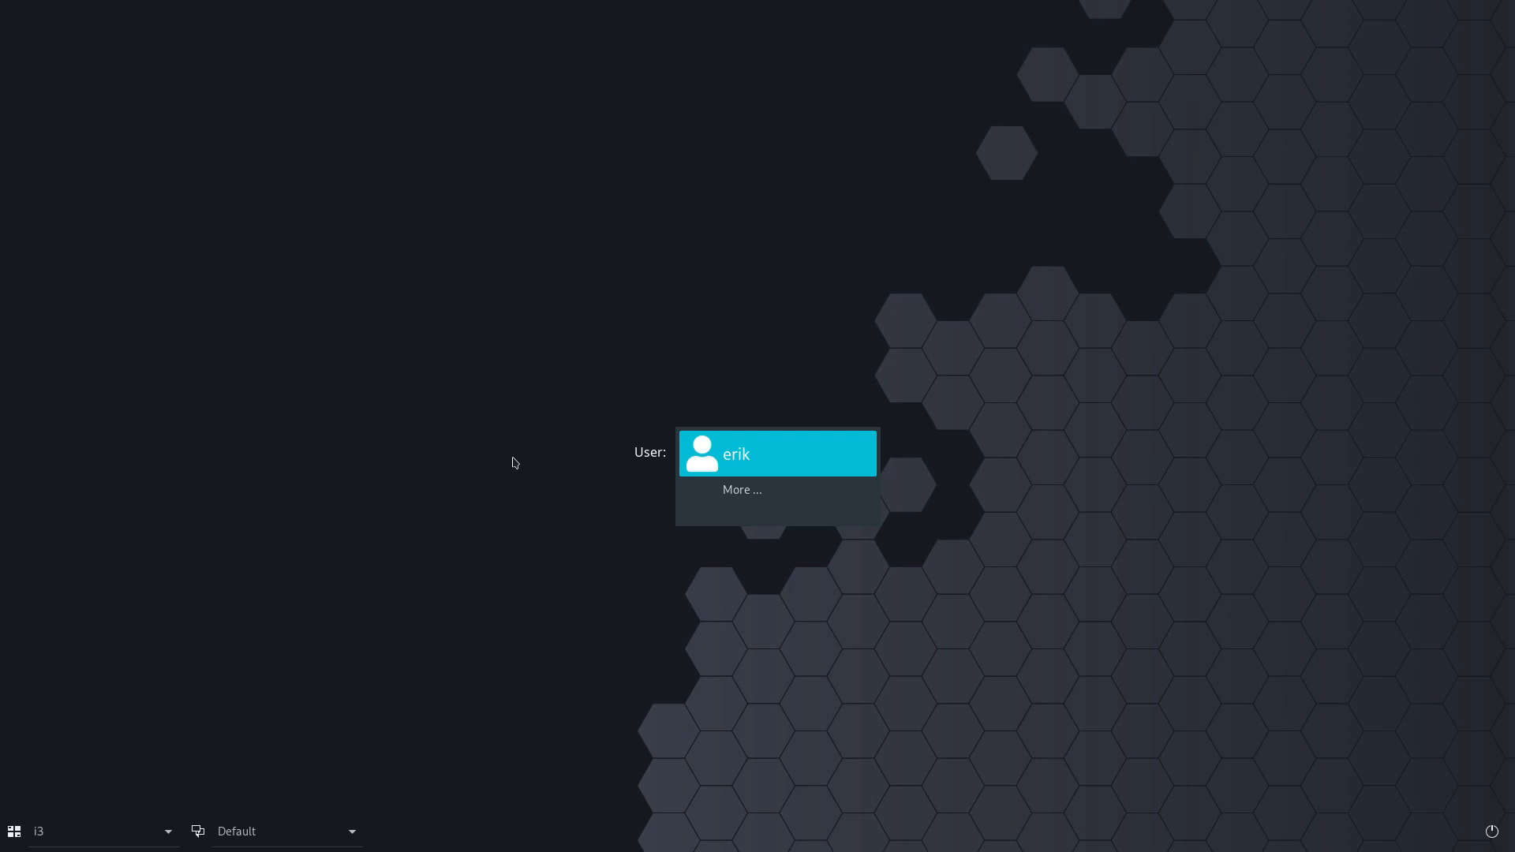
pyautogui.press('Return')
pyautogui.write('**')
pyautogui.press('Return')
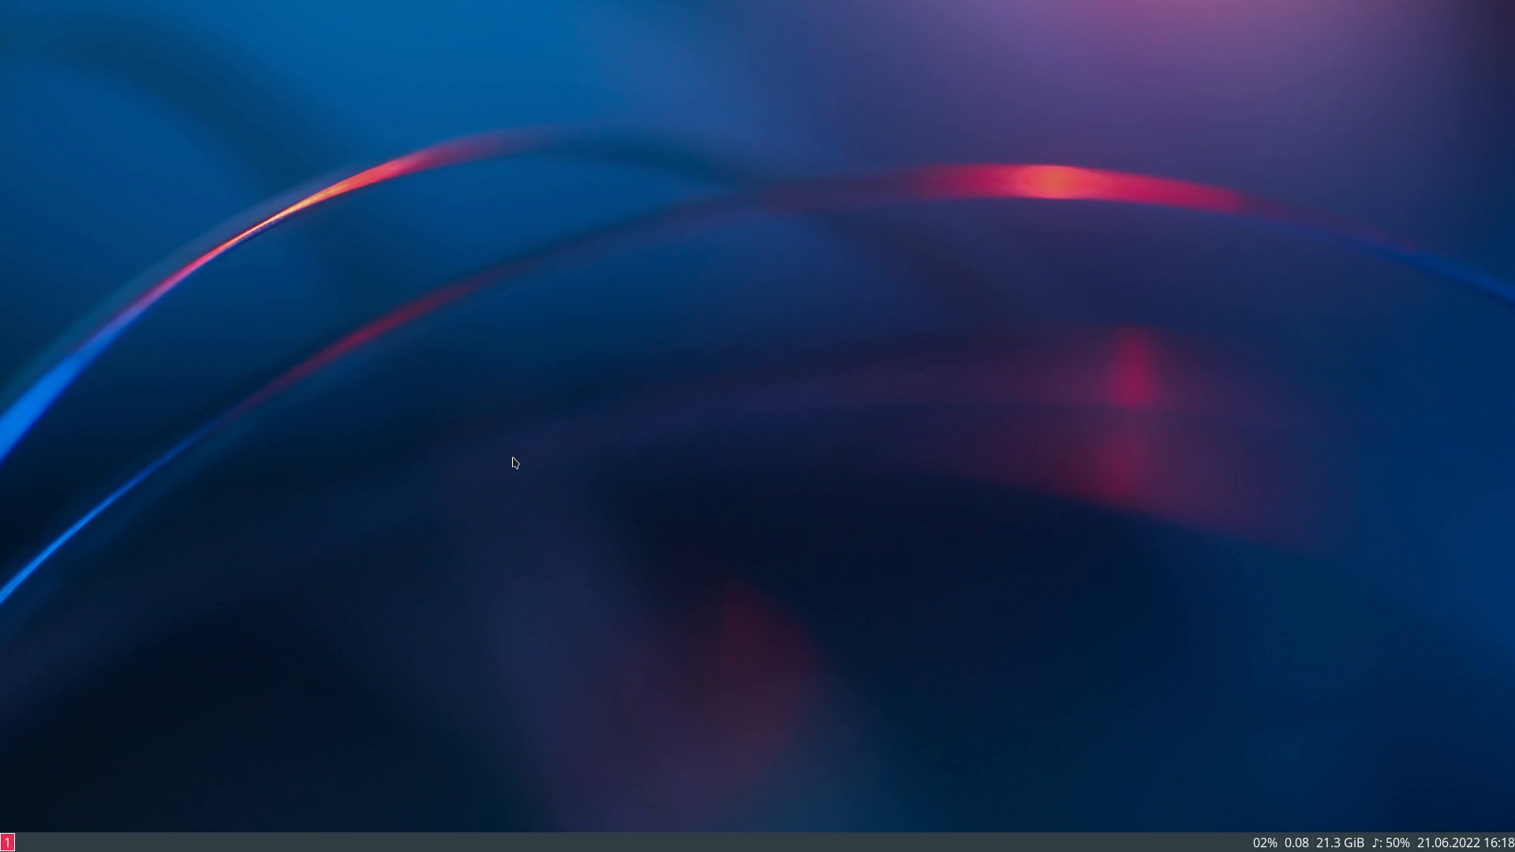
pyautogui.press('super+Return')
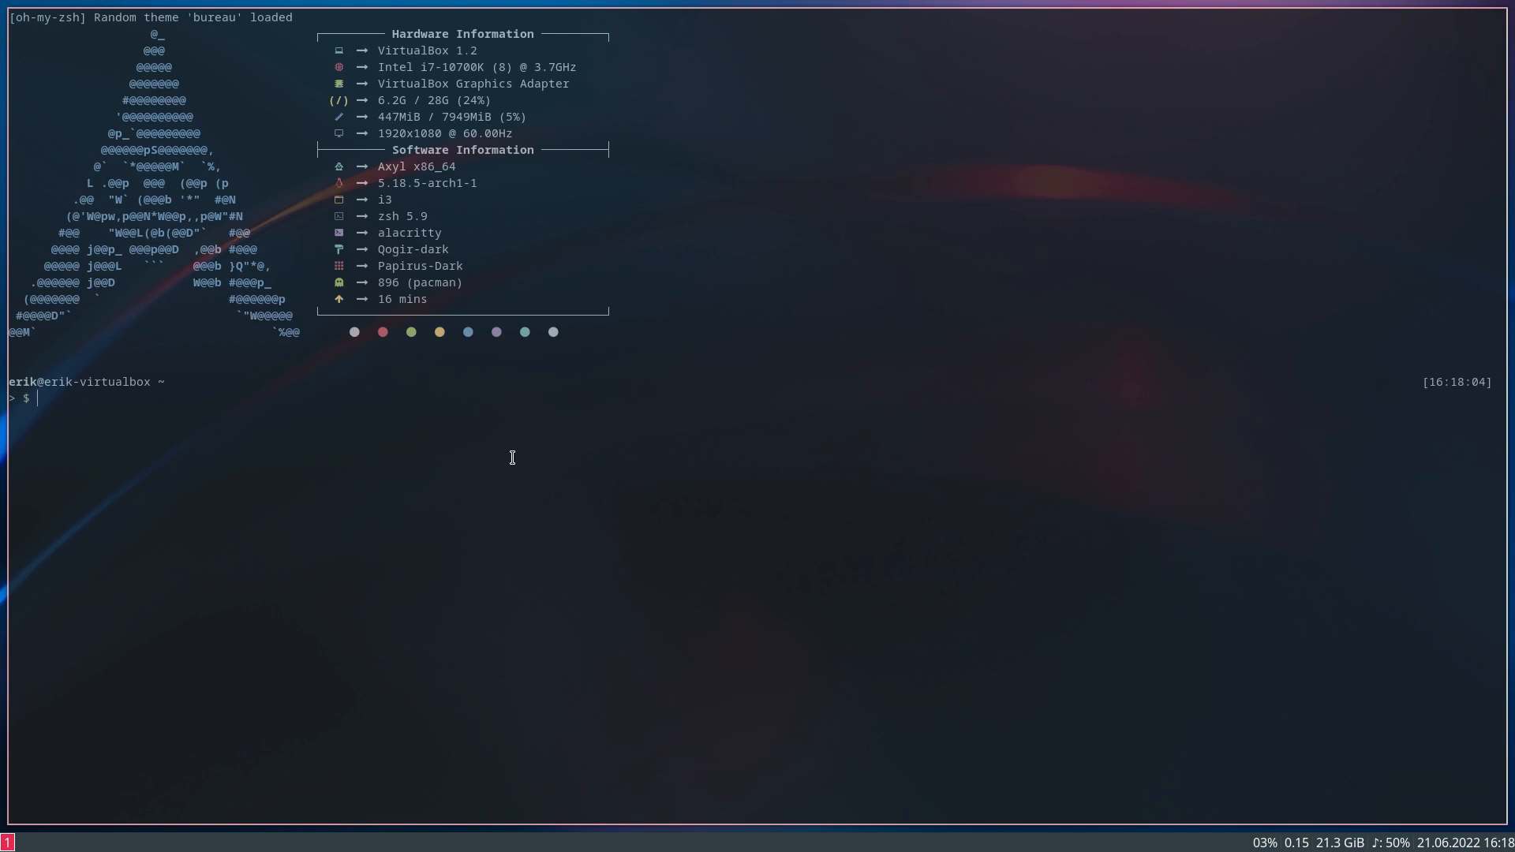
# Relaunch archlinux-tweak-tool from the terminal and authenticate with the password
pyautogui.moveTo(442, 212); pyautogui.dragTo(370, 212)
pyautogui.click(522, 408)
pyautogui.write('archlinux-t')
pyautogui.press('Tab')
pyautogui.press('Return')
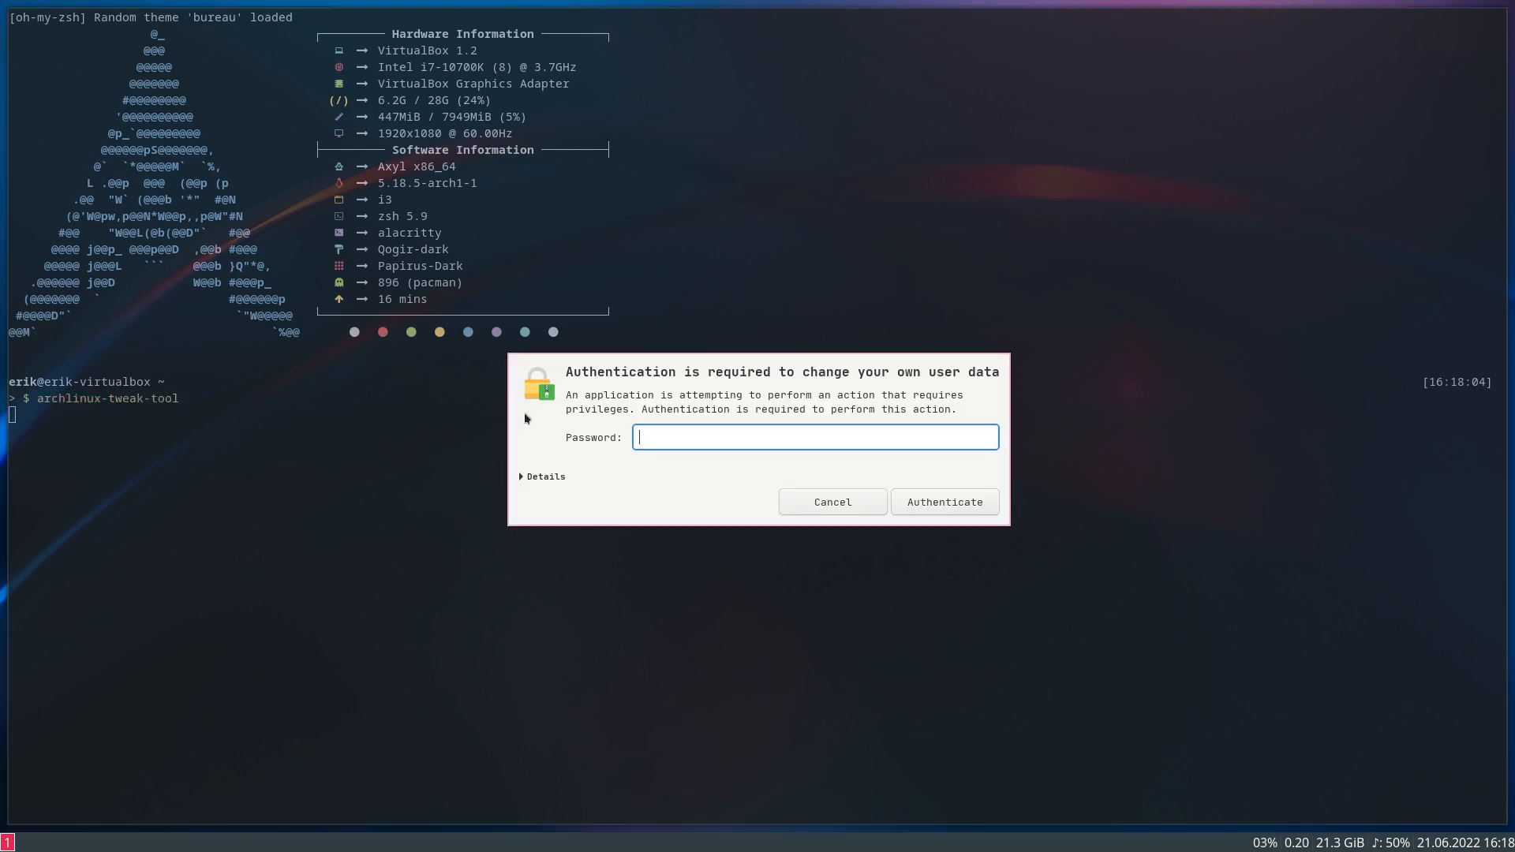
pyautogui.write('••')
pyautogui.press('Return')
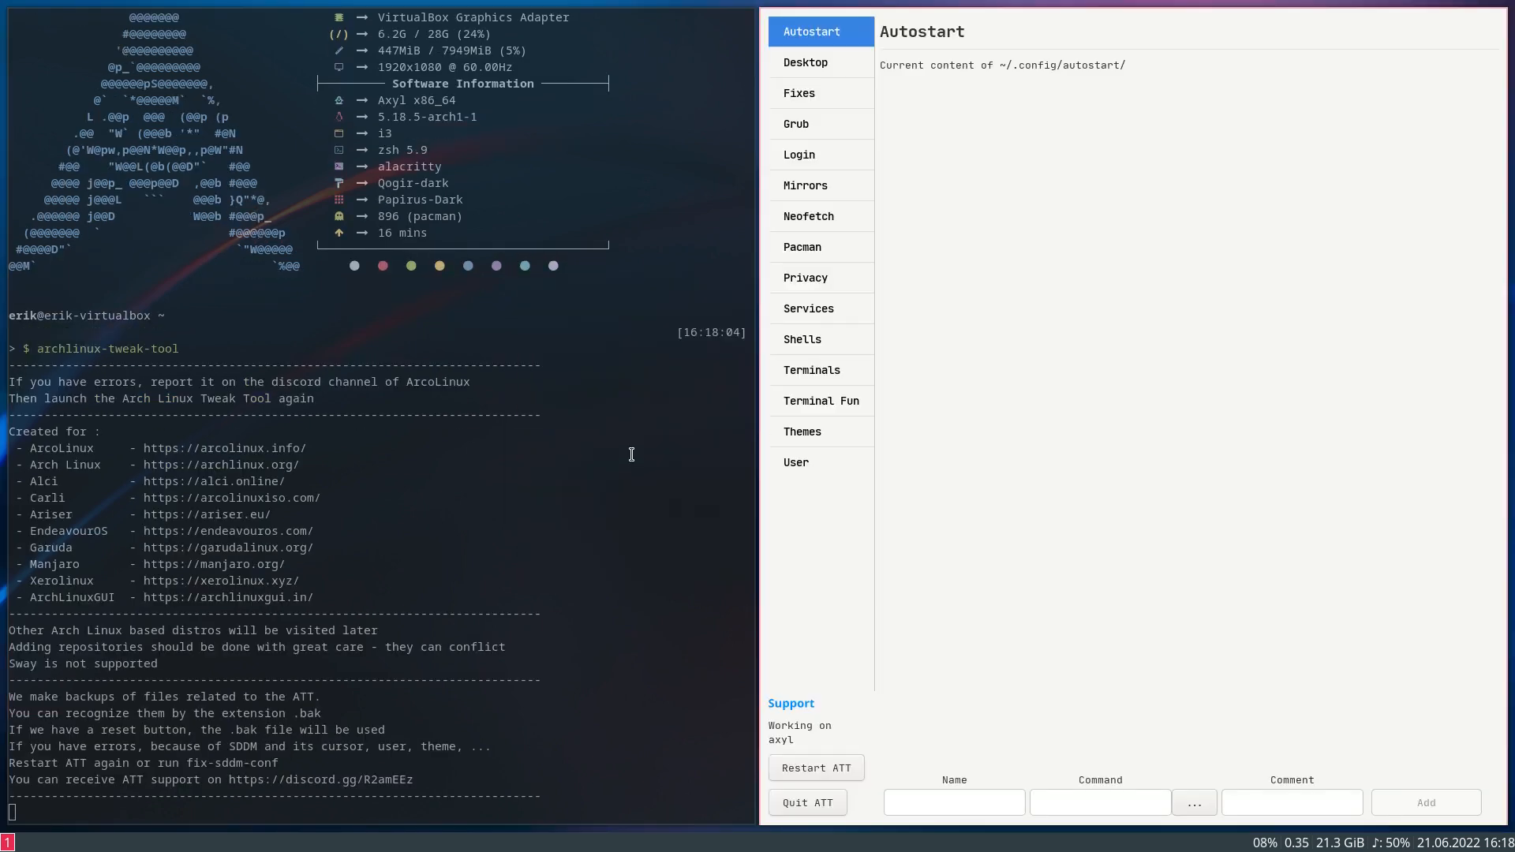
# Confirm the ZSH page reports zsh active with the random theme, then switch to workspace 2
pyautogui.click(855, 336)
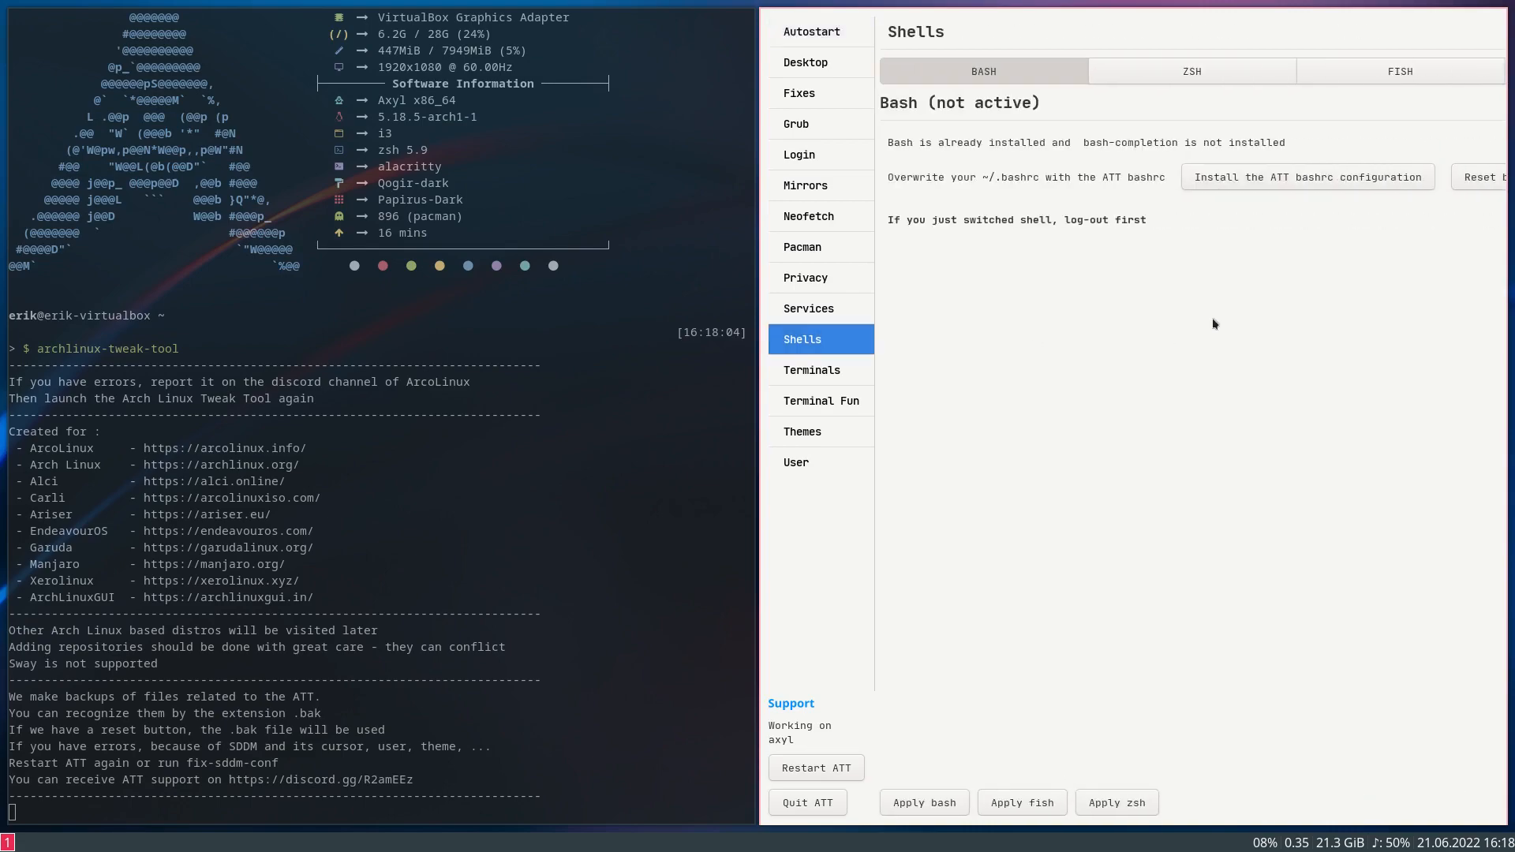
pyautogui.press('super+f')
pyautogui.click(734, 71)
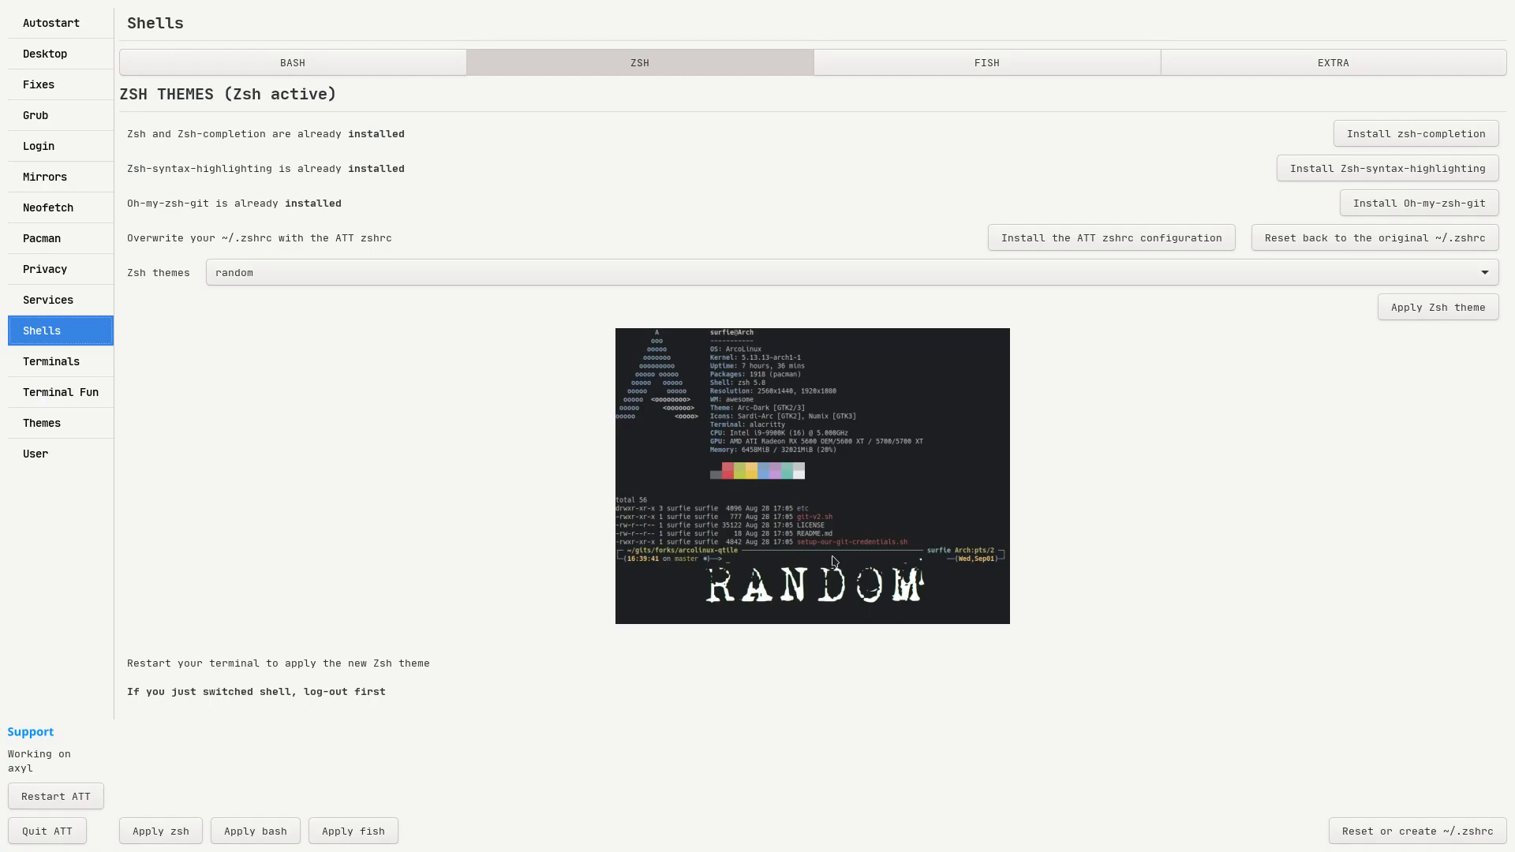
pyautogui.press('super+f')
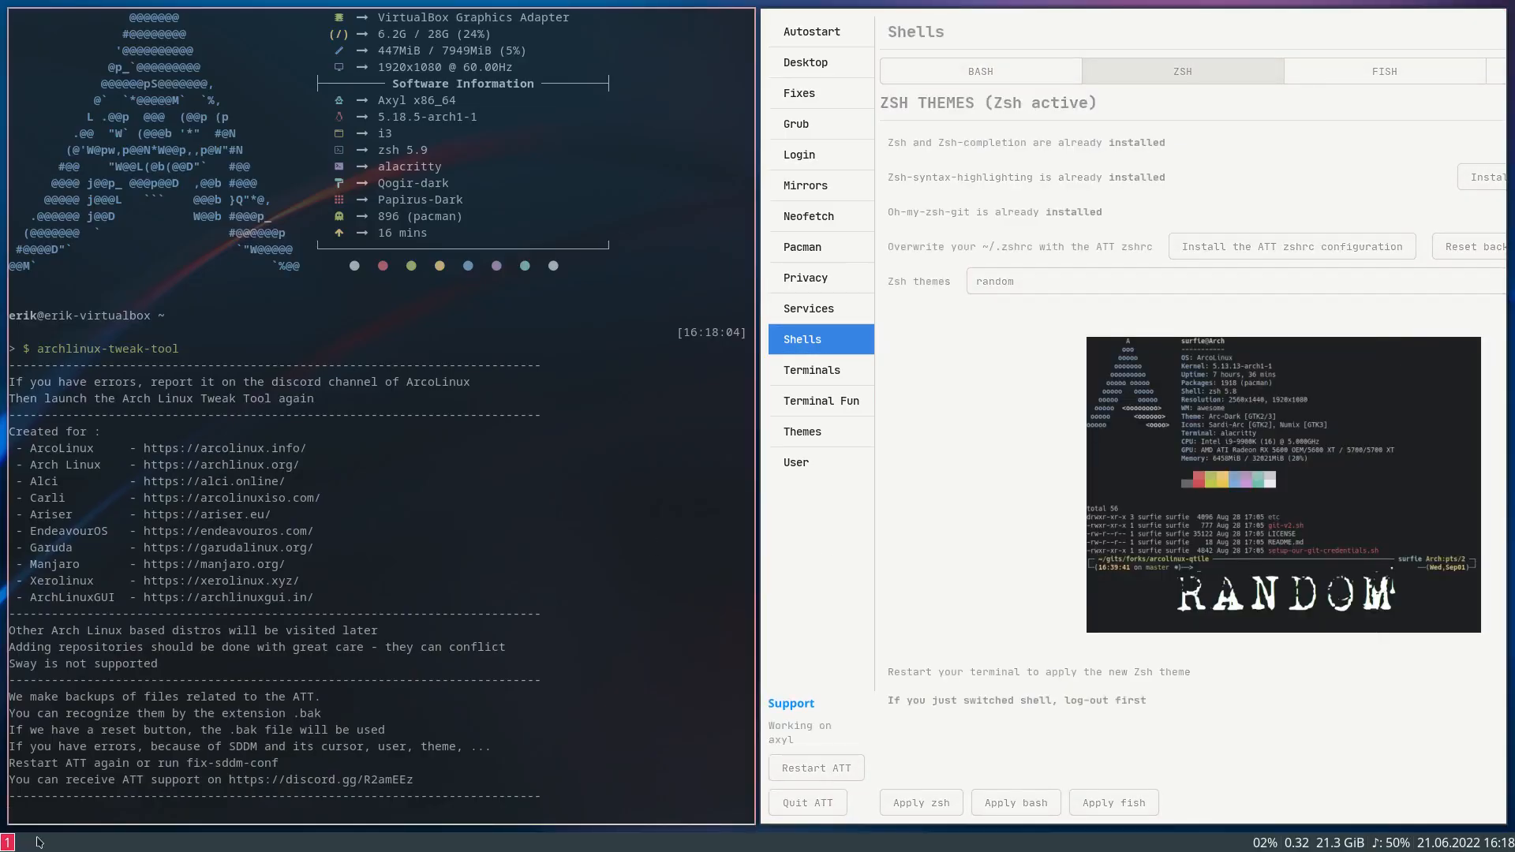
pyautogui.press('super+2')
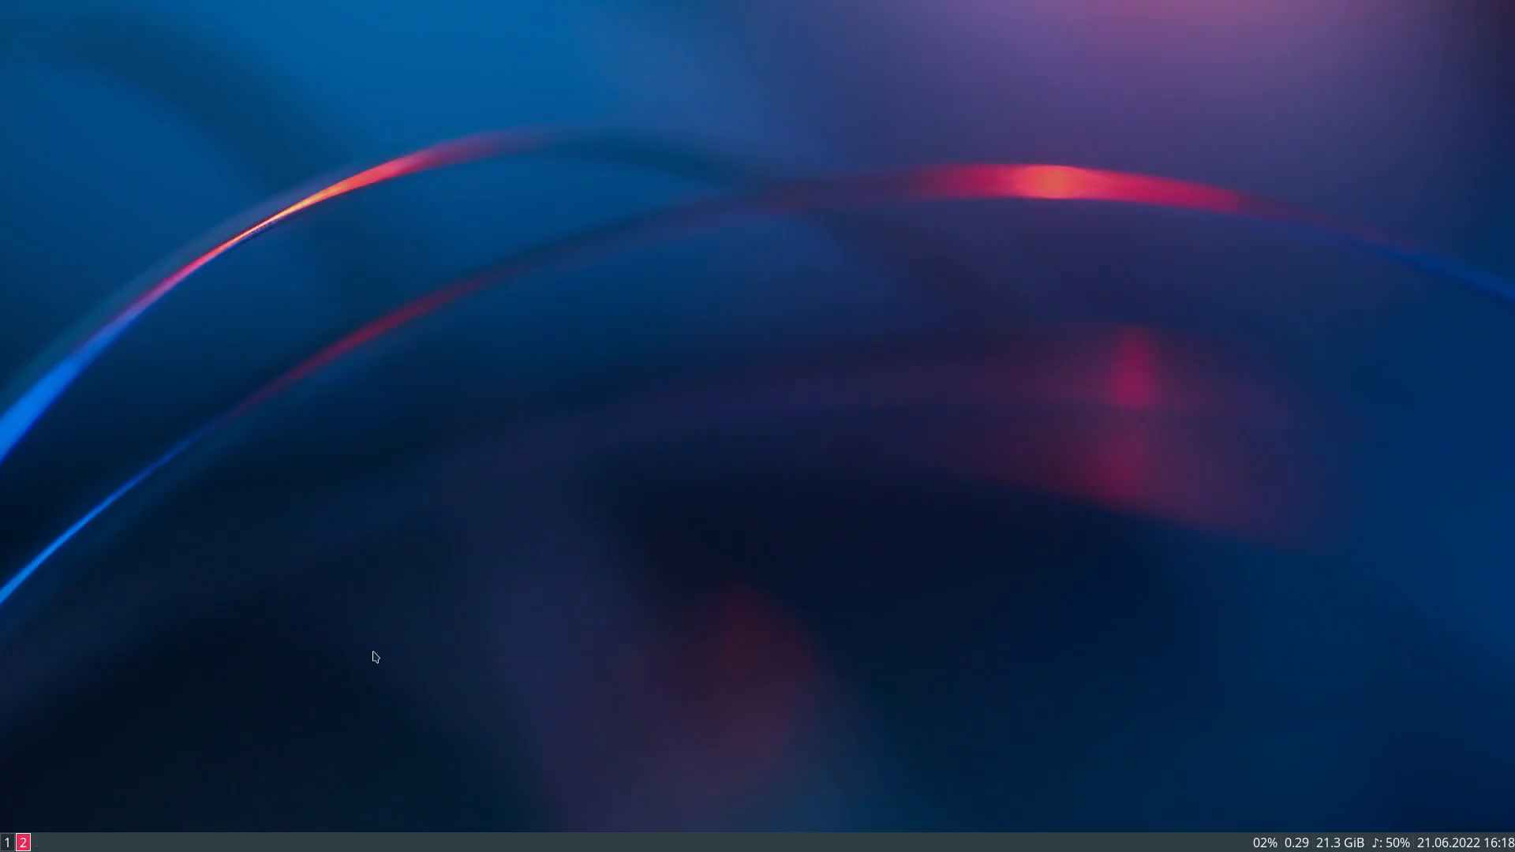
# Open two terminals on workspace 2, fullscreen one, and highlight its 'pygmalion' theme name
pyautogui.press('super+Return')
pyautogui.press('super+Return')
pyautogui.press('super+Return')
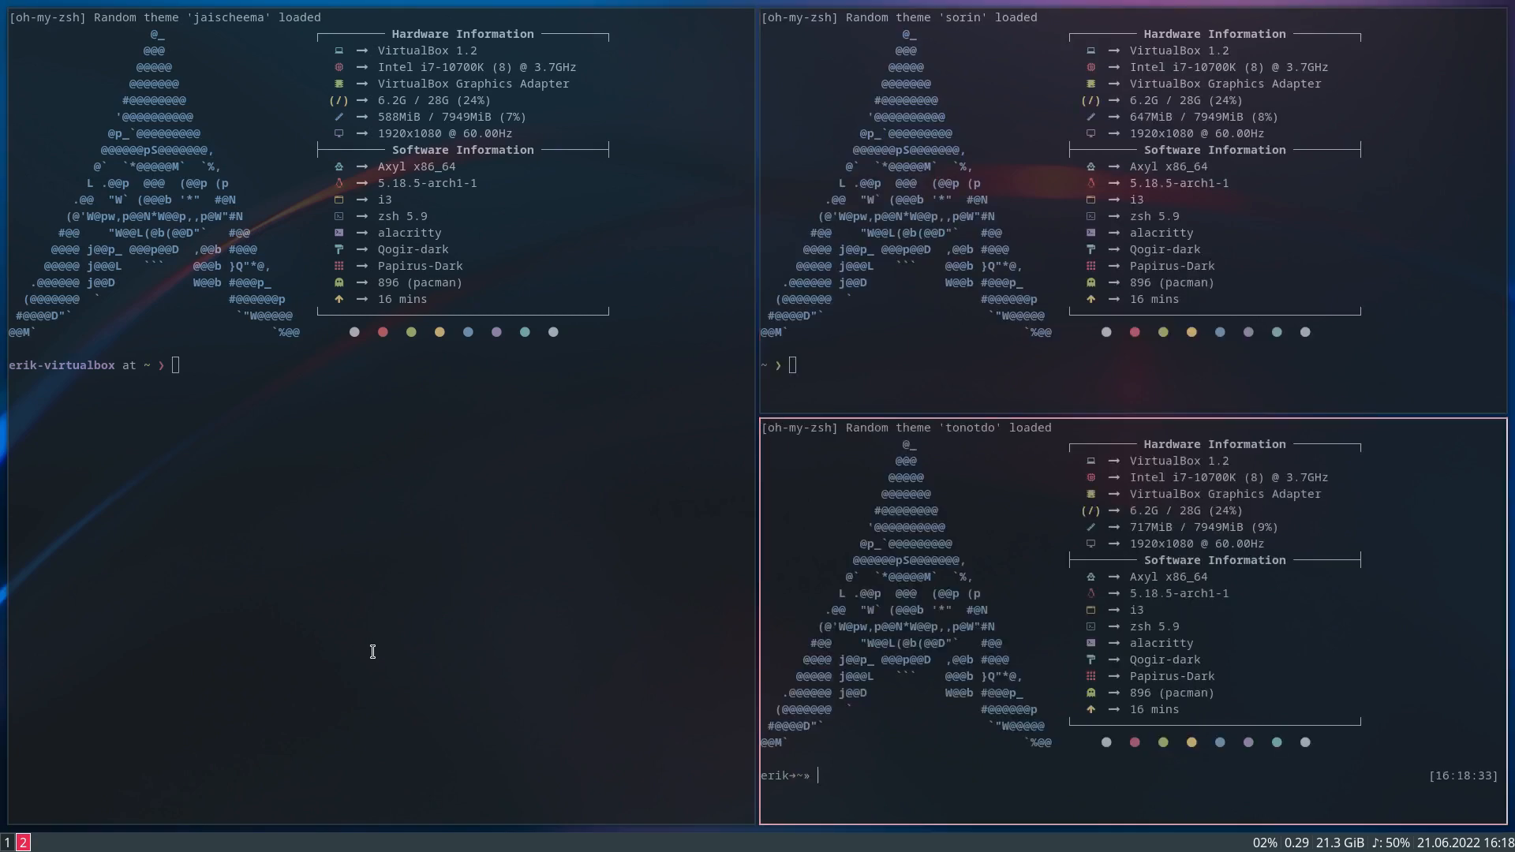
pyautogui.press('super+Return')
pyautogui.press('super+Return')
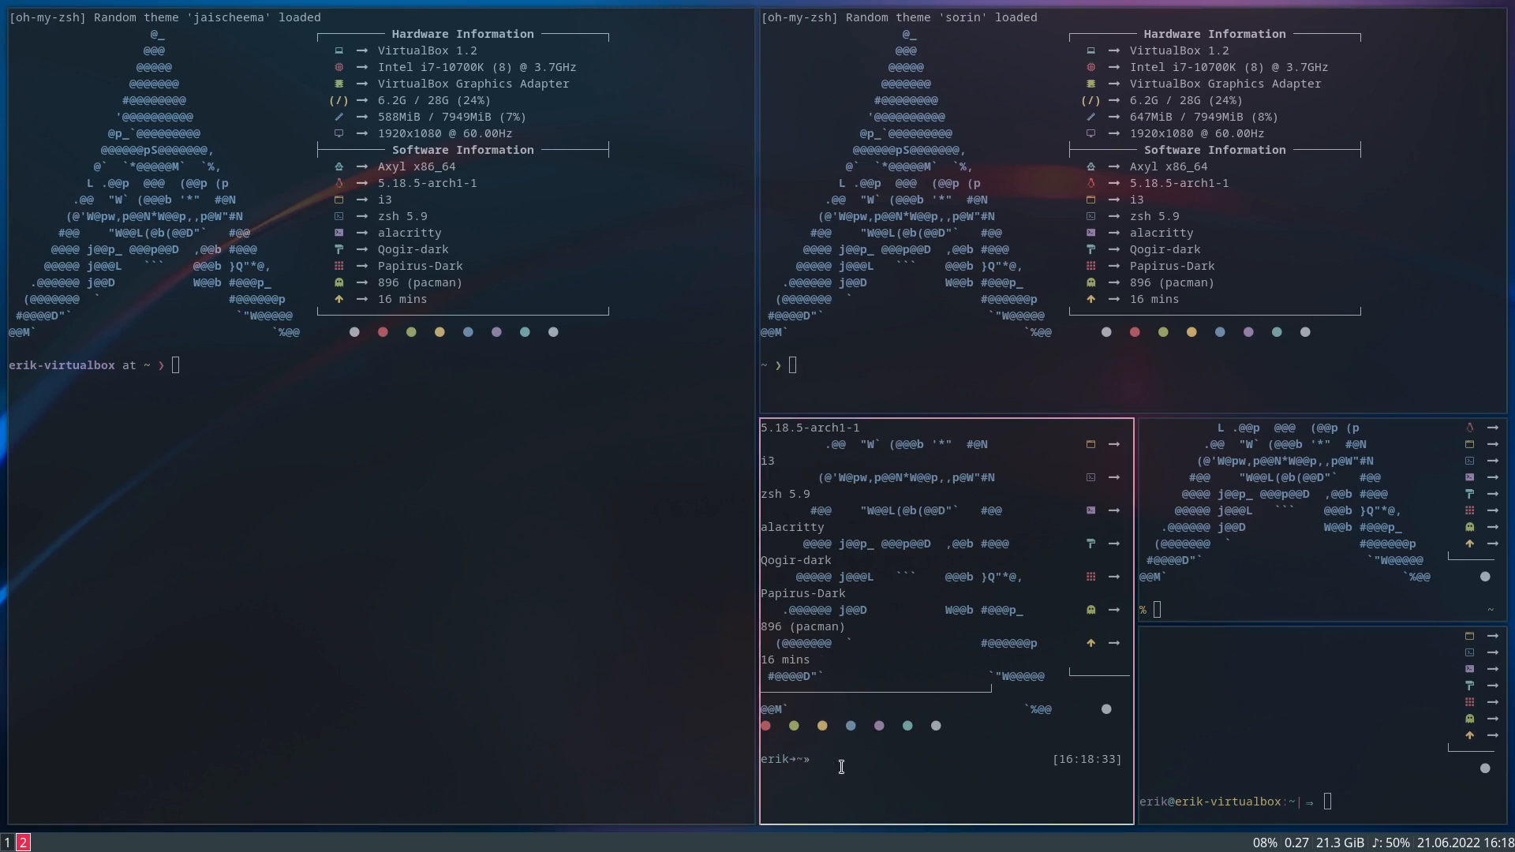
pyautogui.moveTo(1311, 801); pyautogui.dragTo(1168, 801)
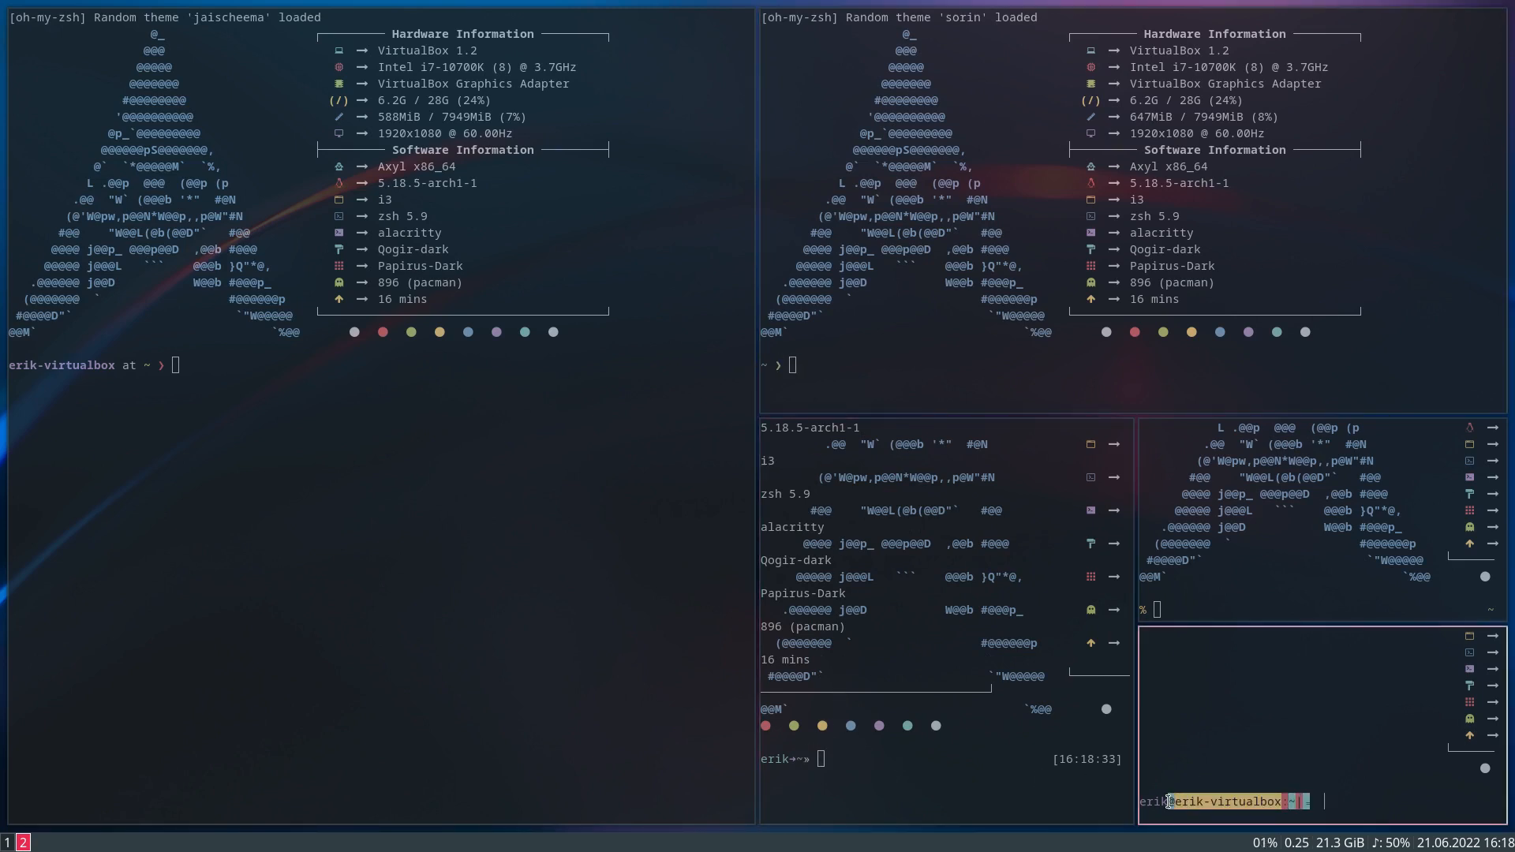
pyautogui.press('super+f')
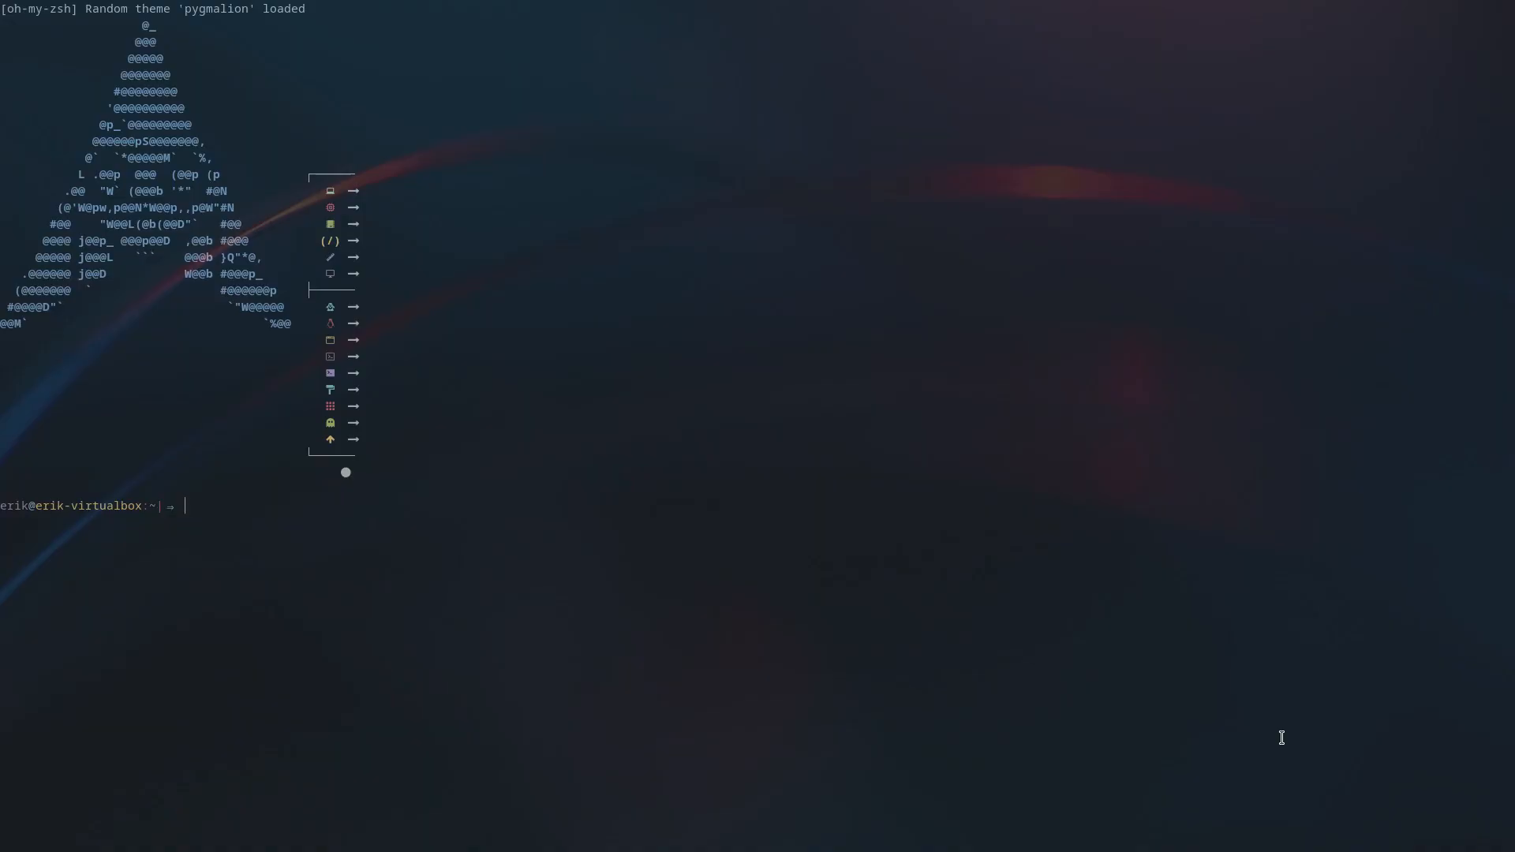
pyautogui.moveTo(184, 8); pyautogui.dragTo(248, 8)
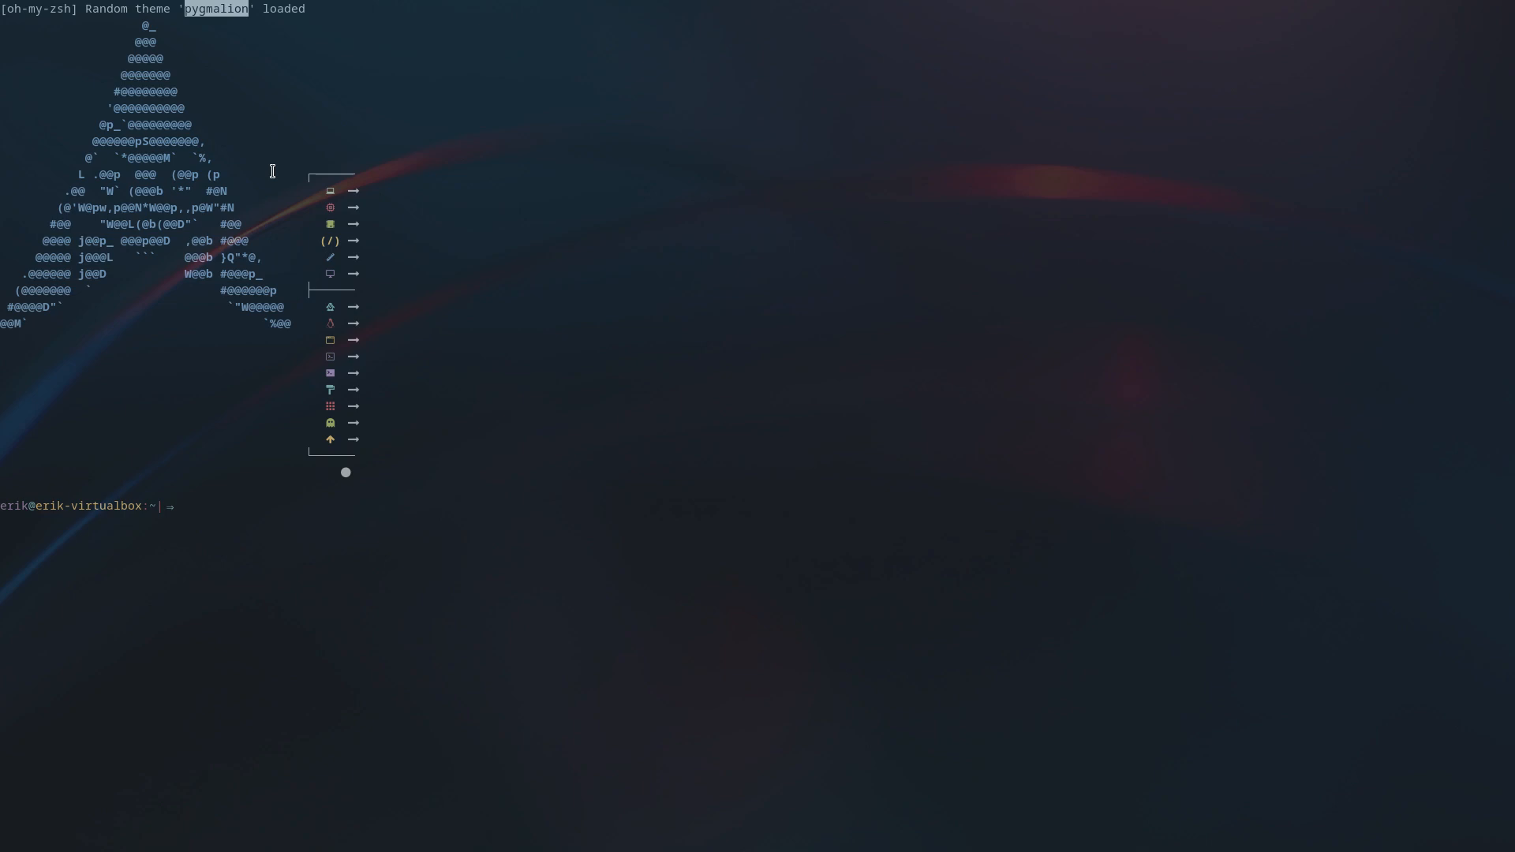
# Close the fullscreen pygmalion terminal and return to workspace 1 with the Tweak Tool
pyautogui.press('super+q')
pyautogui.press('super+q')
pyautogui.press('super+q')
pyautogui.press('super+q')
pyautogui.press('super+q')
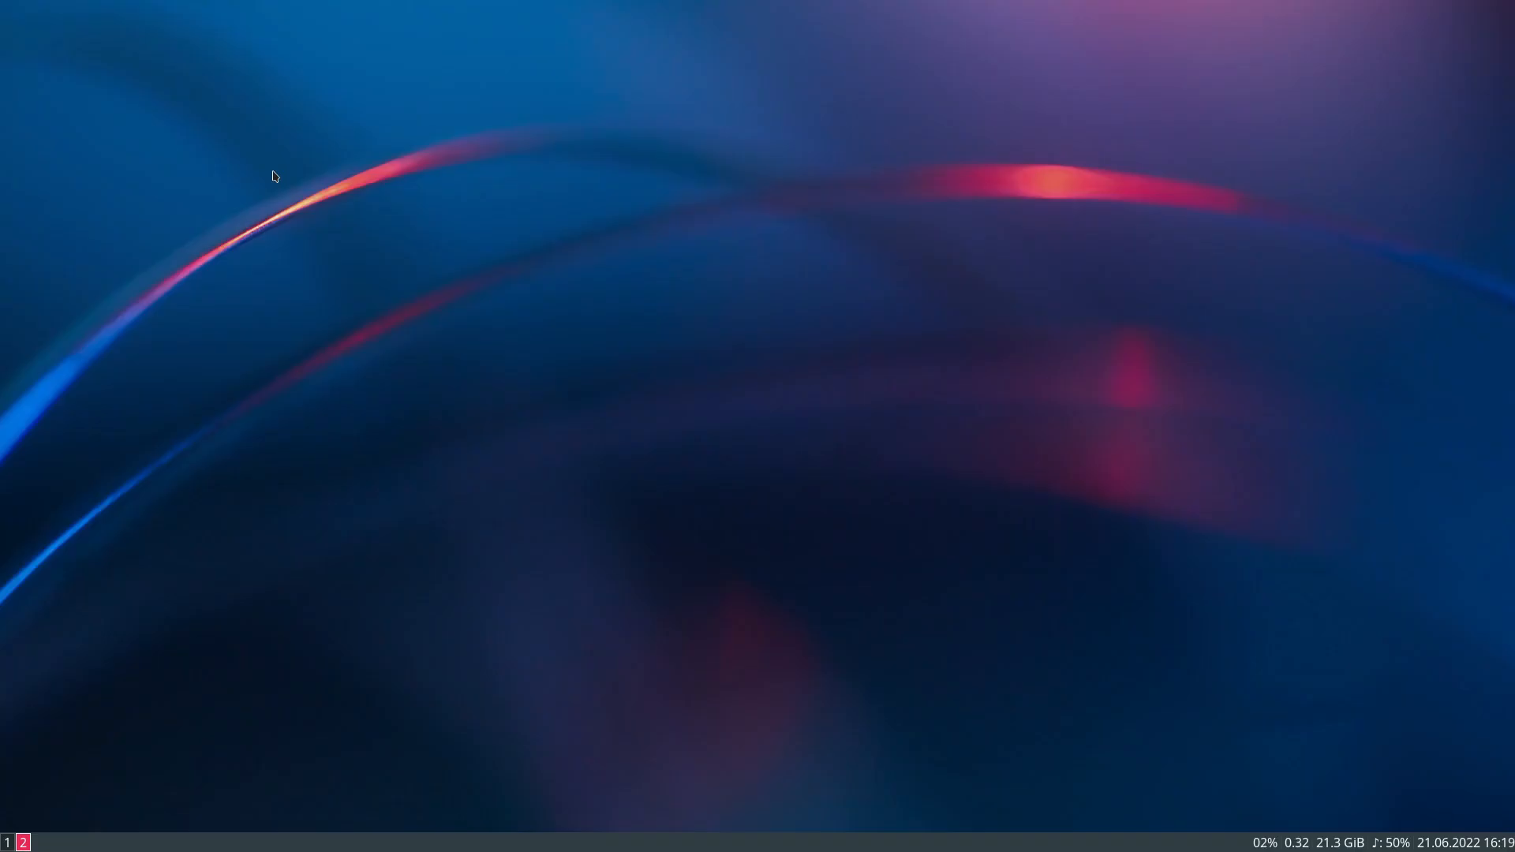
pyautogui.press('super+1')
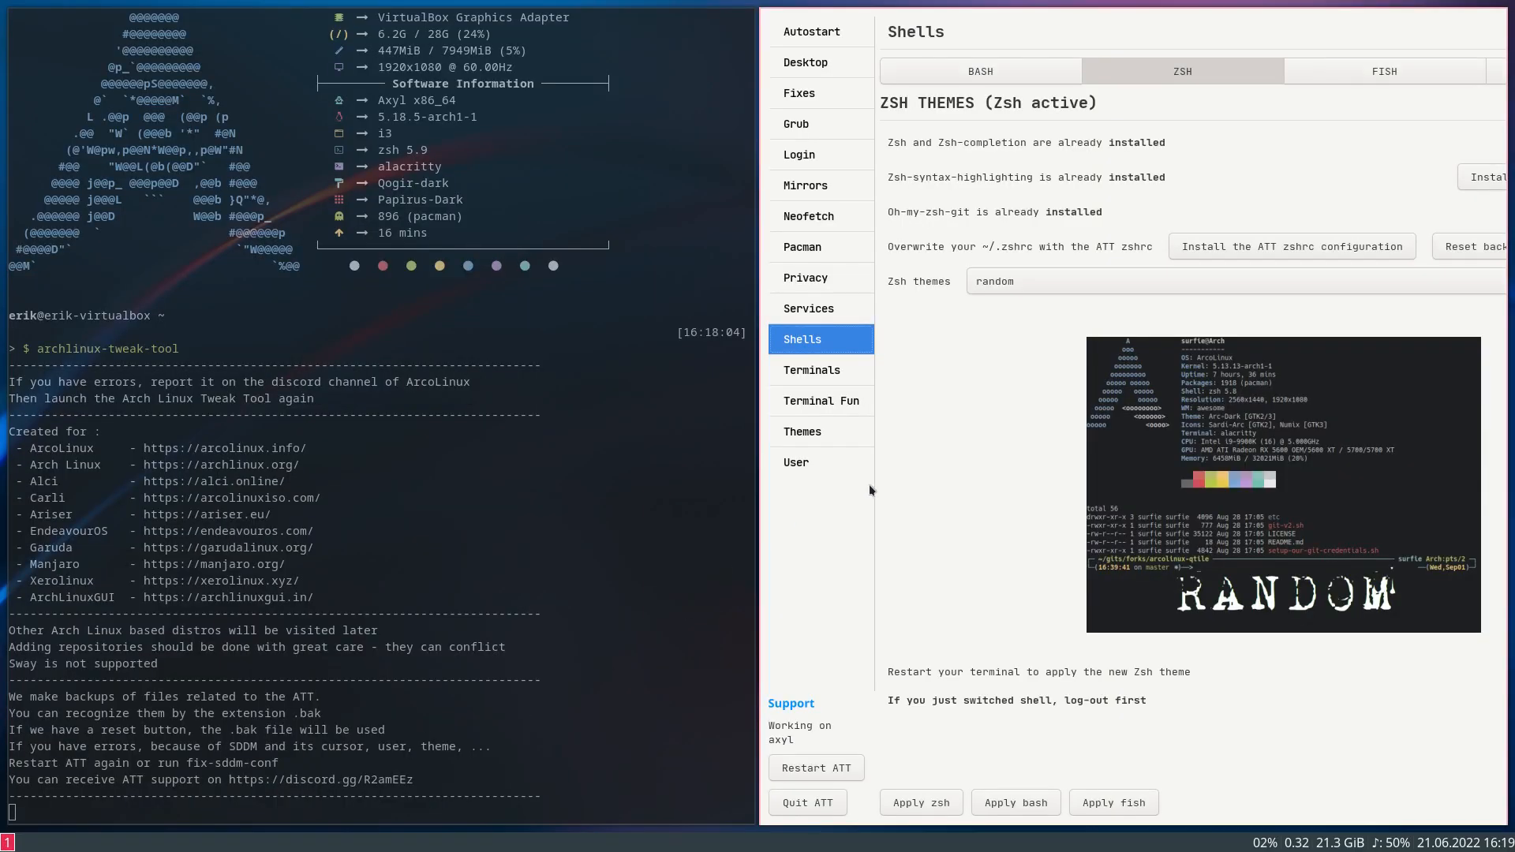
# Install all nine extra alias applications, from expac to most, via the Fish page's Extra tab
pyautogui.click(1346, 72)
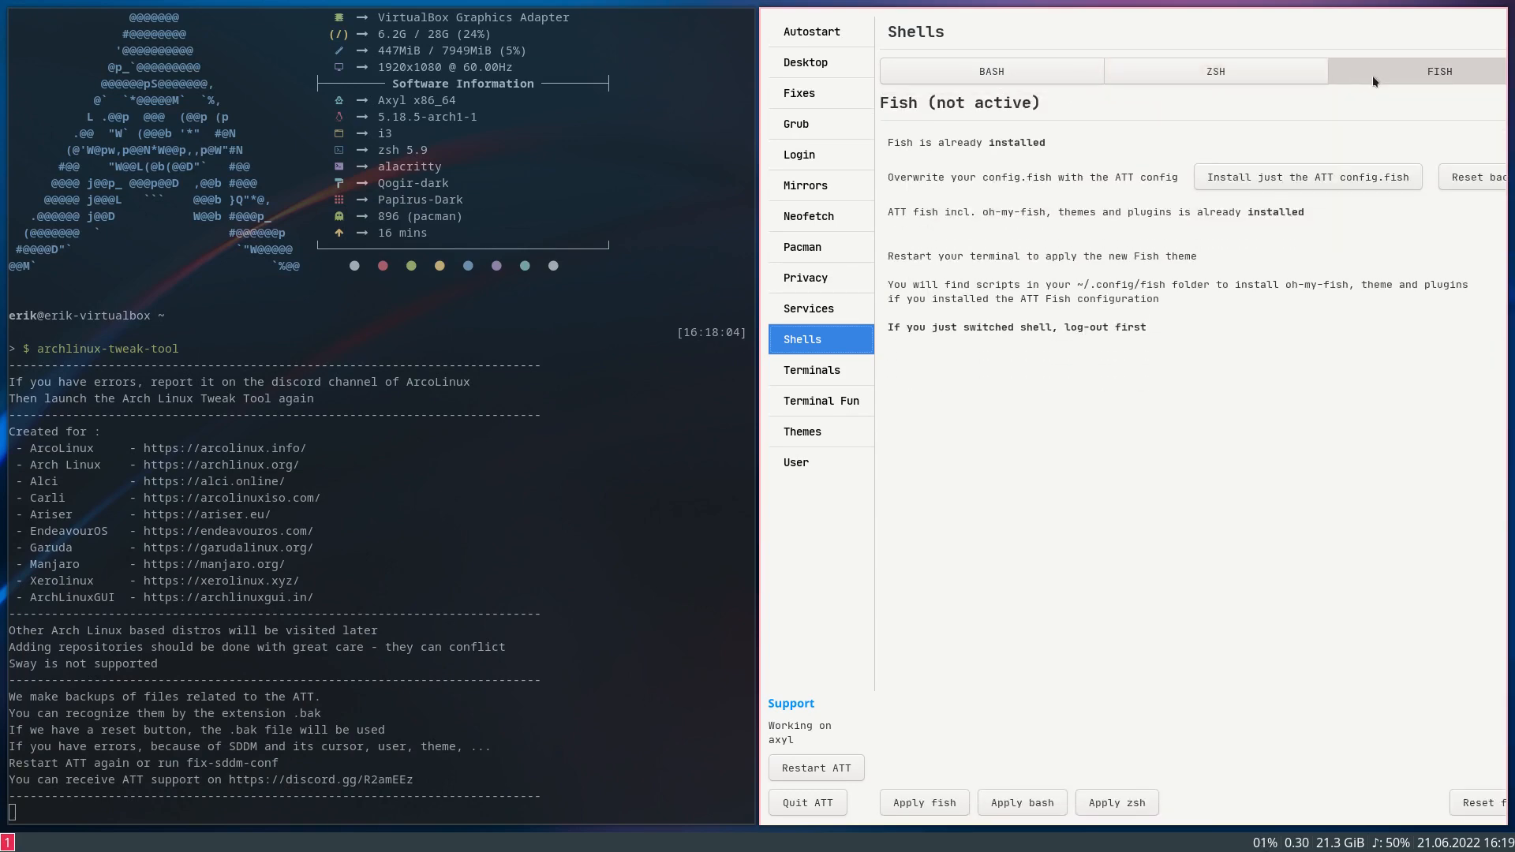
pyautogui.press('super+f')
pyautogui.click(1353, 61)
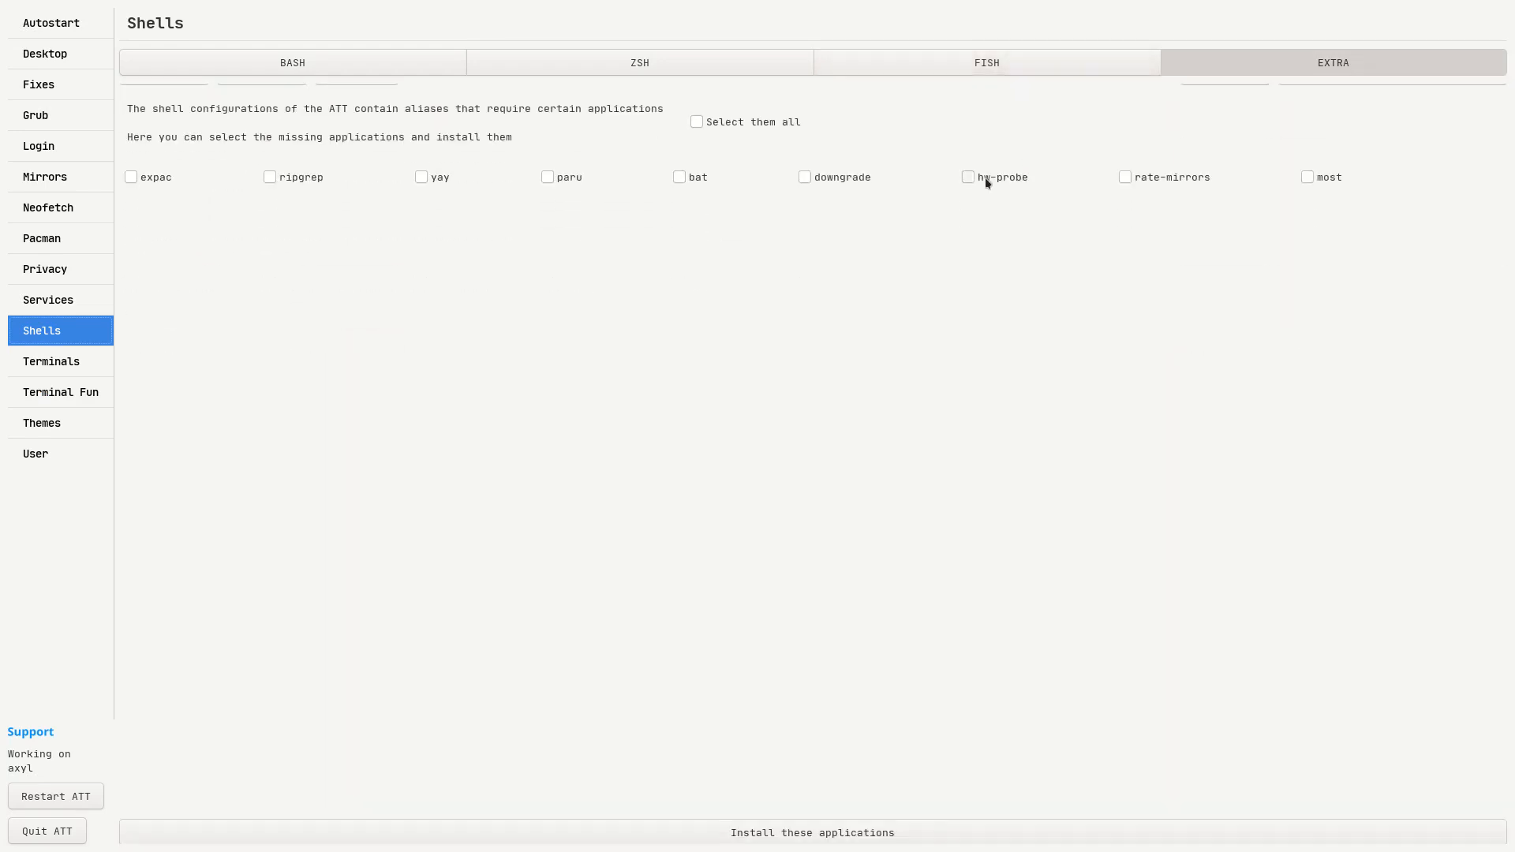
pyautogui.click(758, 122)
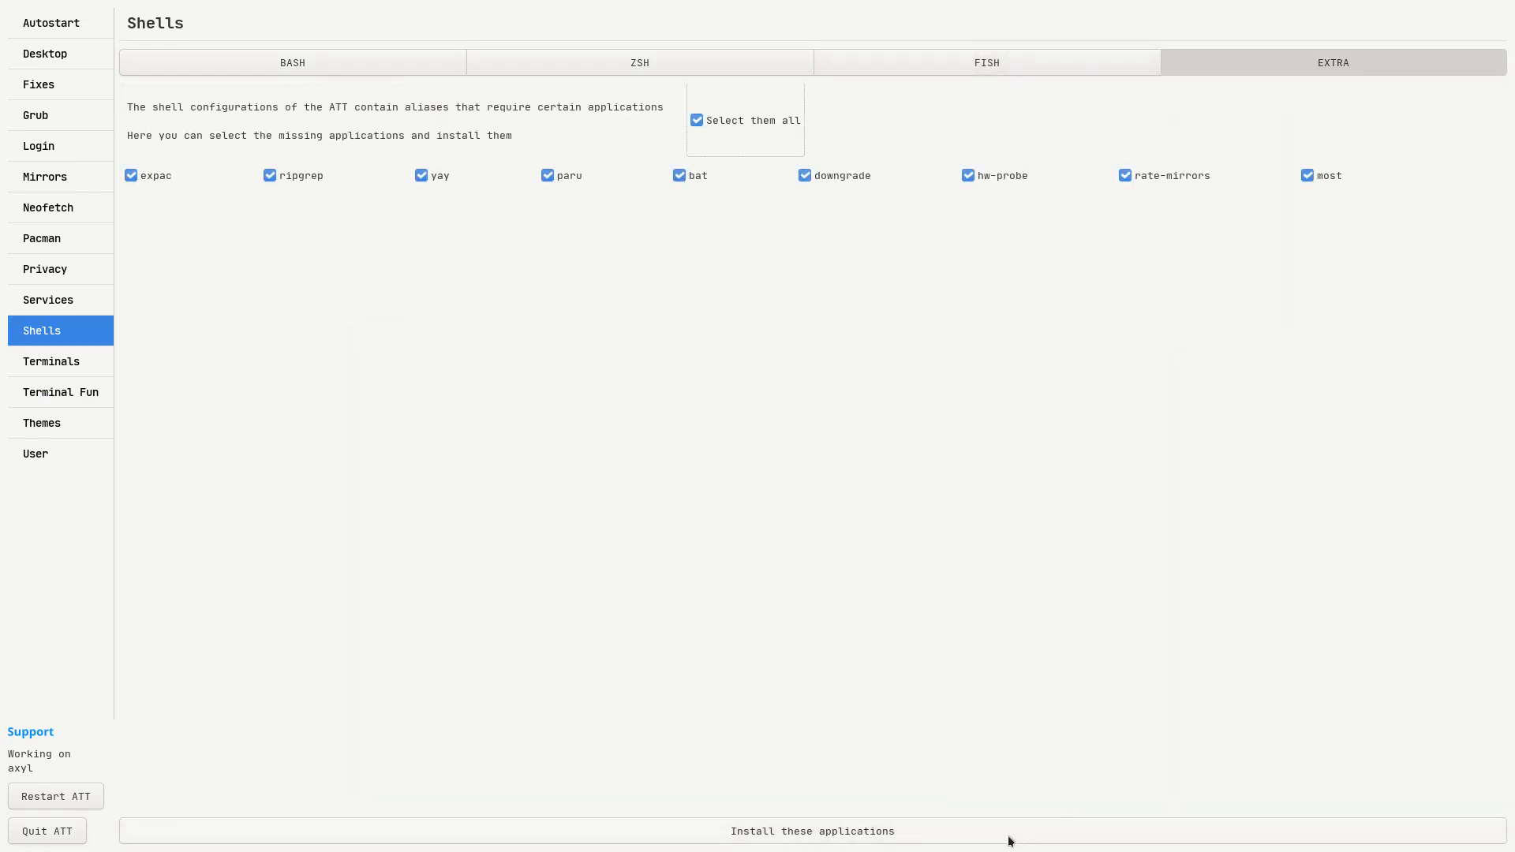
pyautogui.click(1008, 832)
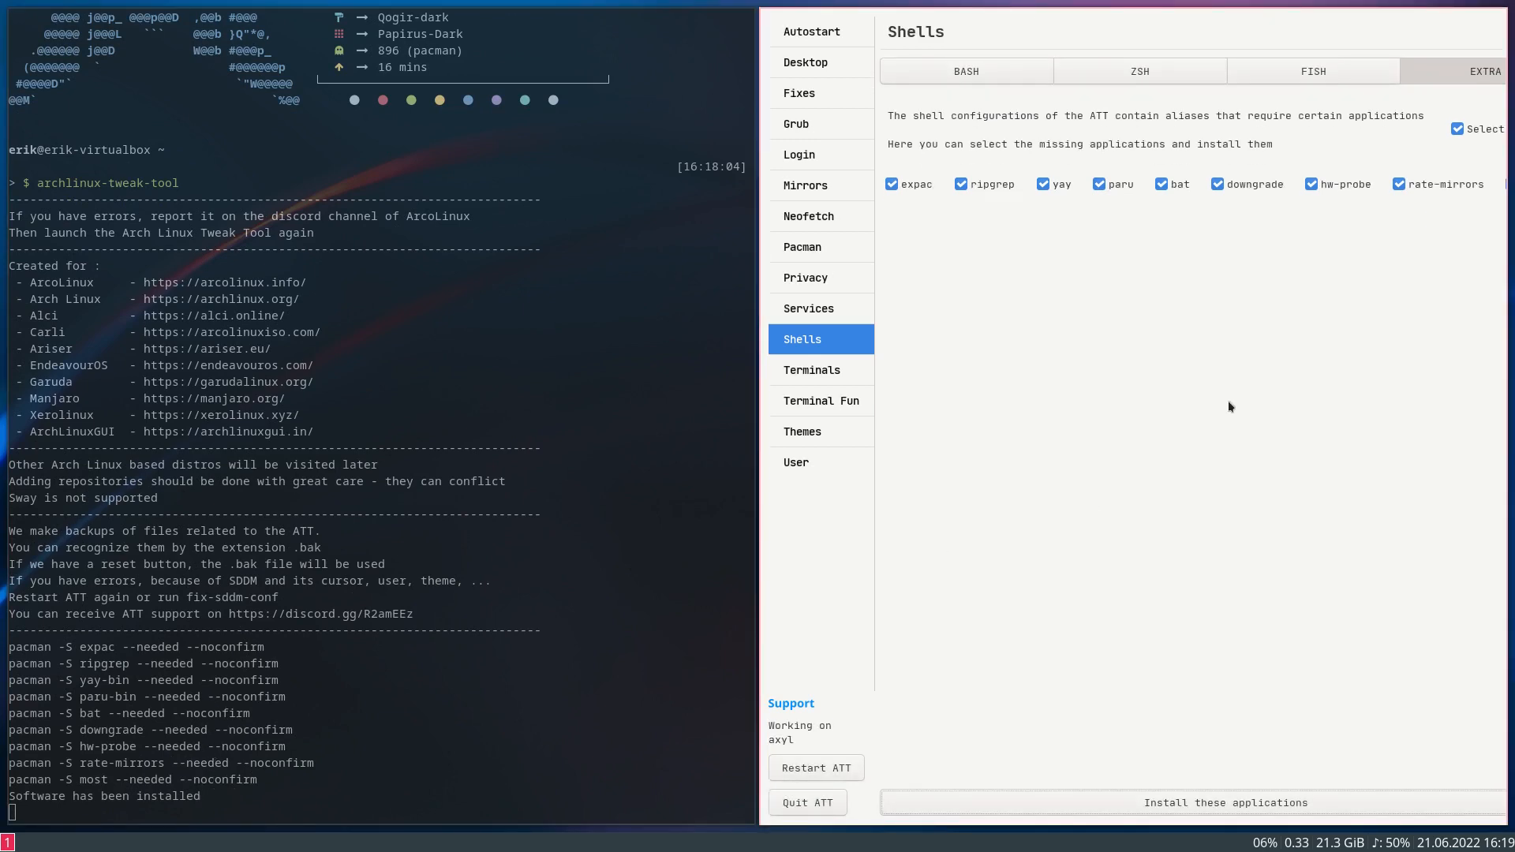
pyautogui.click(1350, 66)
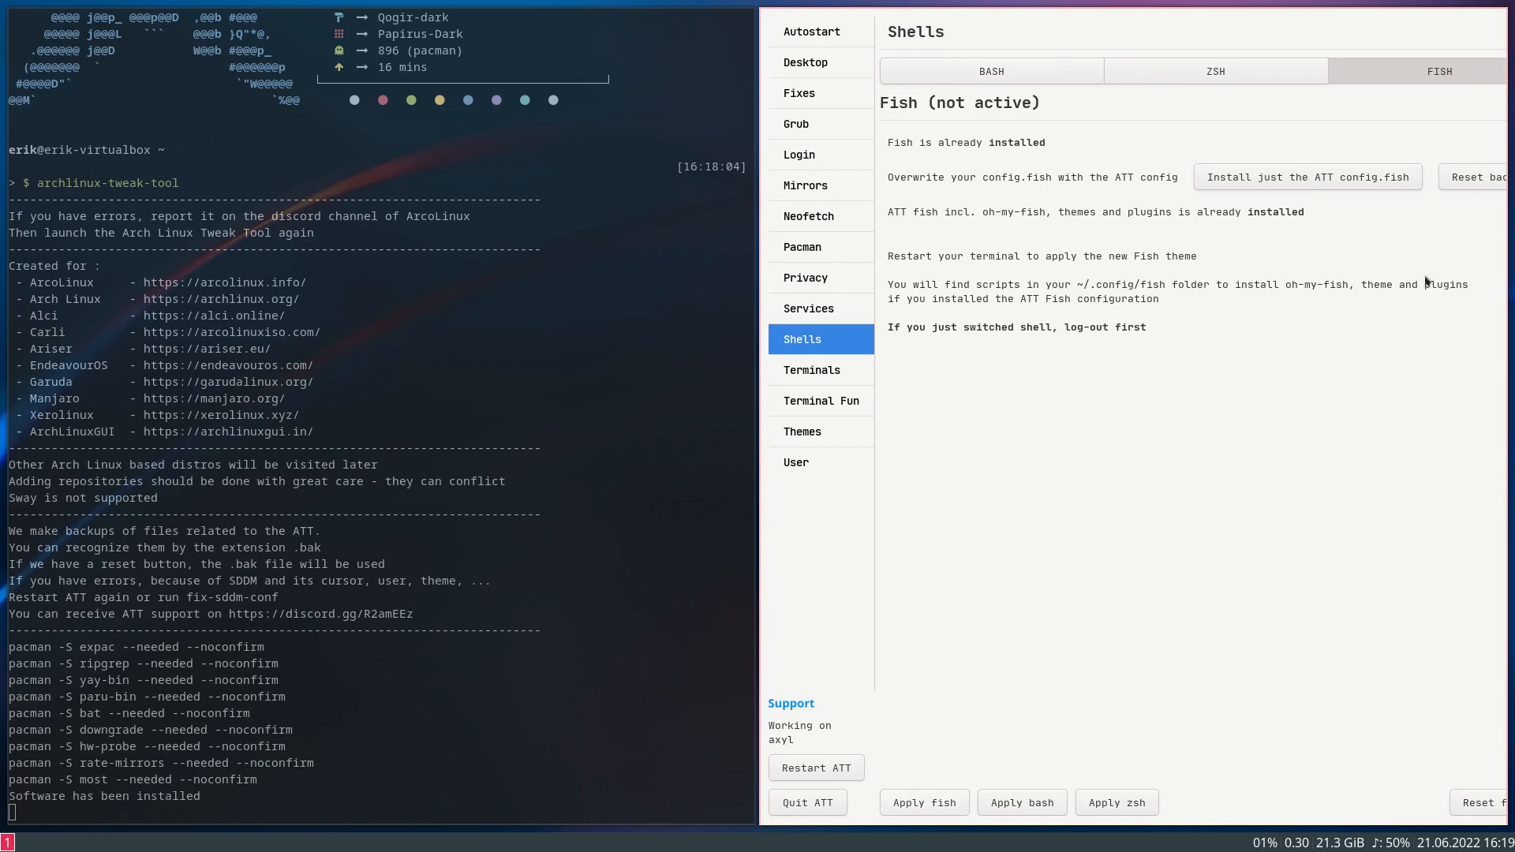
# Install the ATT config.fish and ATT Fish package, and make fish the user's shell
pyautogui.press('super+f')
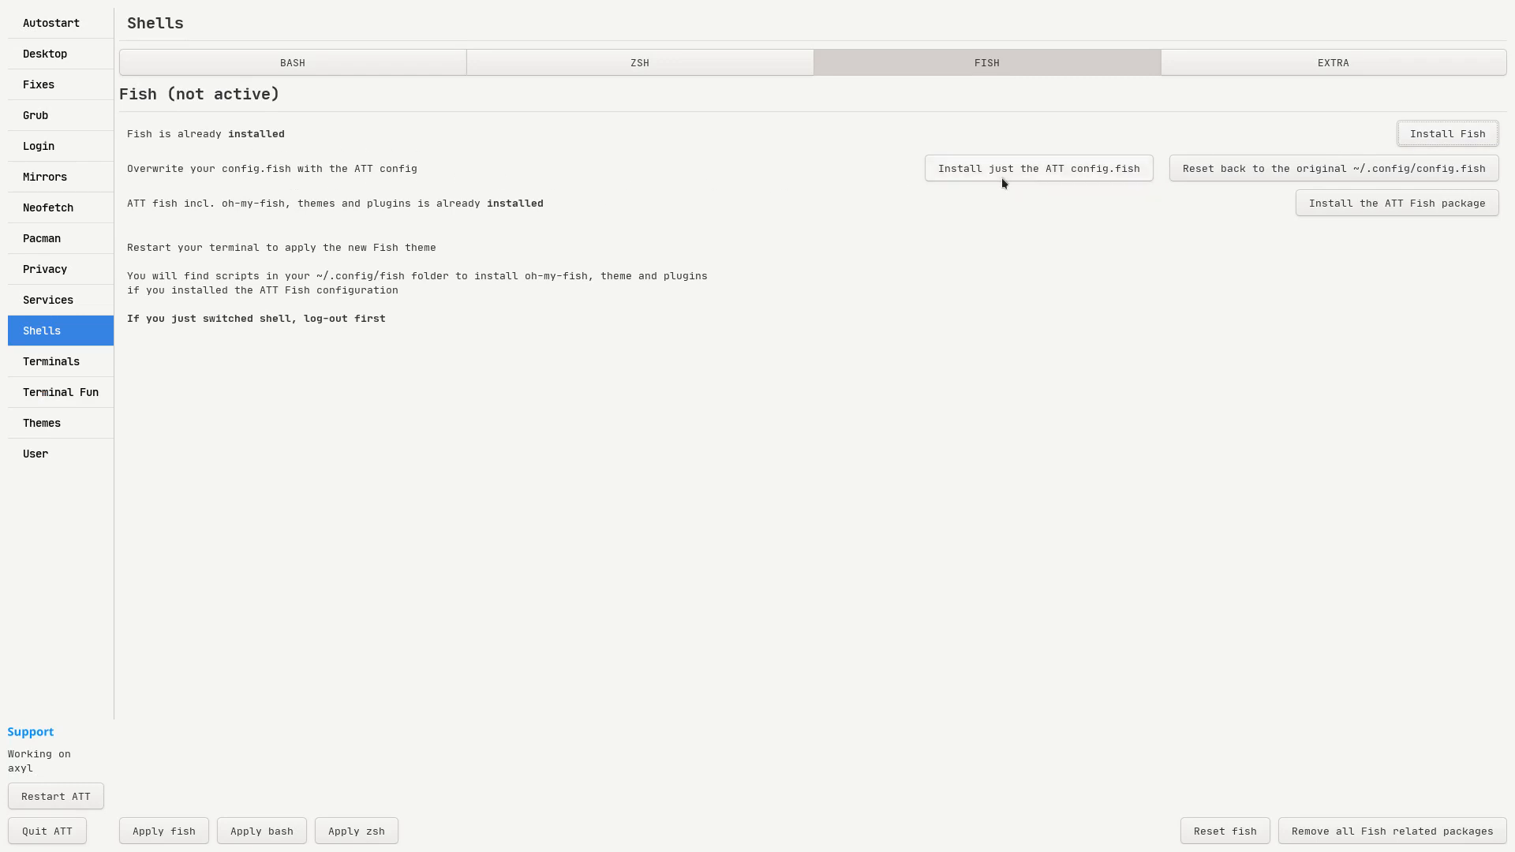
pyautogui.click(1029, 169)
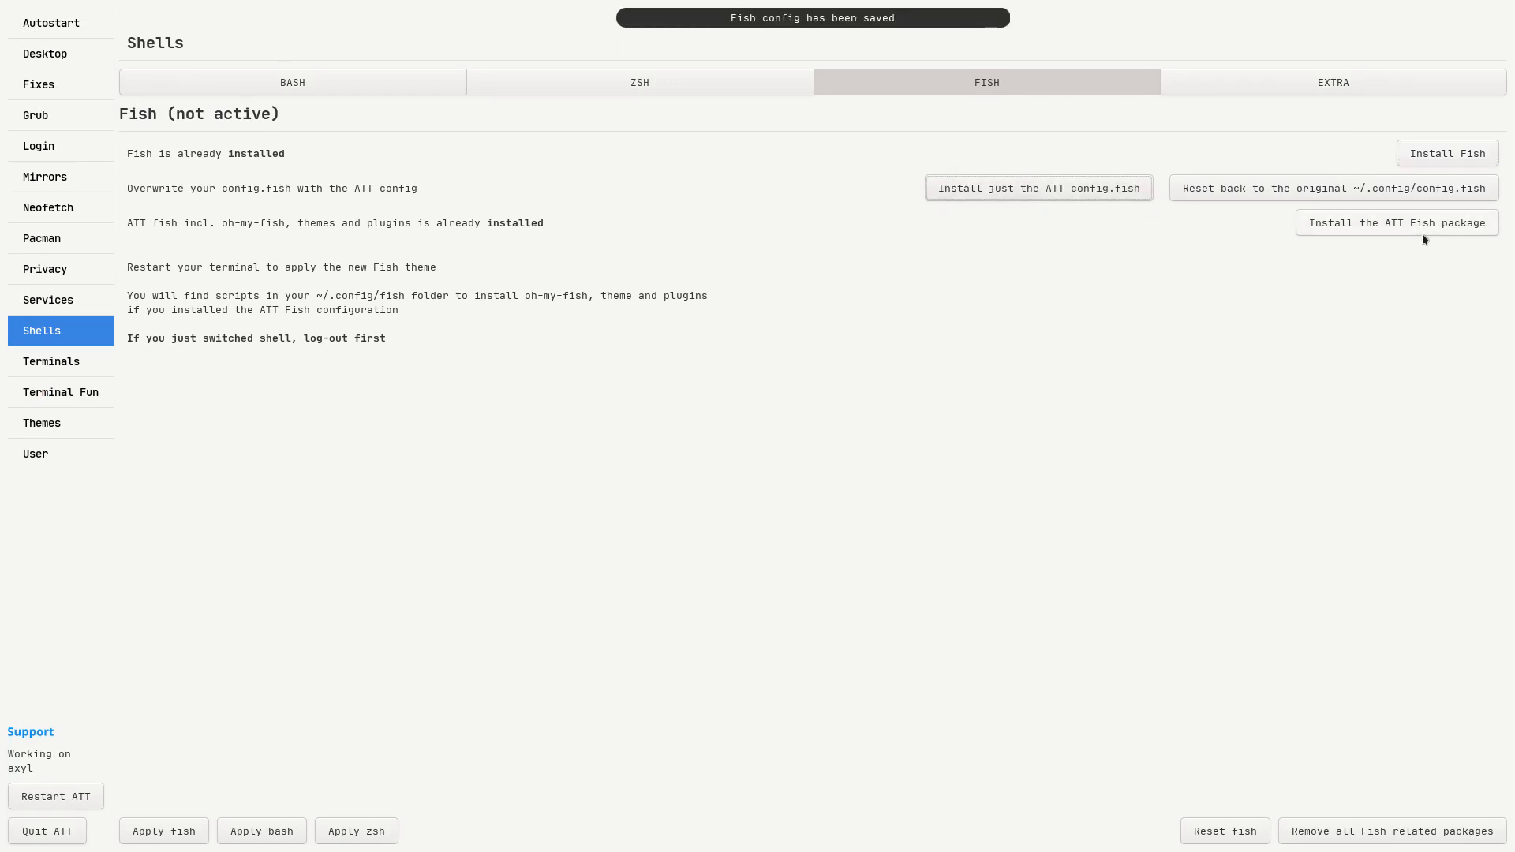
pyautogui.click(1417, 224)
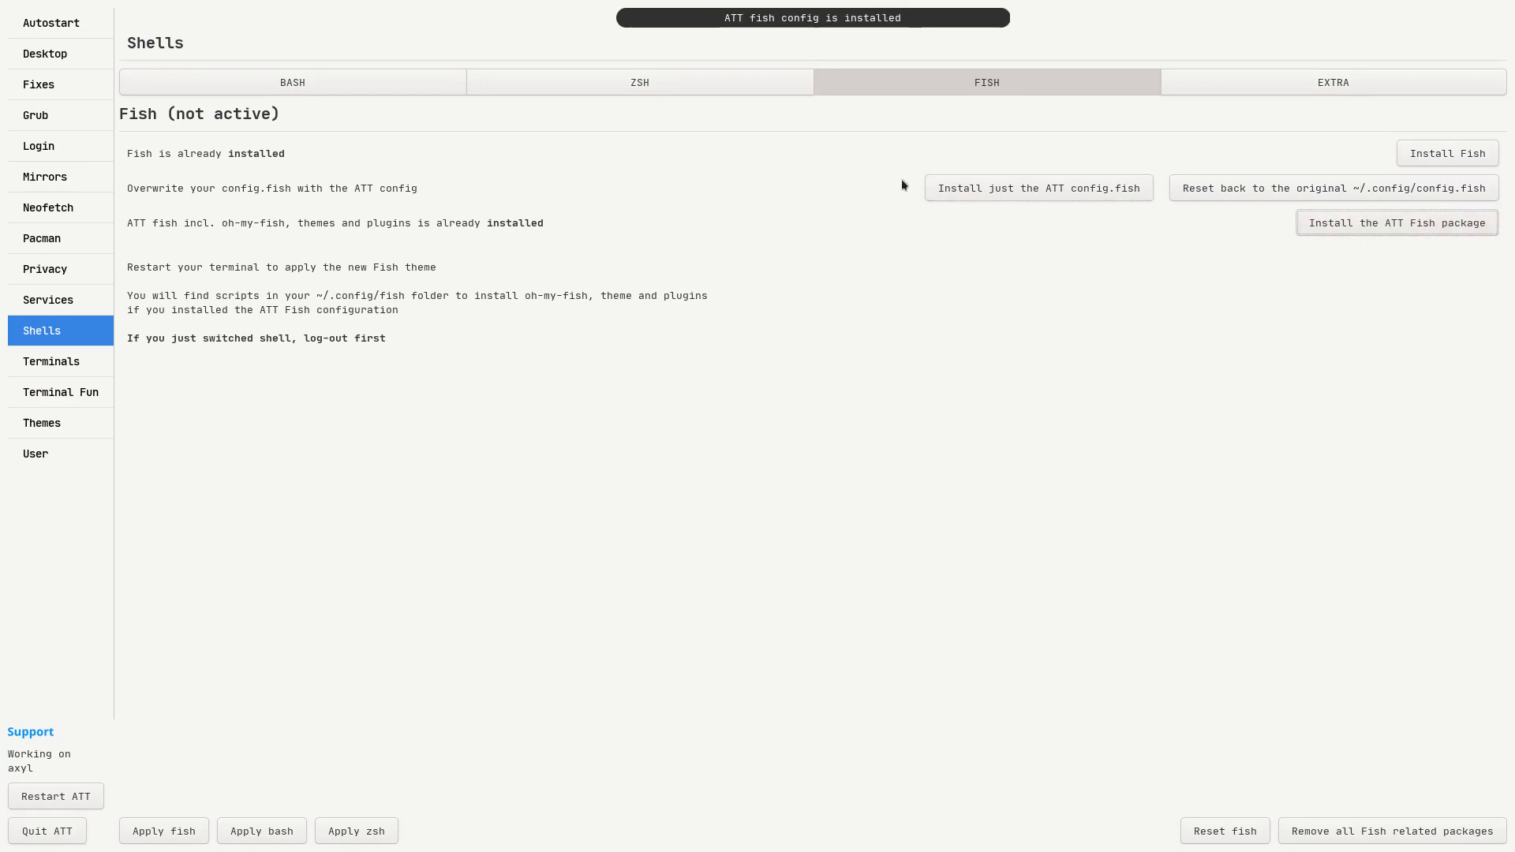
pyautogui.click(169, 830)
# Quit the Tweak Tool and log out of the session
pyautogui.click(45, 839)
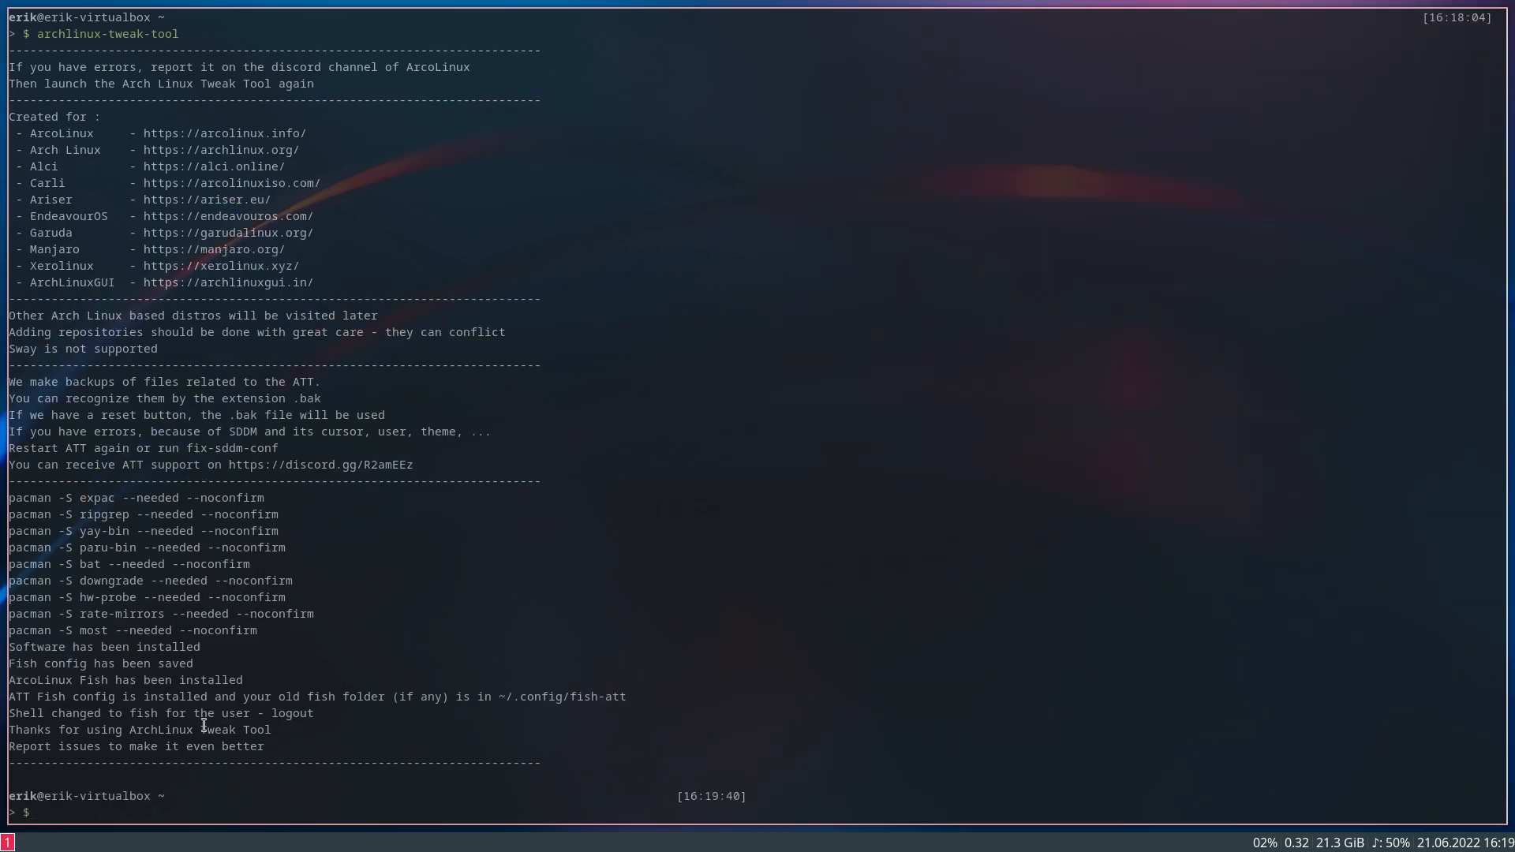
pyautogui.press('super+x')
pyautogui.click(502, 457)
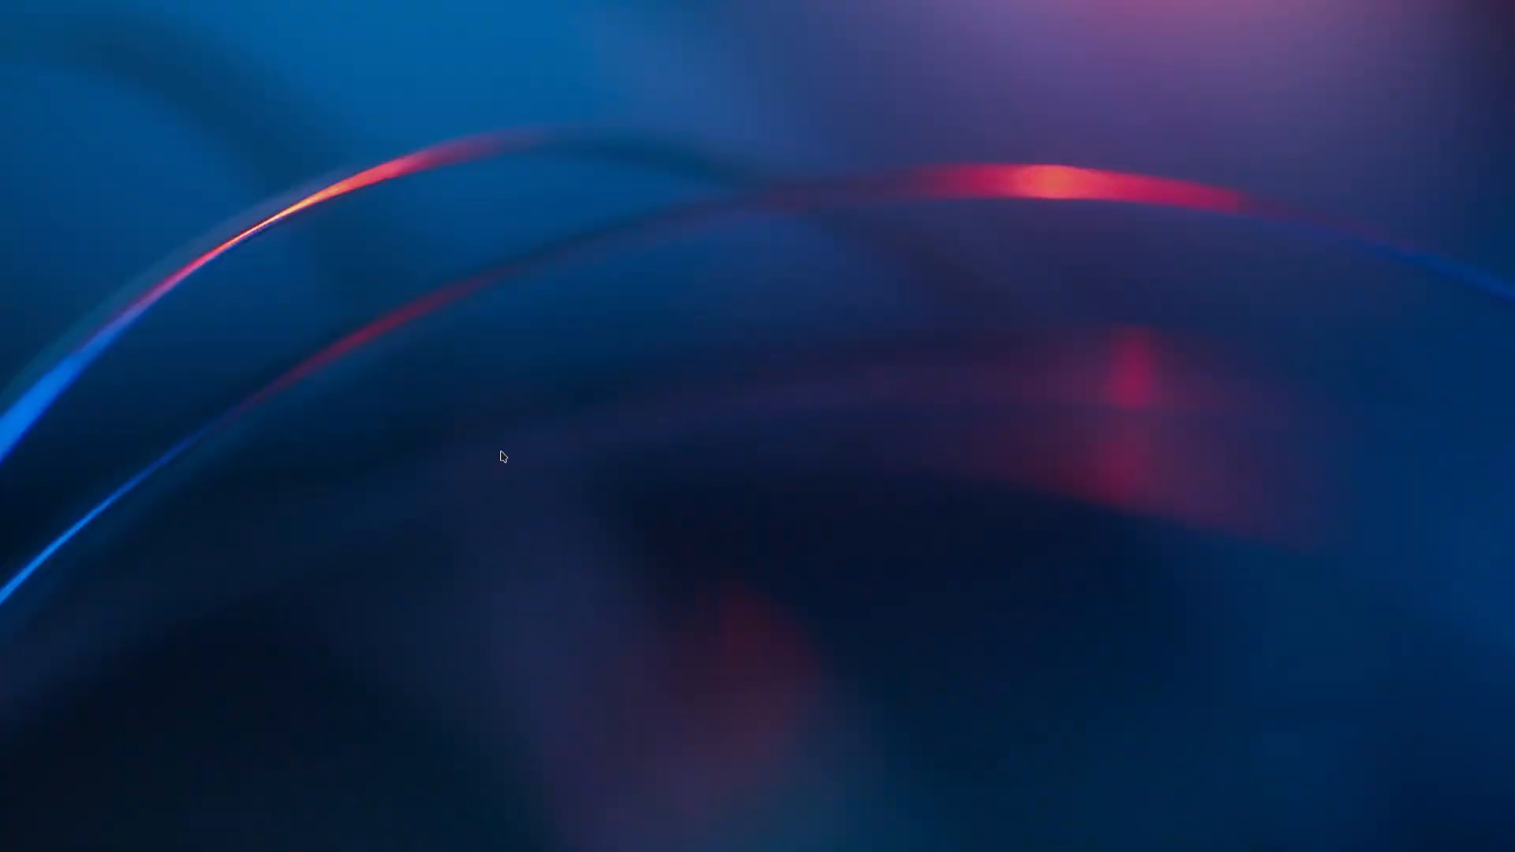
# Log back in at the SDDM greeter and open a terminal confirming the shell is fish 3.4.1
pyautogui.press('Return')
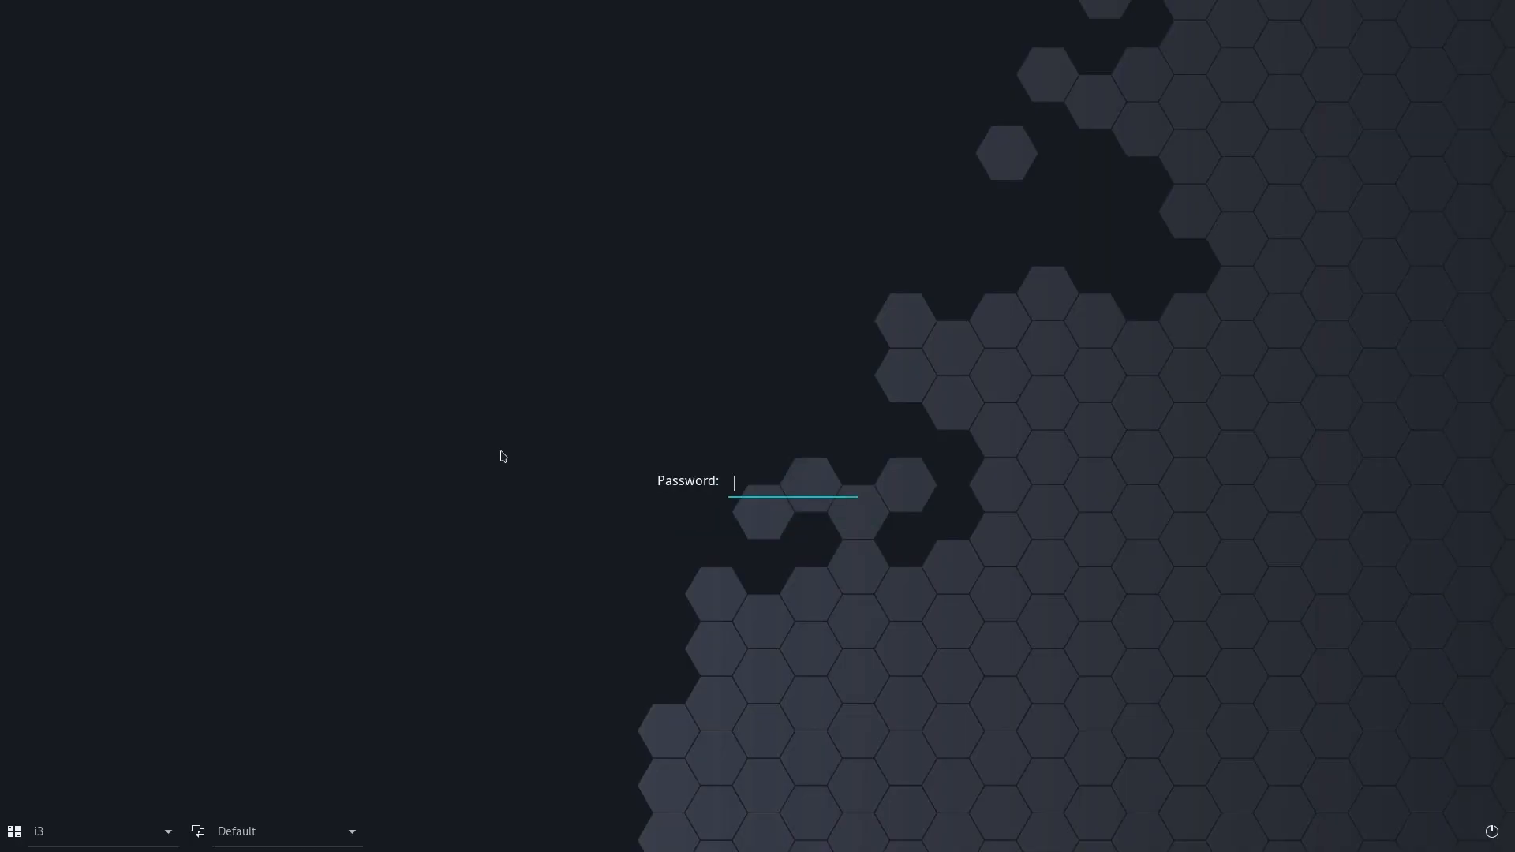
pyautogui.write('****')
pyautogui.press('Return')
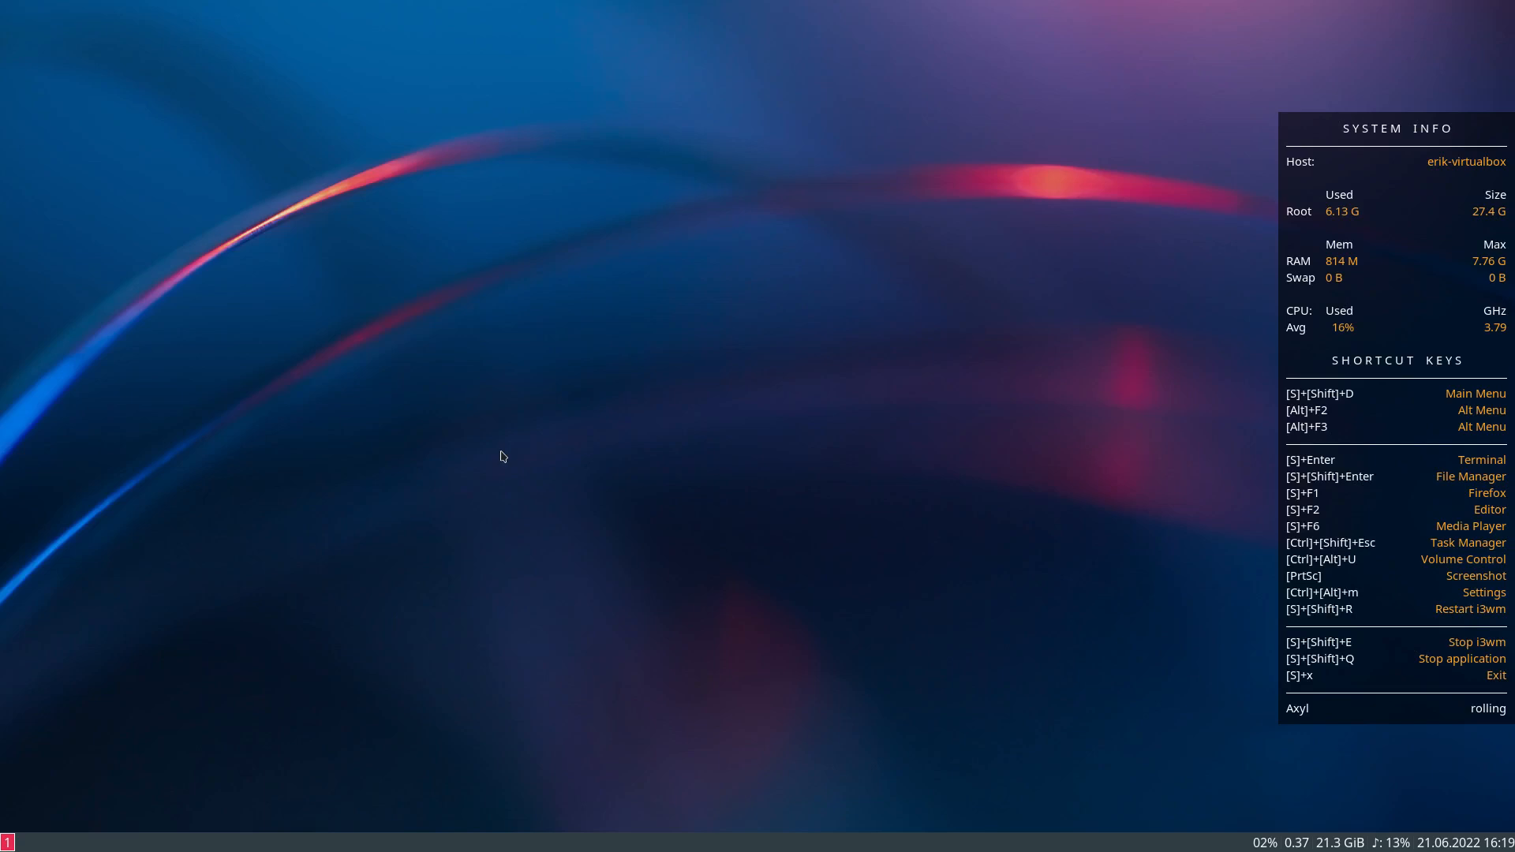
pyautogui.press('super+Return')
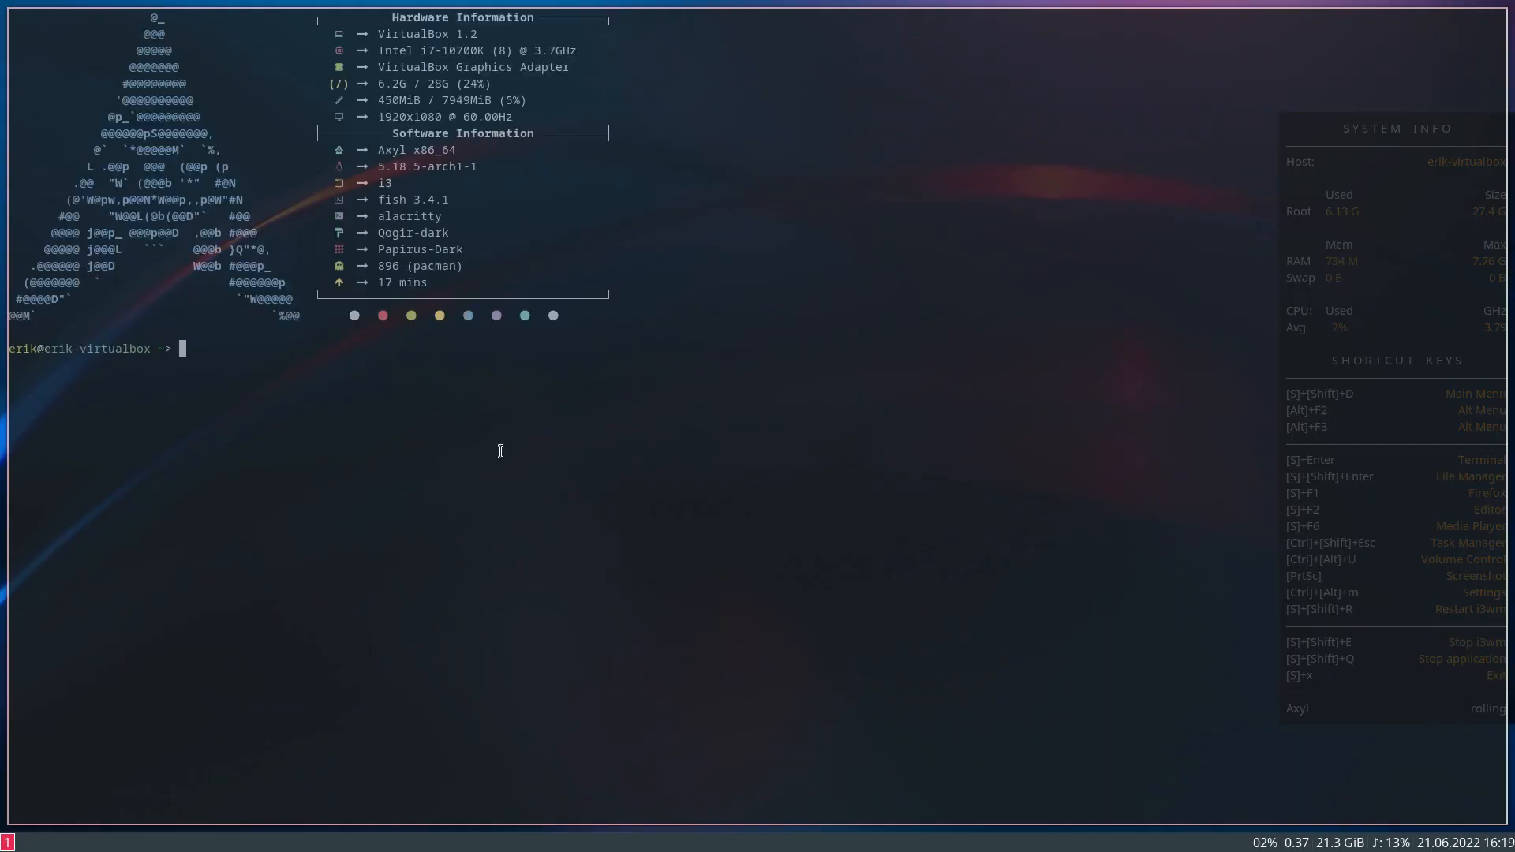
pyautogui.moveTo(455, 199); pyautogui.dragTo(378, 199)
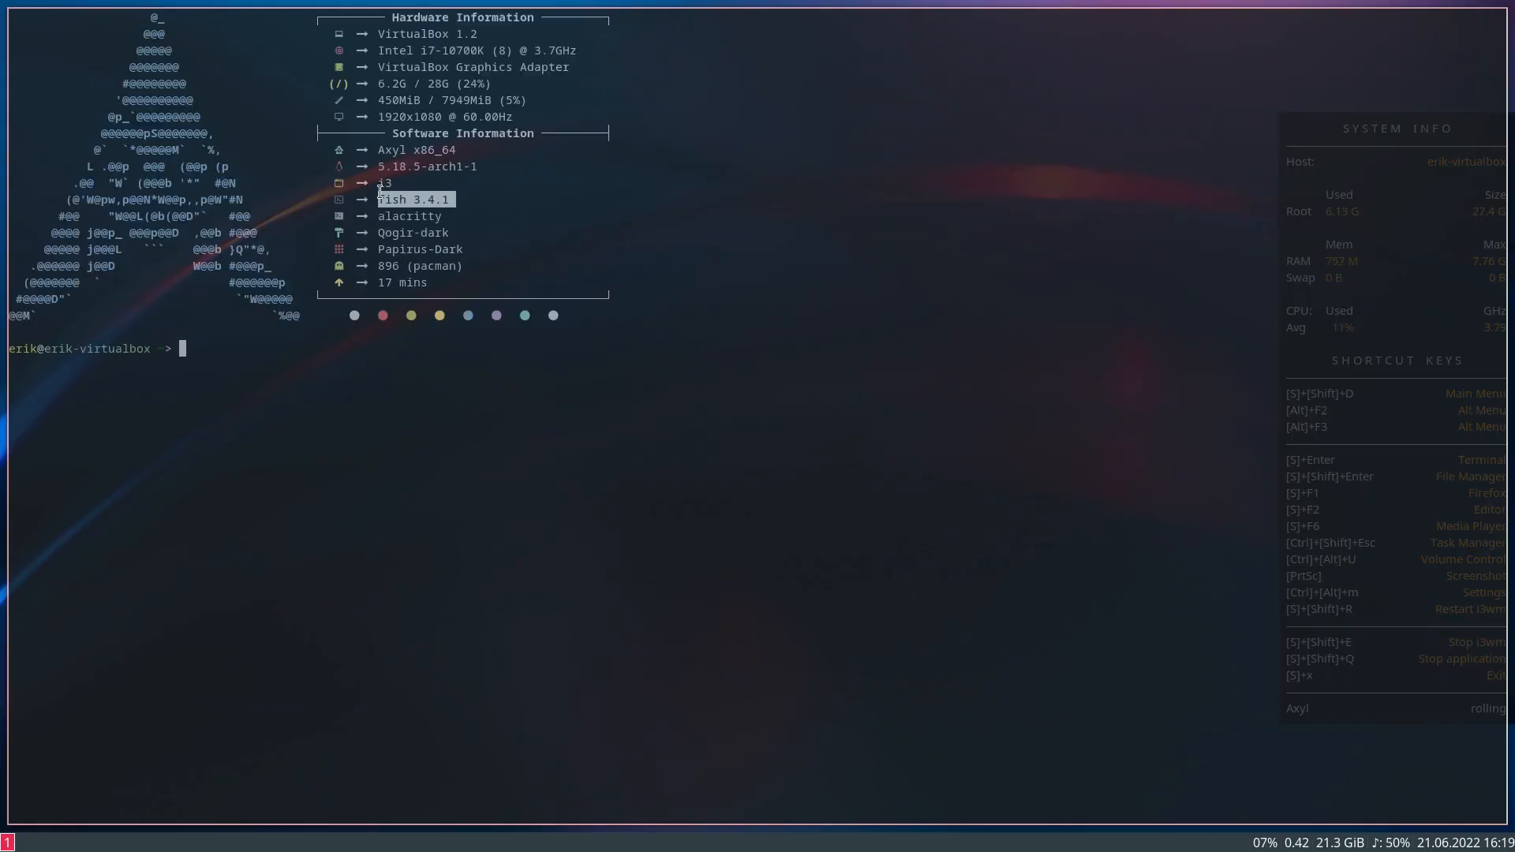
pyautogui.click(341, 486)
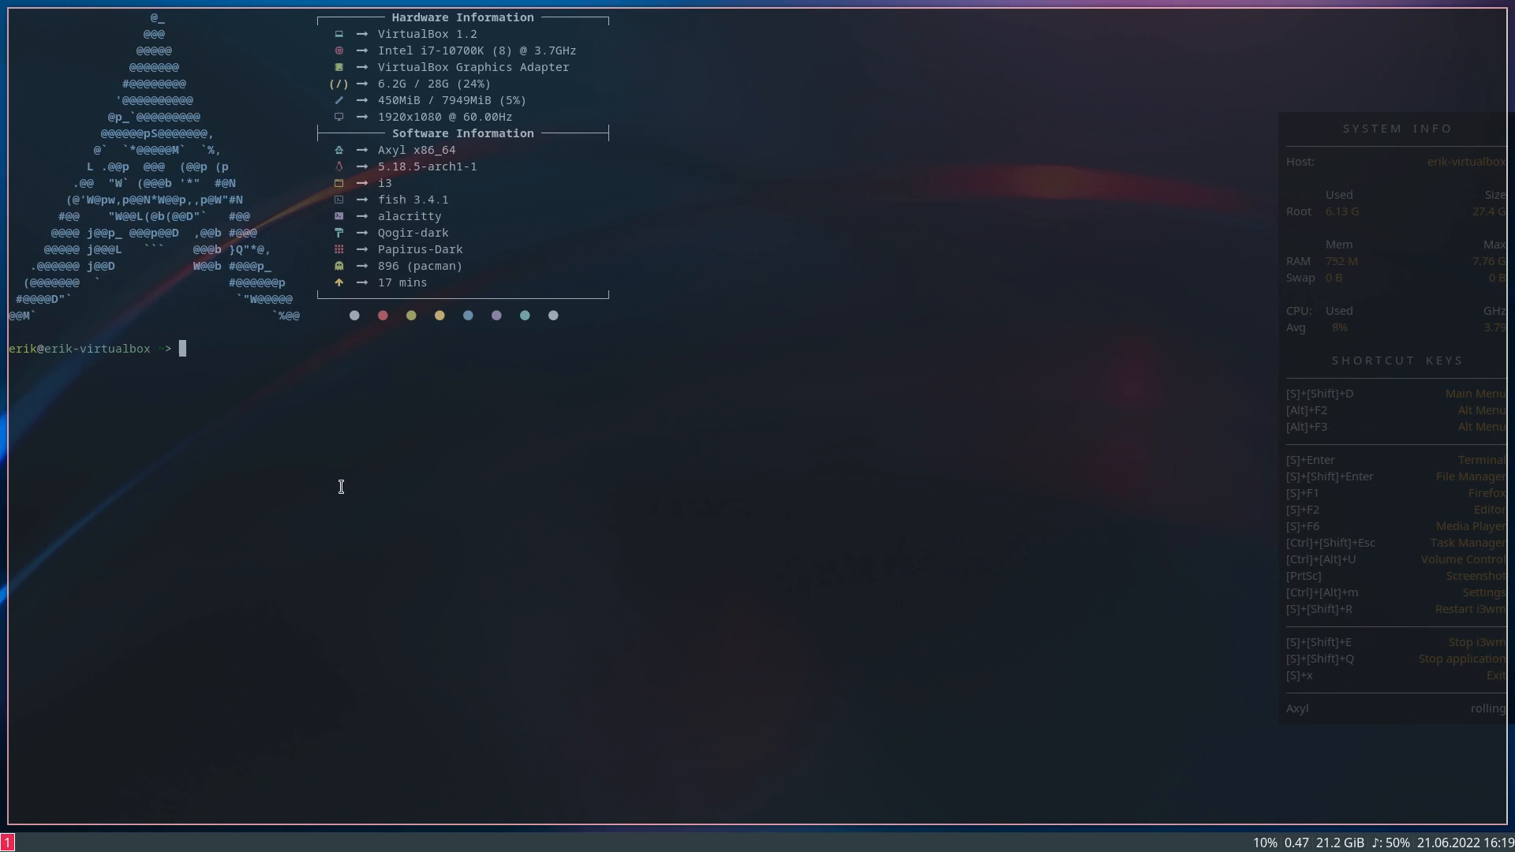
# Type the tofish, bash and zsh alias names at the fish prompt, then clear them
pyautogui.write('tofish')
pyautogui.press('BackSpace')
pyautogui.press('BackSpace')
pyautogui.press('BackSpace')
pyautogui.press('BackSpace')
pyautogui.write('bash')
pyautogui.press('BackSpace')
pyautogui.press('BackSpace')
pyautogui.press('BackSpace')
pyautogui.press('BackSpace')
pyautogui.write('zs')
pyautogui.write('h')
pyautogui.press('BackSpace')
pyautogui.press('BackSpace')
pyautogui.press('BackSpace')
pyautogui.press('BackSpace')
pyautogui.press('BackSpace')
# Launch archlinux-tweak-tool from fish using completion and authenticate with the account password
pyautogui.write('archlinux-')
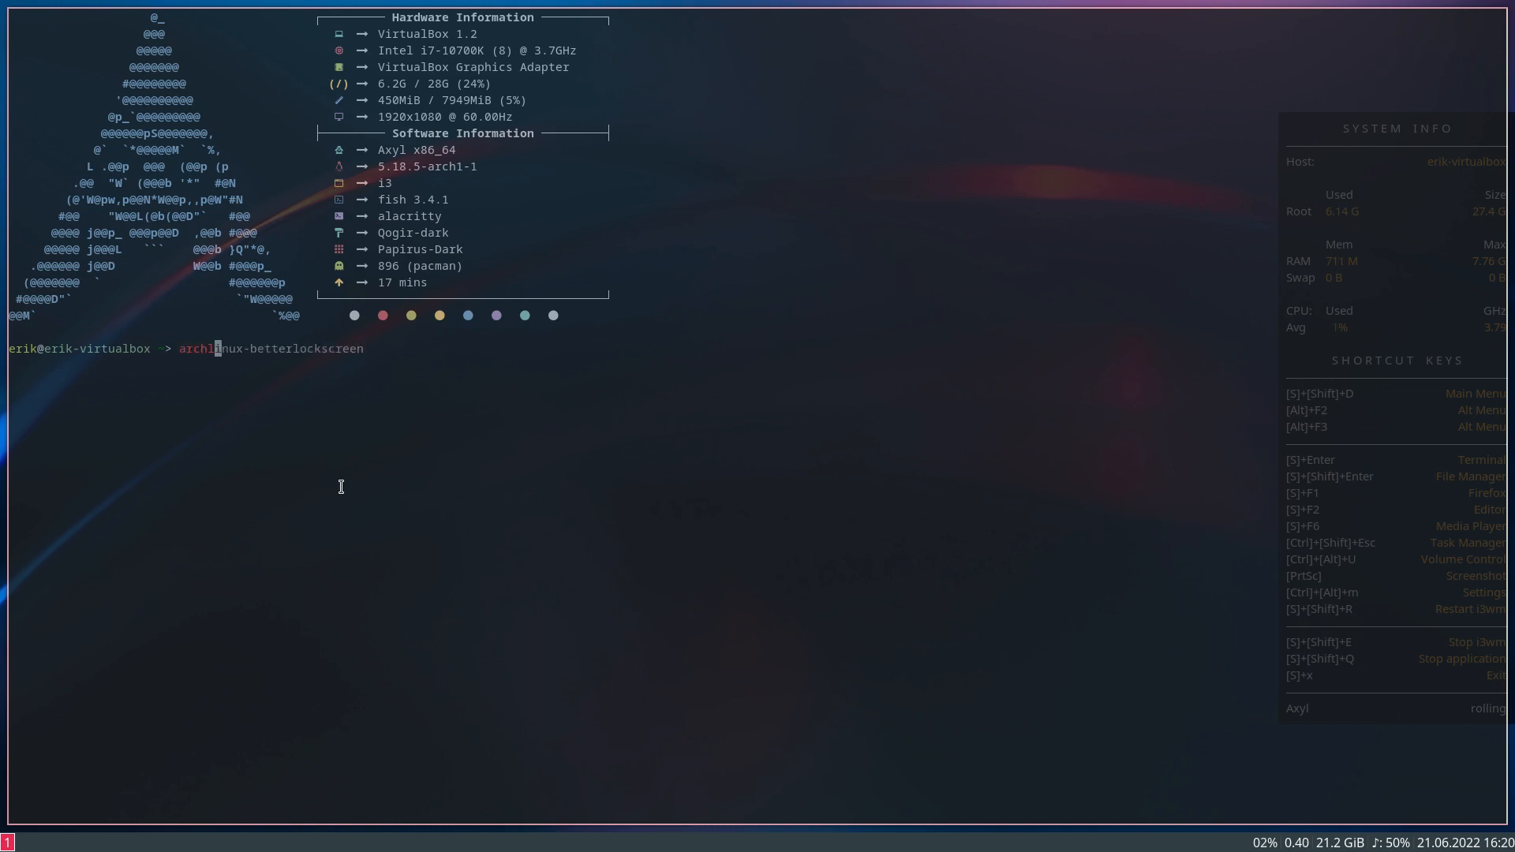
pyautogui.press('Tab')
pyautogui.write('t')
pyautogui.press('Right')
pyautogui.press('Return')
pyautogui.write('****')
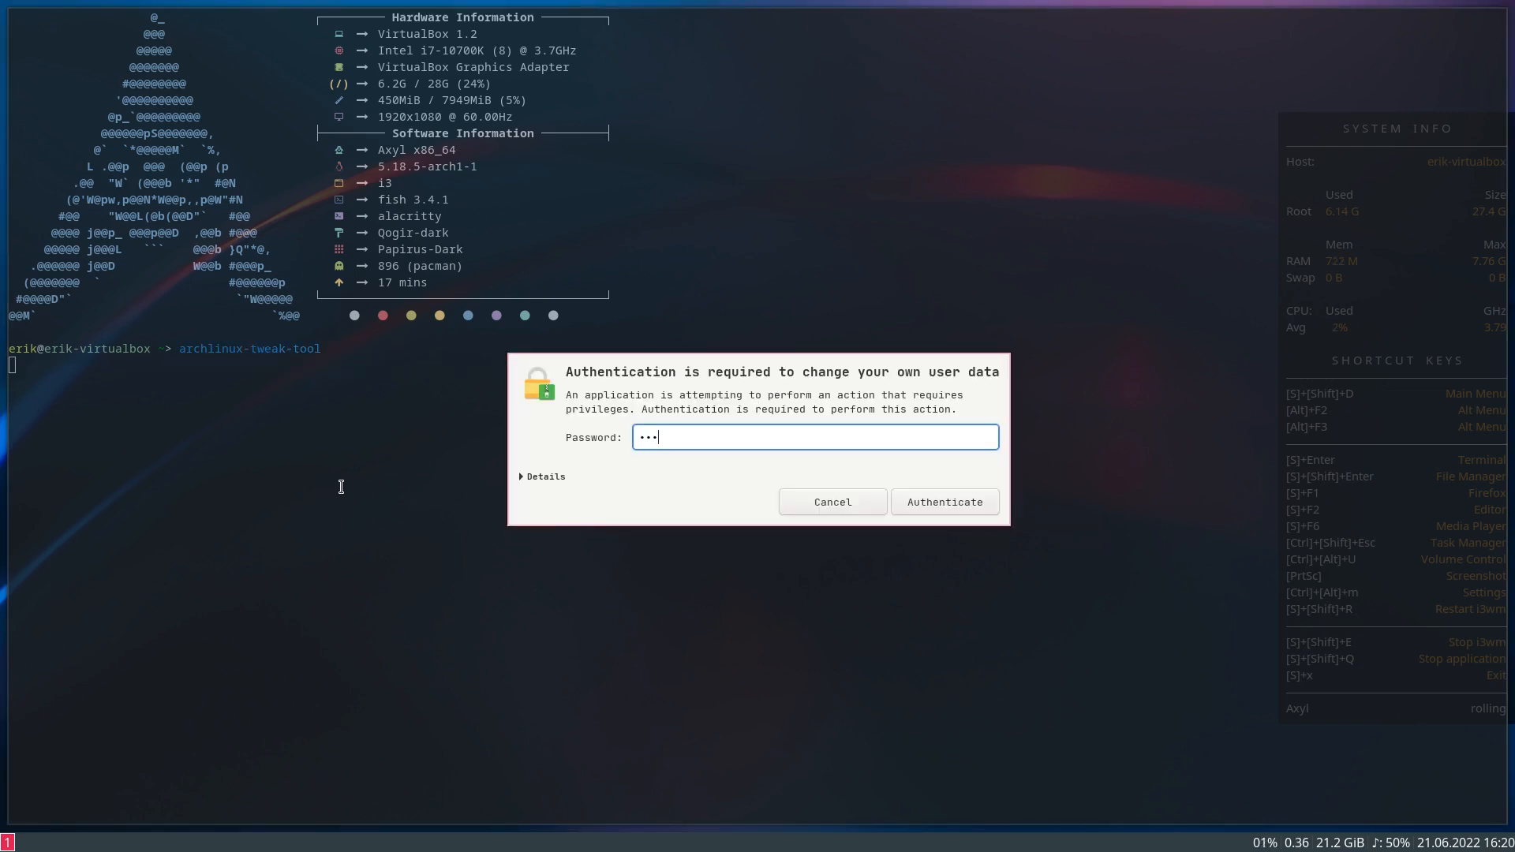
pyautogui.press('Return')
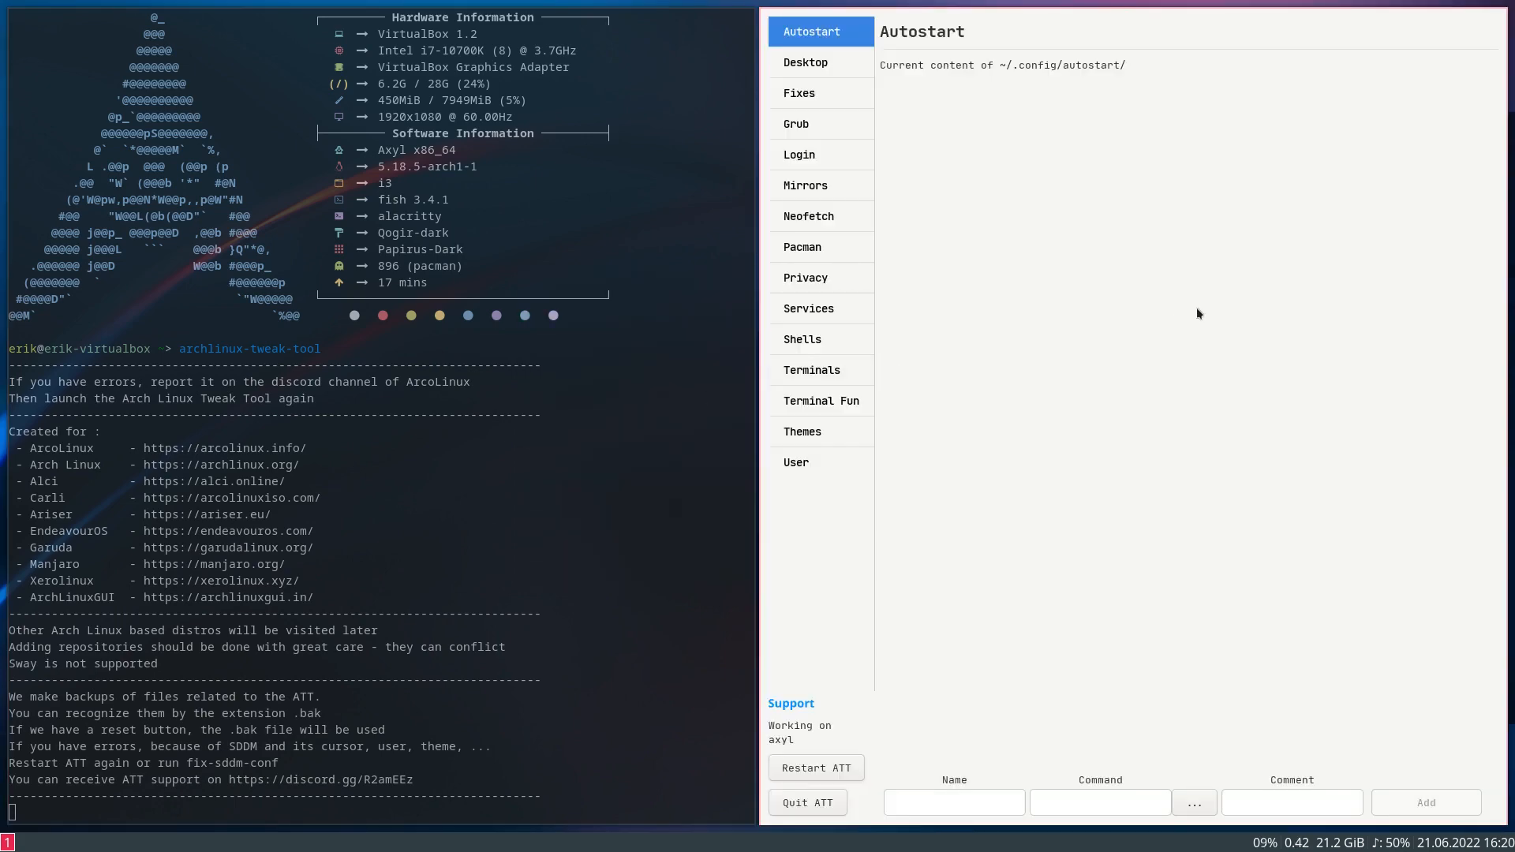
# Under Desktop, Fixes, Grub, install the Vimix GRUB theme and regenerate grub.cfg
pyautogui.click(826, 68)
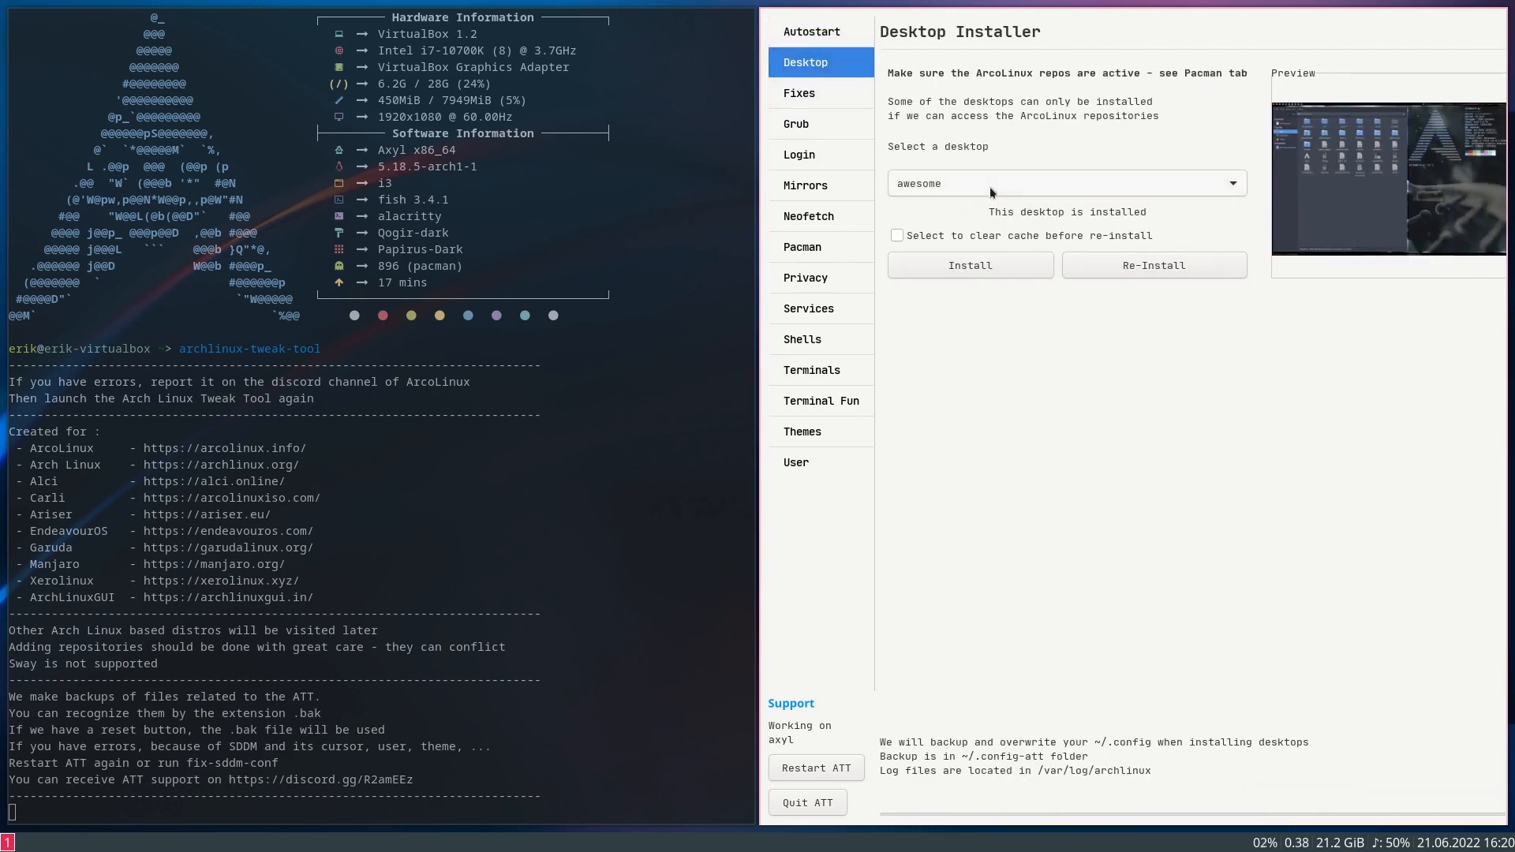
pyautogui.click(815, 101)
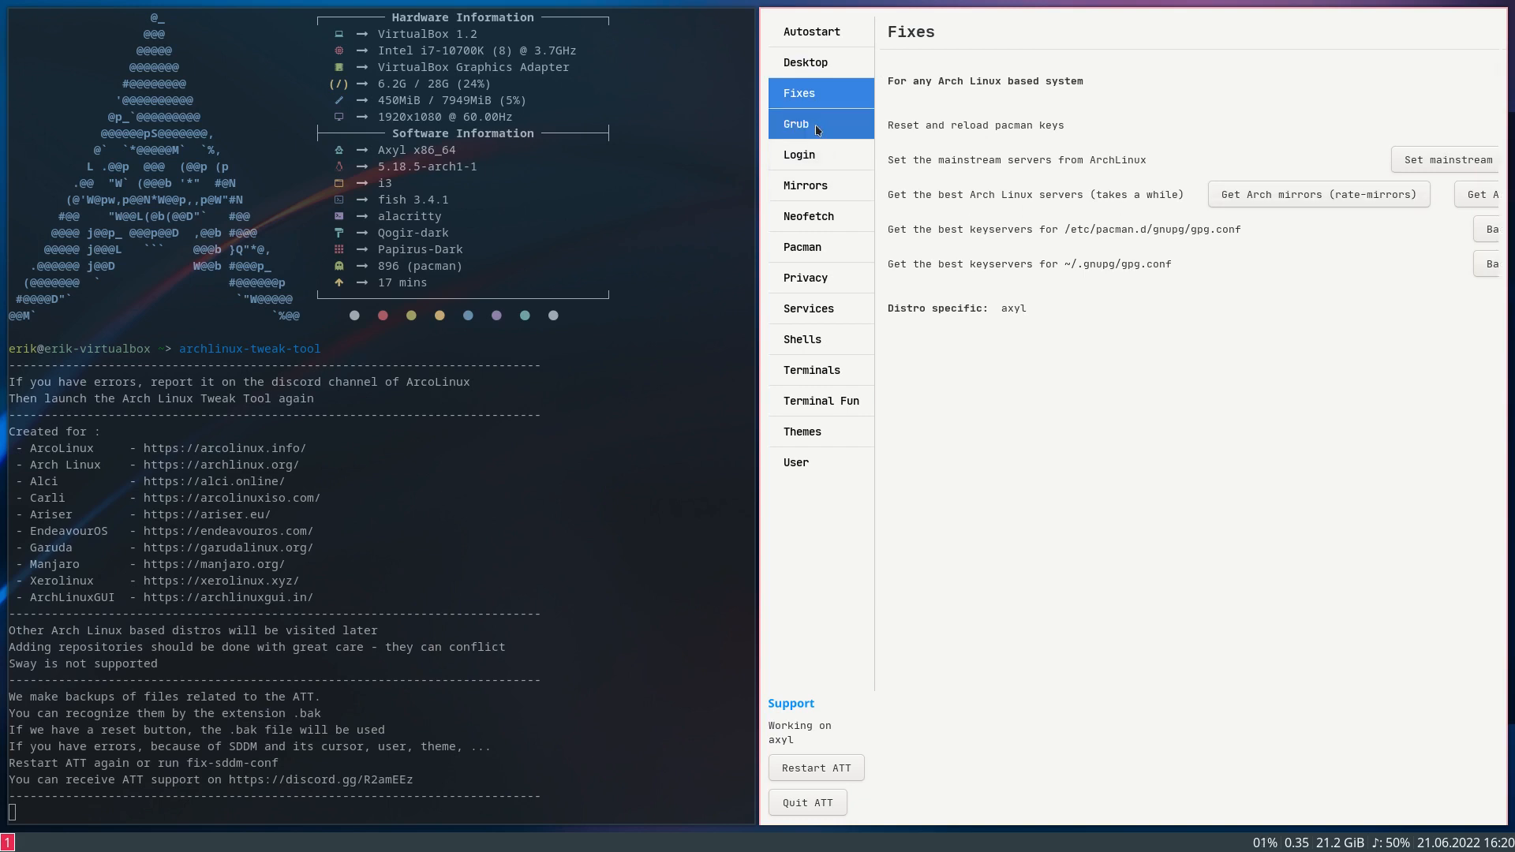
pyautogui.click(817, 130)
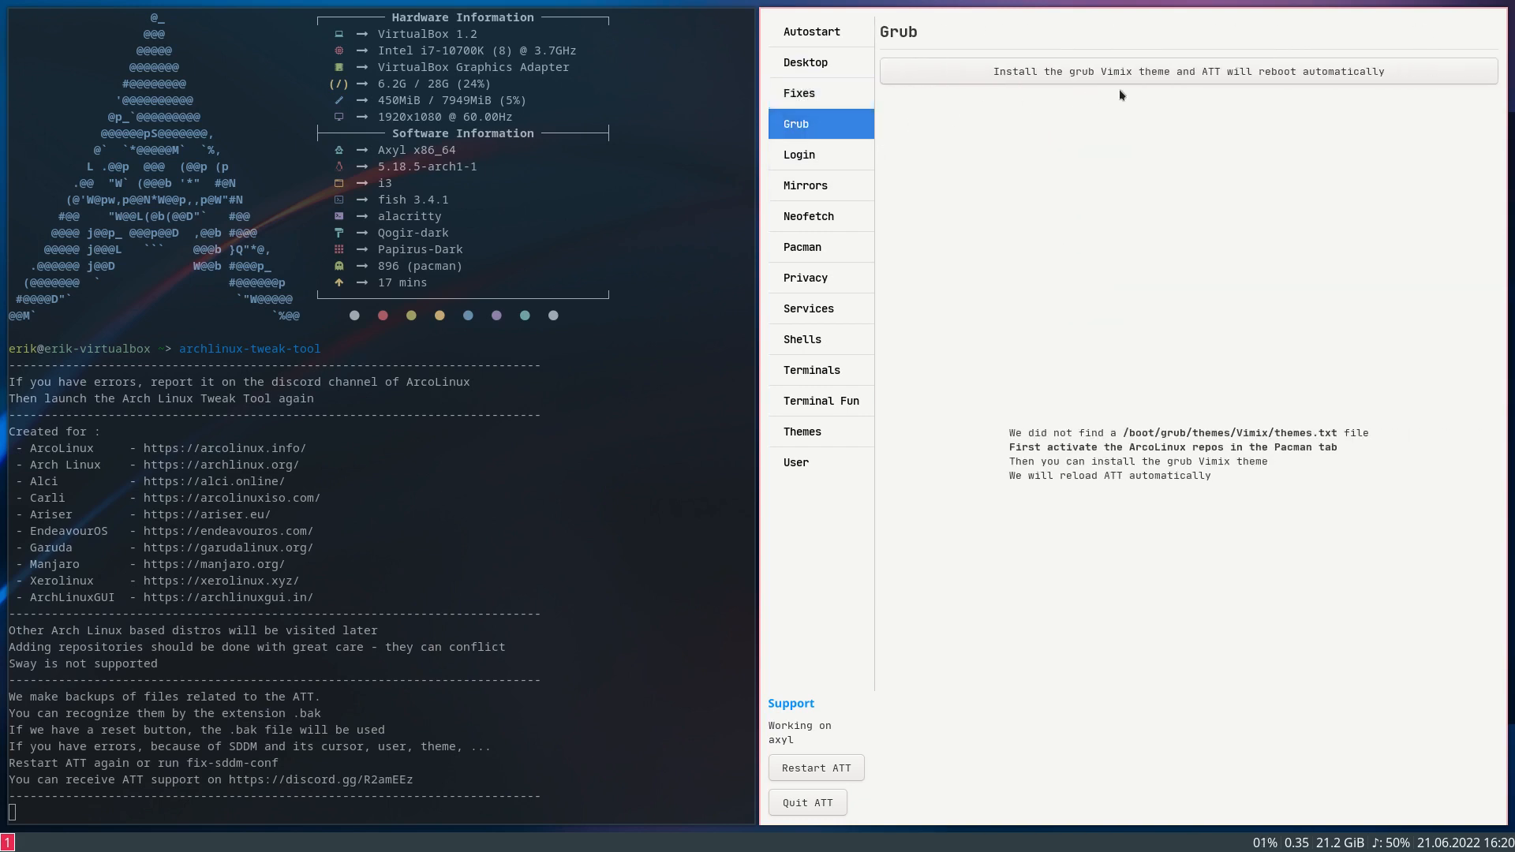
pyautogui.click(1172, 72)
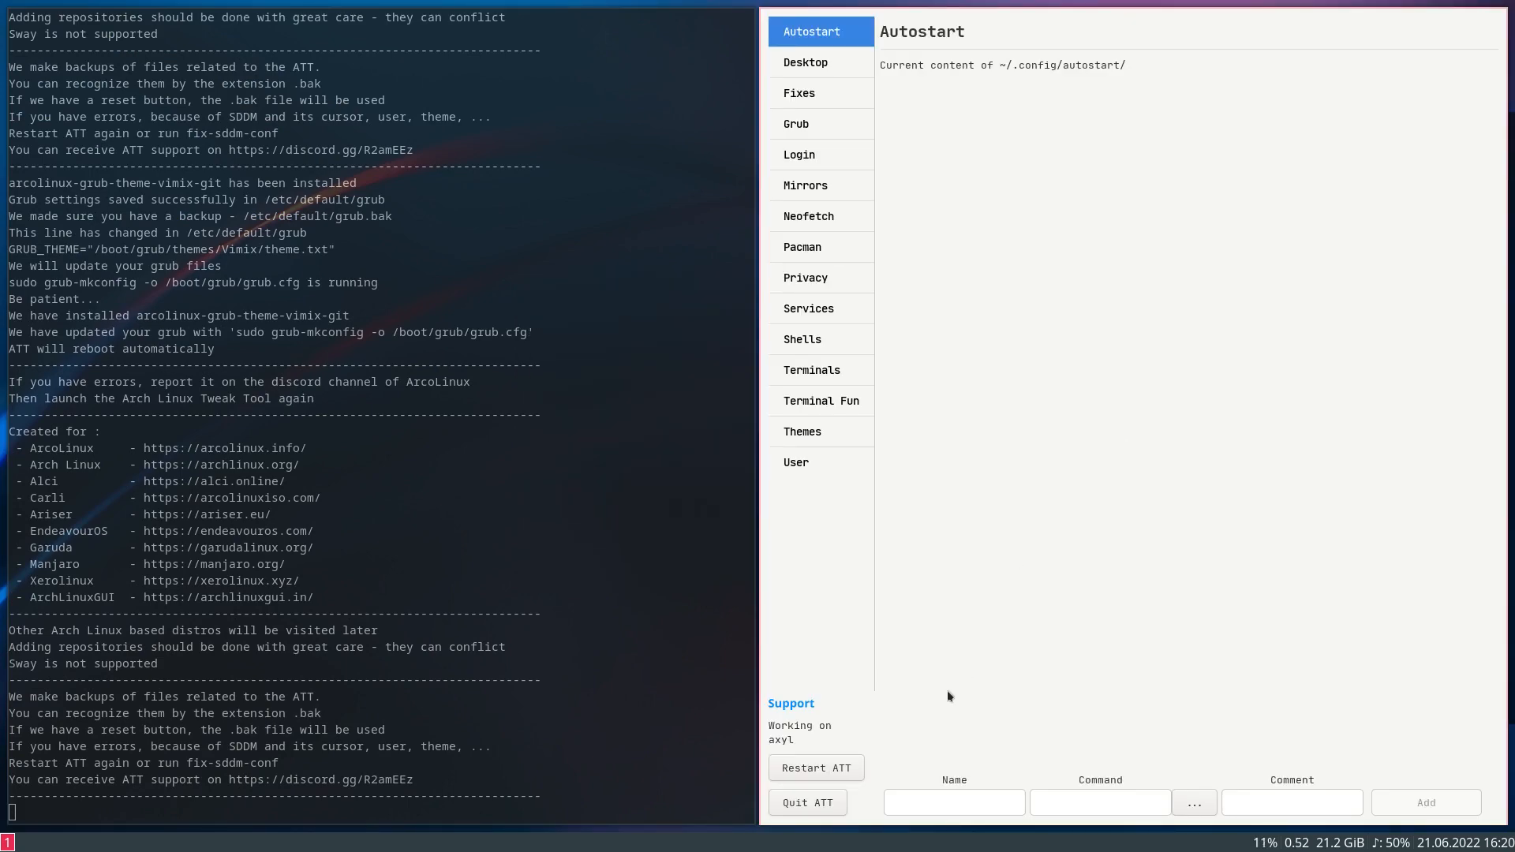
# Apply the Vimix GRUB theme with the dark pixelated wallpaper, then quit the Tweak Tool
pyautogui.click(821, 126)
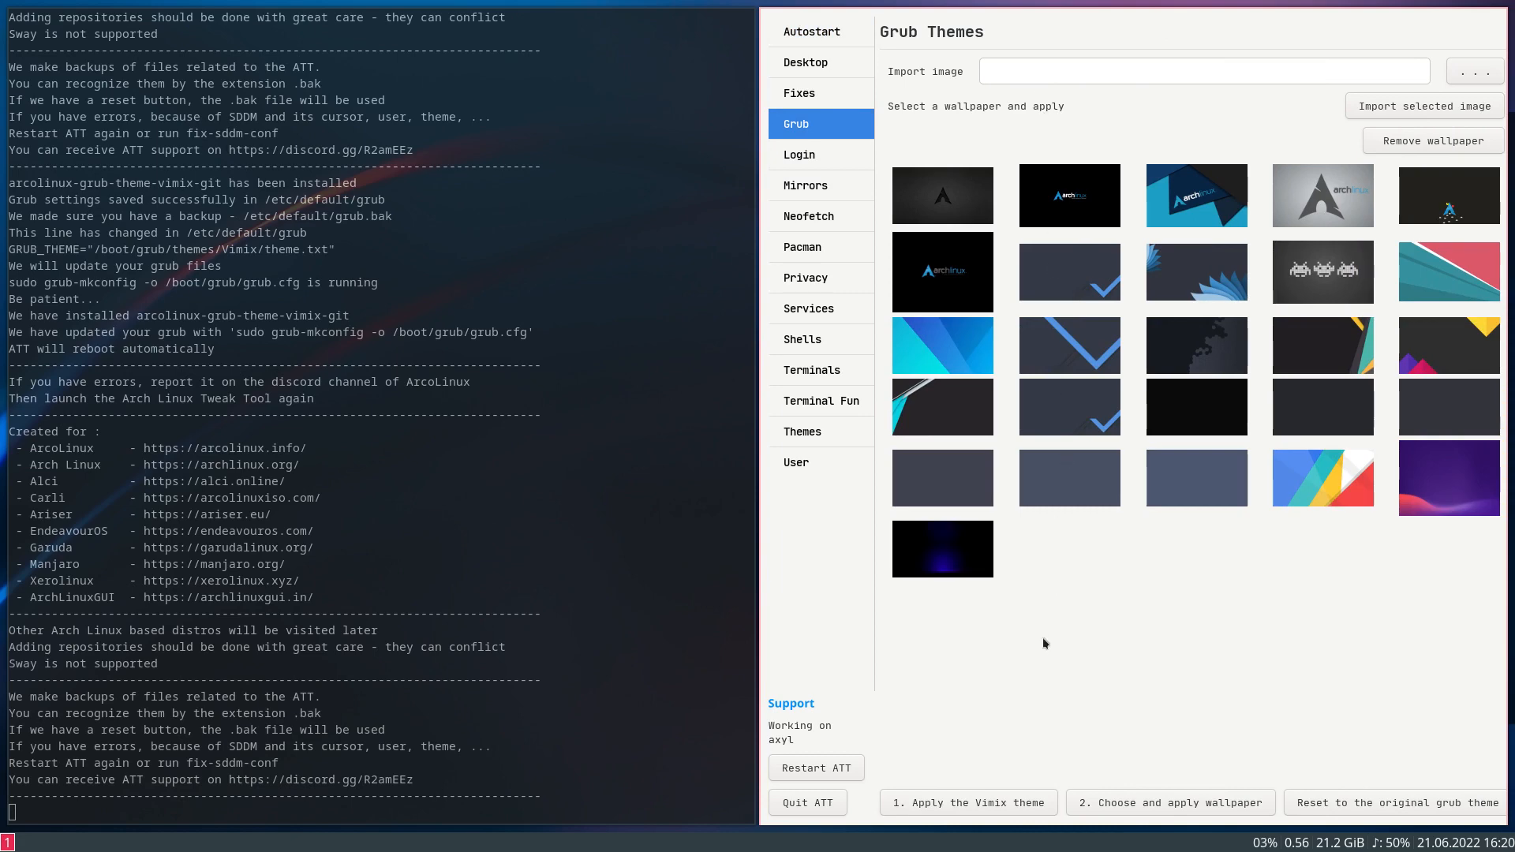
pyautogui.click(1018, 802)
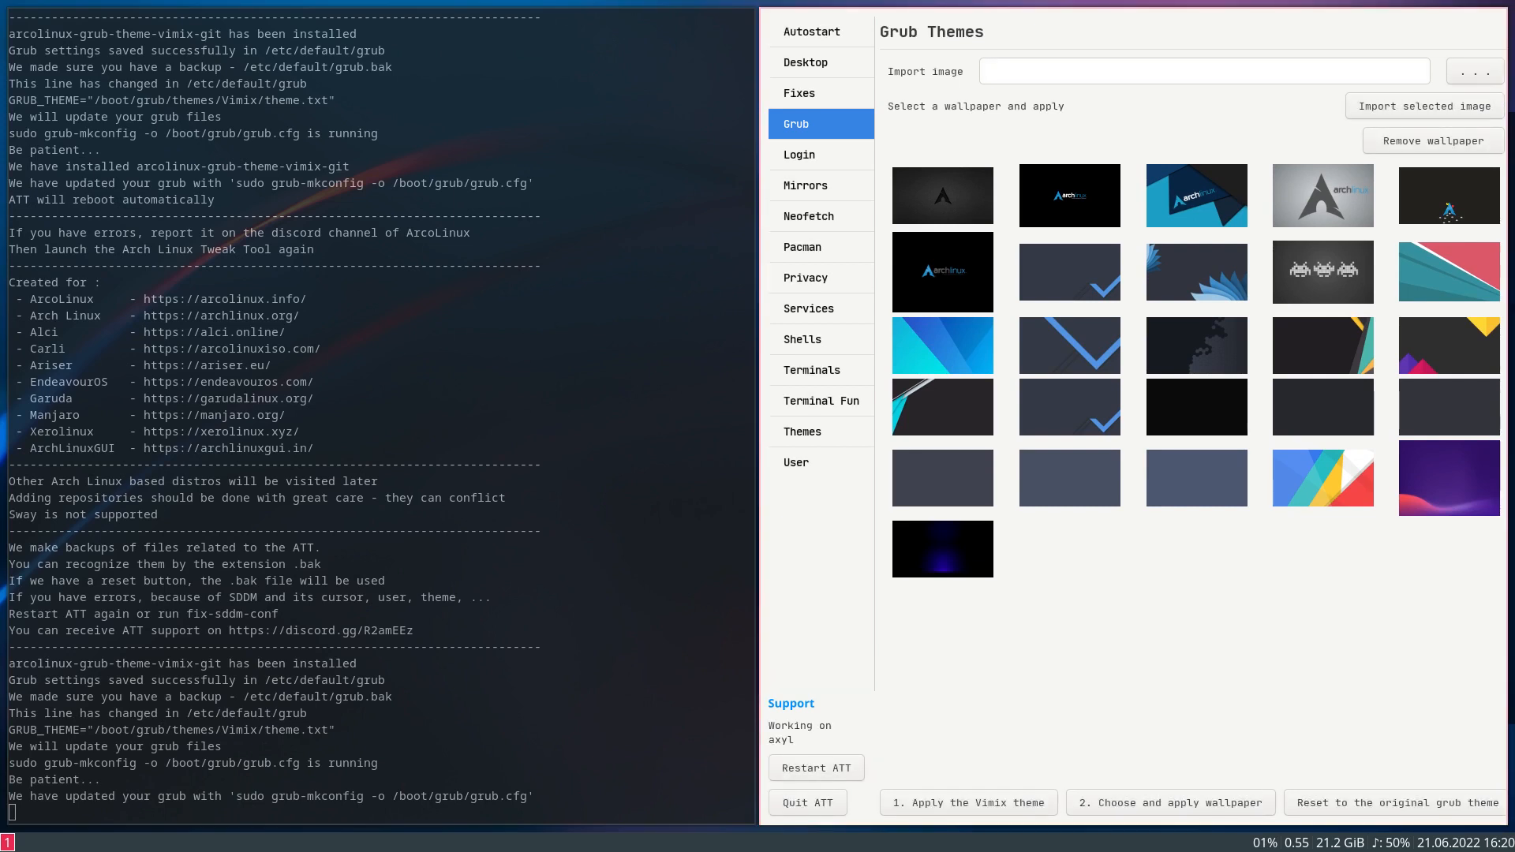
pyautogui.click(1175, 363)
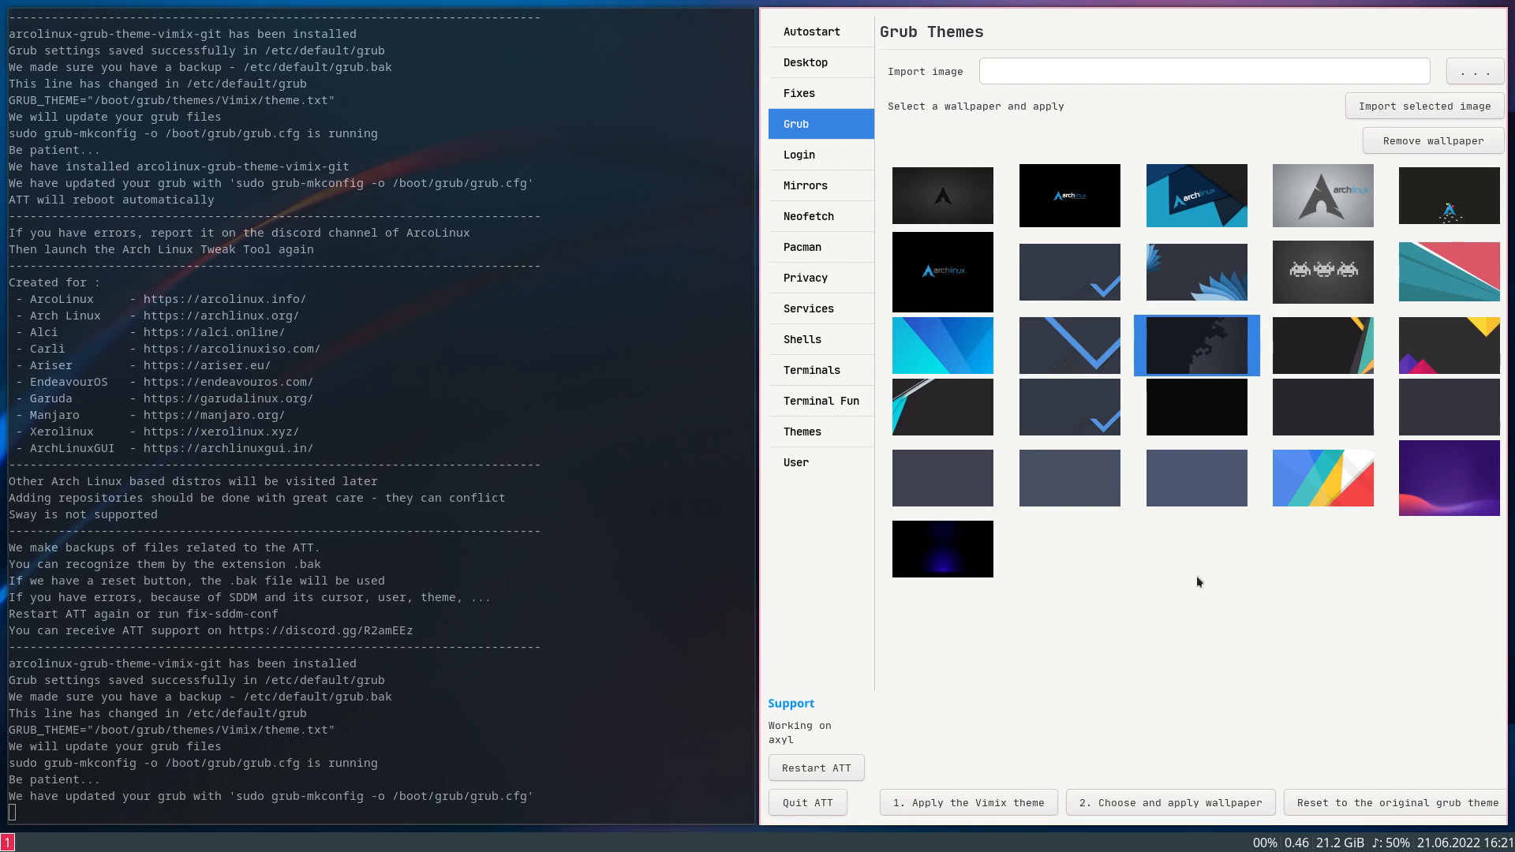
pyautogui.click(1206, 812)
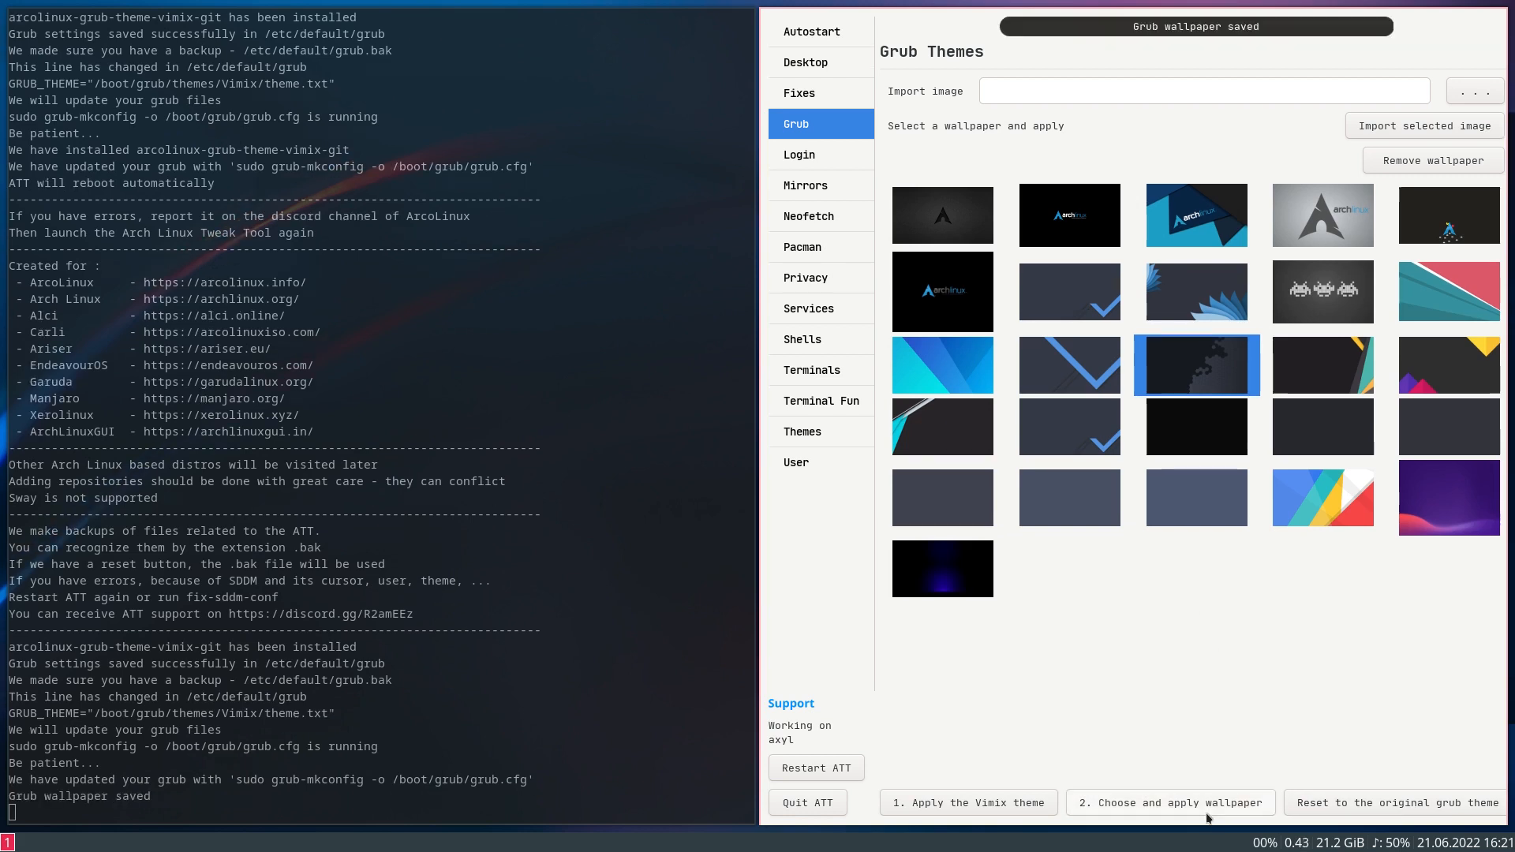
pyautogui.click(829, 805)
# Reboot from the power menu and boot Axyl Linux immediately from the Vimix GRUB menu
pyautogui.press('super+x')
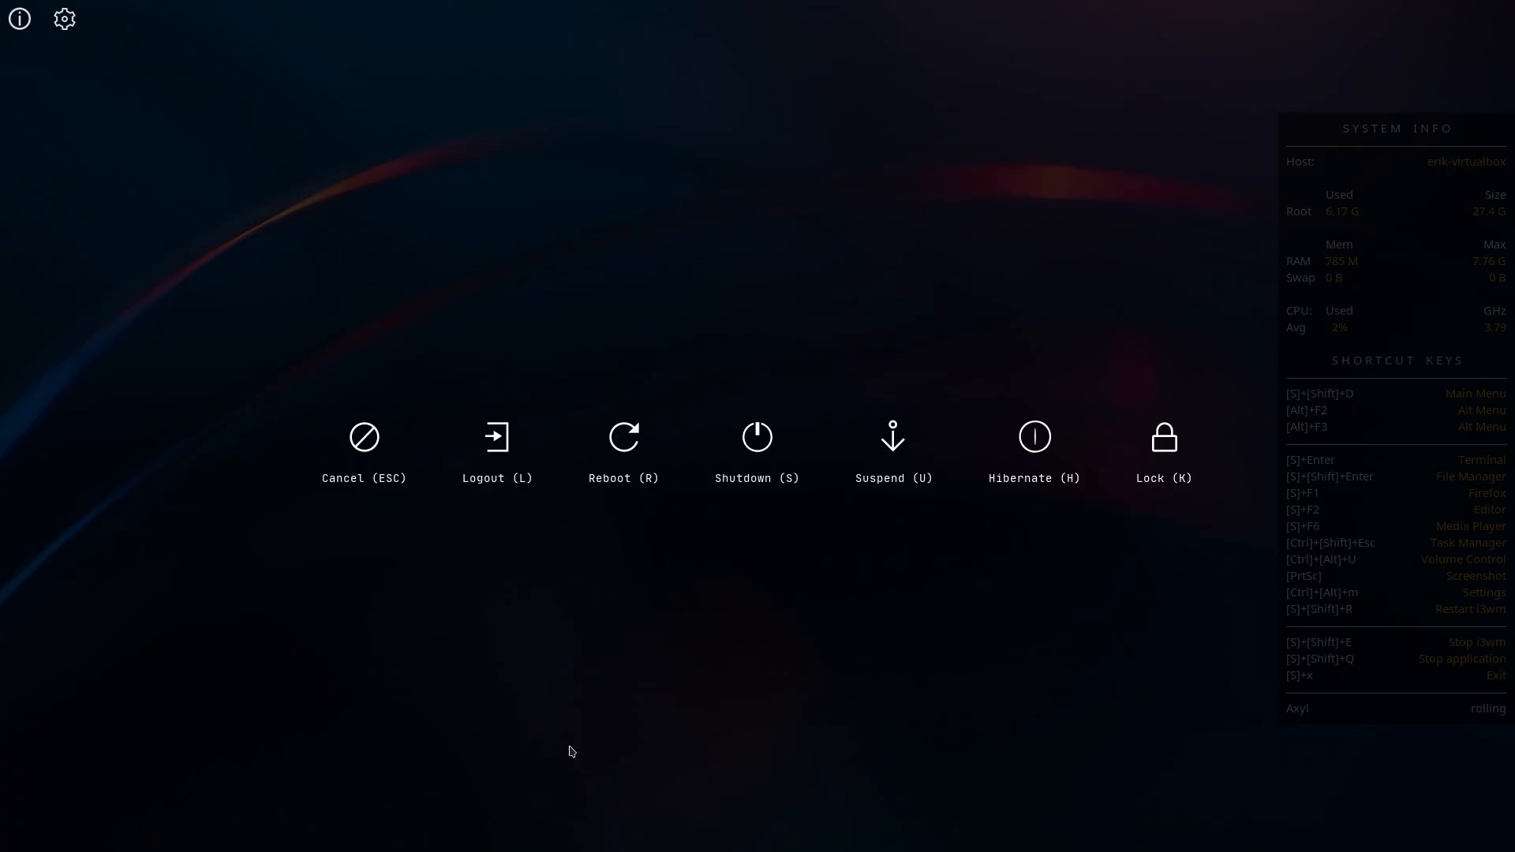
pyautogui.press('r')
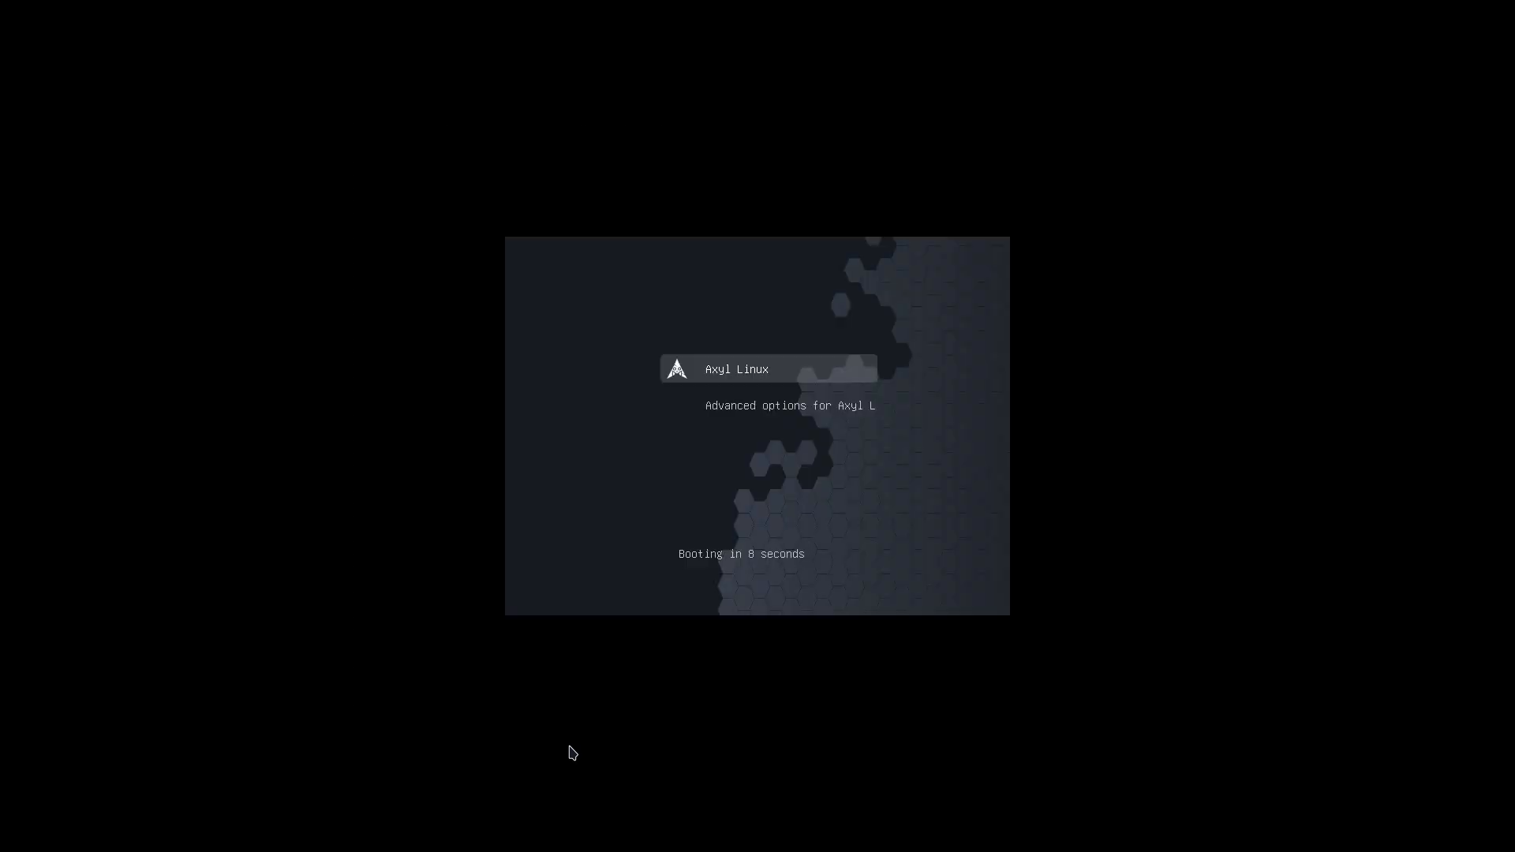
pyautogui.press('Return')
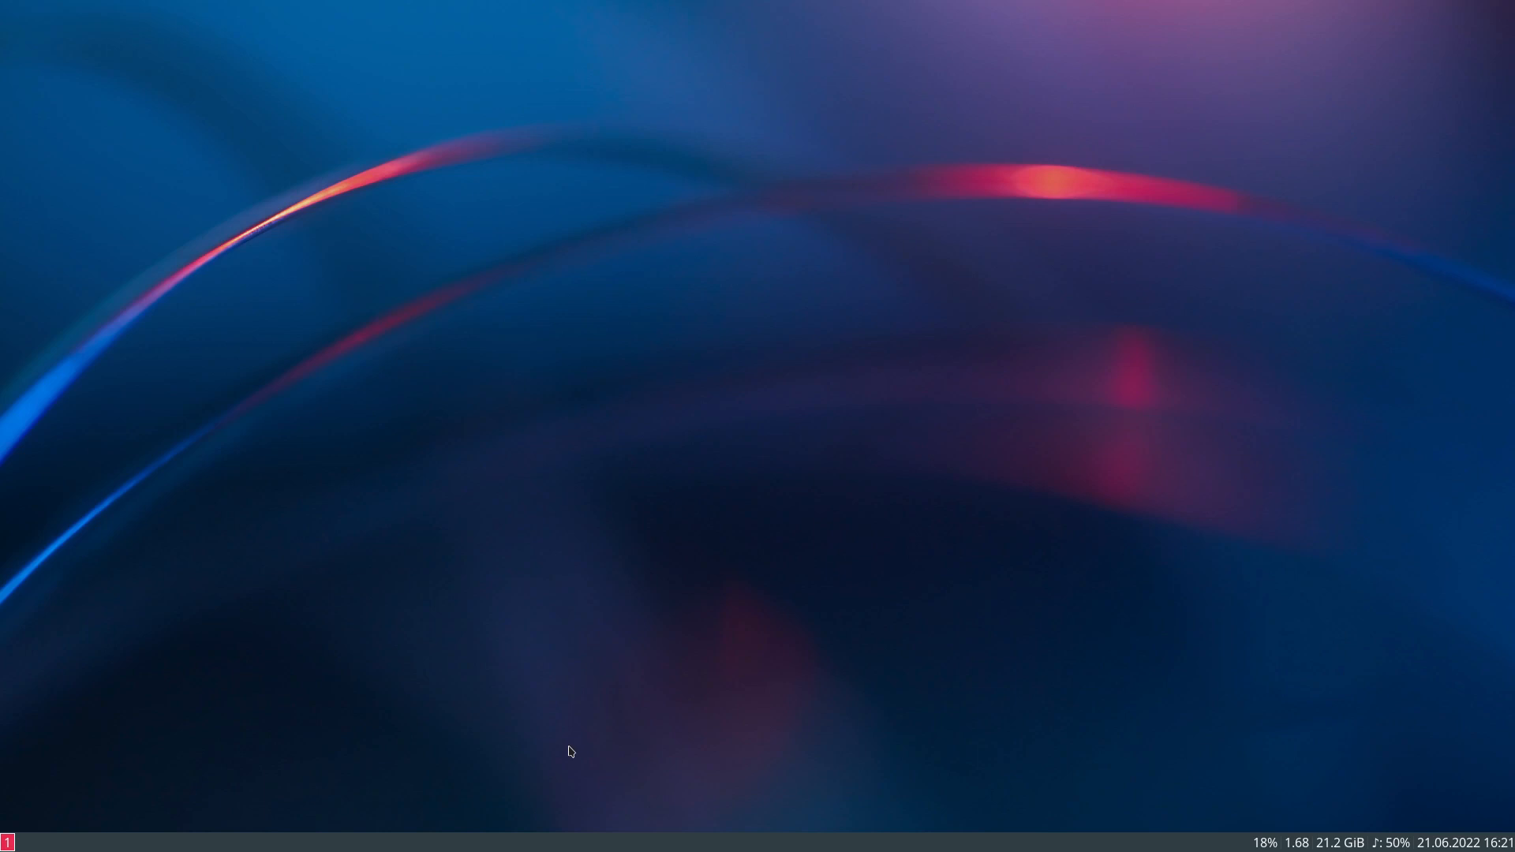
# Open a new terminal, launch archlinux-tweak-tool and authenticate with the password
pyautogui.press('super+Return')
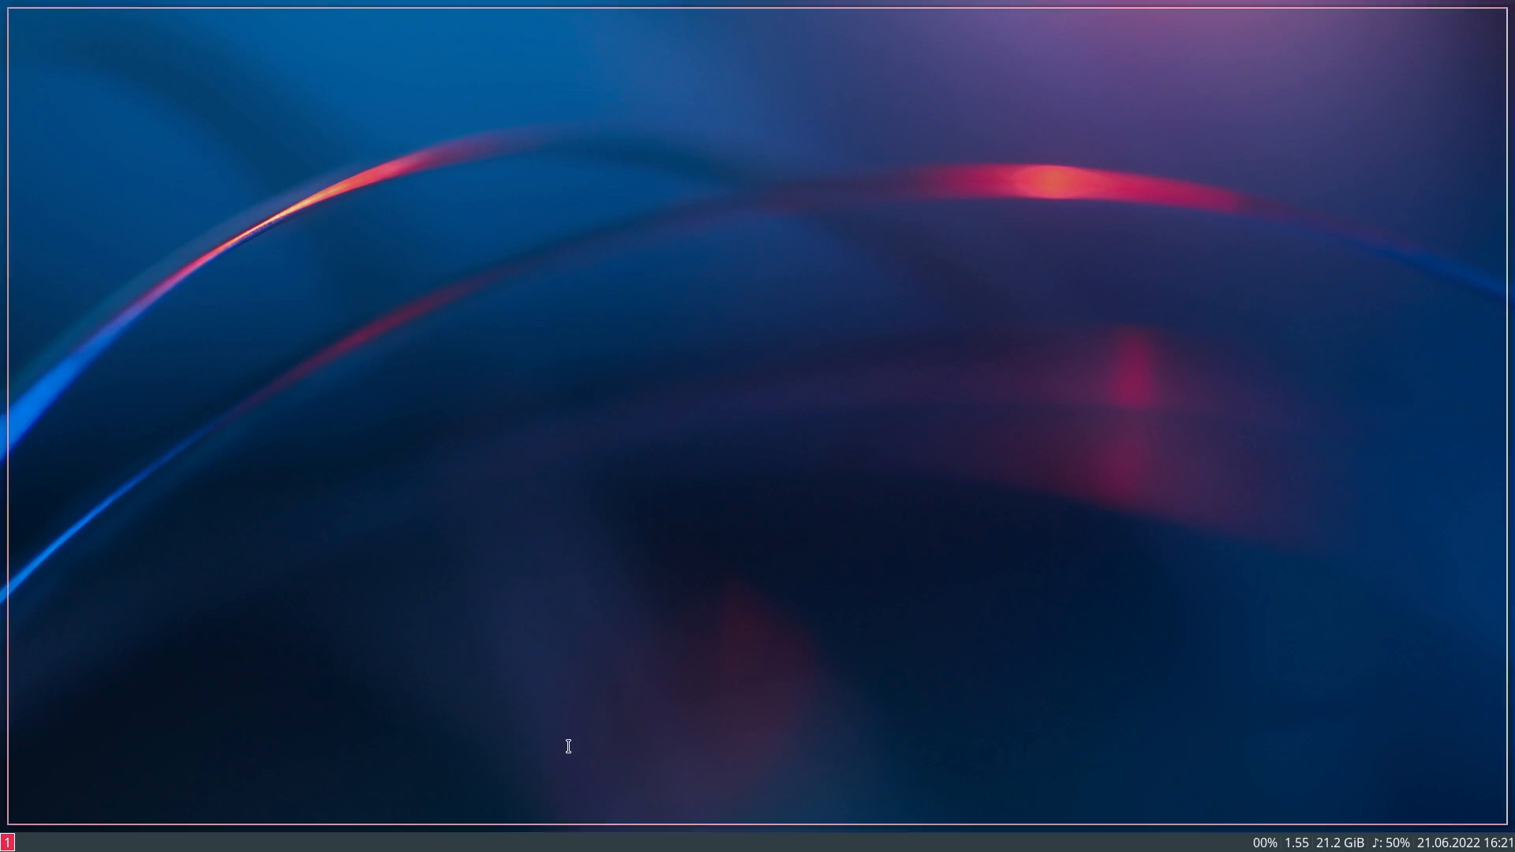
pyautogui.write('archl')
pyautogui.press('Right')
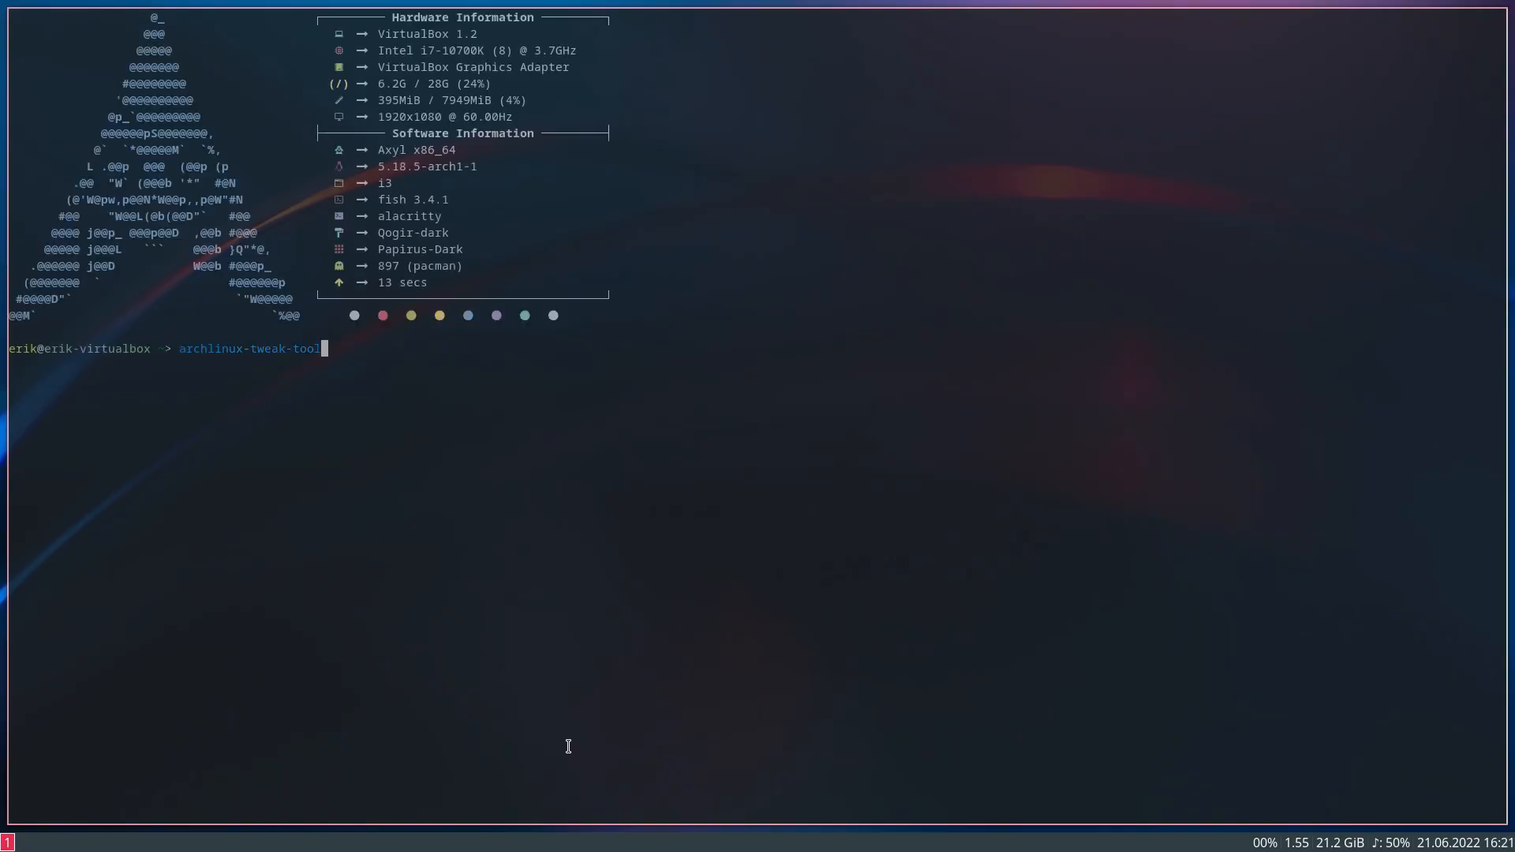
pyautogui.press('Return')
pyautogui.write('••')
pyautogui.press('Return')
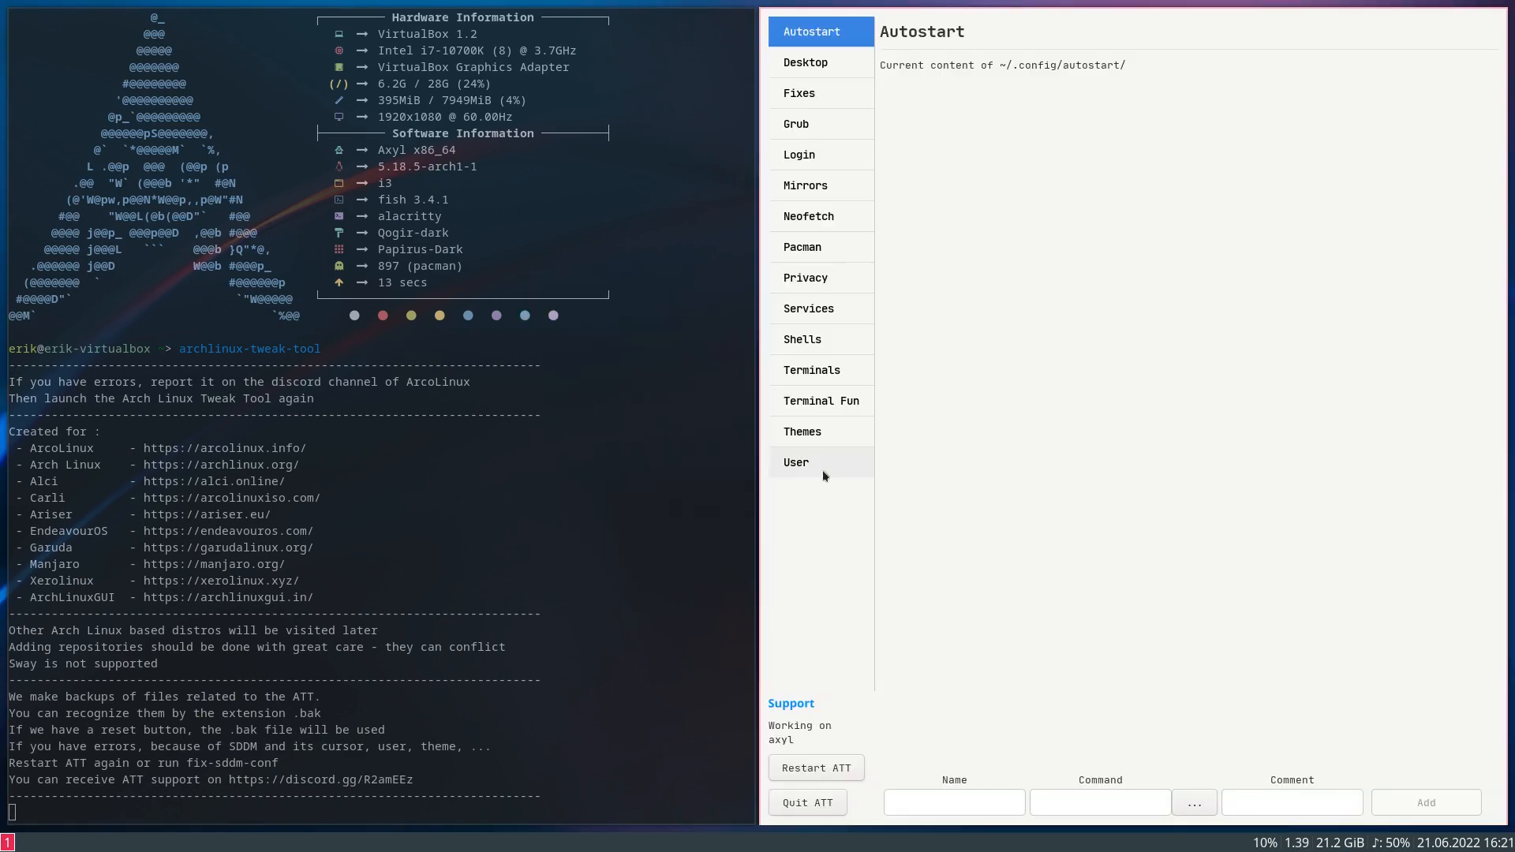
# Browse Desktop, Fixes and Grub wallpapers, then open Login Managers, which reports SDDM not installed
pyautogui.click(828, 74)
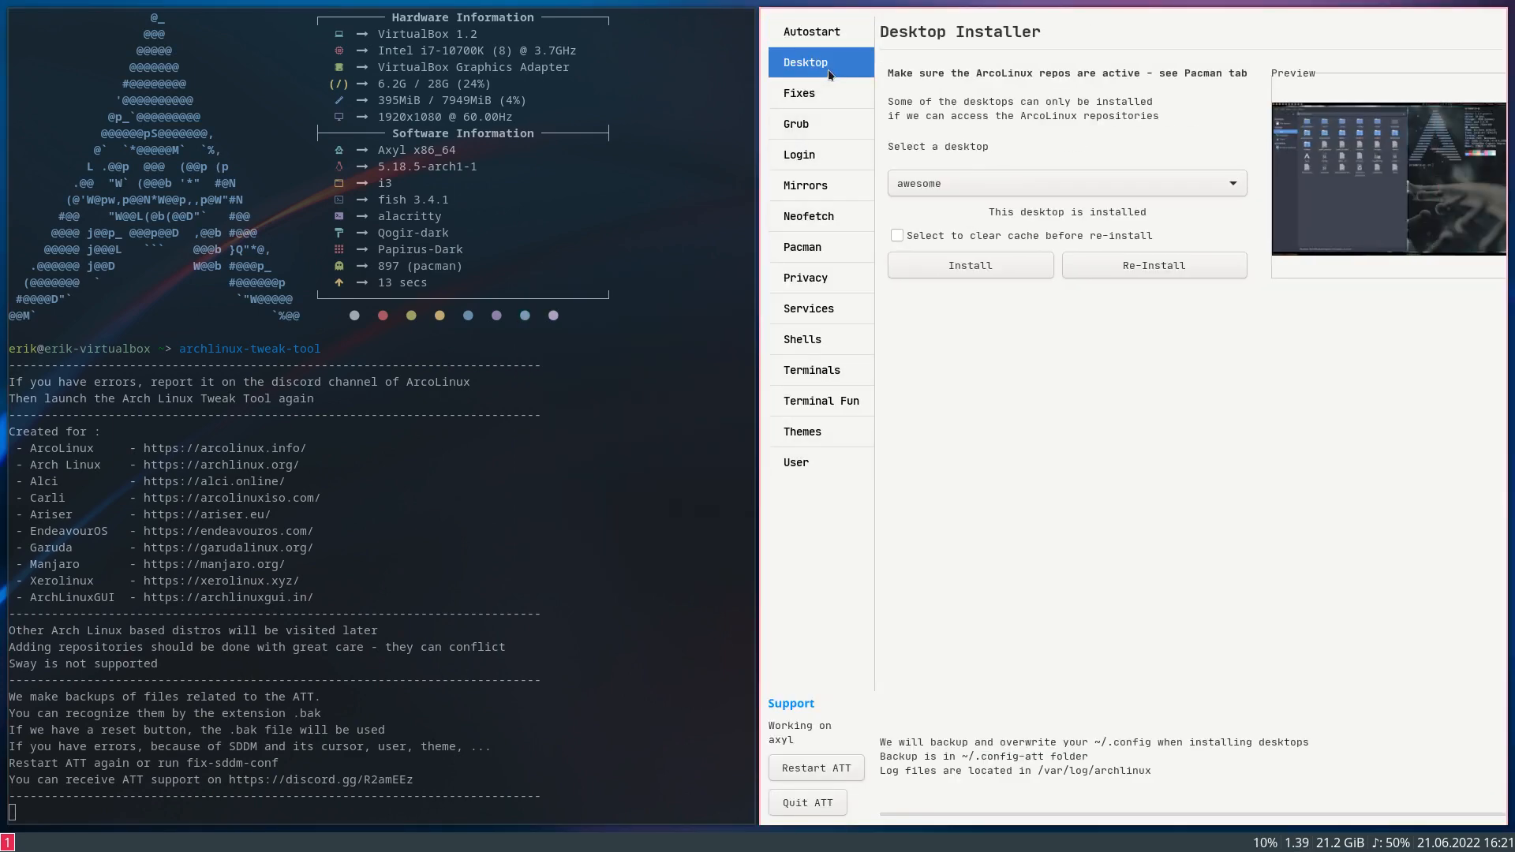
pyautogui.click(826, 103)
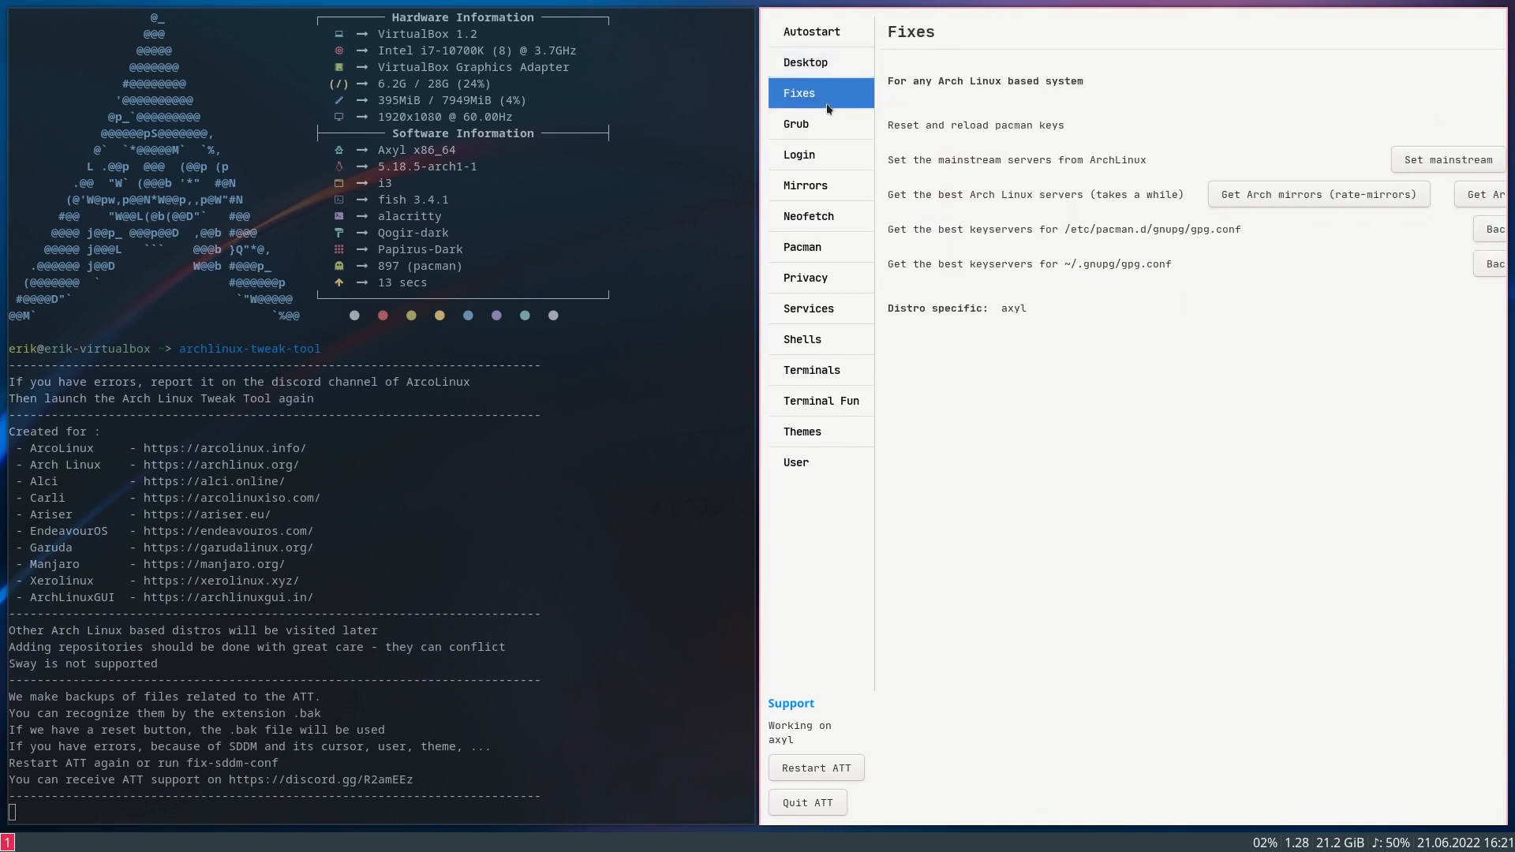
pyautogui.click(827, 125)
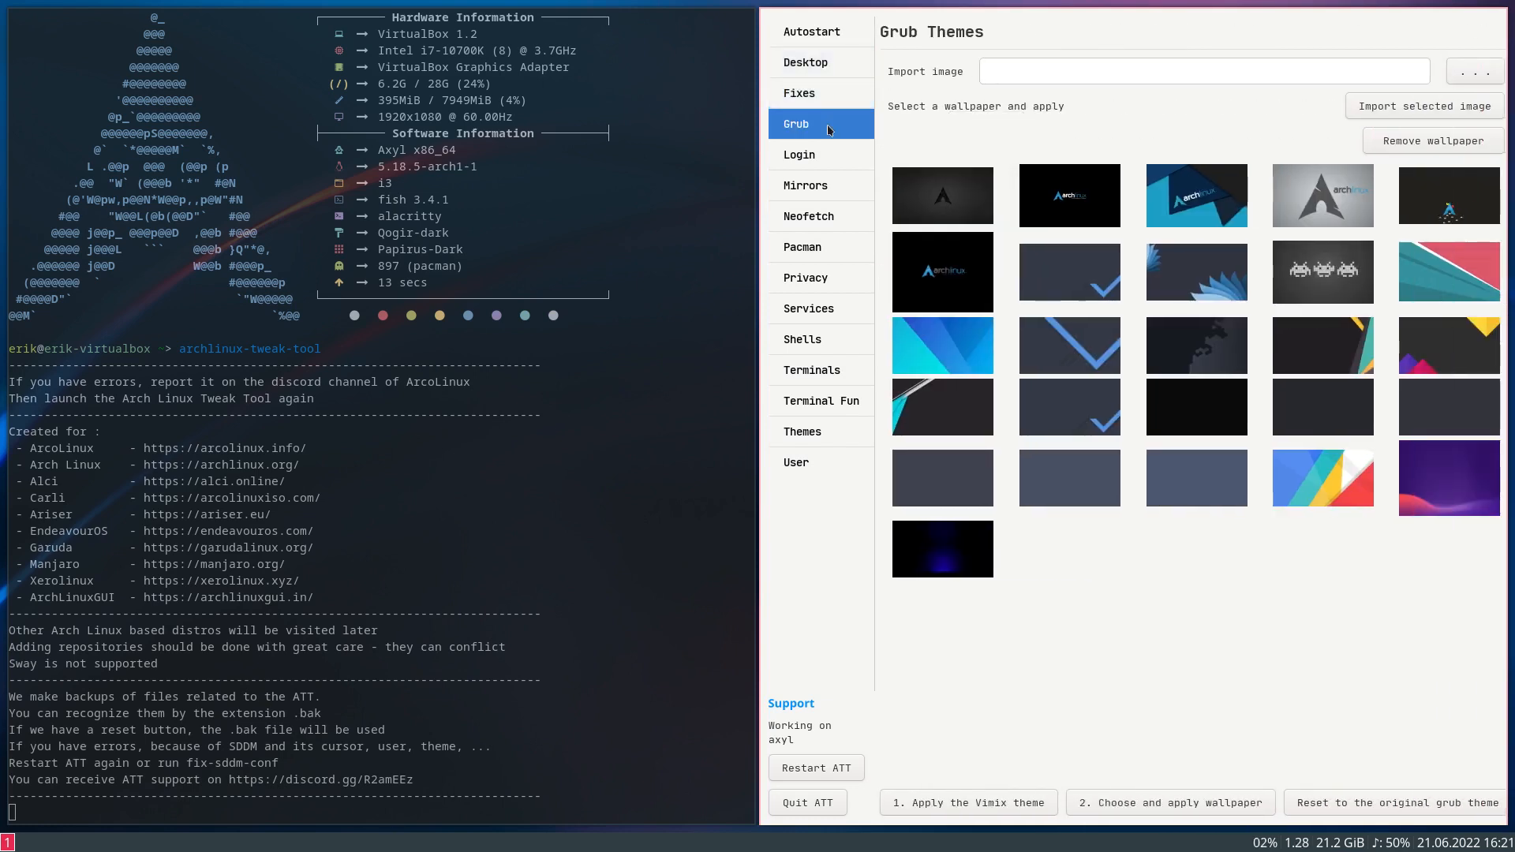
pyautogui.click(1187, 367)
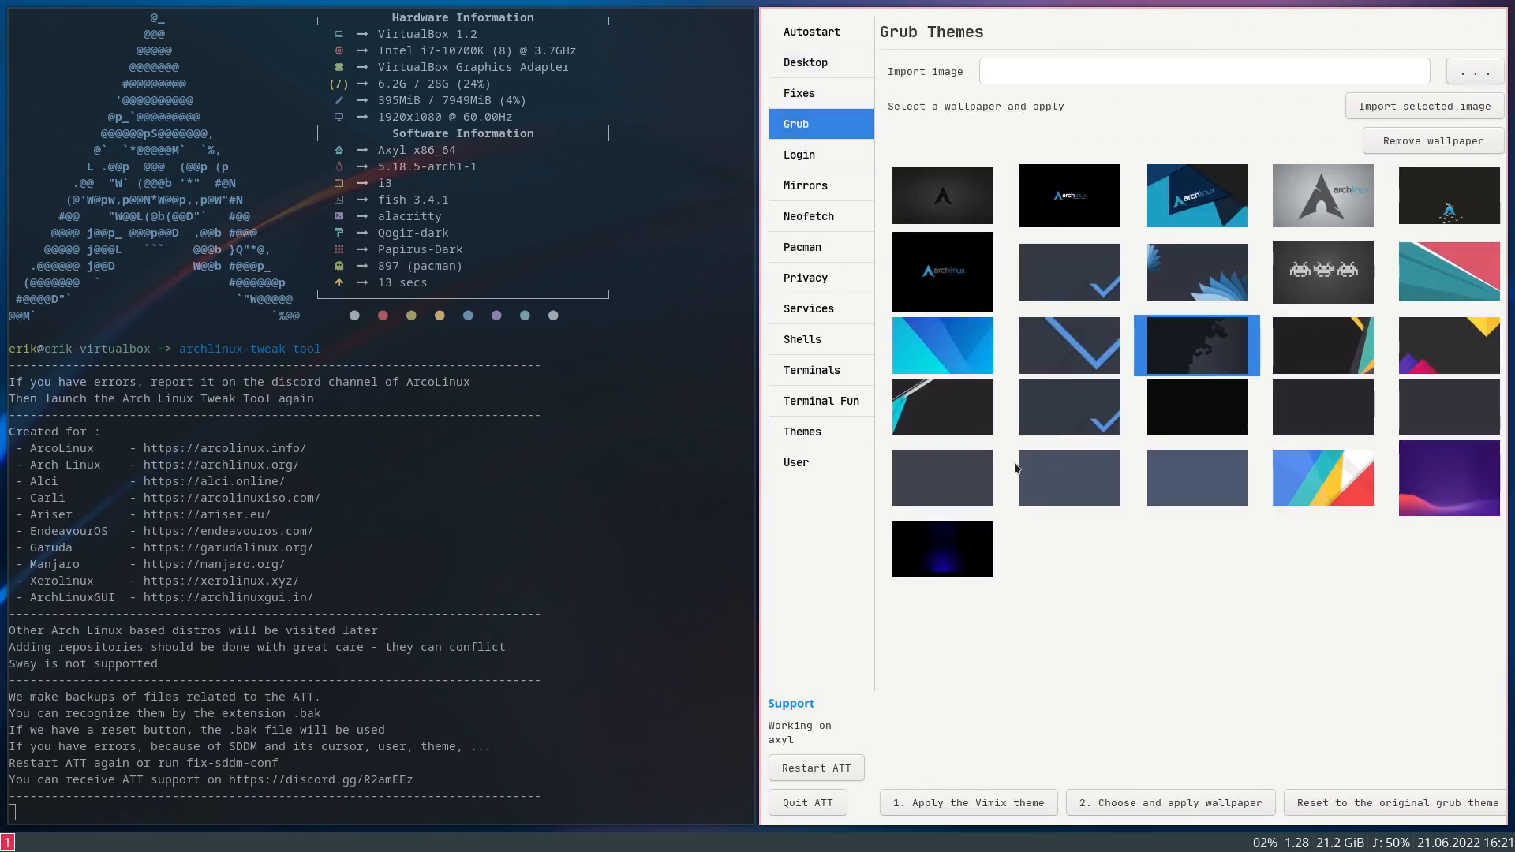
pyautogui.click(819, 160)
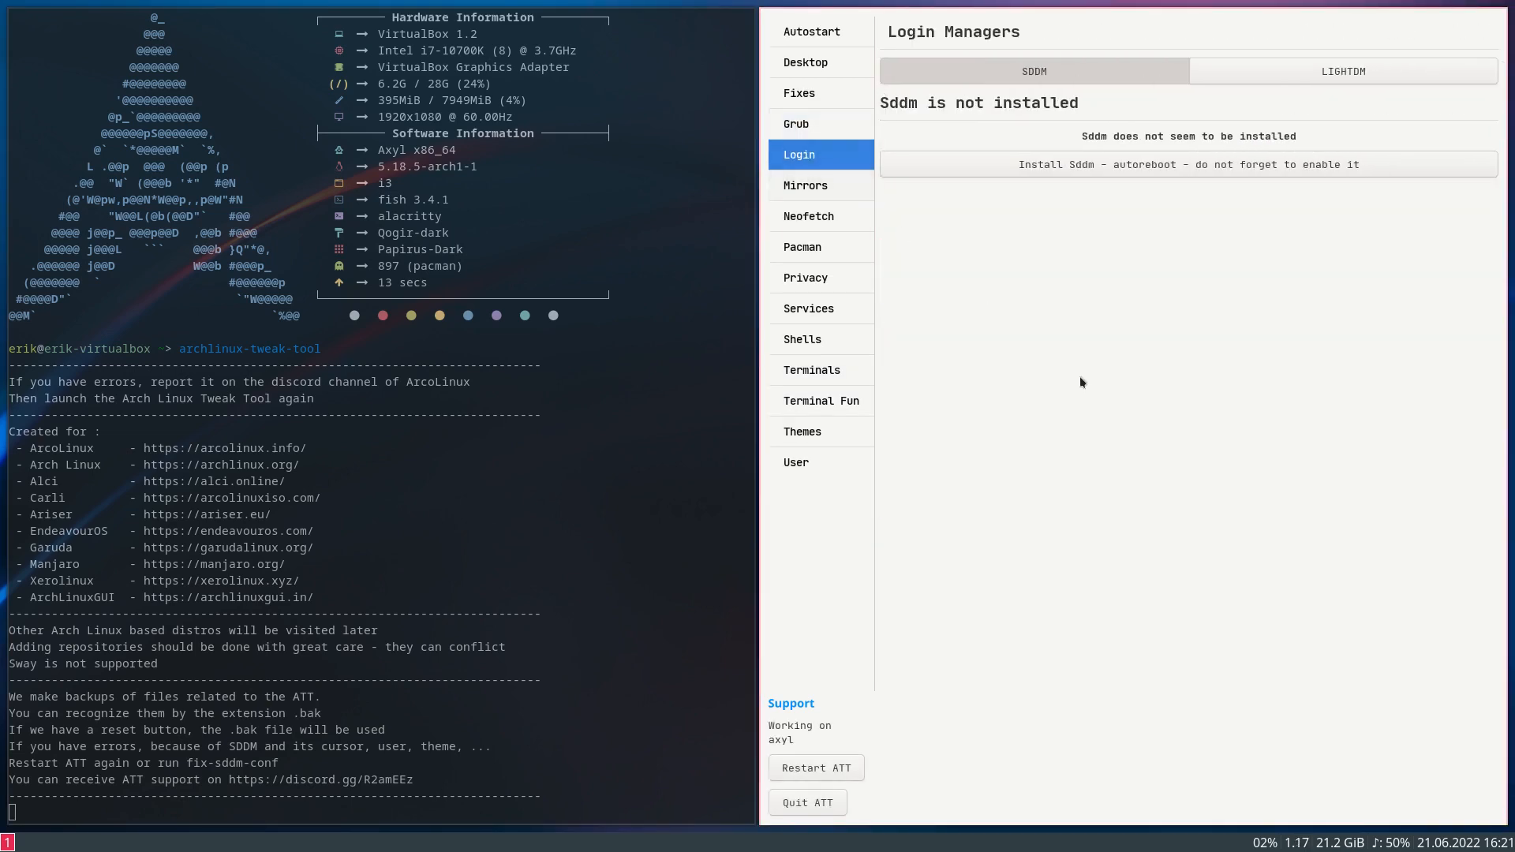
# Fullscreen the Tweak Tool, then close its window with the Super+Q shortcut
pyautogui.press('super+f')
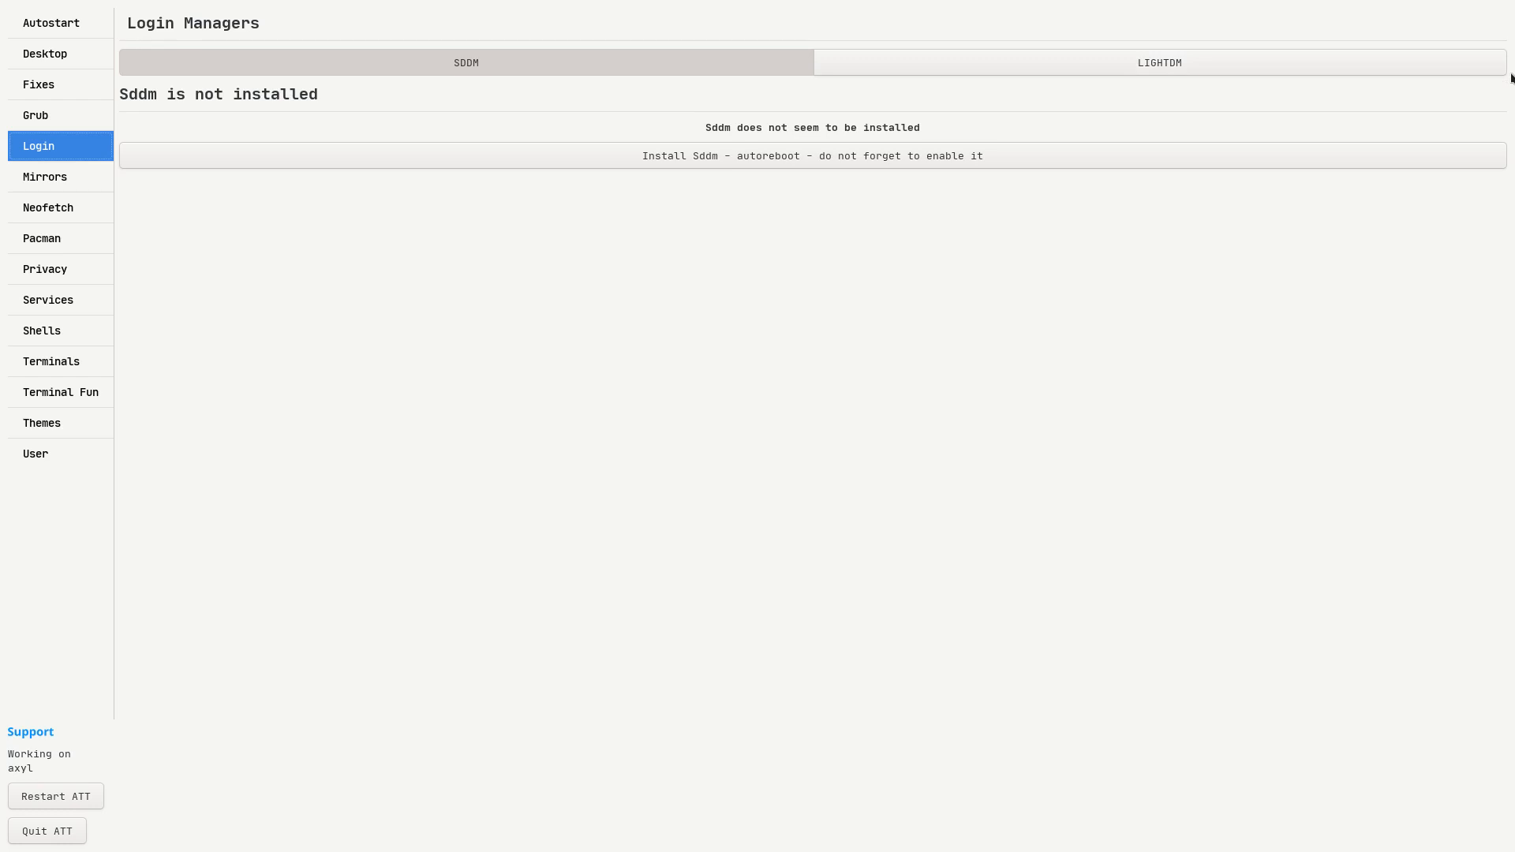
pyautogui.press('super+q')
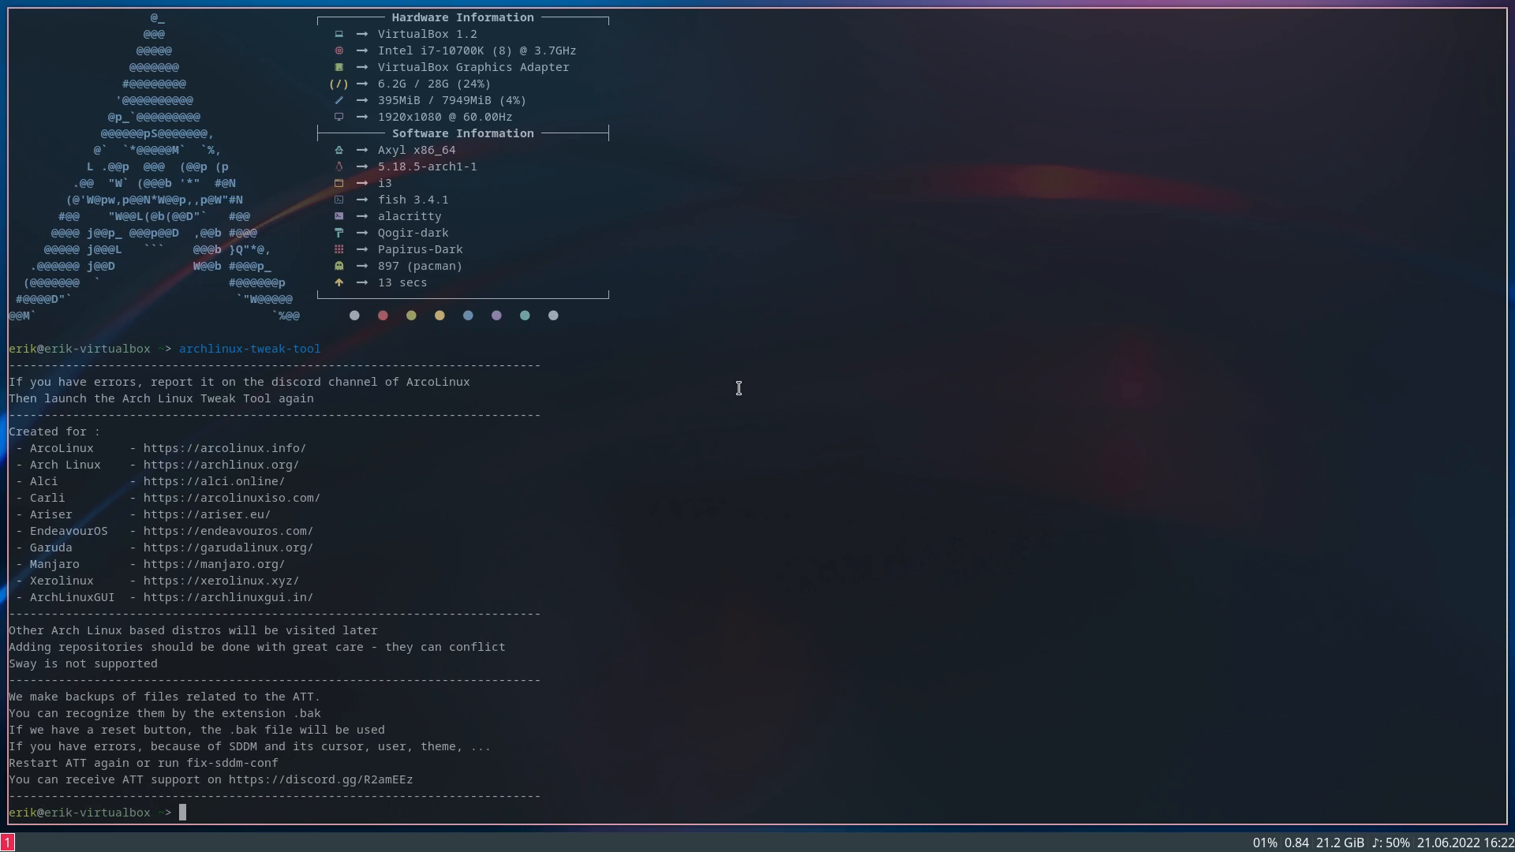
# Run a full system upgrade with sudo pacman -Syyu, which finds nothing to update
pyautogui.write('sudo pacman -Syyu')
pyautogui.press('Return')
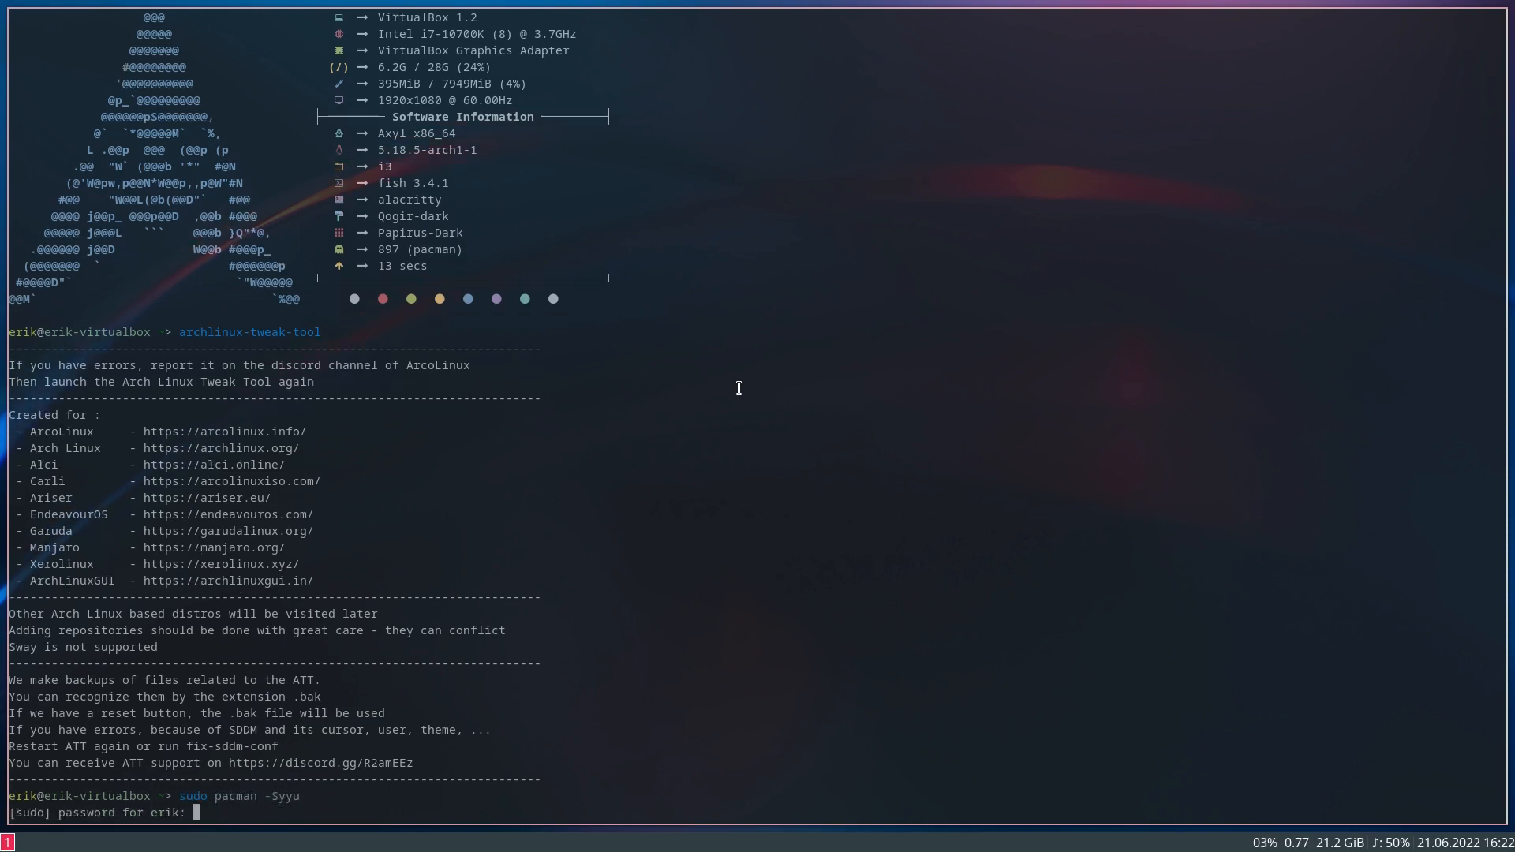
pyautogui.write('*')
pyautogui.press('Return')
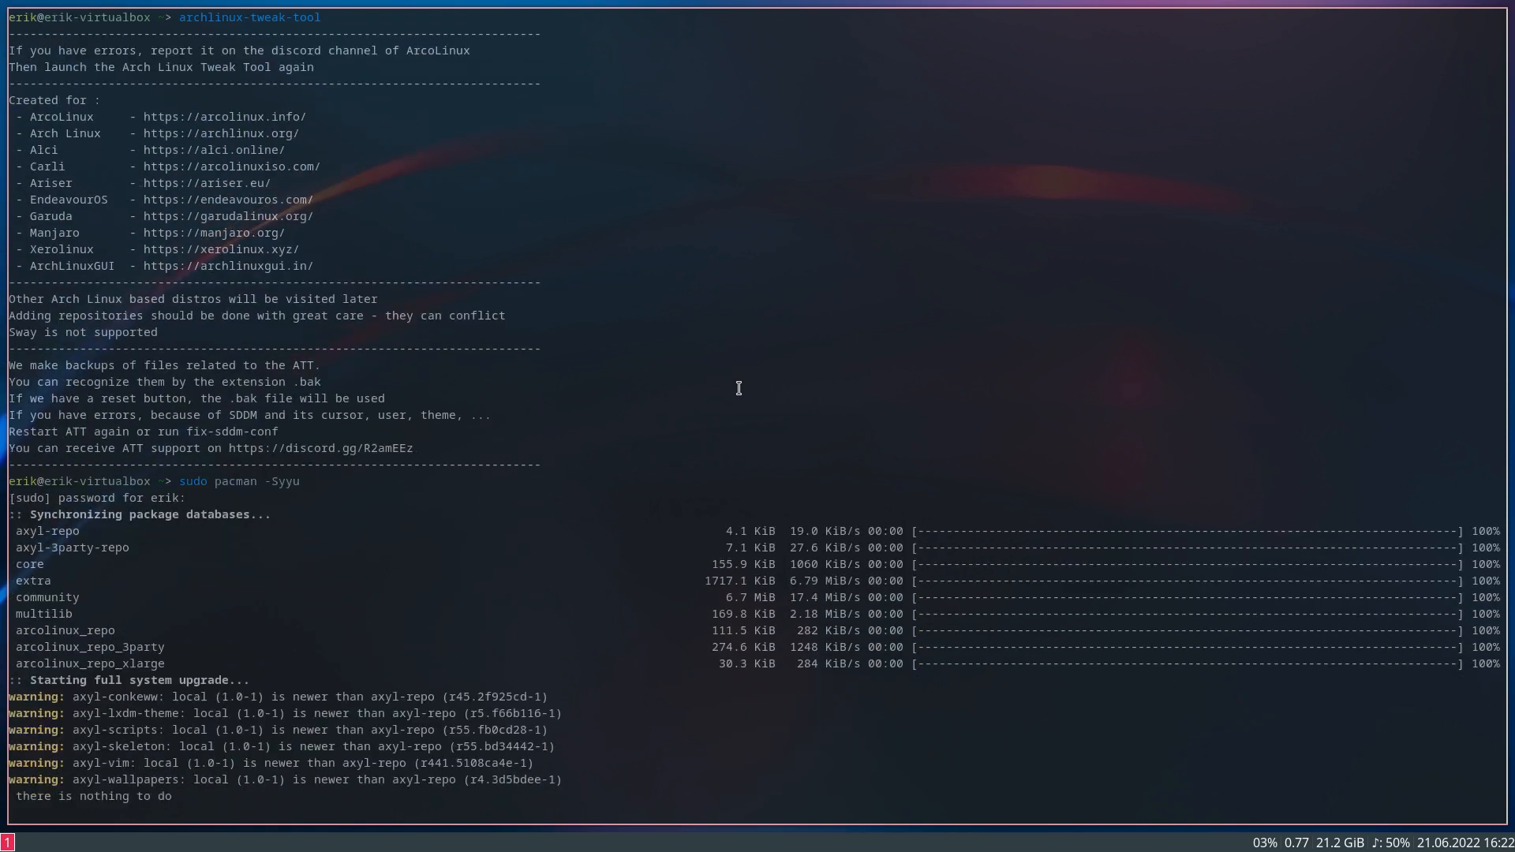
# Relaunch archlinux-tweak-tool, view its Mirrors page fullscreen, then close the tool
pyautogui.press('Up')
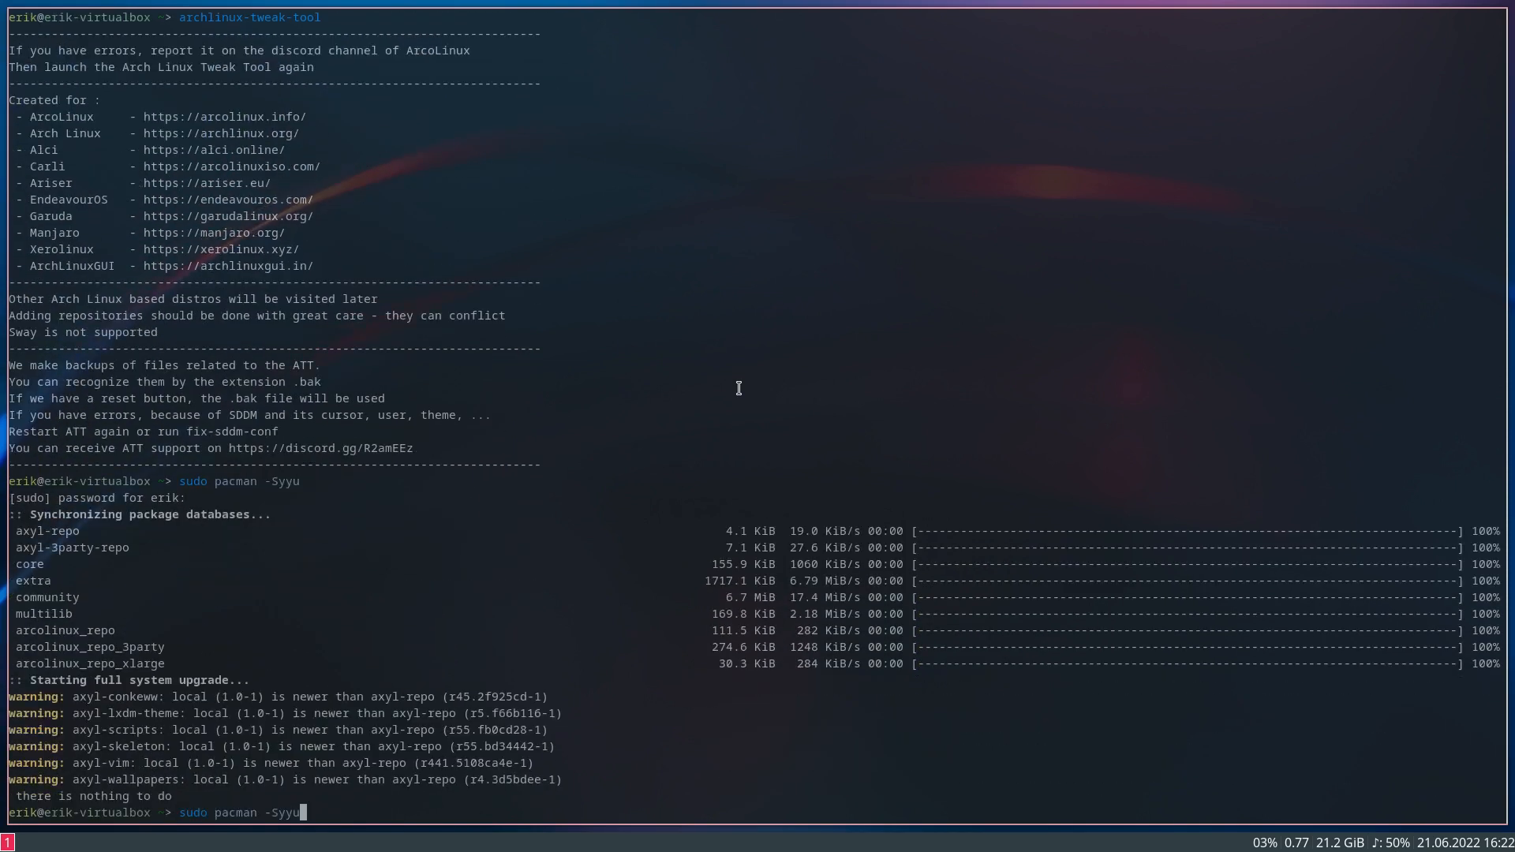
pyautogui.press('BackSpace')
pyautogui.press('BackSpace')
pyautogui.press('BackSpace')
pyautogui.press('BackSpace')
pyautogui.press('BackSpace')
pyautogui.press('BackSpace')
pyautogui.press('BackSpace')
pyautogui.press('BackSpace')
pyautogui.press('BackSpace')
pyautogui.press('BackSpace')
pyautogui.press('BackSpace')
pyautogui.press('BackSpace')
pyautogui.press('BackSpace')
pyautogui.press('BackSpace')
pyautogui.press('BackSpace')
pyautogui.press('BackSpace')
pyautogui.press('BackSpace')
pyautogui.write('archlinux-tweak-tool')
pyautogui.press('Return')
pyautogui.write('••')
pyautogui.press('Return')
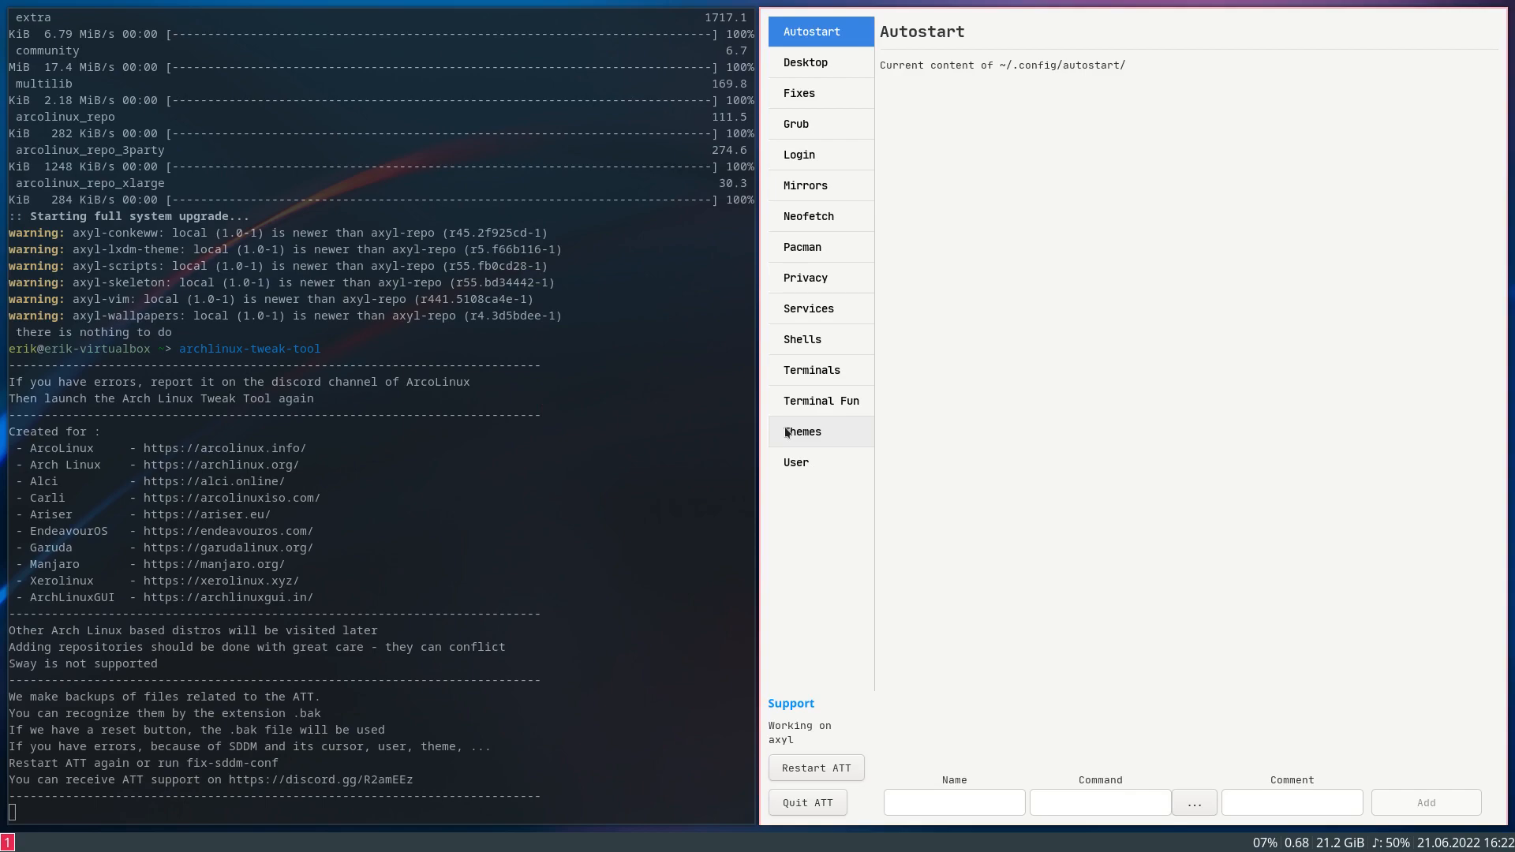
pyautogui.click(828, 186)
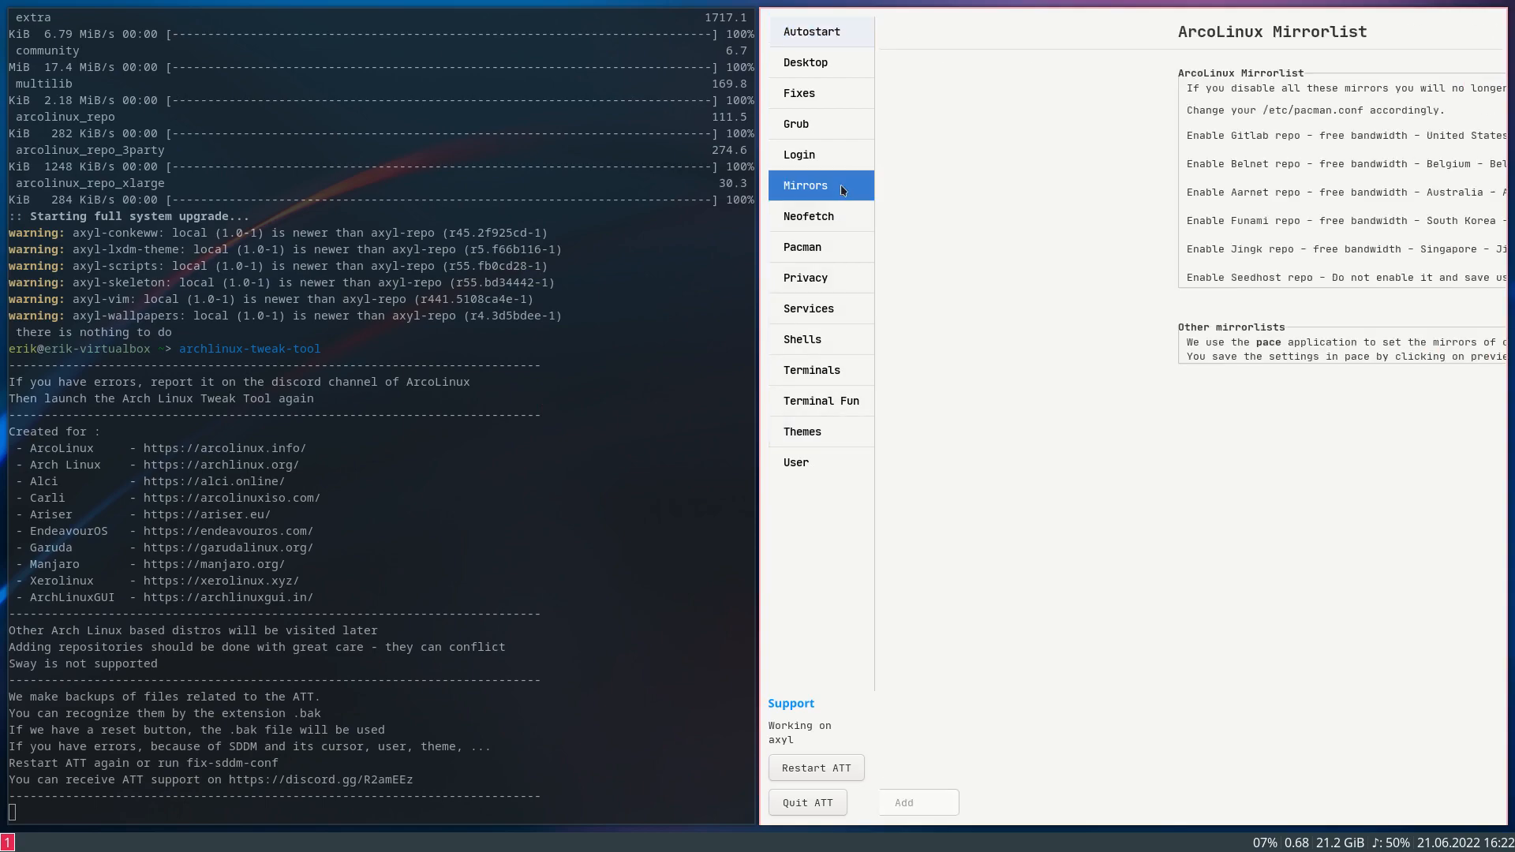
pyautogui.press('super+f')
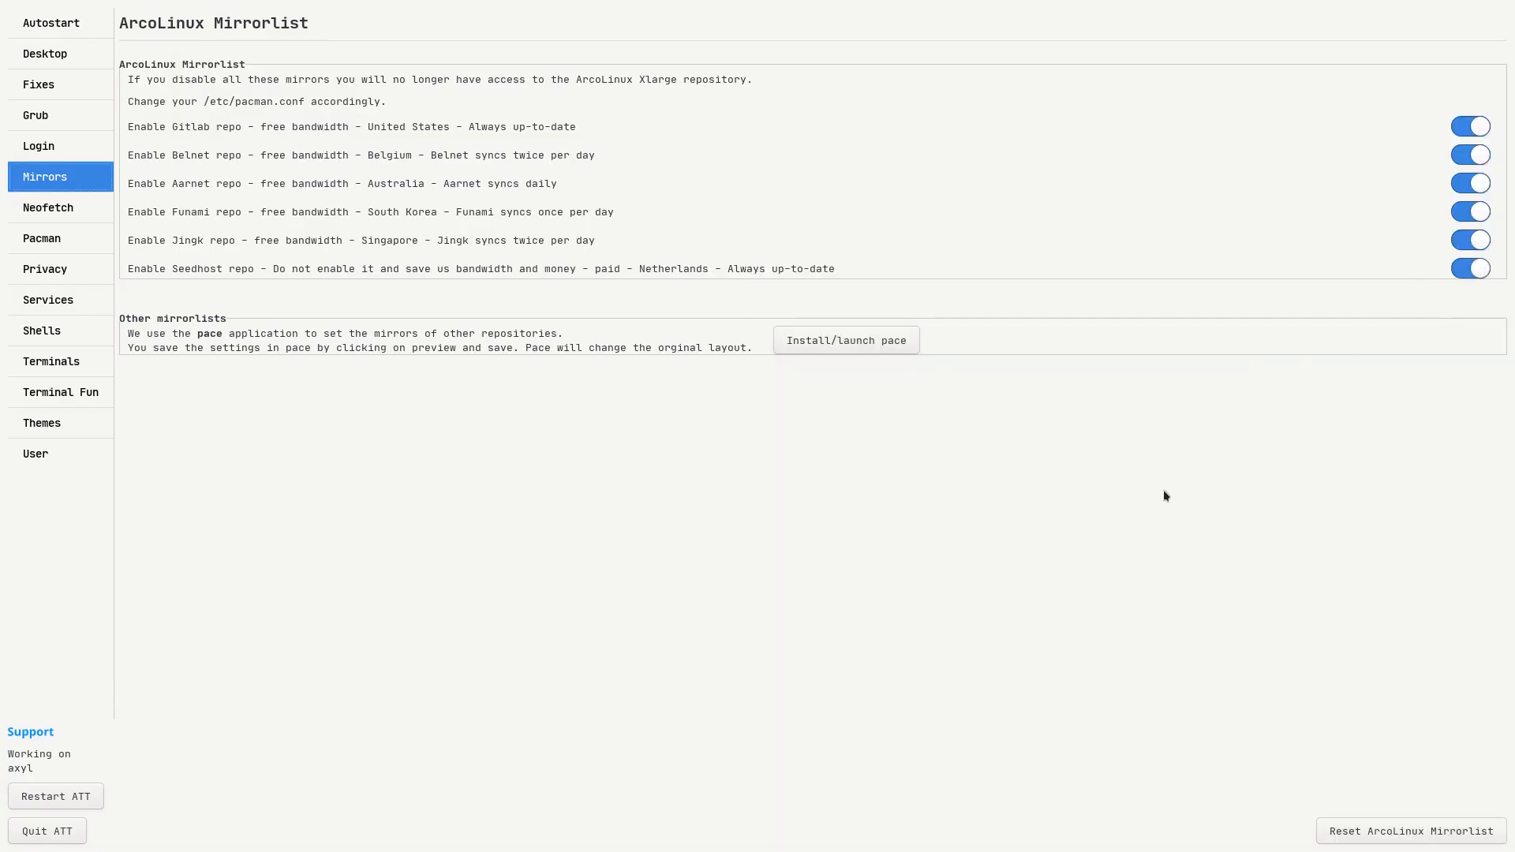
pyautogui.press('super+q')
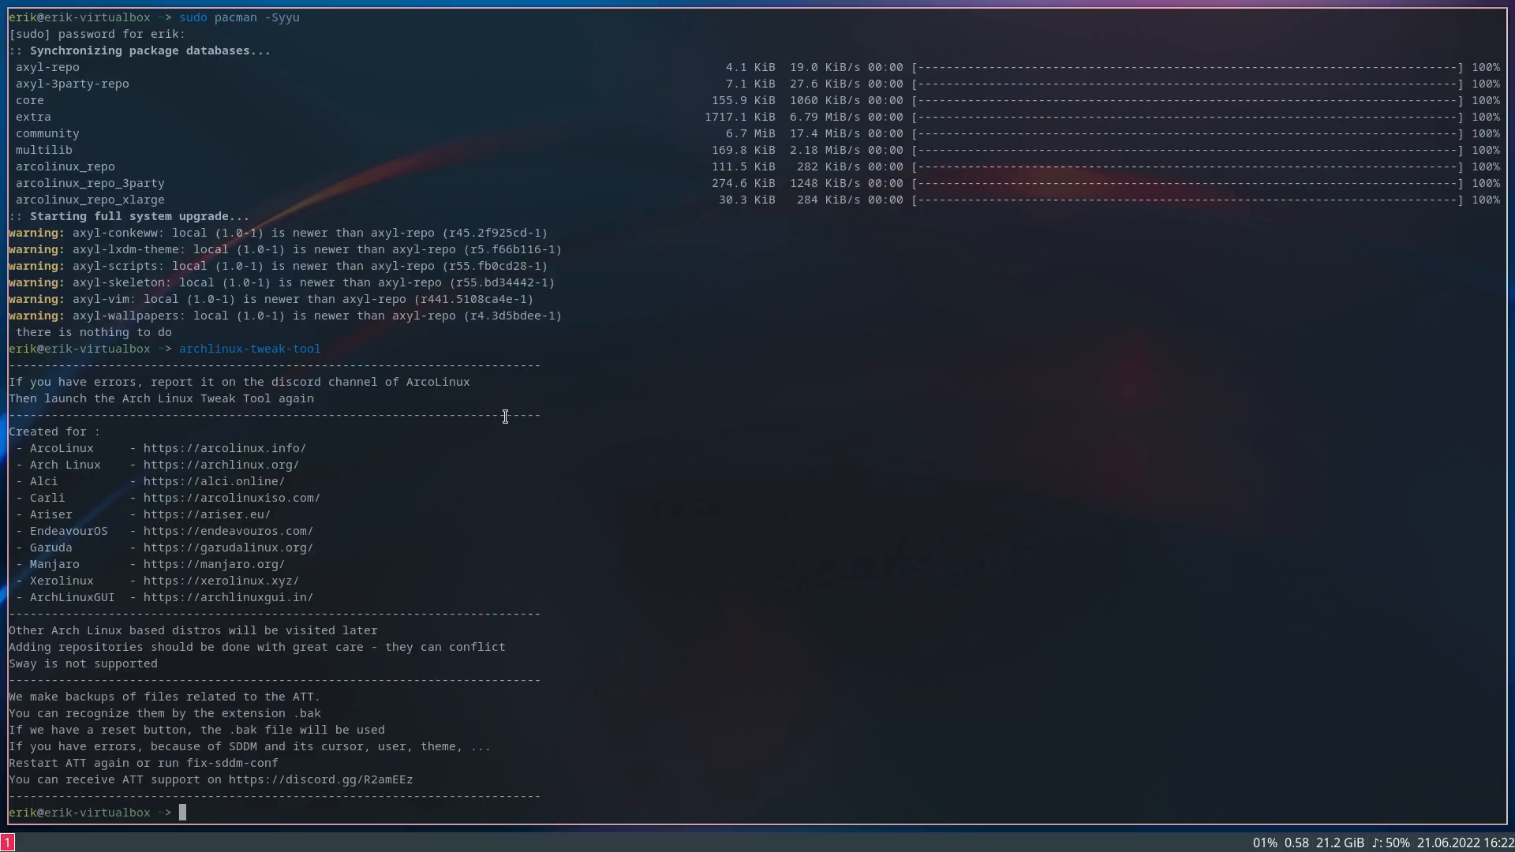
# Run the update command to refresh the system
pyautogui.write('upda')
pyautogui.write('te')
pyautogui.press('Return')
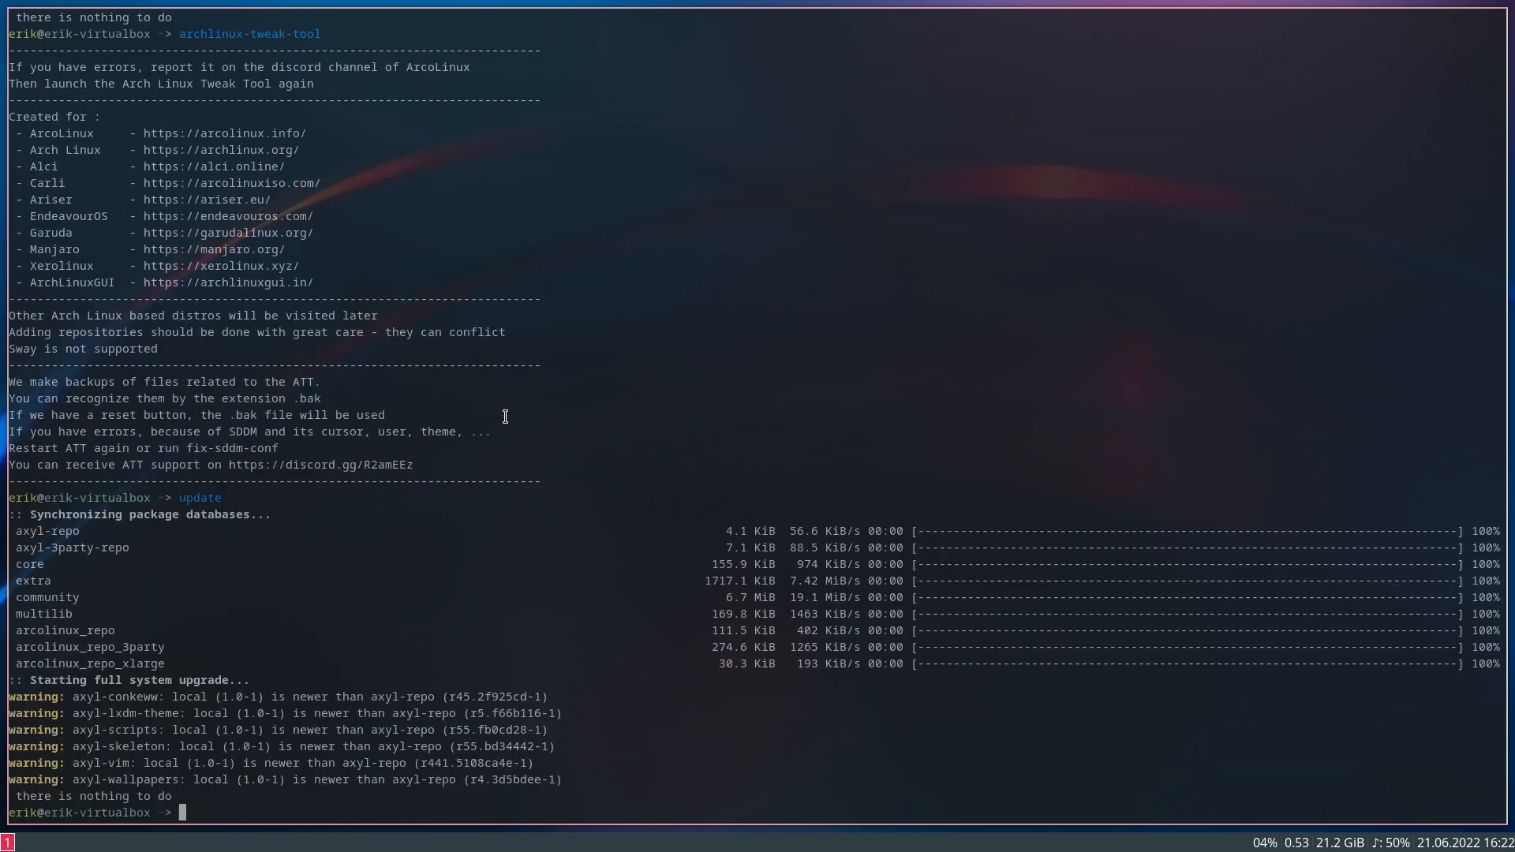
# Install archlinux-tweak-tool-dev-git, agreeing to remove the conflicting archlinux-tweak-tool-git
pyautogui.write('sudo pacman -S archlinux-tools')
pyautogui.press('BackSpace')
pyautogui.press('BackSpace')
pyautogui.press('BackSpace')
pyautogui.press('BackSpace')
pyautogui.press('BackSpace')
pyautogui.press('BackSpace')
pyautogui.press('BackSpace')
pyautogui.press('BackSpace')
pyautogui.press('BackSpace')
pyautogui.press('BackSpace')
pyautogui.press('BackSpace')
pyautogui.press('BackSpace')
pyautogui.press('BackSpace')
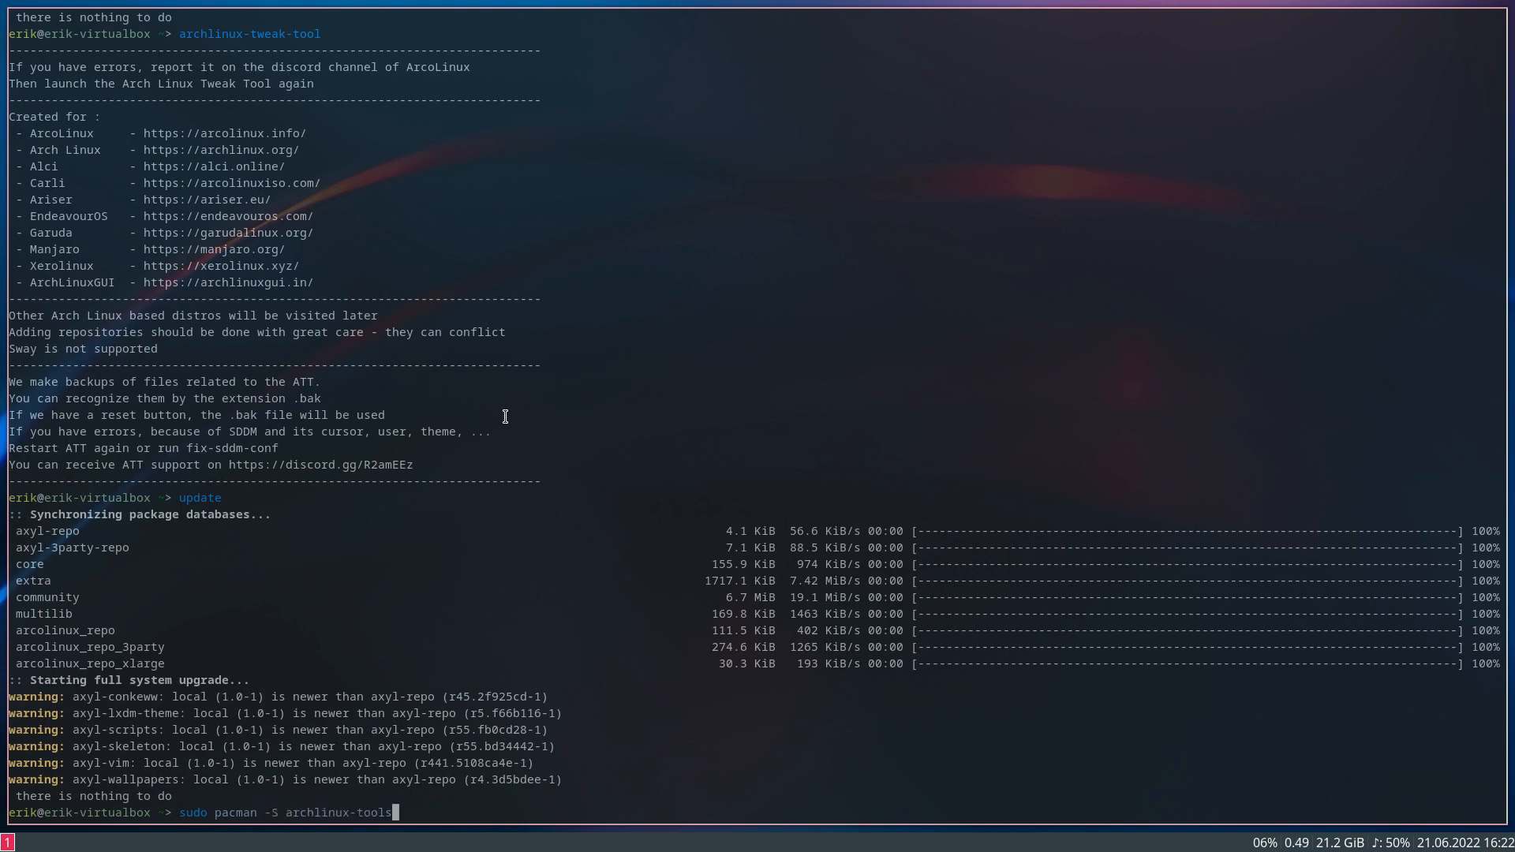
pyautogui.write('hlin')
pyautogui.press('Tab')
pyautogui.write('twe')
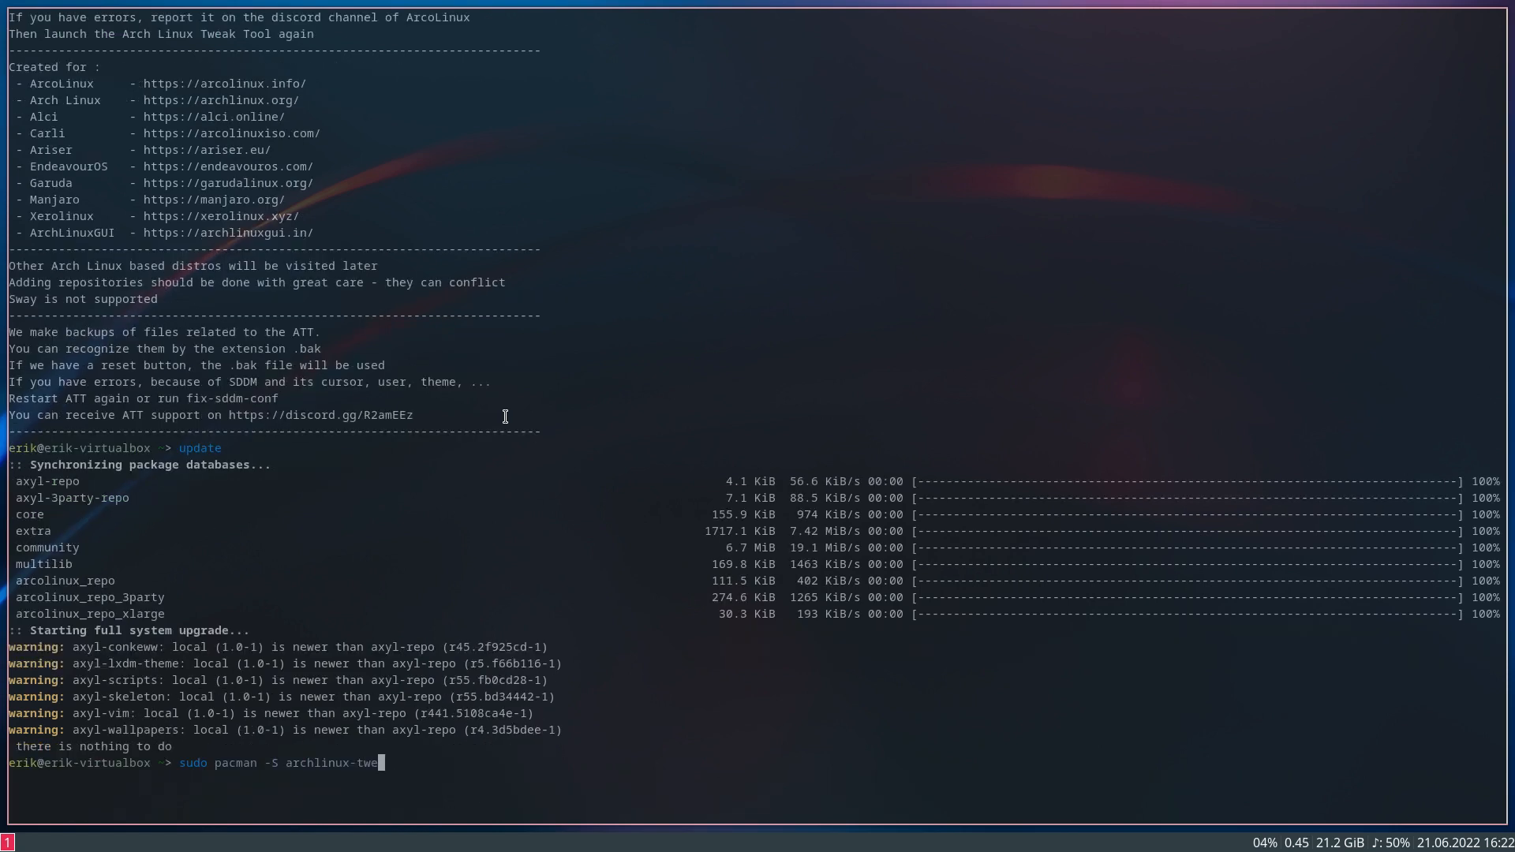
pyautogui.press('Tab')
pyautogui.write('de')
pyautogui.press('Tab')
pyautogui.press('Return')
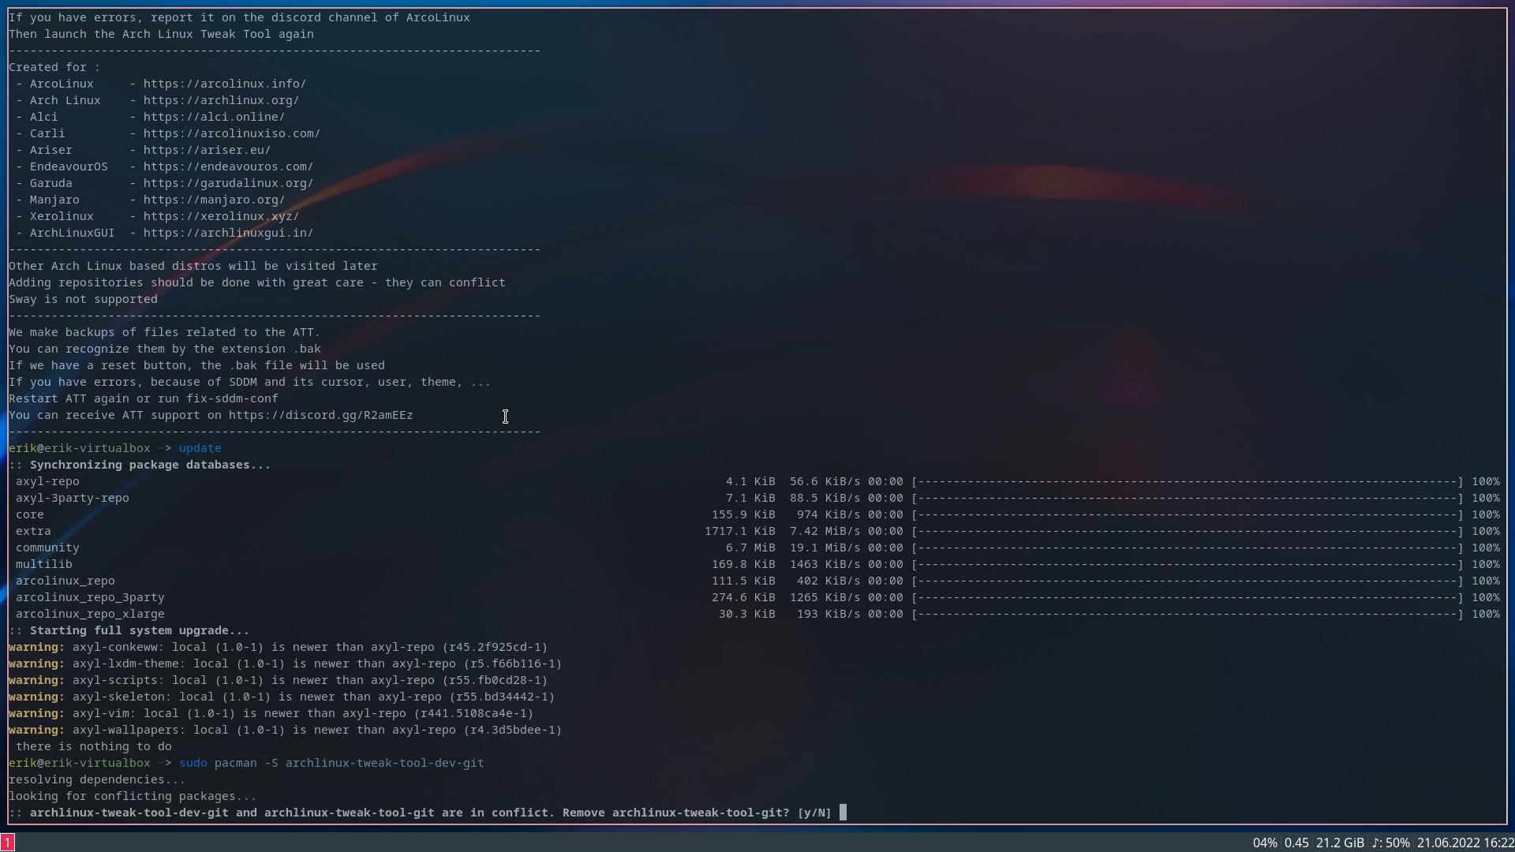
pyautogui.write('y')
pyautogui.press('Return')
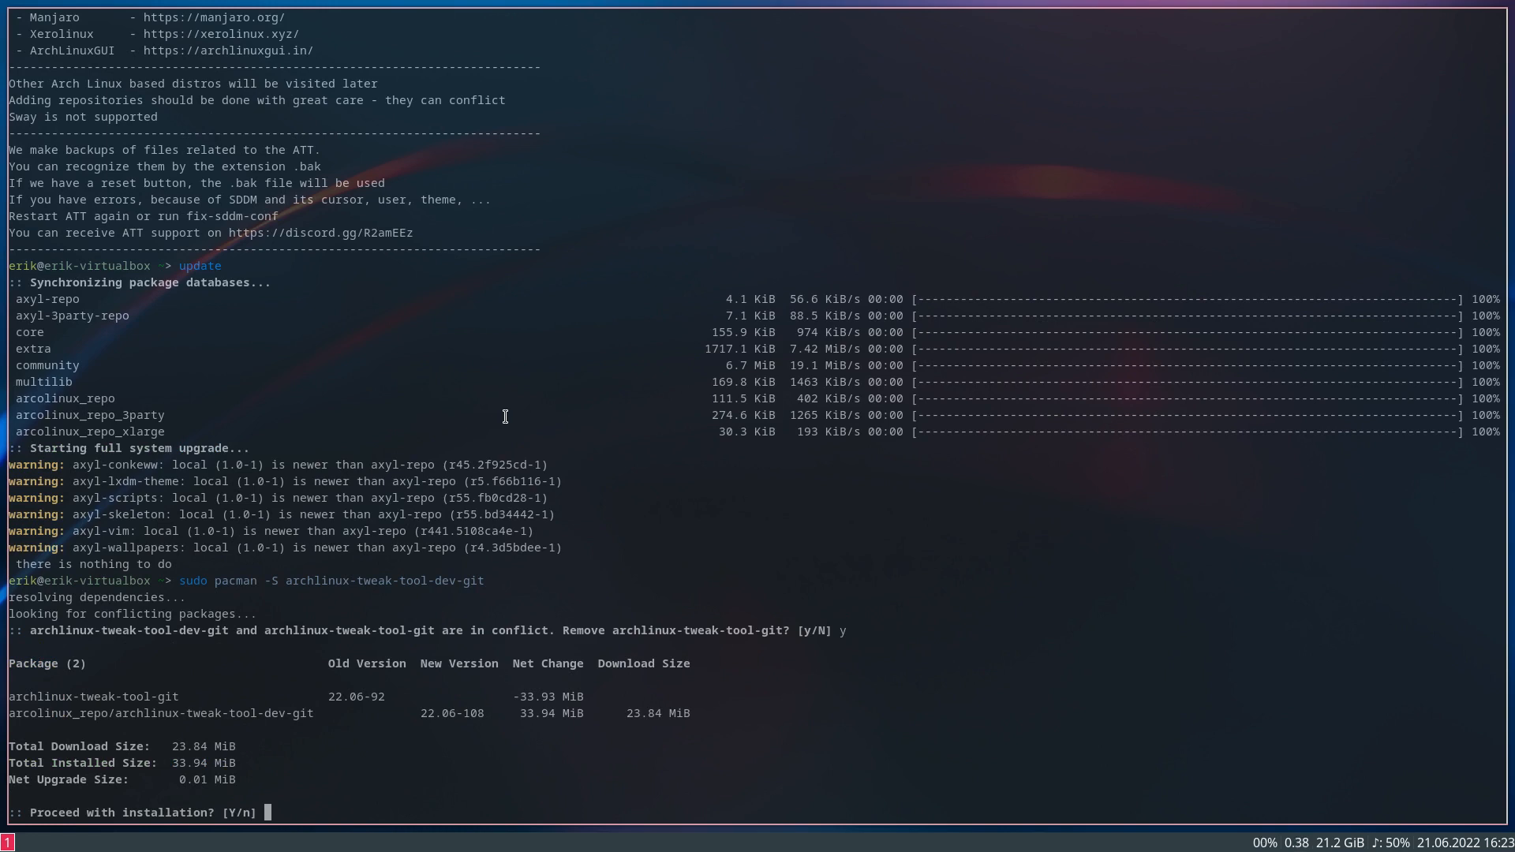
pyautogui.press('Return')
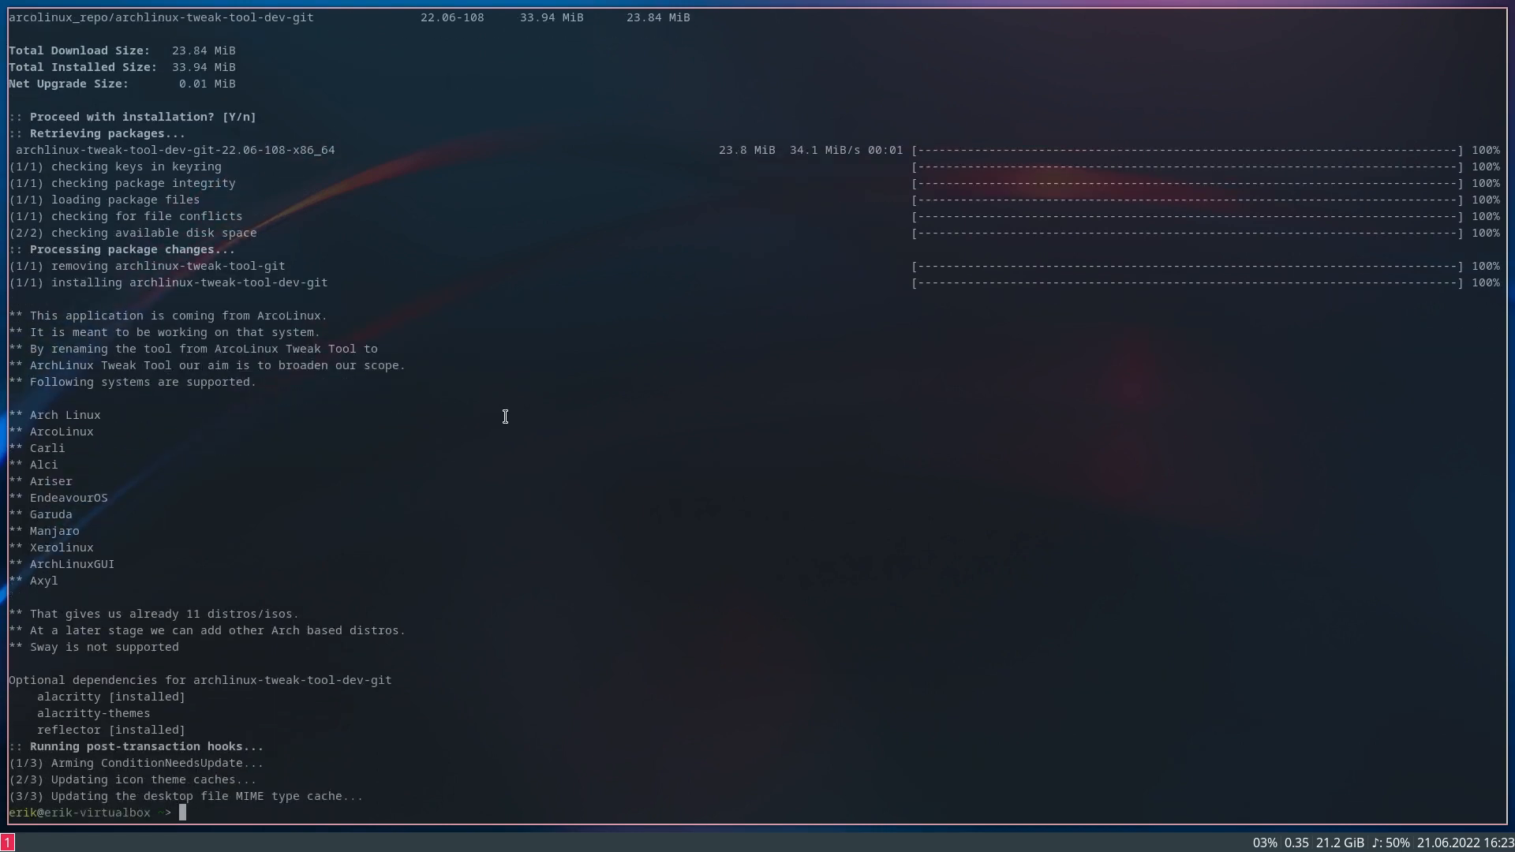
# Highlight Axyl and the distro count 11 in the terminal's supported distro list
pyautogui.doubleClick(44, 580)
pyautogui.doubleClick(193, 613)
pyautogui.click(272, 613)
# Launch the updated archlinux-tweak-tool and authenticate with the password
pyautogui.write('archli')
pyautogui.press('Tab')
pyautogui.press('Right')
pyautogui.press('Return')
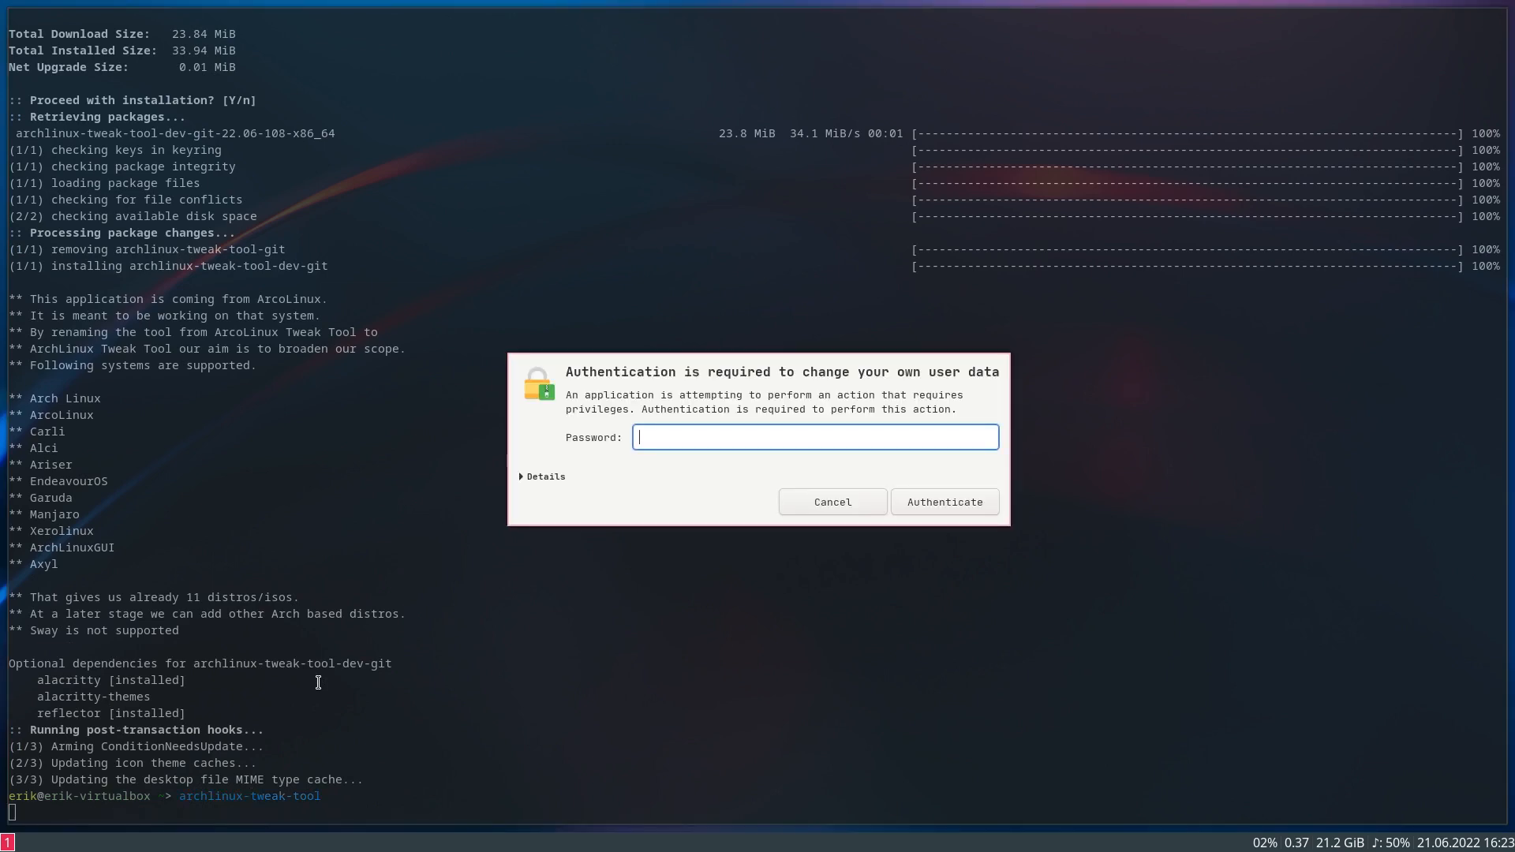
pyautogui.write('****')
pyautogui.press('Return')
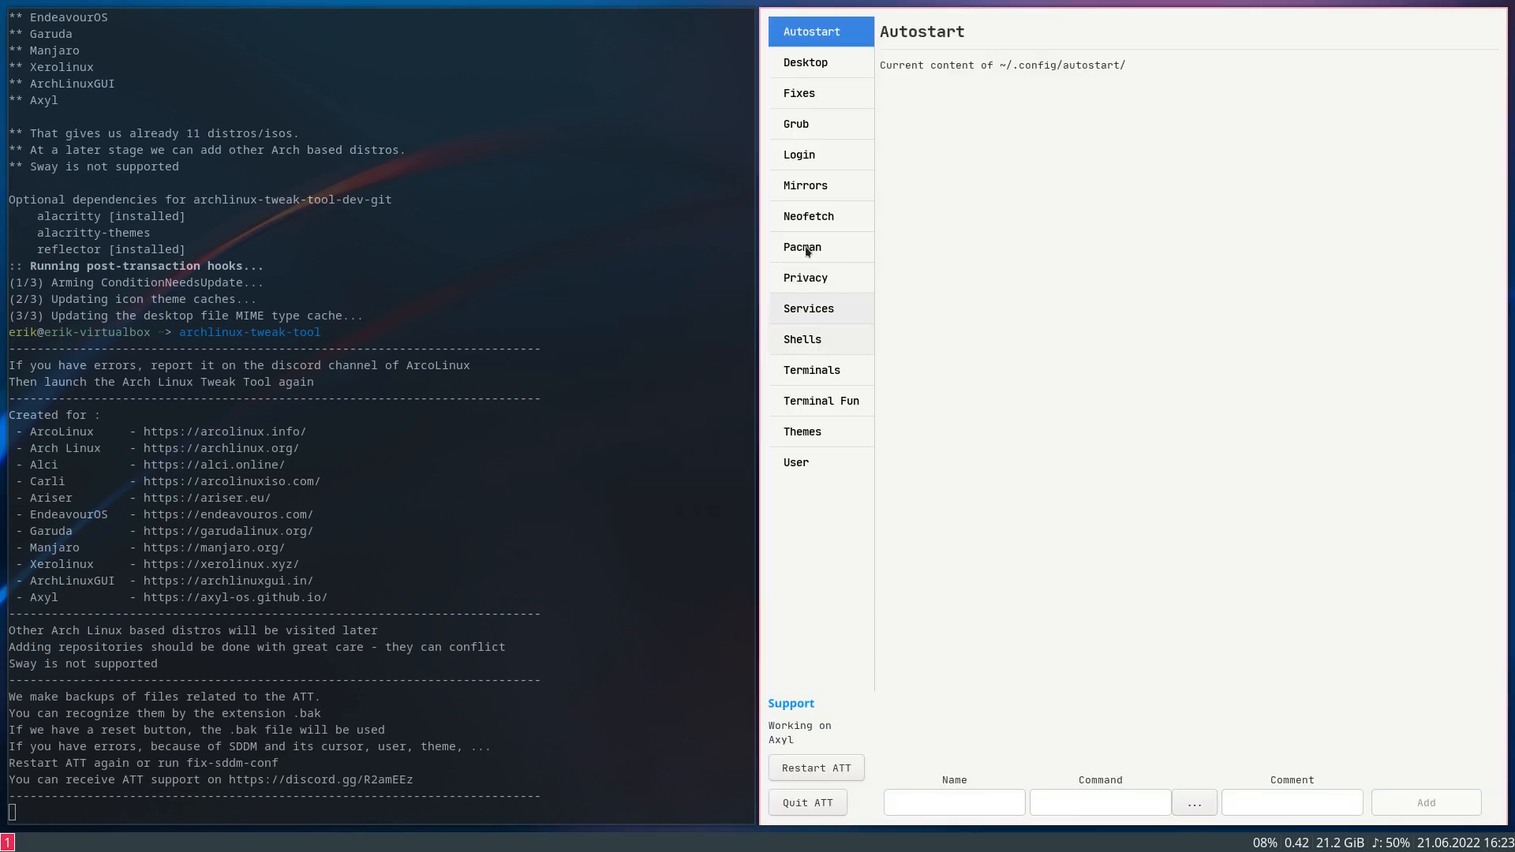
# Check the Login page's LXDM and LightDM tabs, confirming LXDM is active, then switch to workspace 2
pyautogui.click(830, 151)
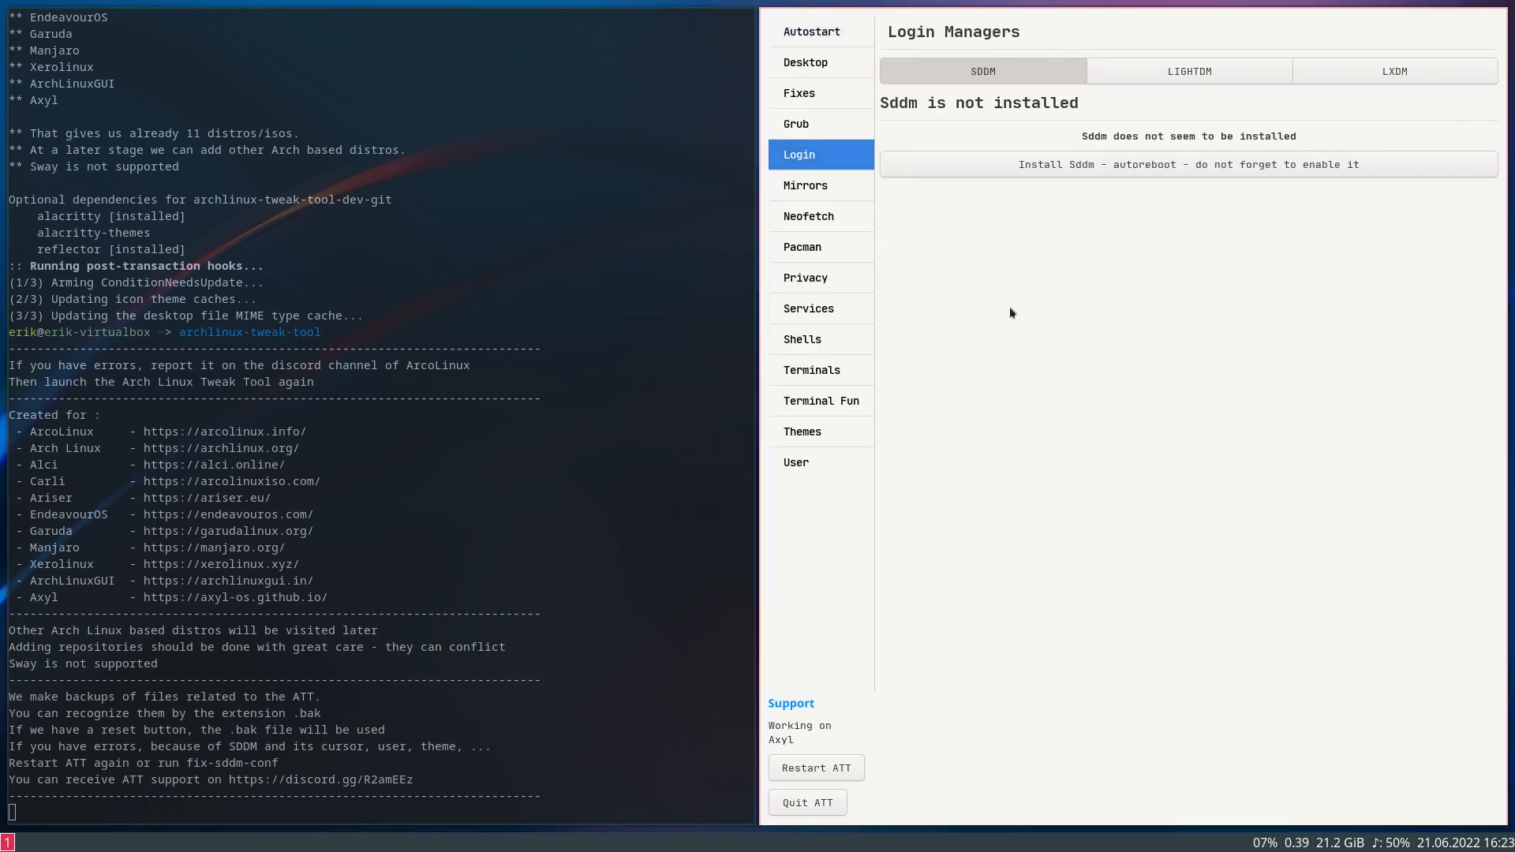
pyautogui.click(1409, 73)
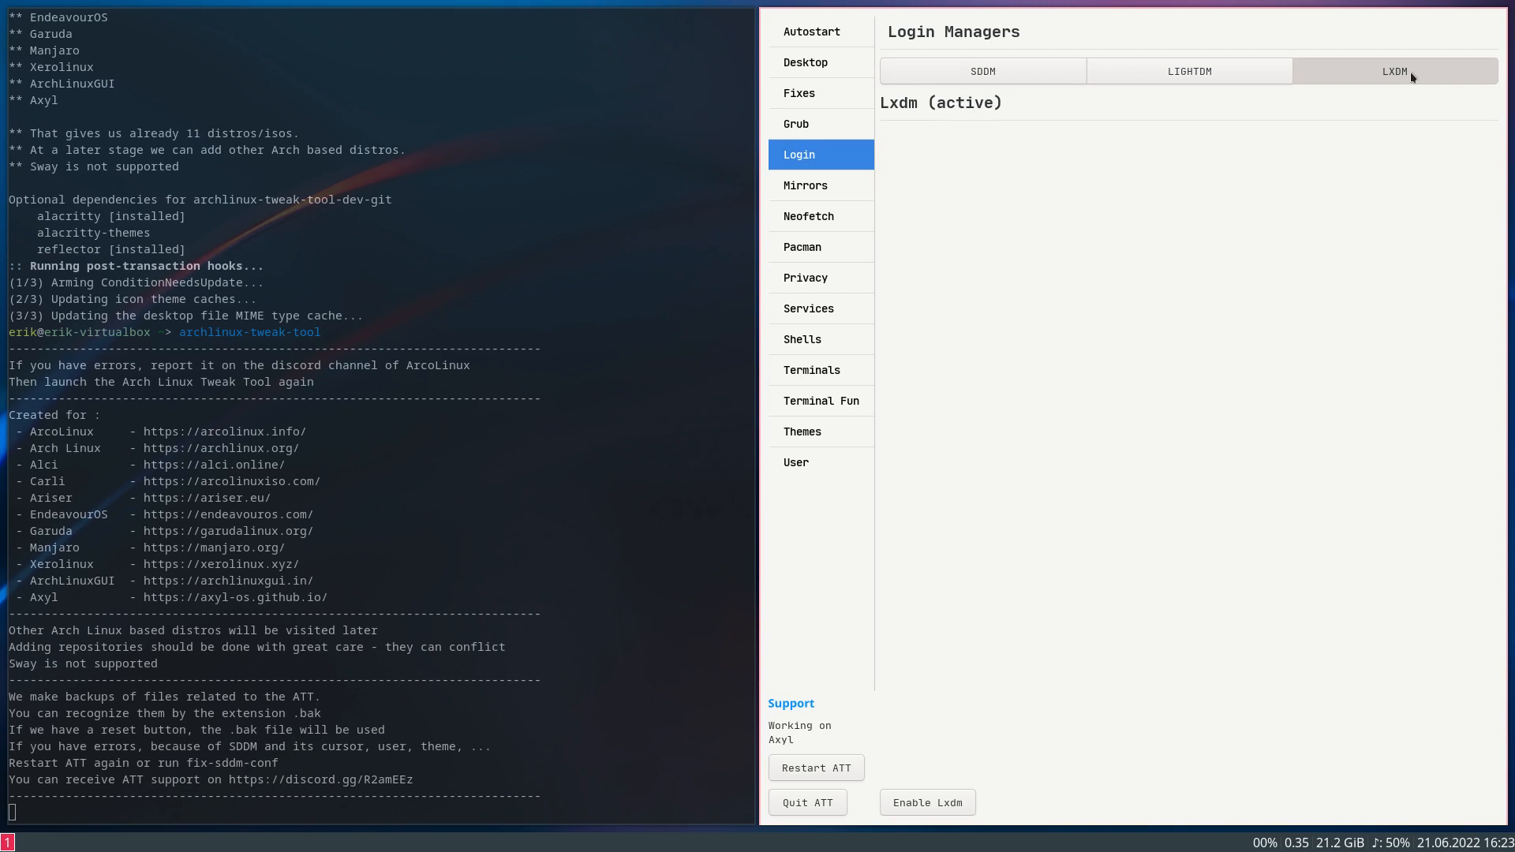
pyautogui.click(1225, 70)
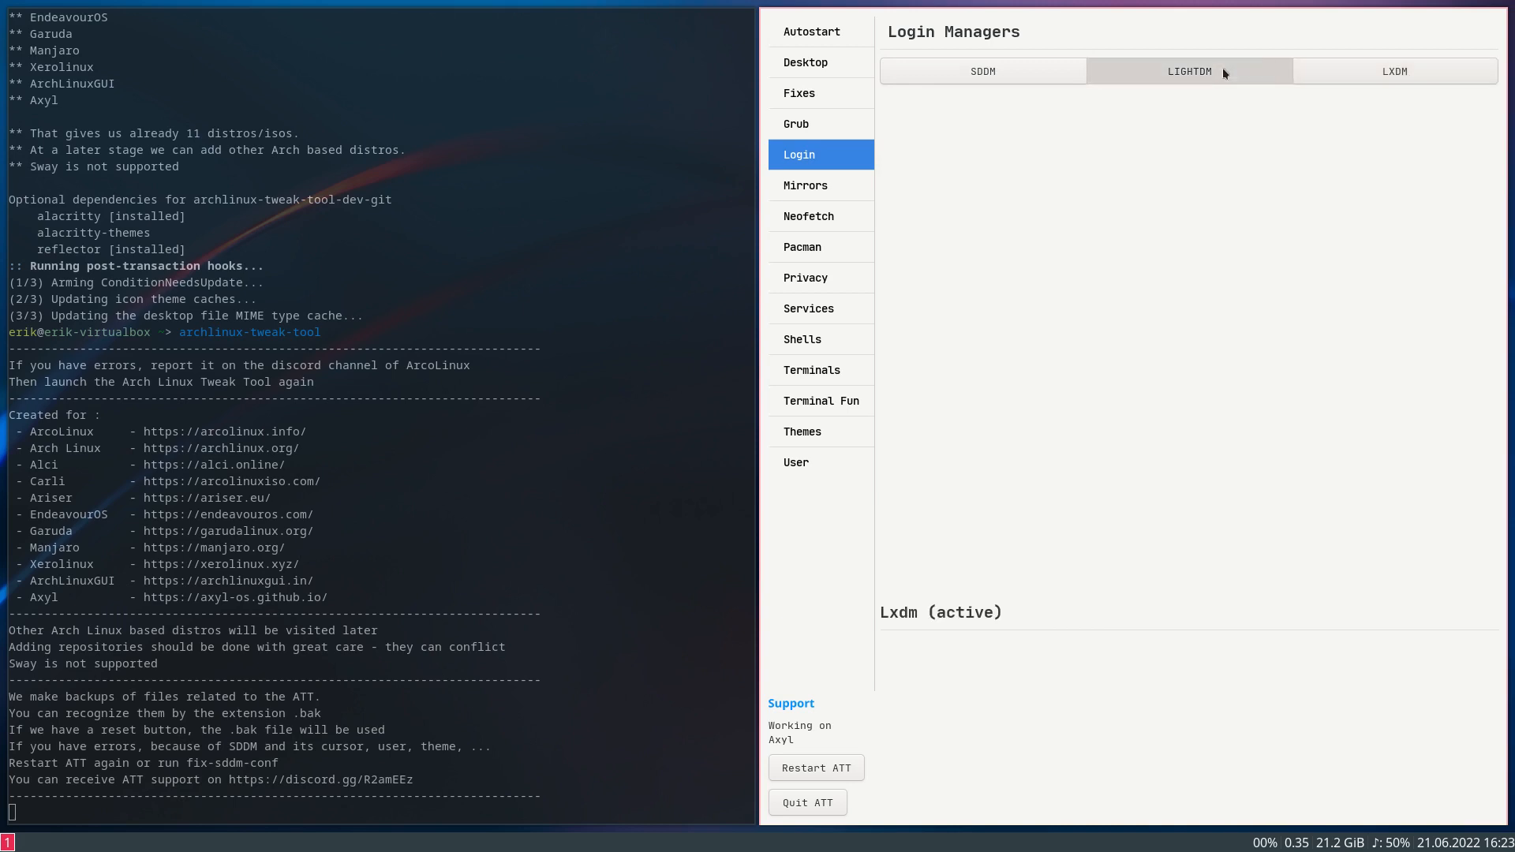
pyautogui.click(1385, 68)
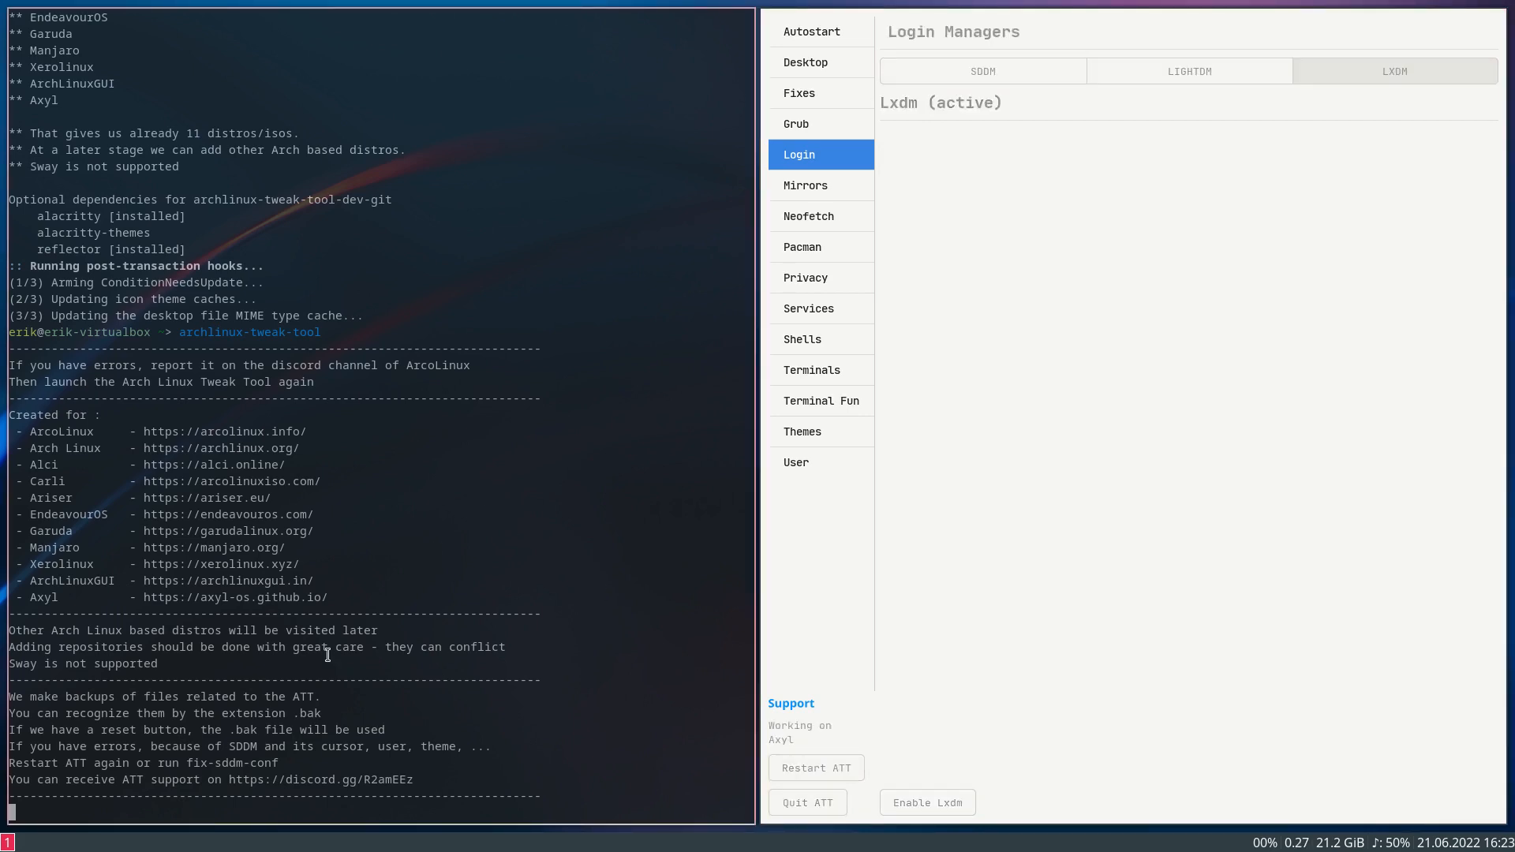
pyautogui.press('super+2')
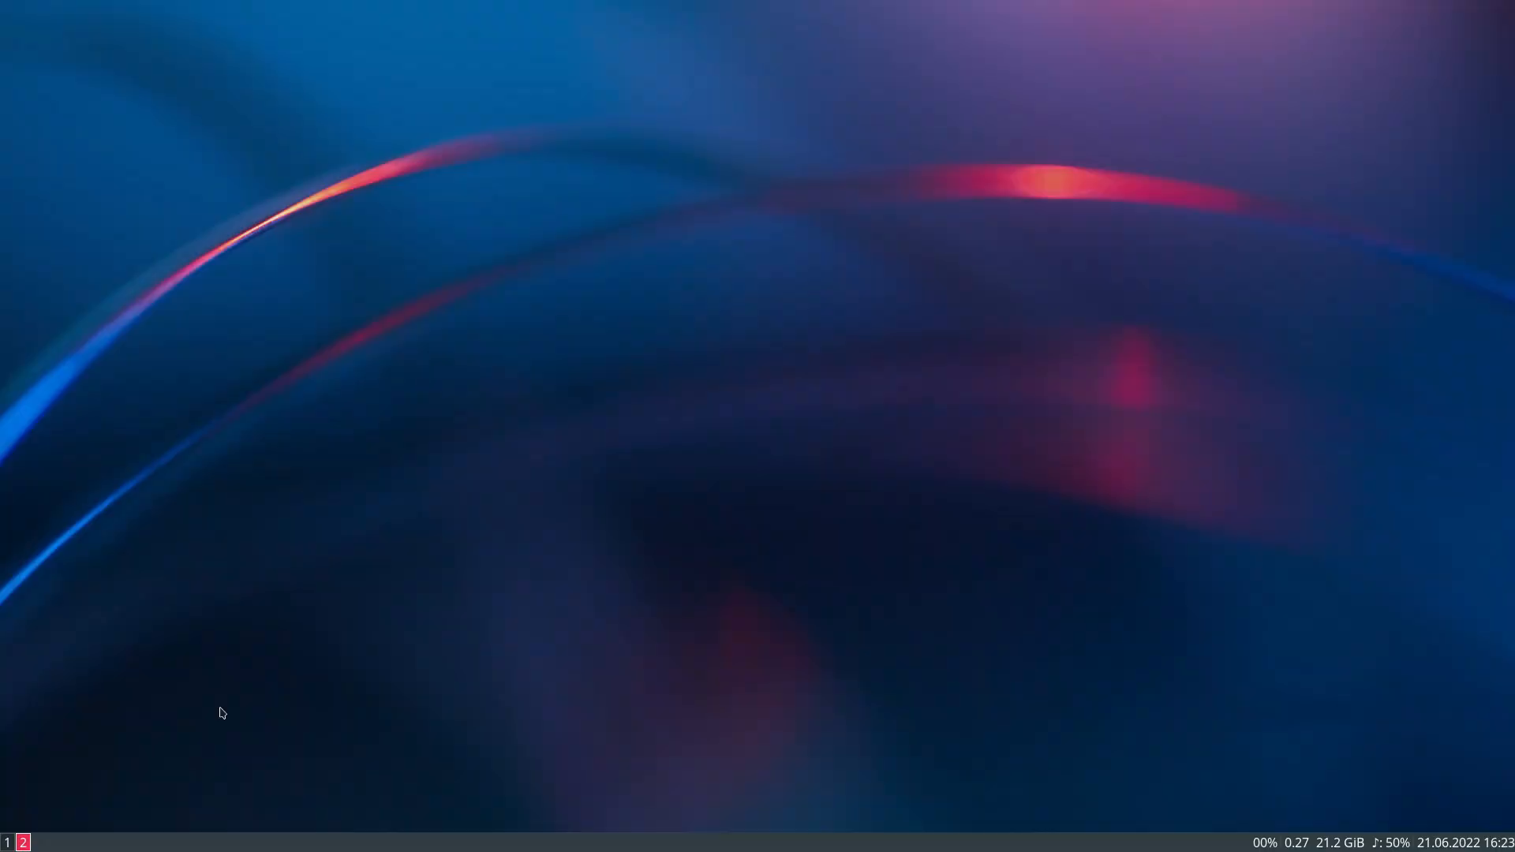
# Open a new terminal and type sudo pacman -R axyl-
pyautogui.press('super+Return')
pyautogui.write('sdudo')
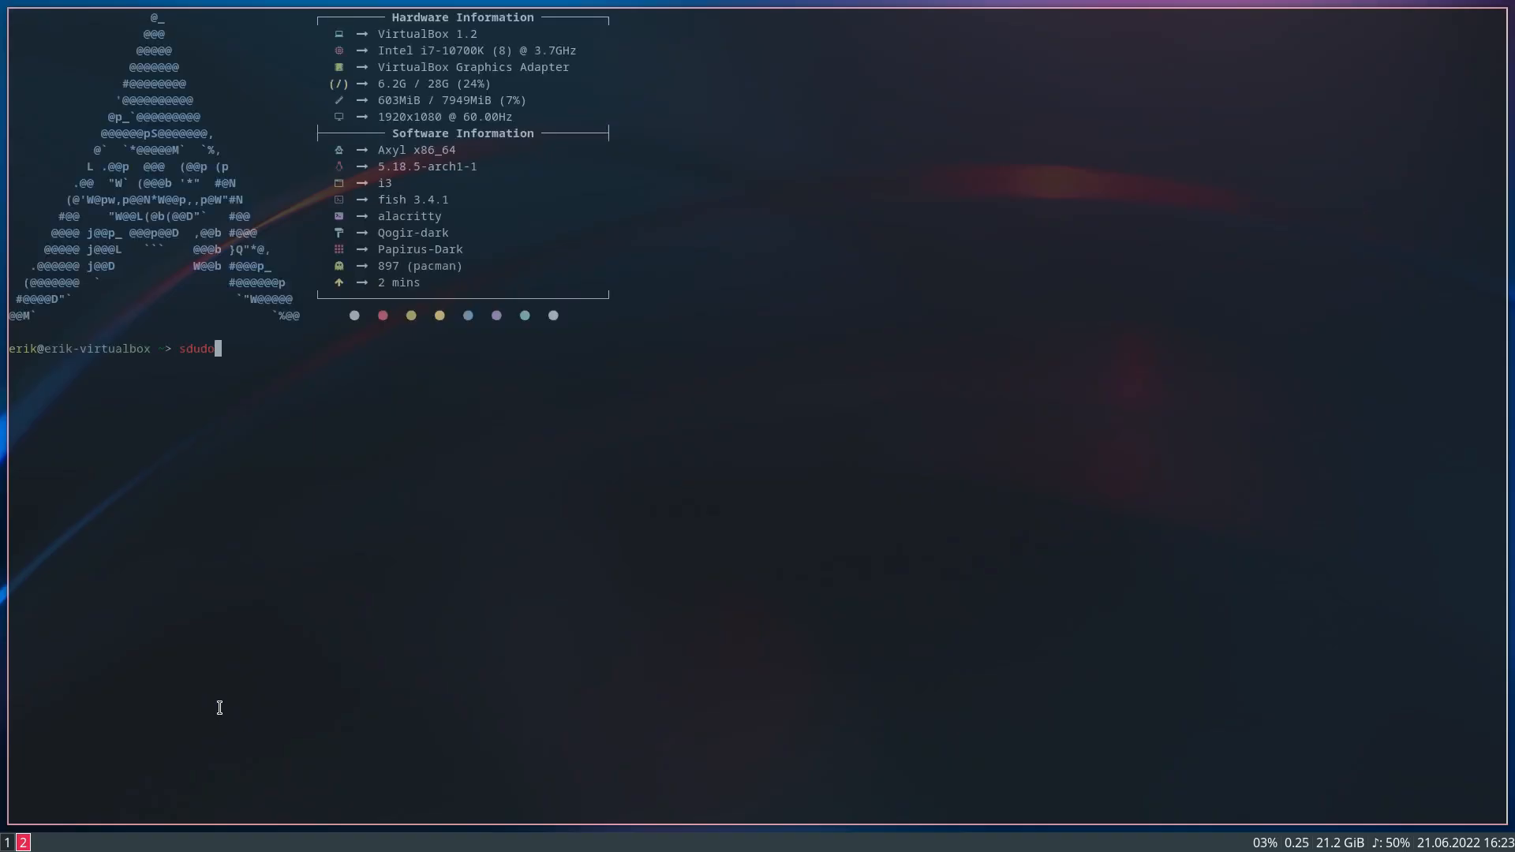
pyautogui.press('Left')
pyautogui.press('Left')
pyautogui.press('Left')
pyautogui.press('Left')
pyautogui.press('BackSpace')
pyautogui.press('Right')
pyautogui.press('Right')
pyautogui.press('Right')
pyautogui.press('Right')
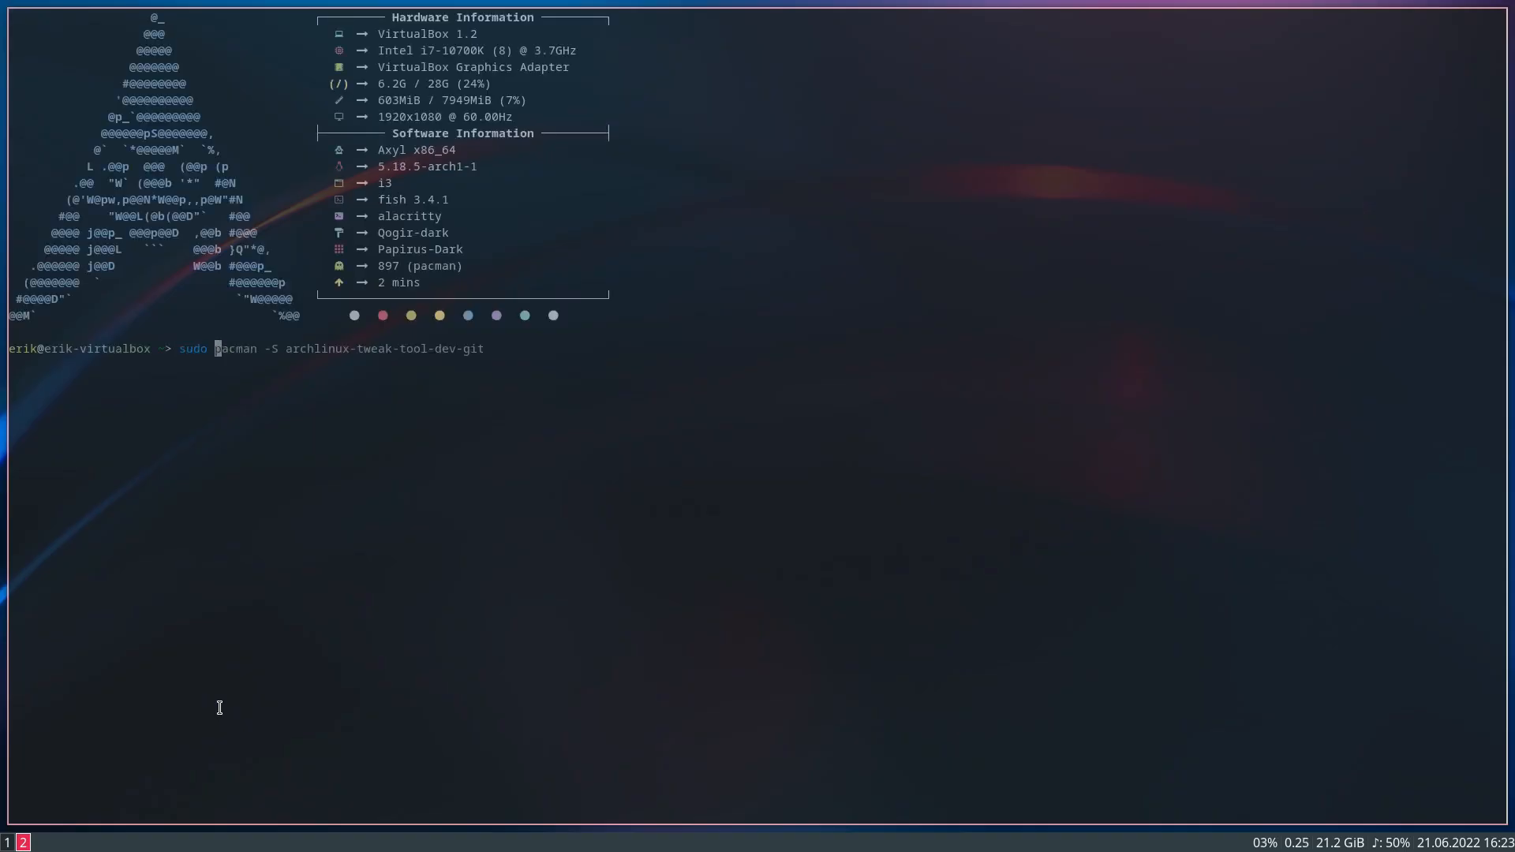
pyautogui.write('papamcan')
pyautogui.press('BackSpace')
pyautogui.press('BackSpace')
pyautogui.press('BackSpace')
pyautogui.press('BackSpace')
pyautogui.press('BackSpace')
pyautogui.write('cman -R ax')
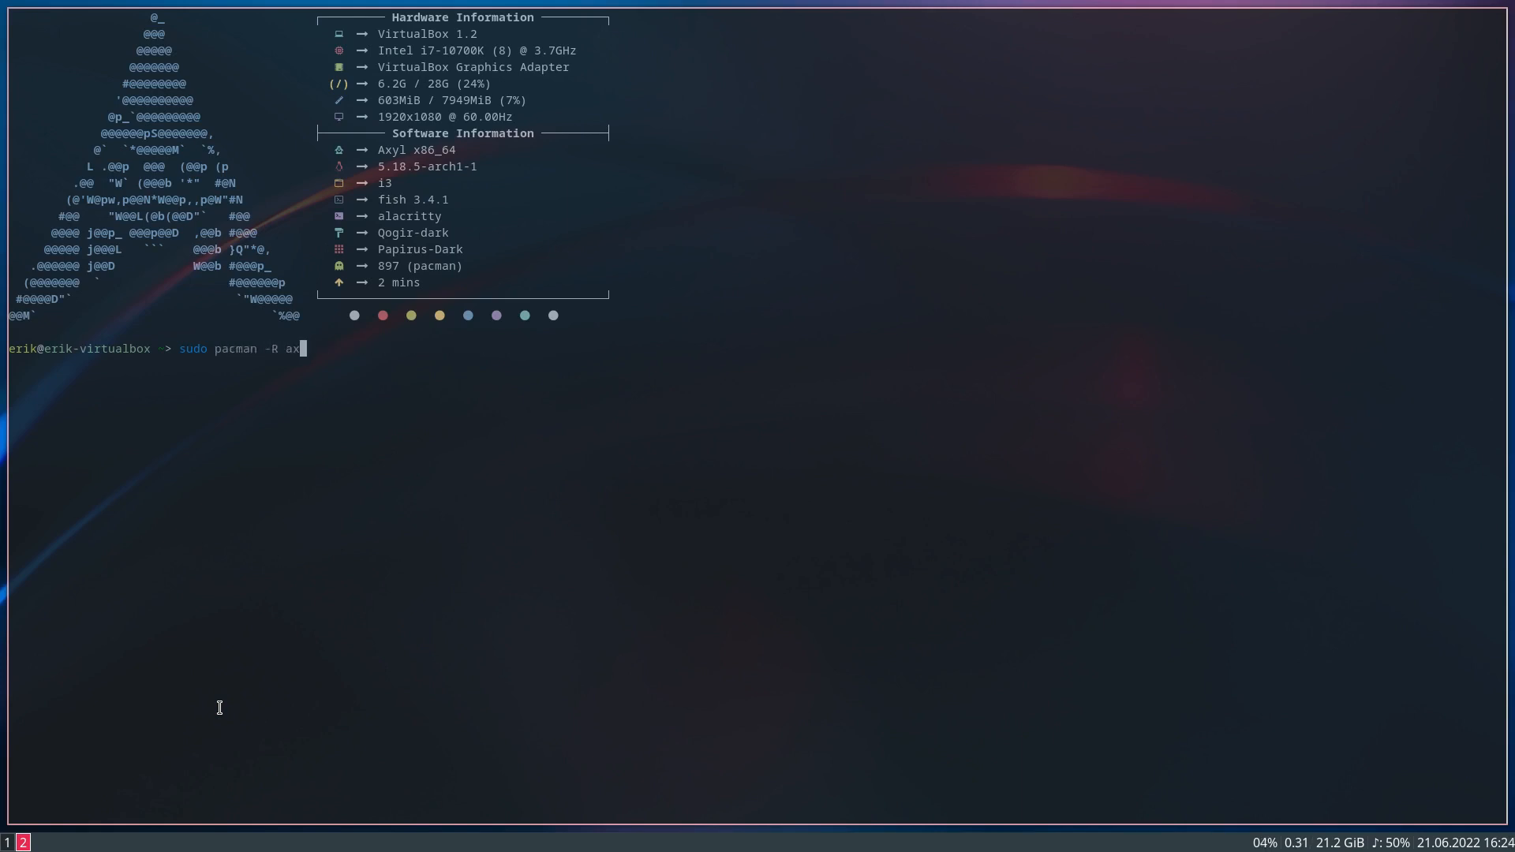
pyautogui.write('yl-')
# Browse the axyl package completions (axyl-lxdm-theme, axyl-nvim, axyl-skeleton, axyl-wallpapers), cancel, and return to workspace 1
pyautogui.press('Tab')
pyautogui.press('Tab')
pyautogui.press('Tab')
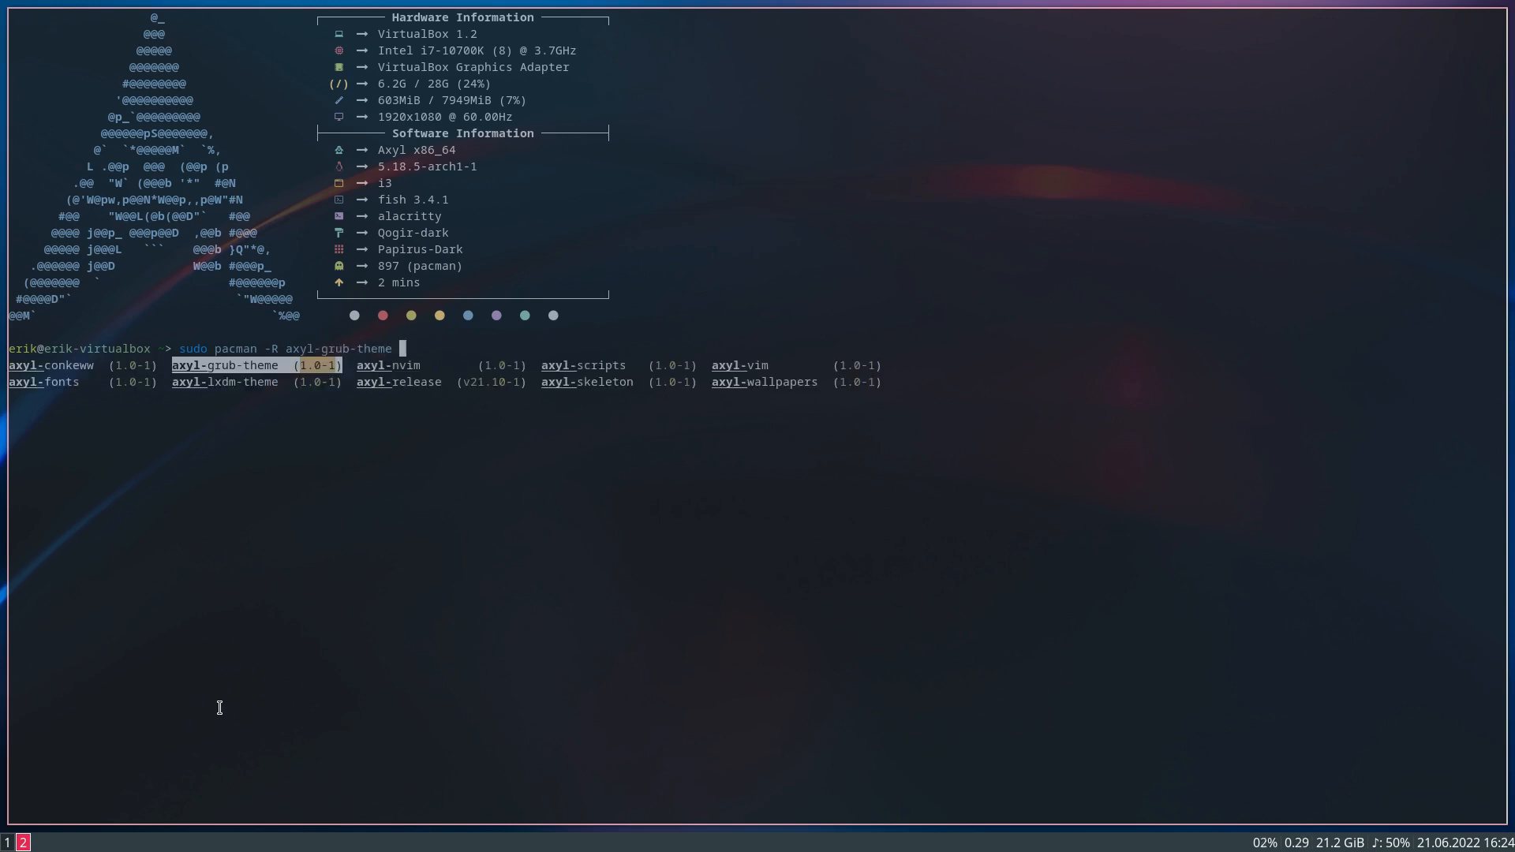
pyautogui.hotkey('shift', 'Tab')
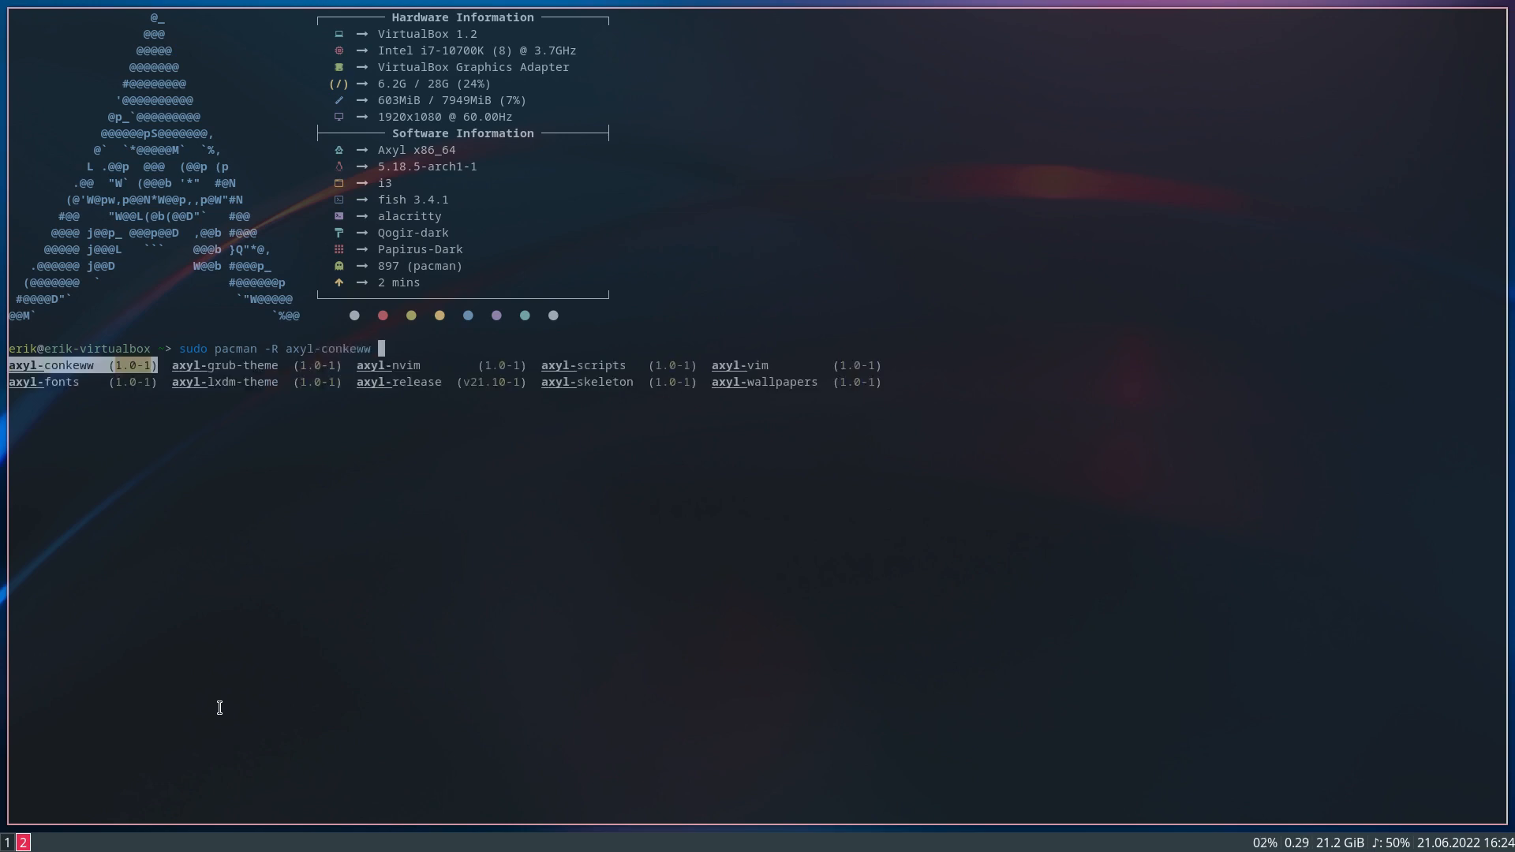
pyautogui.press('Tab')
pyautogui.press('Tab')
pyautogui.press('Tab')
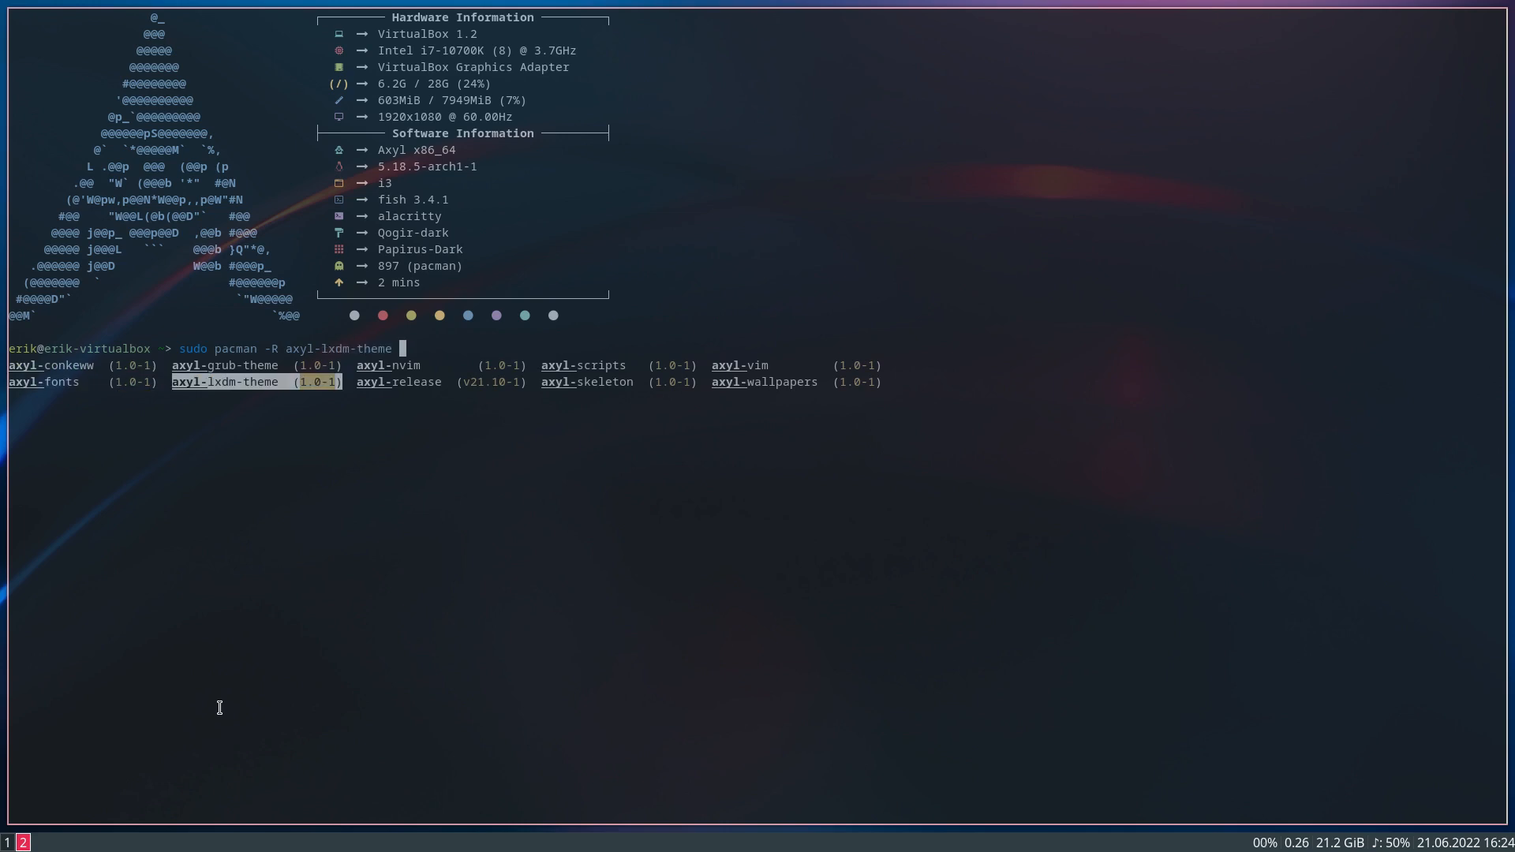
pyautogui.press('Up')
pyautogui.press('Right')
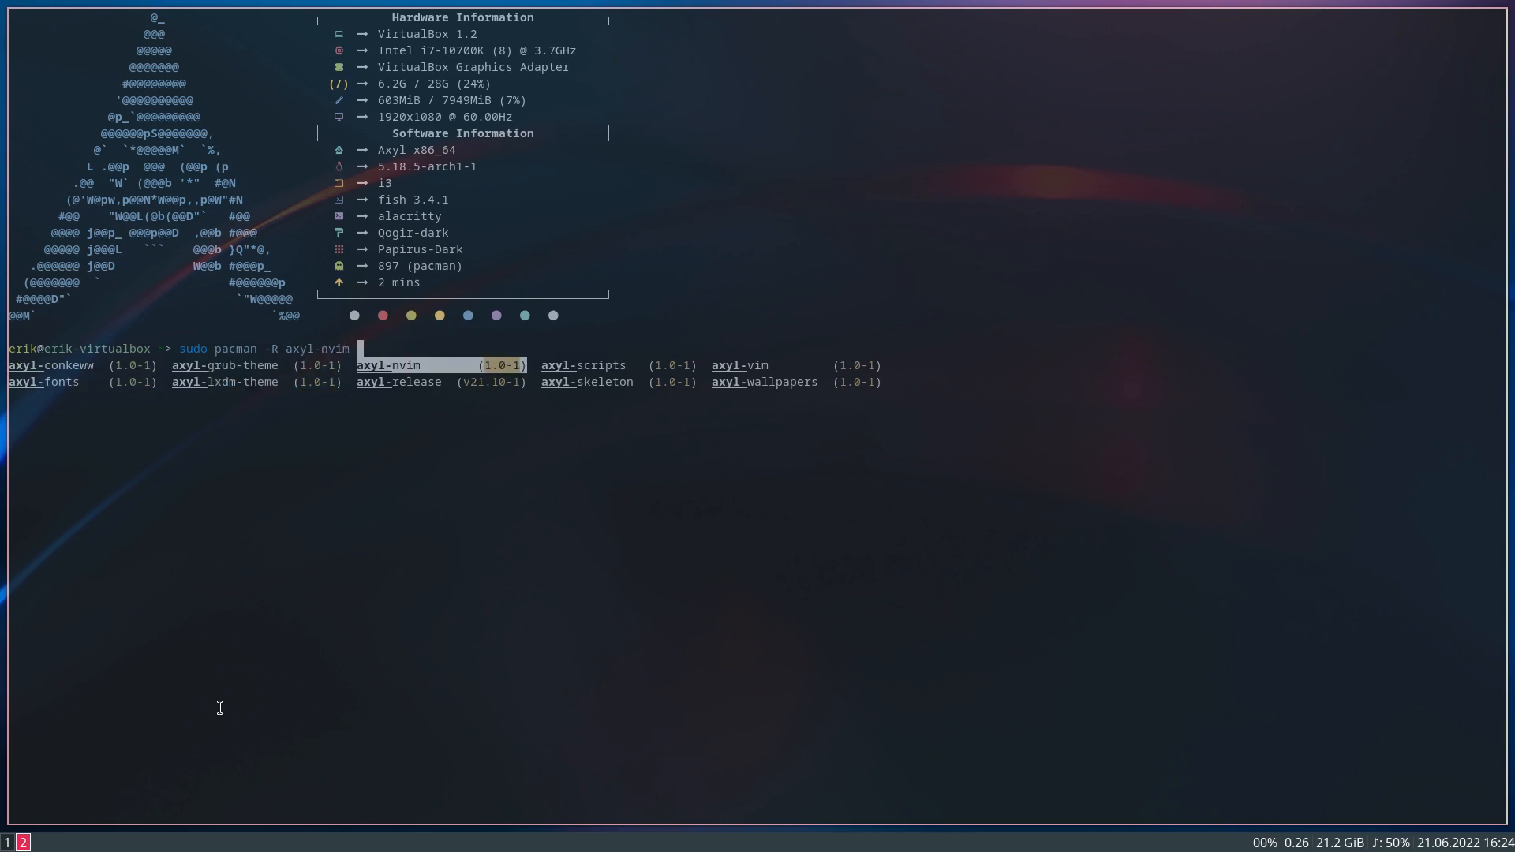
pyautogui.press('Tab')
pyautogui.press('Right')
pyautogui.press('Up')
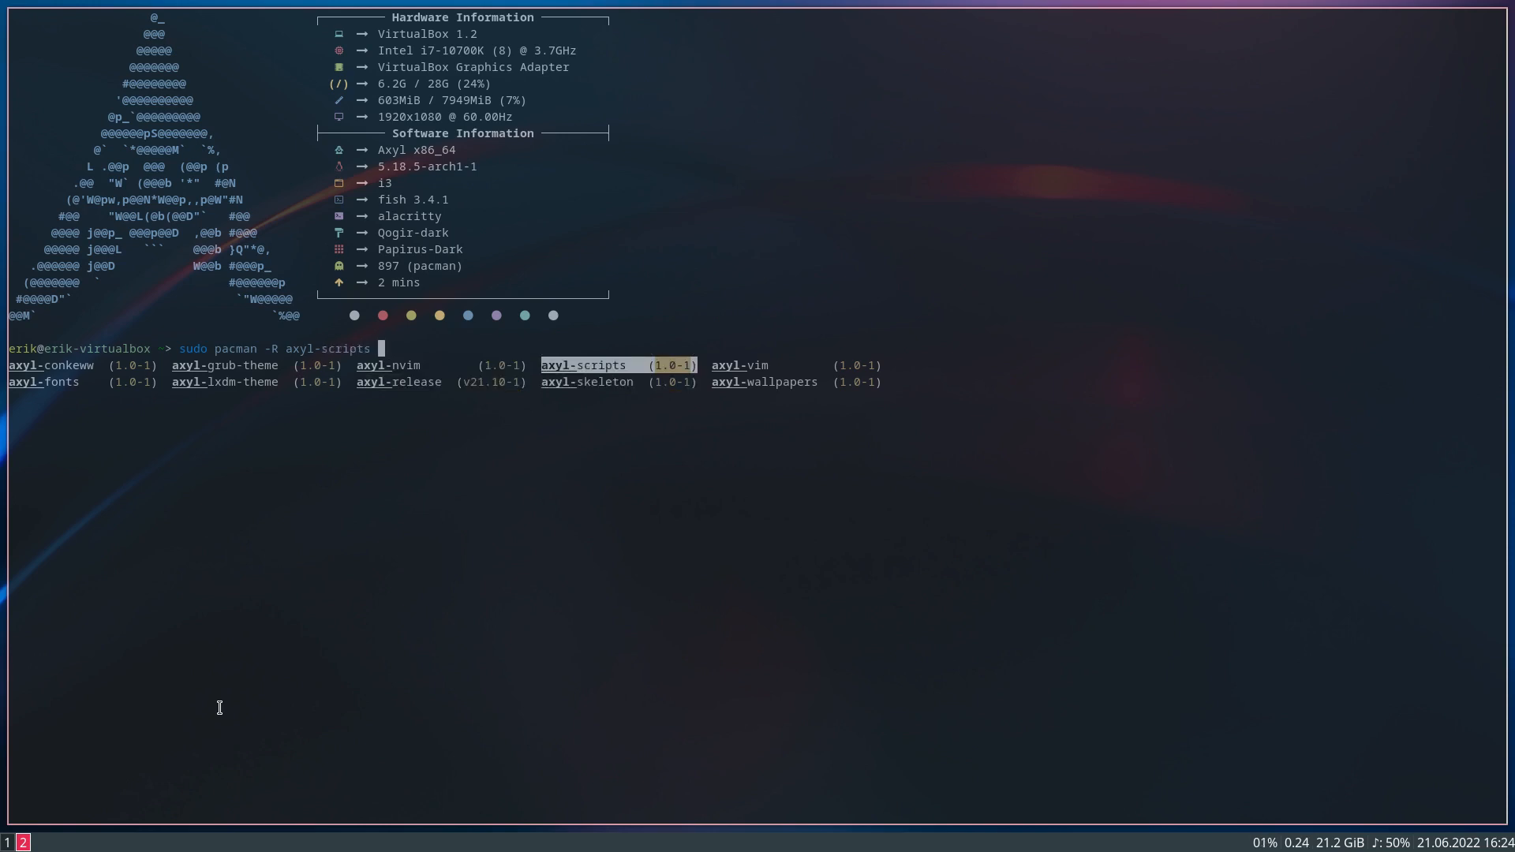
pyautogui.press('Right')
pyautogui.press('Tab')
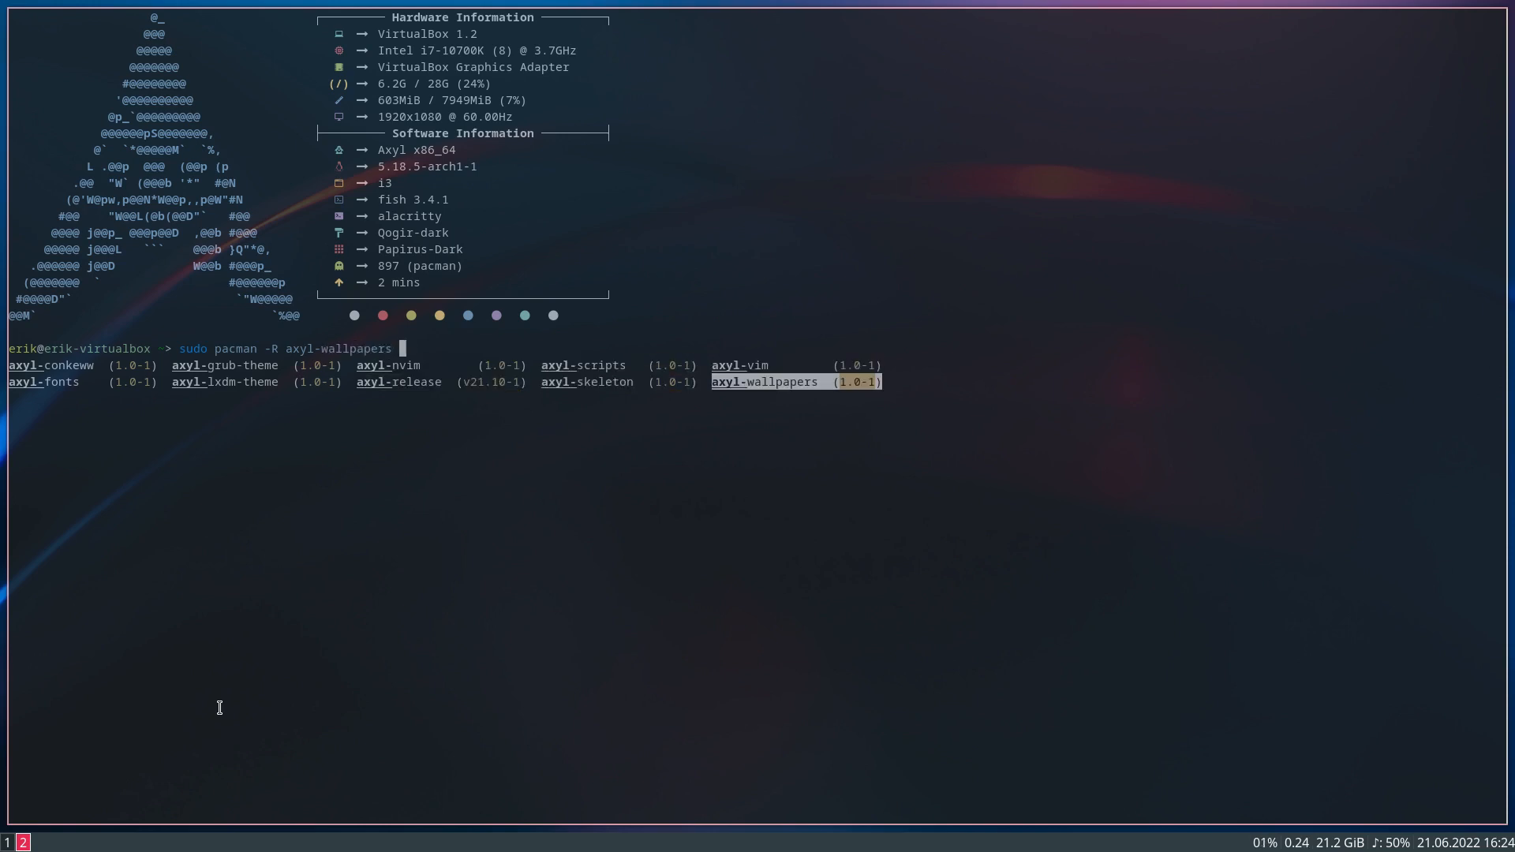
pyautogui.press('Escape')
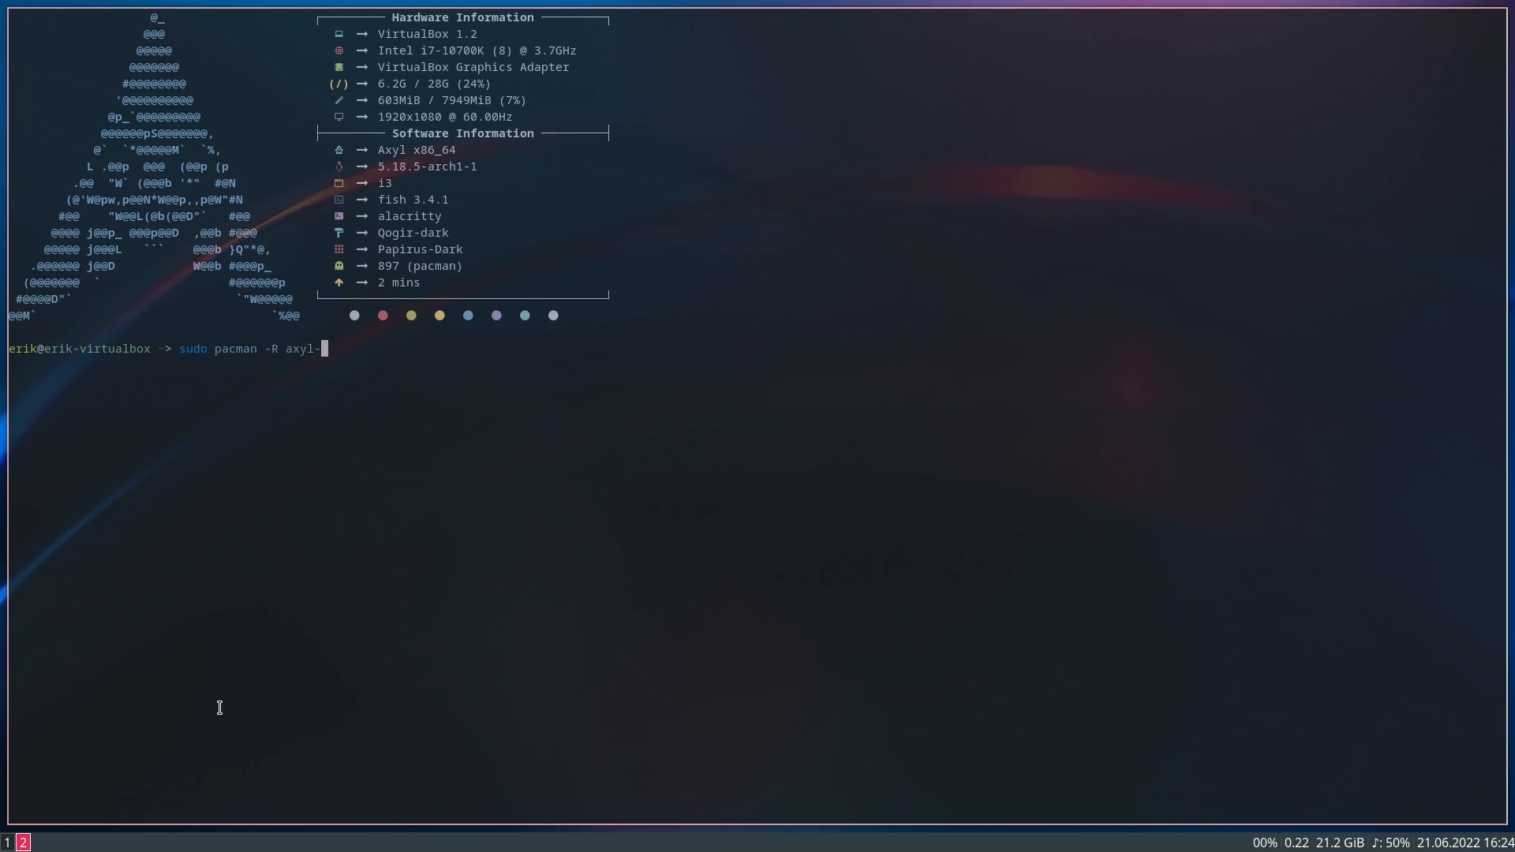
pyautogui.click(7, 843)
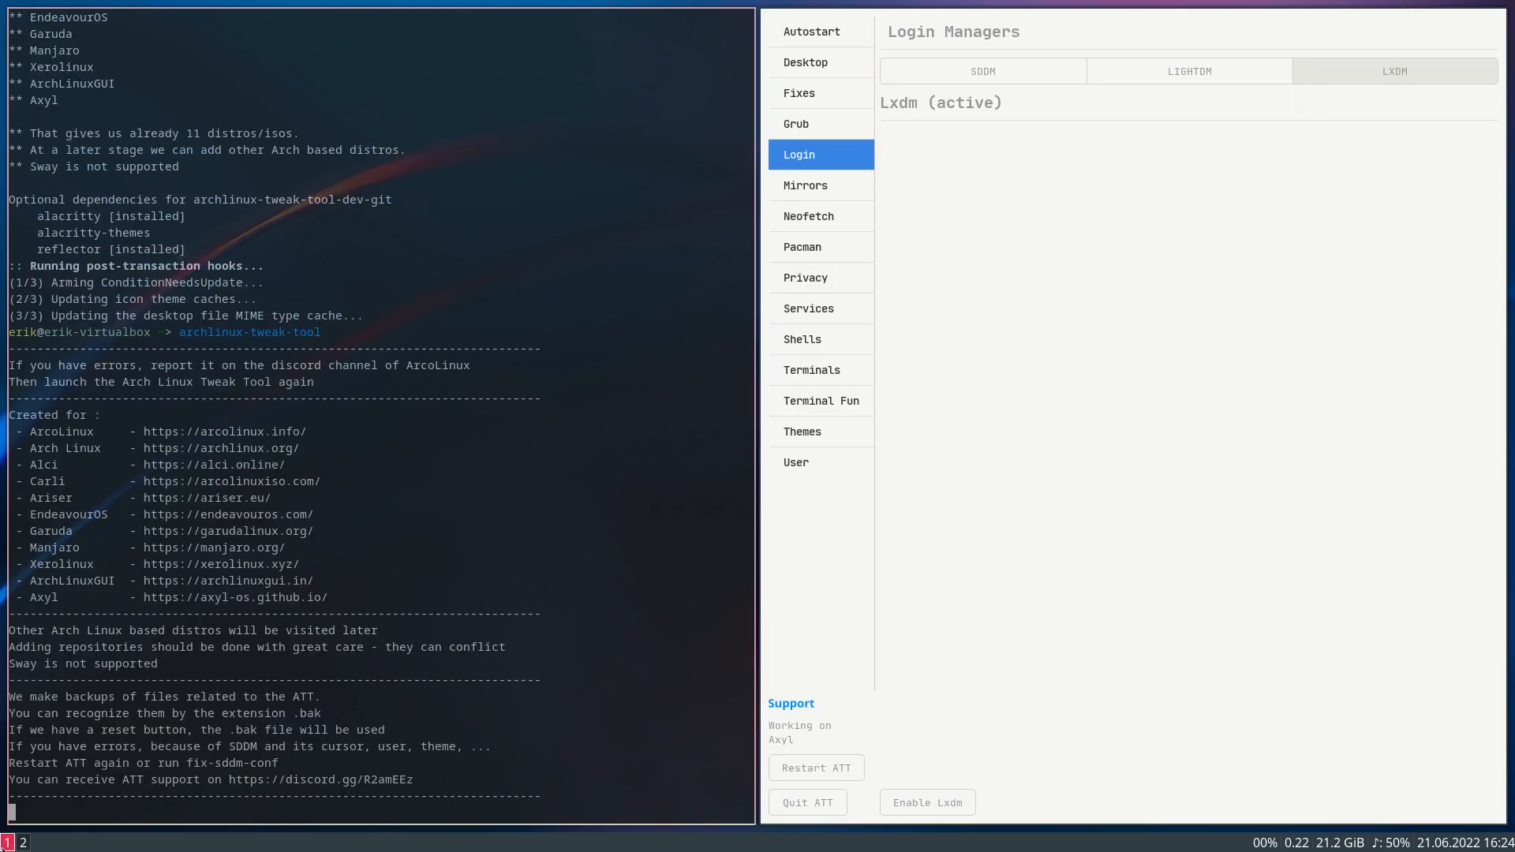
# On the SDDM tab, install SDDM, enable sddm.service and apply ATT's SDDM configuration
pyautogui.click(995, 70)
pyautogui.click(1182, 169)
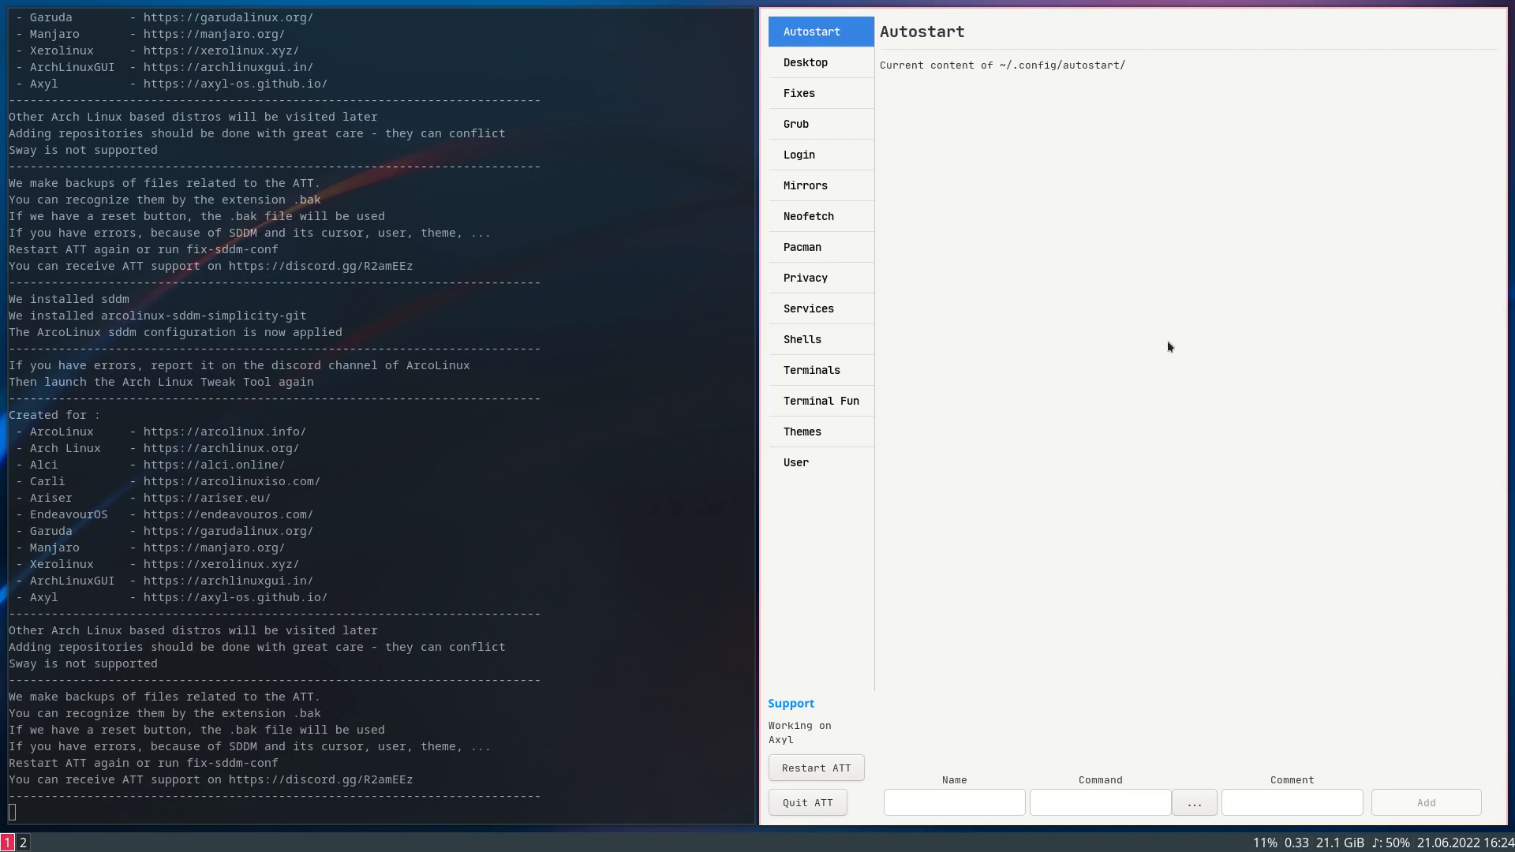
pyautogui.click(819, 159)
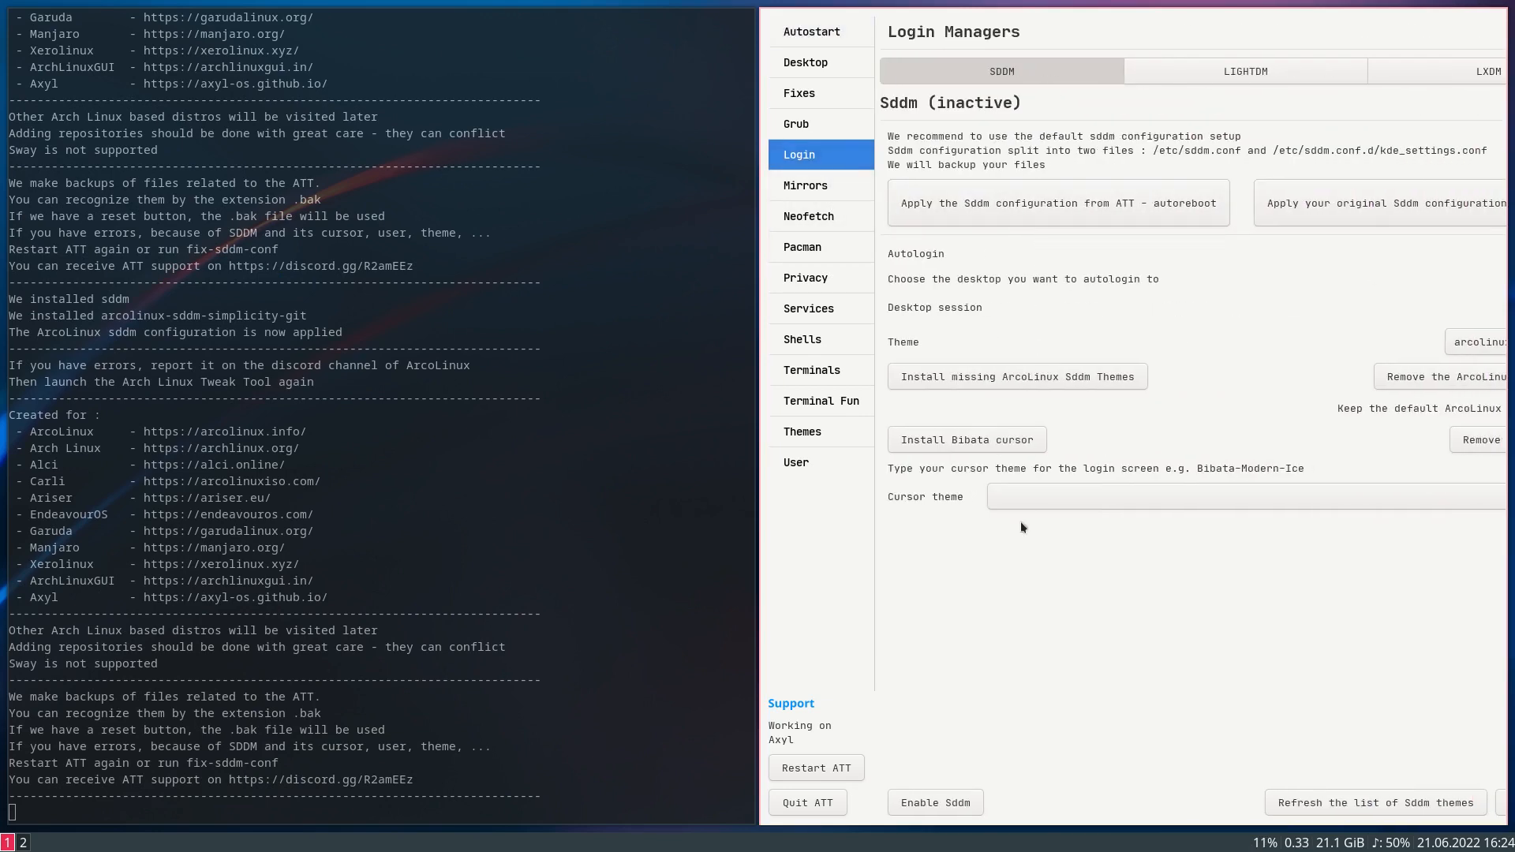
pyautogui.click(949, 802)
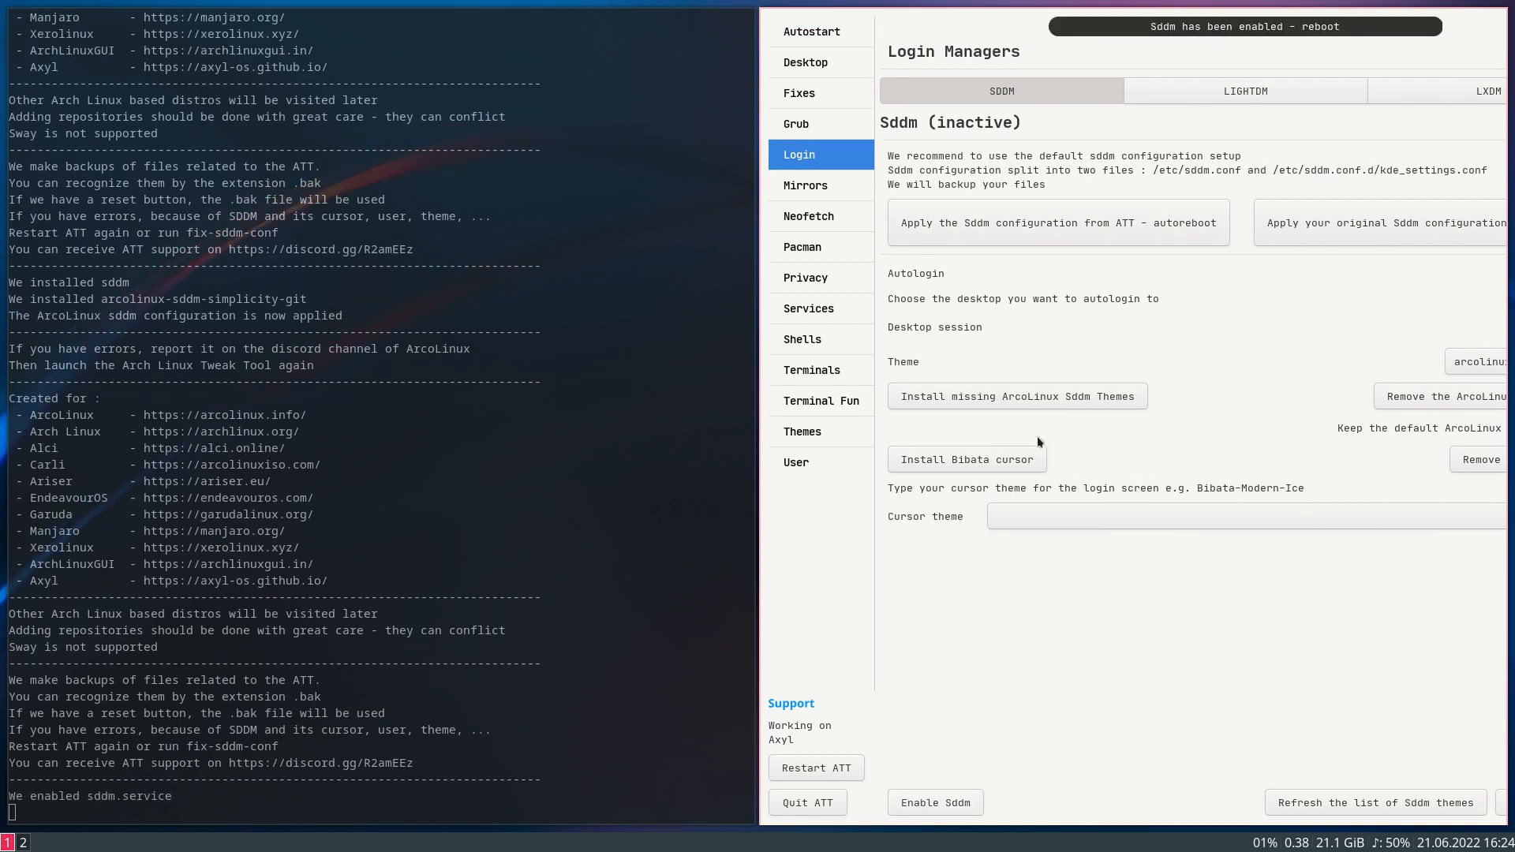
pyautogui.press('super+f')
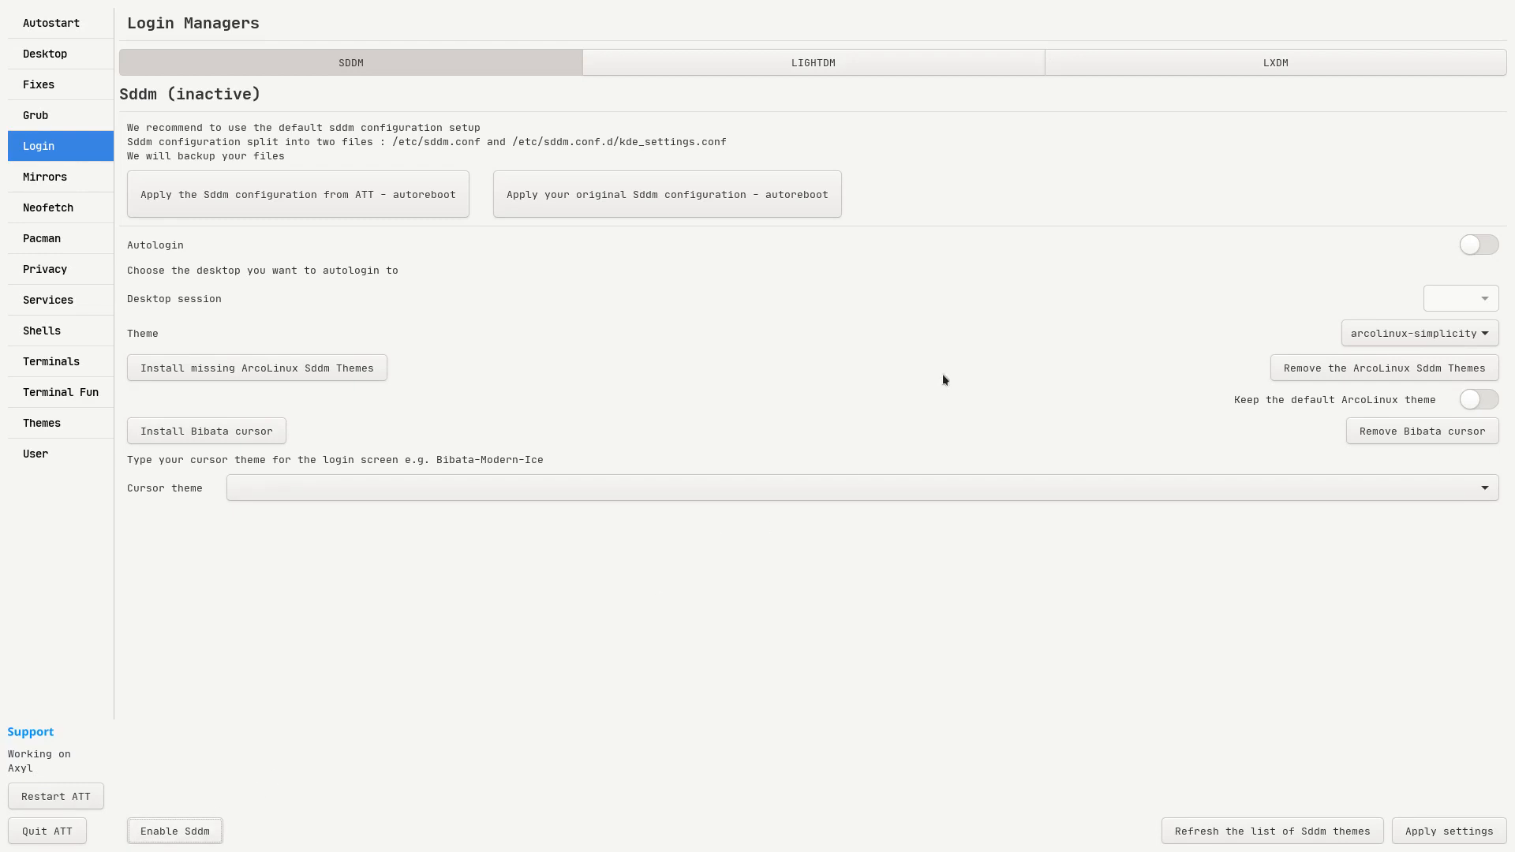
pyautogui.click(325, 204)
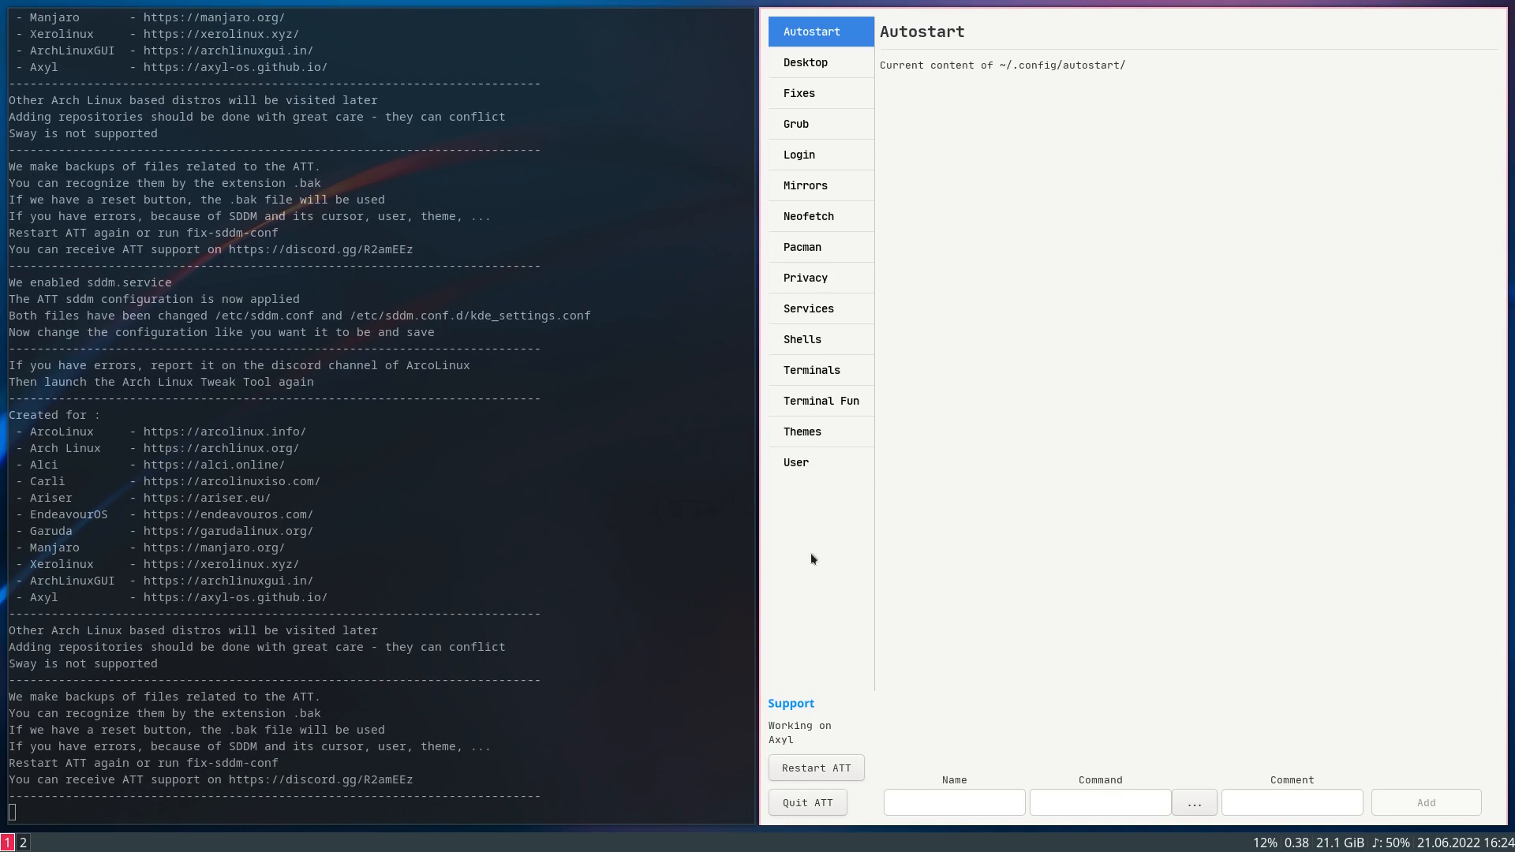
# Reopen the login manager settings and enable SDDM autologin into the awesome session
pyautogui.click(811, 156)
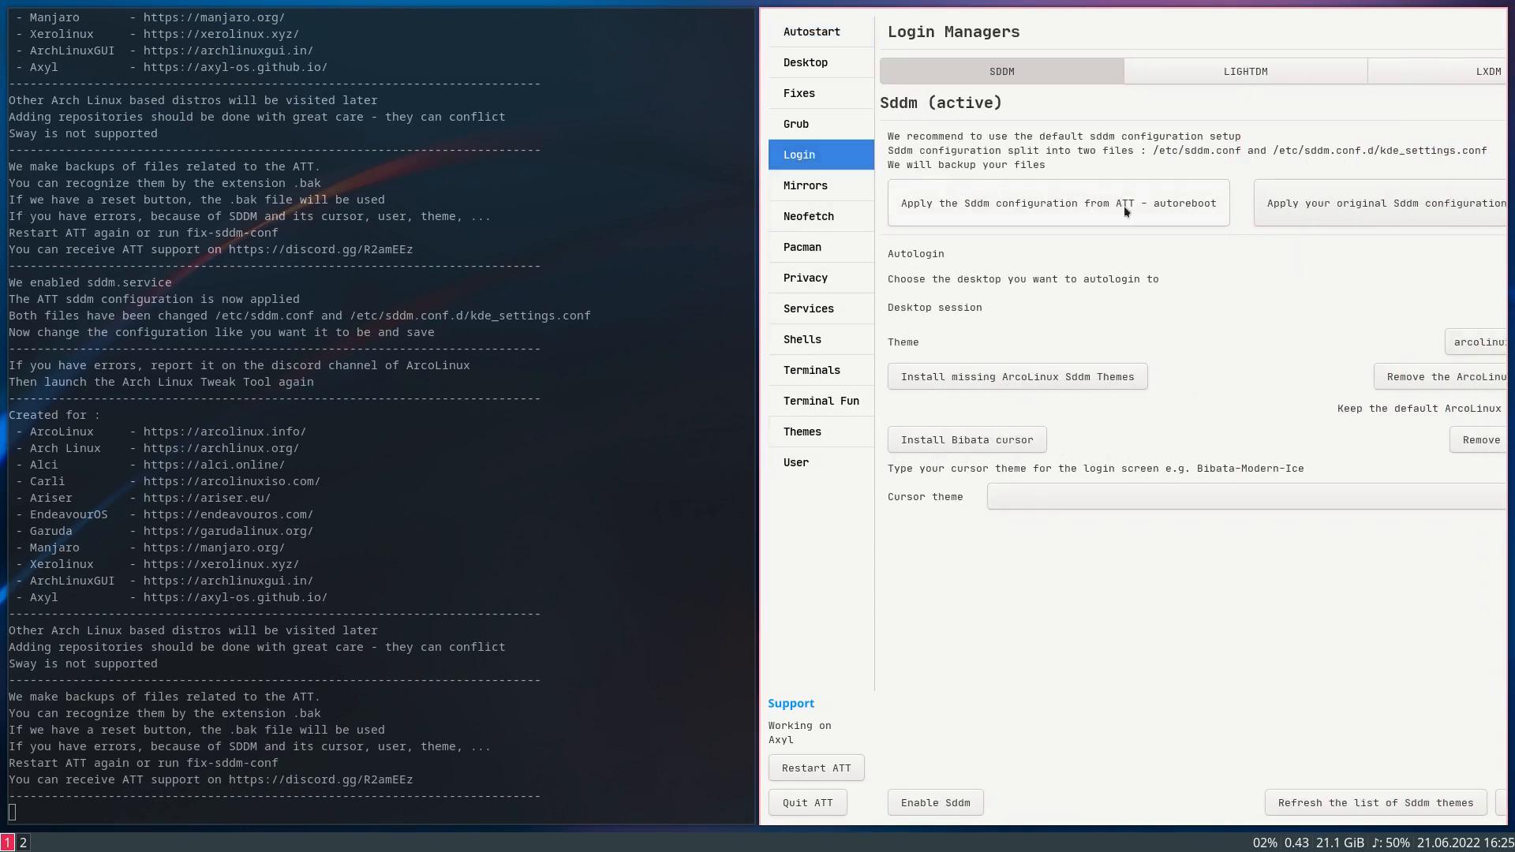
pyautogui.press('super+f')
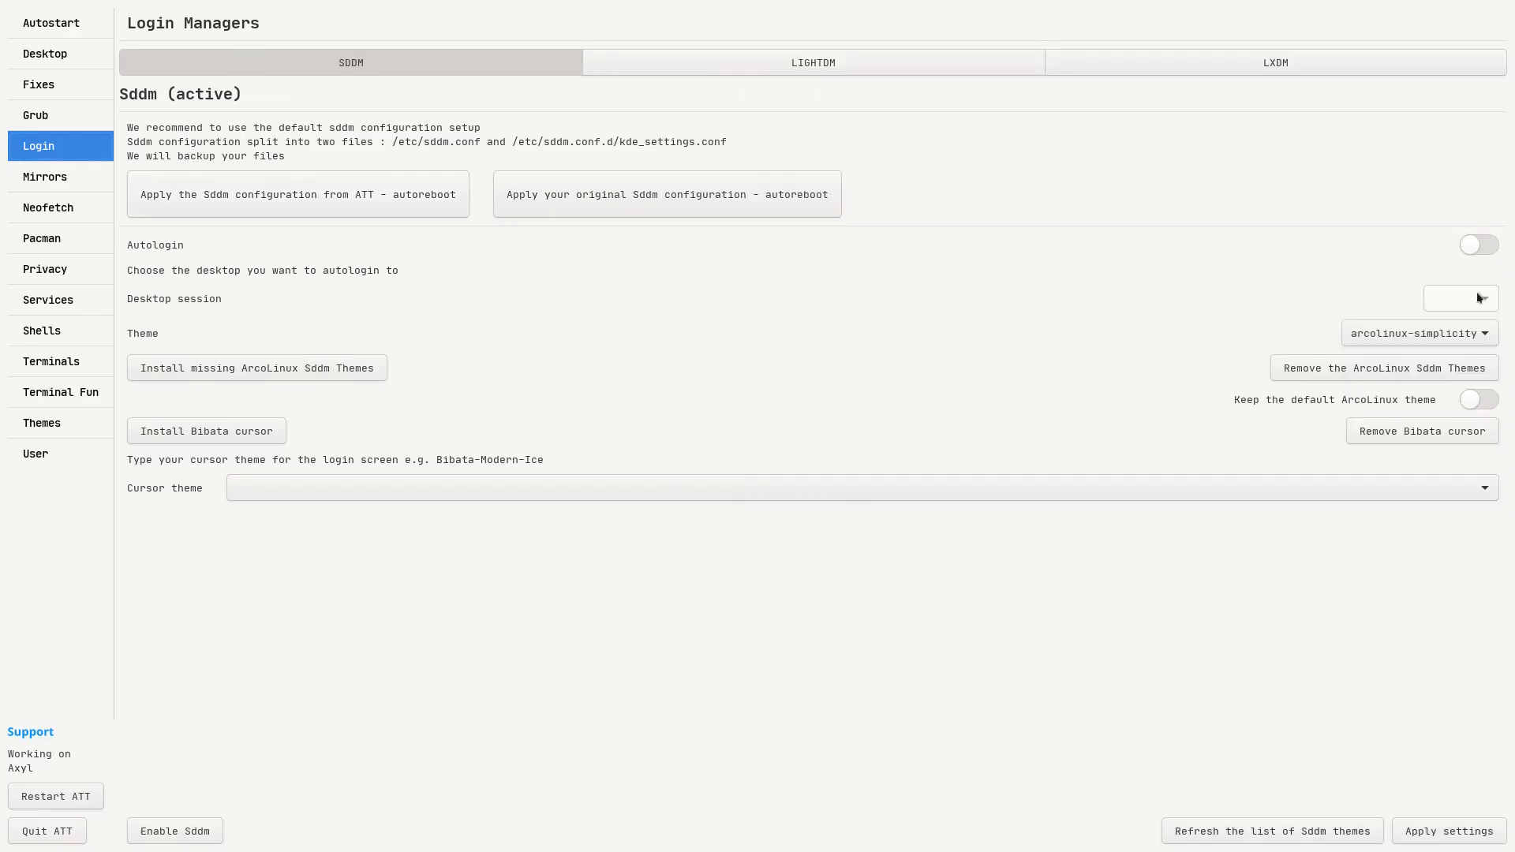
pyautogui.click(1490, 246)
pyautogui.click(1474, 303)
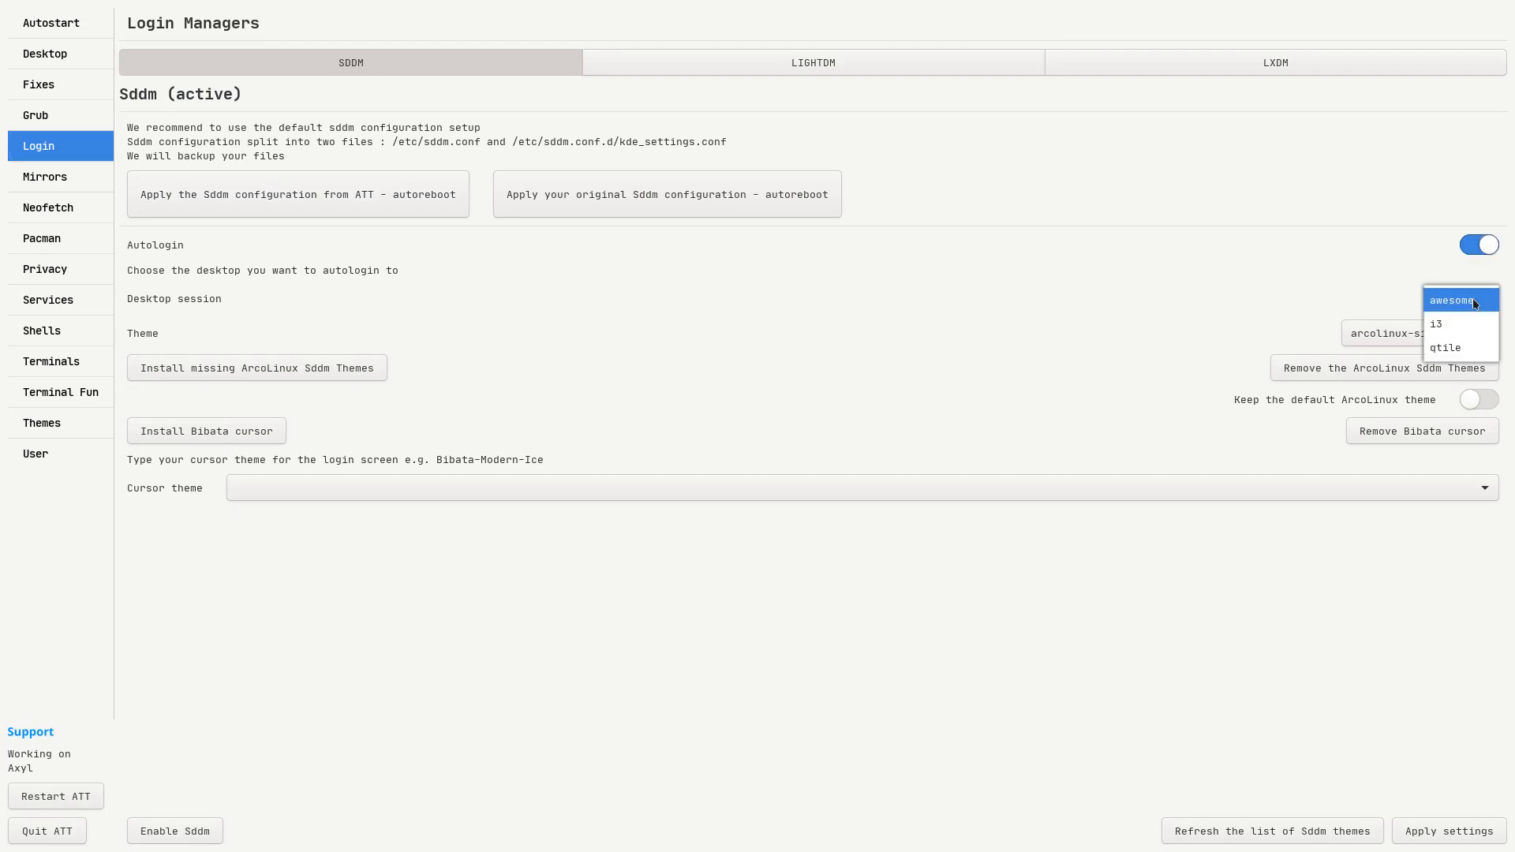
pyautogui.click(1472, 301)
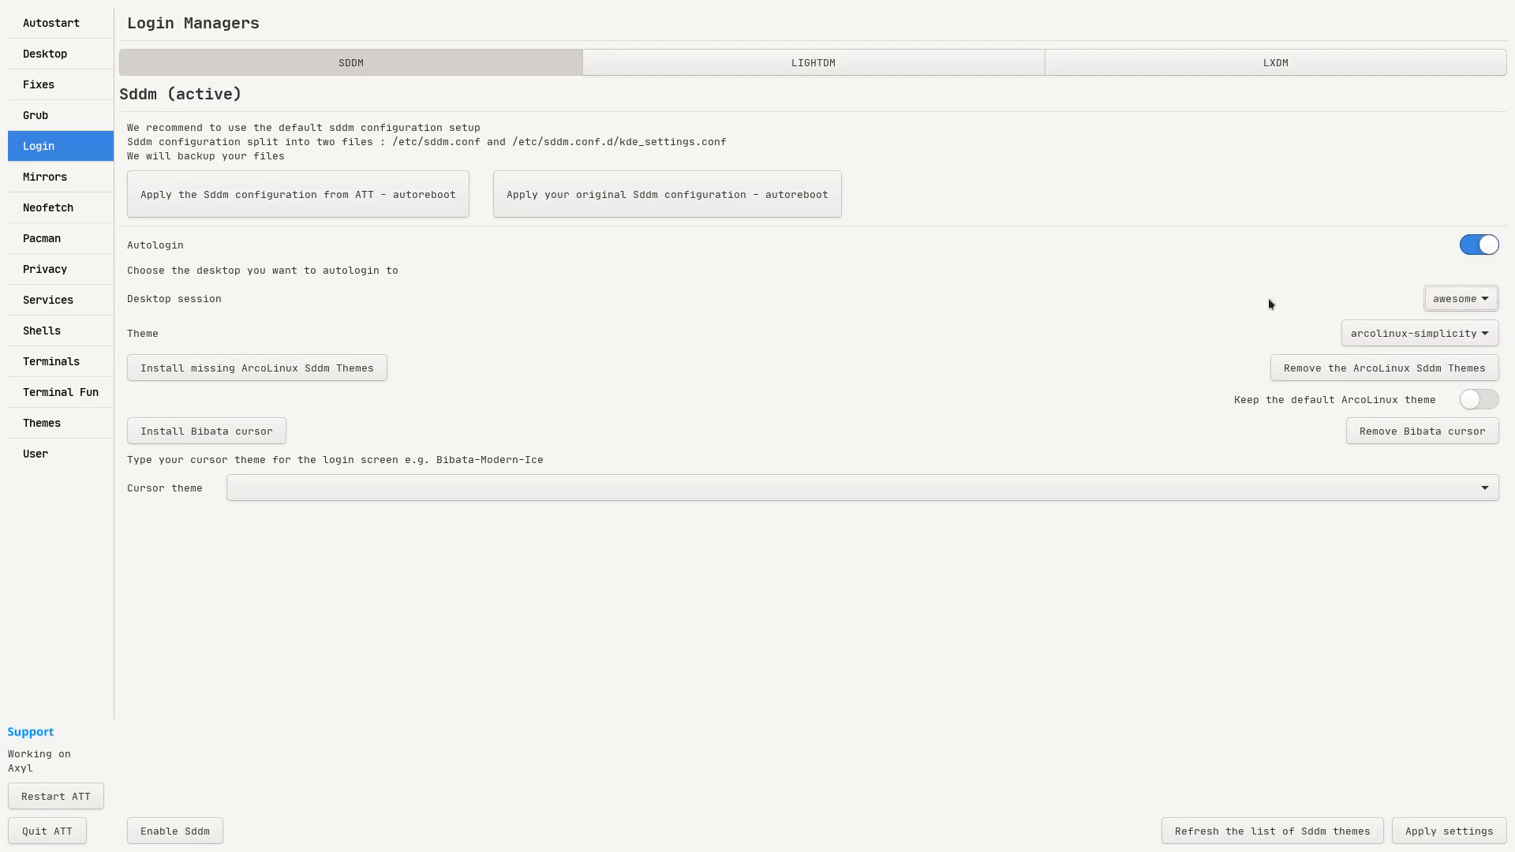
# Install the missing SDDM themes, choose arcolinux-materia-dark with phinger-cursors-light, and apply the settings
pyautogui.click(1429, 340)
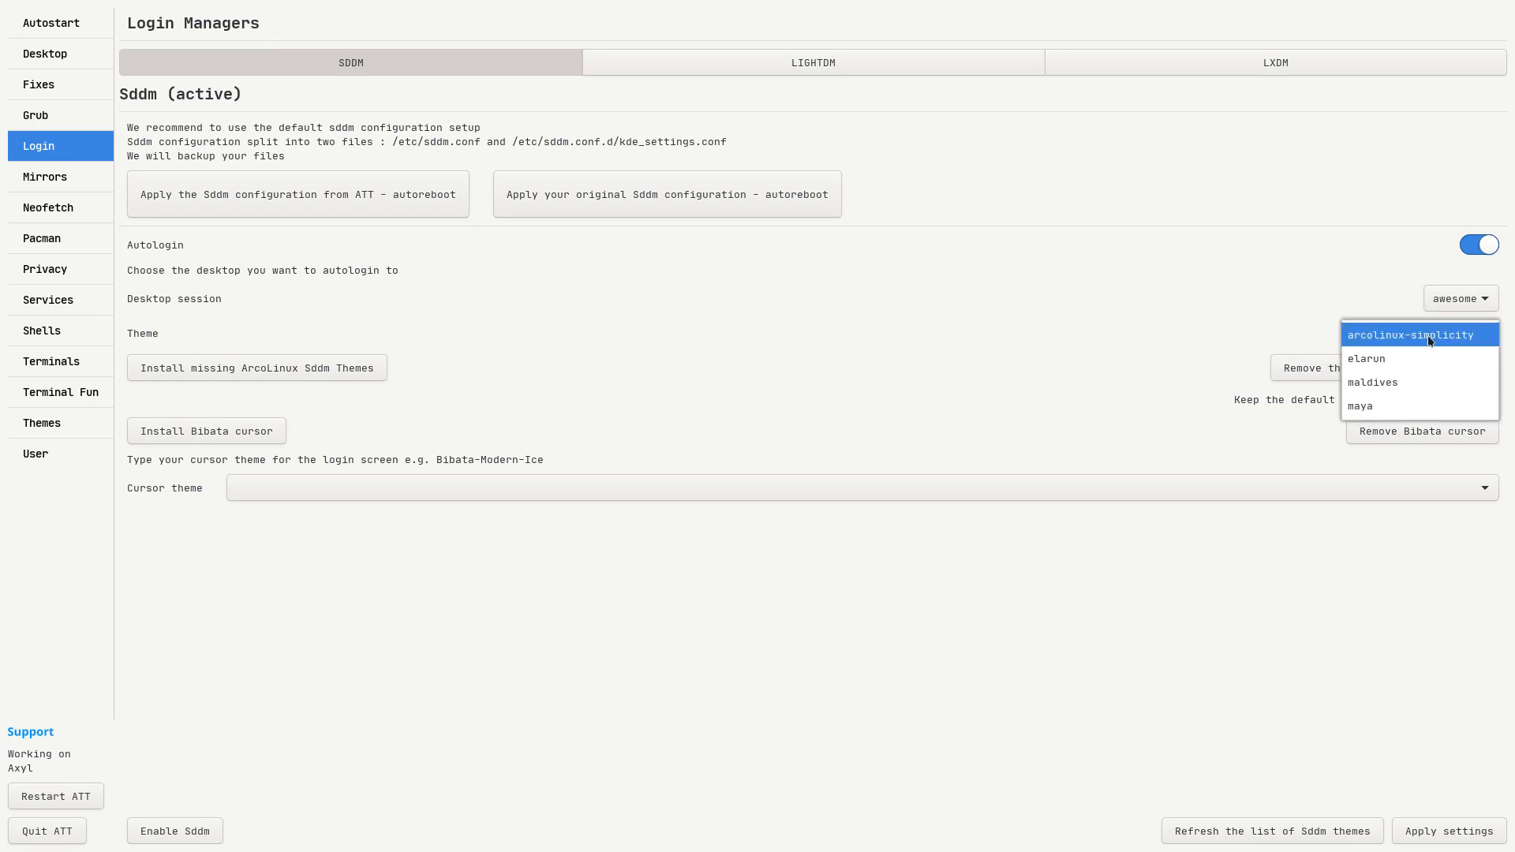
pyautogui.click(1429, 336)
pyautogui.click(249, 369)
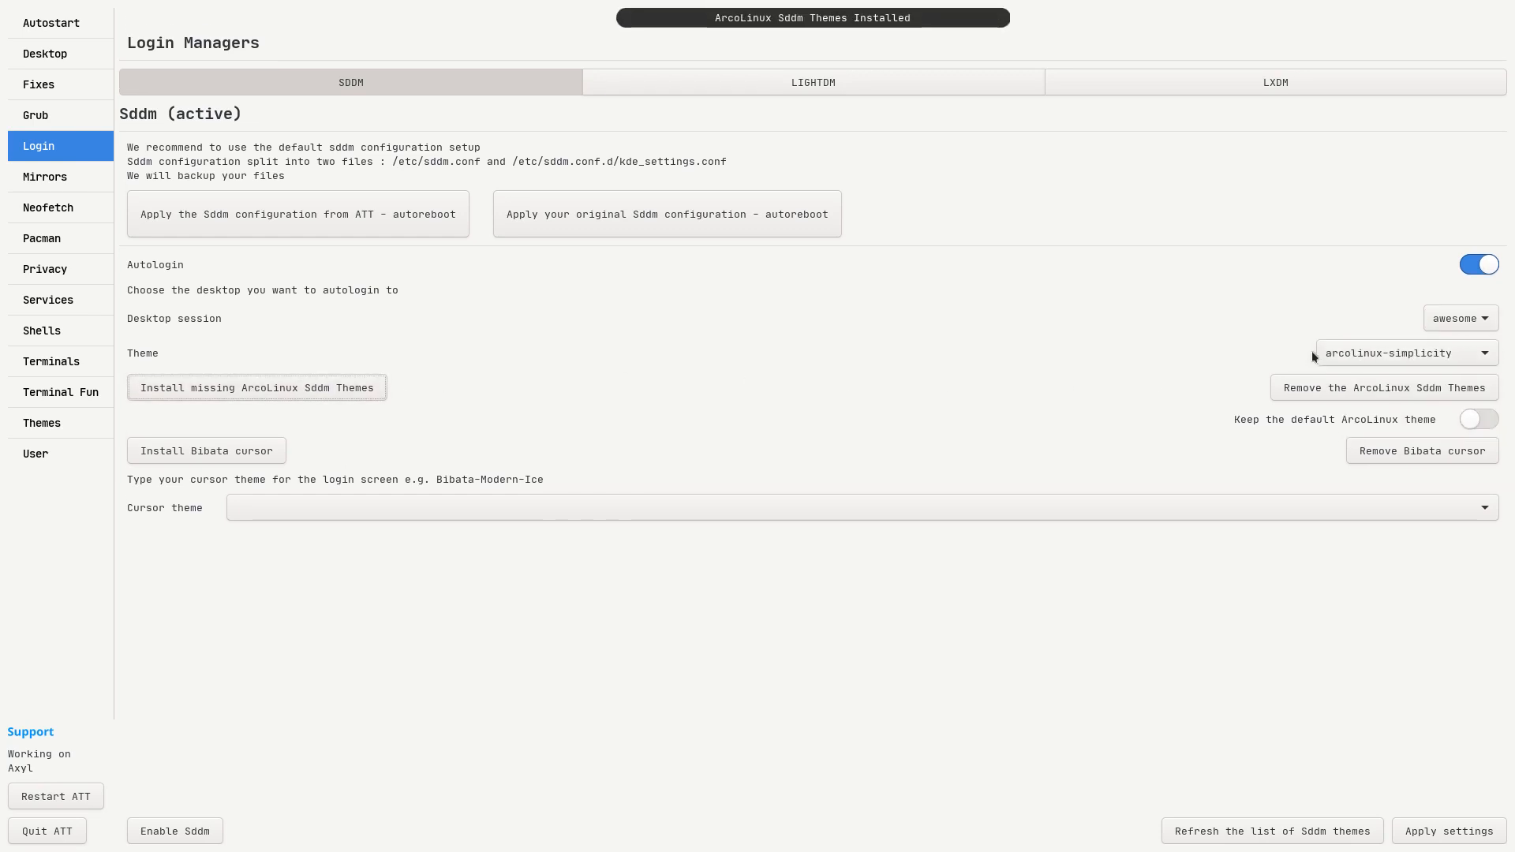
pyautogui.click(1358, 352)
pyautogui.click(1375, 329)
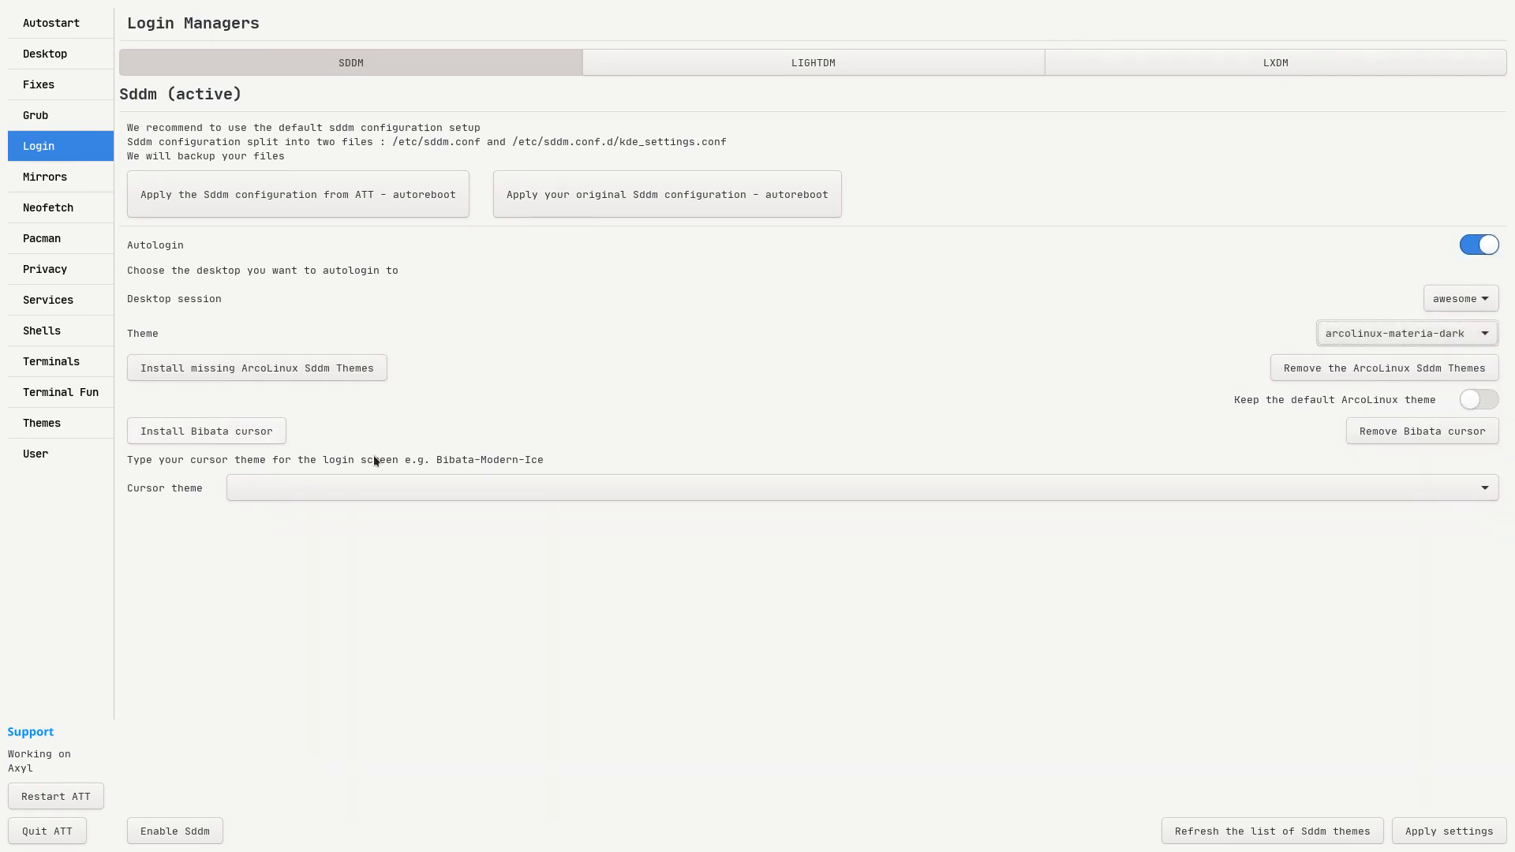
pyautogui.click(377, 487)
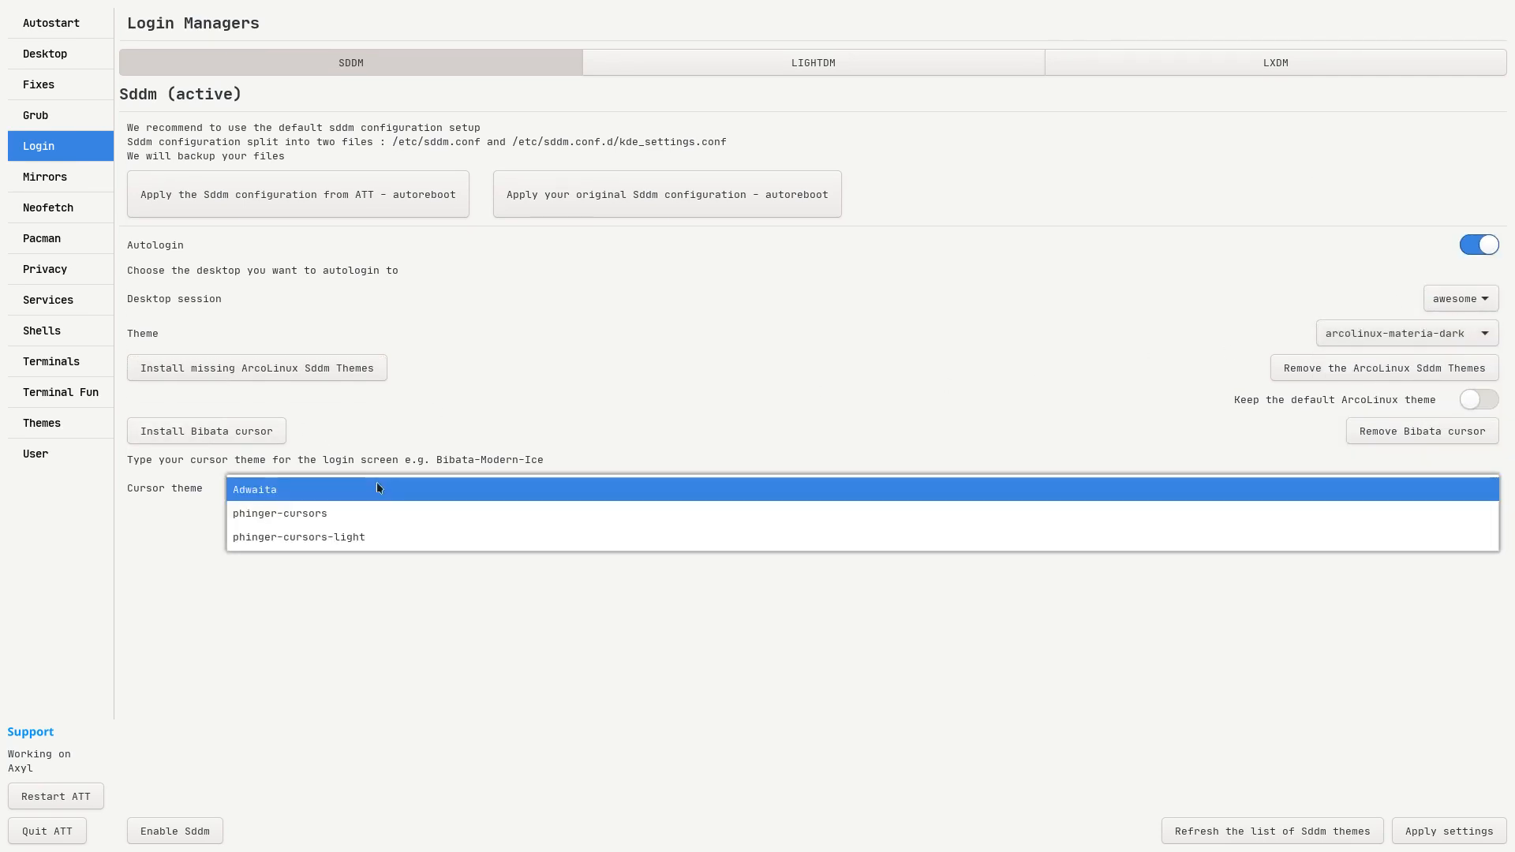
pyautogui.click(396, 538)
pyautogui.click(1445, 832)
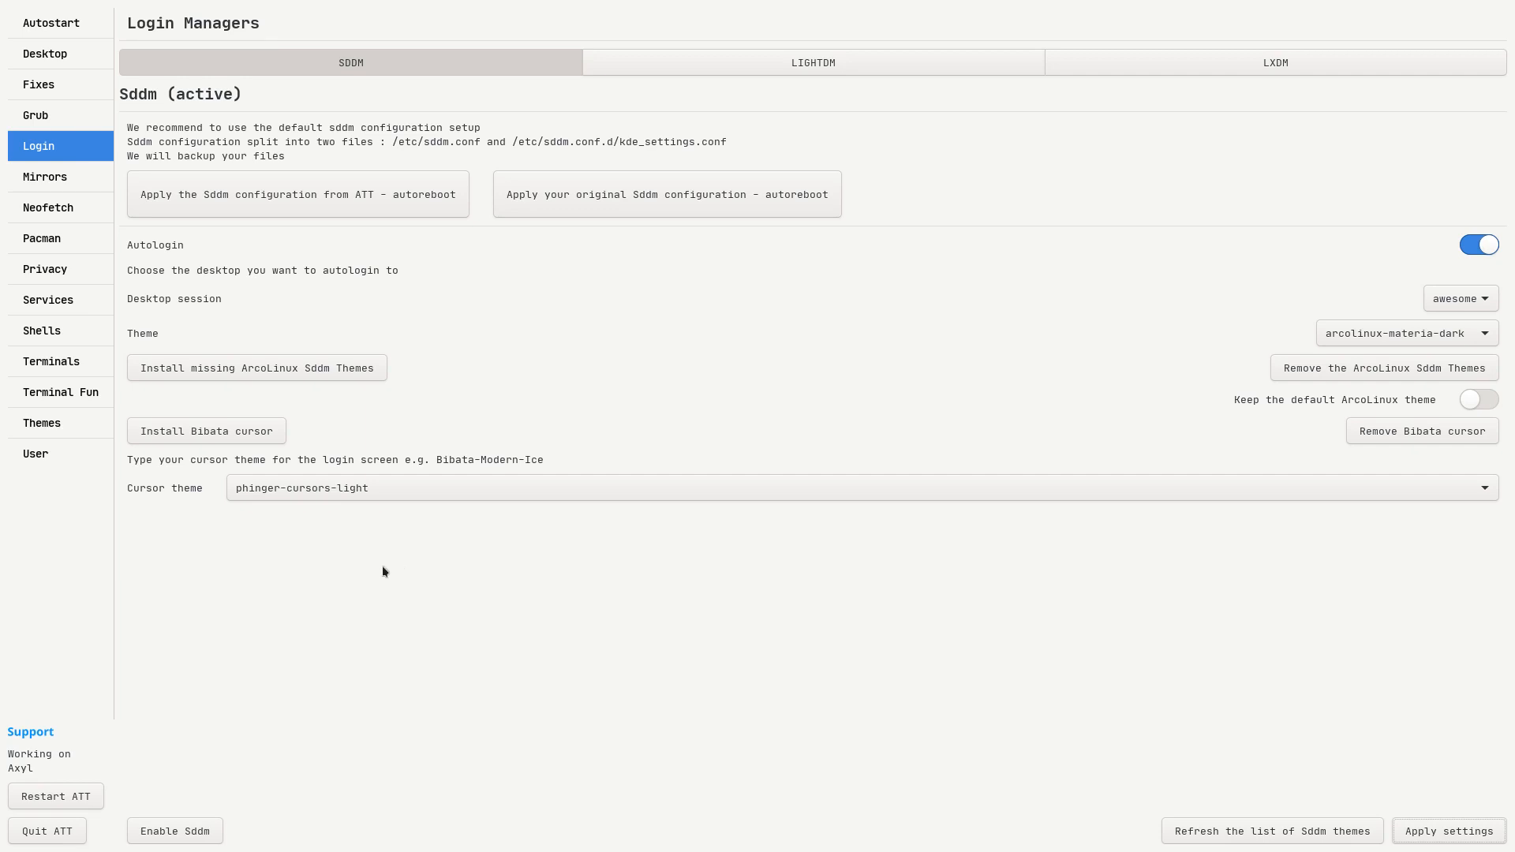
# Quit ATT, reboot from the Axyl logout menu, and boot Axyl Linux immediately from GRUB
pyautogui.click(46, 831)
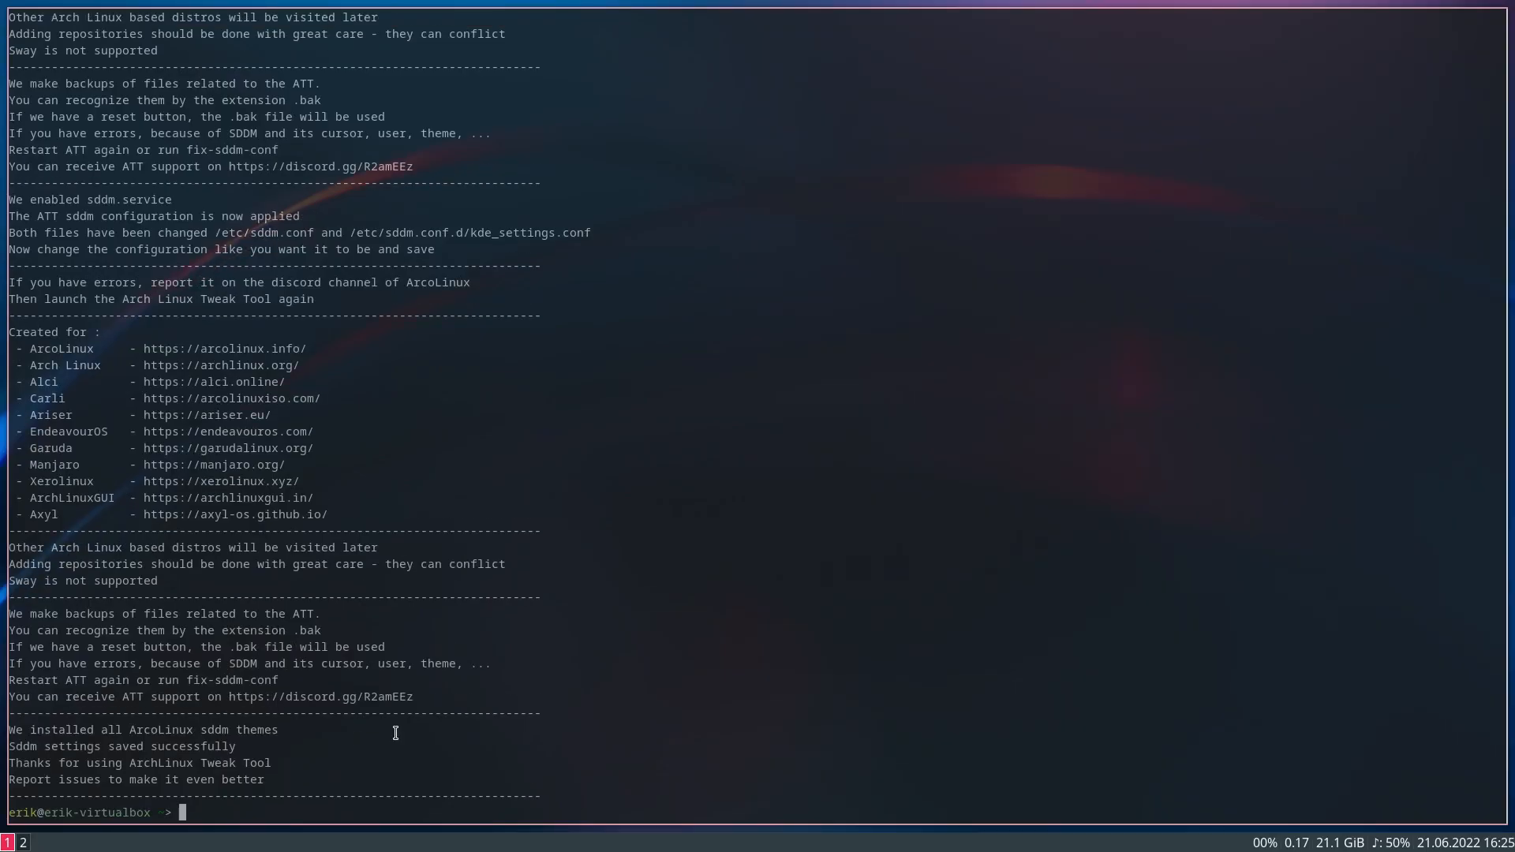
pyautogui.press('super+x')
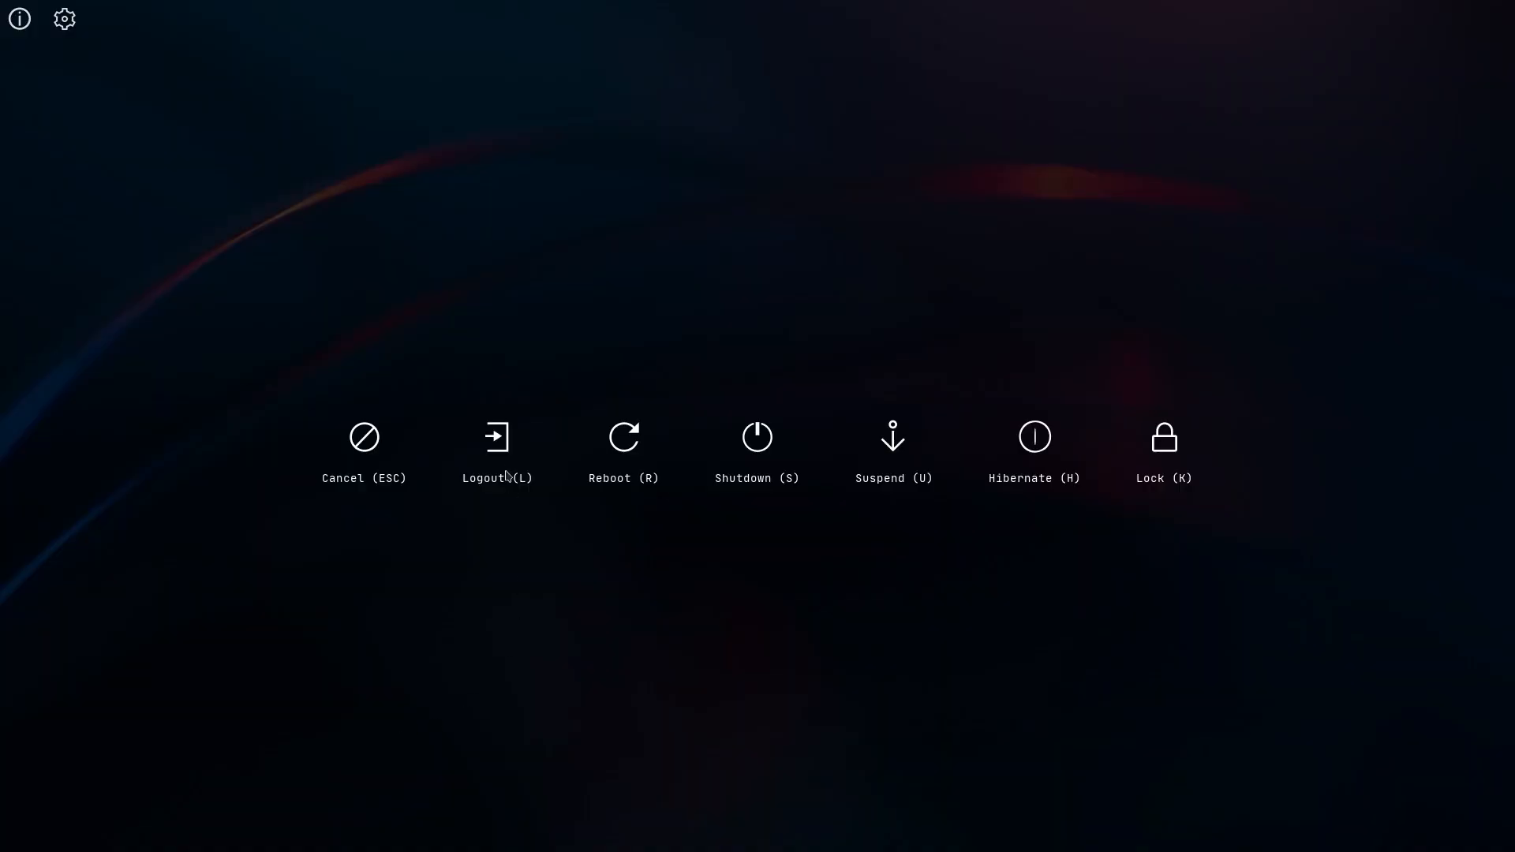
pyautogui.click(621, 442)
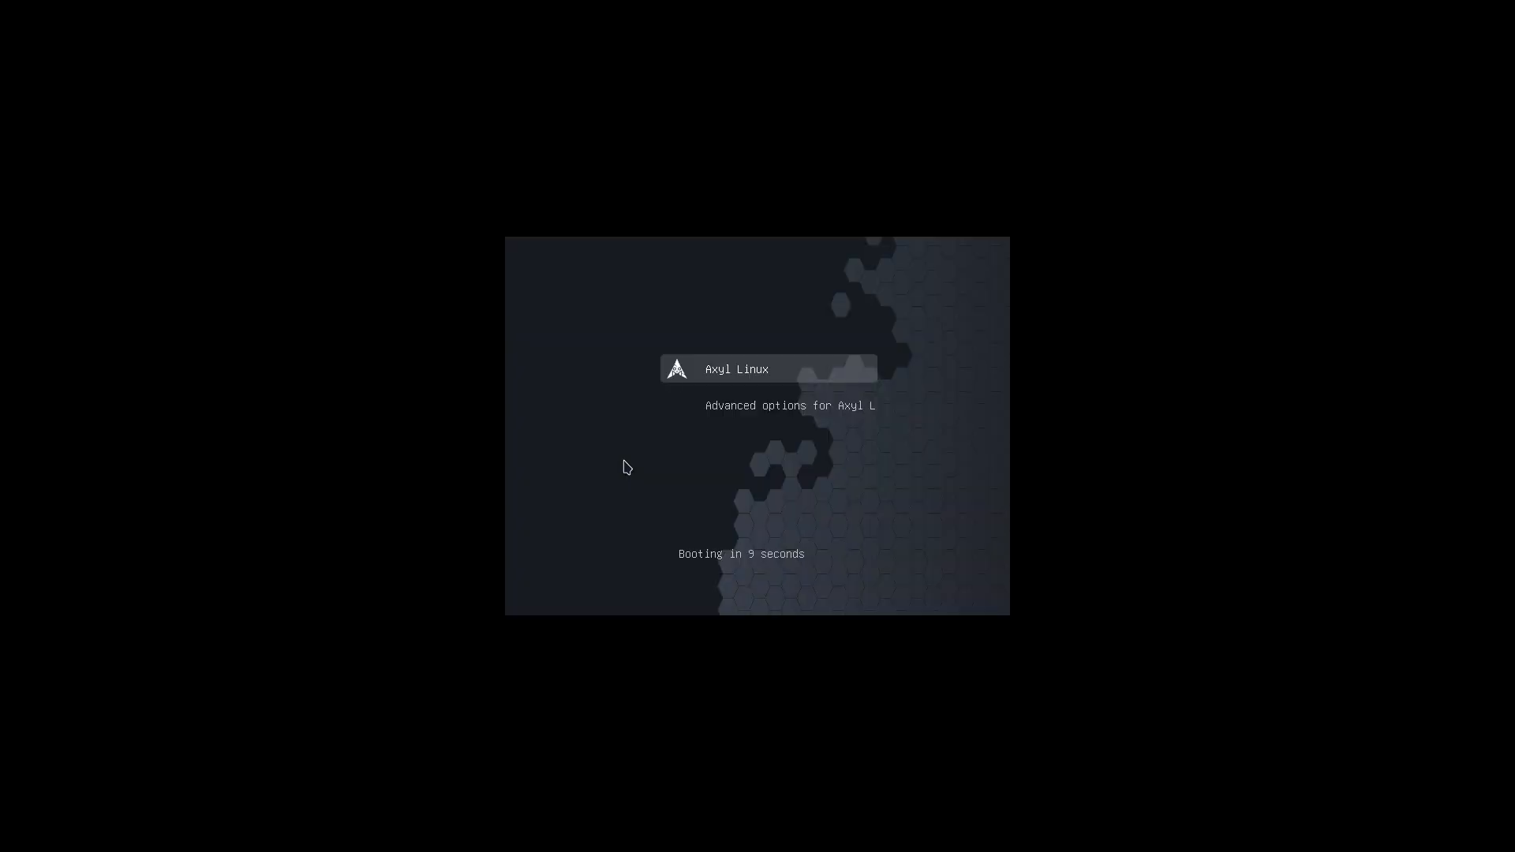
pyautogui.press('Return')
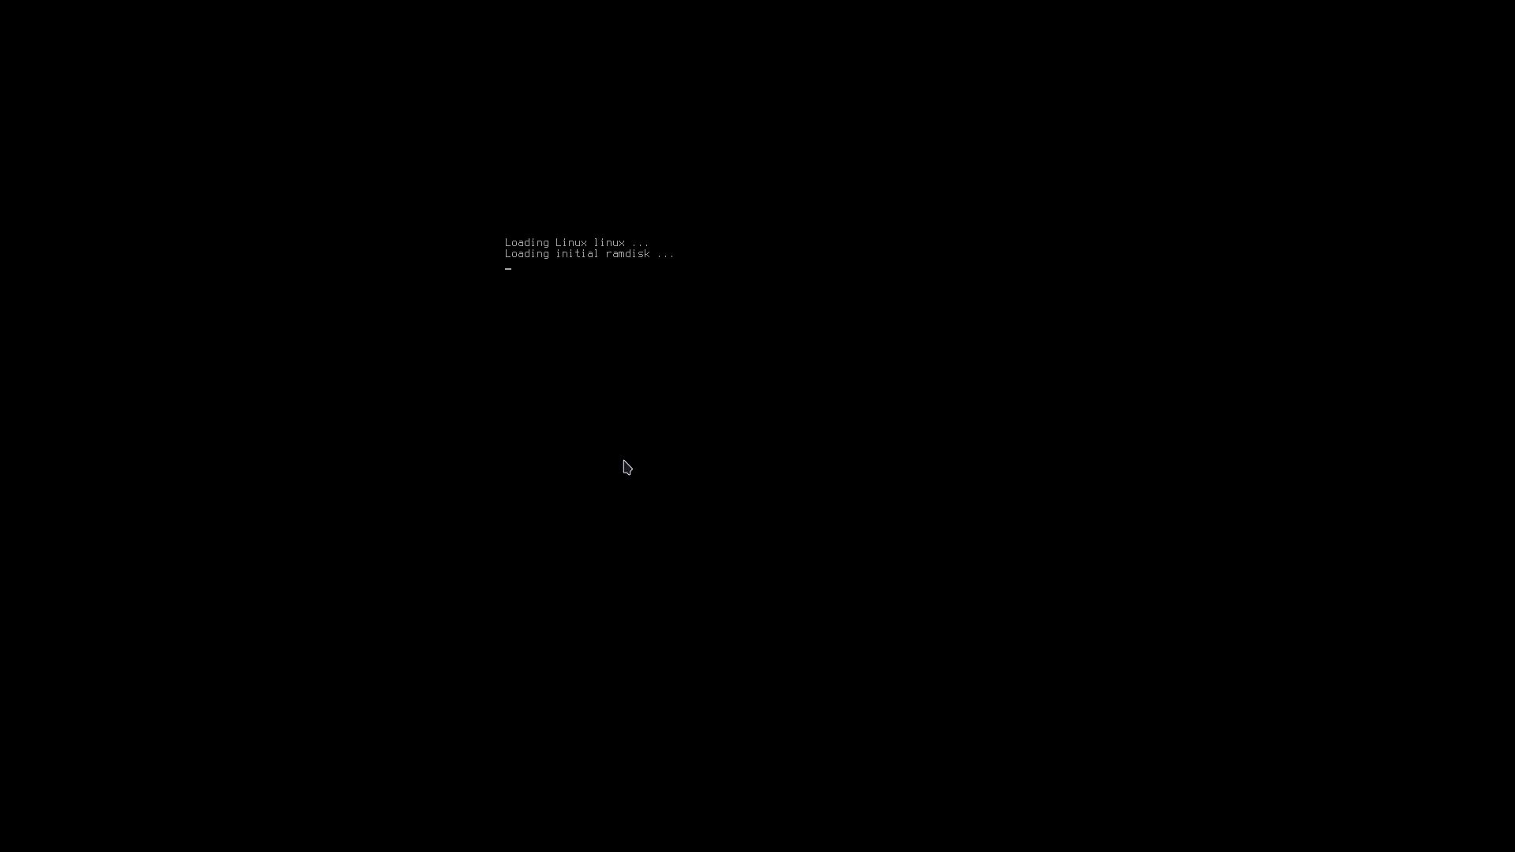